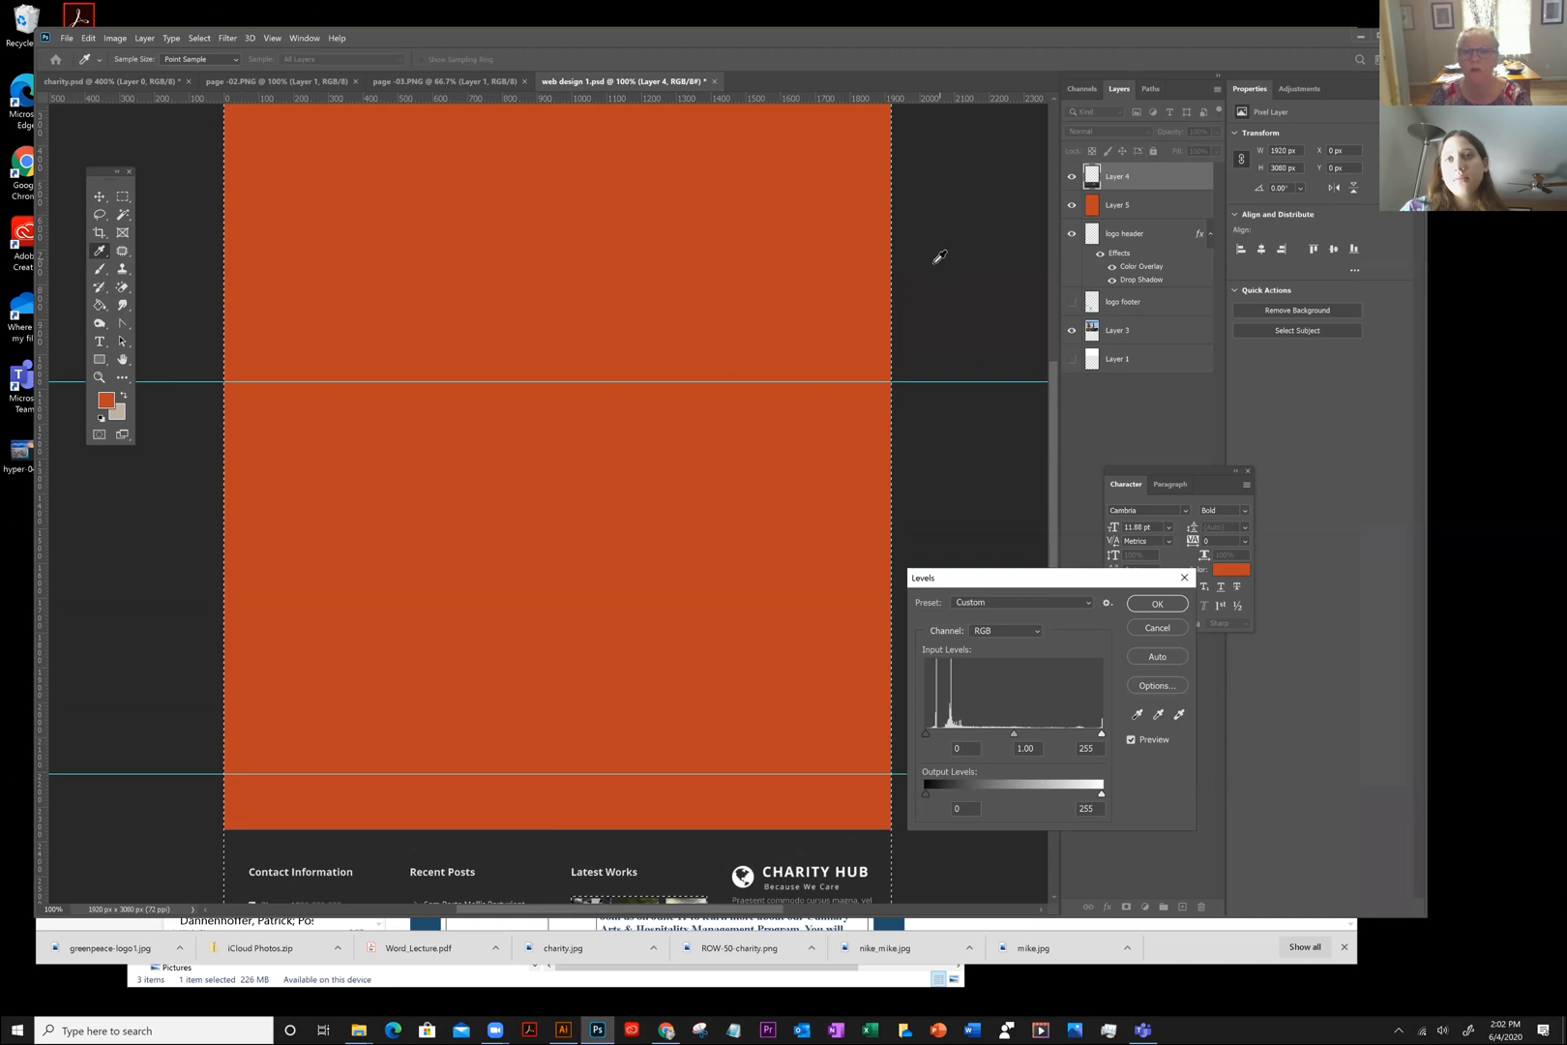
Cancel the Levels adjustment and clear the active selection on the page canvas
left_click(944, 250)
left_click(1157, 628)
key("m")
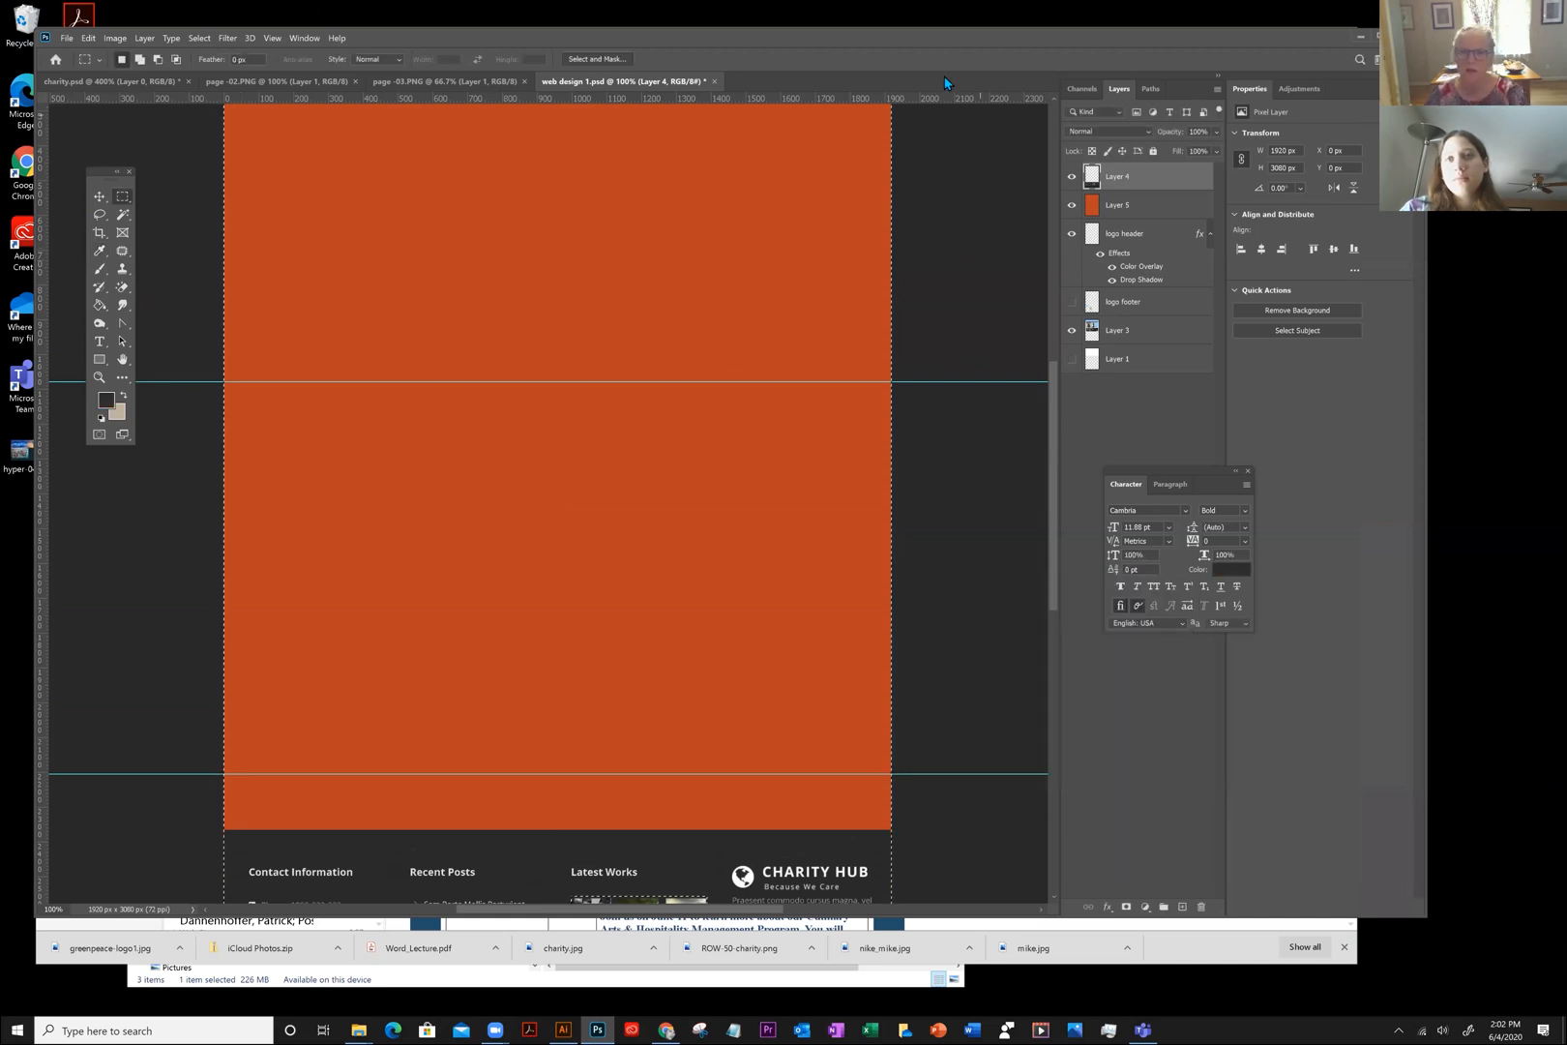
left_click(946, 194)
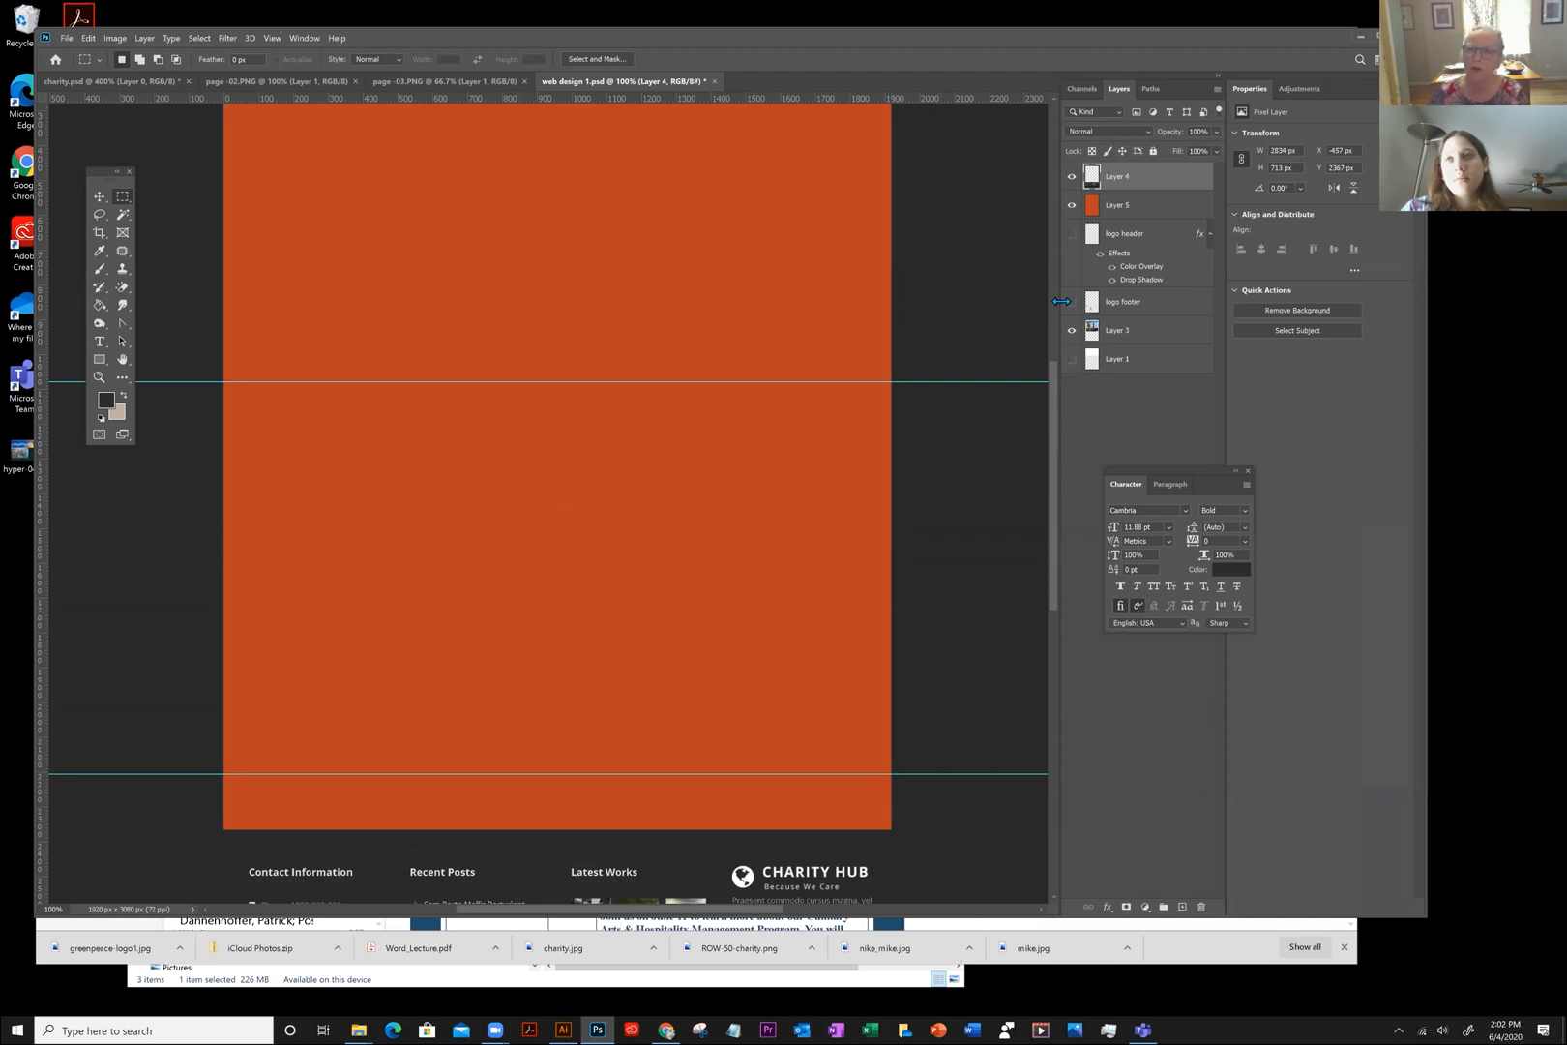
Show the logo header and logo footer layers, and place the orange Layer 5 hidden beneath Layer 3
left_click(1072, 234)
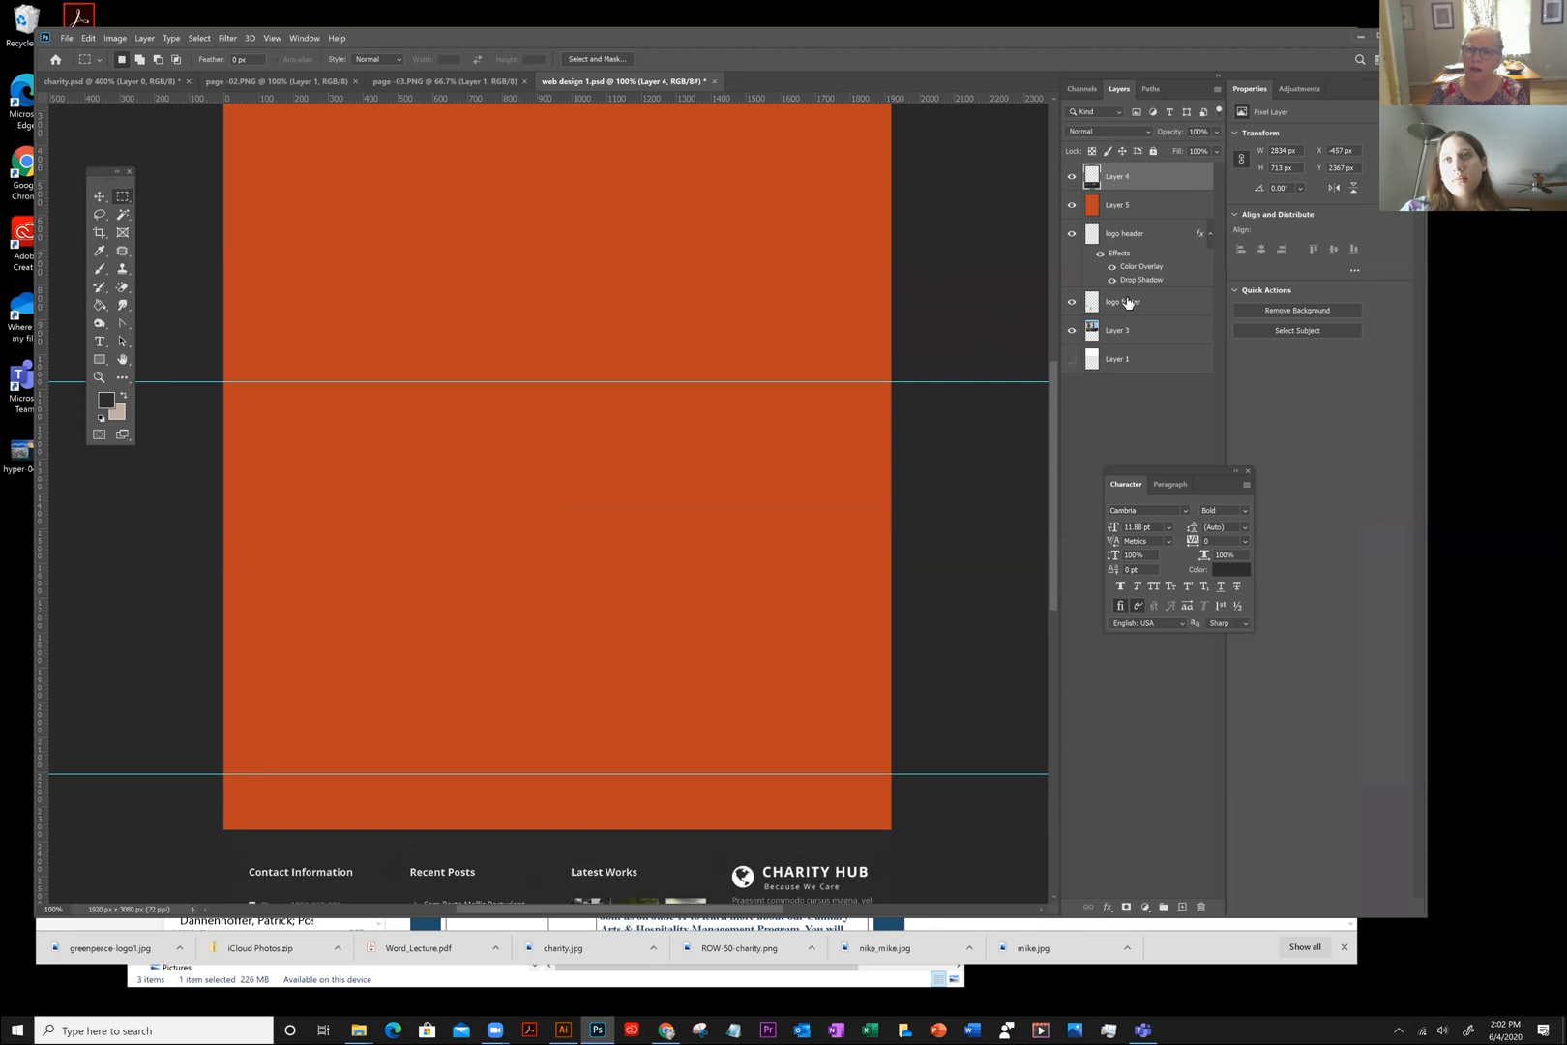
scroll(890, 193, "up", 3)
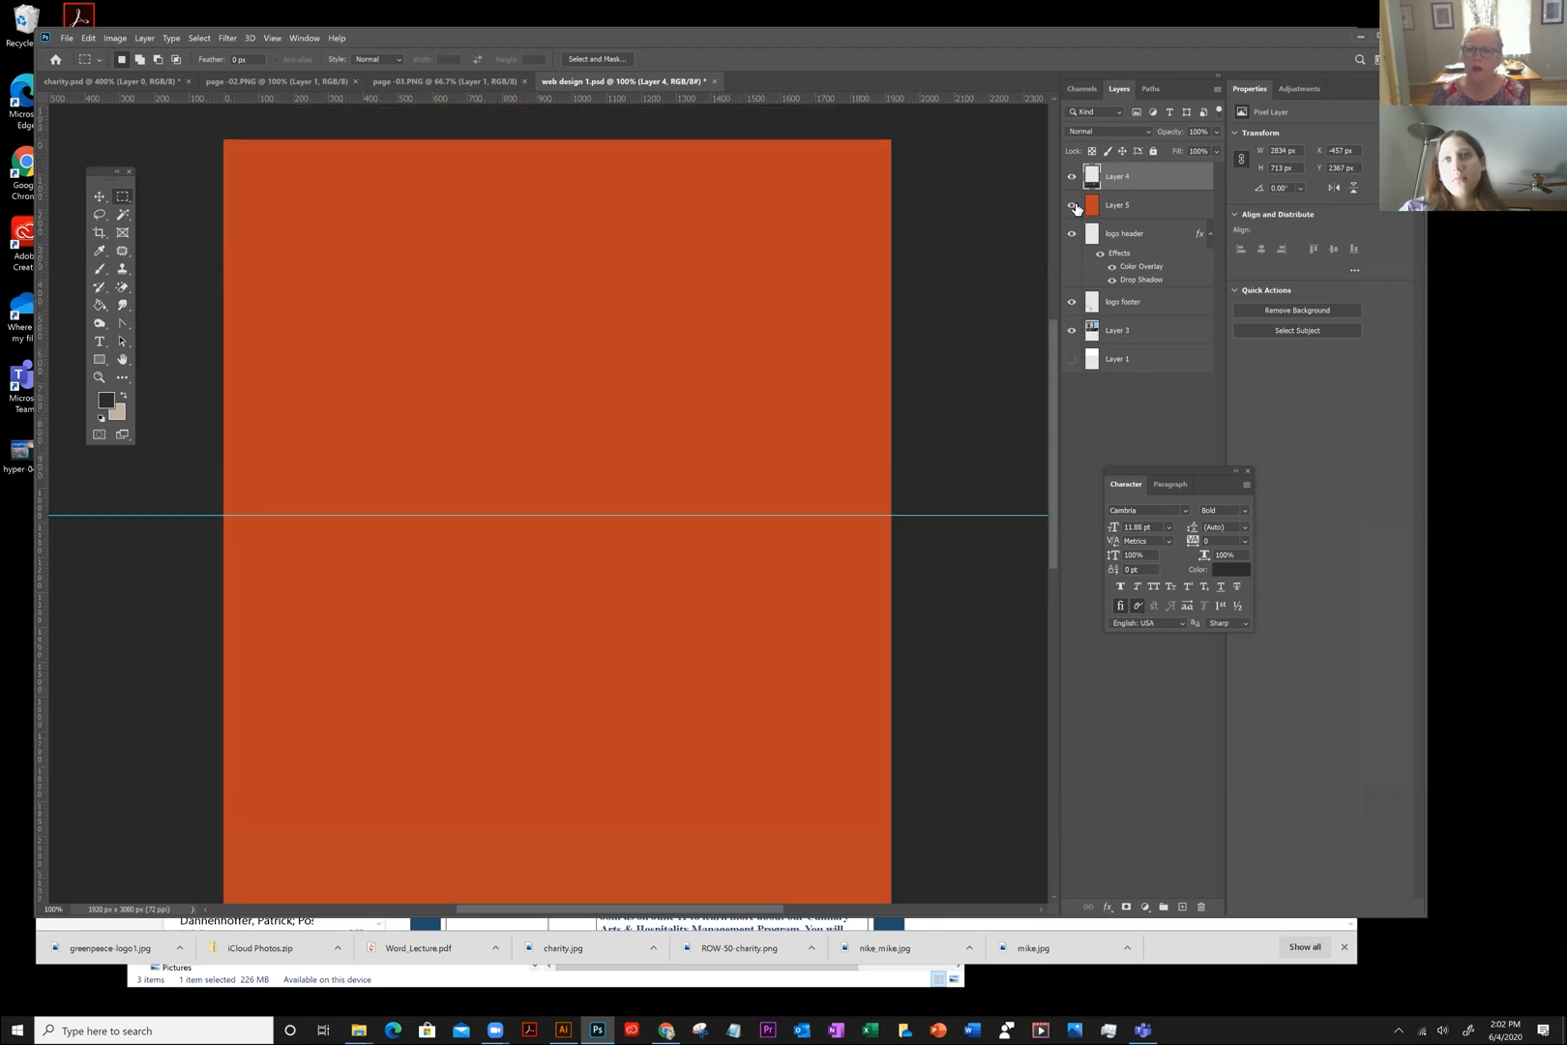
left_click_drag(1125, 207, 1154, 353)
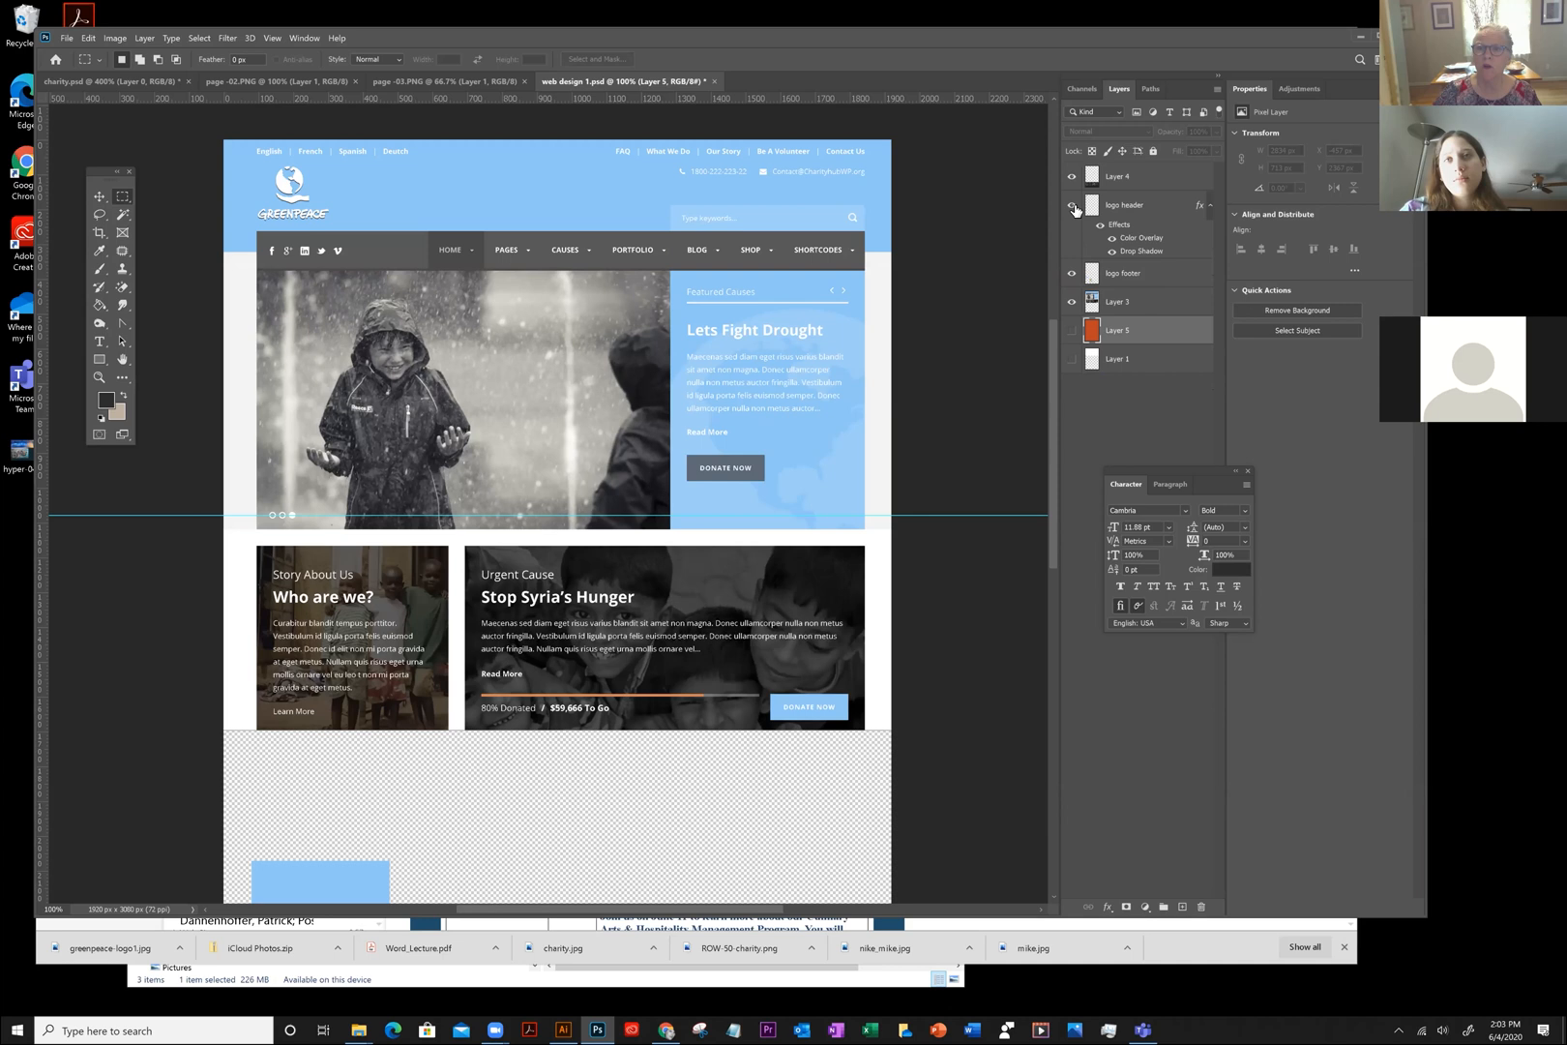
left_click(1072, 205)
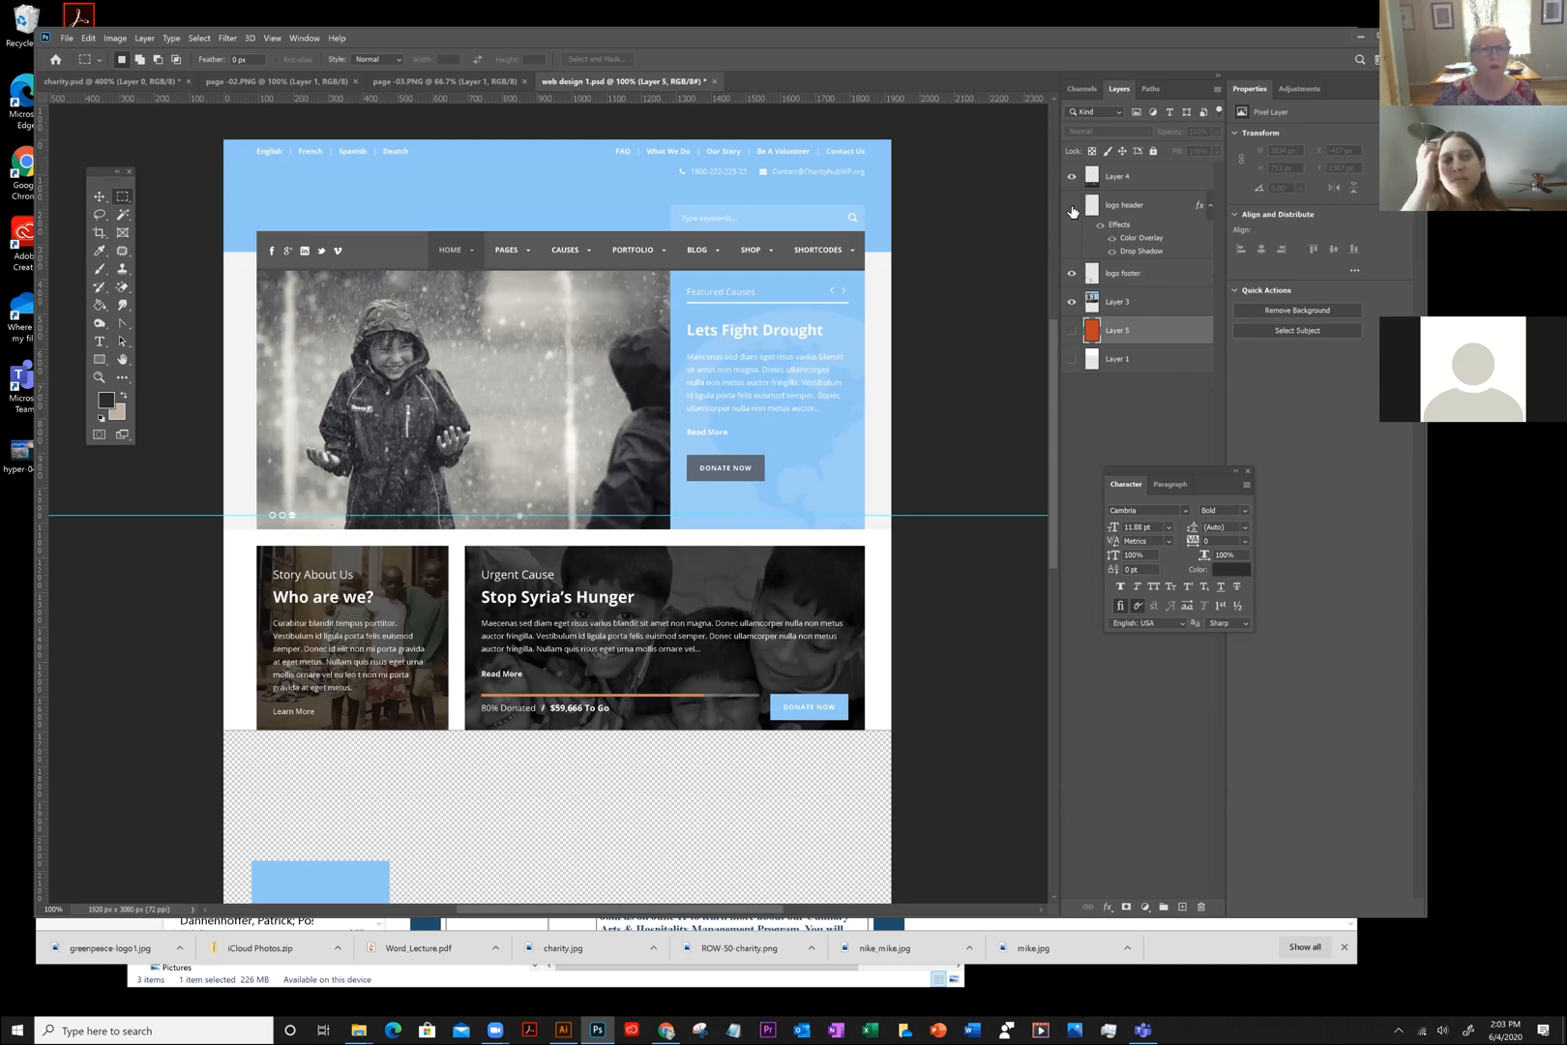
left_click(1072, 207)
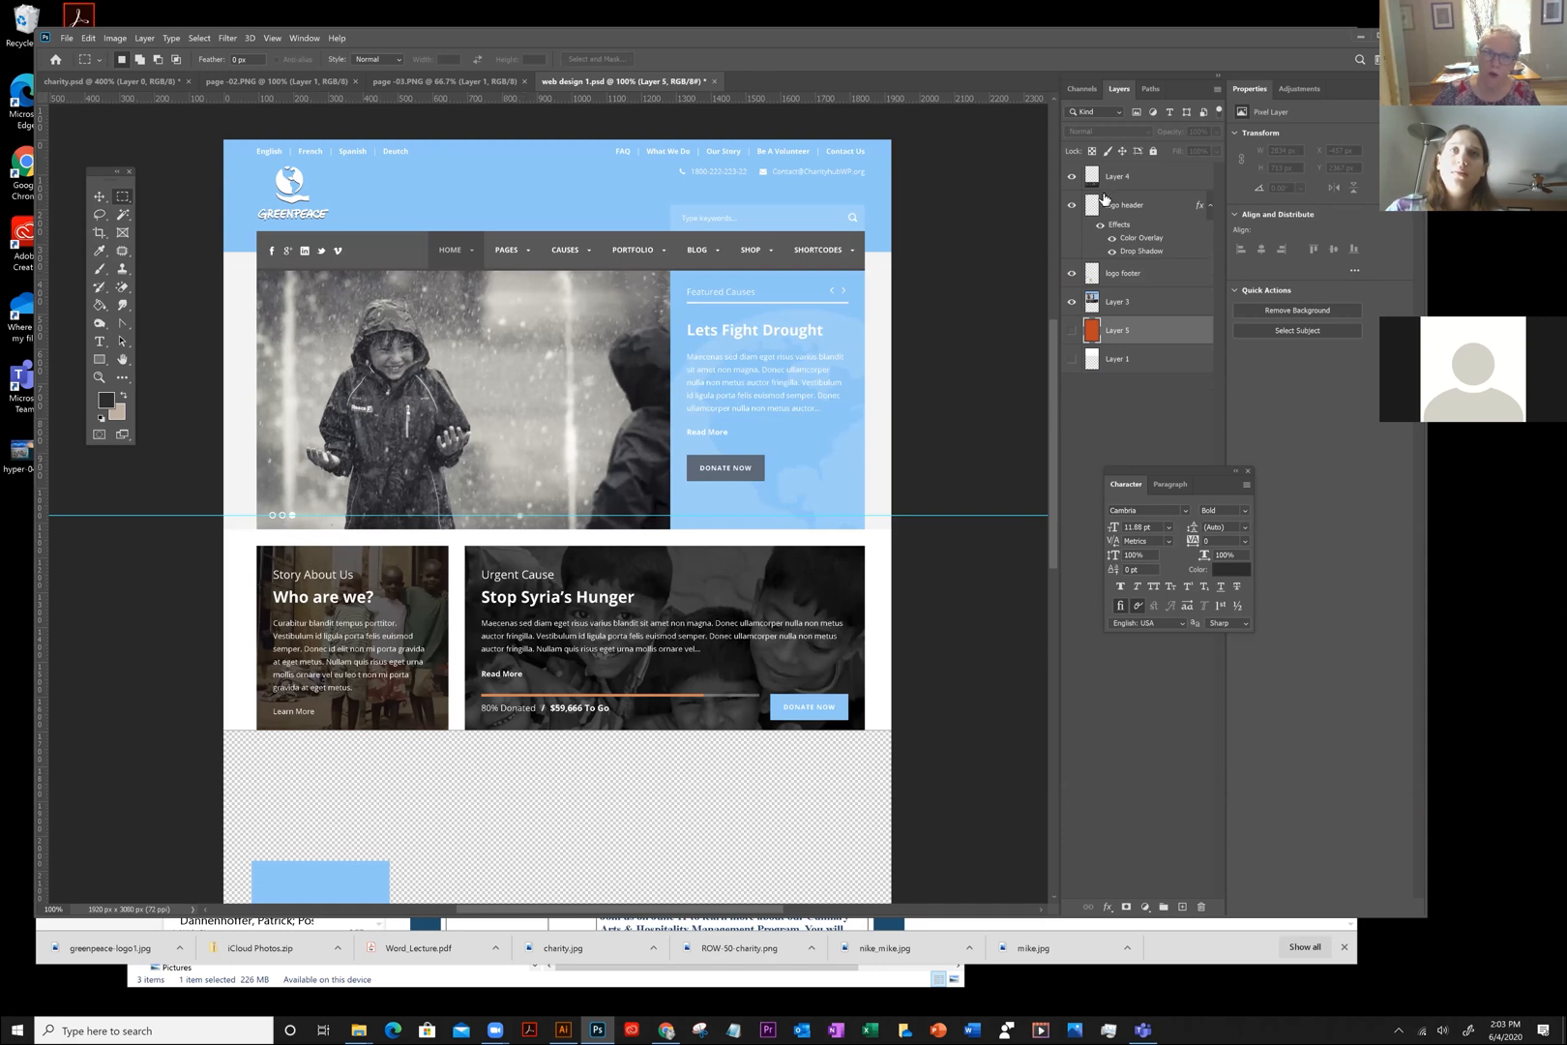
Delete the logo footer layer that holds the light blue rectangle below the content boxes
scroll(720, 579, "down", 2)
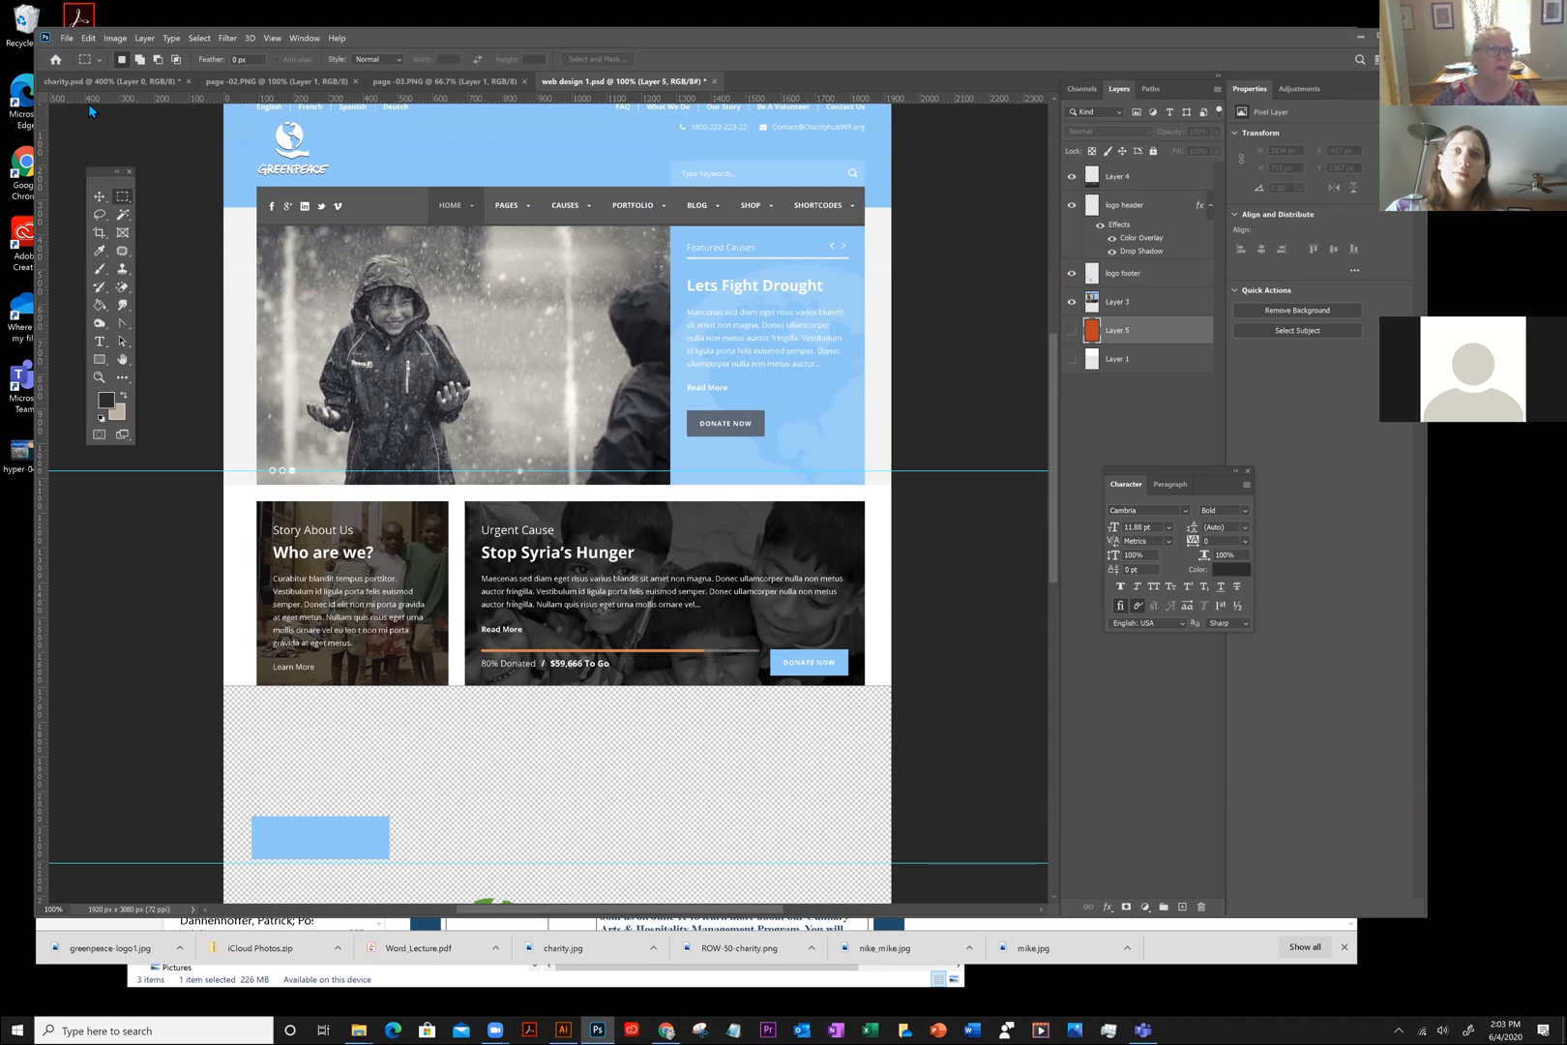
left_click(99, 197)
left_click(307, 848)
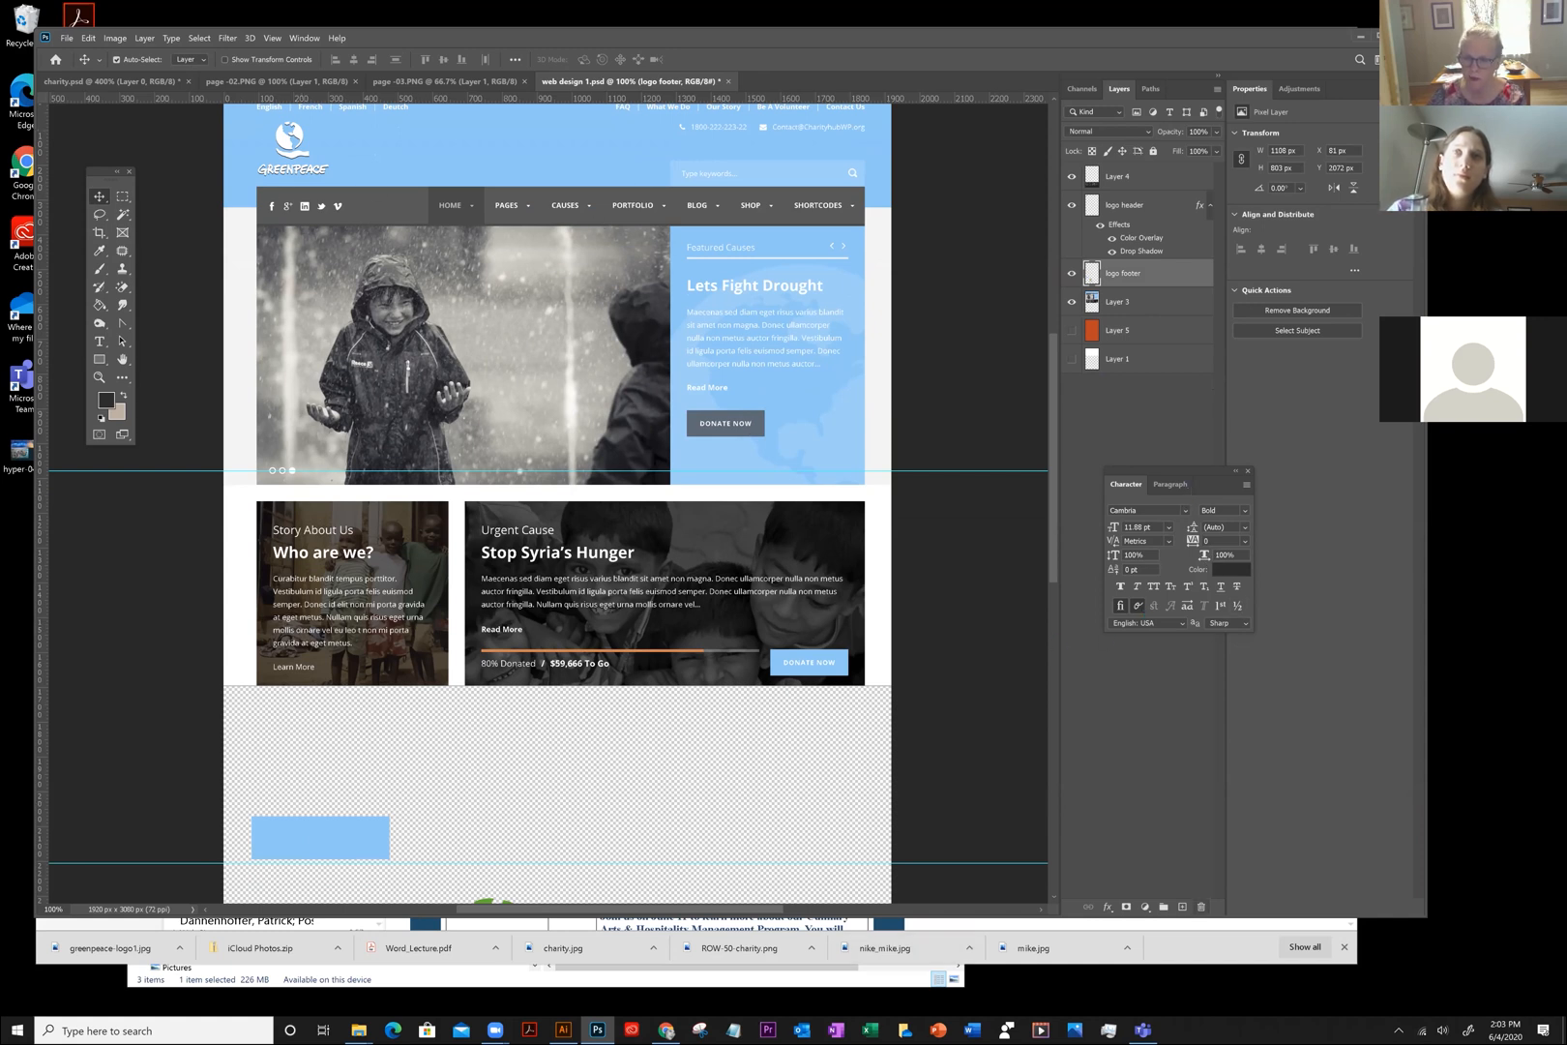
left_click(1201, 906)
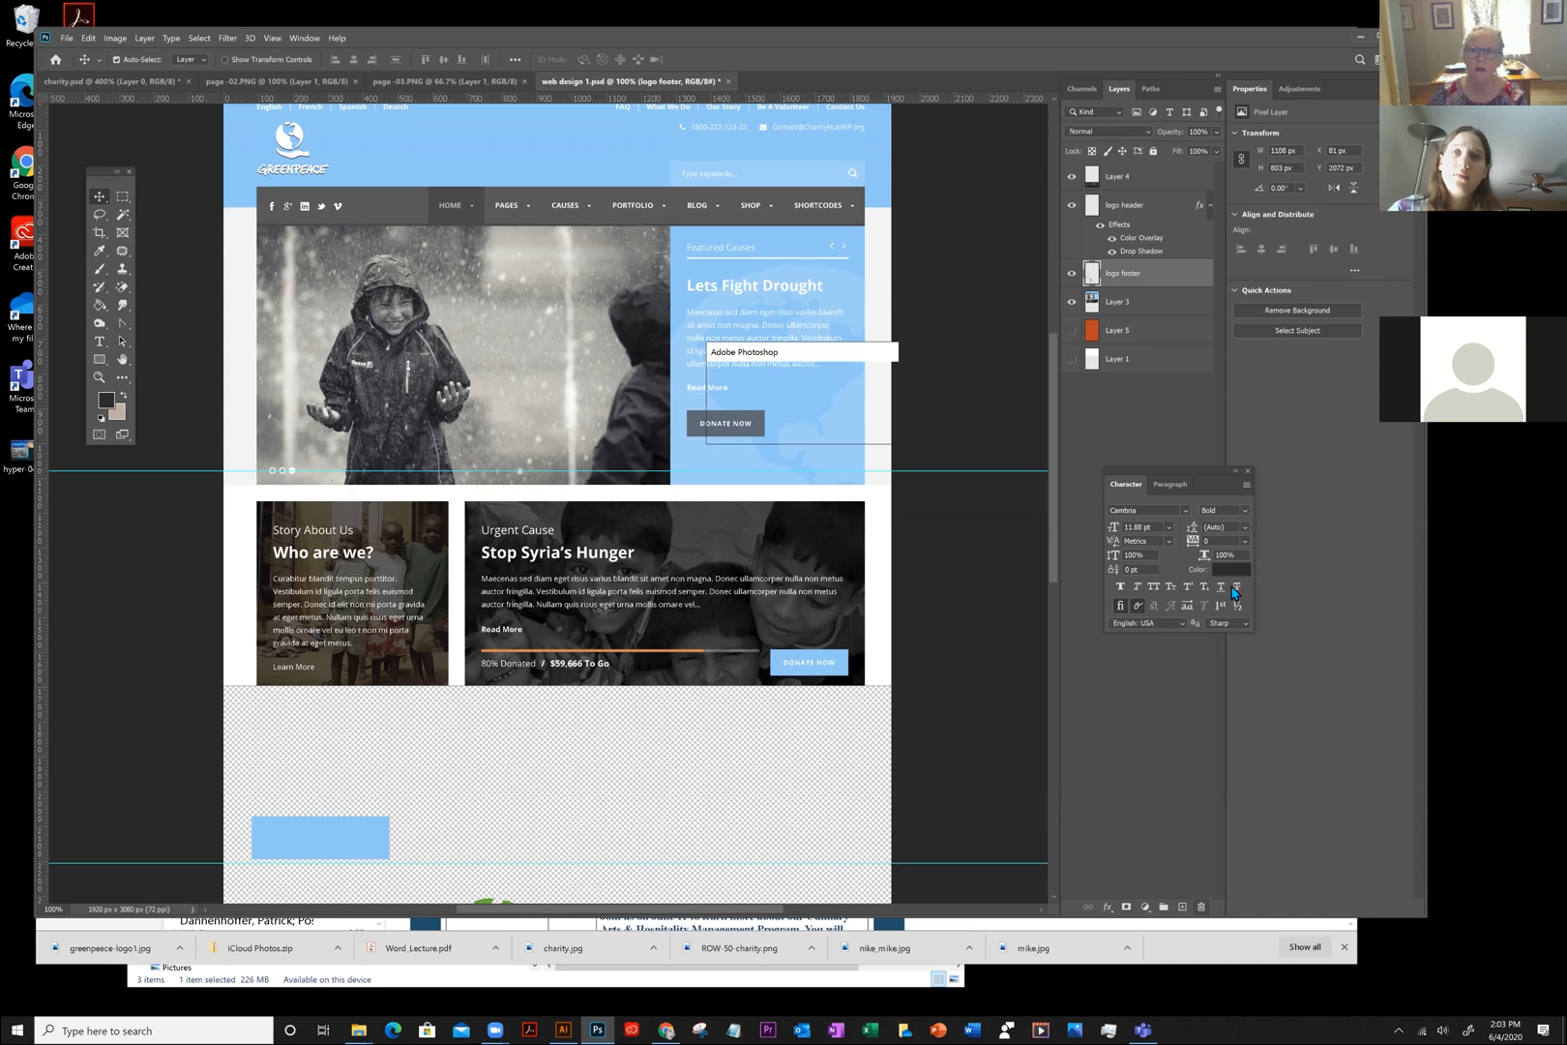
key("Return")
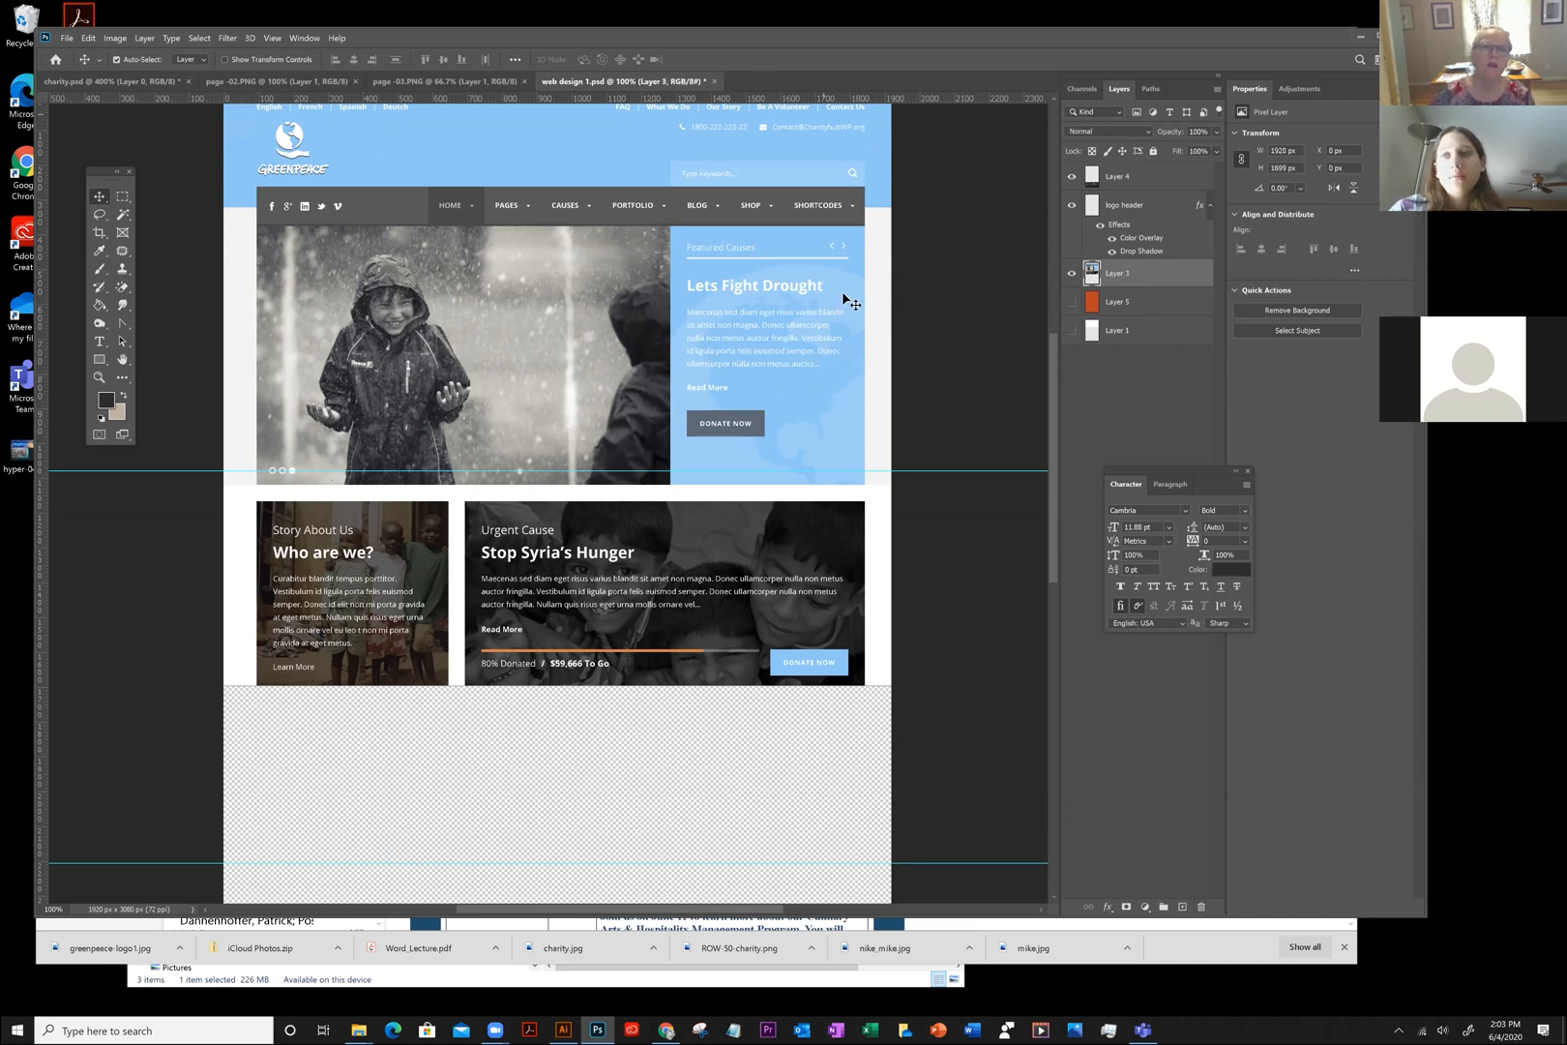
Compare the Greenpeace header logo with and without its Drop Shadow effect, leaving the effect turned off
key("z")
left_click(339, 146)
left_click(339, 145)
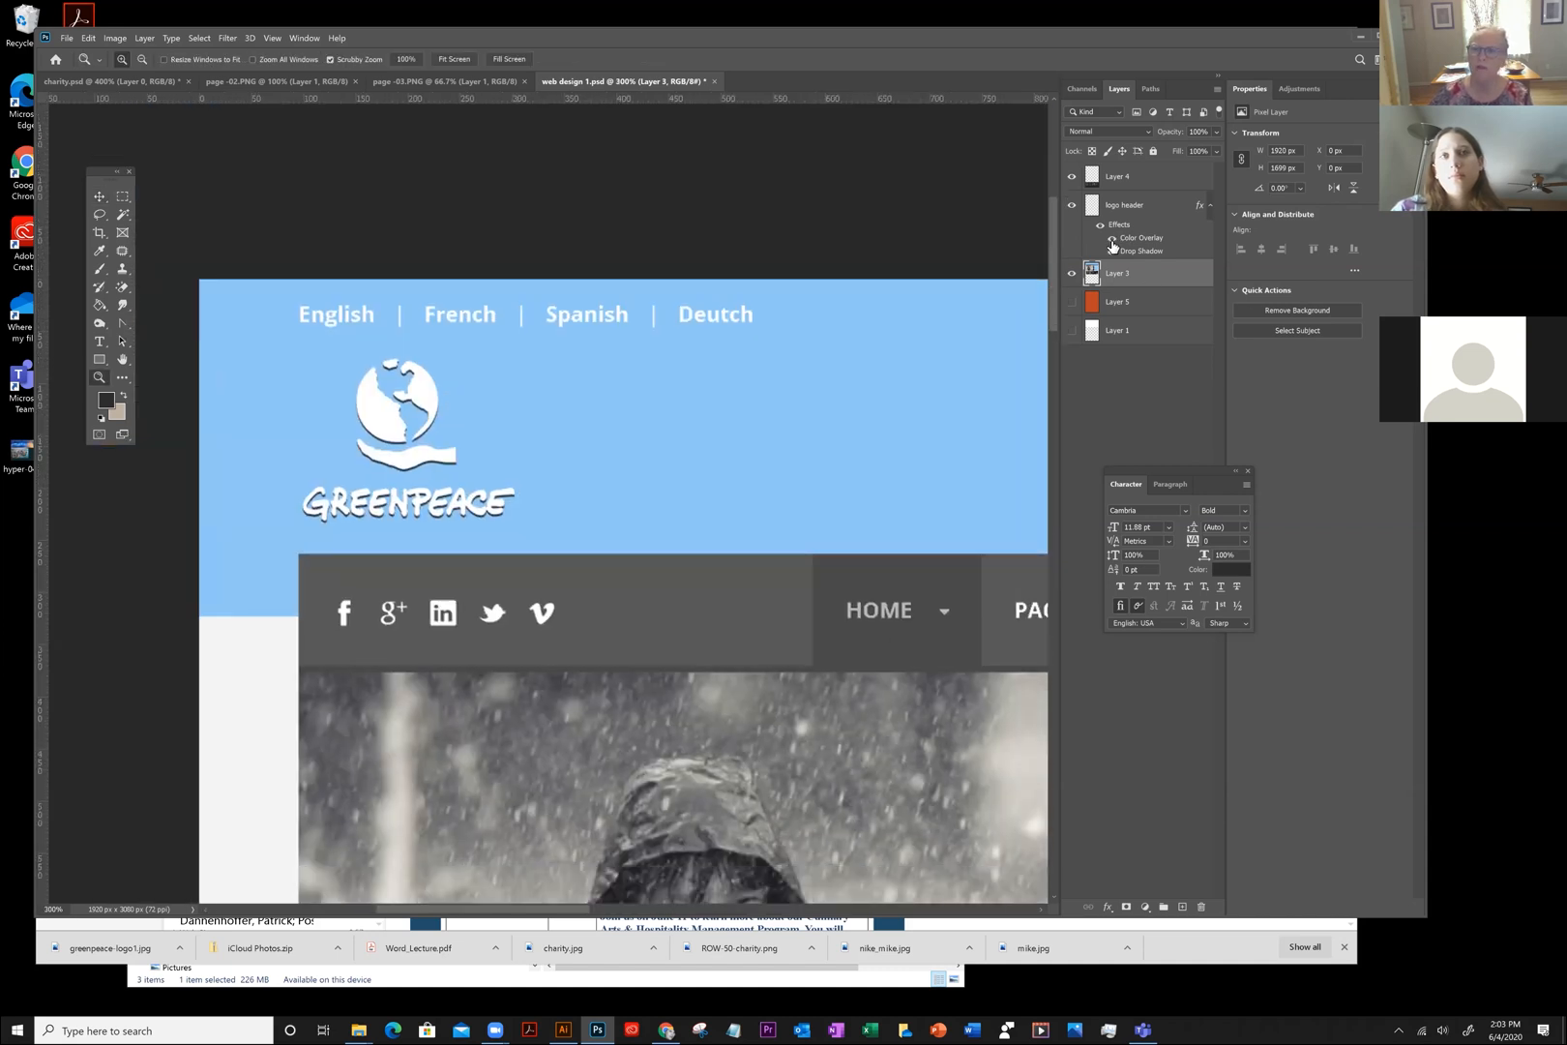
left_click(1113, 252)
left_click(1112, 253)
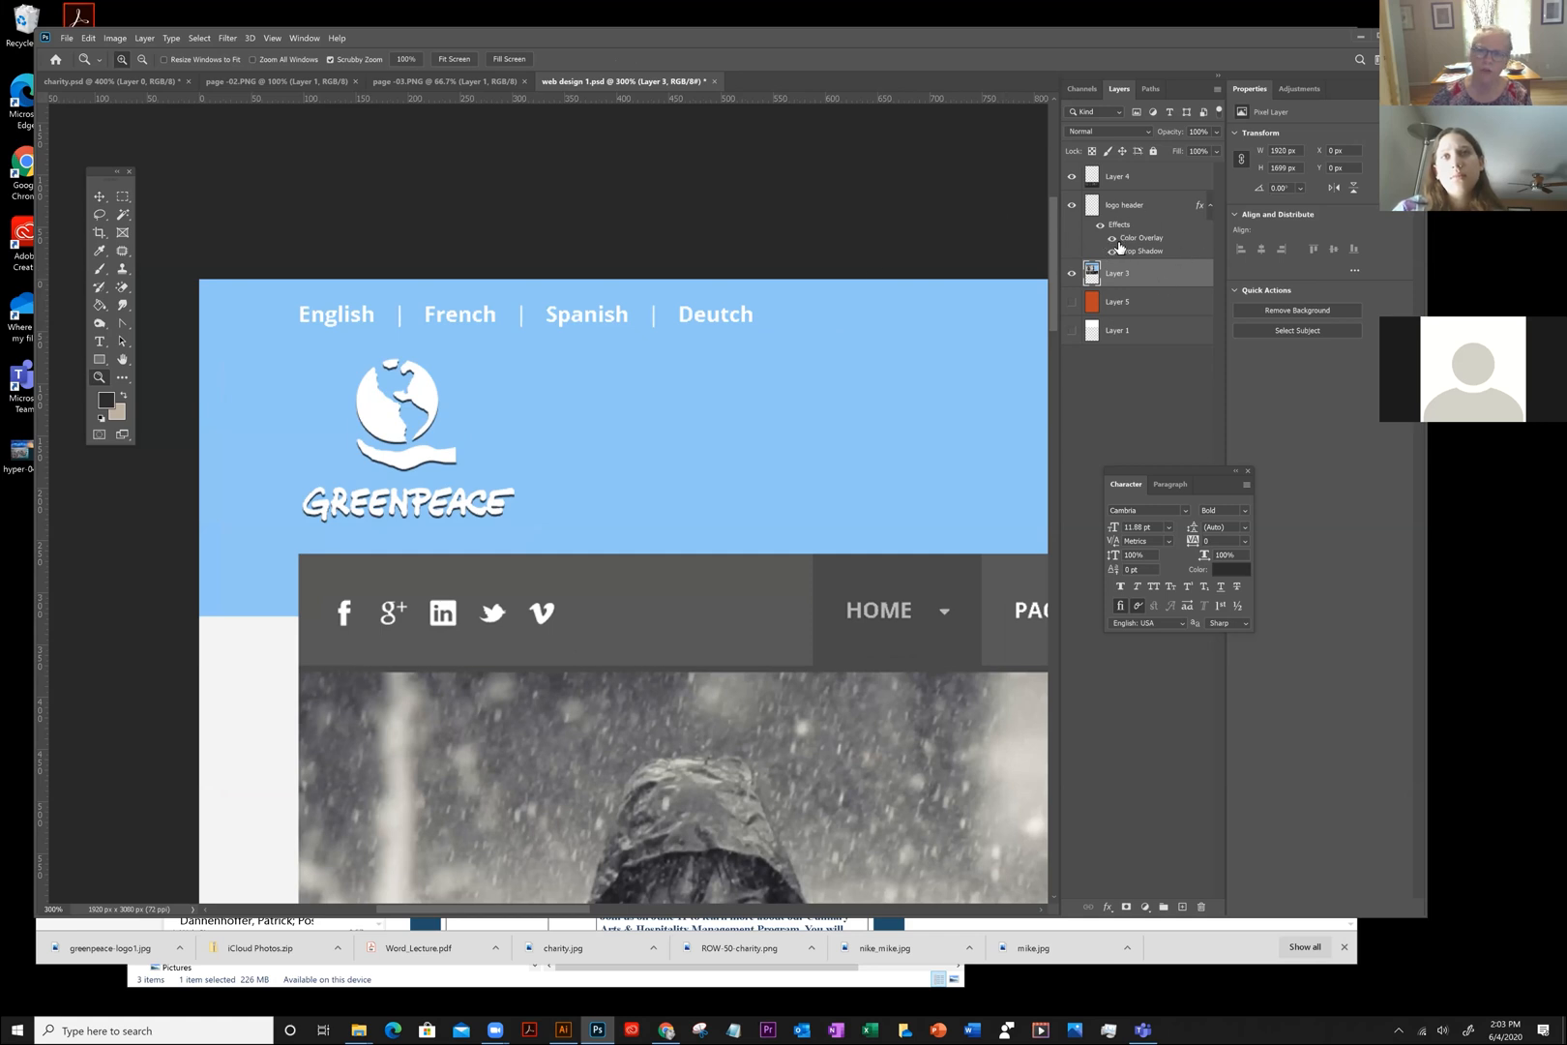
left_click(1112, 252)
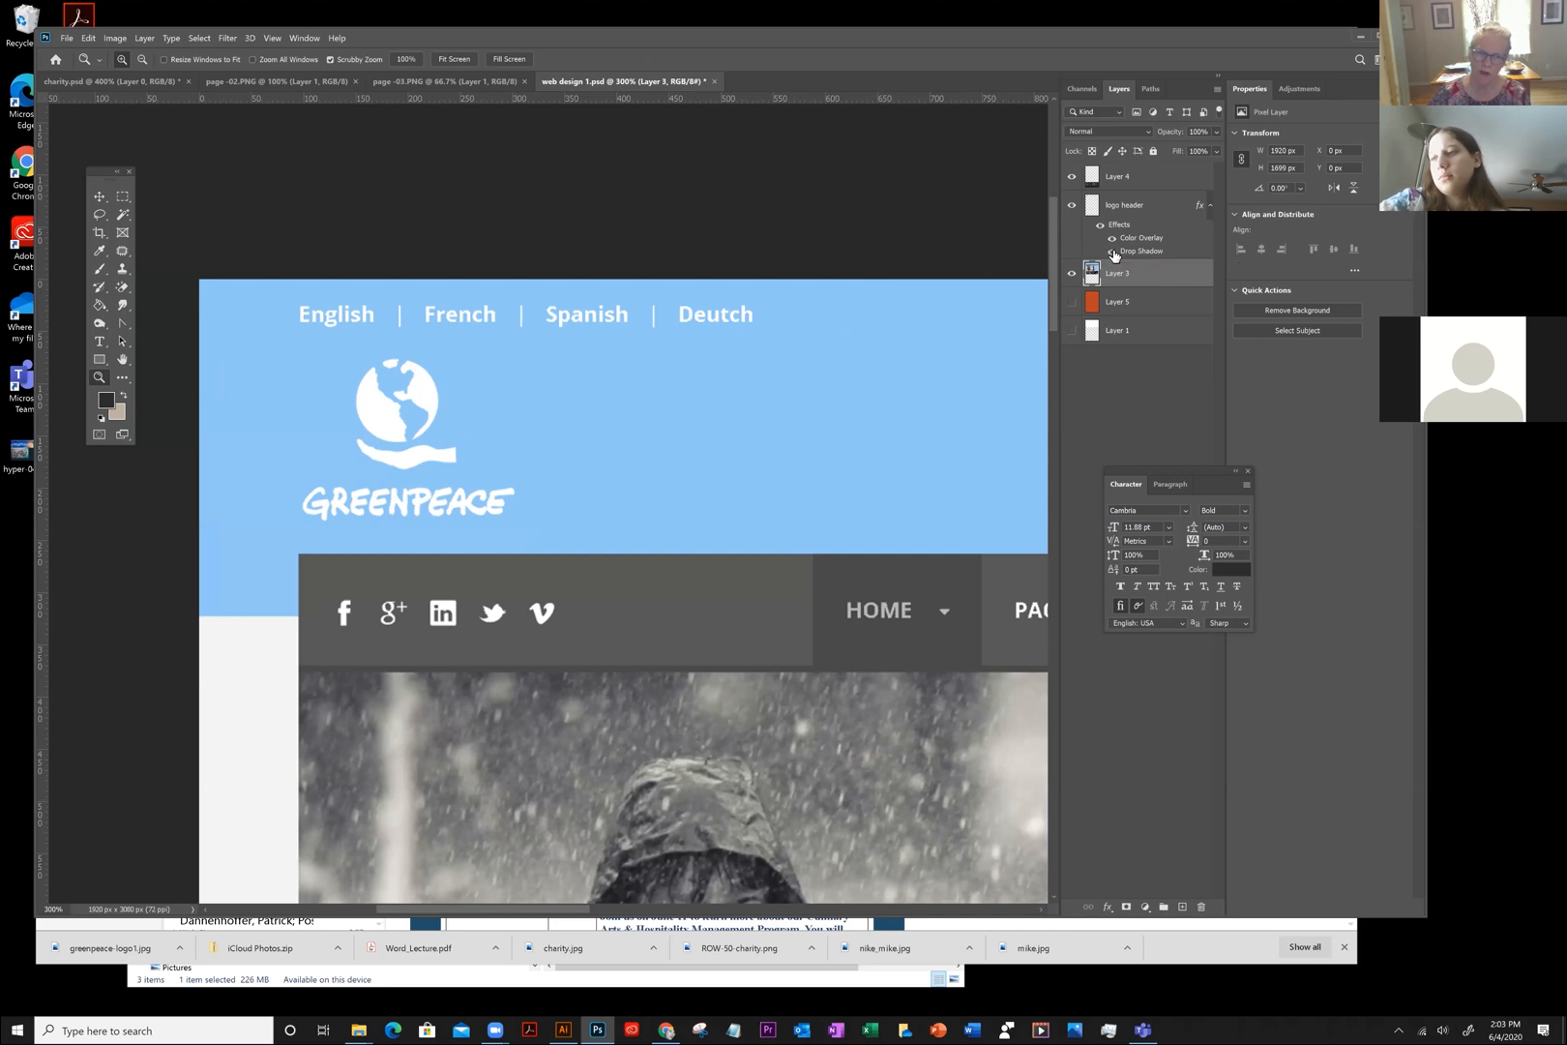
left_click(1113, 253)
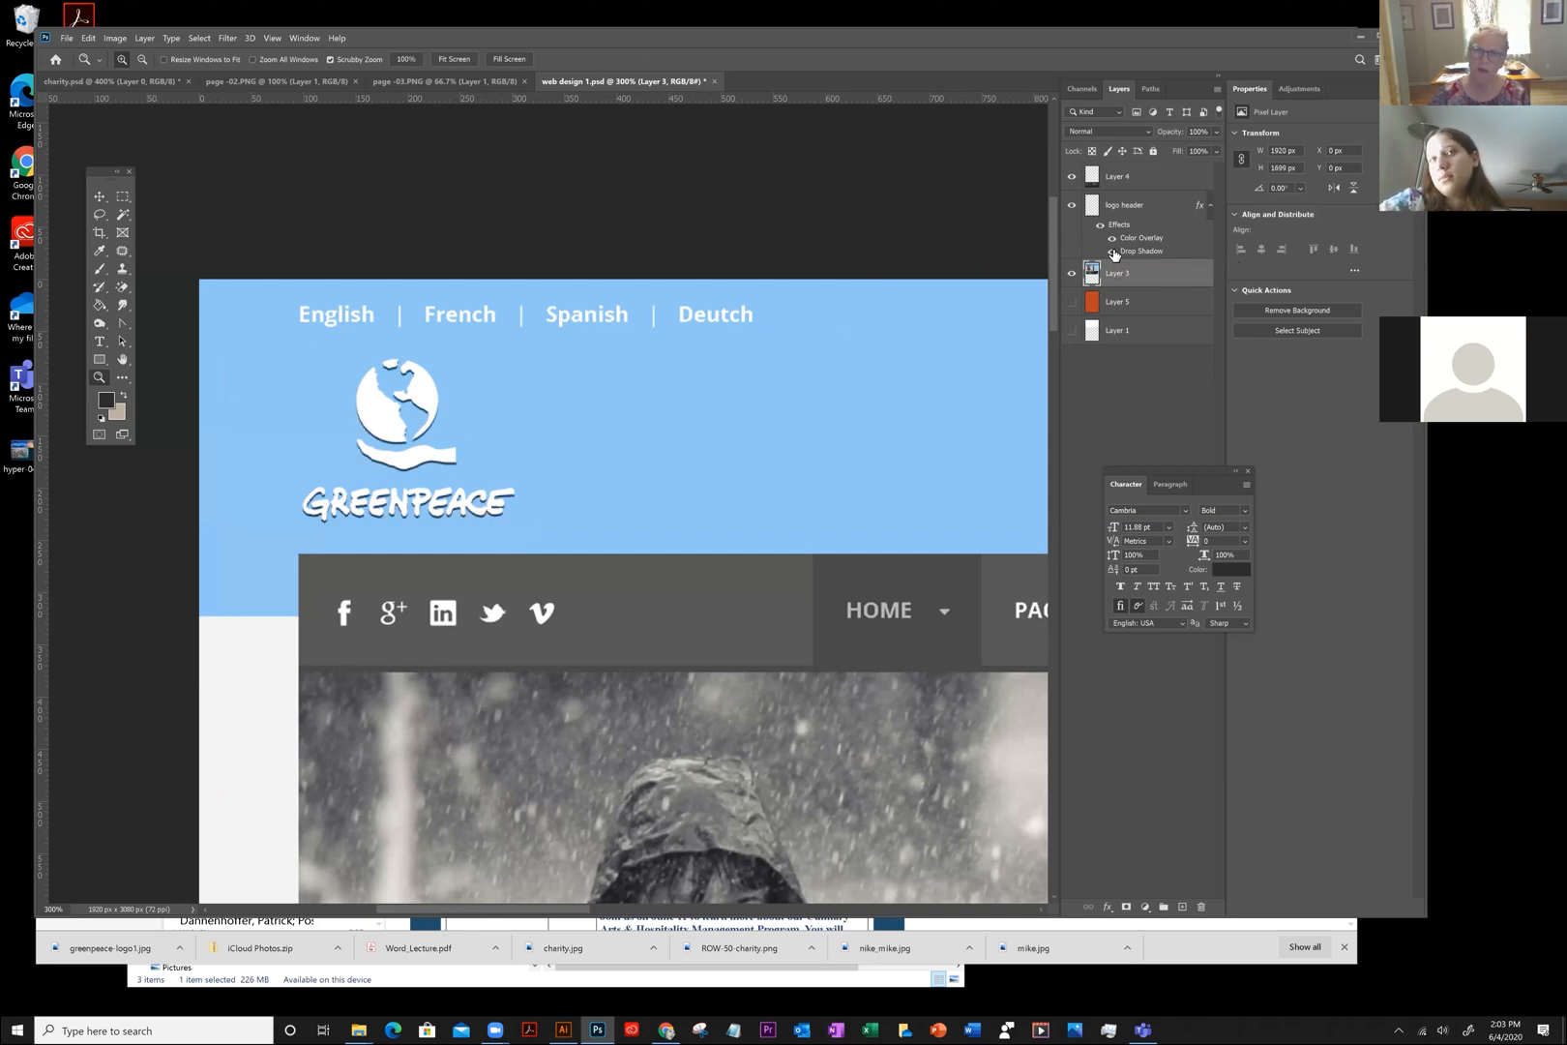
left_click(1113, 253)
Examine the whole page and the footer, including its post list, Latest Works thumbnails and Charity Hub logo
scroll(616, 335, "down", 3)
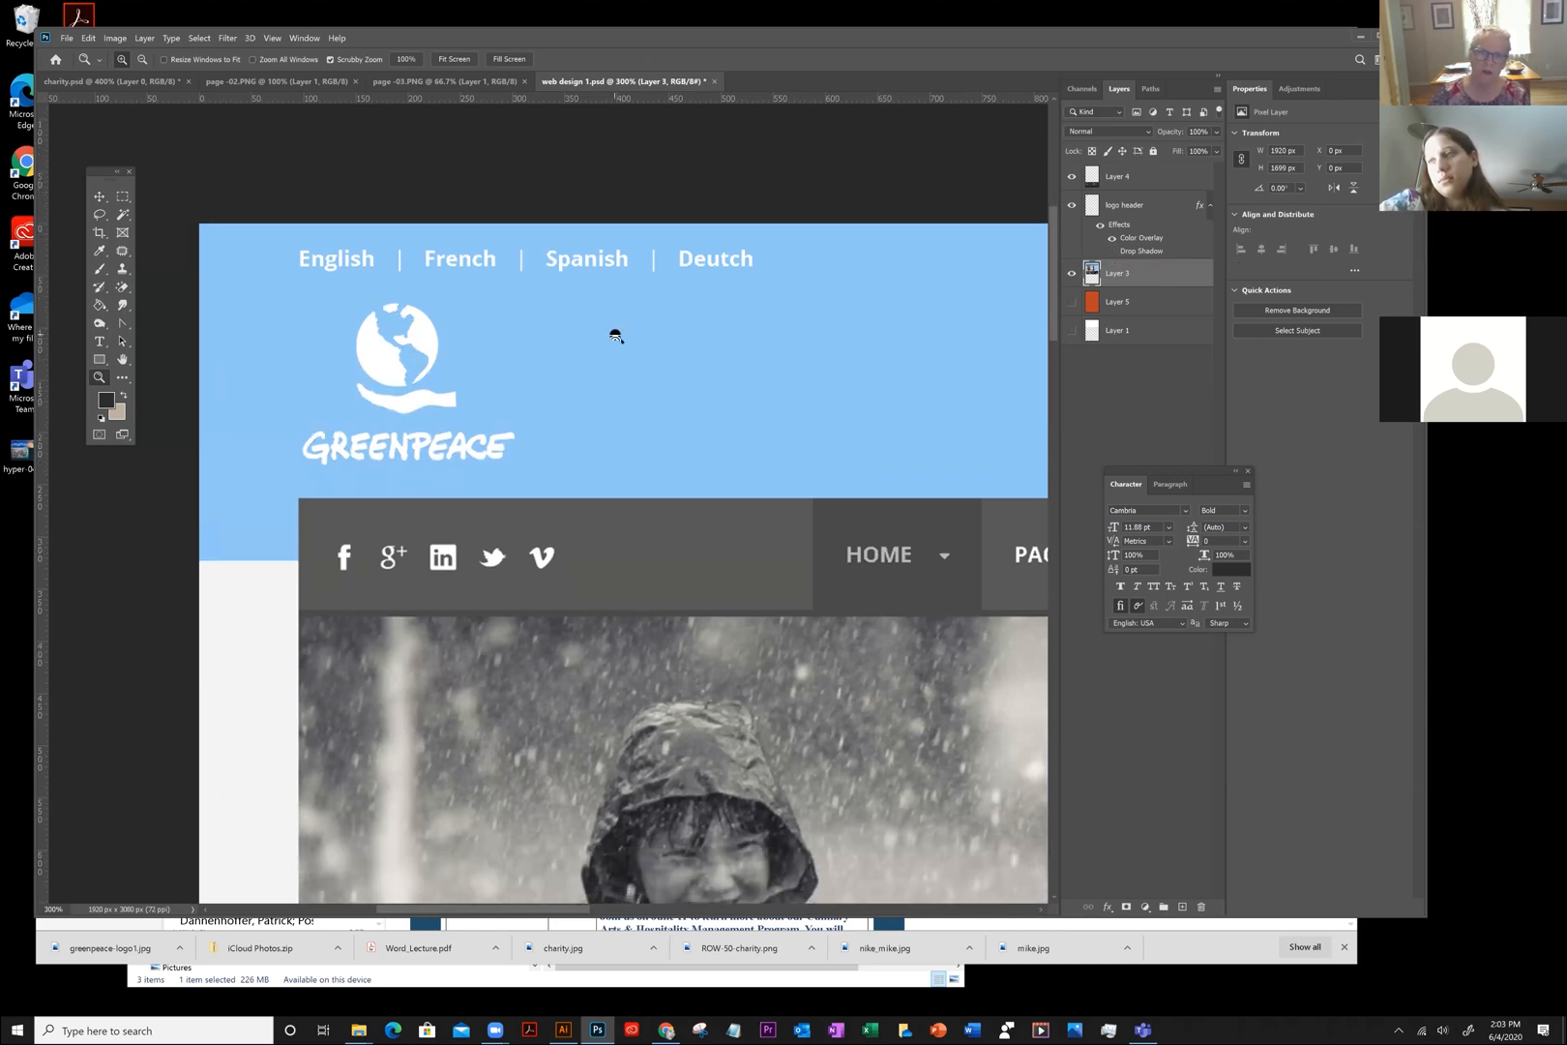
left_click(273, 38)
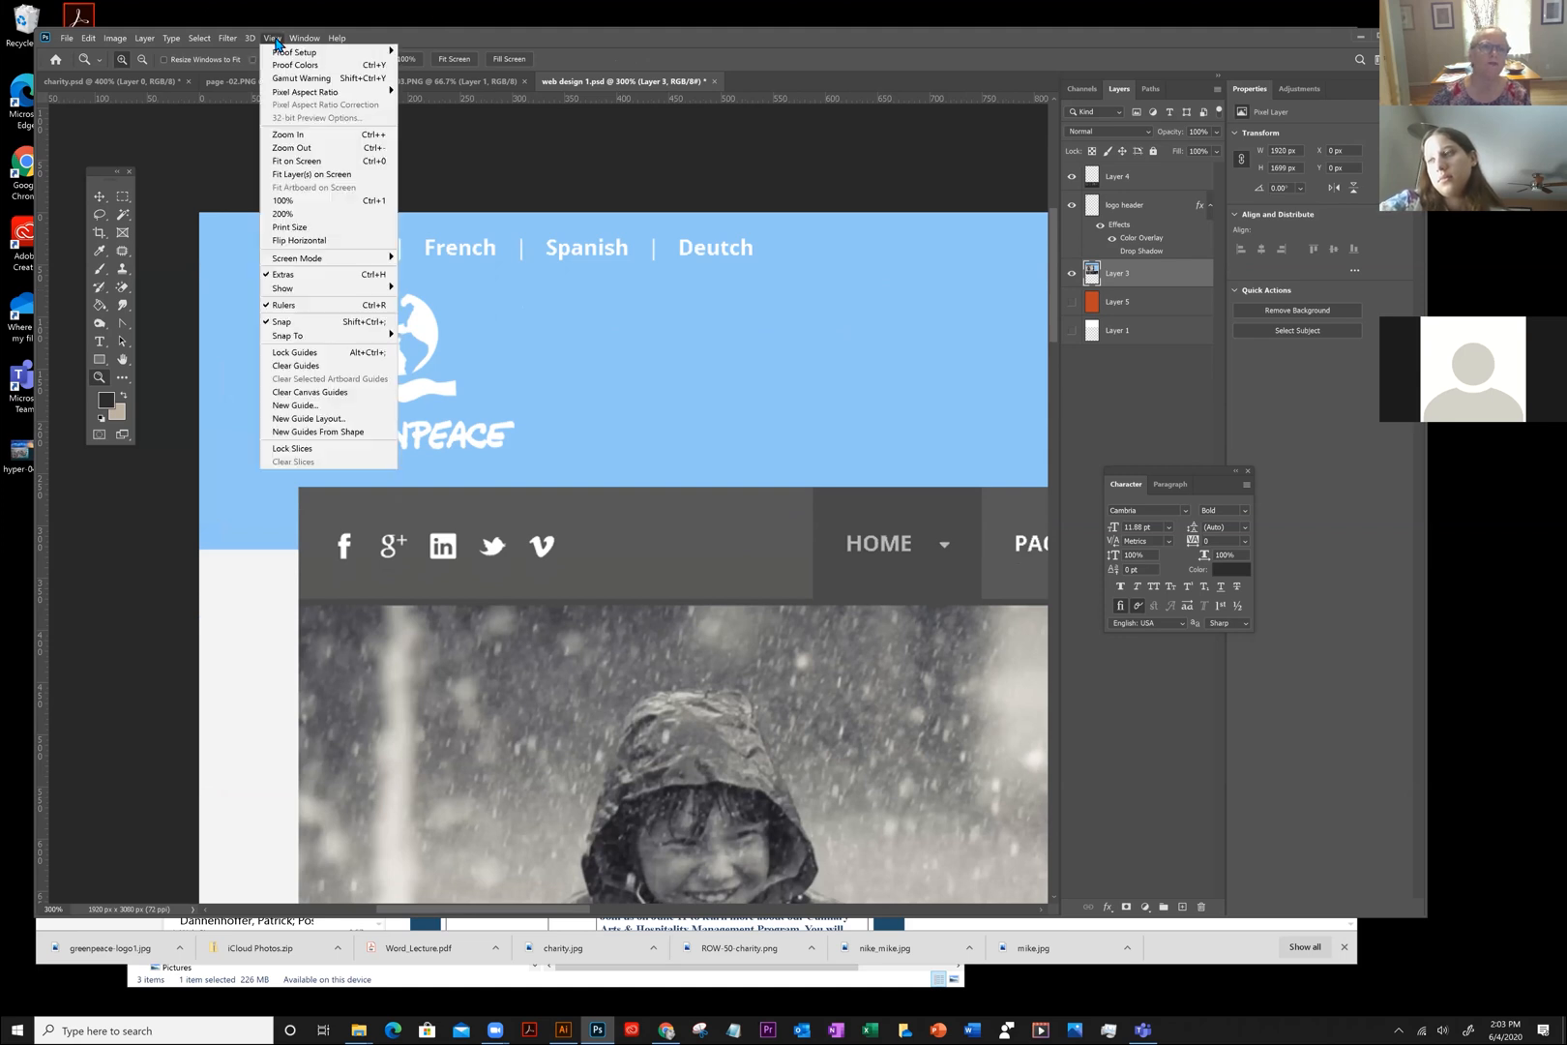
left_click(287, 164)
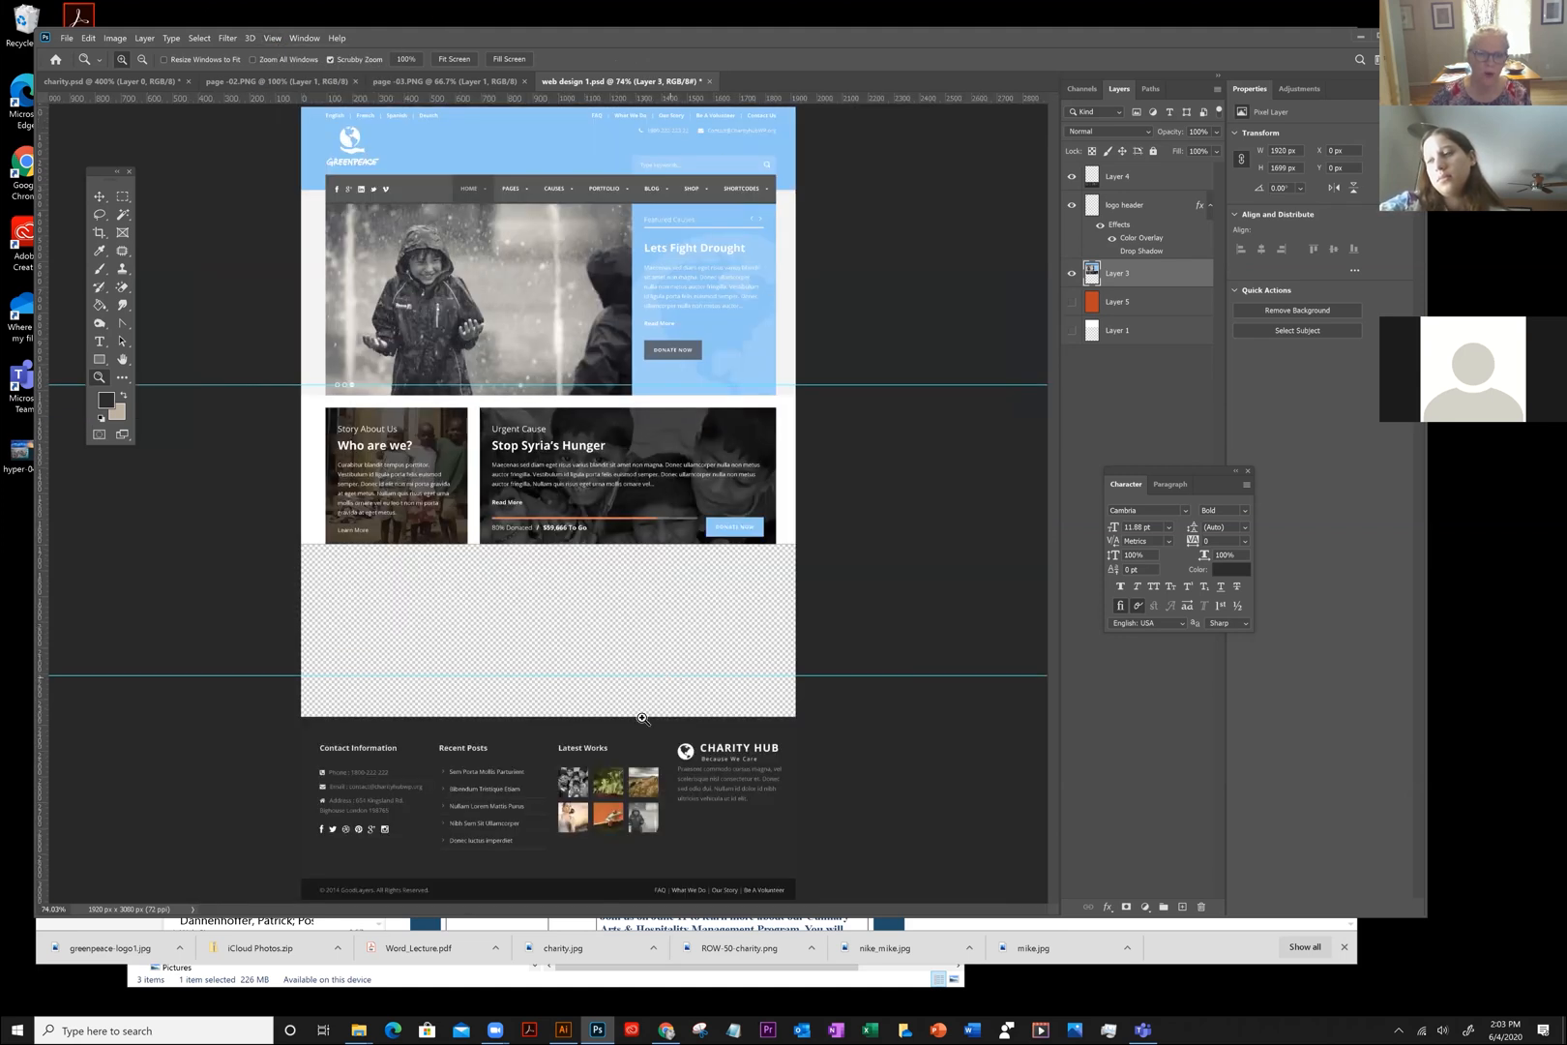
left_click(623, 805)
left_click(623, 805)
left_click_drag(395, 794, 606, 610)
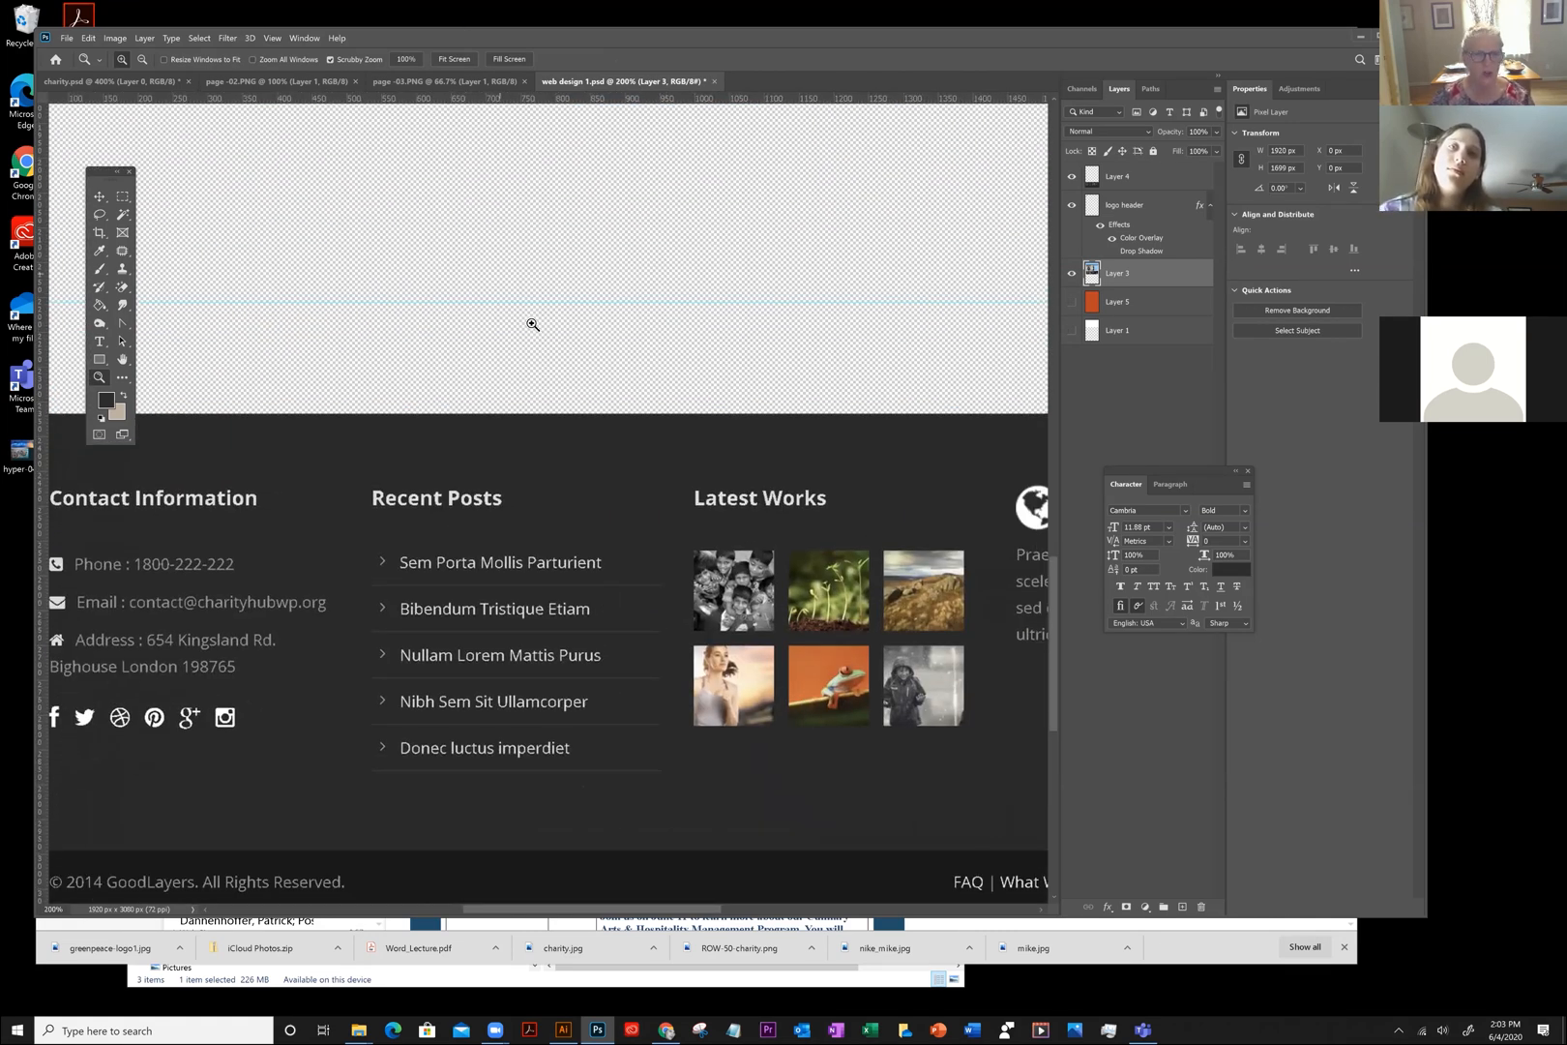
left_click(529, 488)
key("alt")
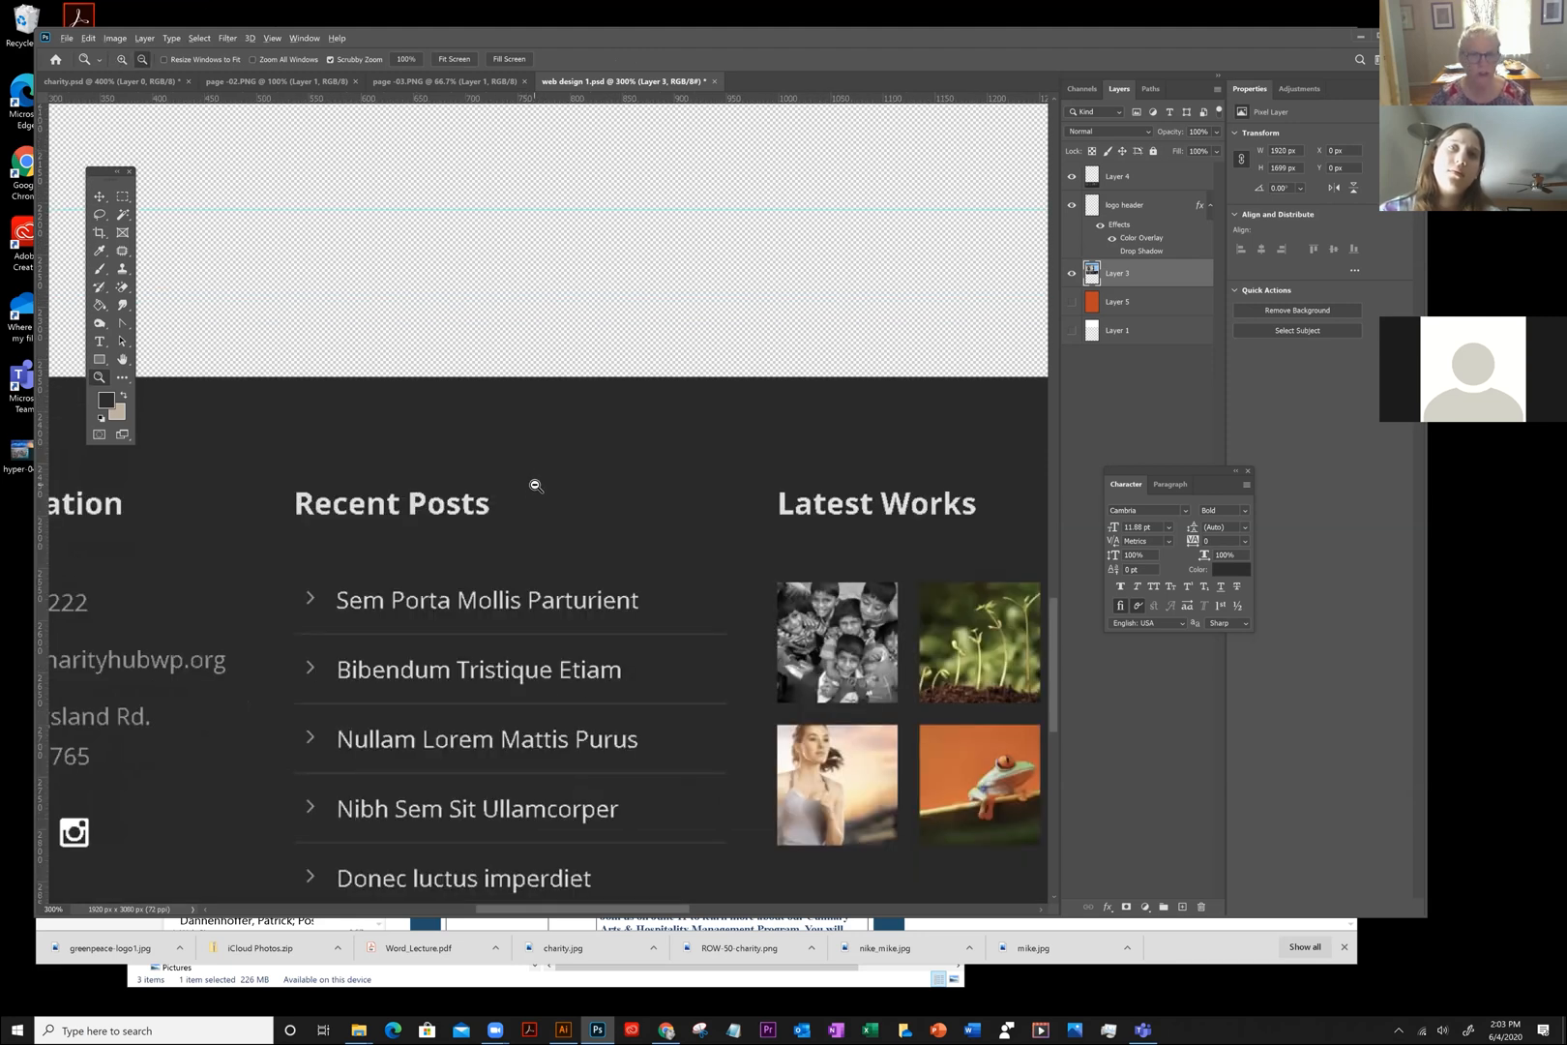
left_click(536, 486, "alt")
left_click(535, 485, "alt")
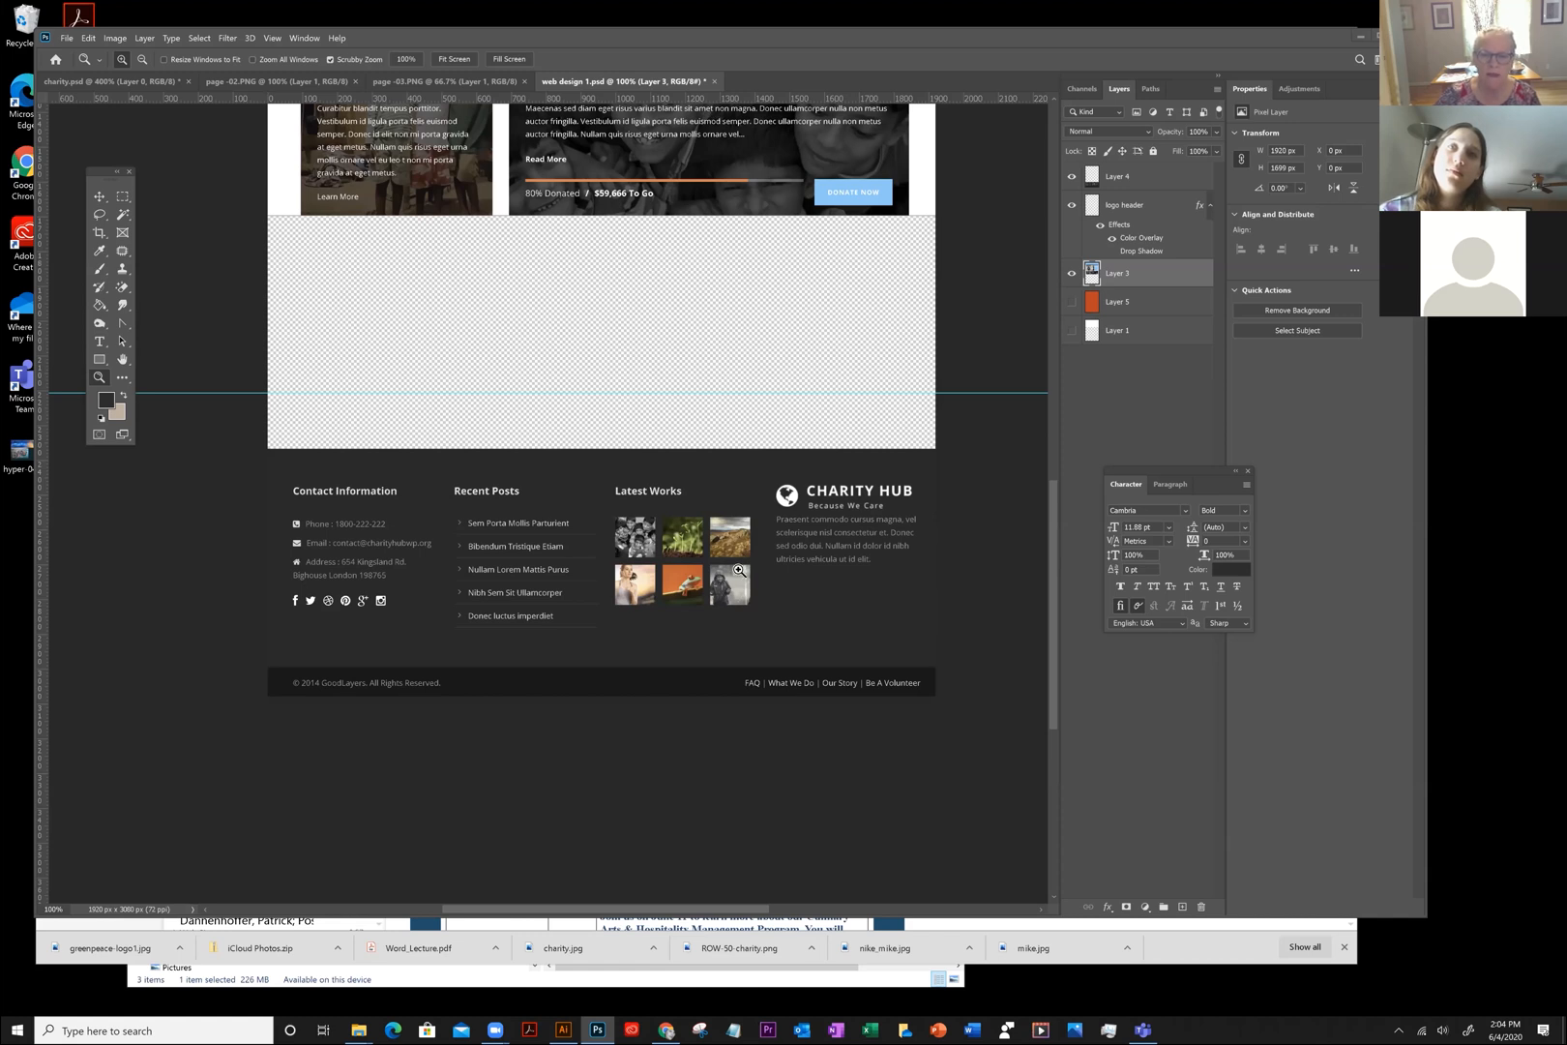
scroll(851, 624, "up", 3)
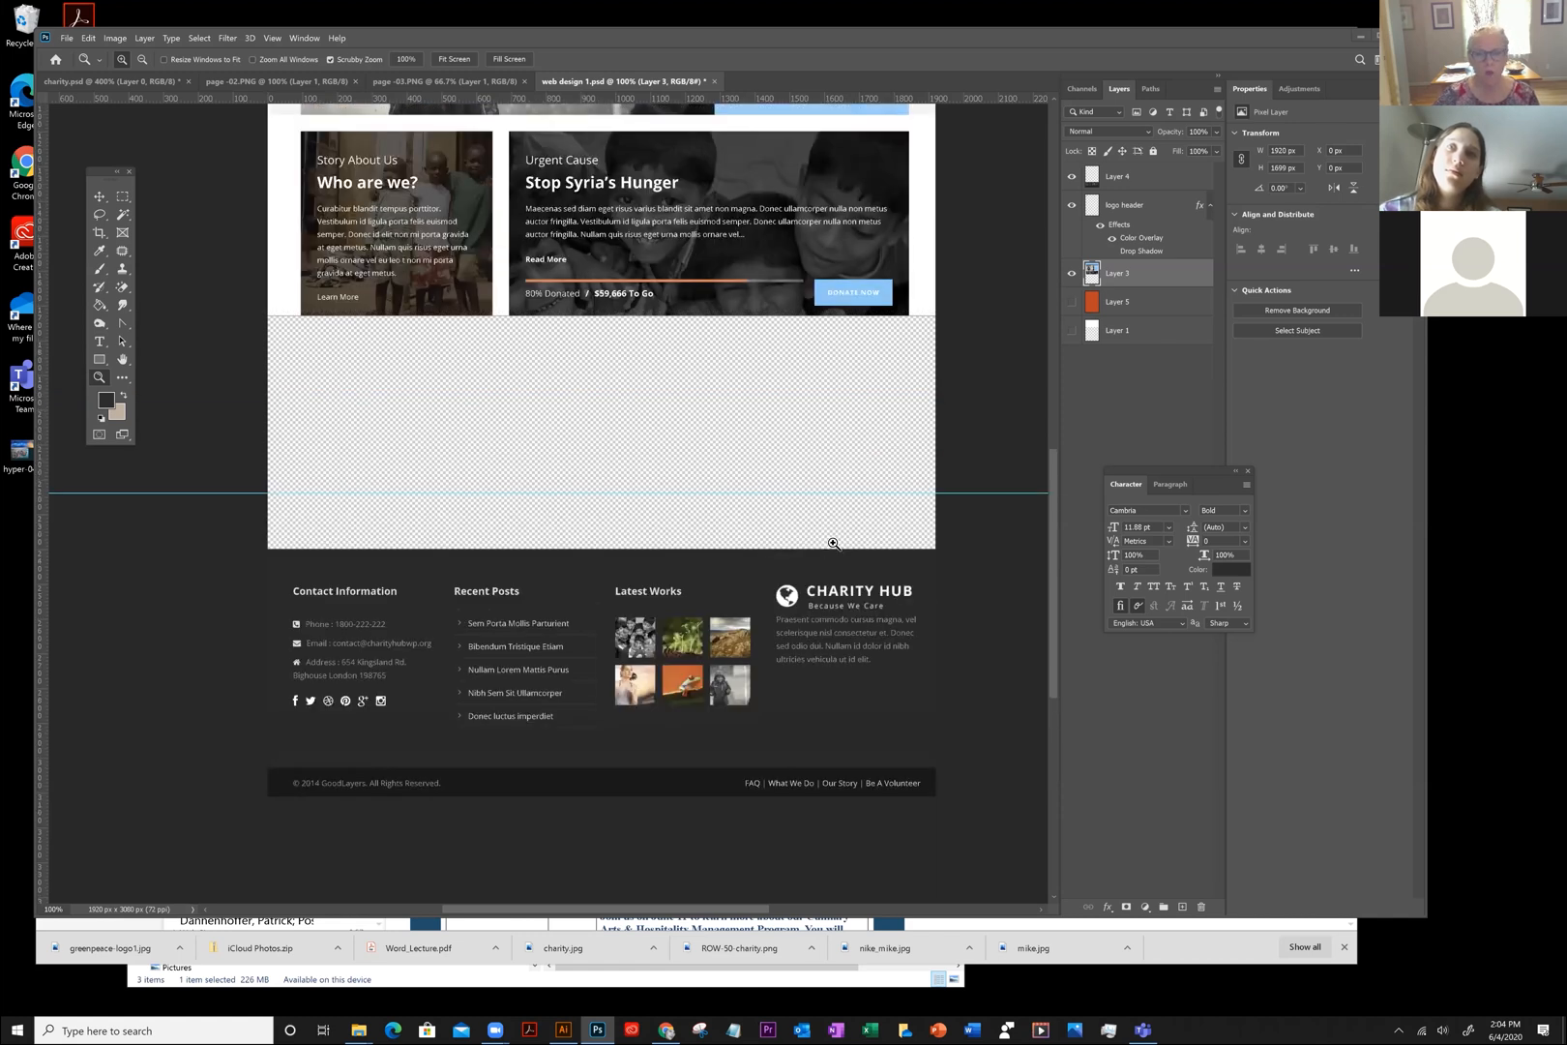
scroll(870, 609, "down", 1)
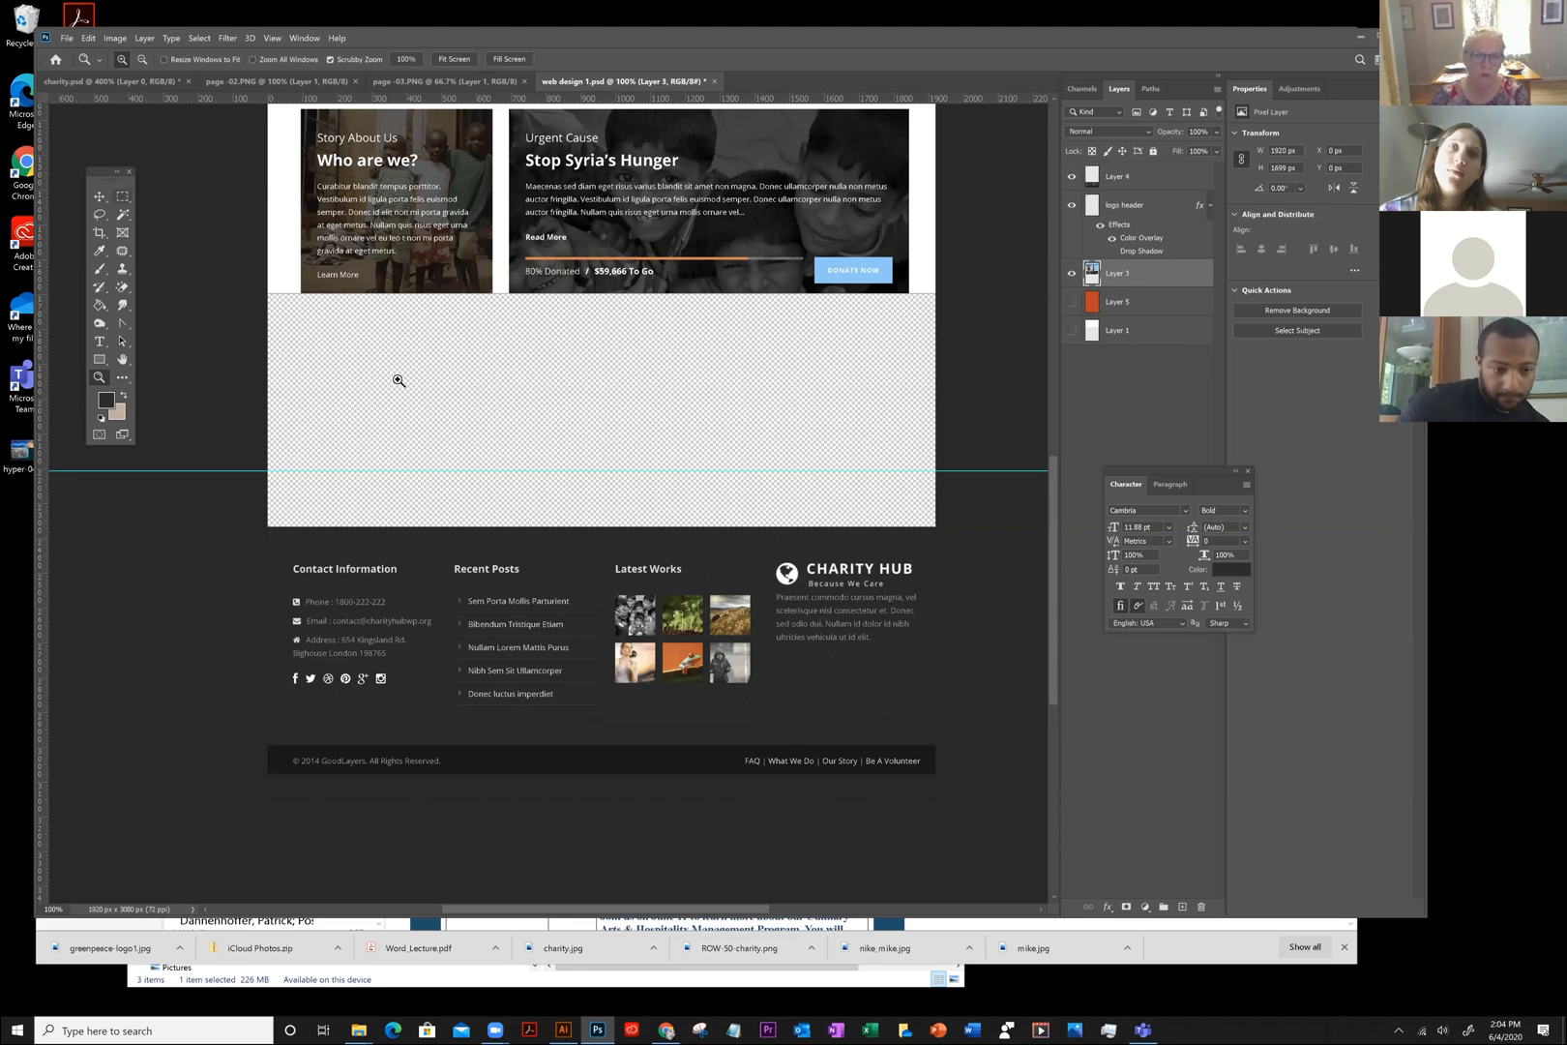
Select the six Latest Works thumbnails in the footer with a rectangular marquee and try to copy them from Layer 3
left_click(122, 200)
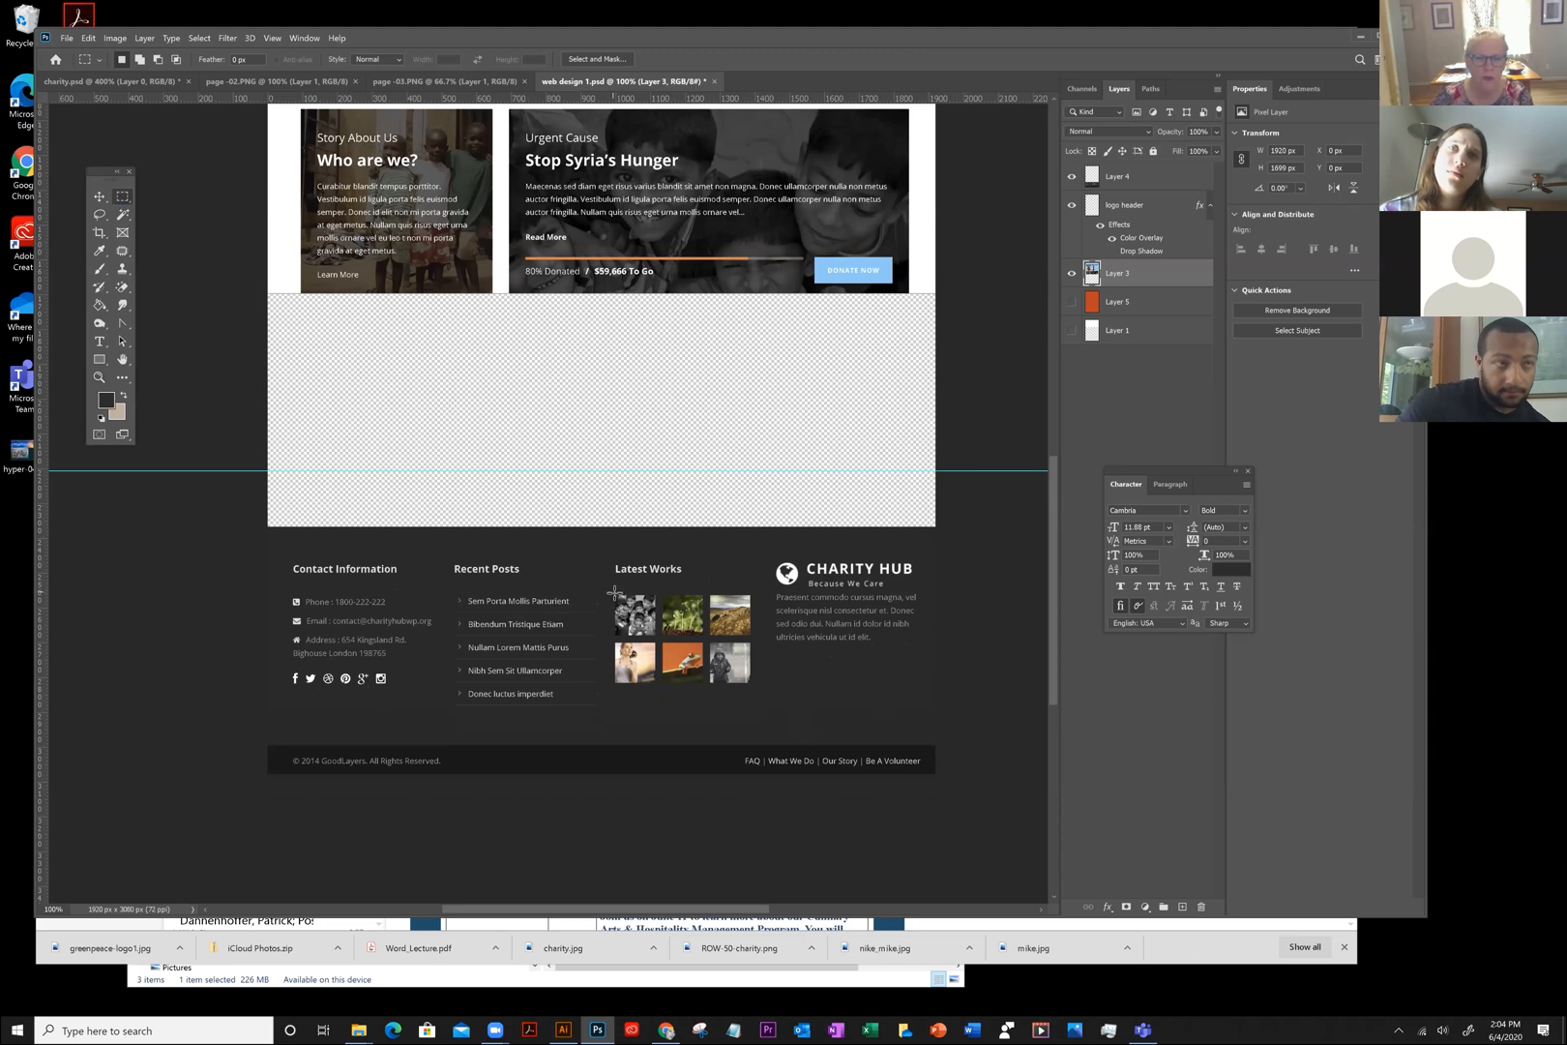
left_click_drag(614, 592, 753, 684)
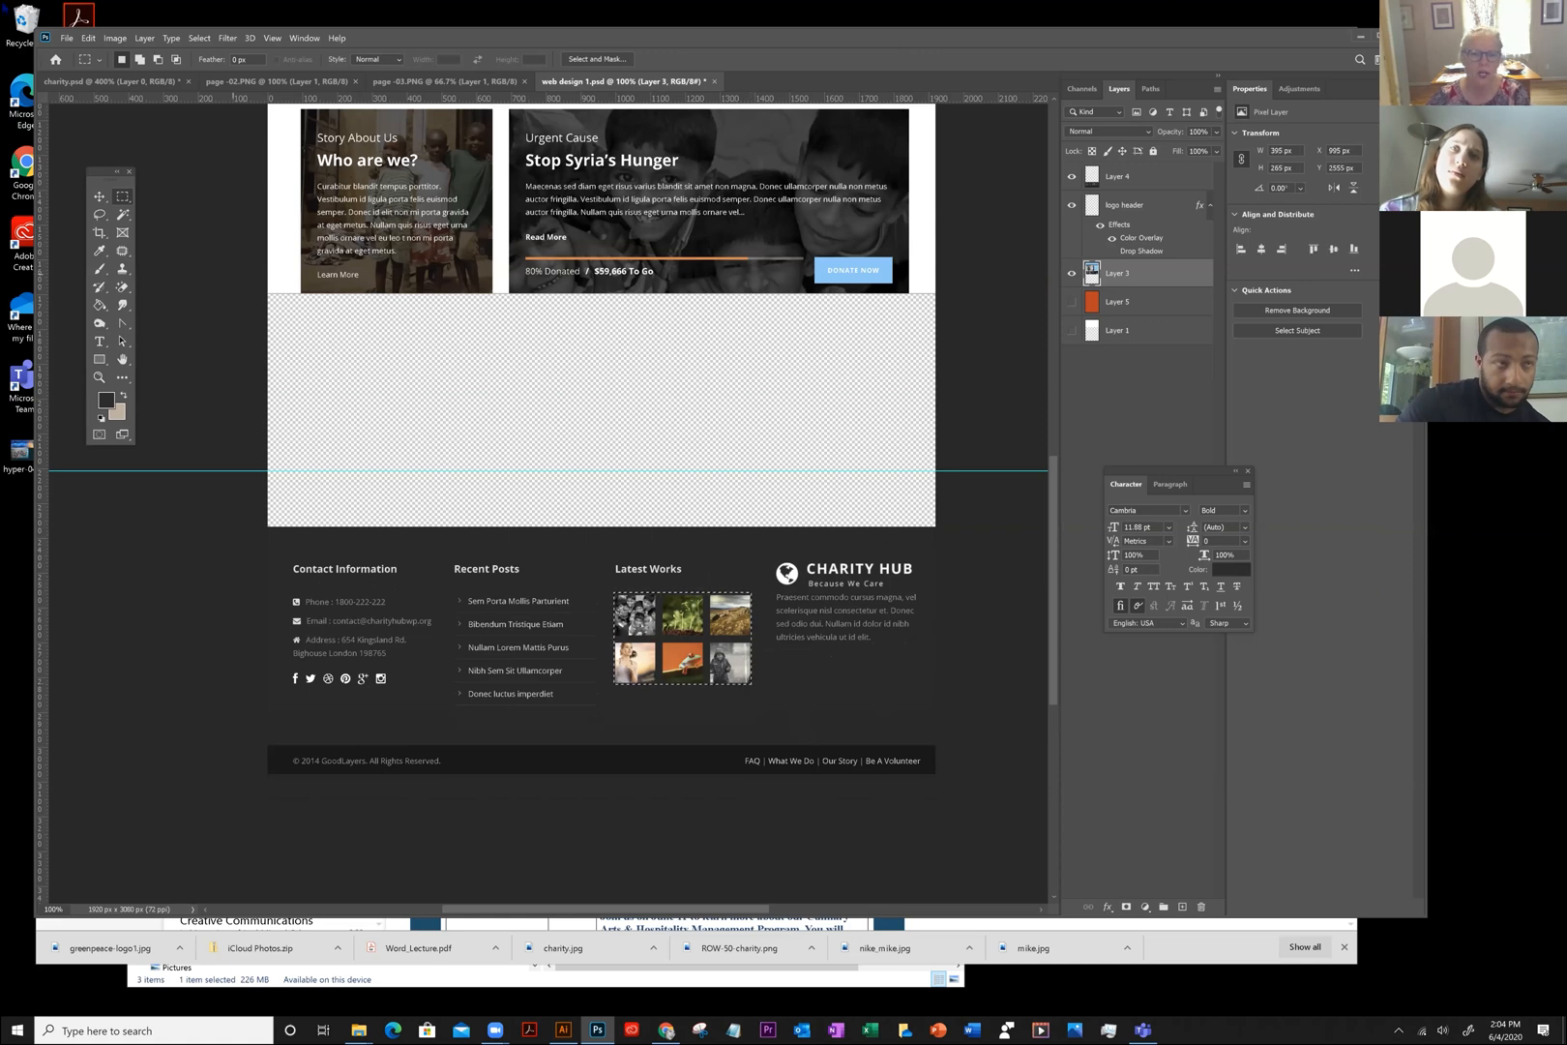
left_click(88, 37)
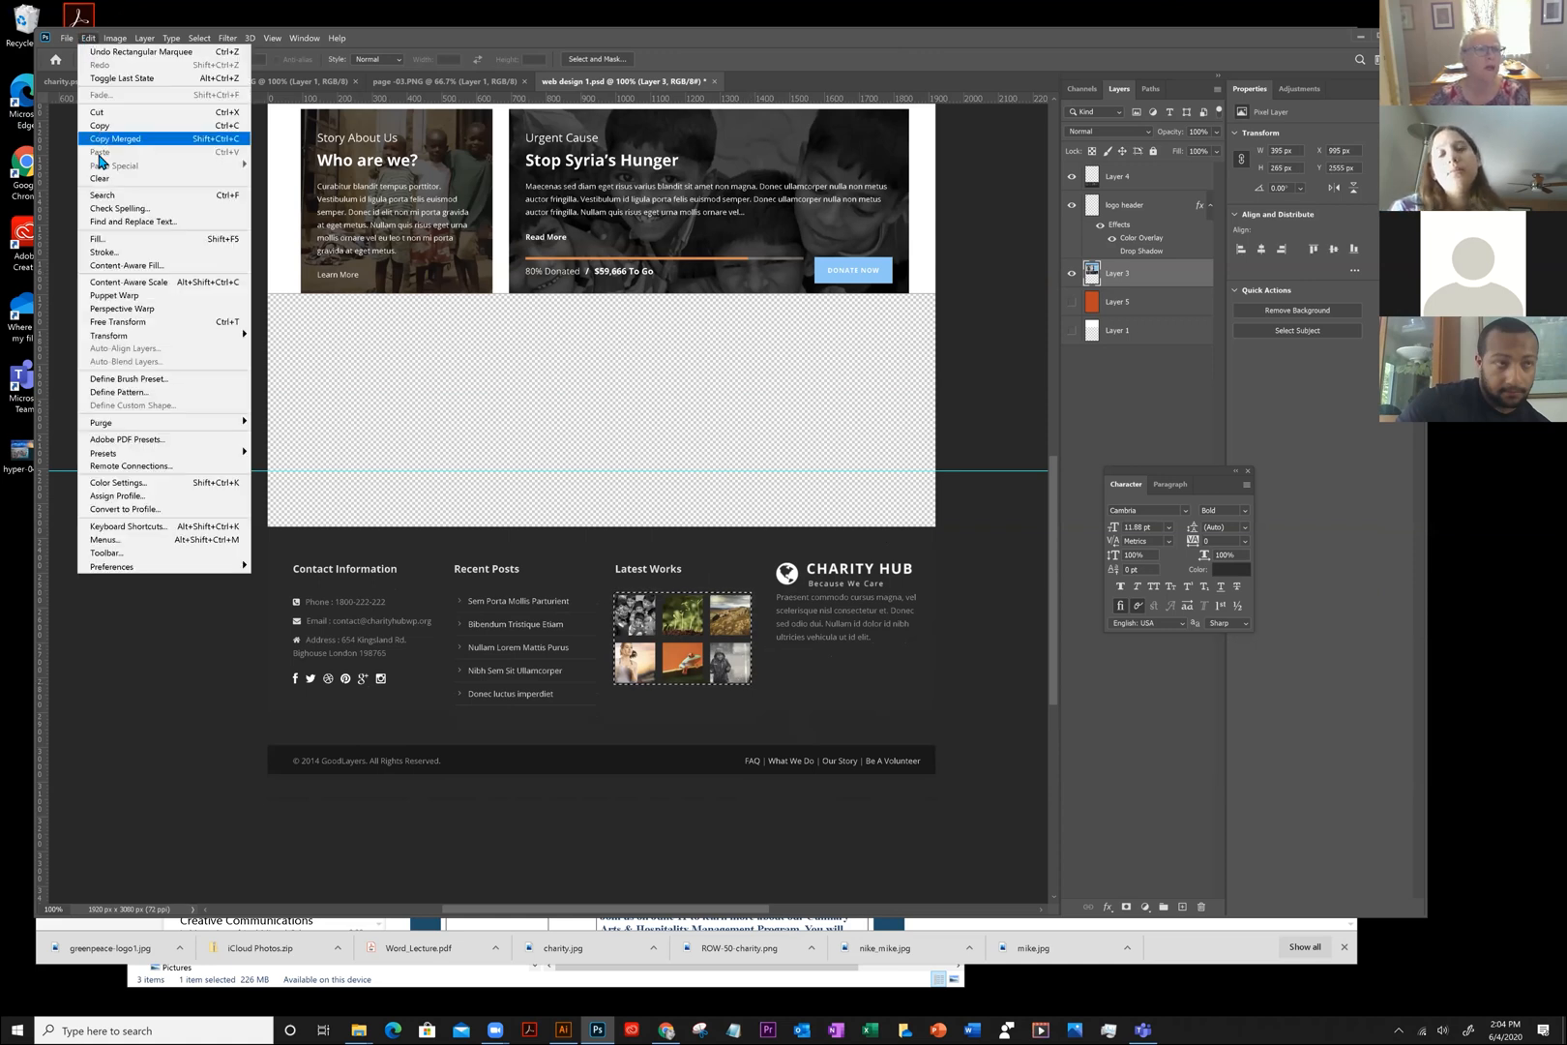
left_click(104, 139)
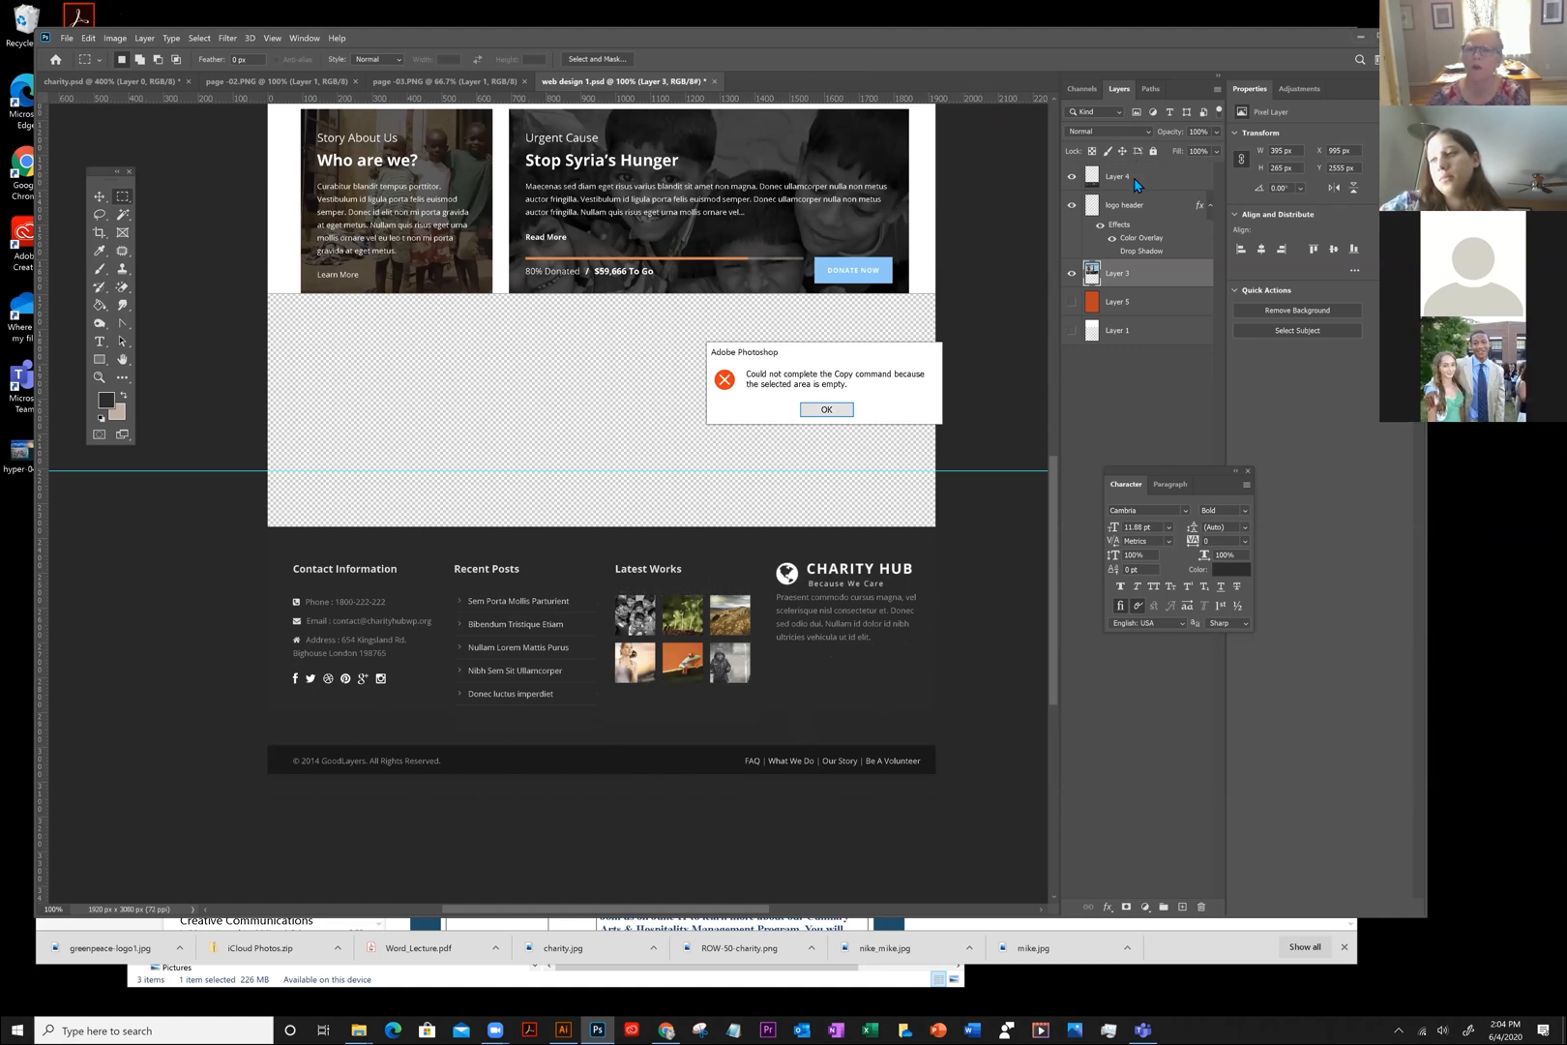
left_click(828, 409)
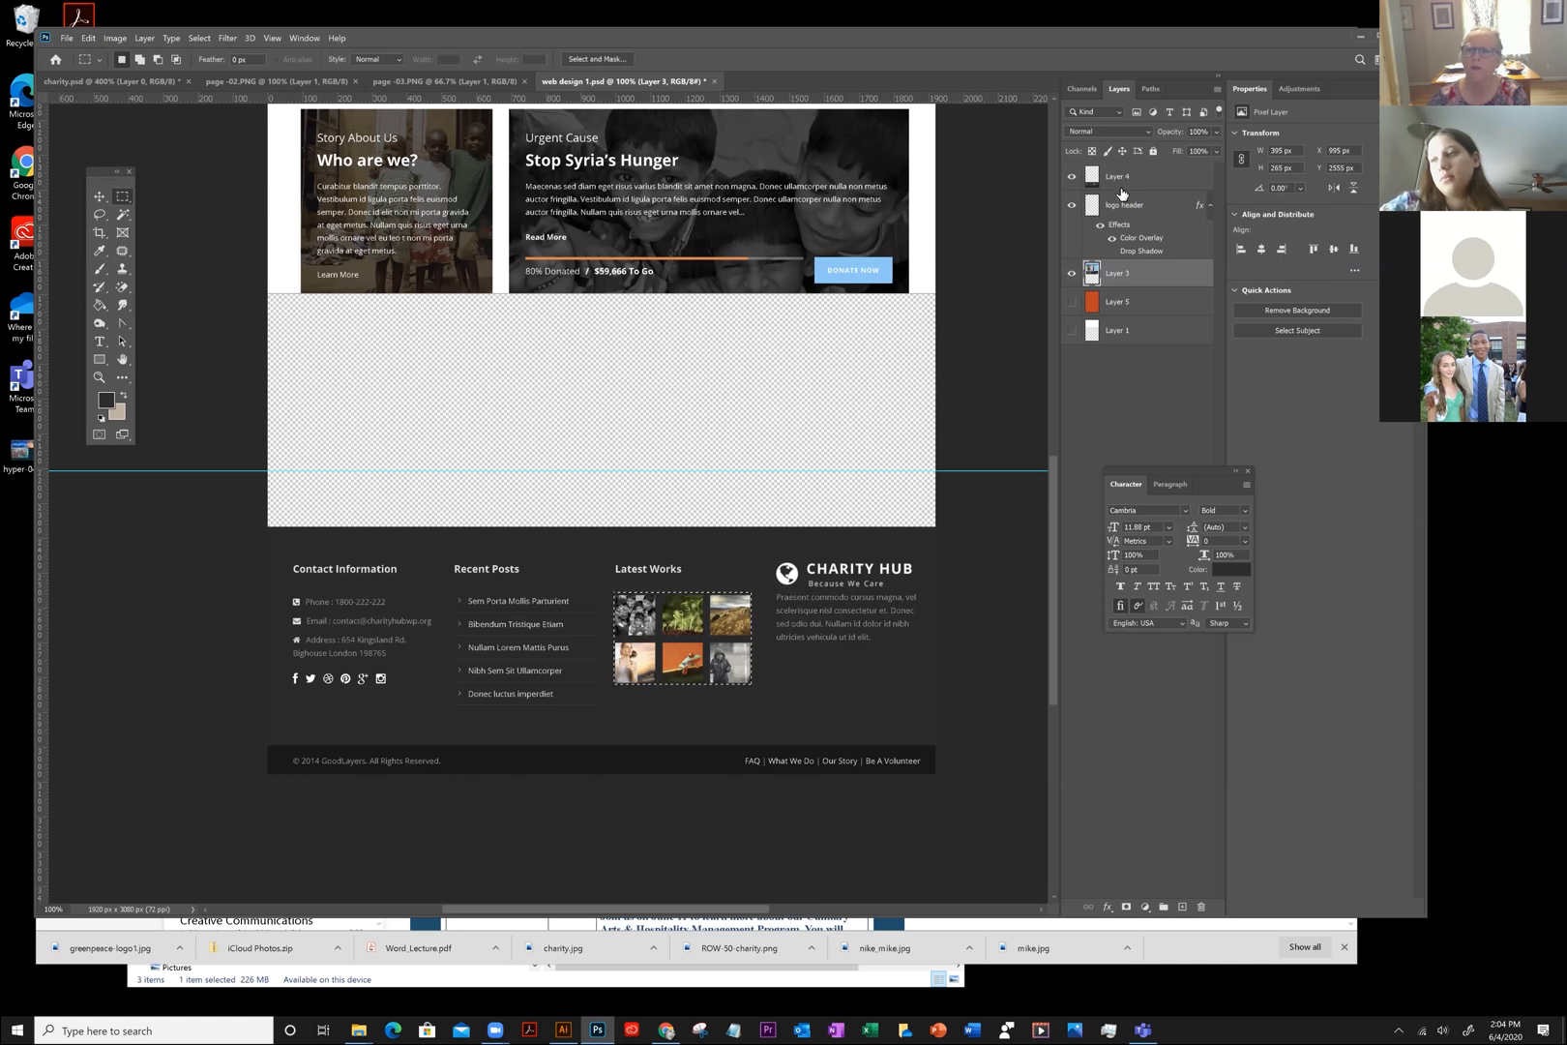
Copy the selected Latest Works thumbnails from Layer 4 and clear the selection
left_click(1132, 177)
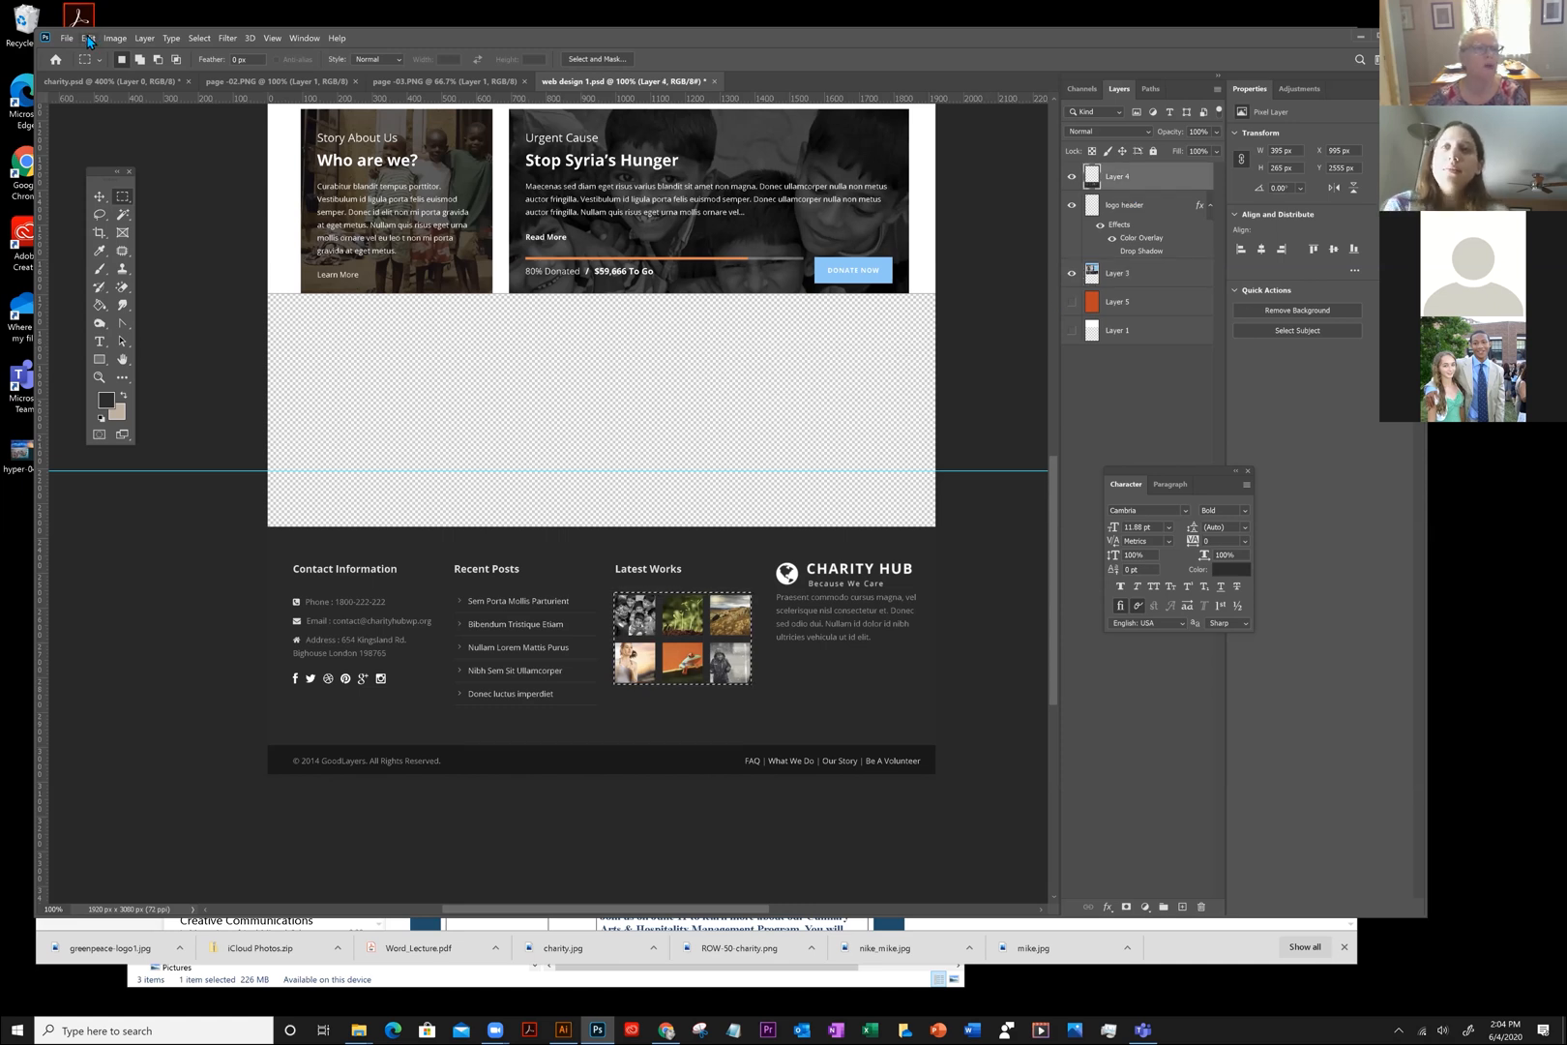
left_click(88, 37)
left_click(95, 126)
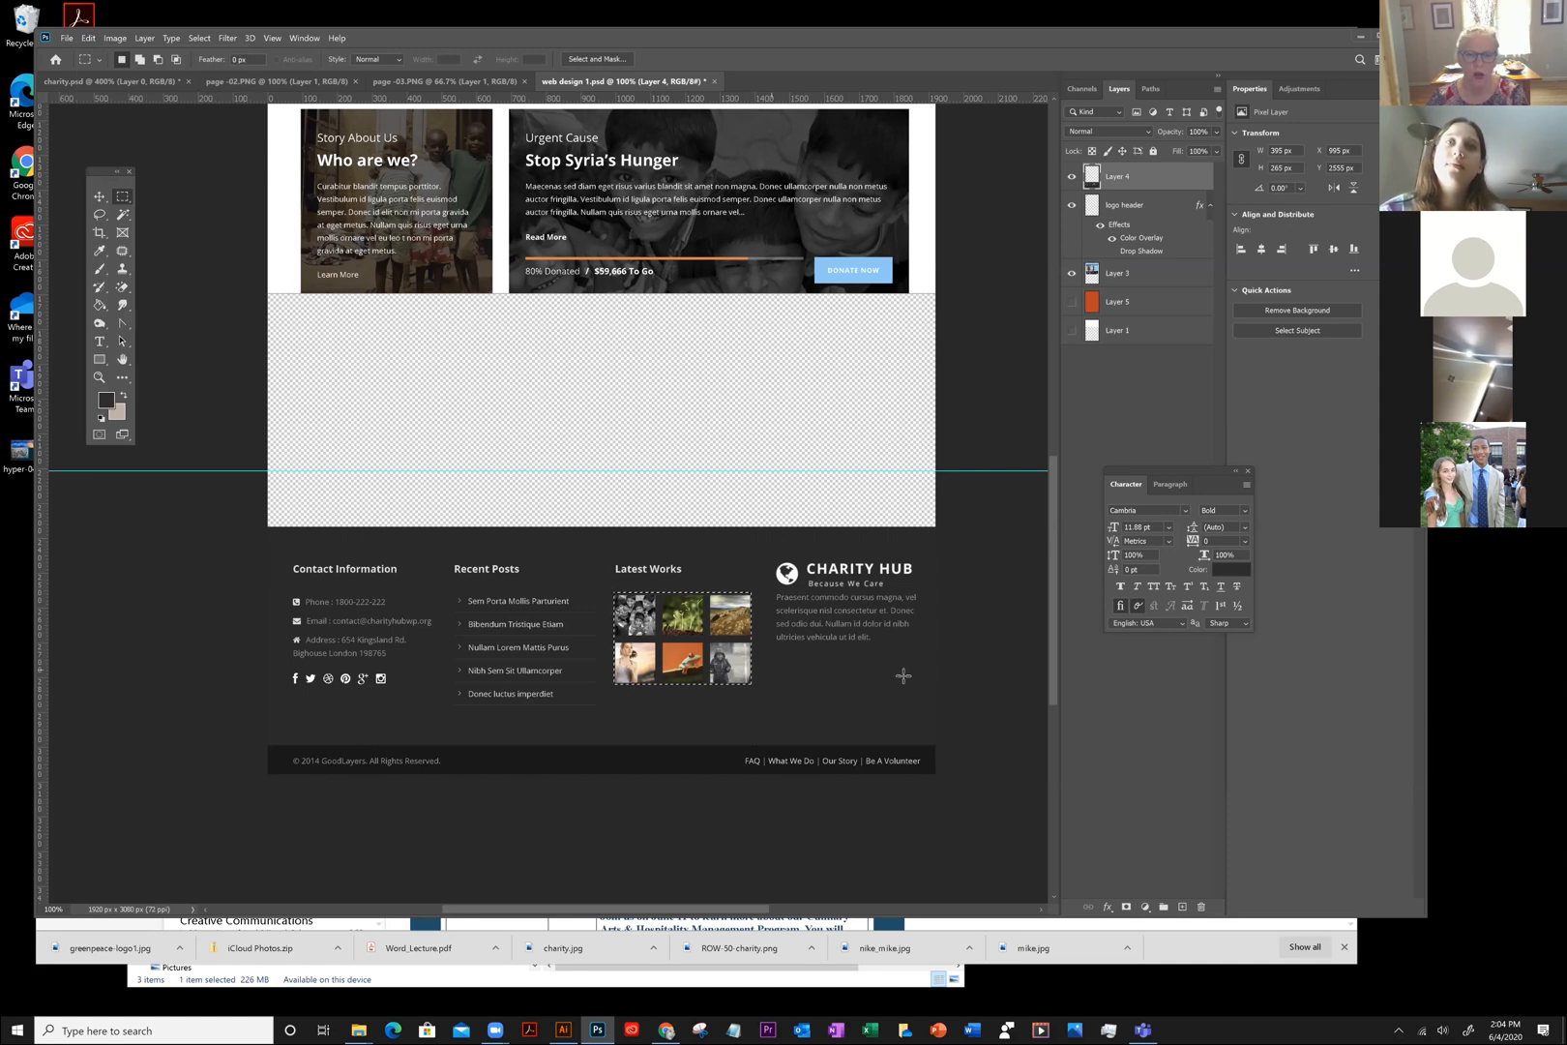
left_click(963, 805)
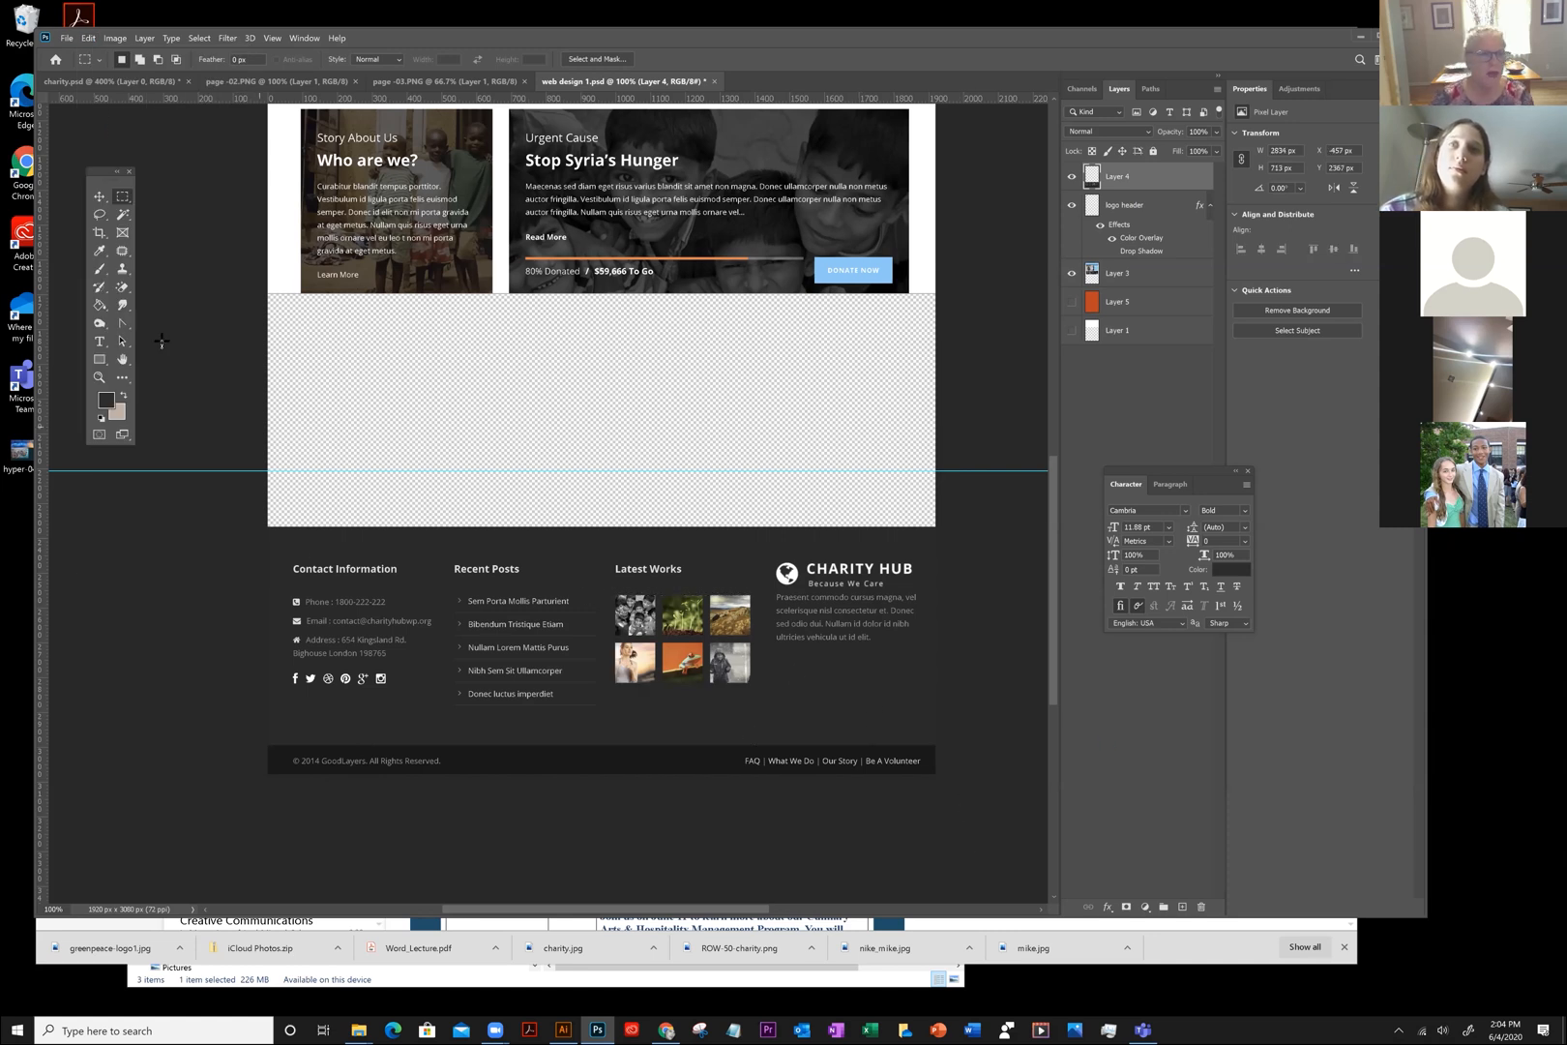
Check which parts of the page belong to Layer 4 by hiding it and showing it again
left_click(98, 197)
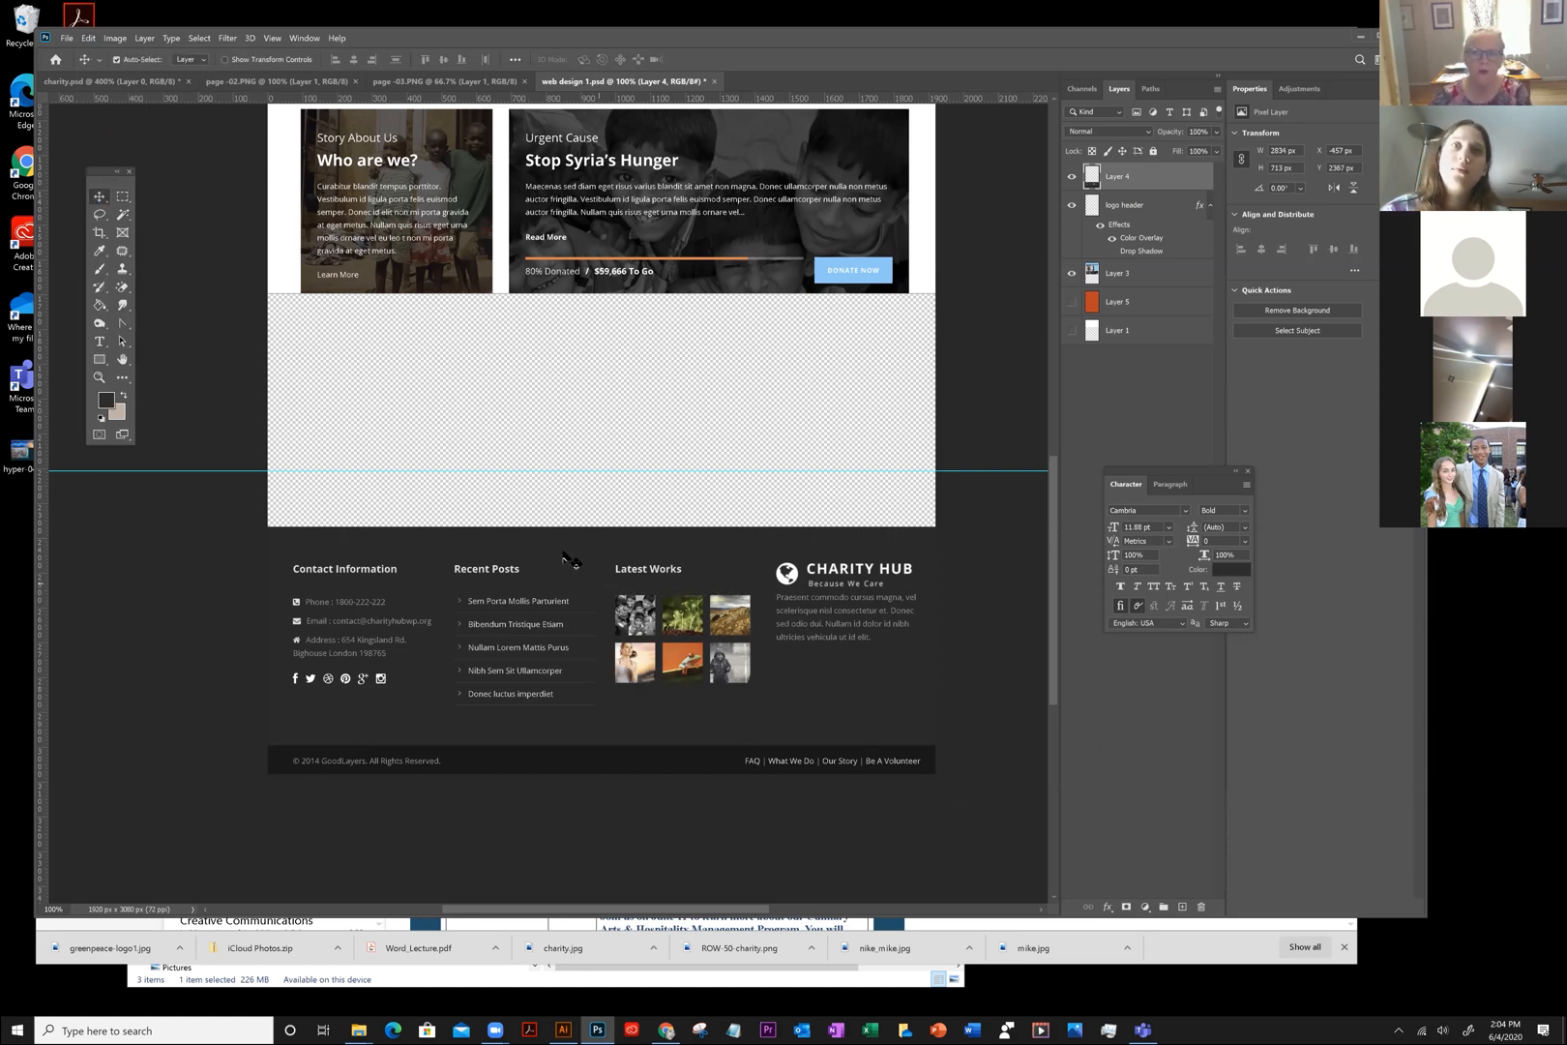
left_click(1071, 177)
left_click(1071, 176)
Try shifting the hue of the Layer 4 footer with a Hue/Saturation adjustment and discard it
left_click(115, 38)
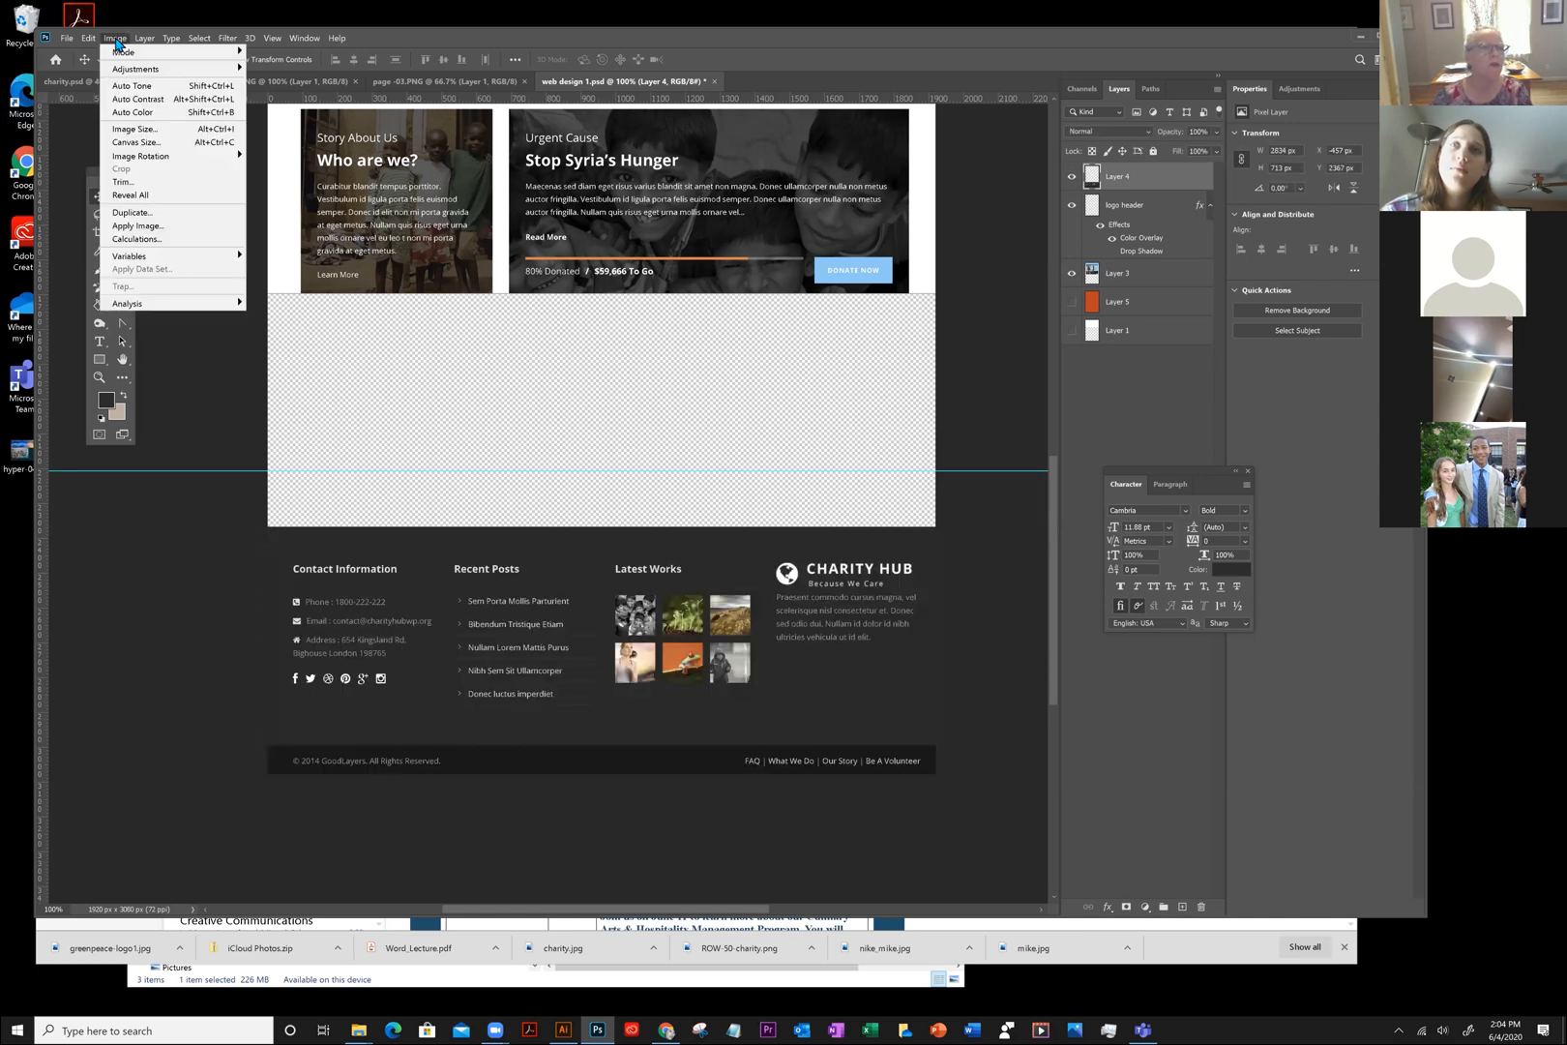
mouse_move(118, 73)
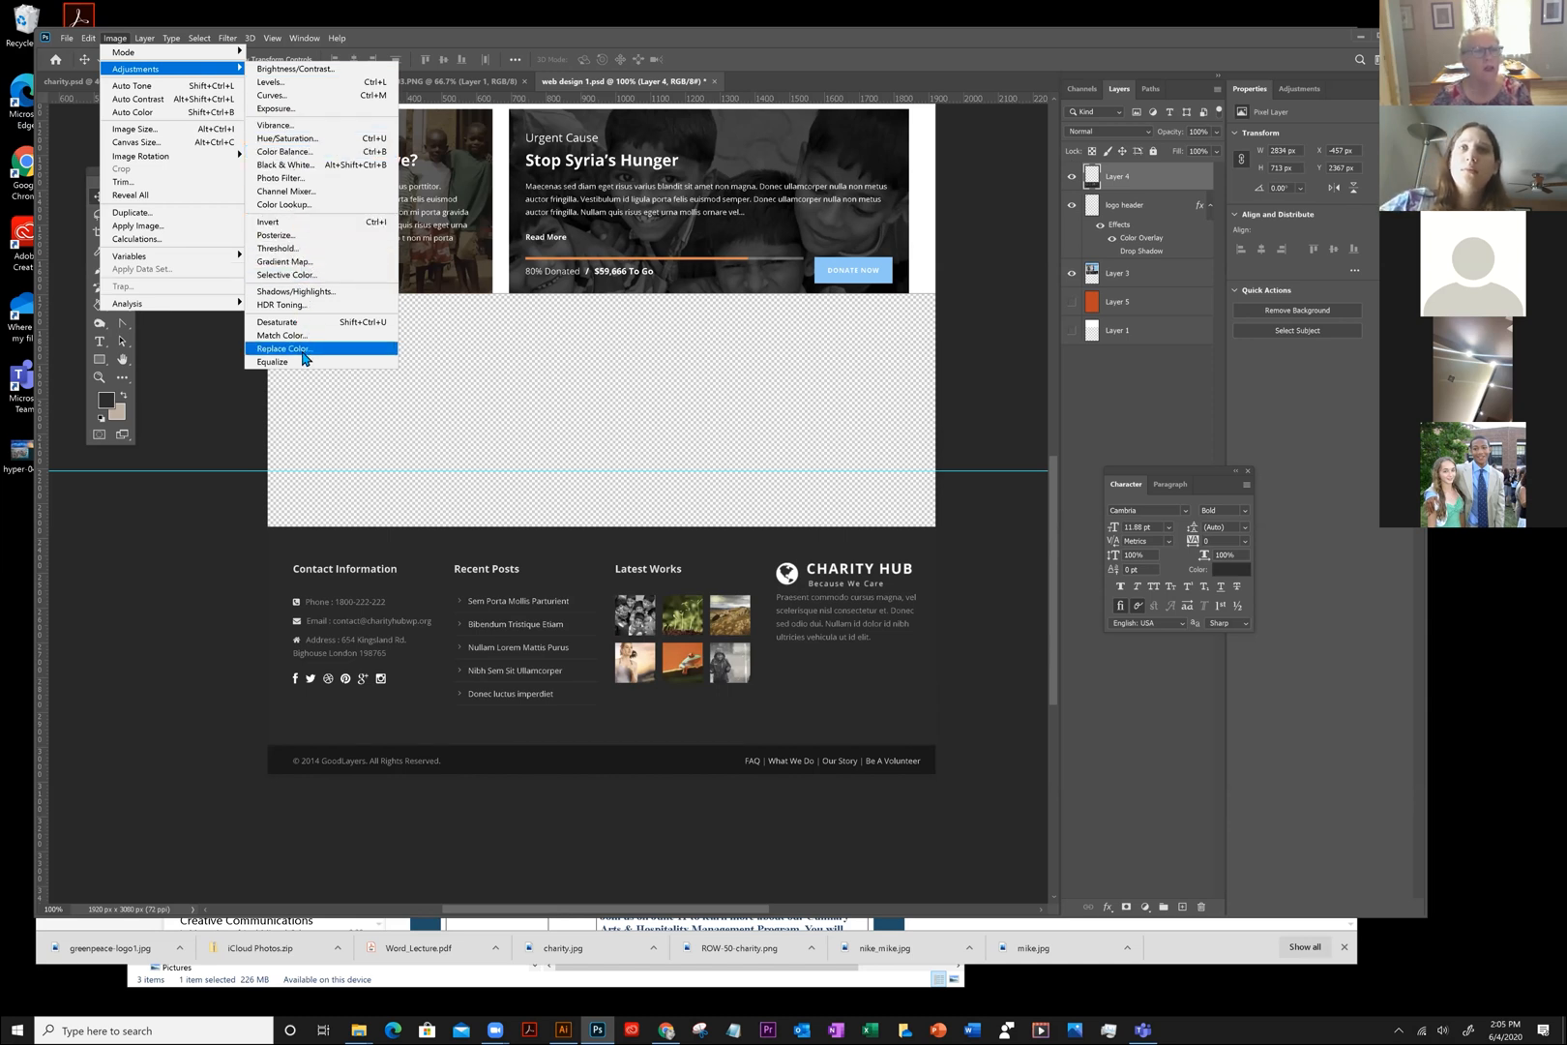
left_click(285, 139)
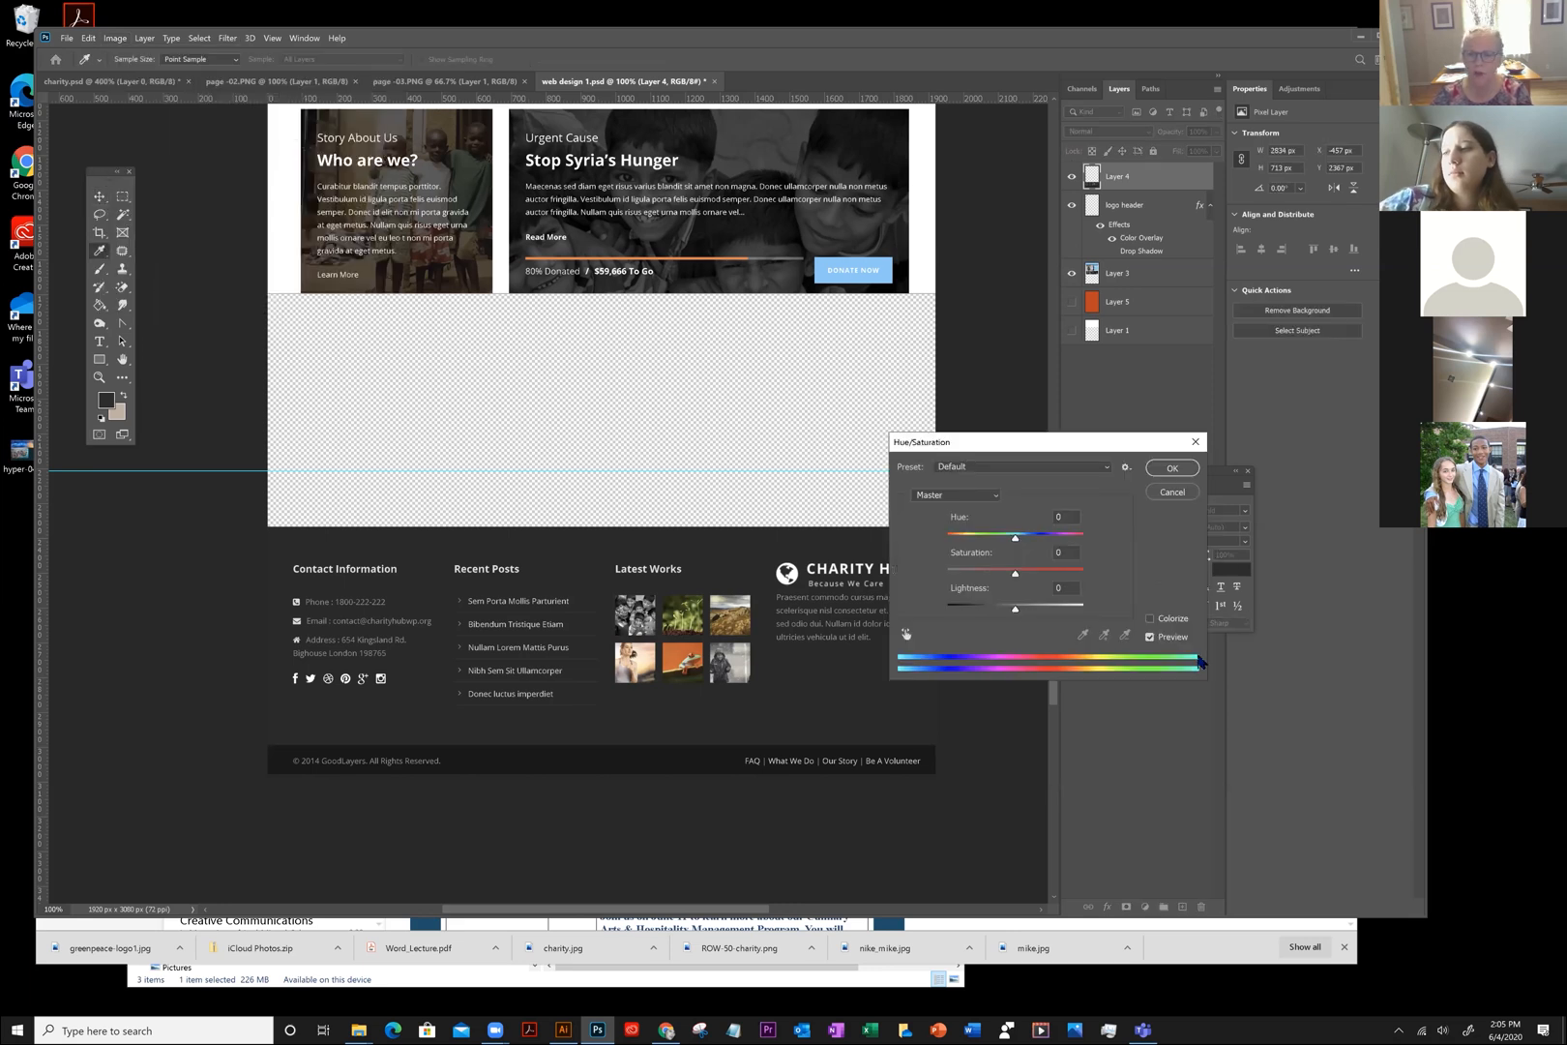
left_click_drag(1017, 547, 970, 542)
left_click(1173, 491)
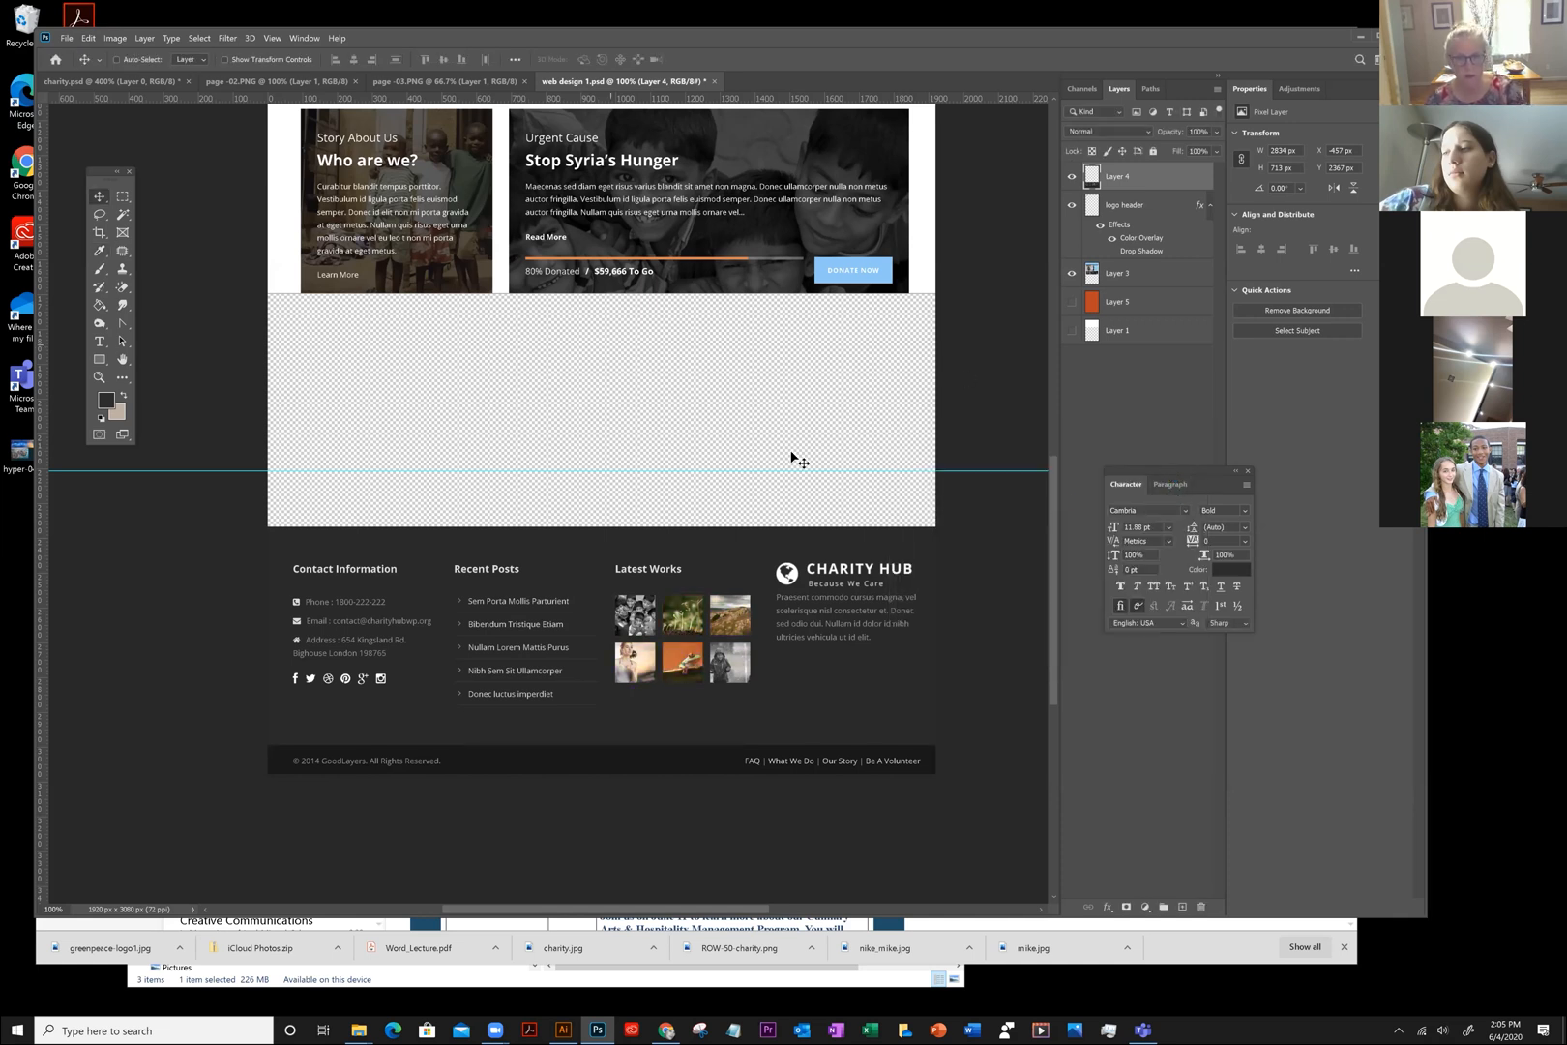
key("ctrl")
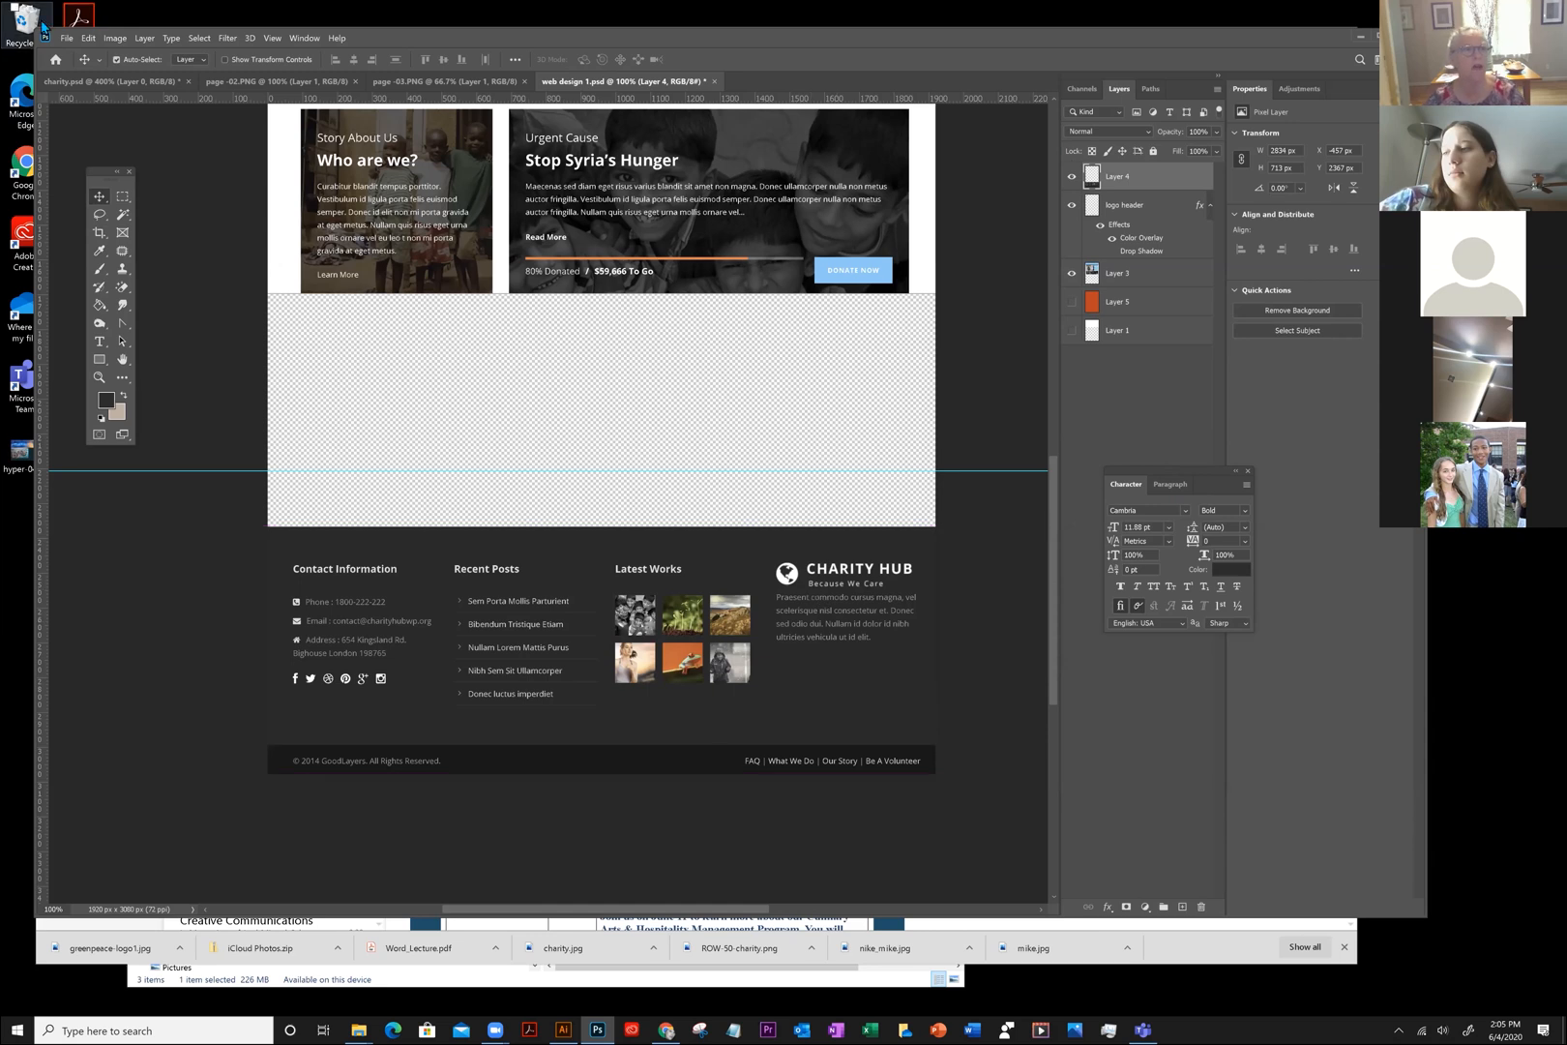
Apply Replace Color to Layer 4 with the selection colour ff3333 and the hue at +180
left_click(114, 38)
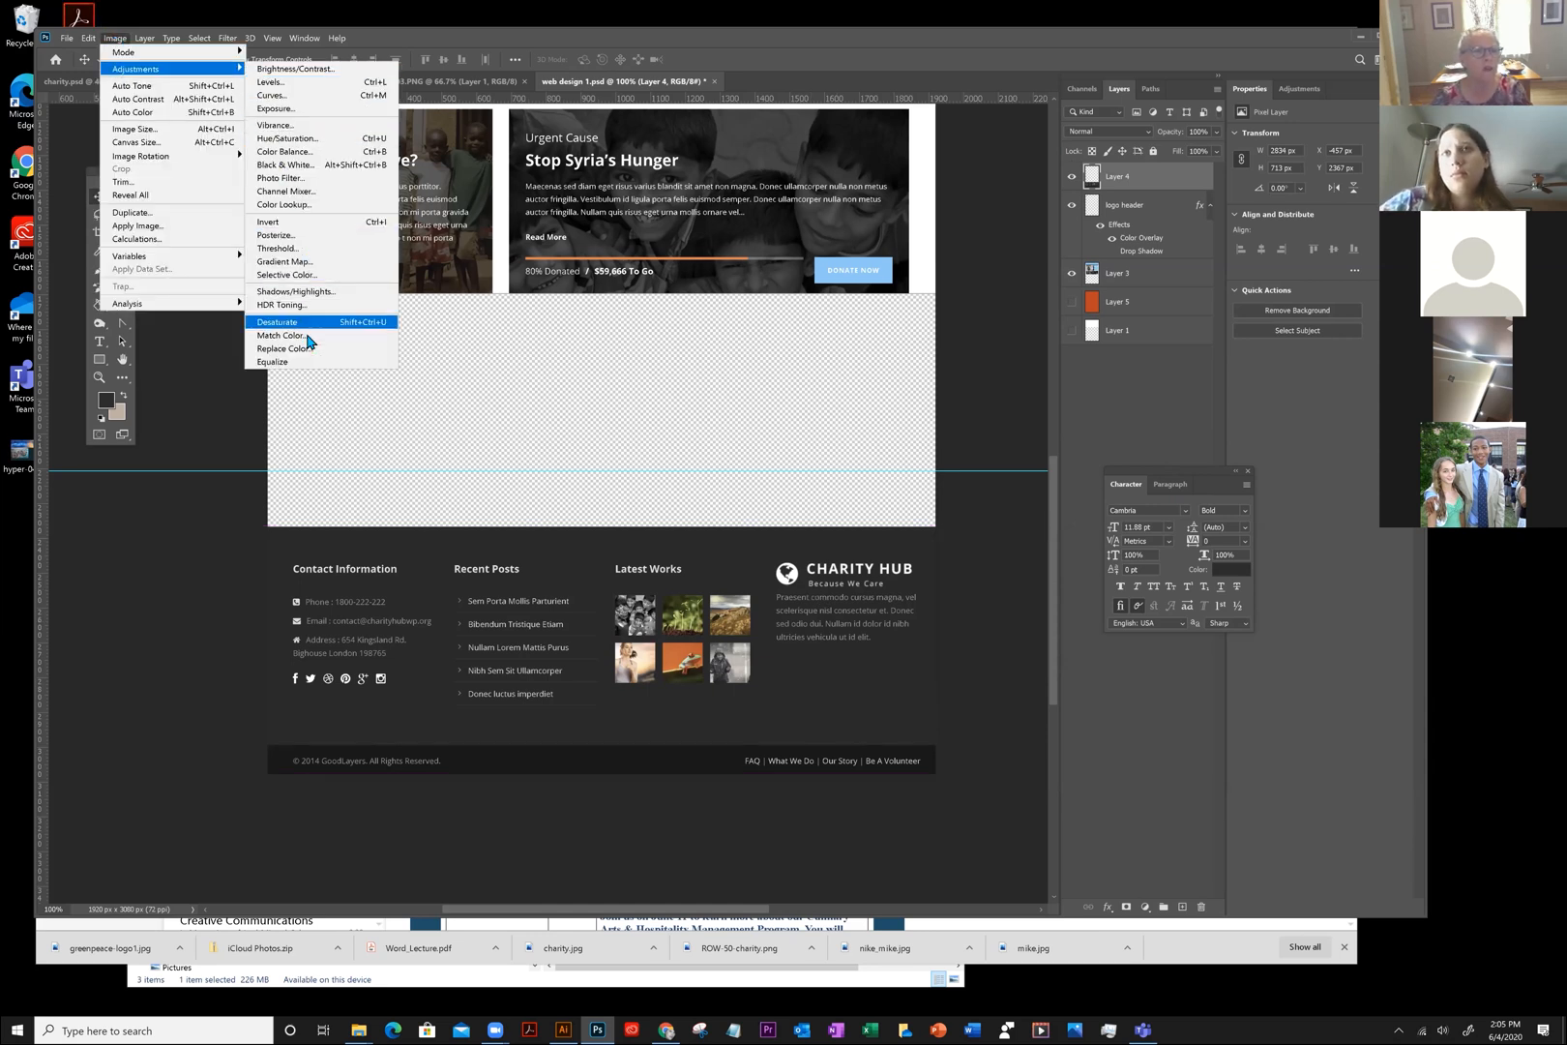
left_click(284, 348)
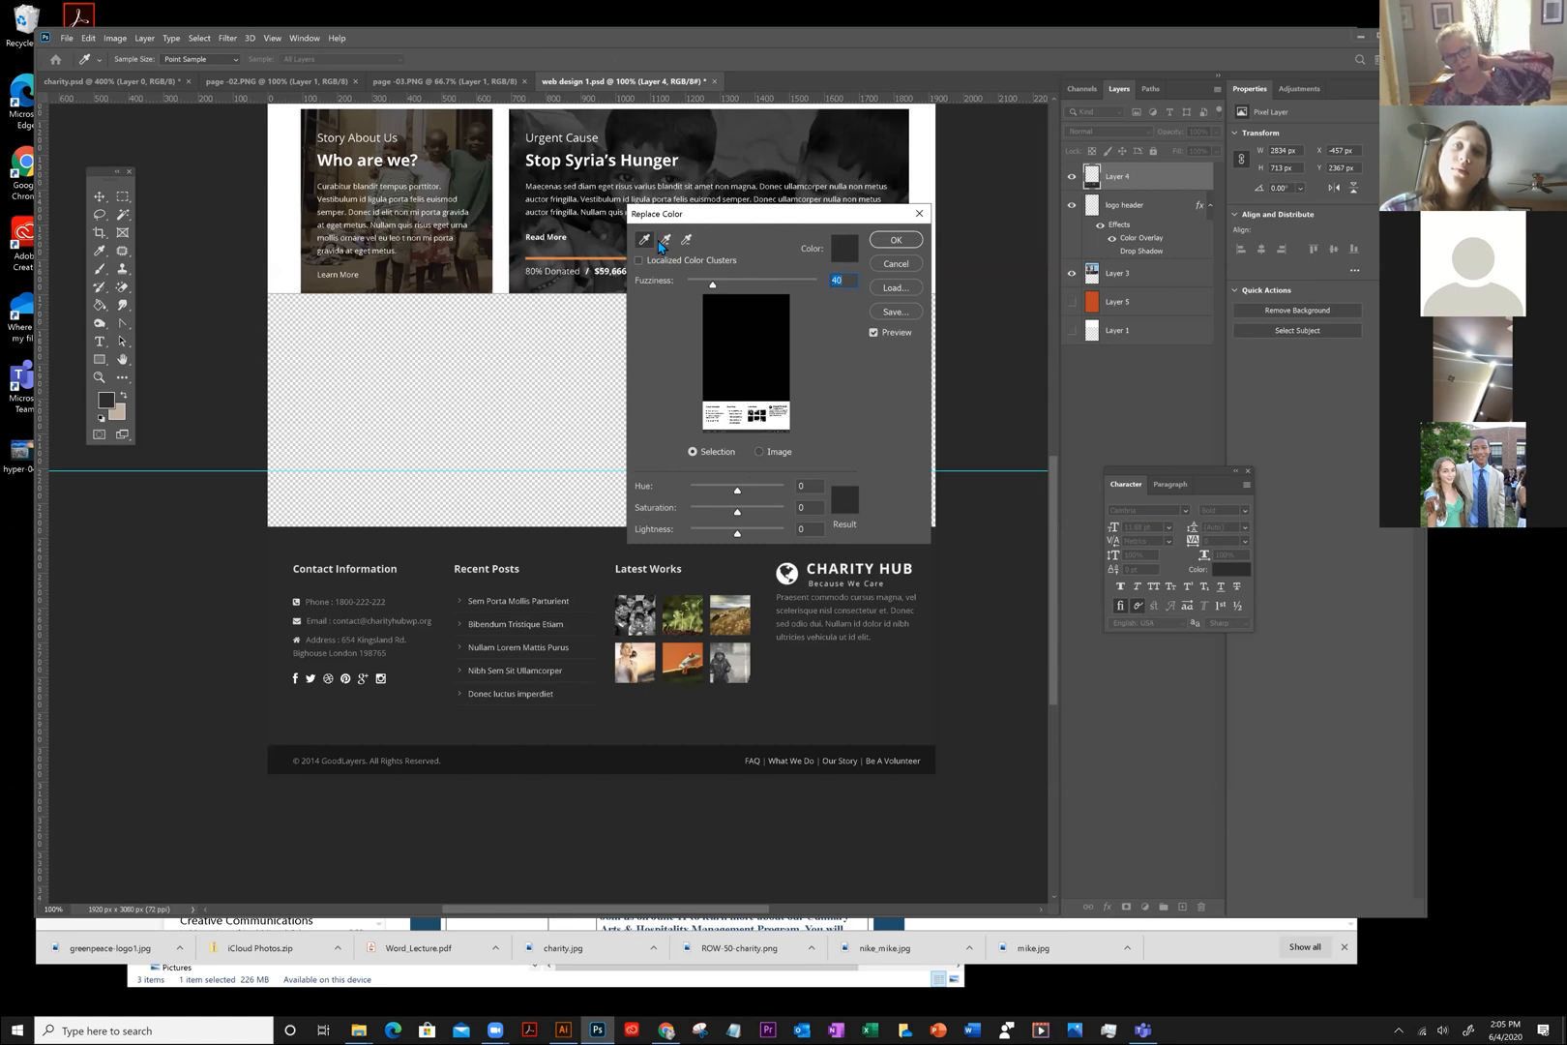
left_click(760, 453)
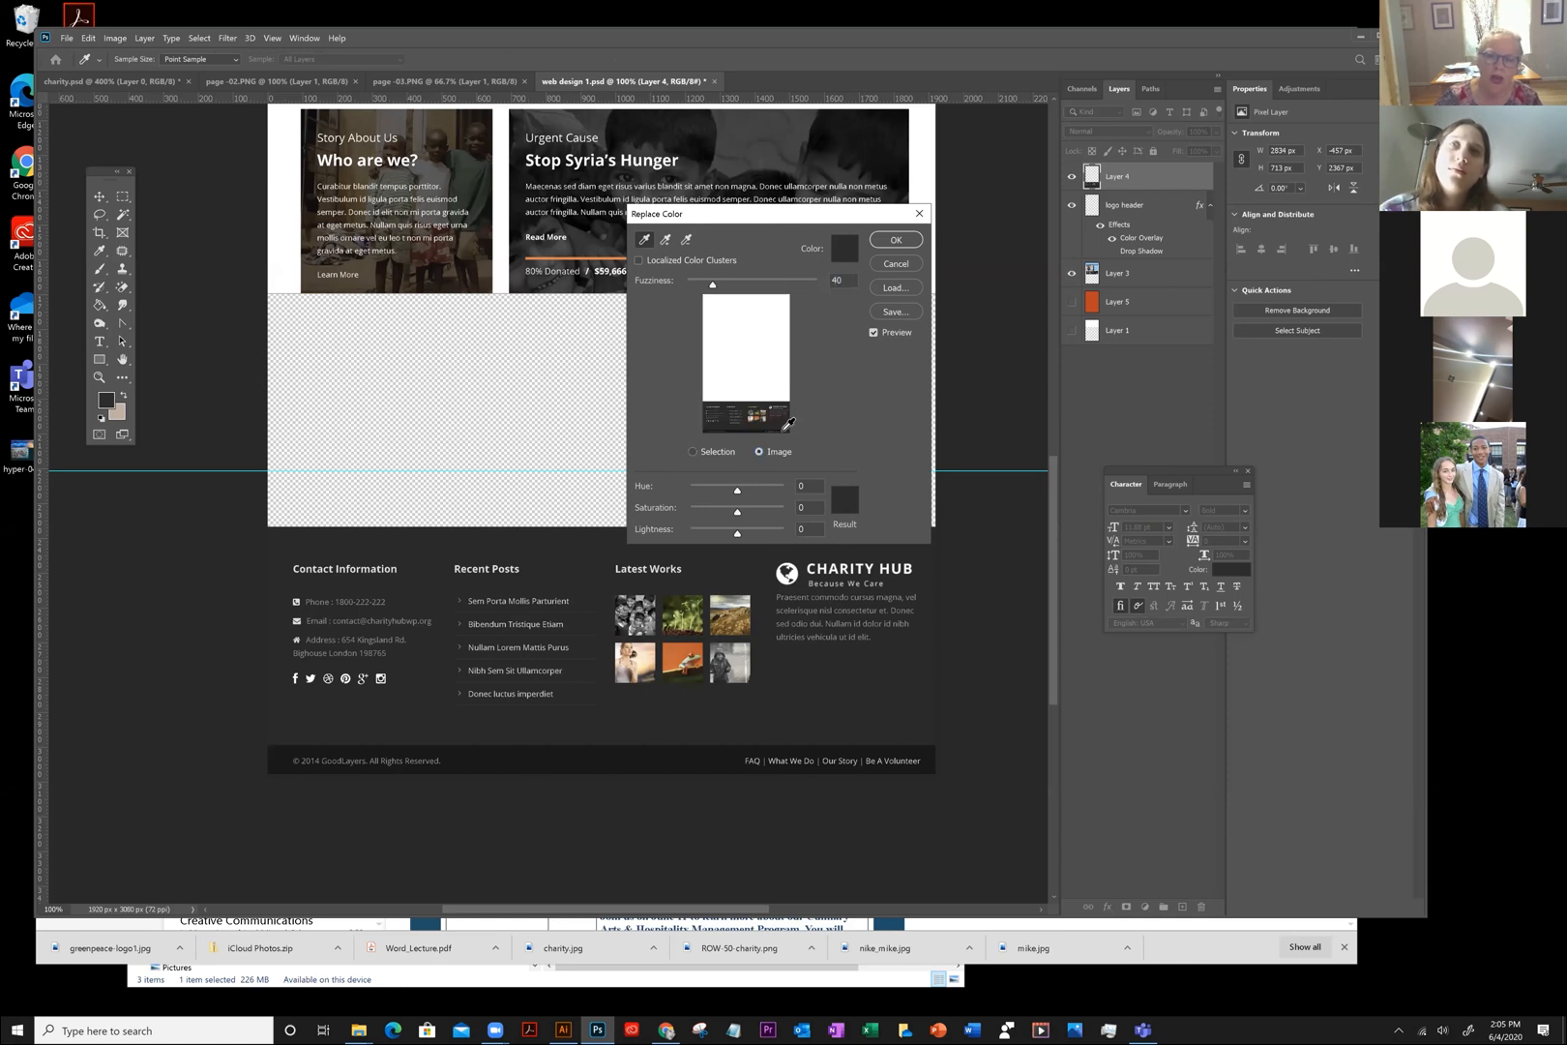
left_click_drag(737, 494, 786, 491)
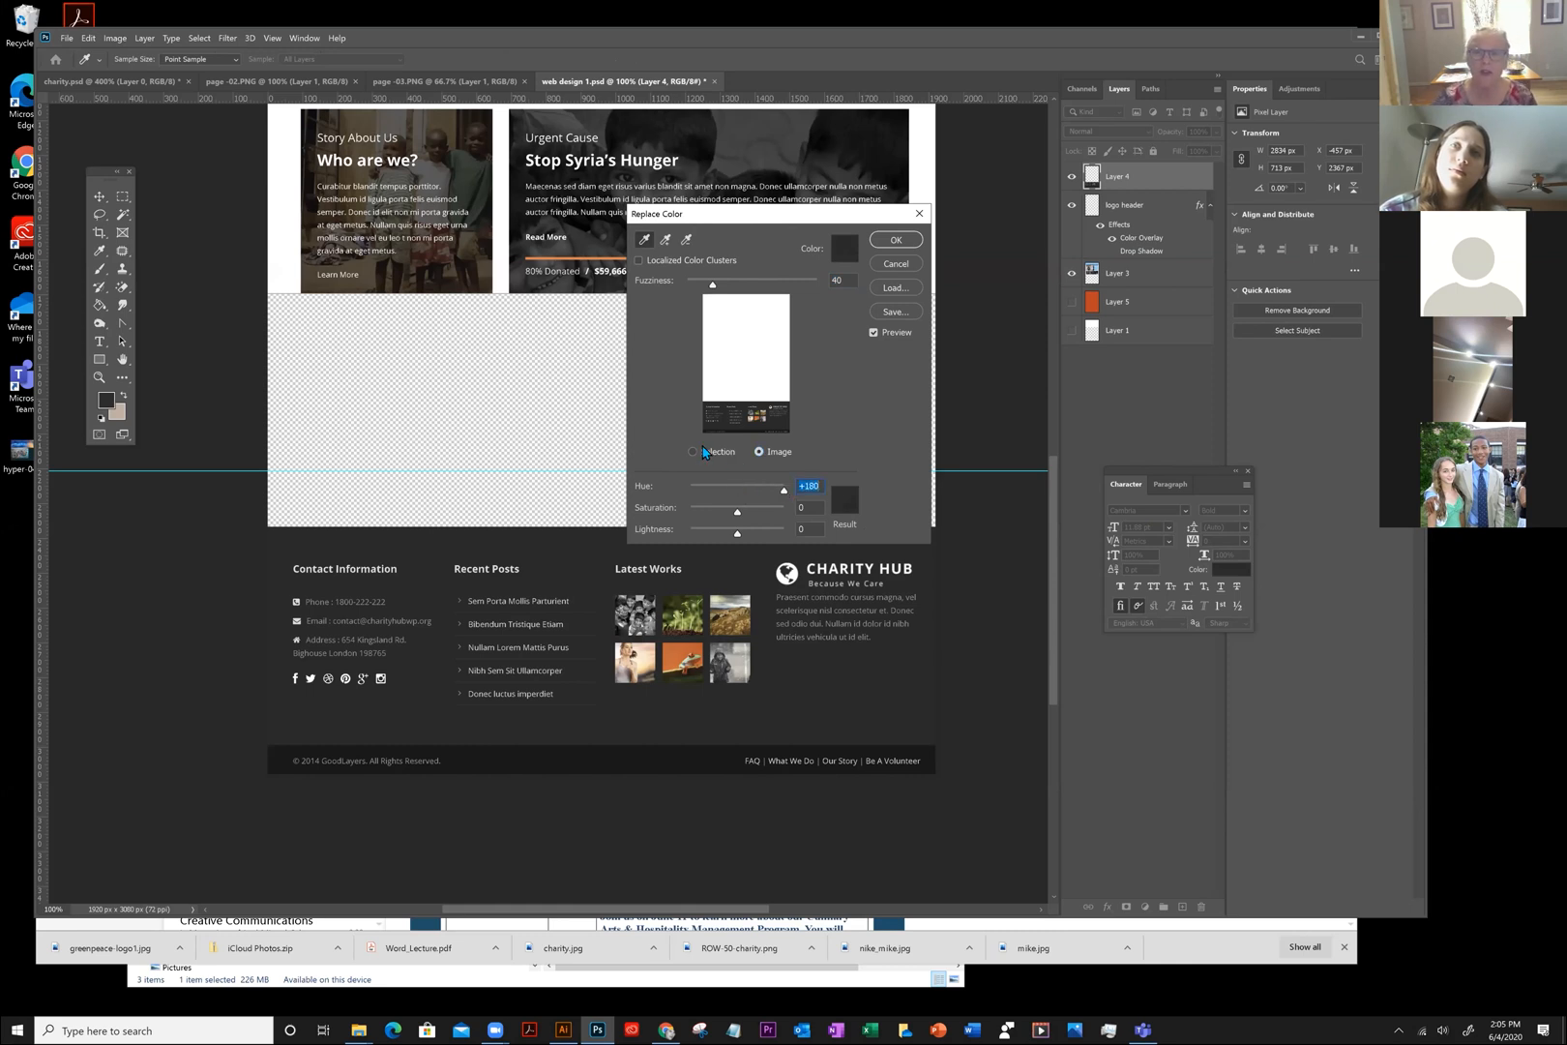
left_click(841, 244)
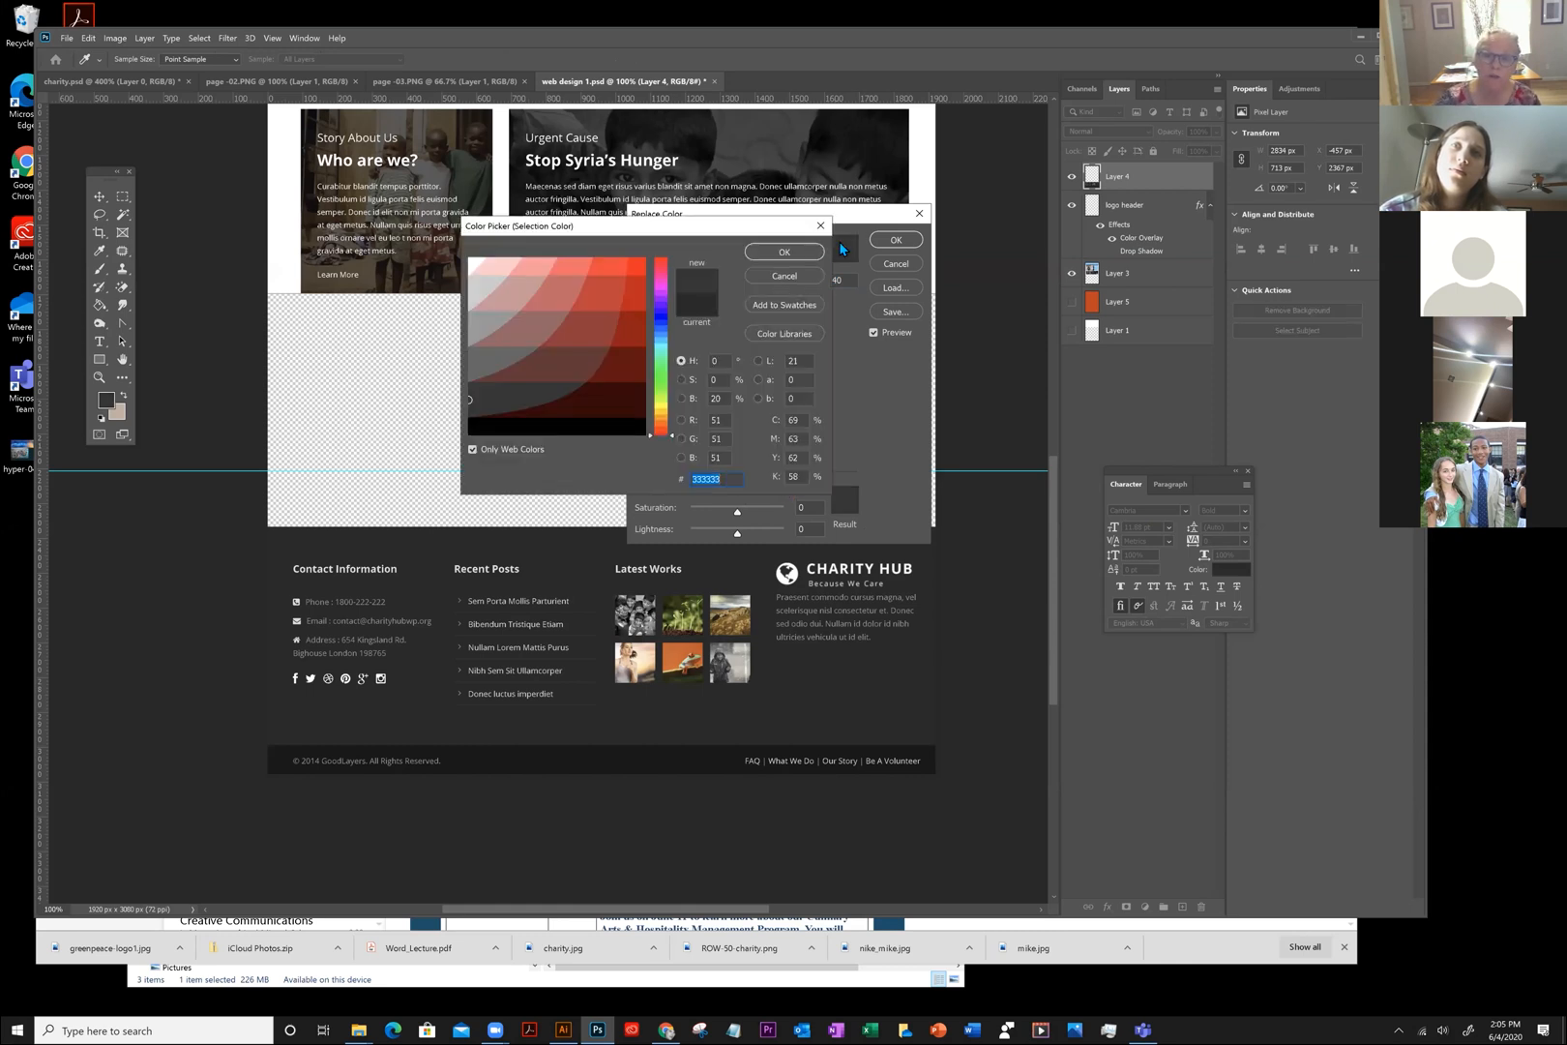
left_click(626, 272)
left_click(894, 237)
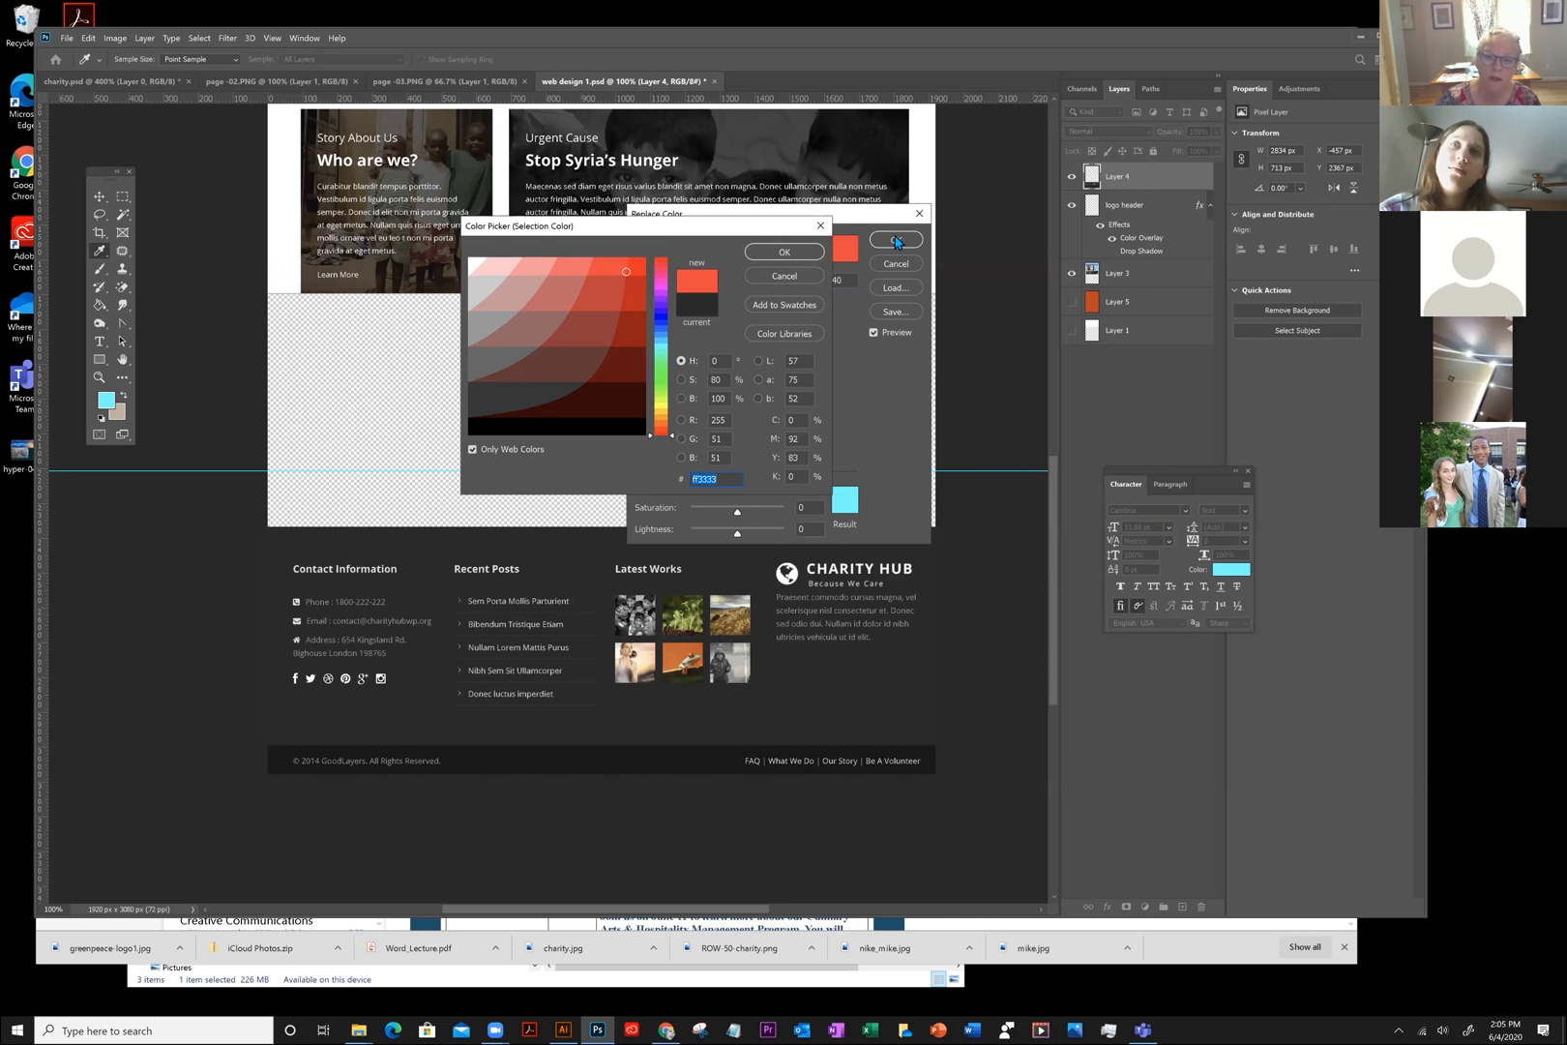
left_click(784, 253)
left_click(895, 241)
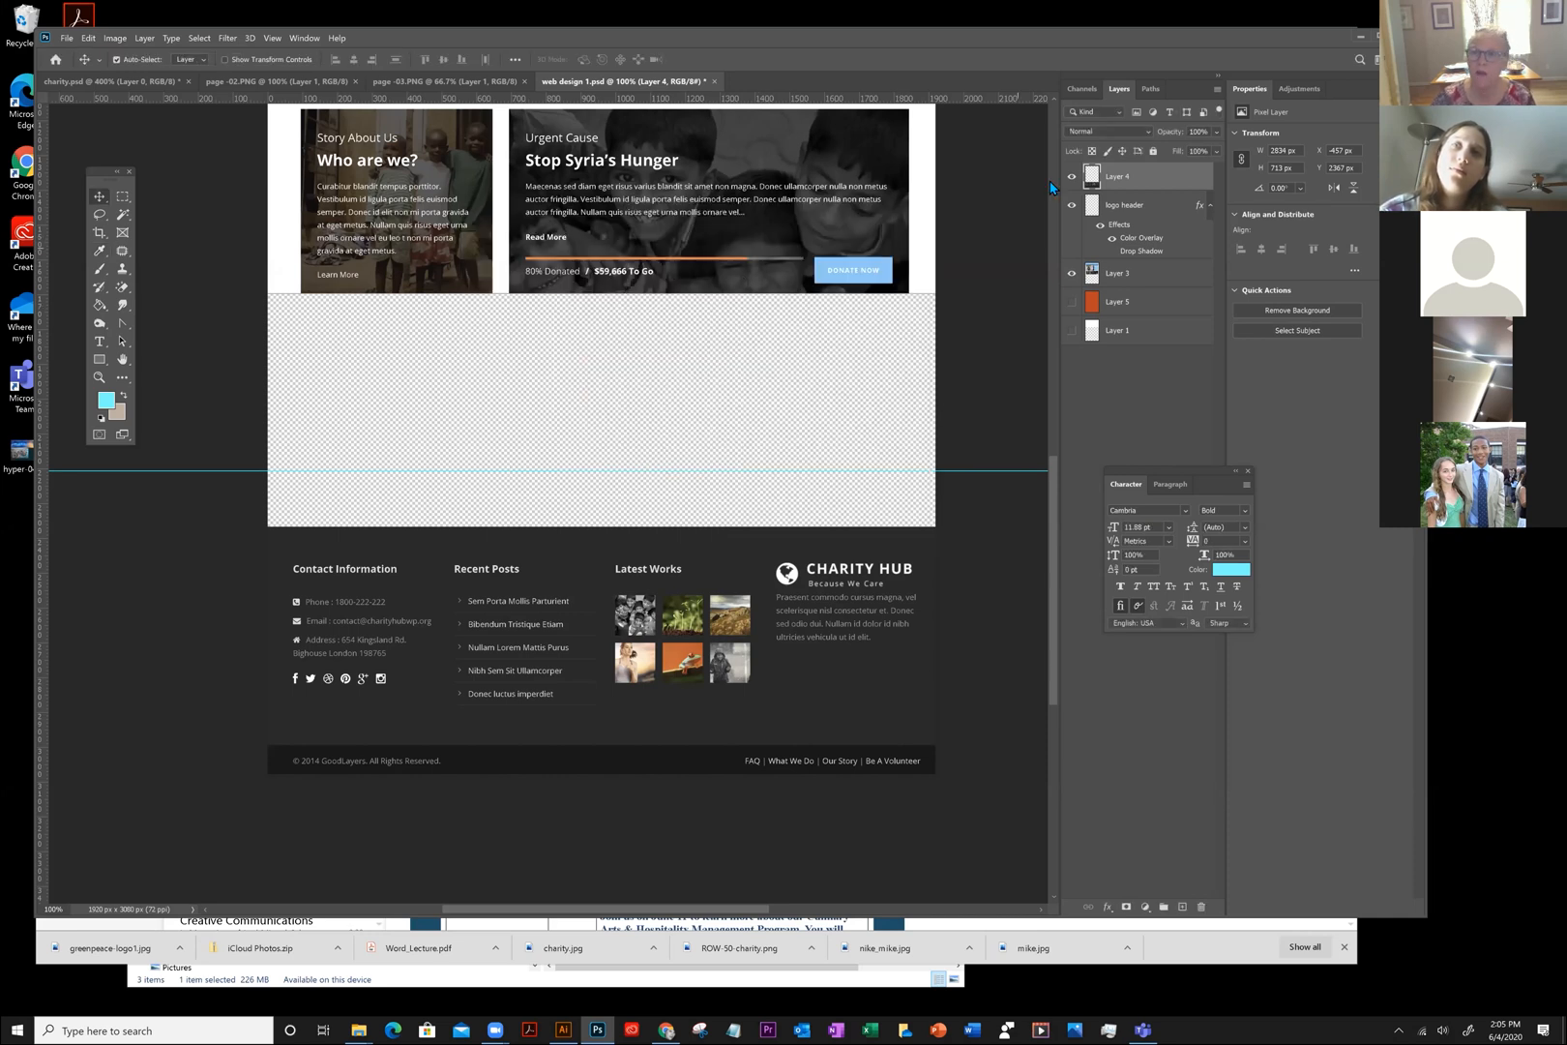
Start another Replace Color adjustment on Layer 4, sampling the dark footer background and previewing the image instead of the selection
key("z")
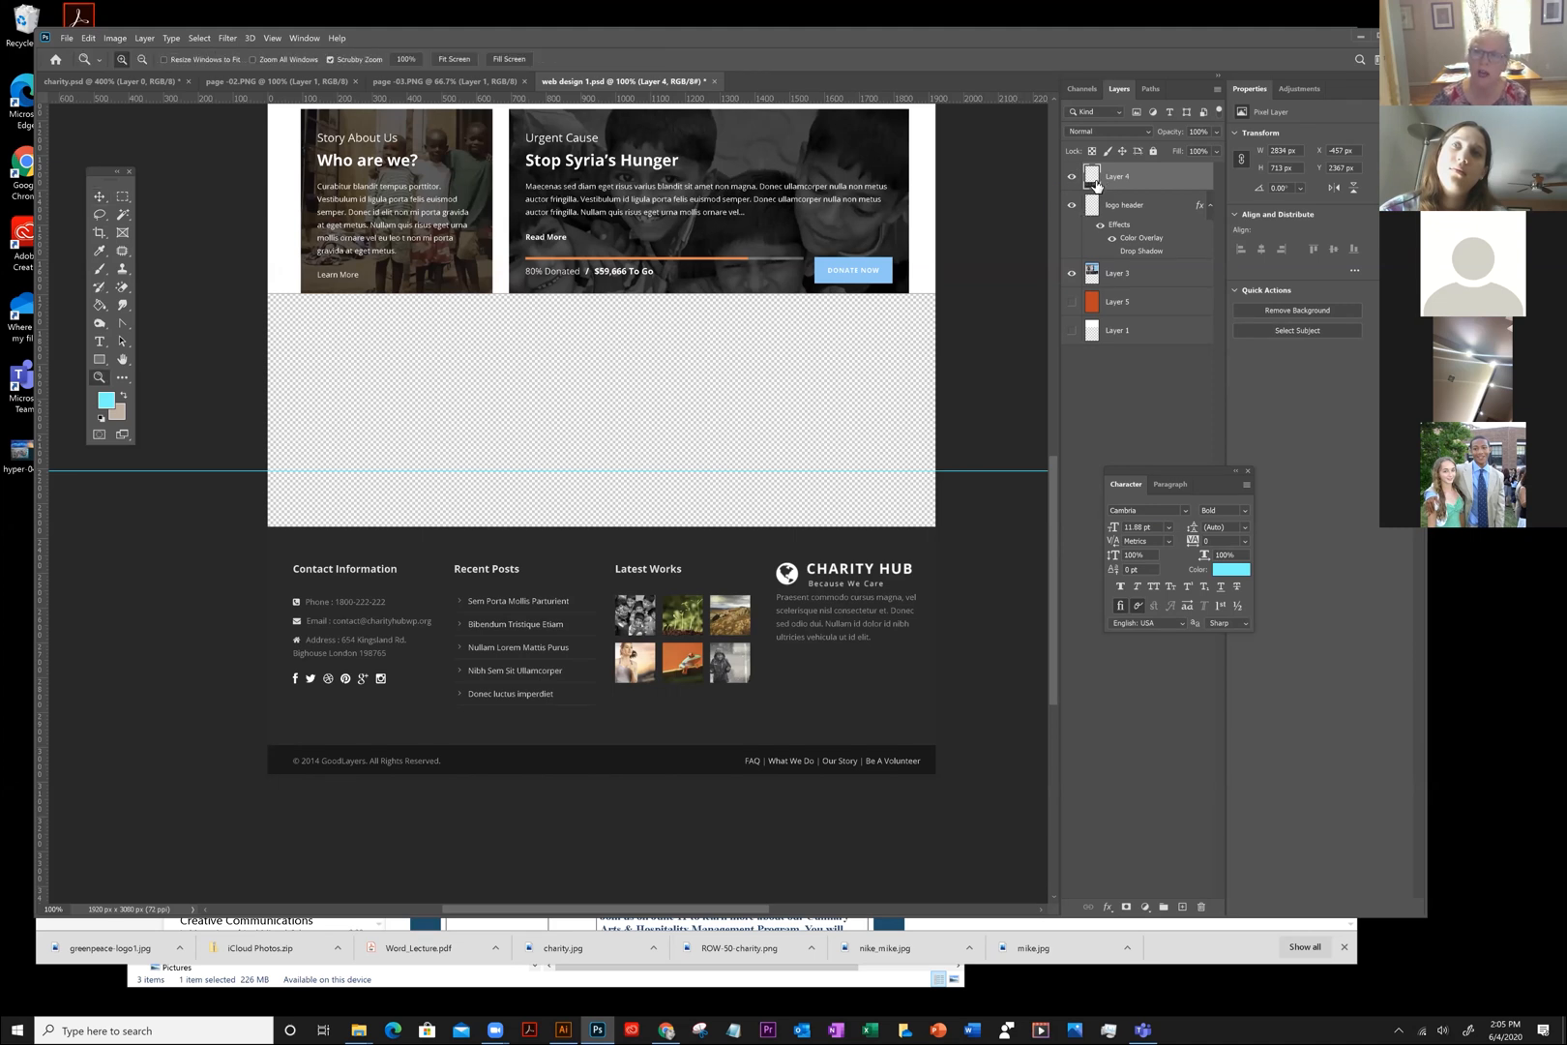
left_click(526, 673)
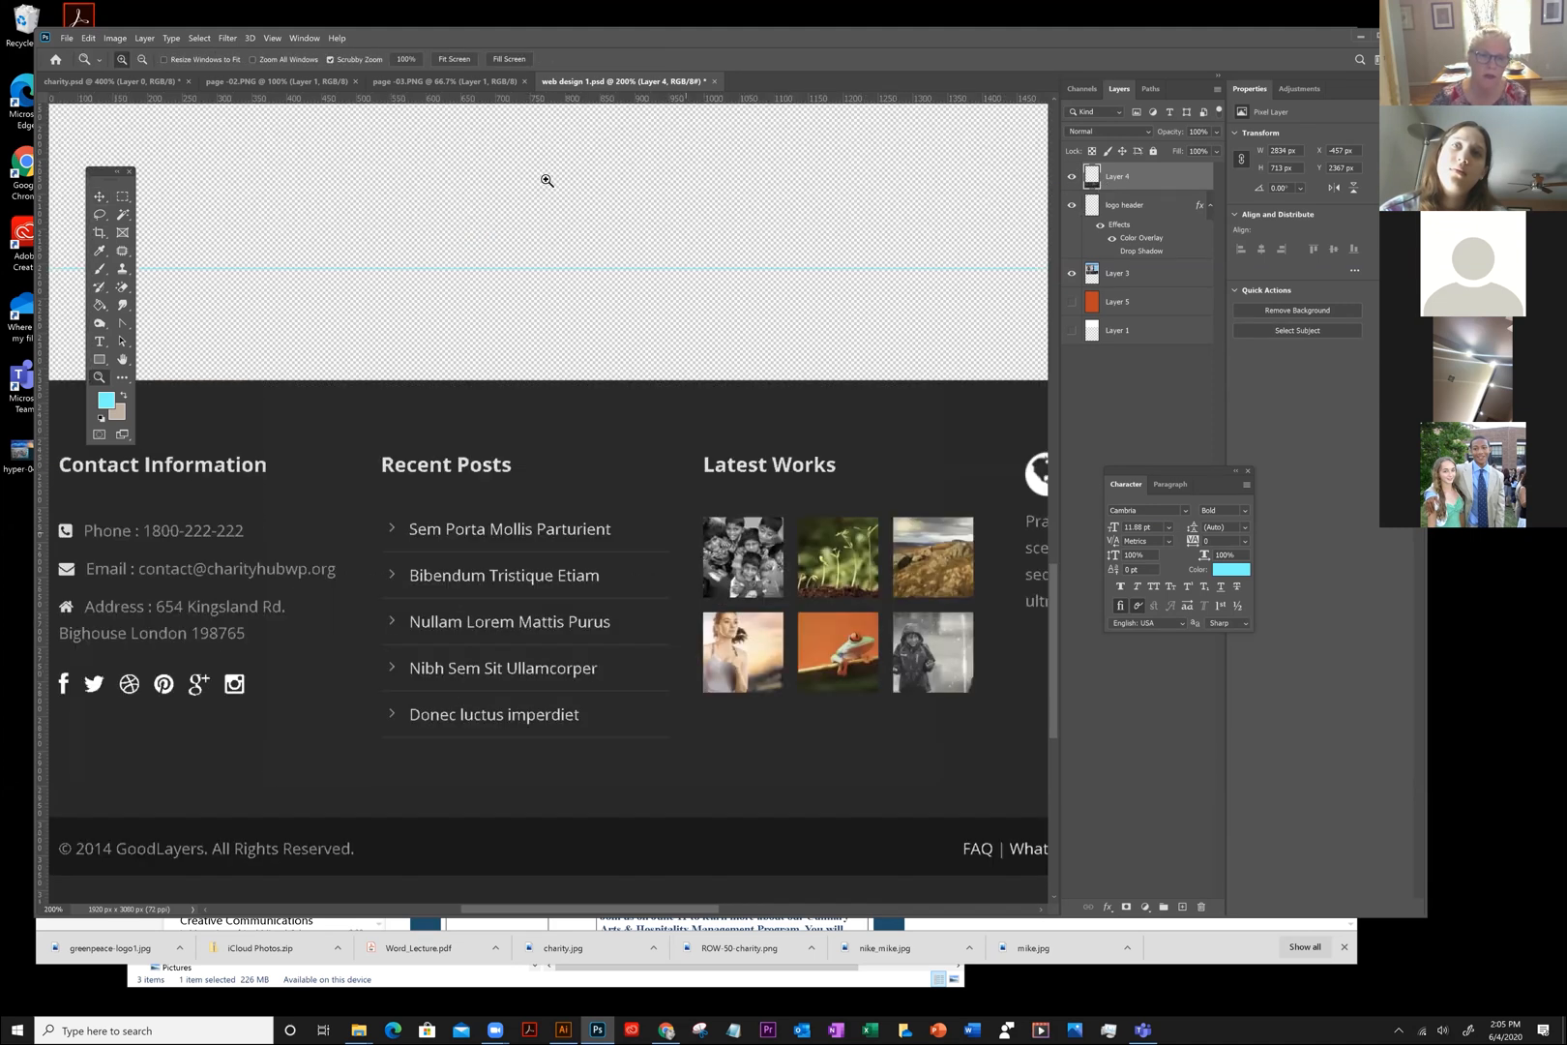
mouse_move(109, 39)
mouse_move(131, 69)
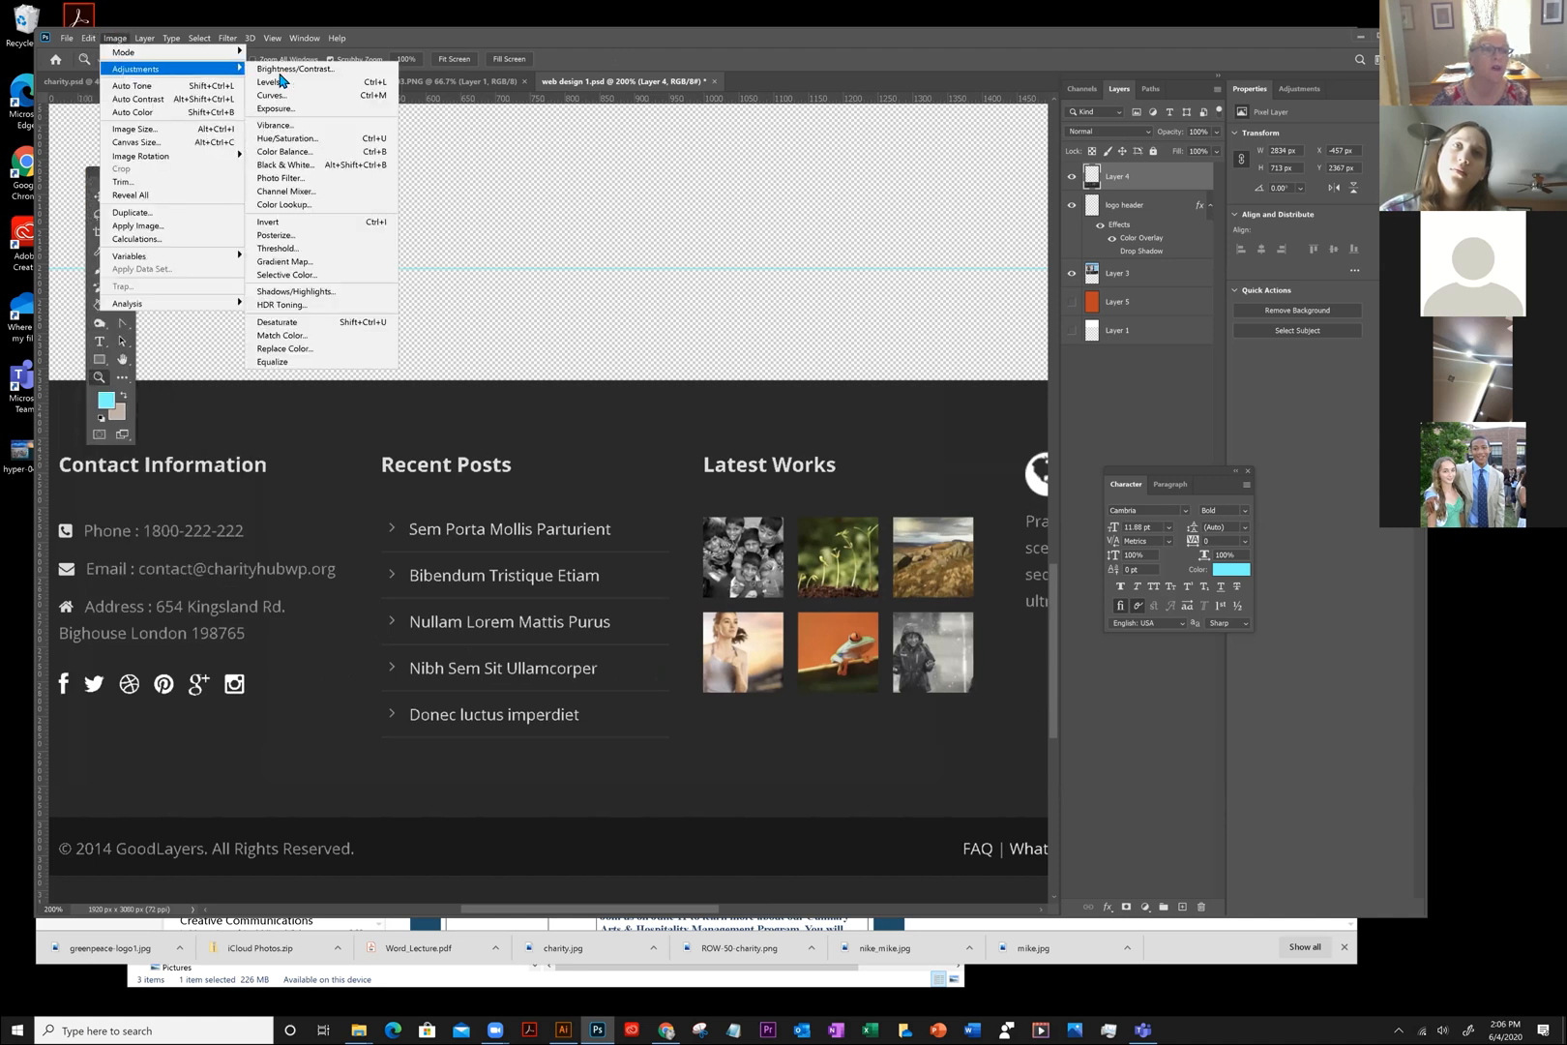
left_click(286, 348)
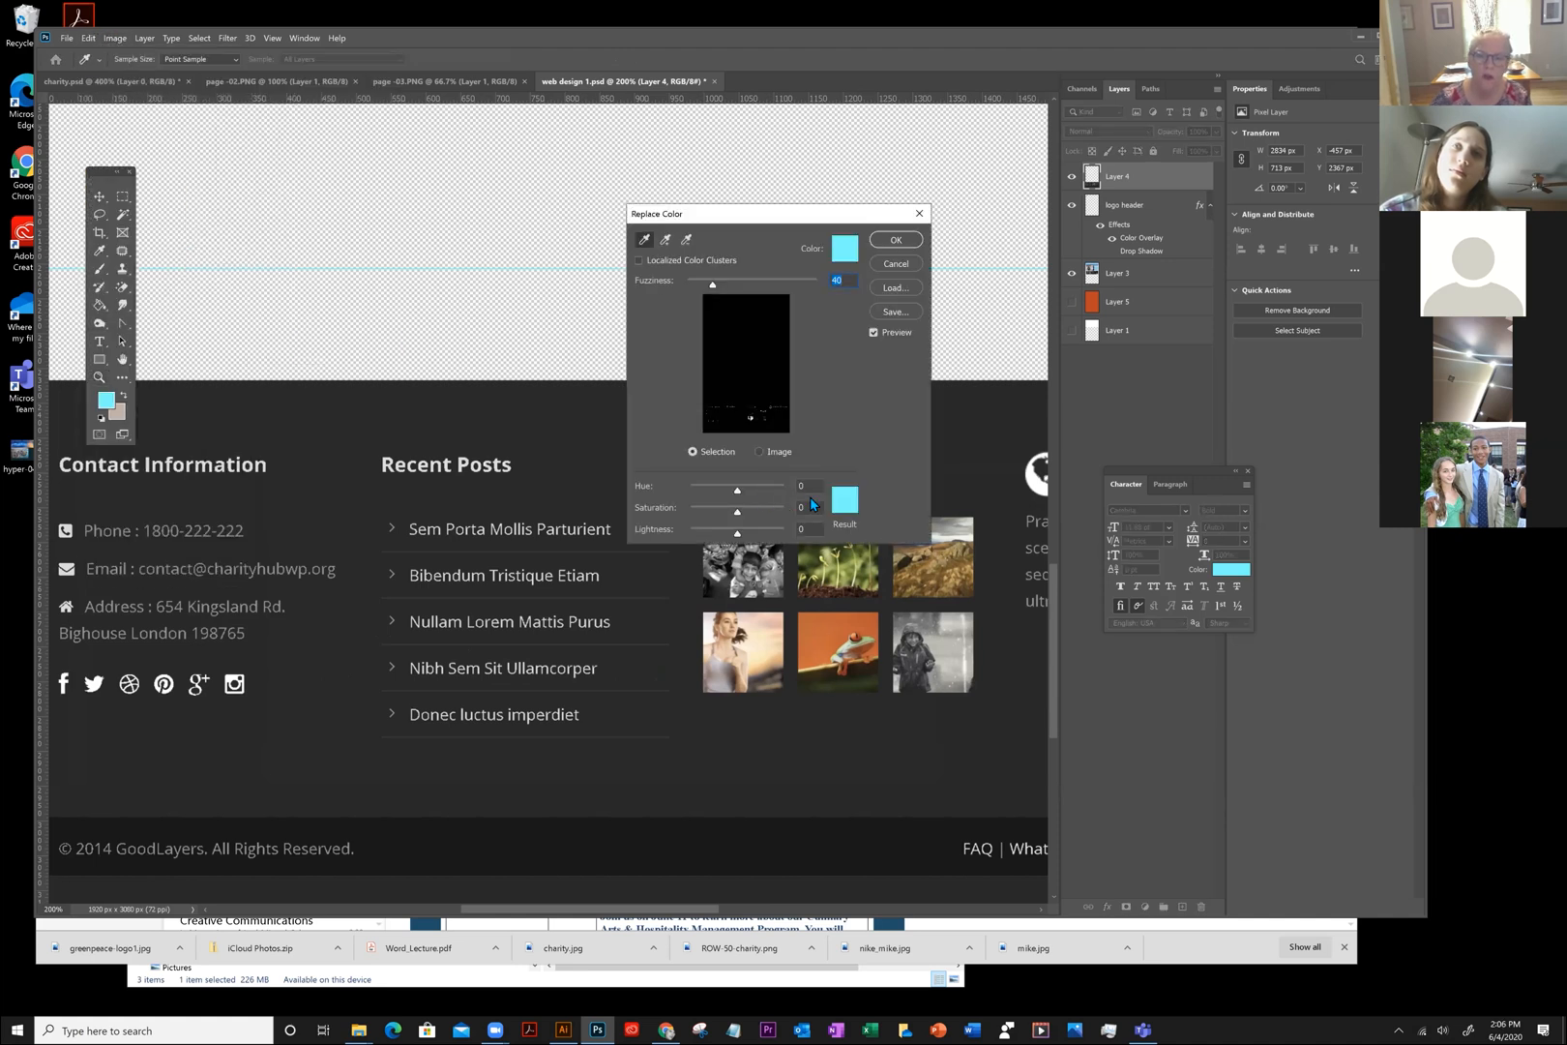
left_click(721, 751)
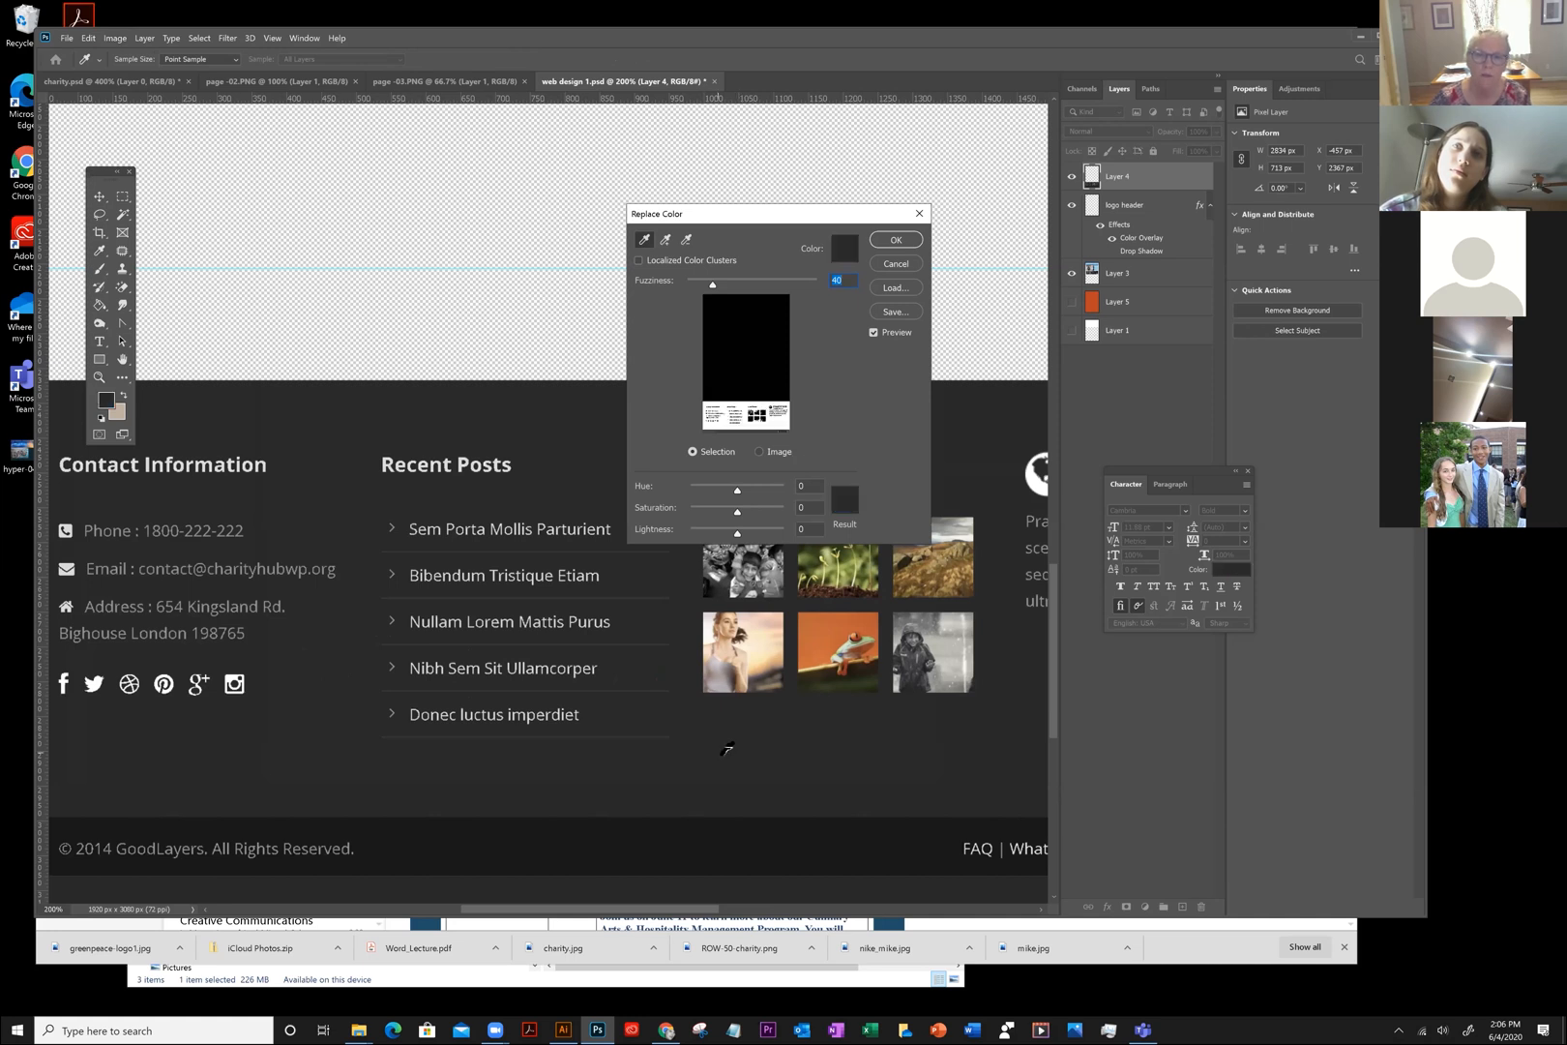
left_click(761, 452)
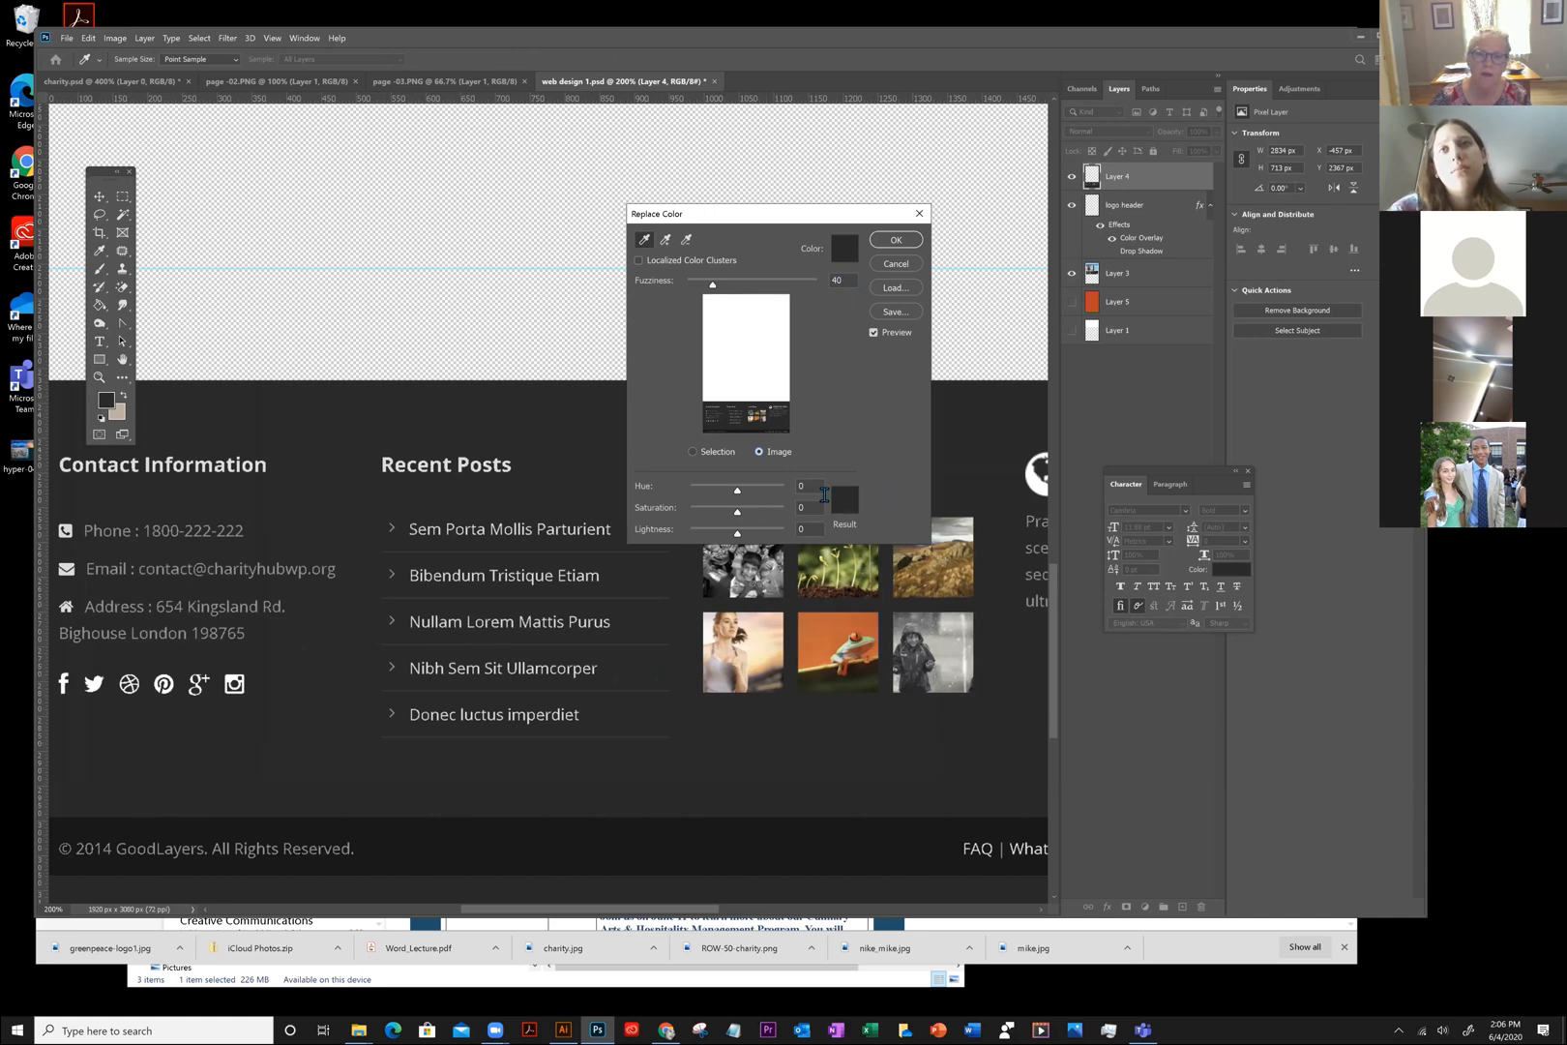
Add another footer background sample and try a hue of -92 with a saturation of -27
left_click(670, 240)
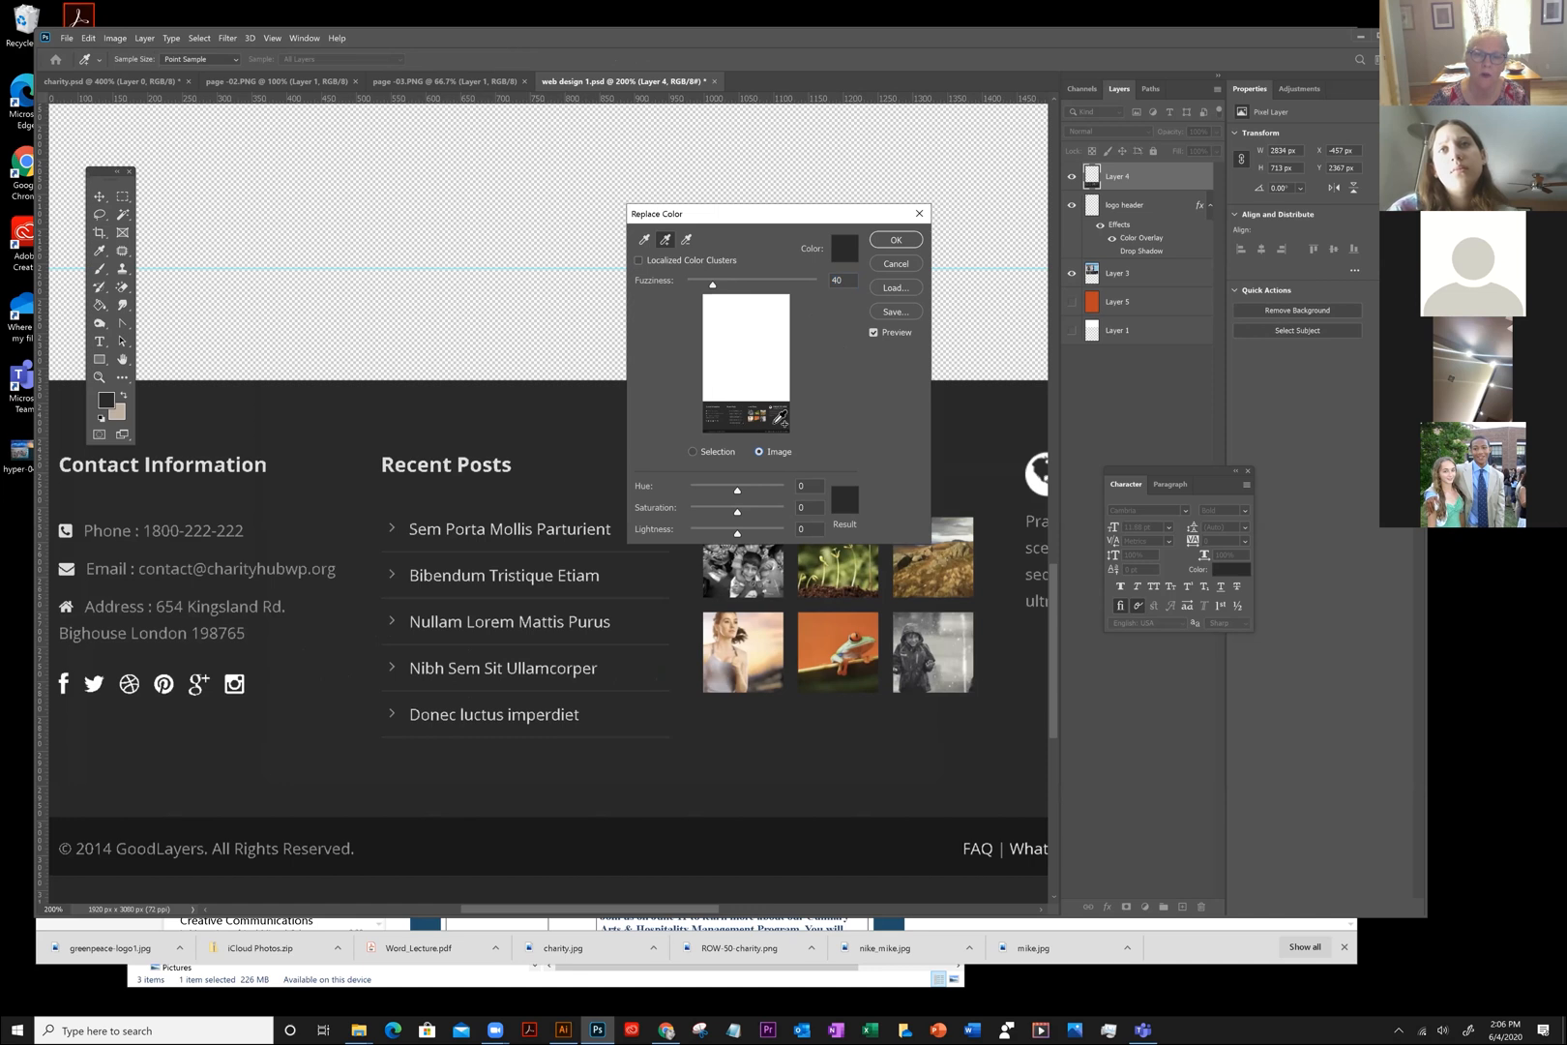
left_click(841, 777)
left_click(721, 278)
left_click_drag(739, 496, 713, 491)
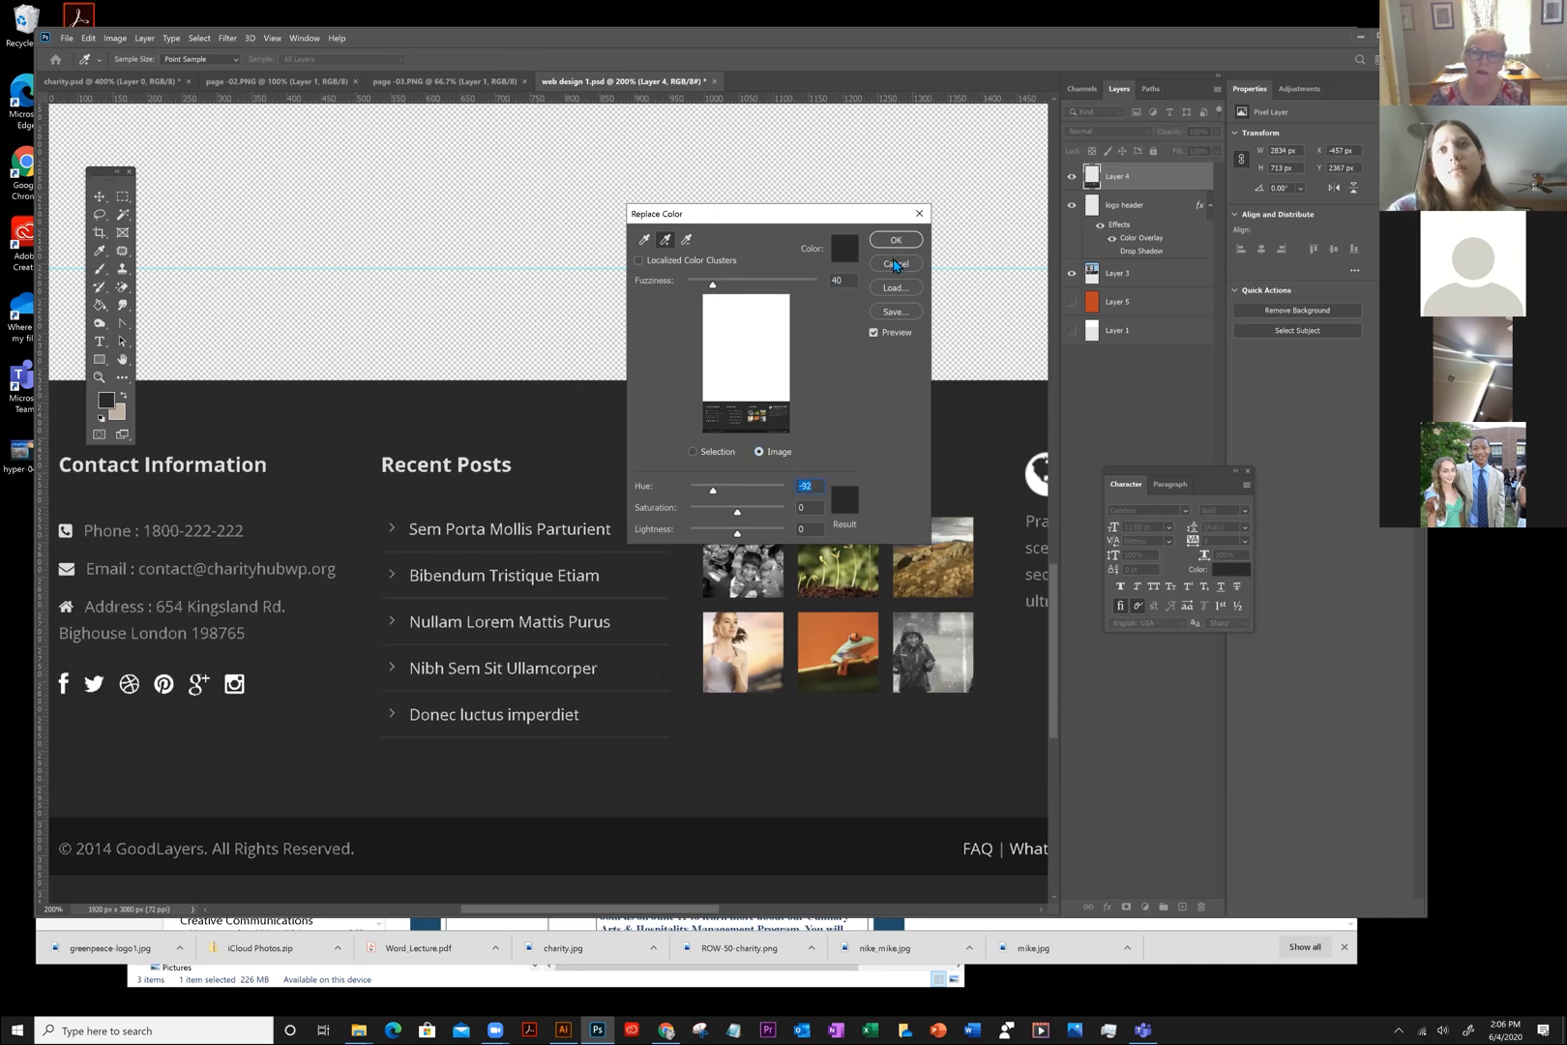
left_click(644, 239)
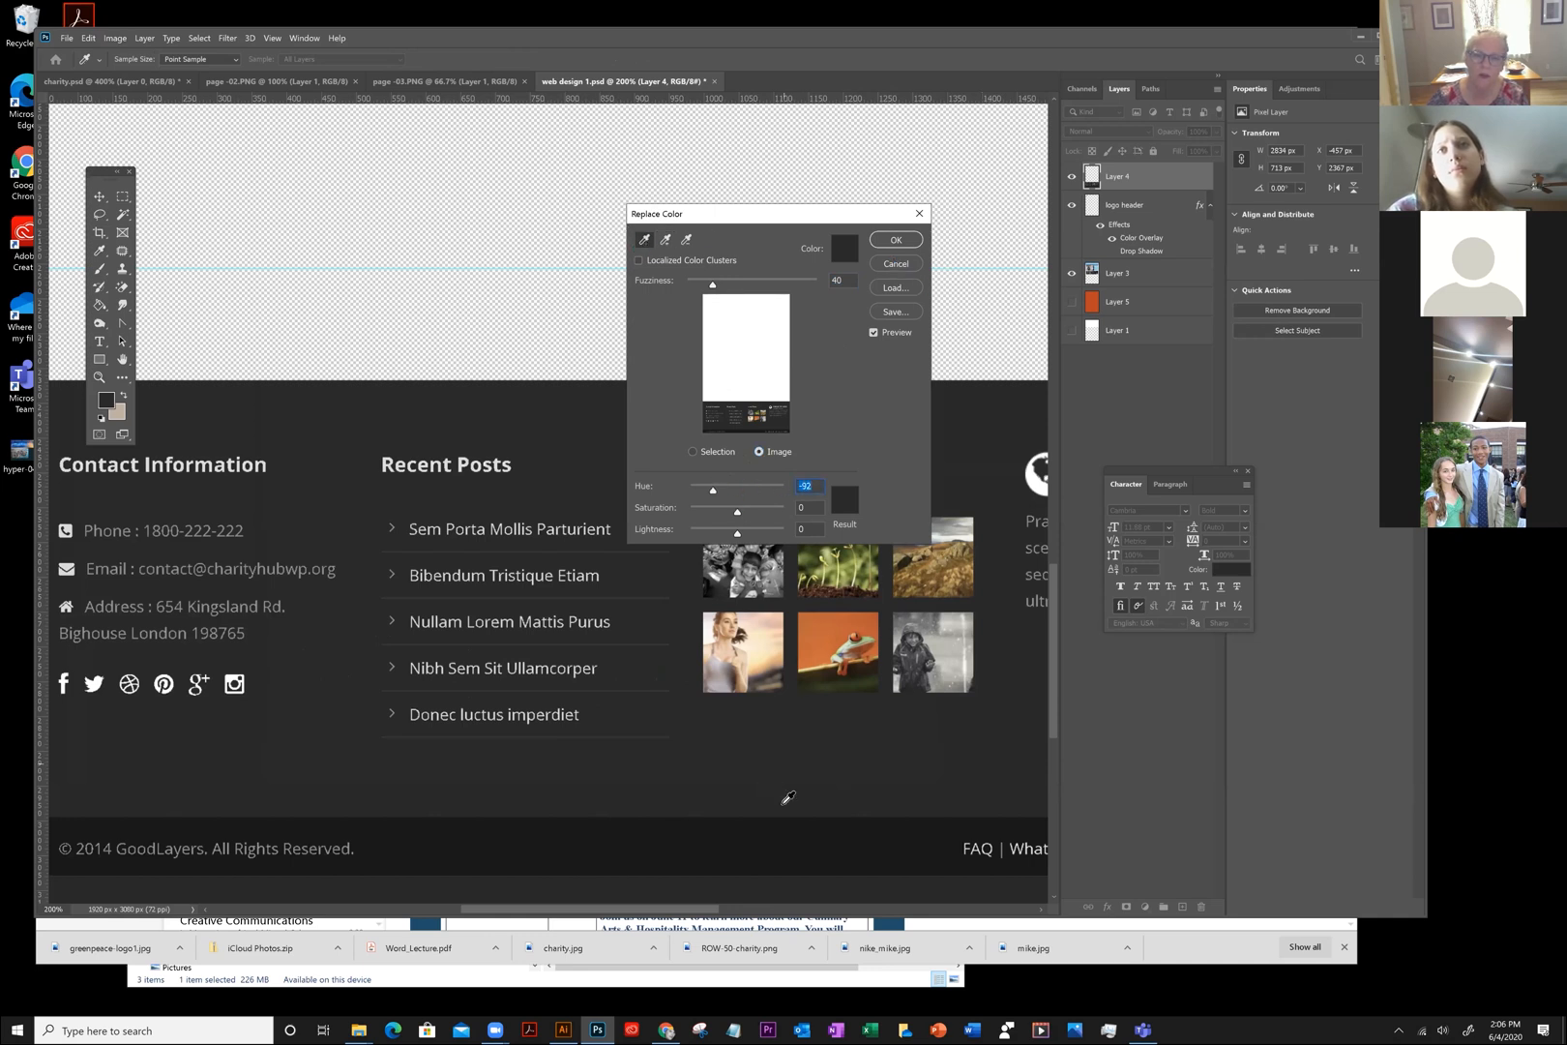
left_click_drag(741, 519, 730, 515)
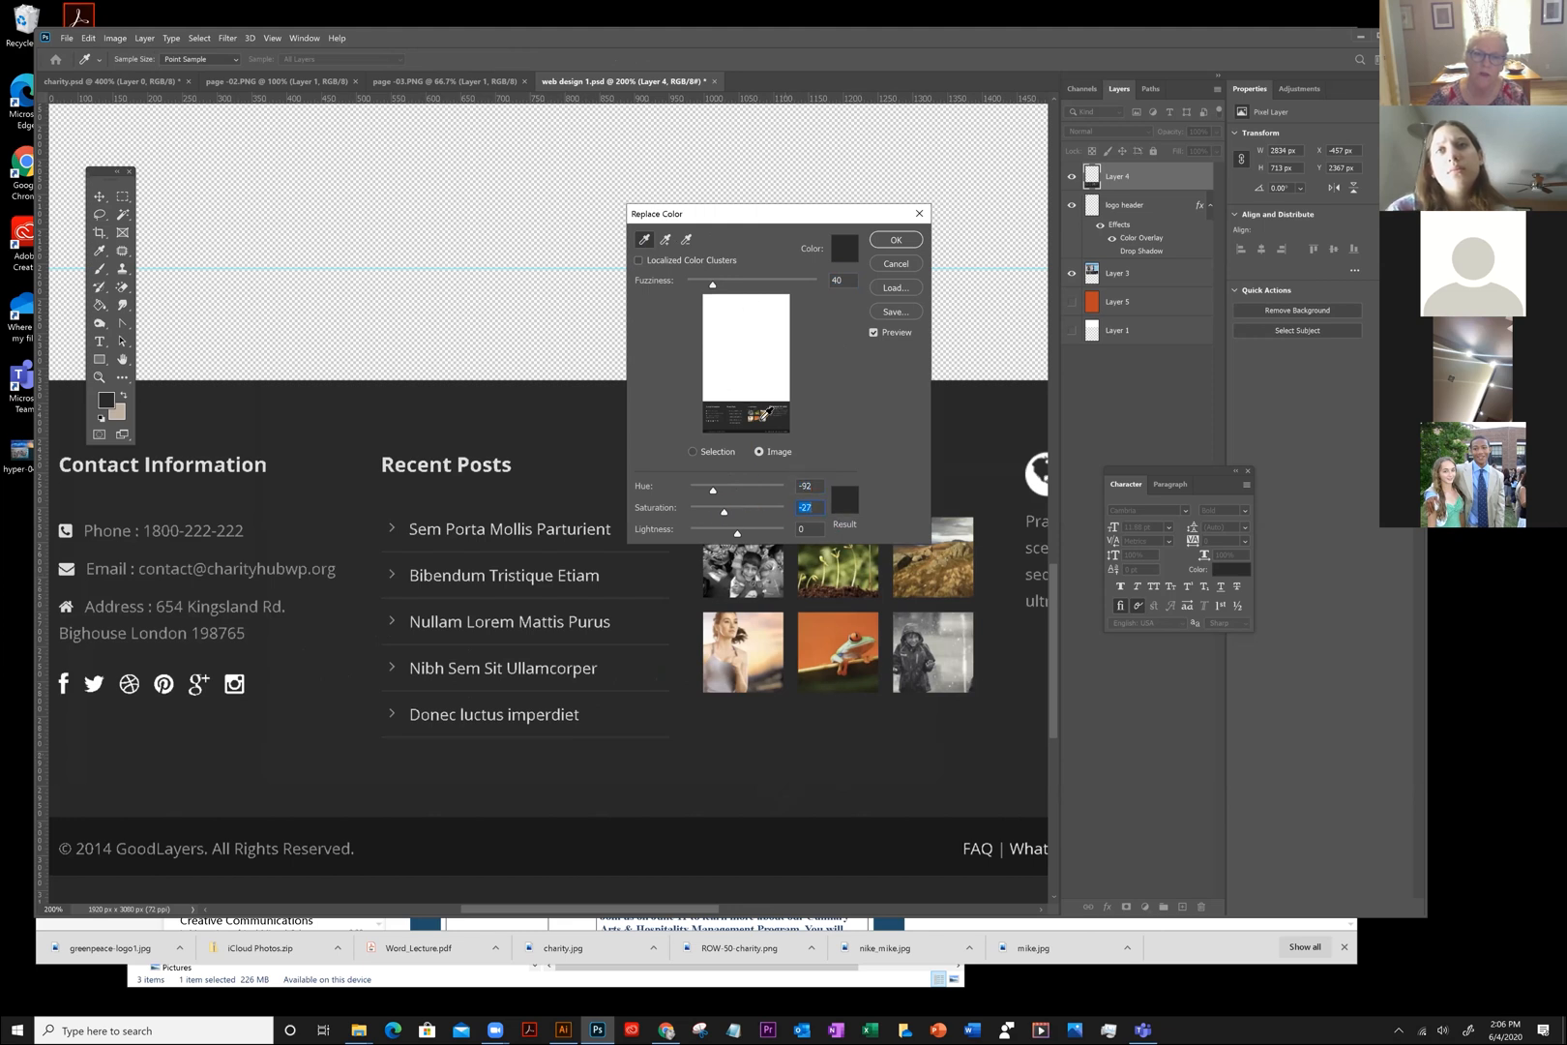
Try replacing the frog thumbnail's orange background colour with the hue at -49, and discard the Replace Color adjustment
left_click(833, 623)
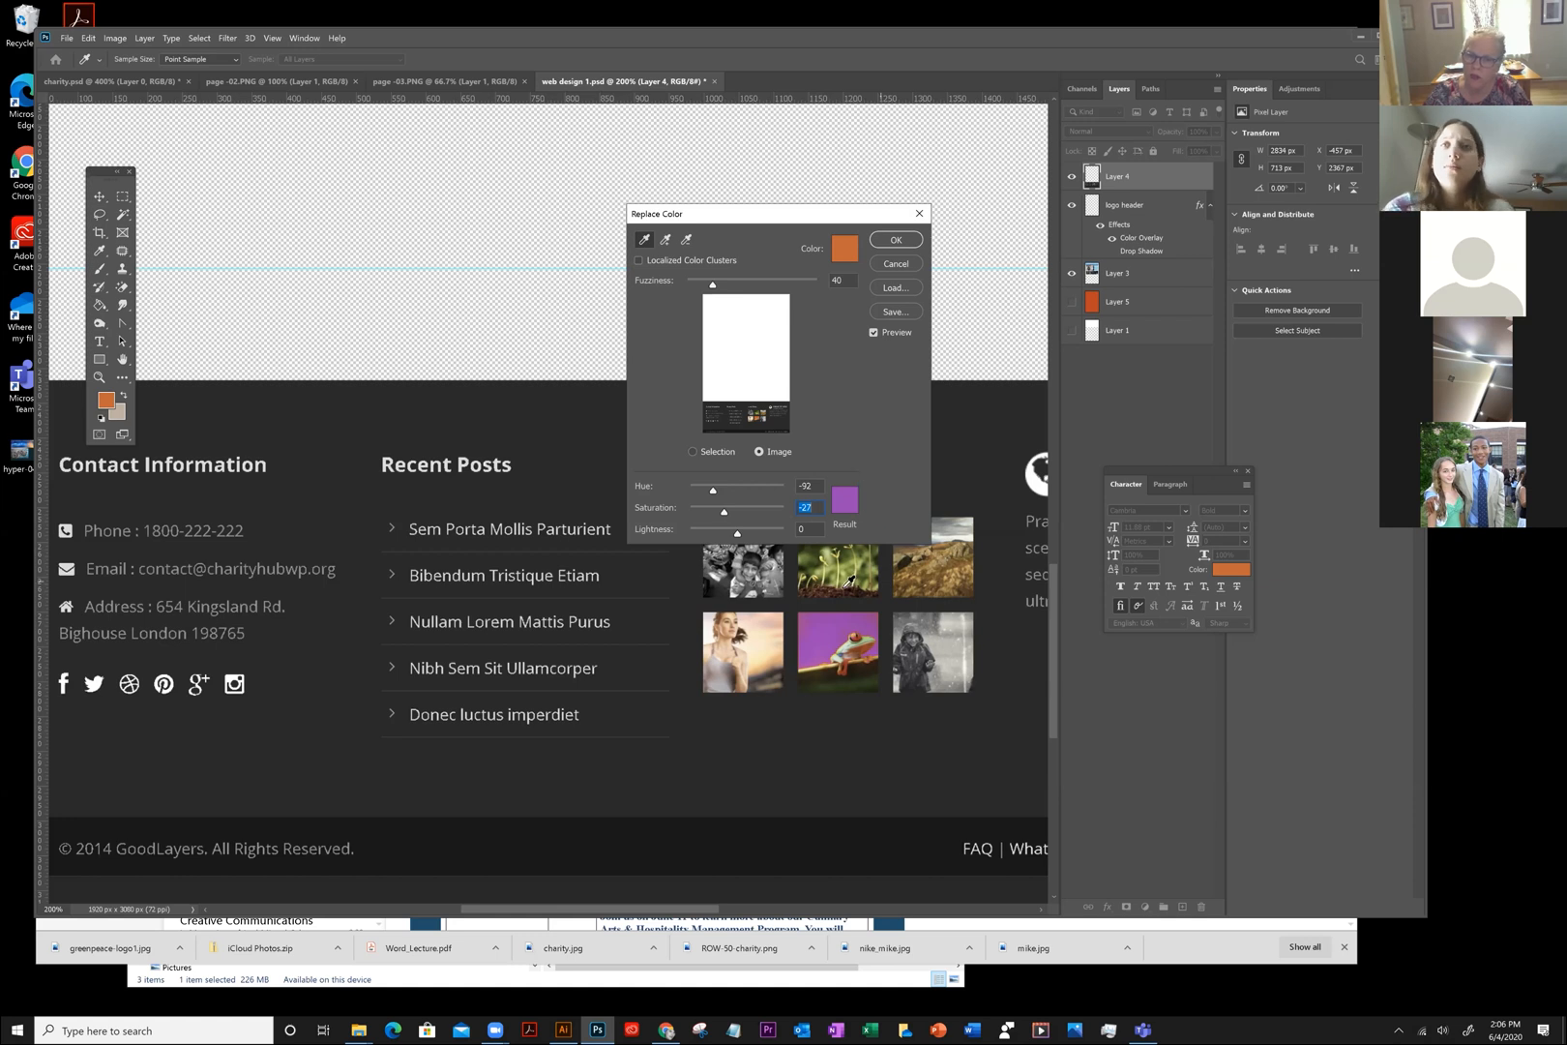
left_click(844, 619)
left_click(840, 604)
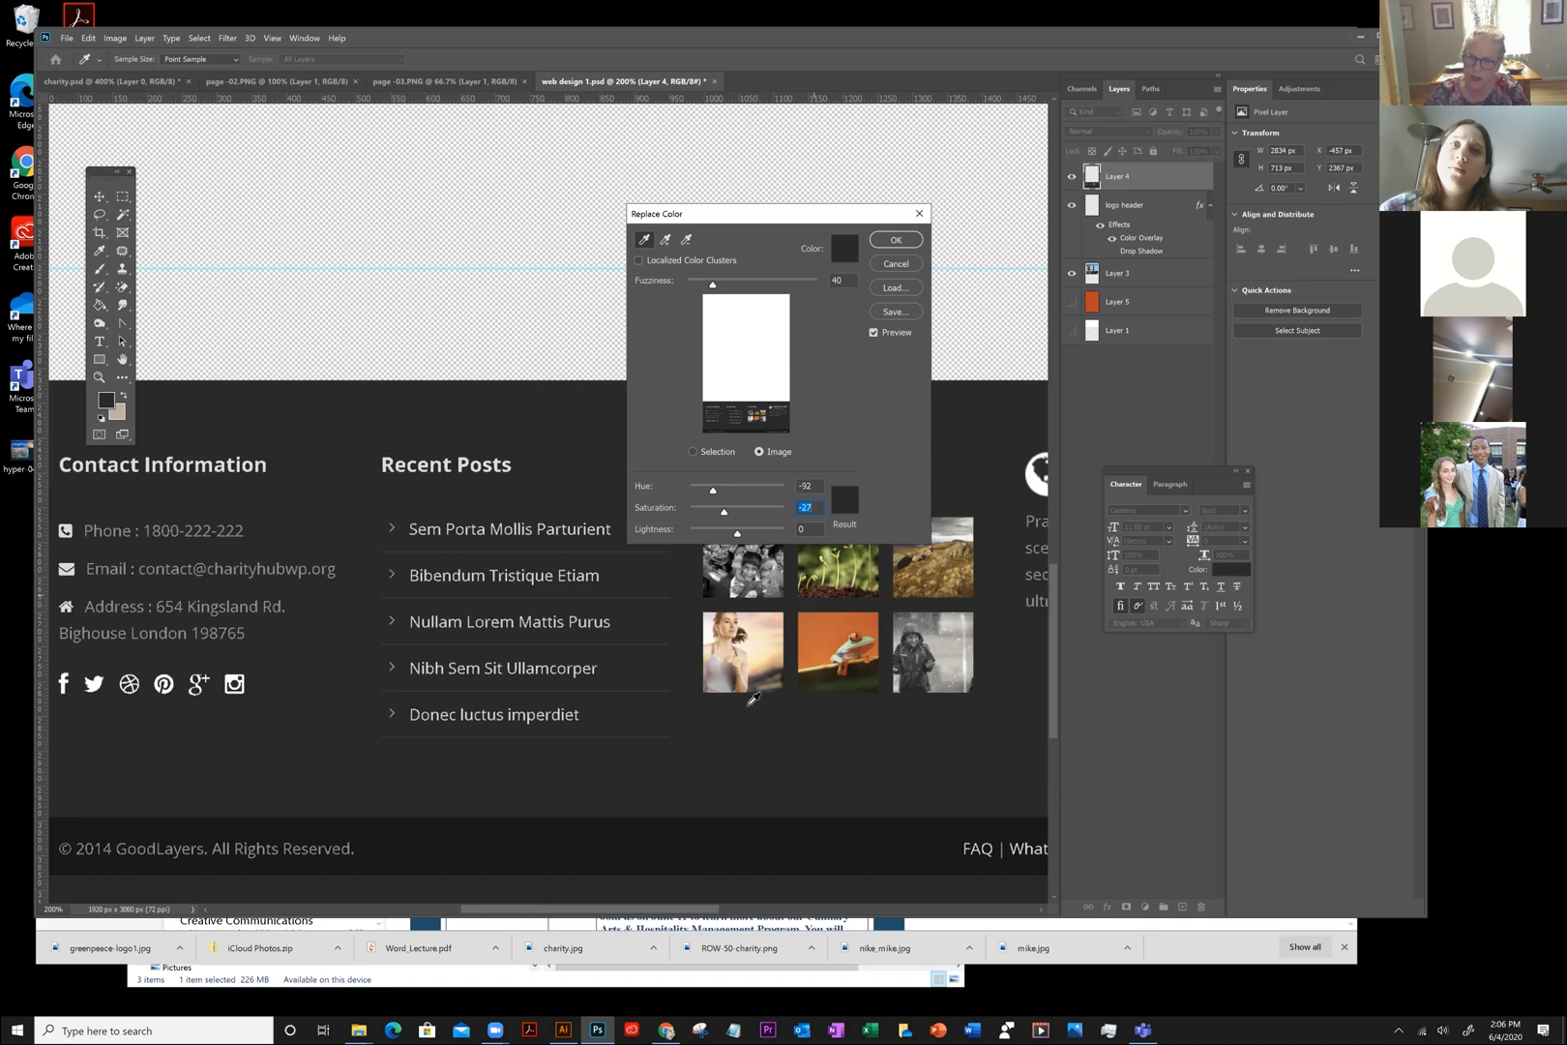
left_click(827, 631)
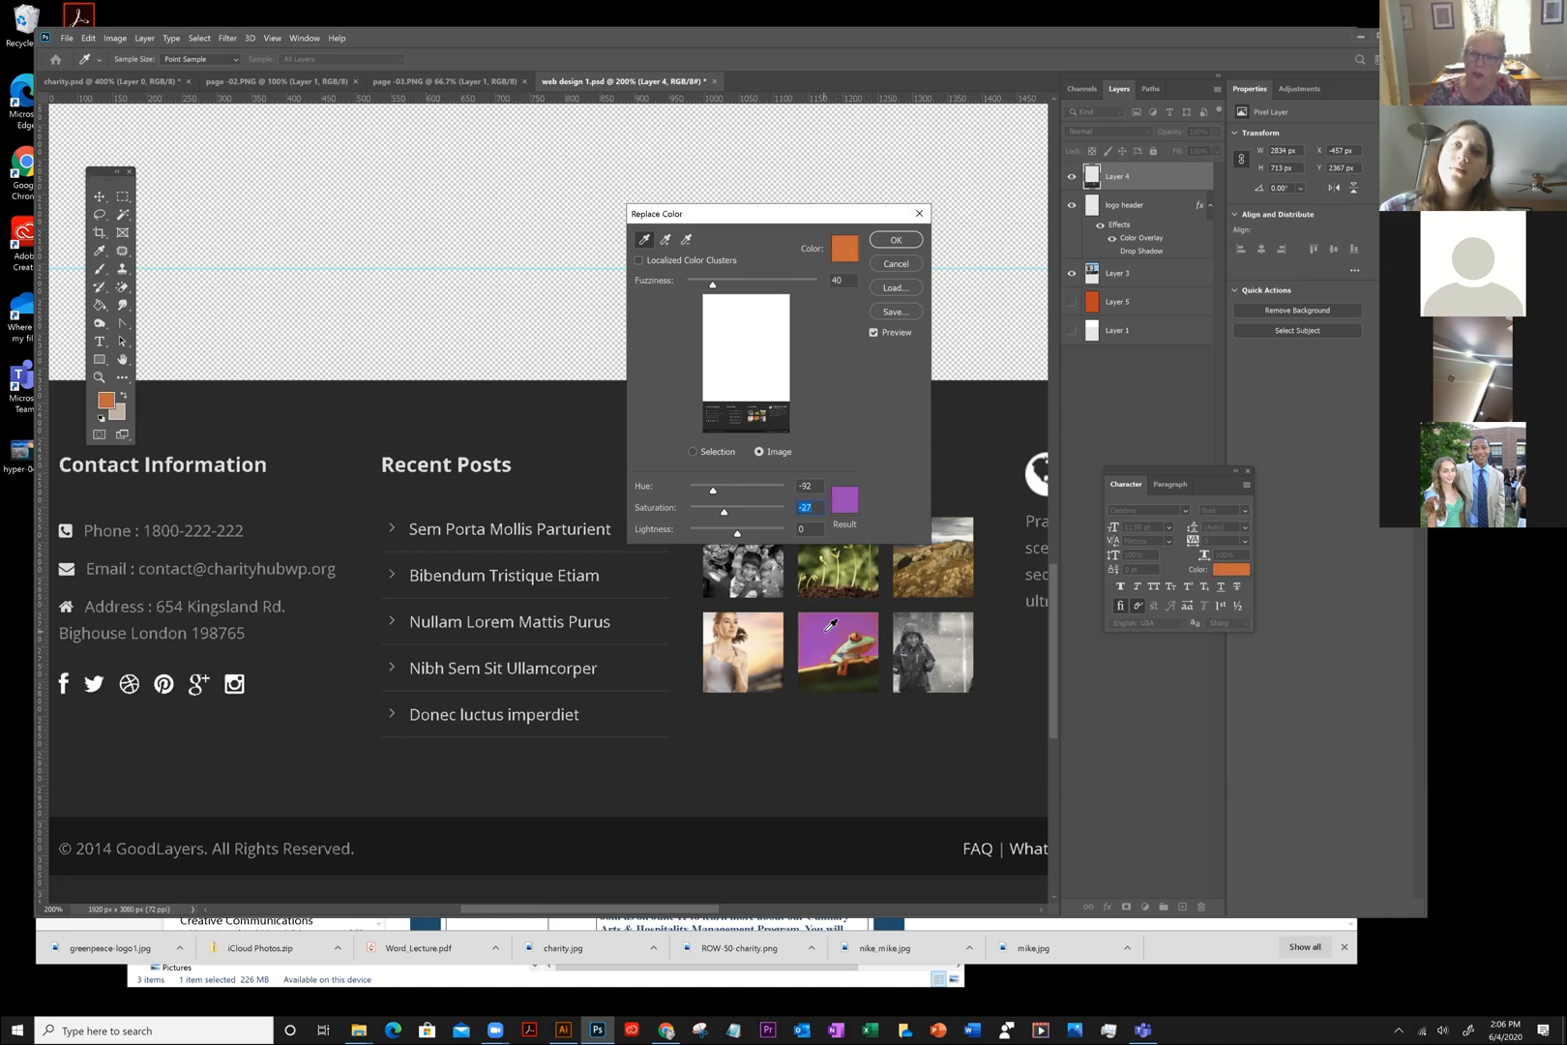
left_click_drag(714, 490, 631, 485)
mouse_move(731, 492)
left_mouse_down()
mouse_move(639, 480)
mouse_move(786, 488)
mouse_move(693, 488)
mouse_move(774, 490)
mouse_move(724, 491)
left_mouse_up()
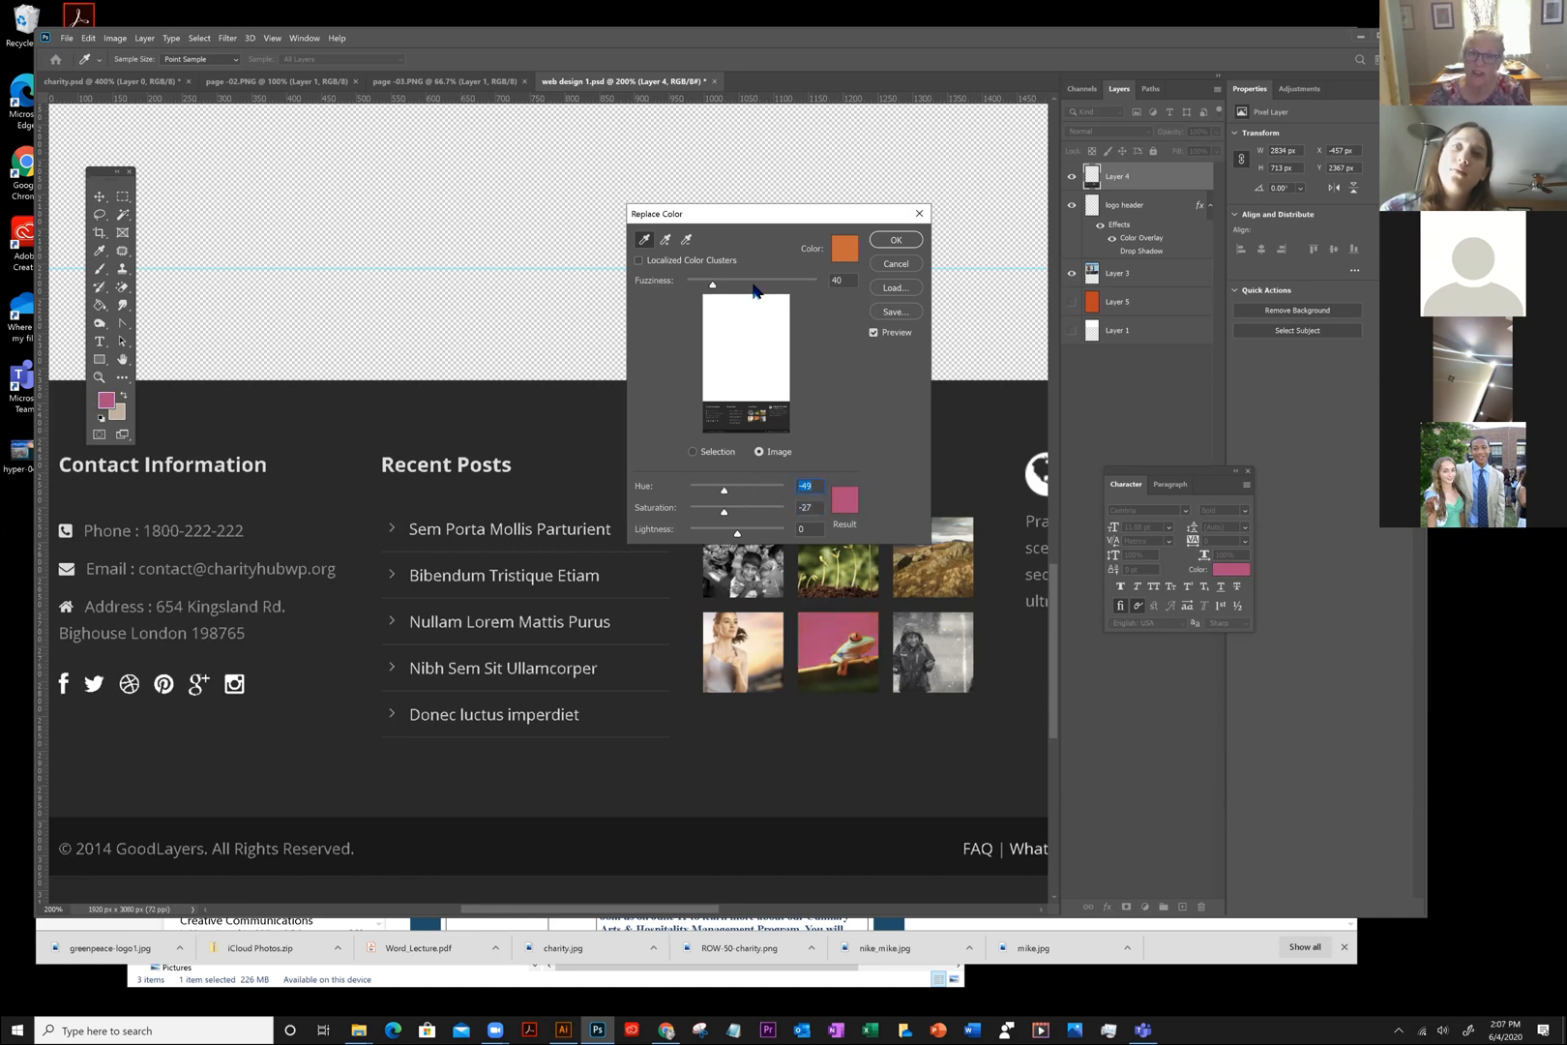
left_click(894, 265)
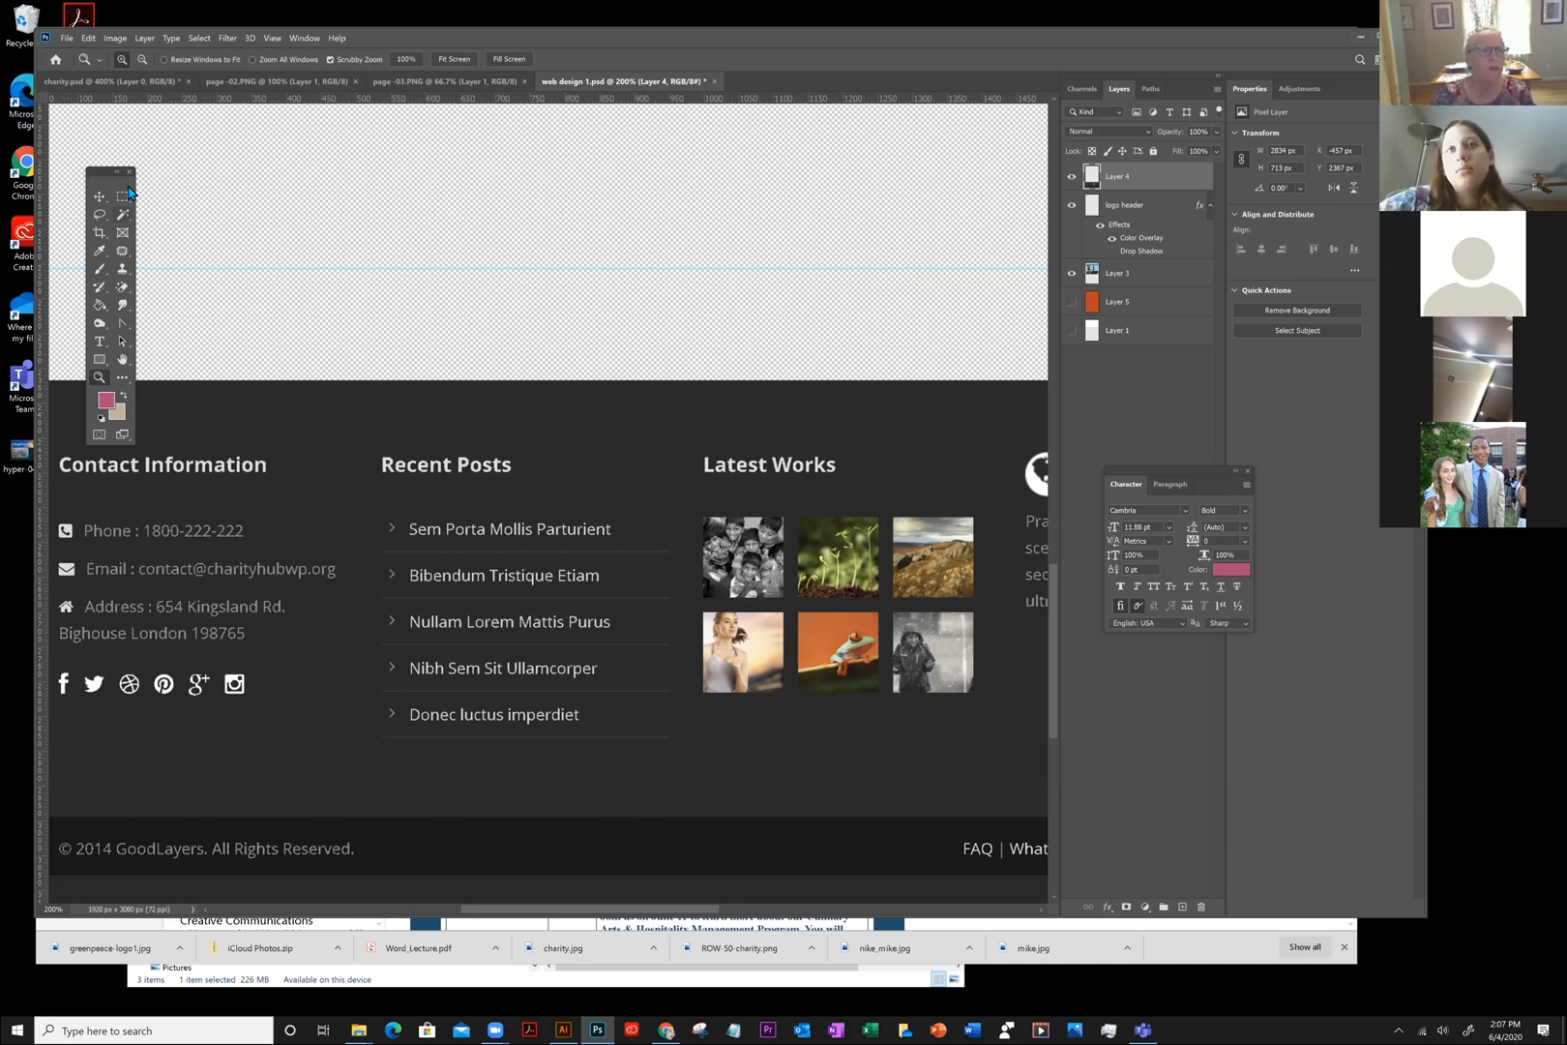
Select the dark footer background on Layer 4 with the Magic Wand, redoing the selection with a tolerance of 1
left_click(122, 217)
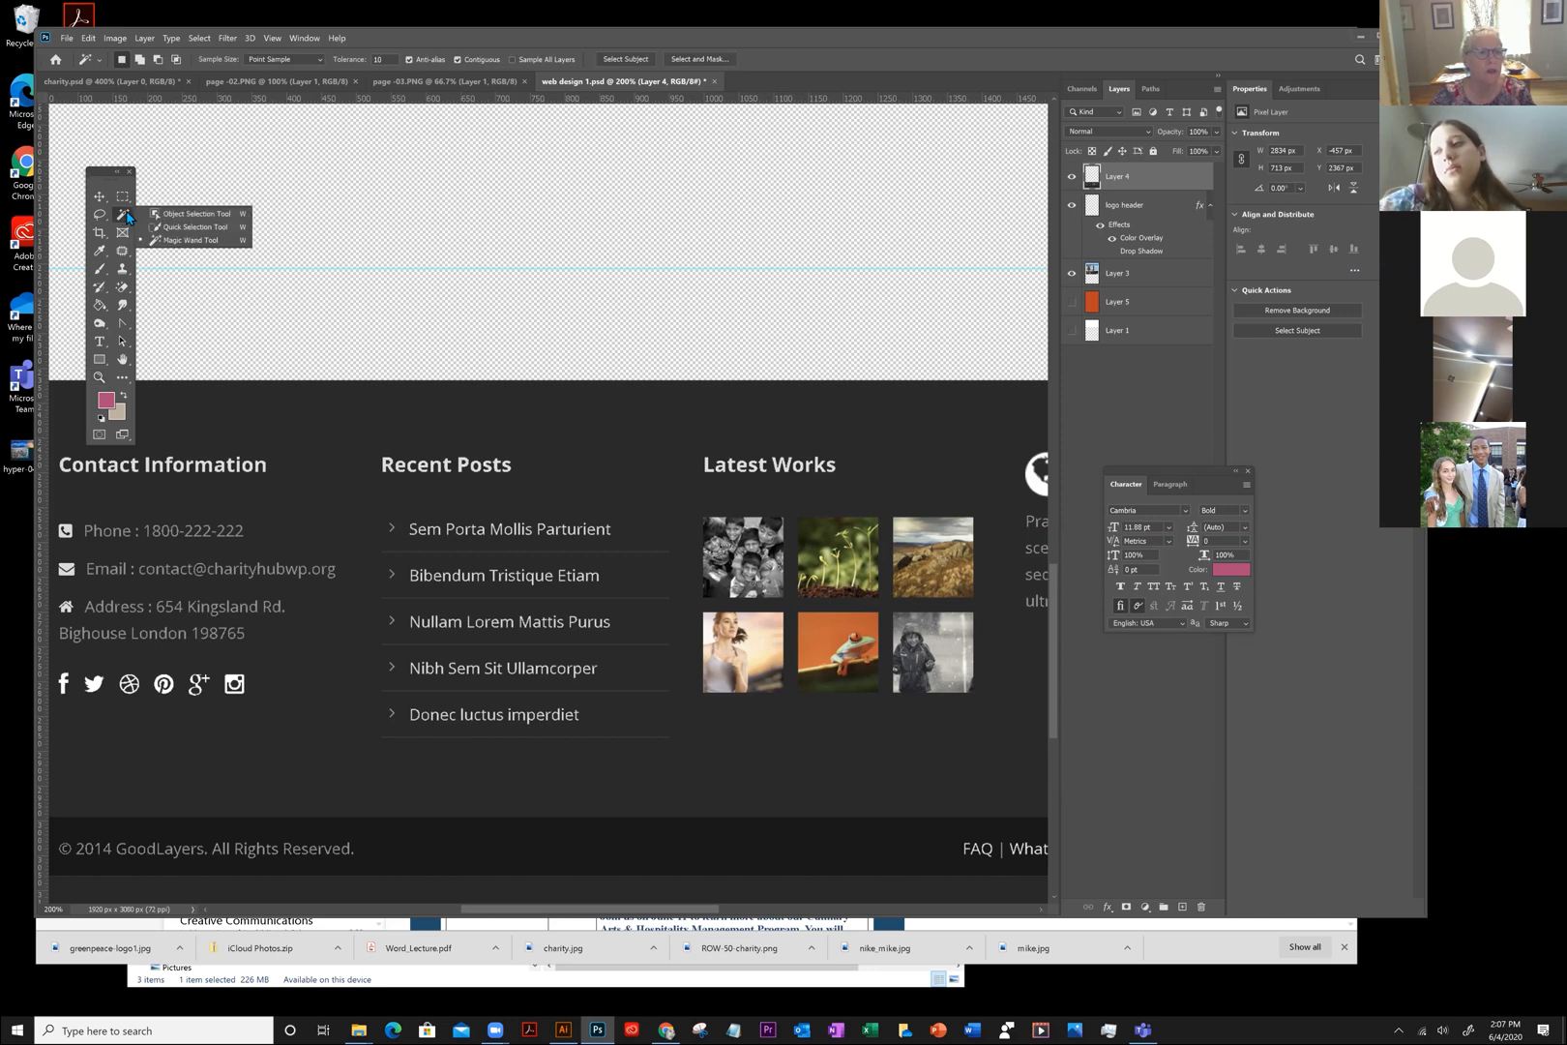
left_click(184, 240)
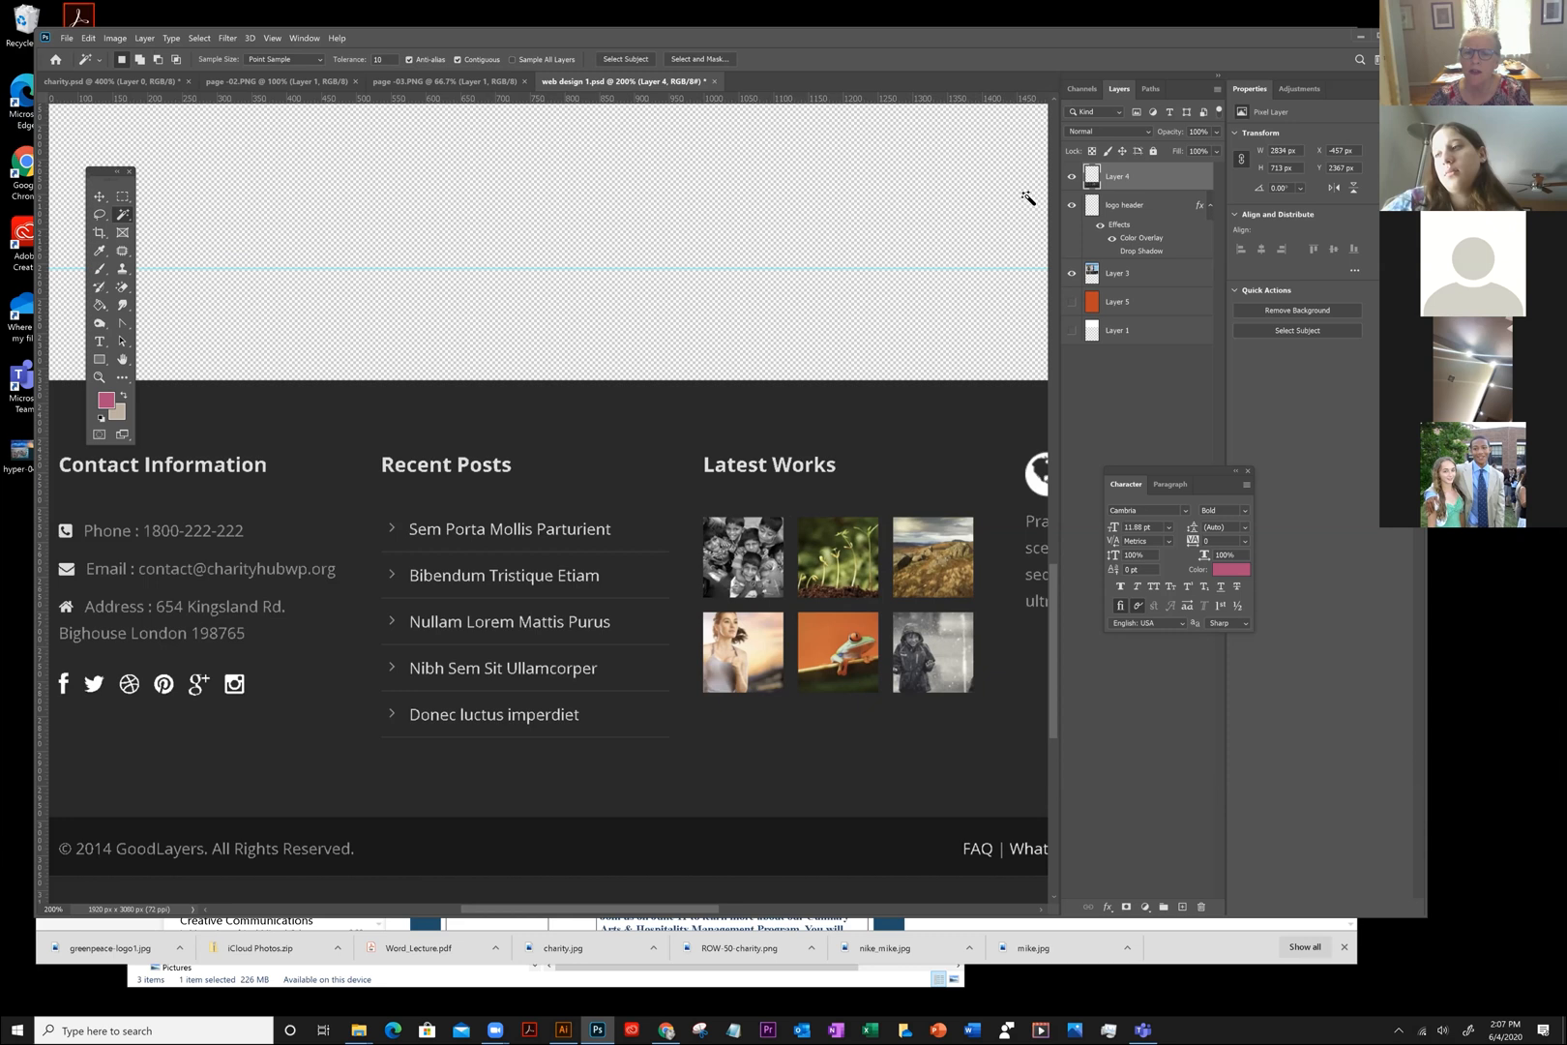
left_click(658, 448)
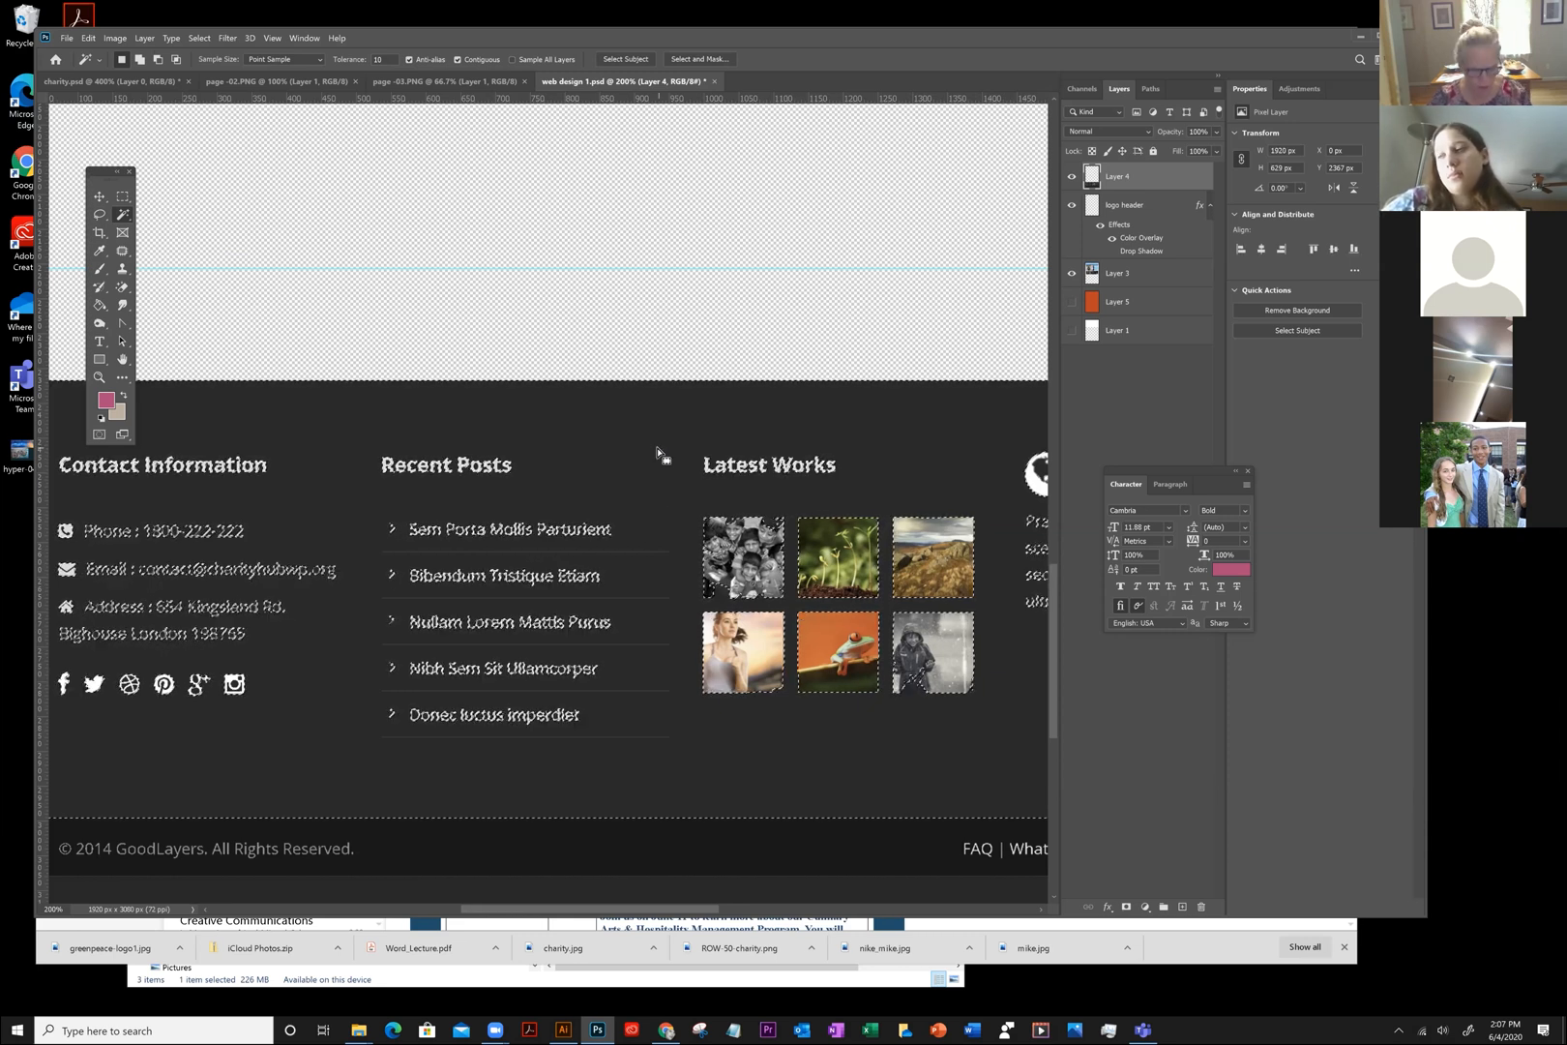
key("ctrl+d")
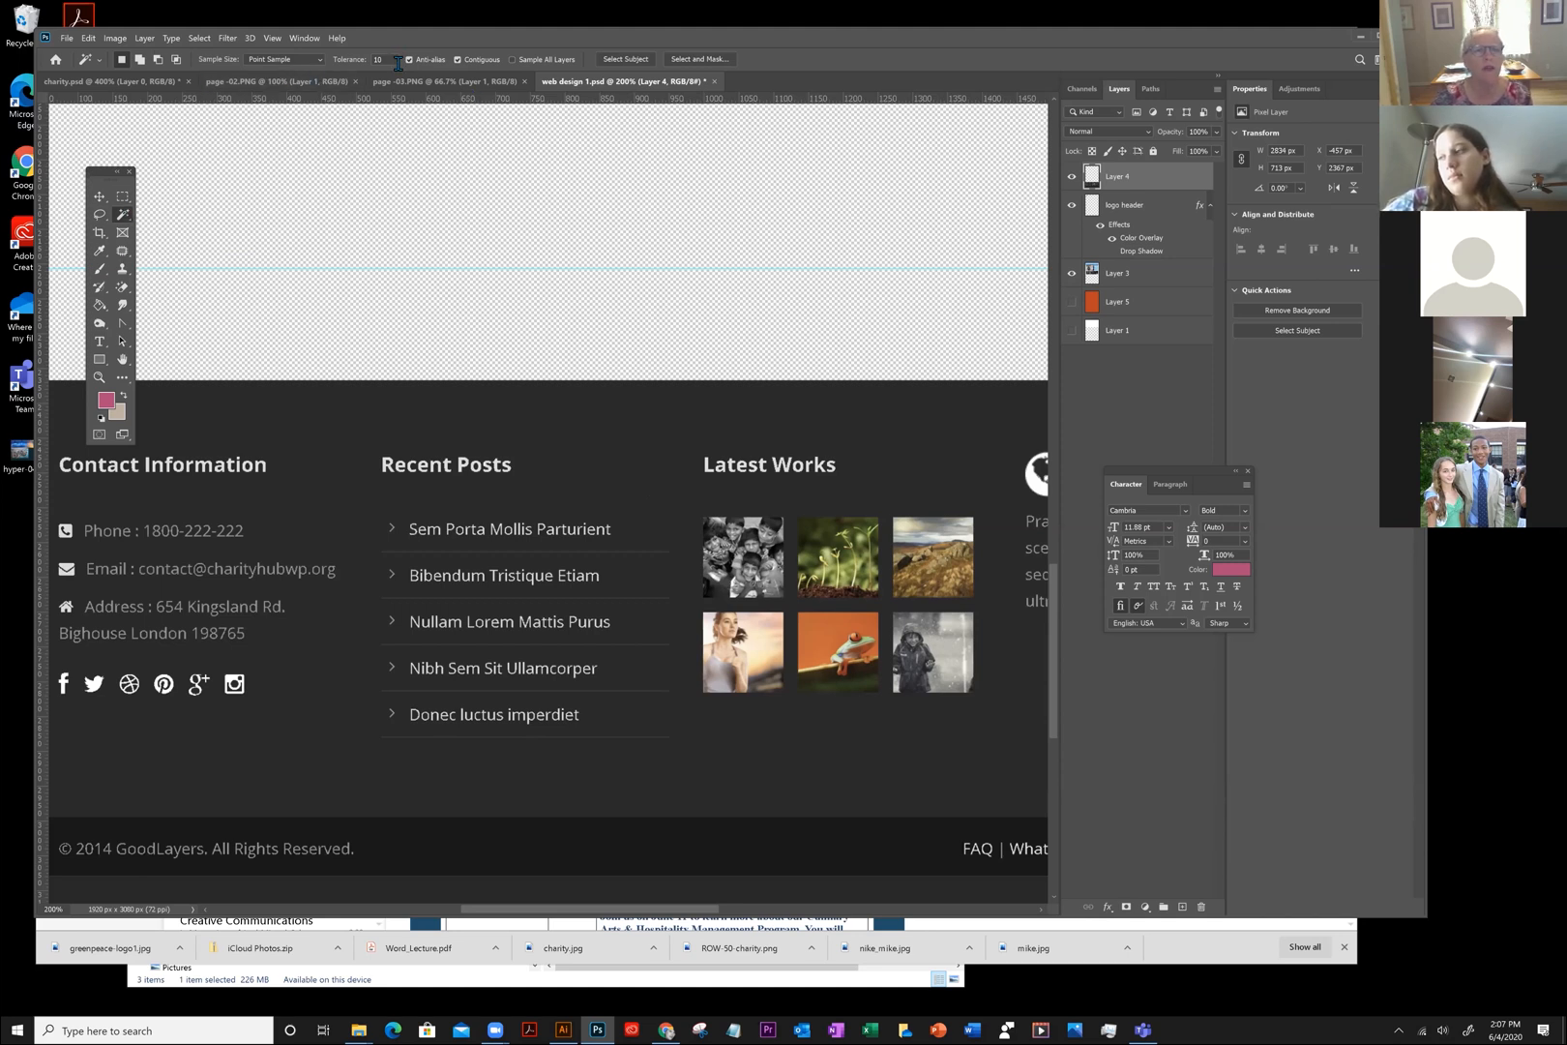
type("1")
left_click(617, 422)
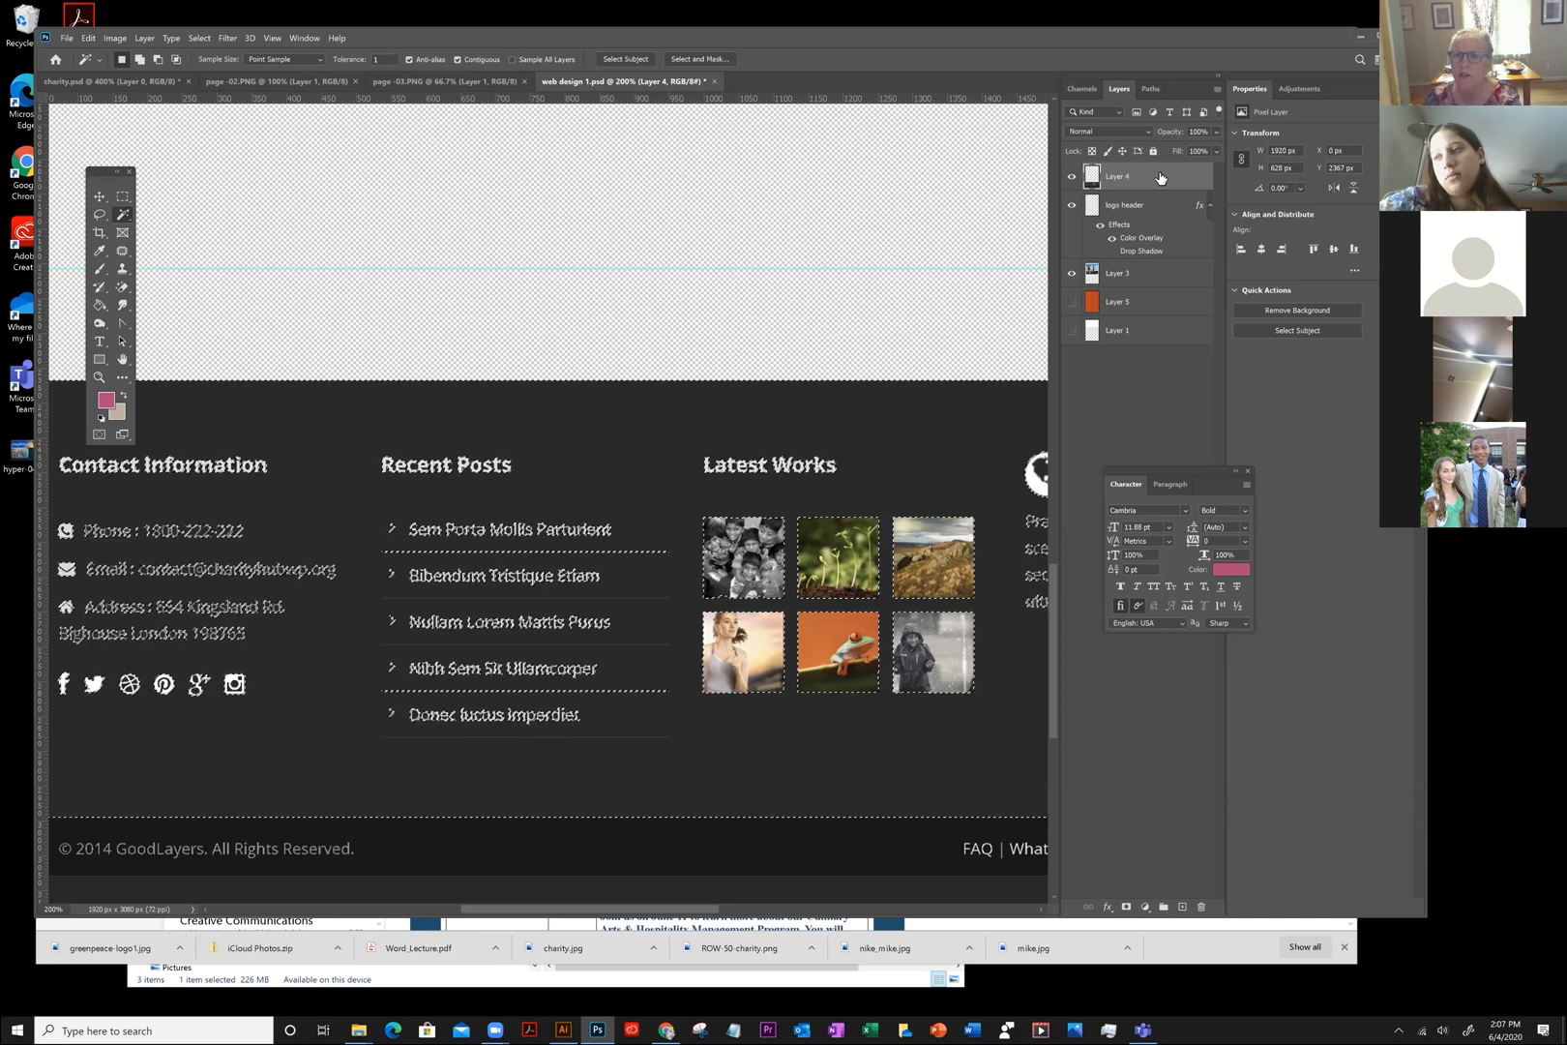
Try deleting the selected footer background, undo the deletion, and inspect the selection edges around the contact text up close
key("Delete")
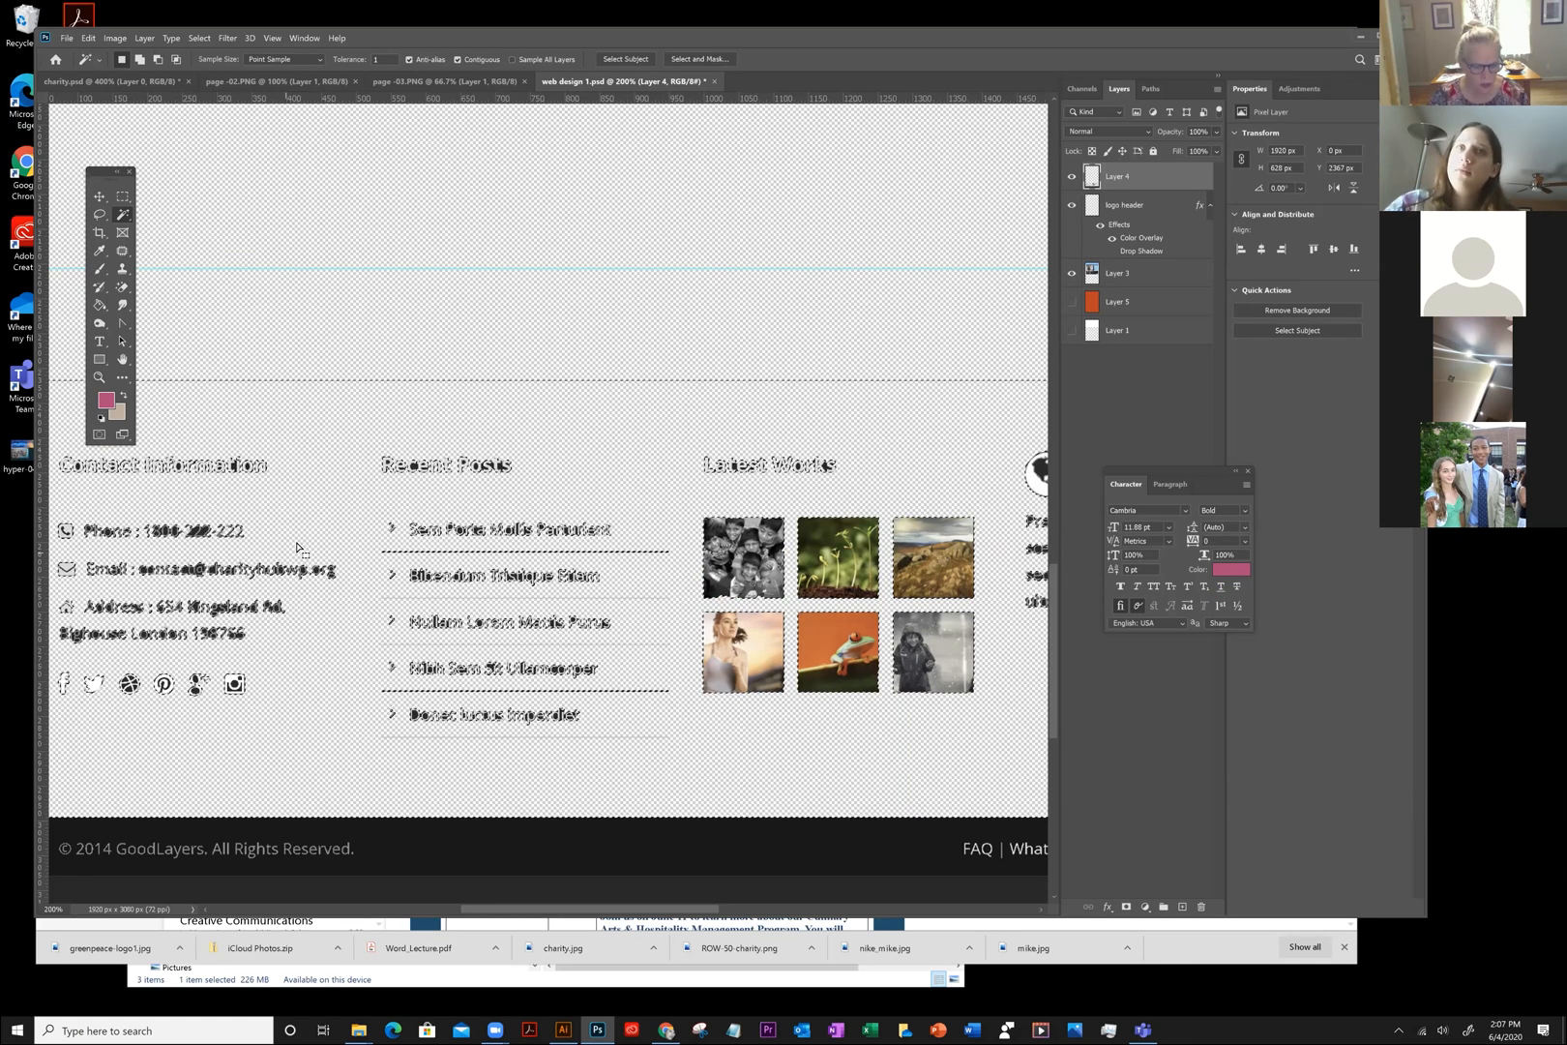
key("ctrl+z")
key("z")
key("ctrl+d")
left_click(212, 570)
left_click_drag(210, 569, 636, 559)
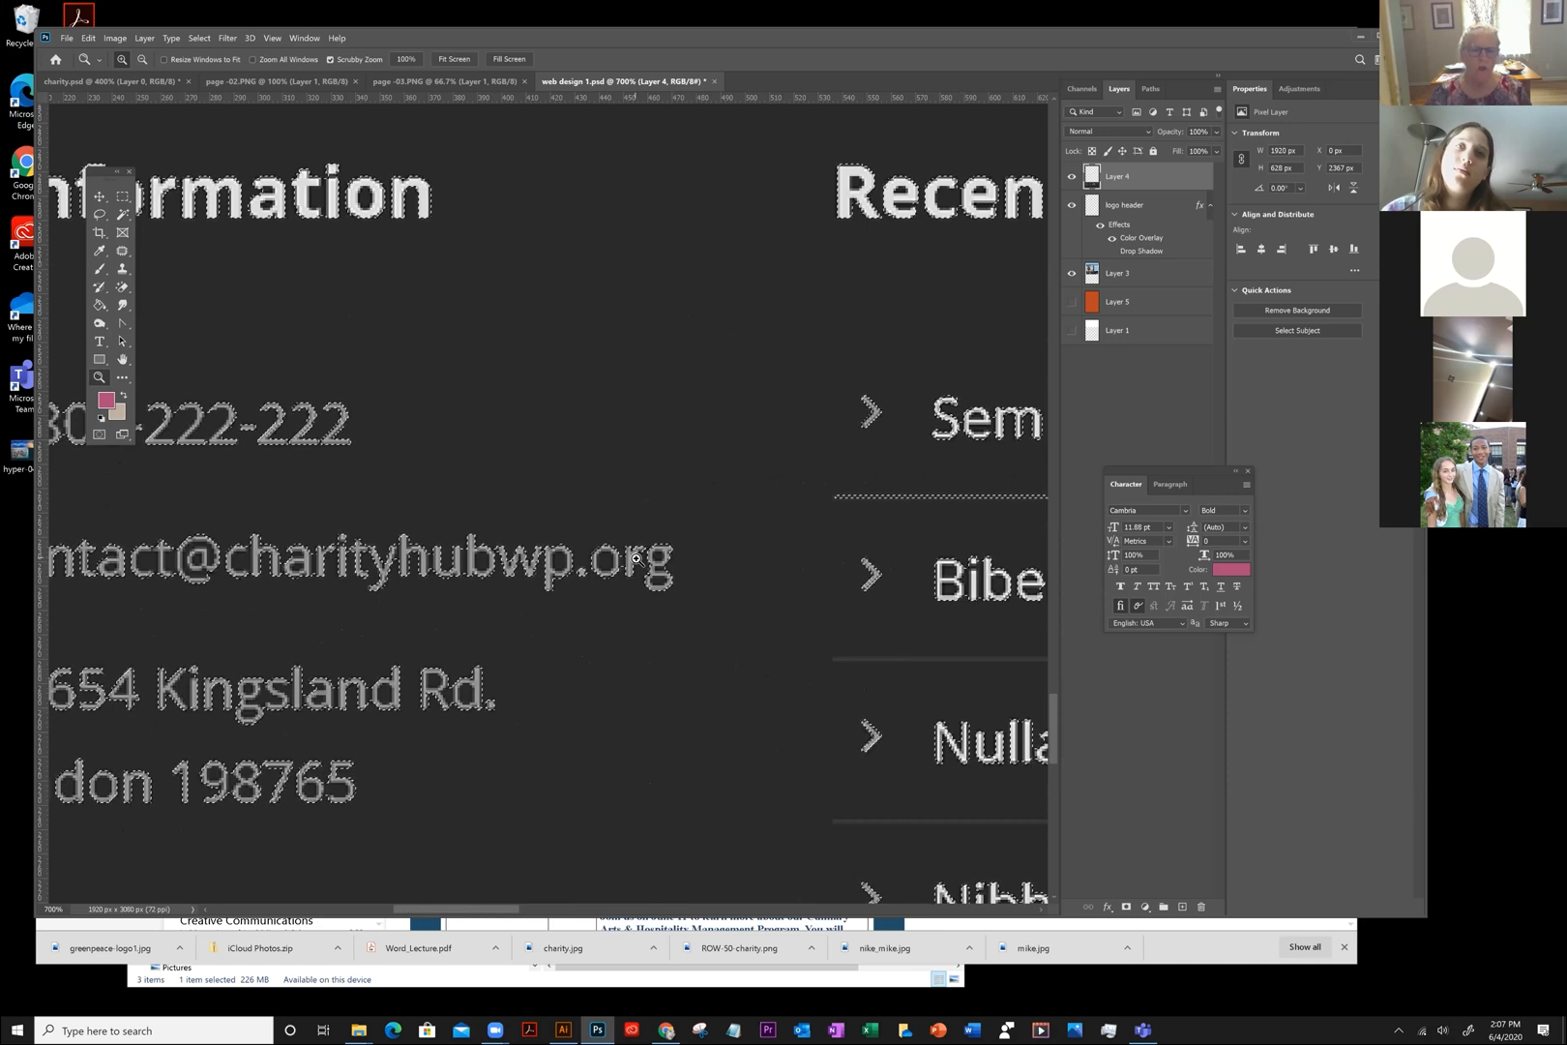
Fit the whole page on screen and clear the footer background selection
left_click(272, 37)
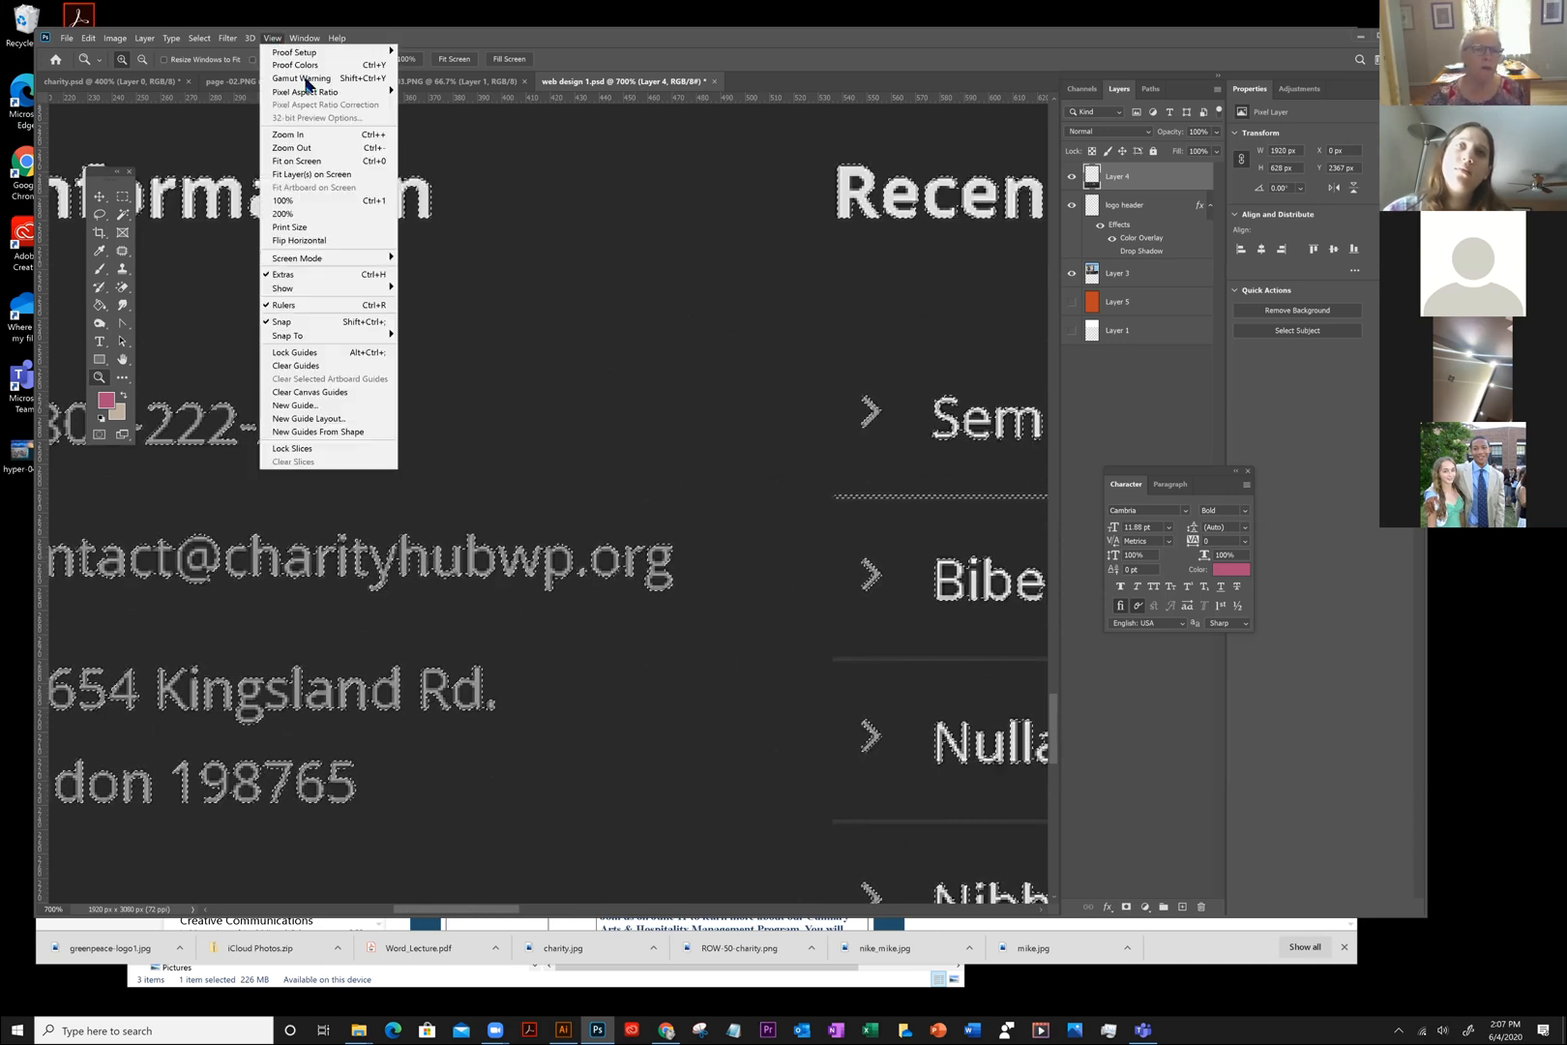
left_click(296, 160)
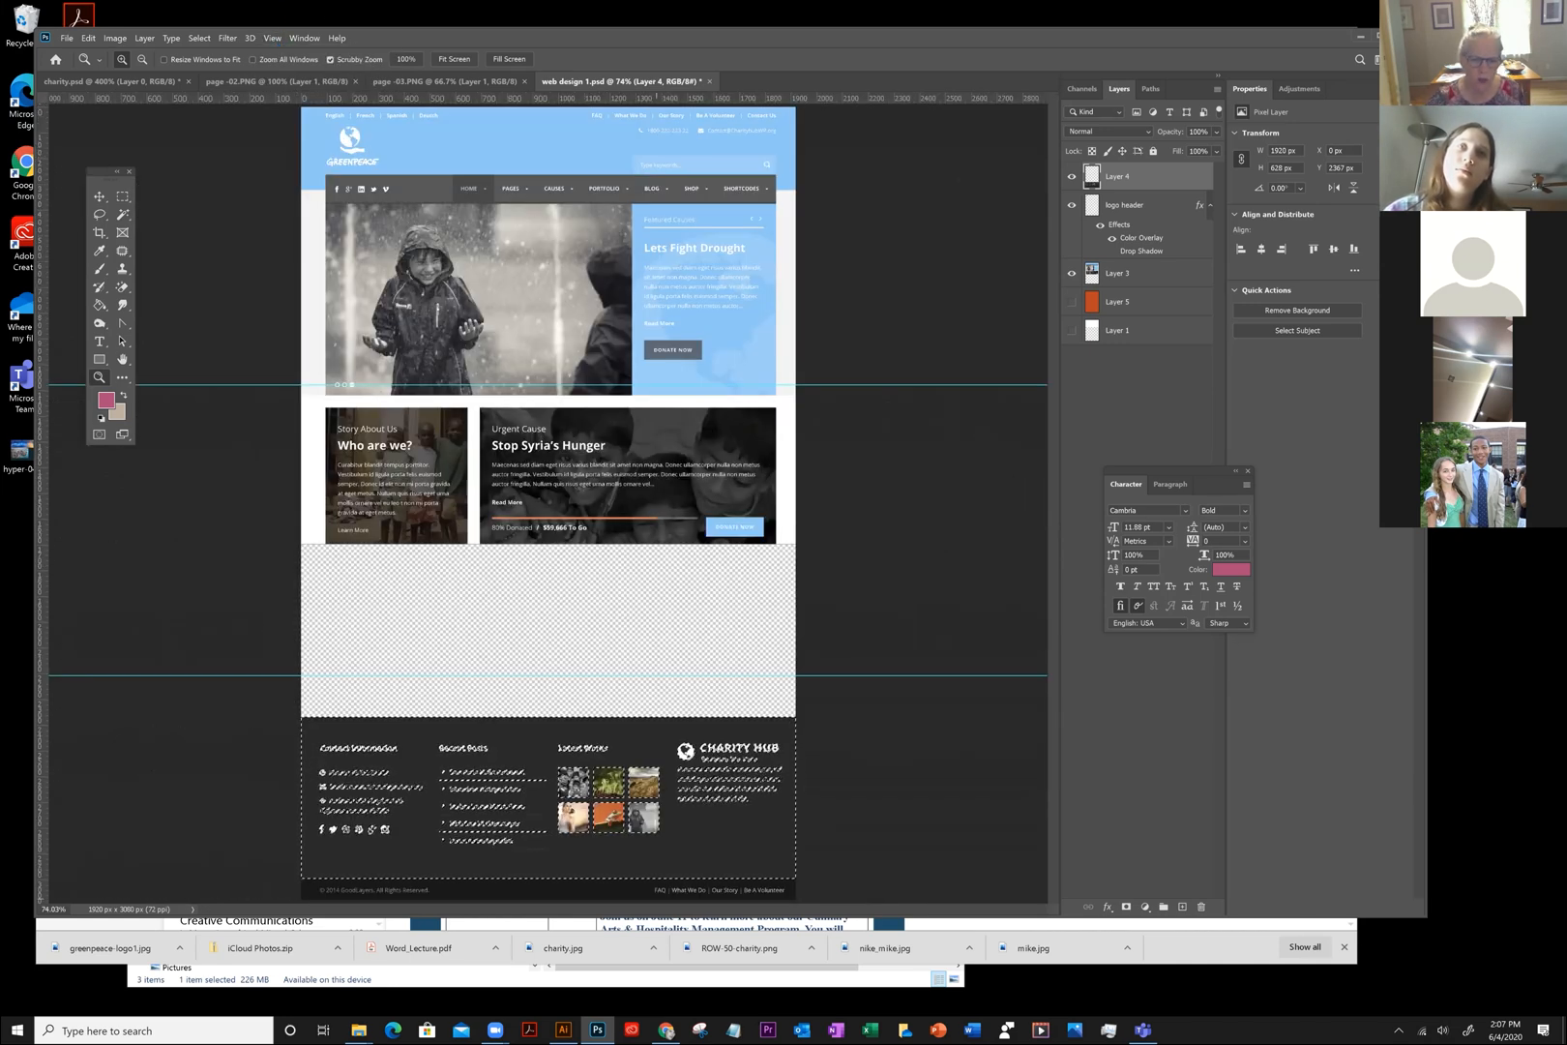
key("ctrl+d")
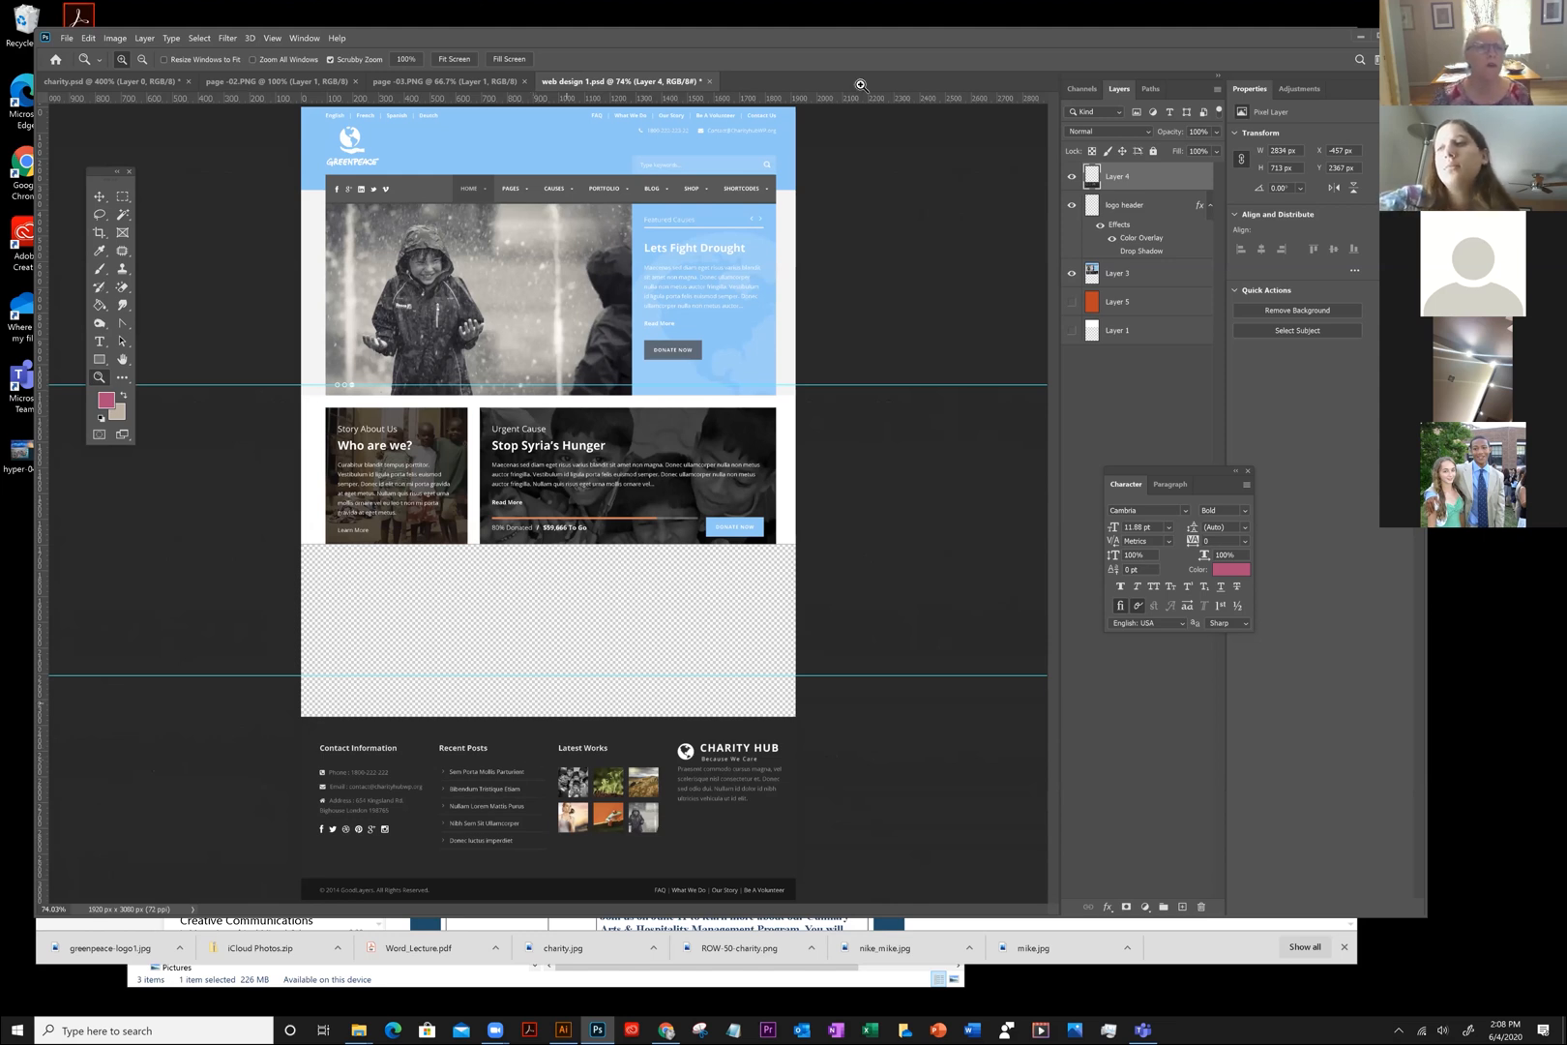
Float the page -03.PNG document in its own window and copy its layer into web design 1.psd
left_click(390, 84)
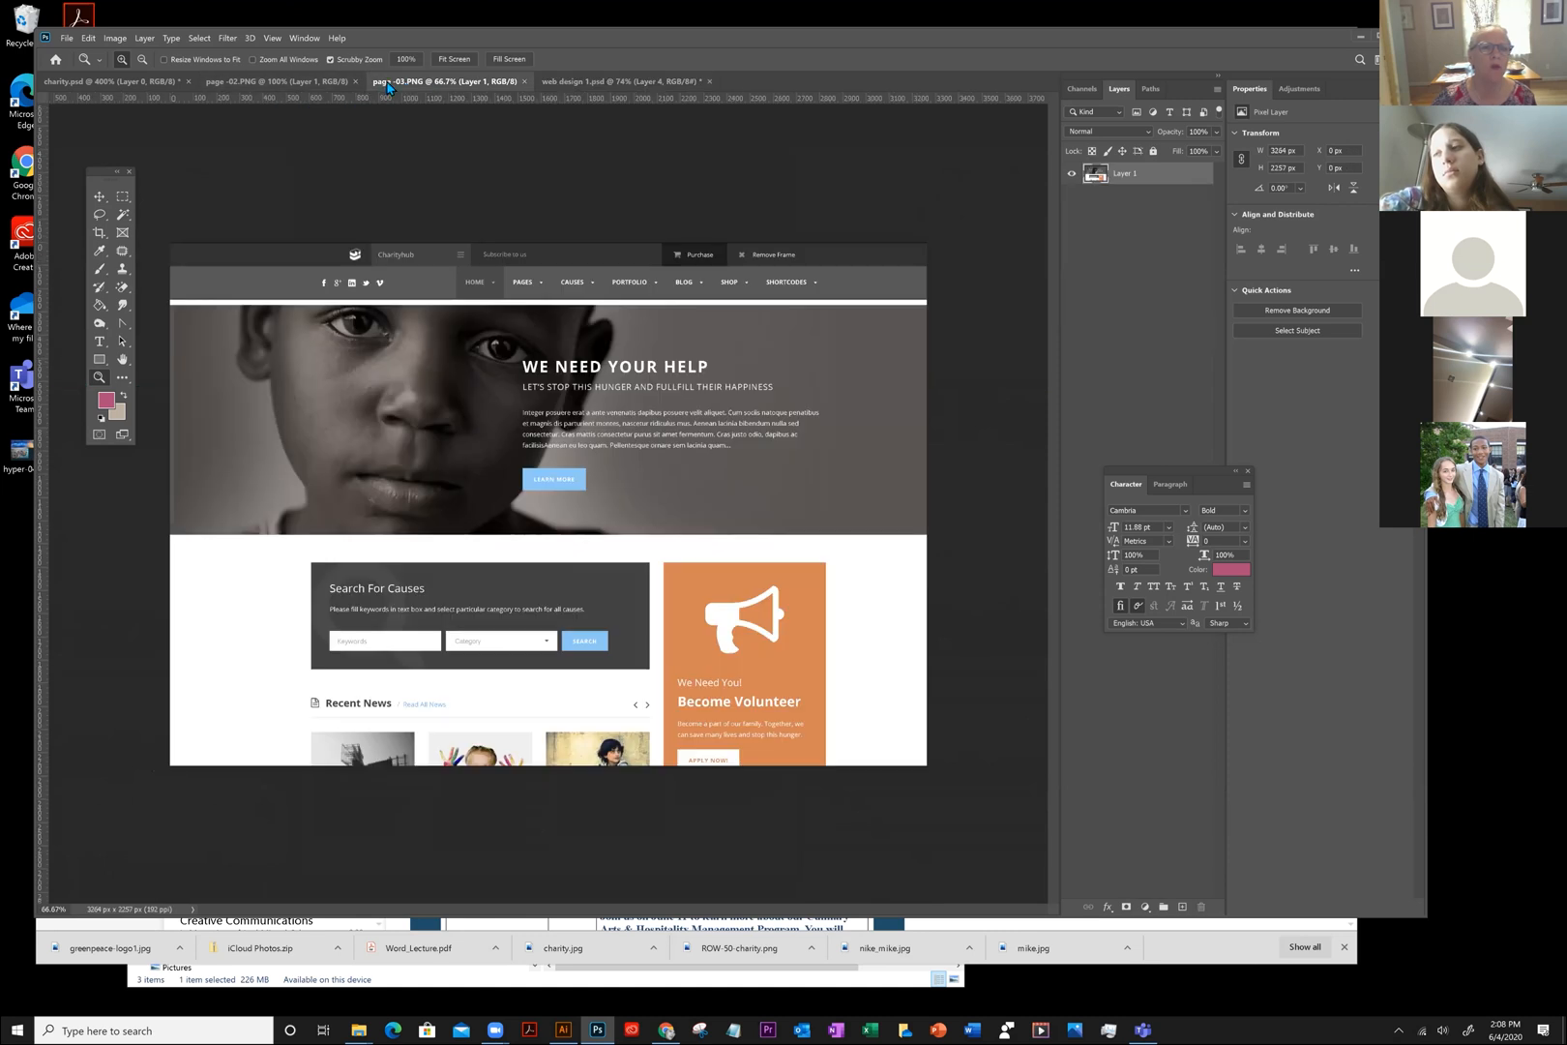
left_click_drag(386, 81, 1114, 324)
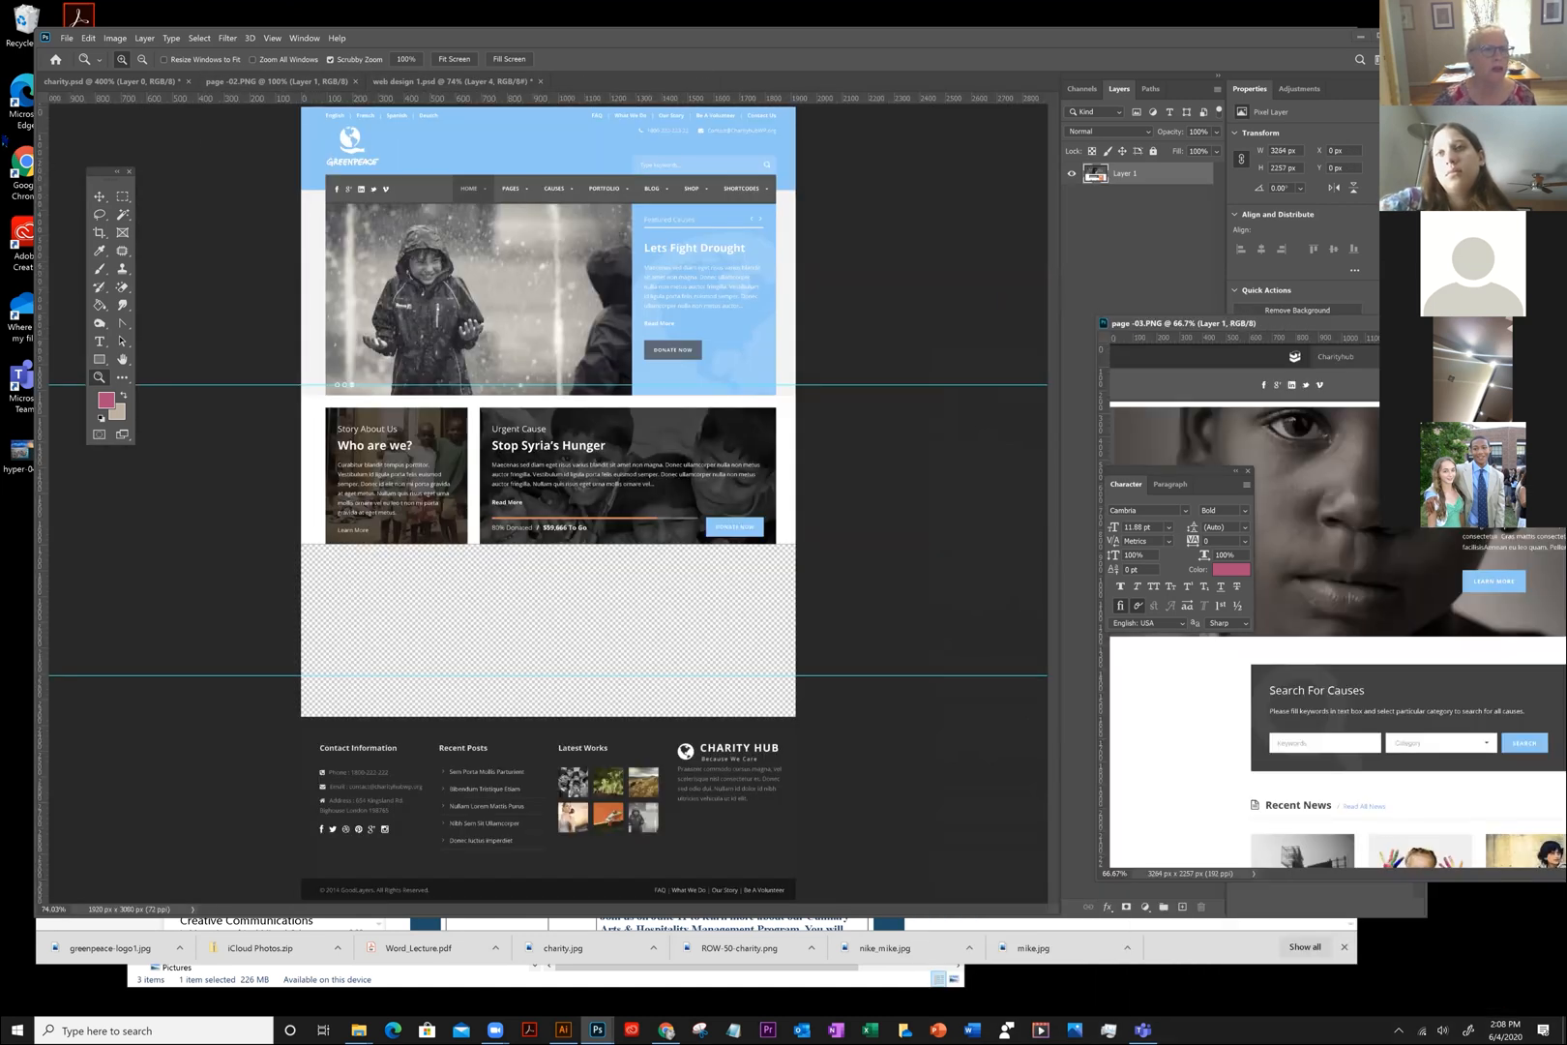
left_click(100, 198)
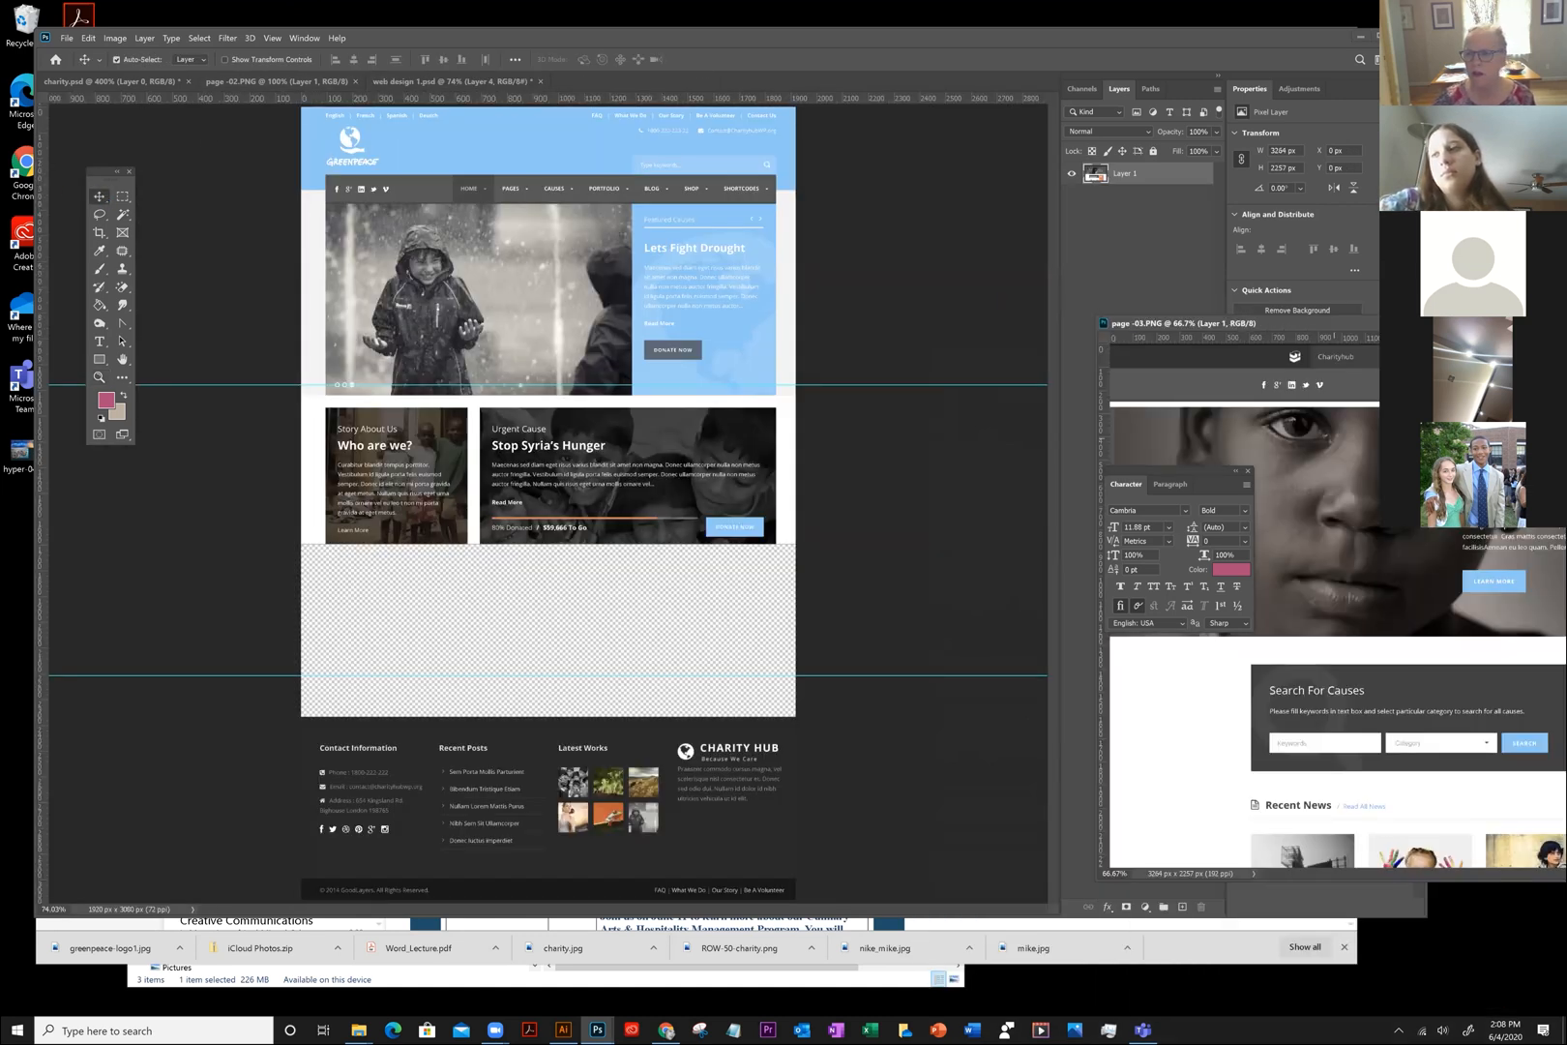
left_click_drag(571, 322, 461, 336)
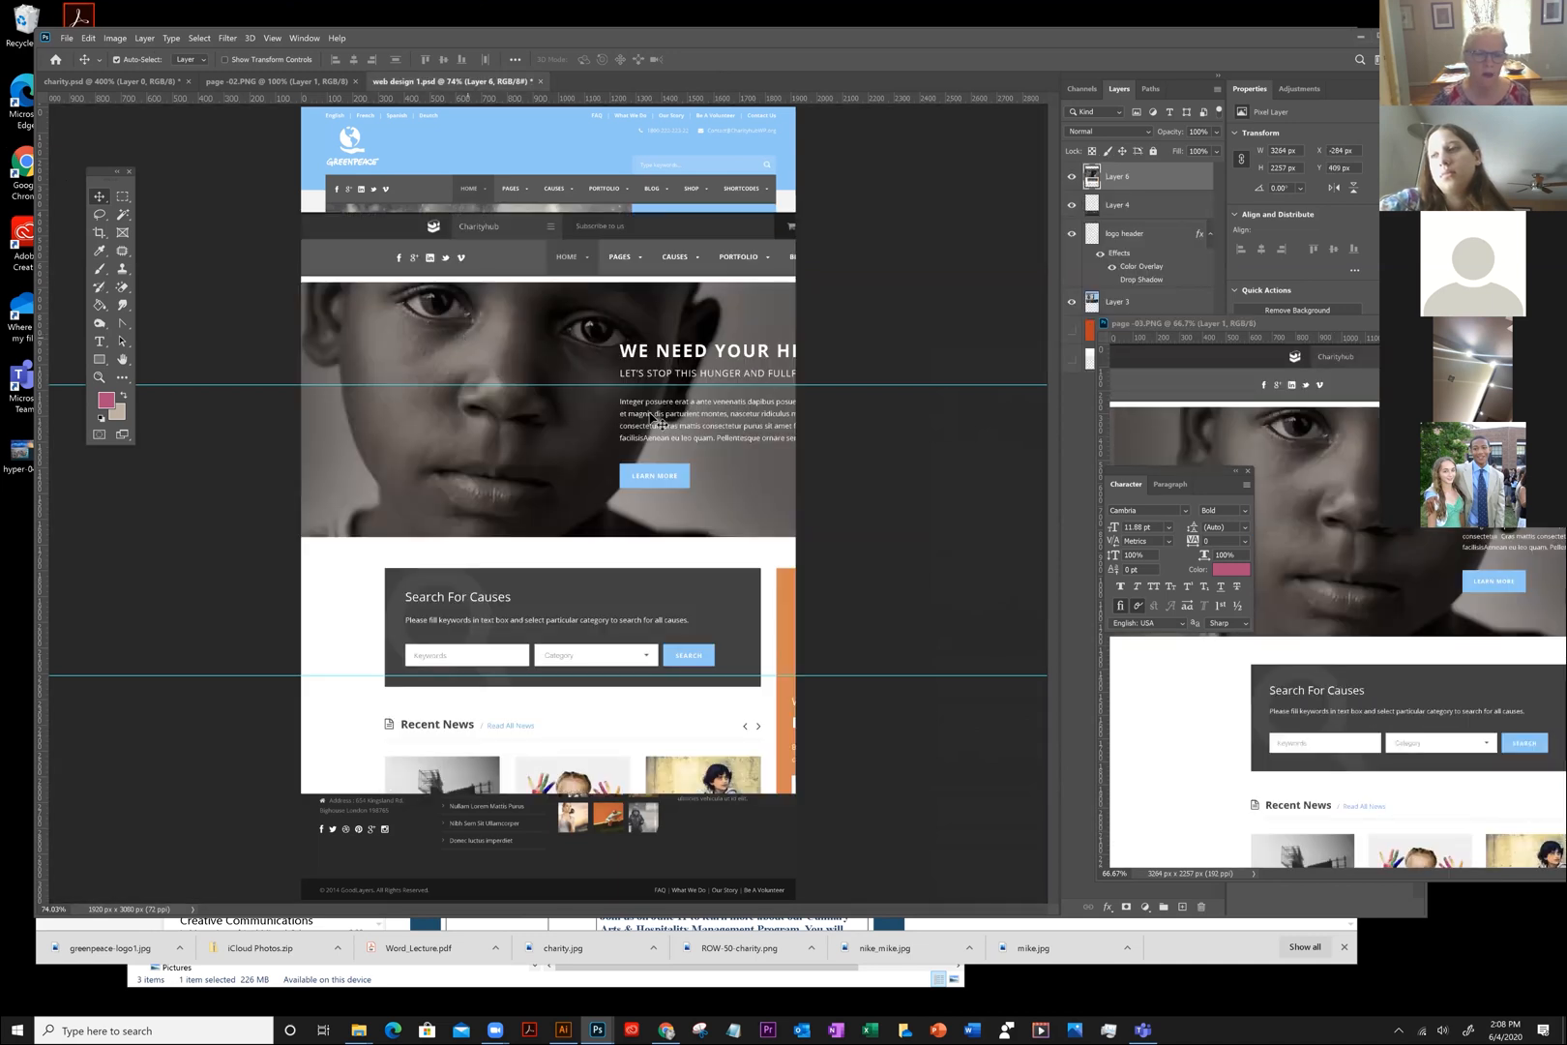
Scale the copied page layer to 53.71% and align it with the content column between the rain photo banner and the footer
key("ctrl+t")
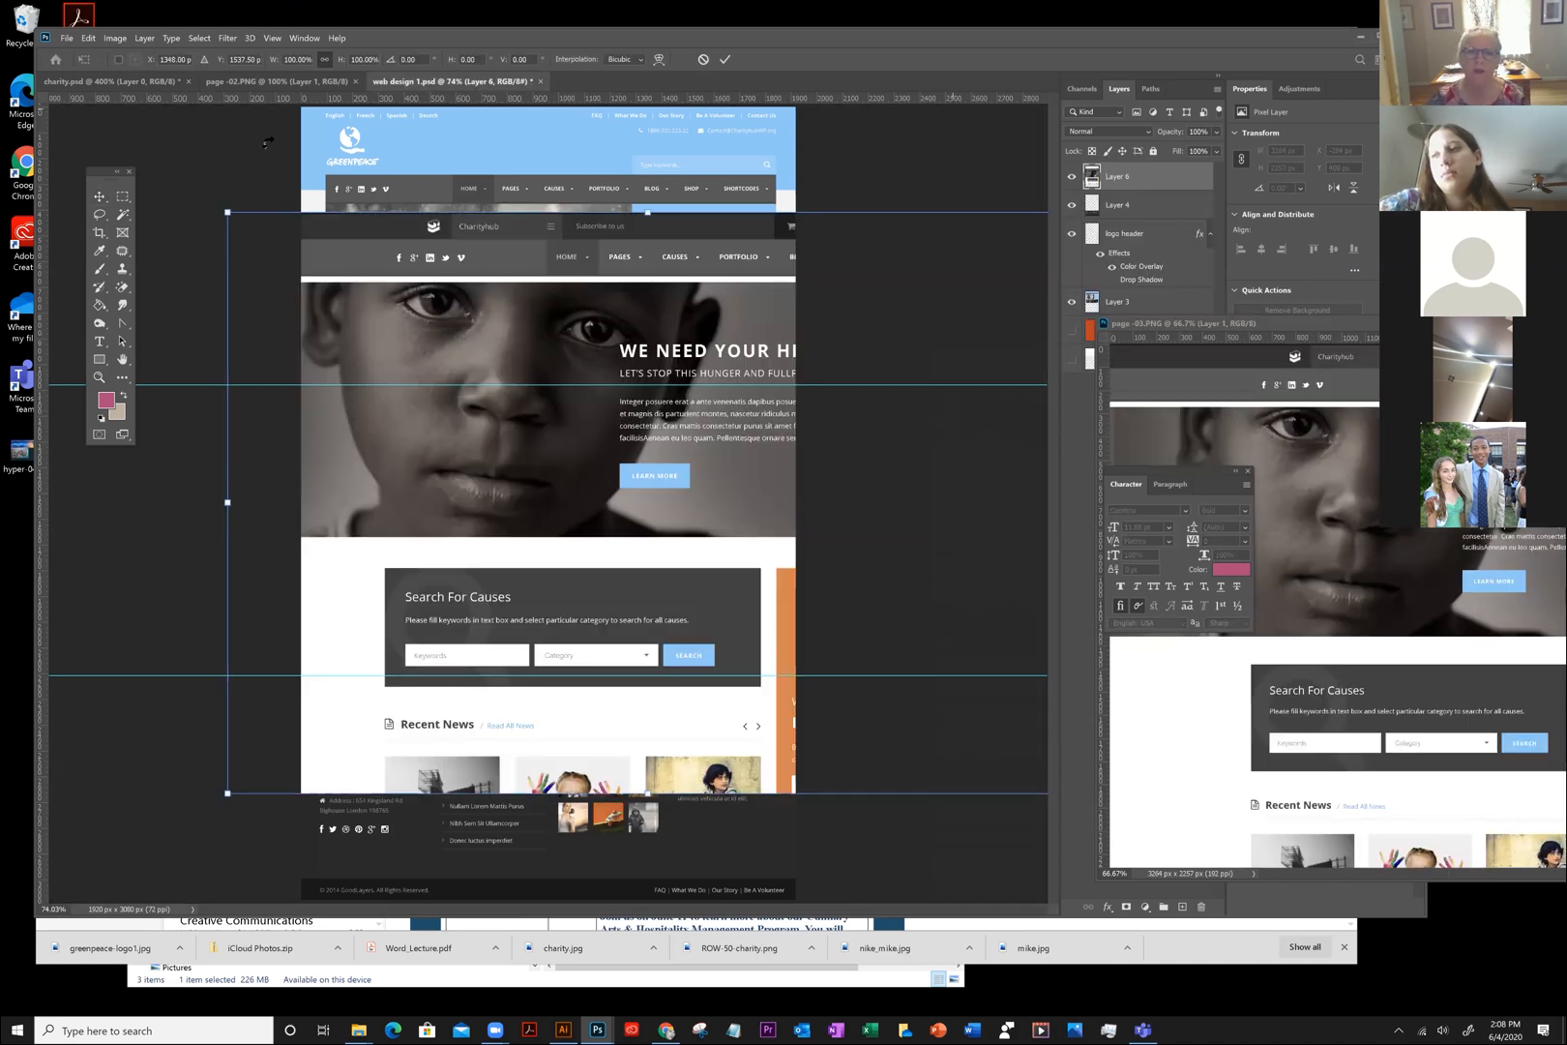
left_click_drag(401, 399, 462, 464)
left_click_drag(749, 587, 594, 486)
left_click_drag(915, 298, 798, 379)
left_click_drag(572, 533, 619, 525)
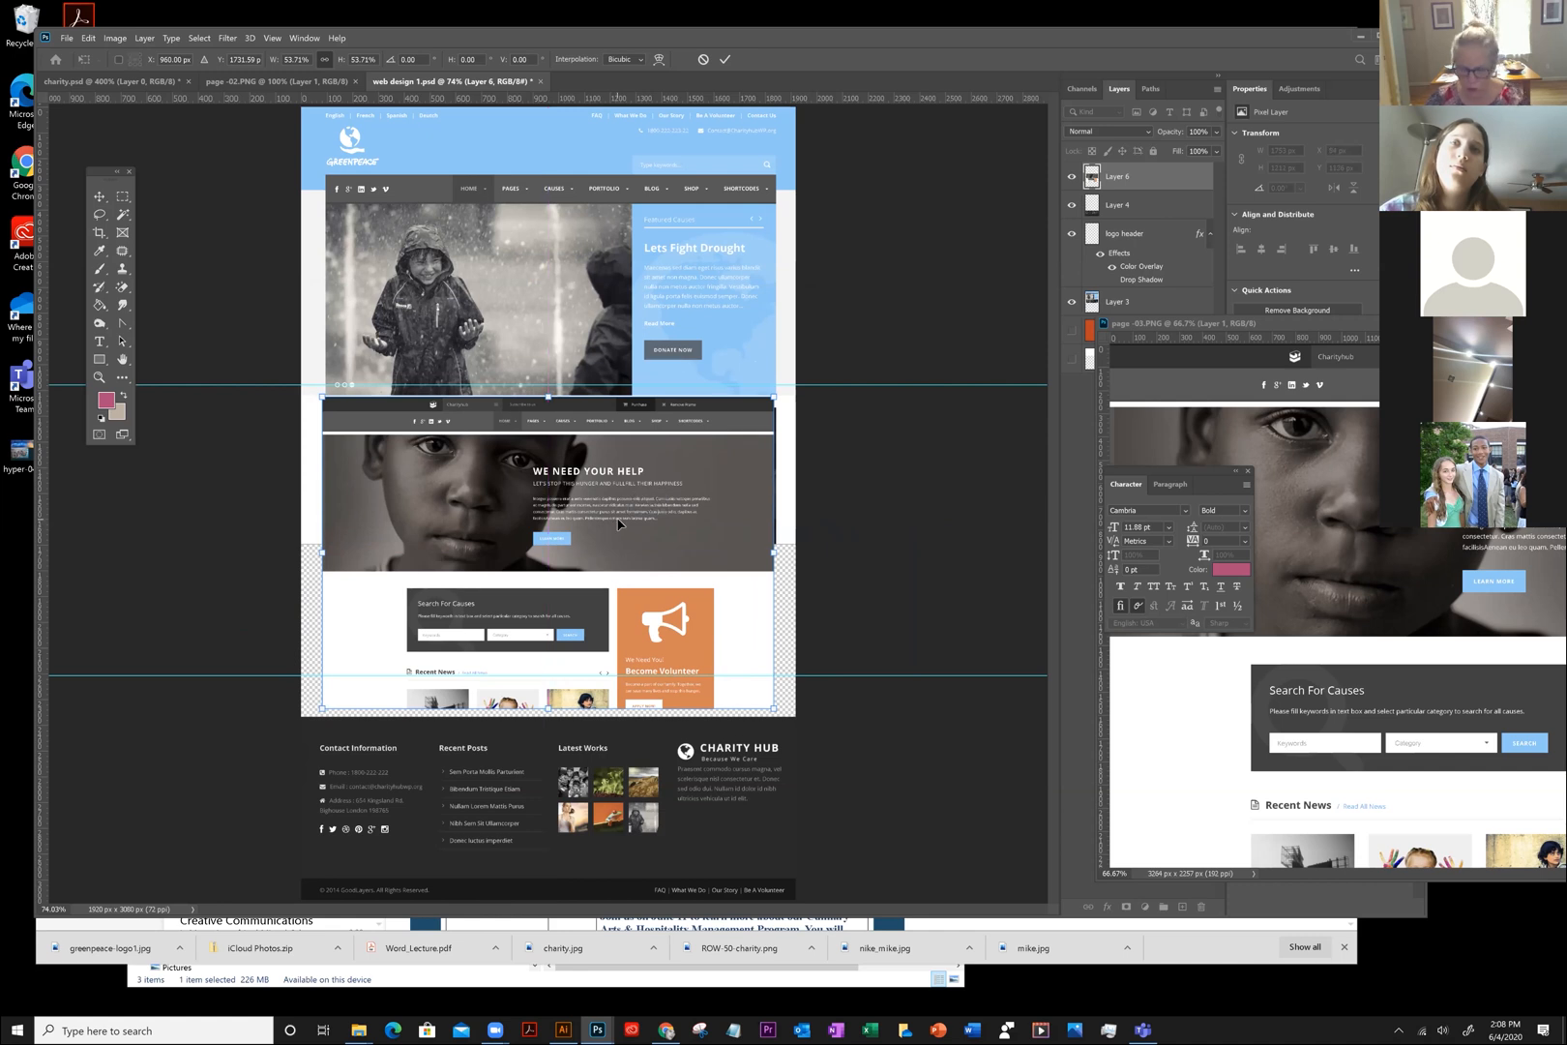
key("Right")
key("Right")
key("Right")
key("Right")
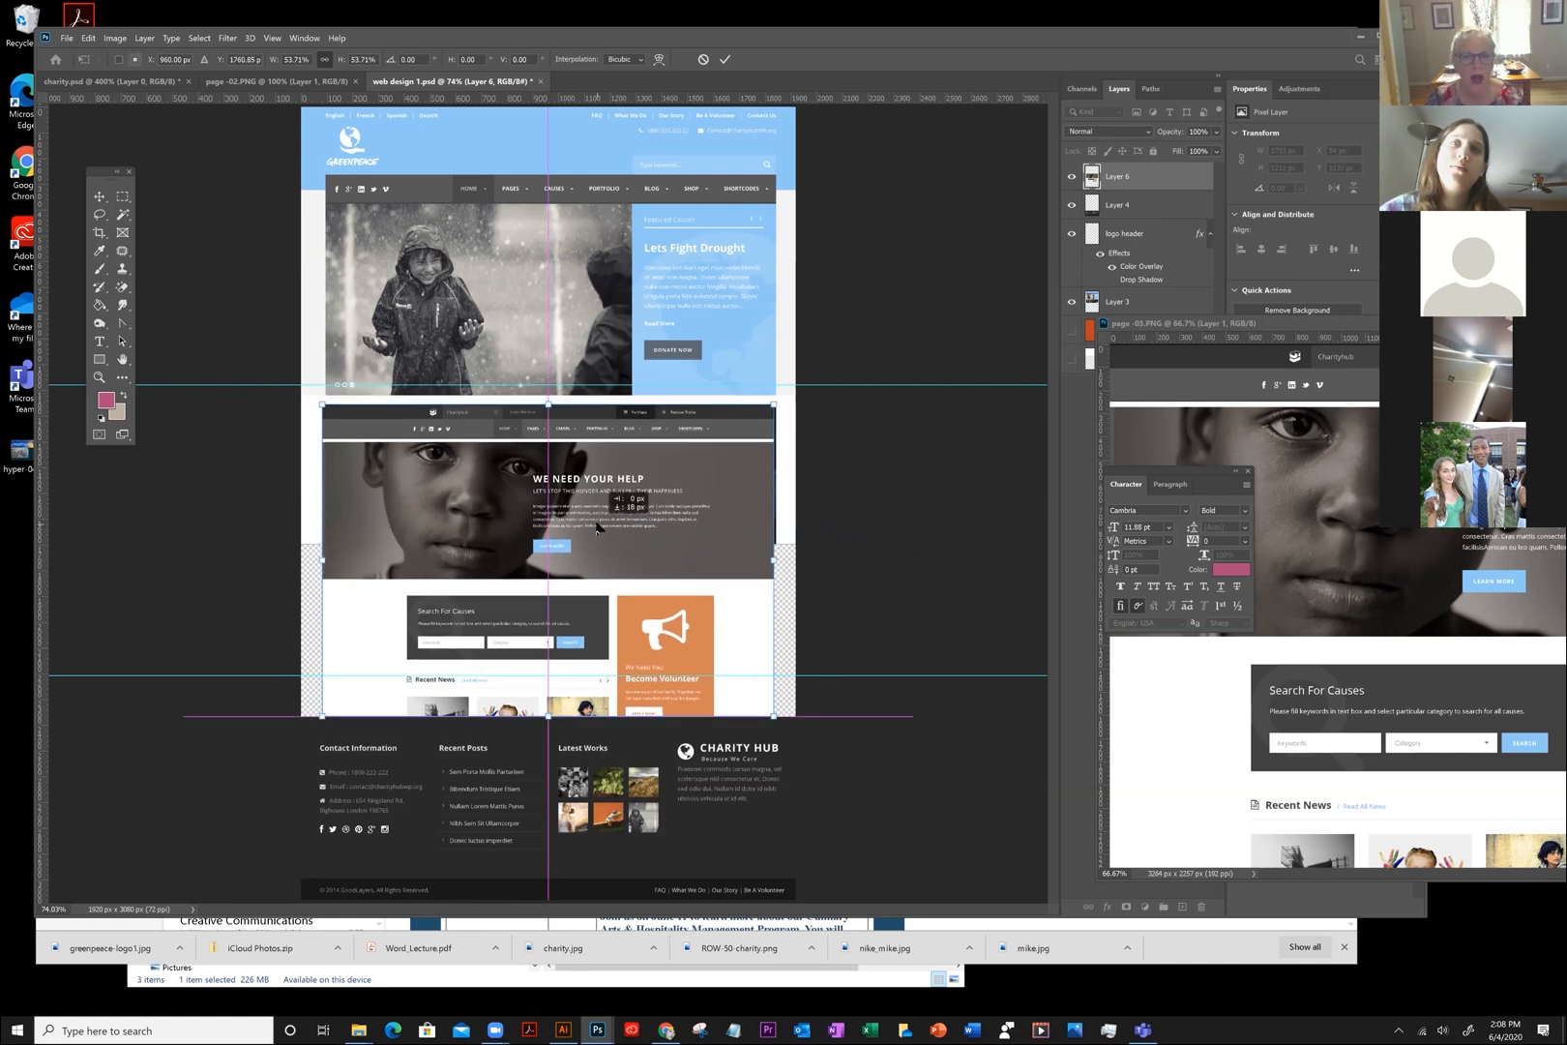
key("Up")
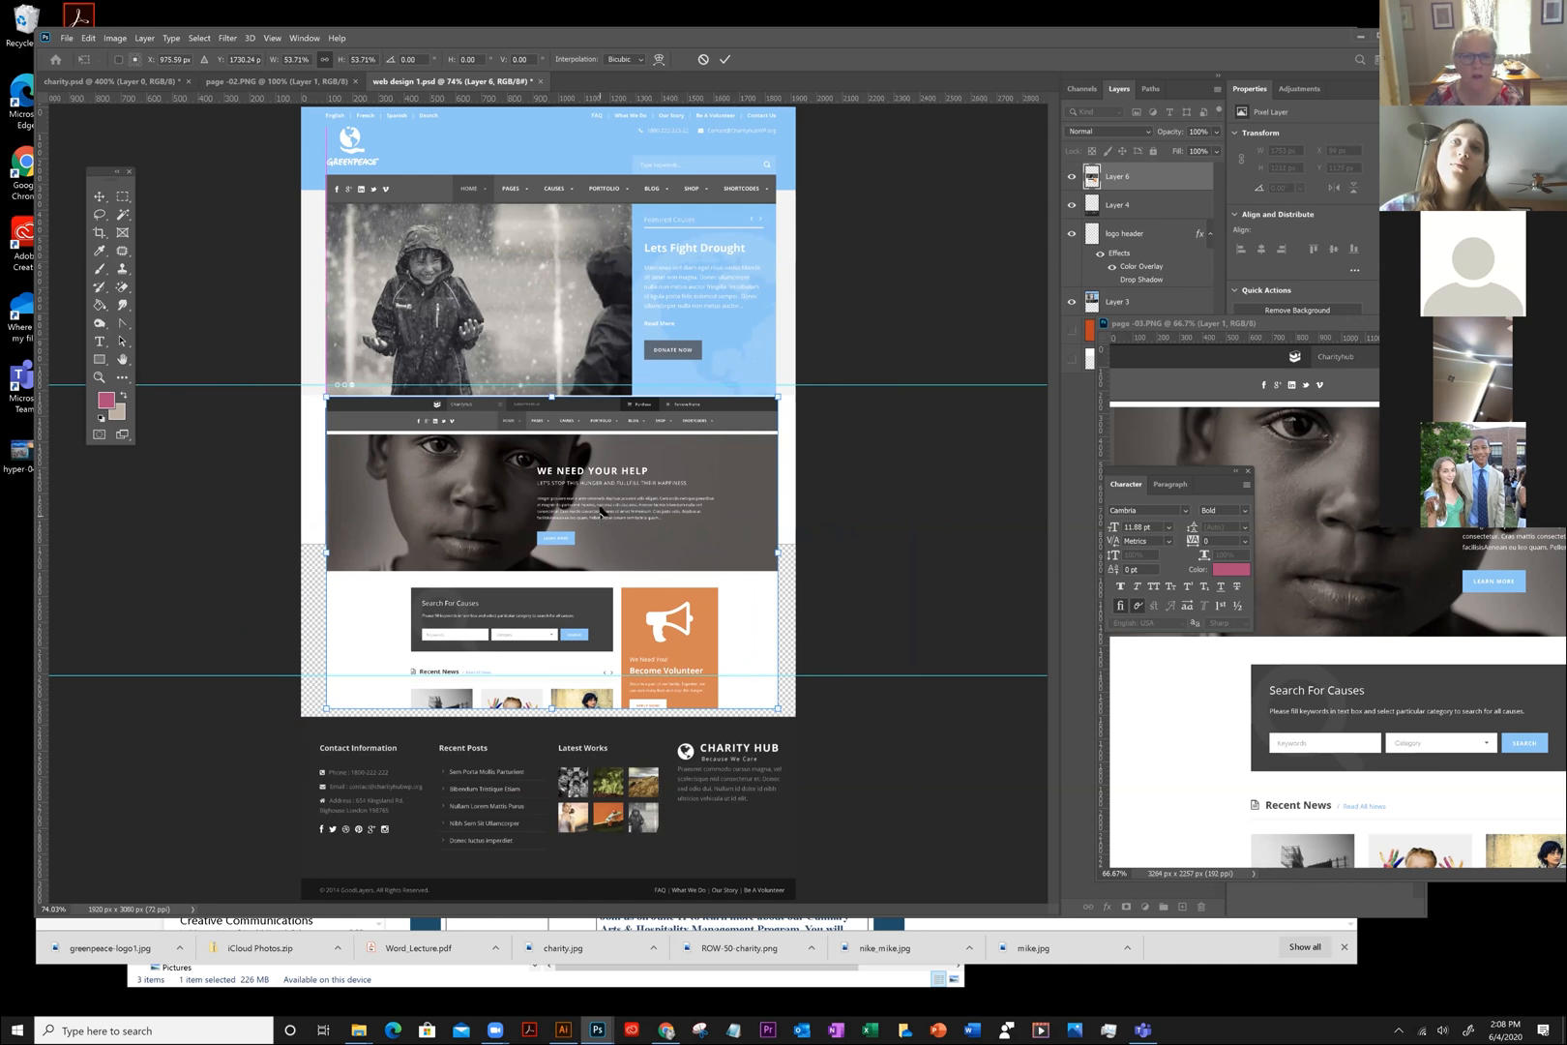
key("Return")
Delete the Recent News heading and its cropped thumbnails from Layer 6 with a rectangular selection
key("z")
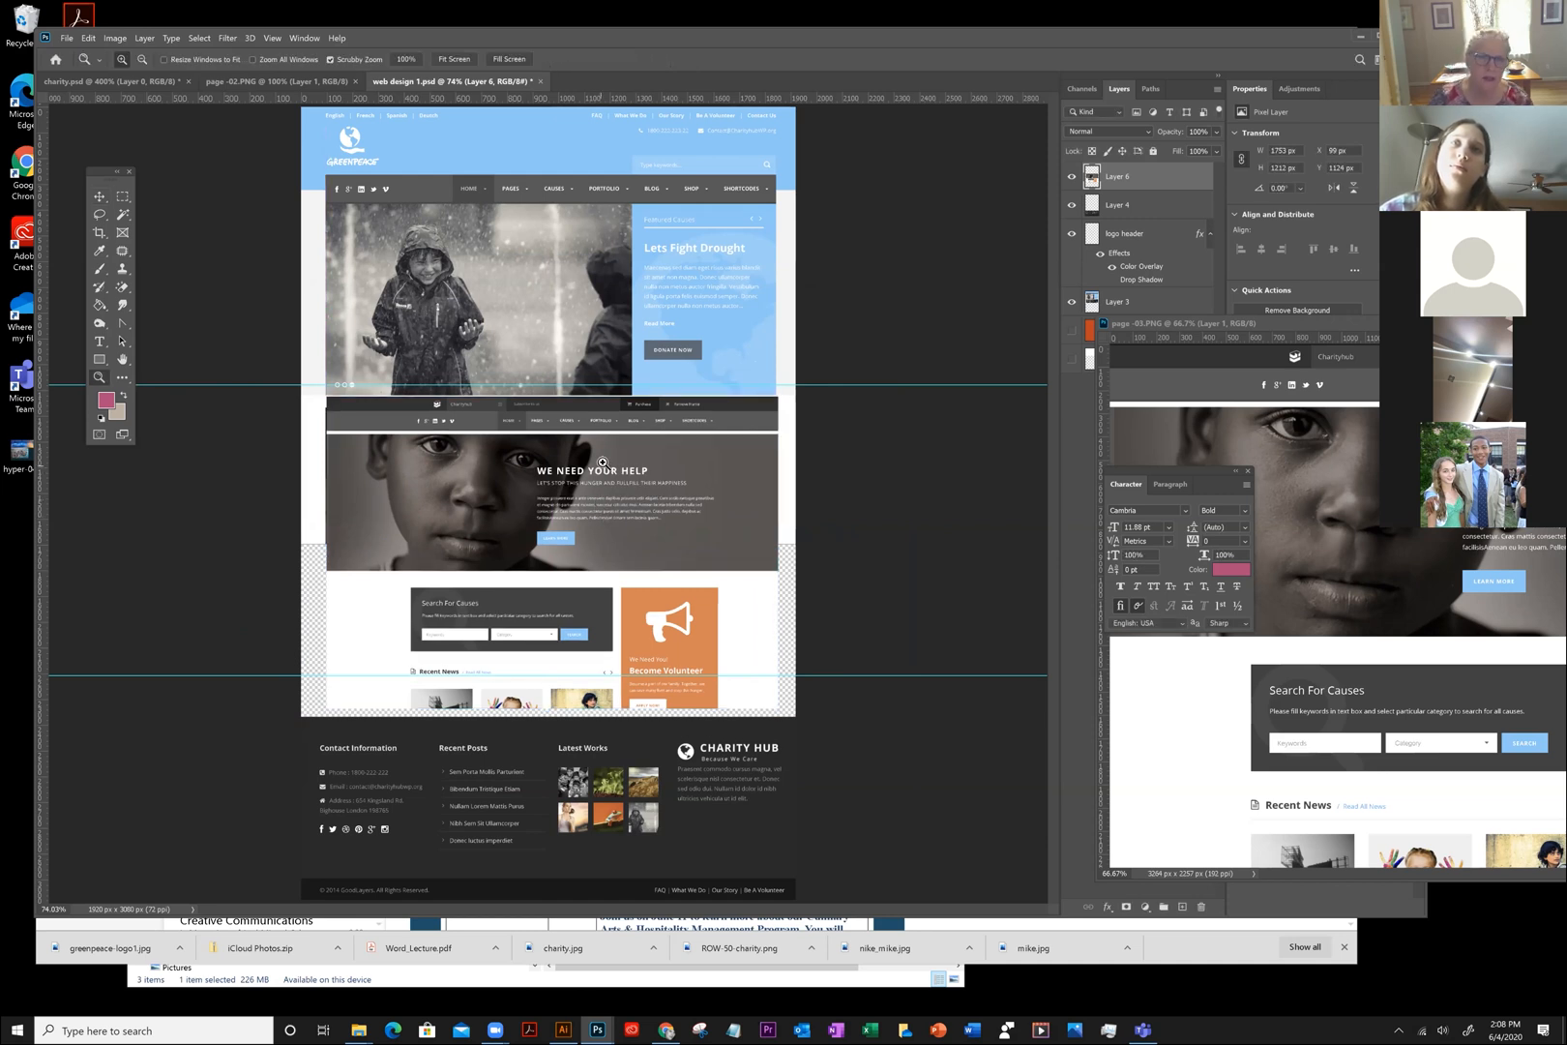
left_click(636, 531)
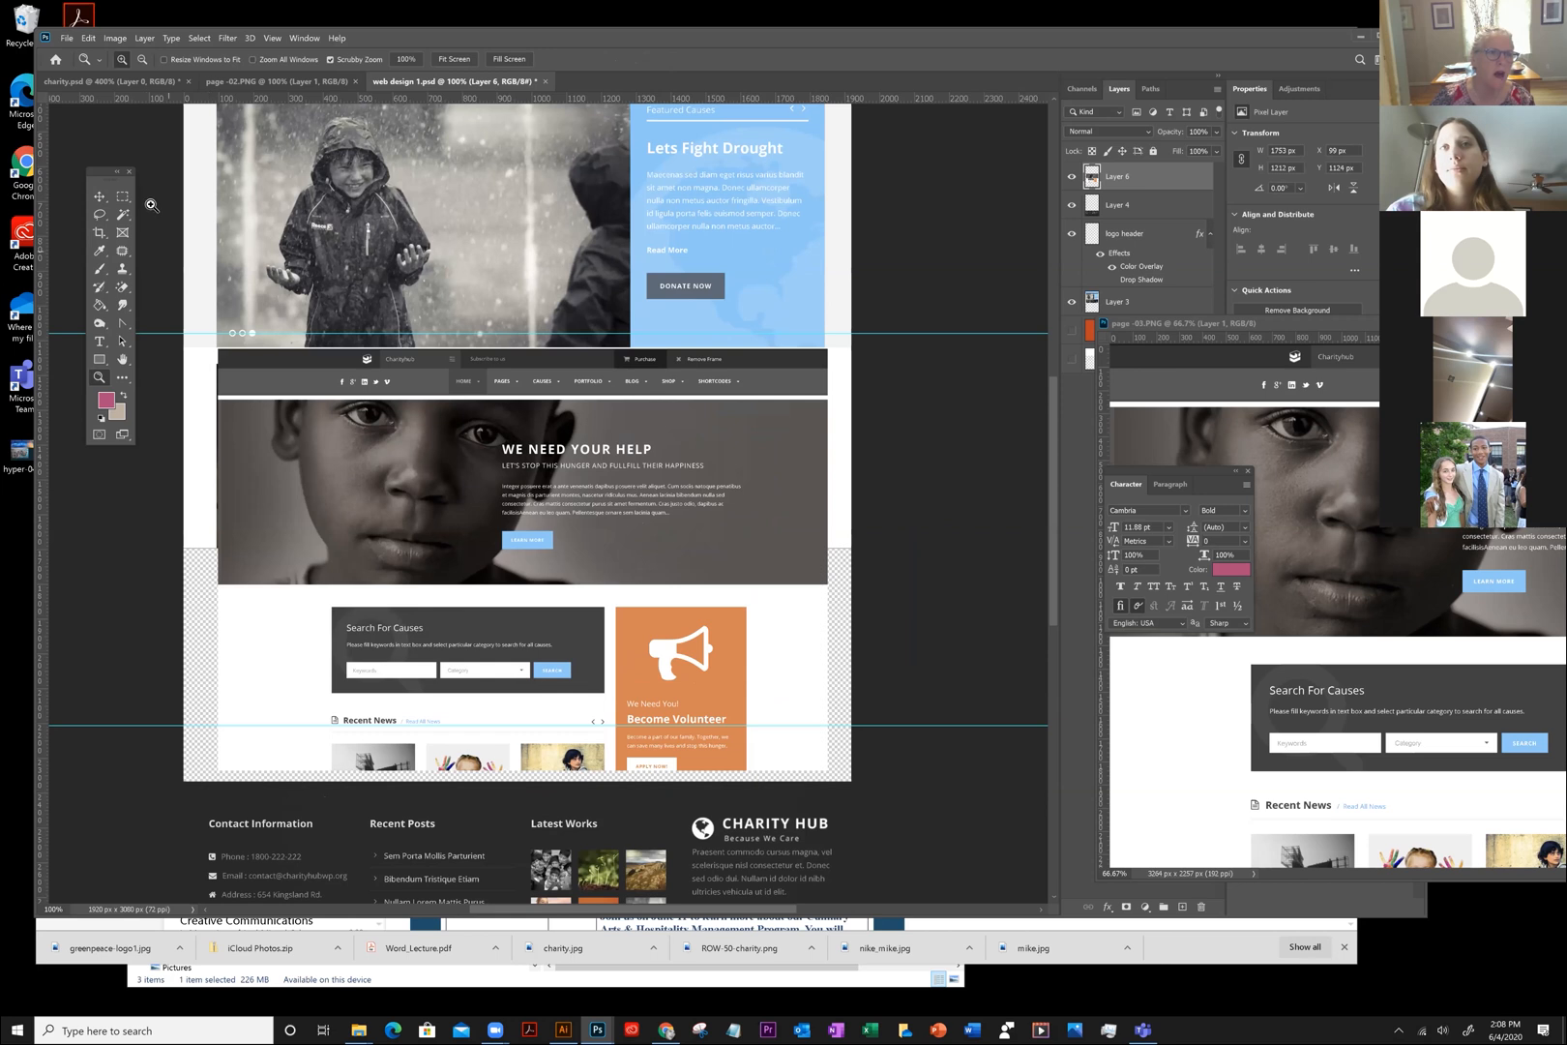
left_click(121, 197)
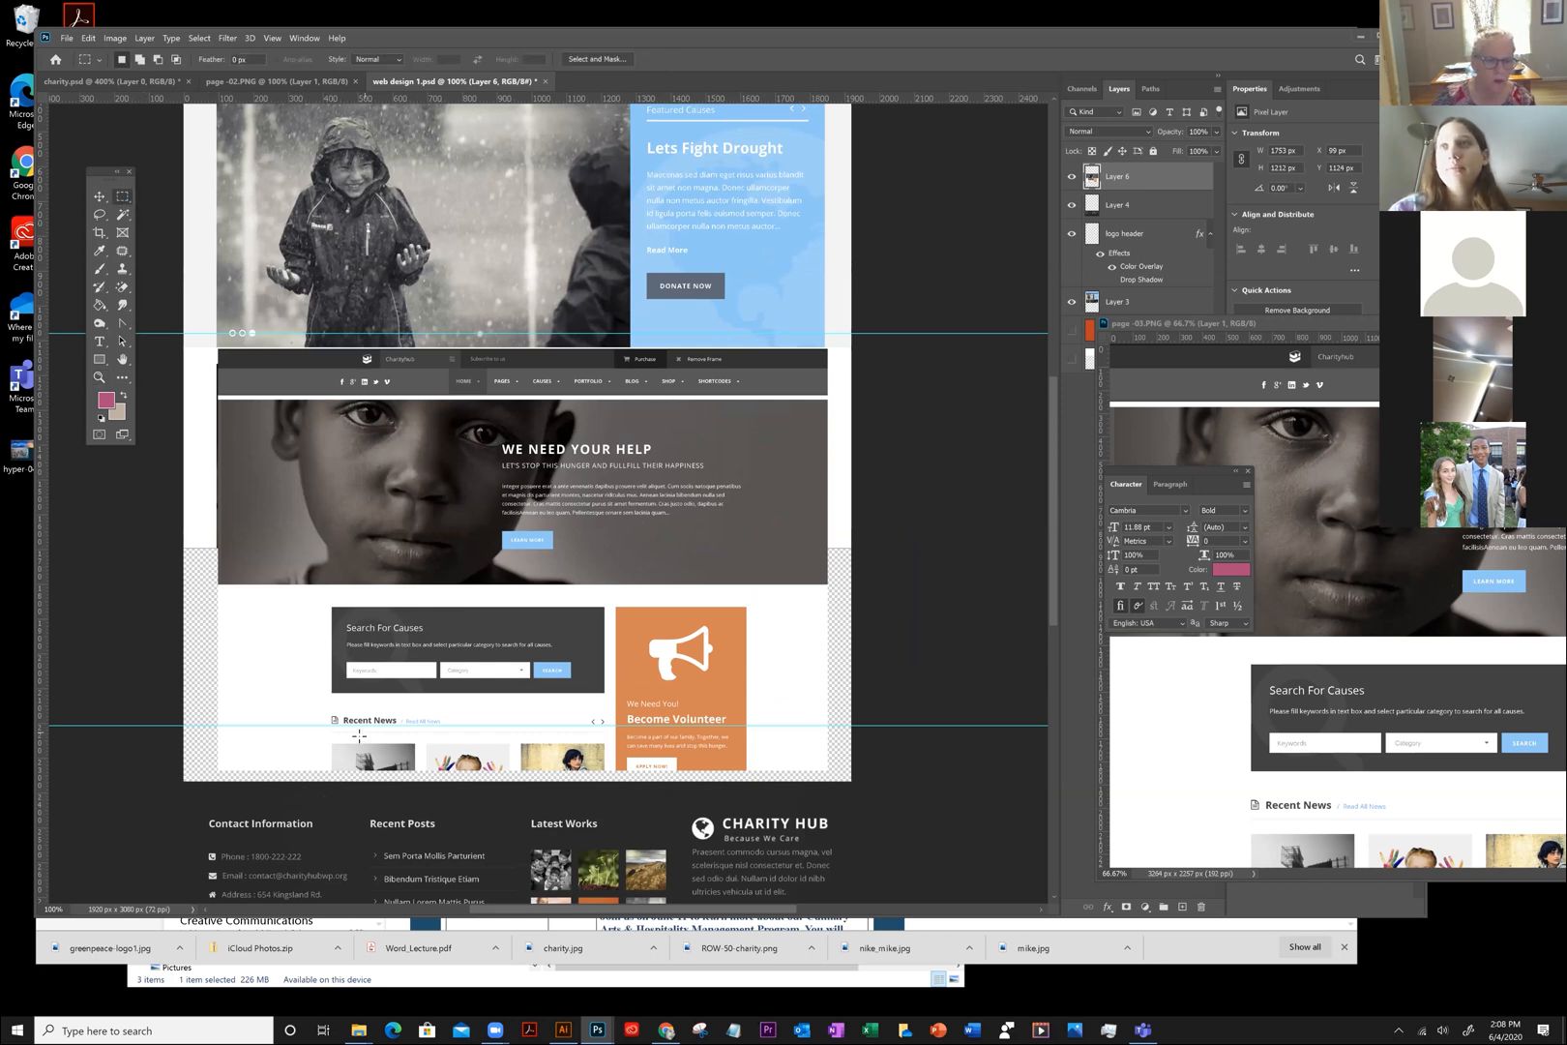
left_click_drag(300, 706, 613, 782)
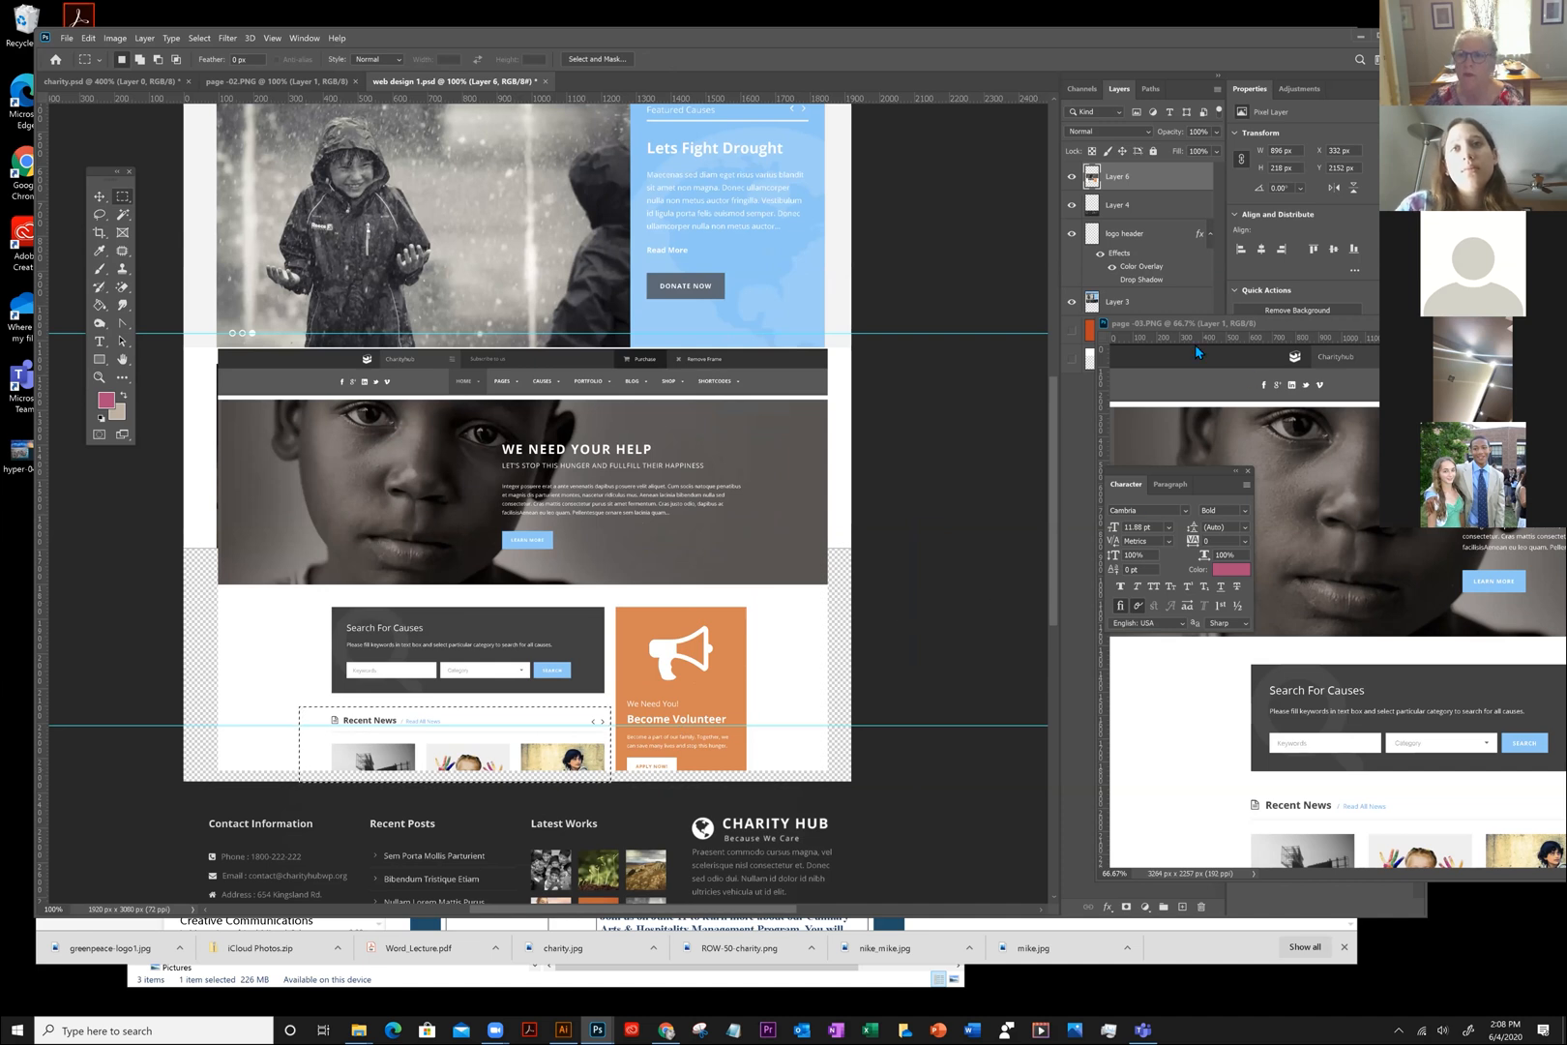
key("Delete")
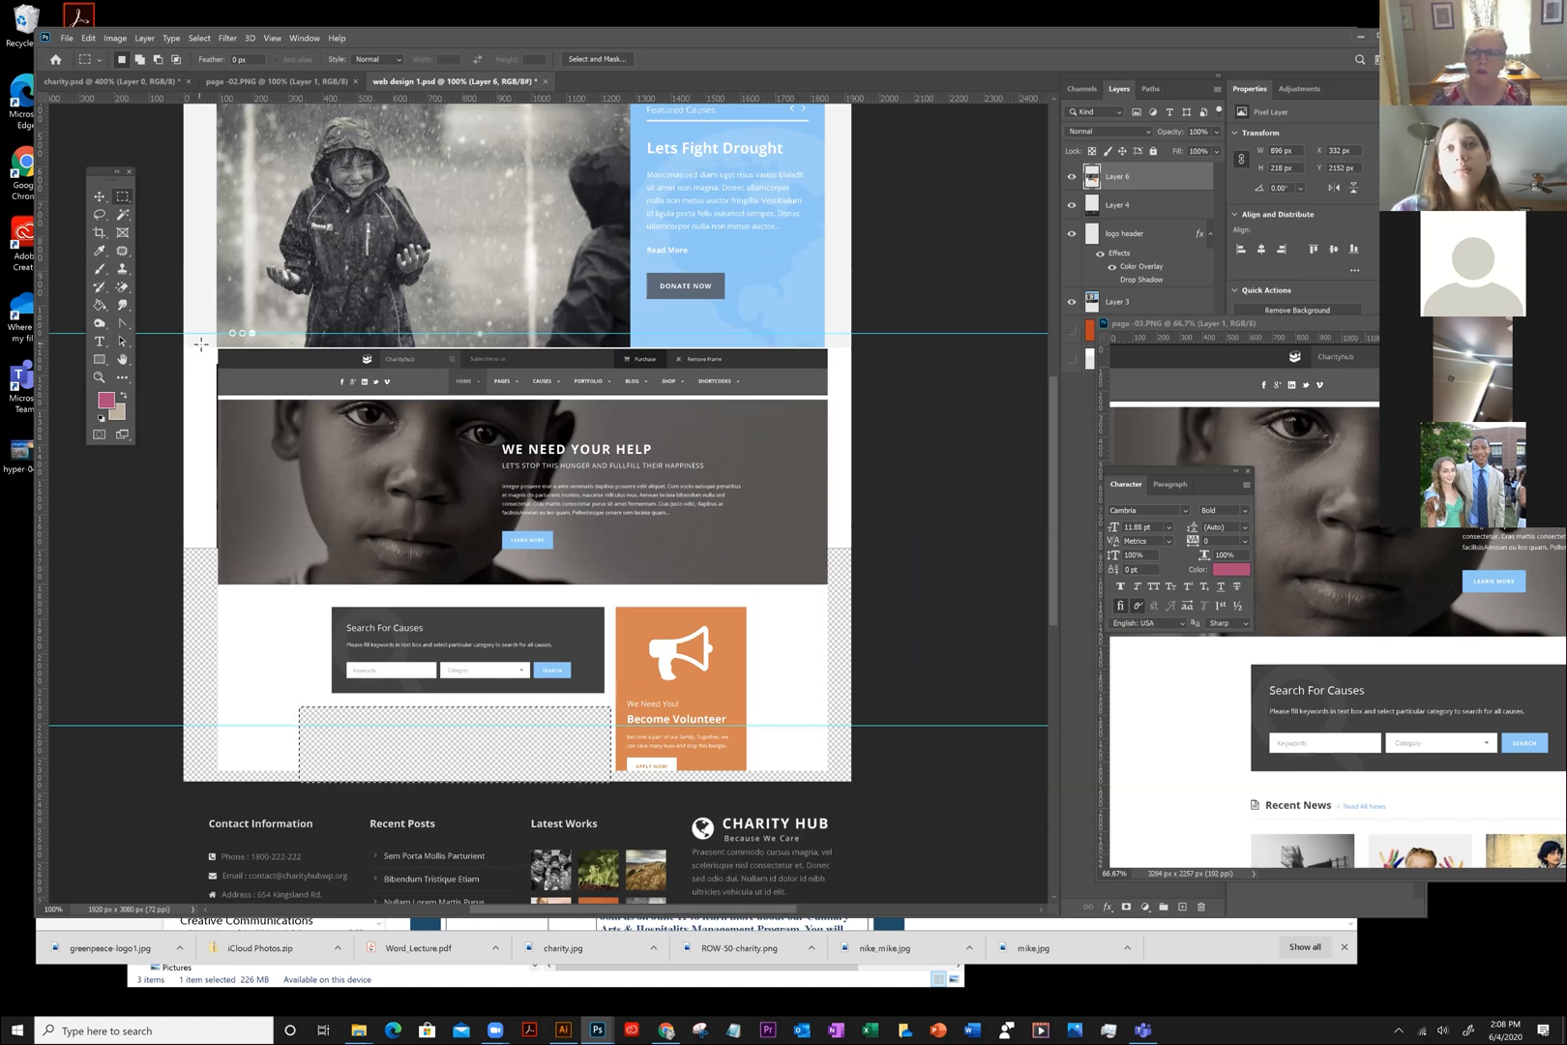
Delete the dark header and navigation strip along the upper edge of Layer 6, and clear the selection
left_click_drag(201, 348, 869, 396)
key("Delete")
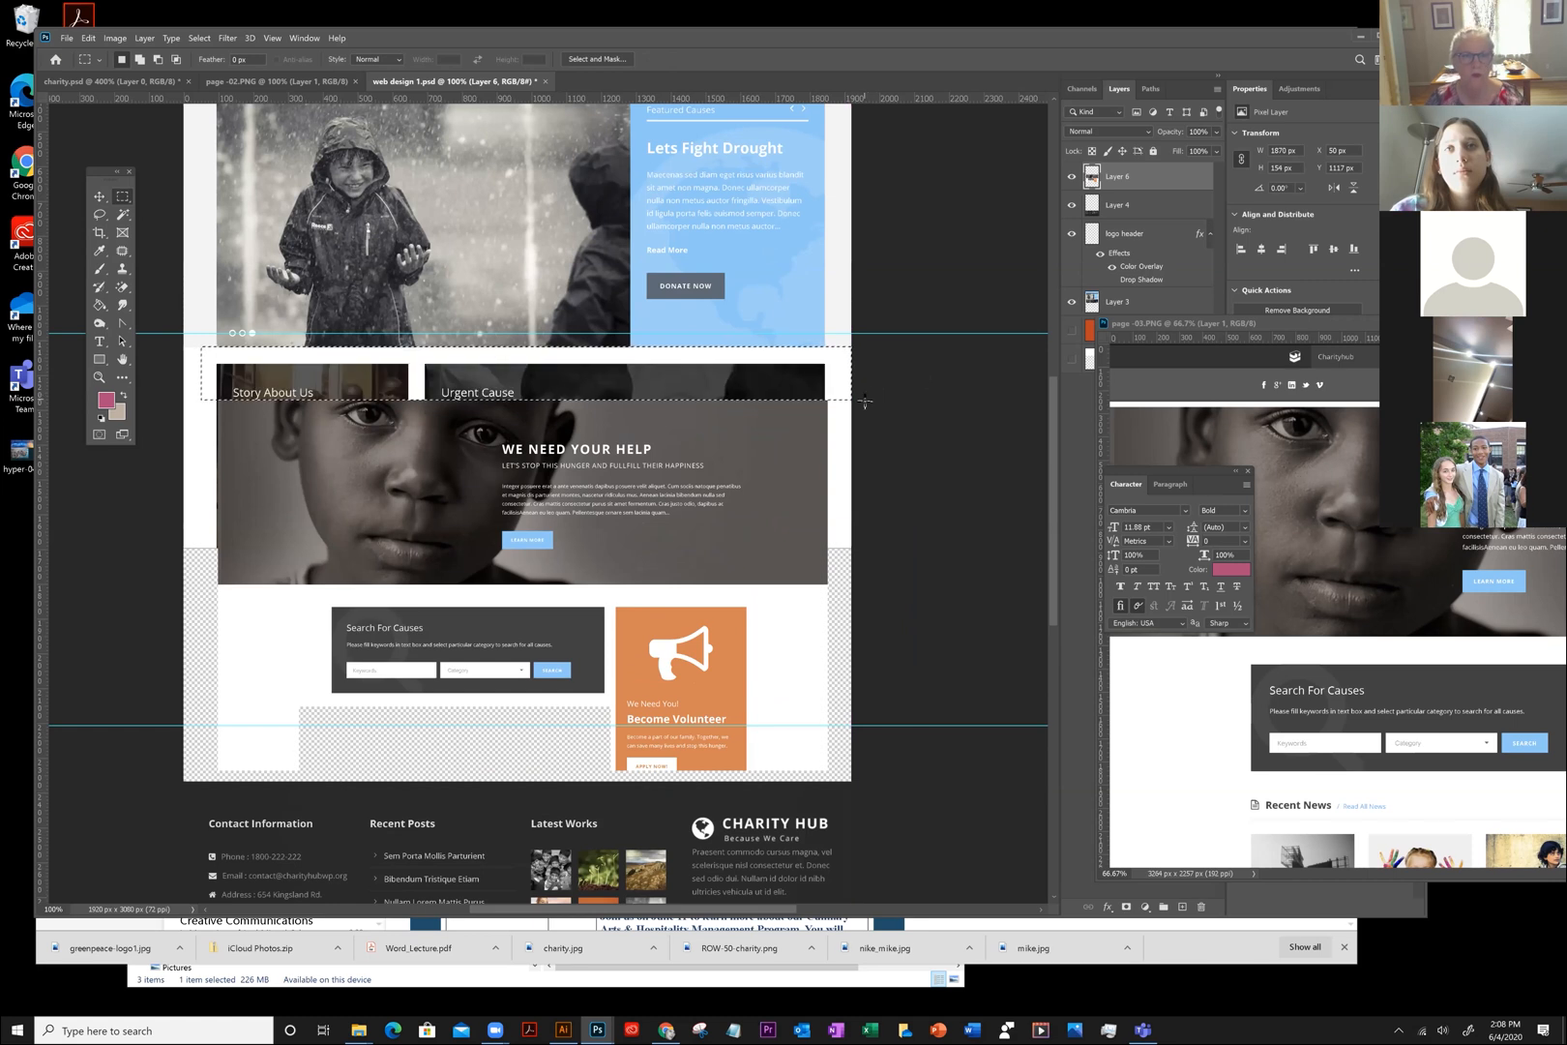
left_click(989, 262)
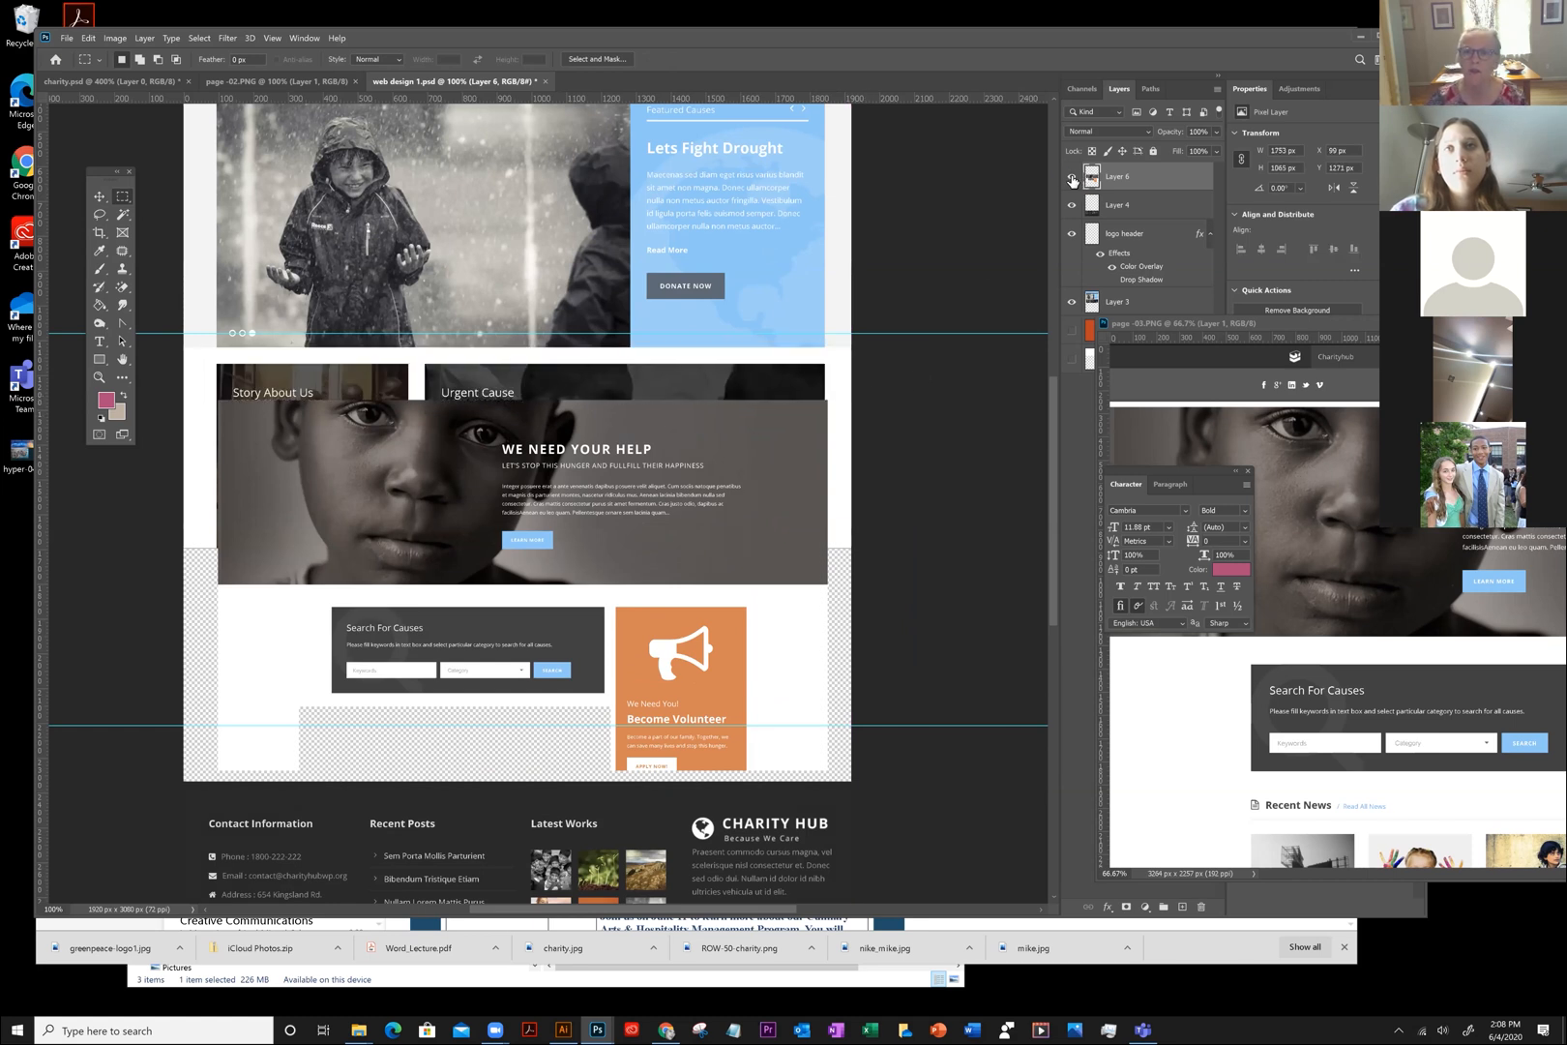
Hide Layer 6, delete the Story About Us and Urgent Cause section from Layer 3, and deselect
left_click(1072, 178)
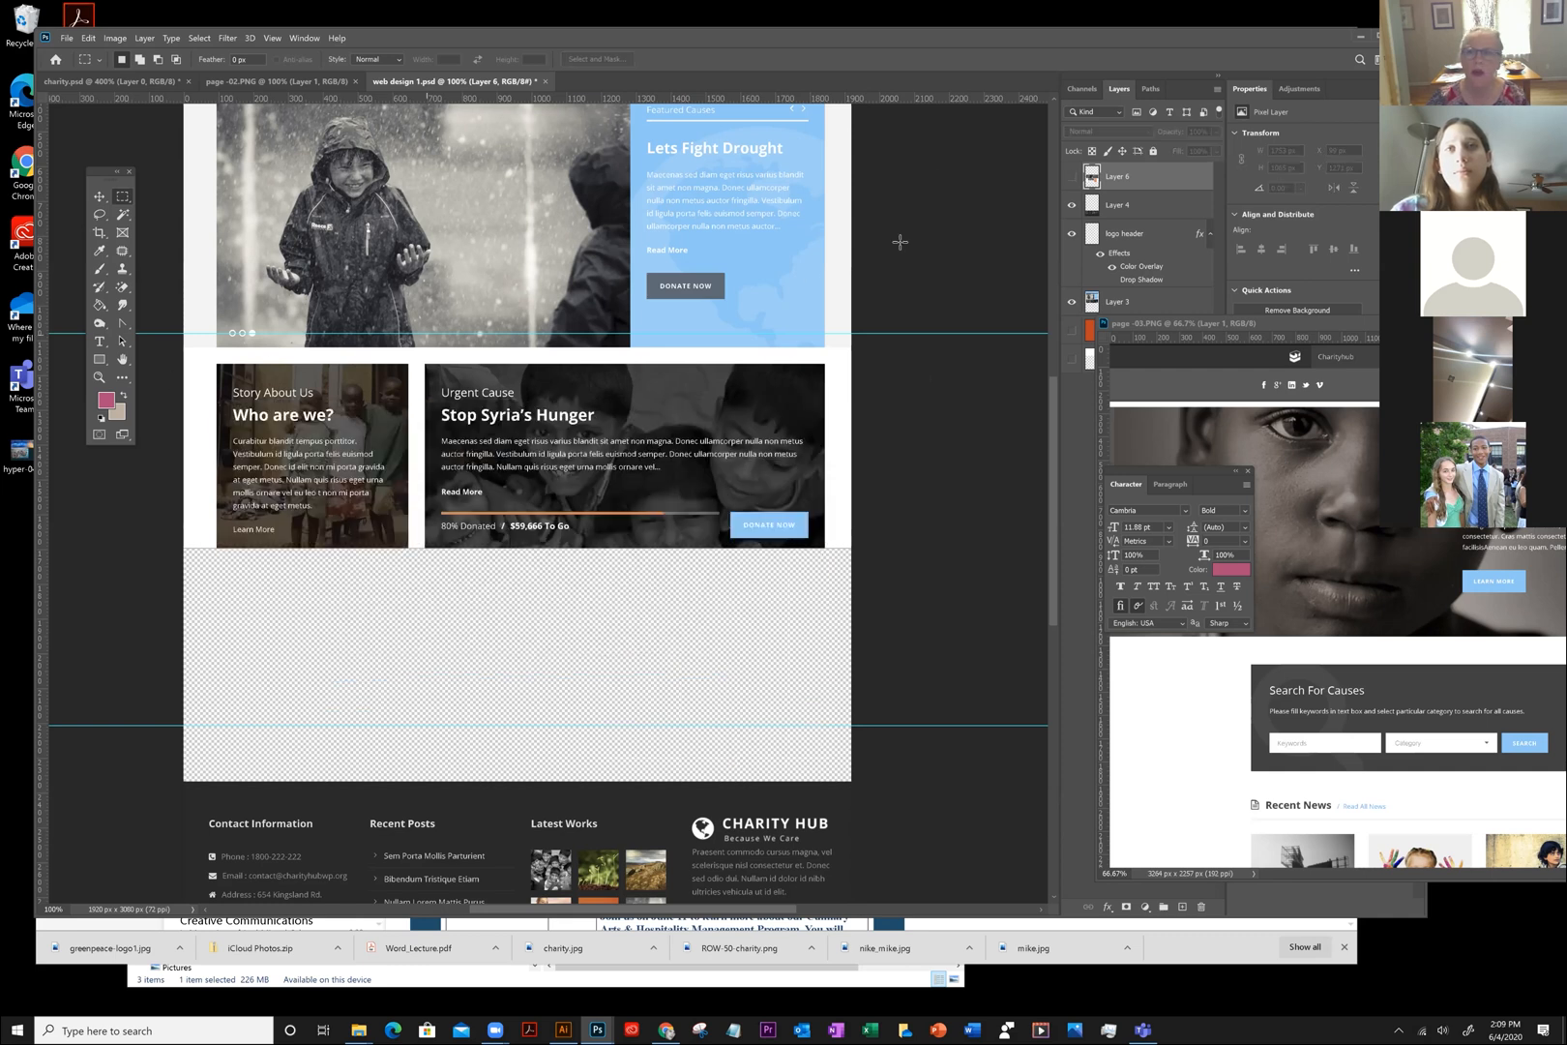
left_click(1125, 303)
left_click_drag(176, 348, 937, 637)
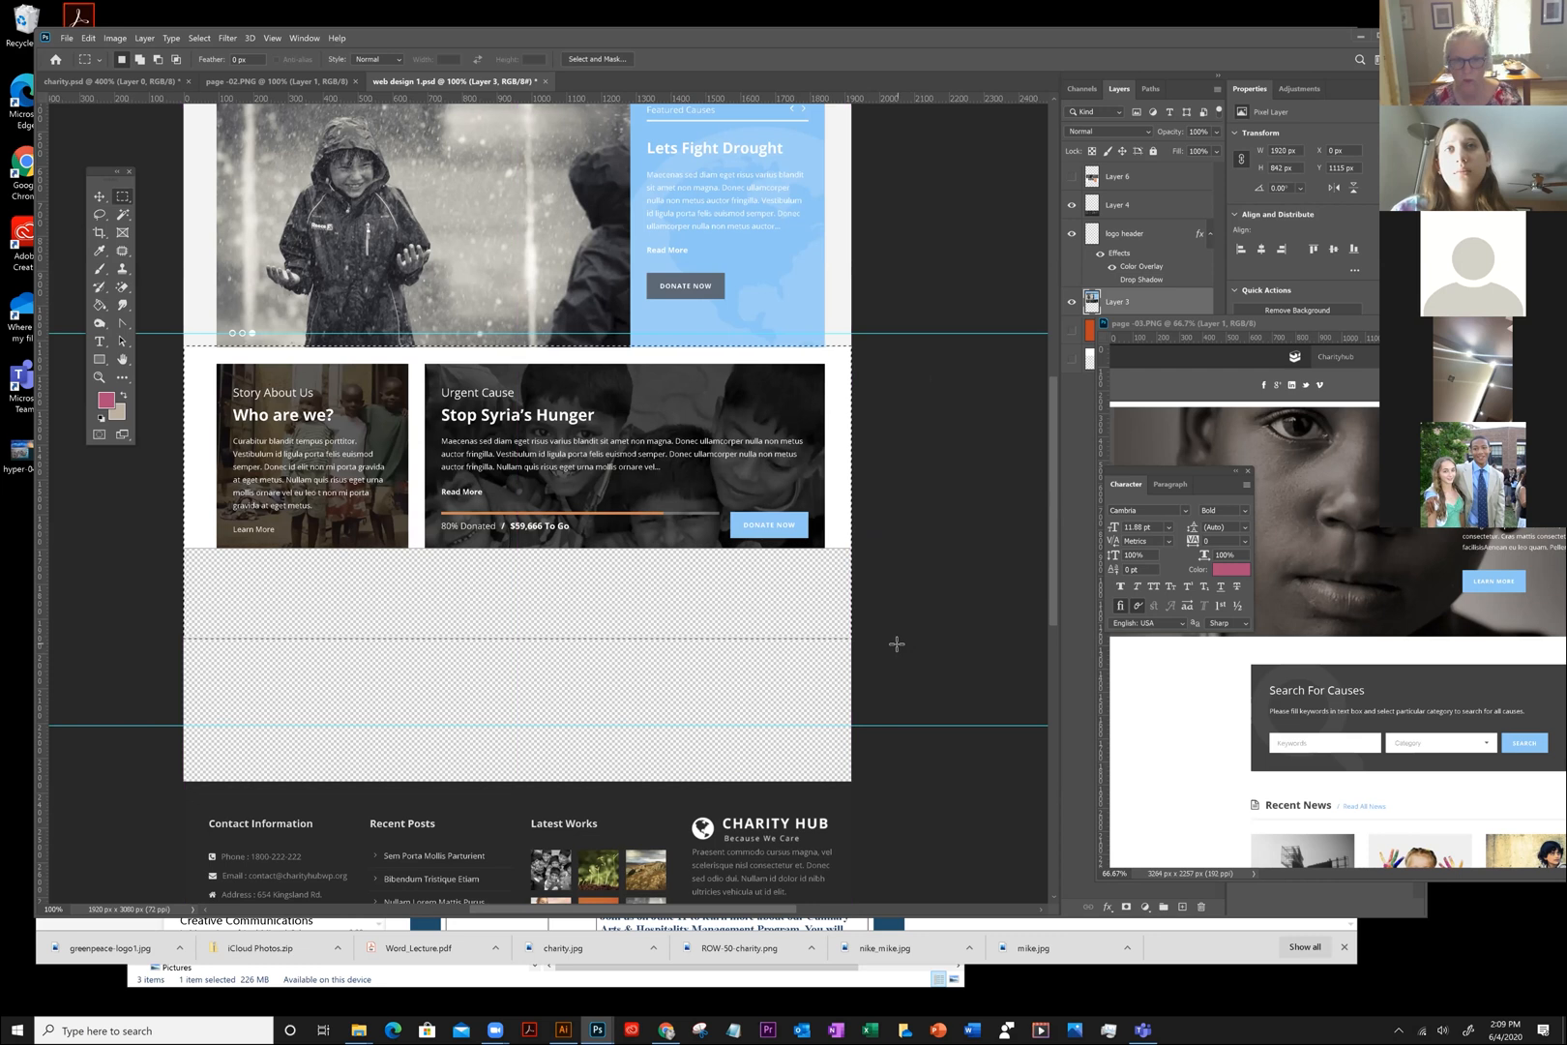
key("Delete")
key("ctrl+d")
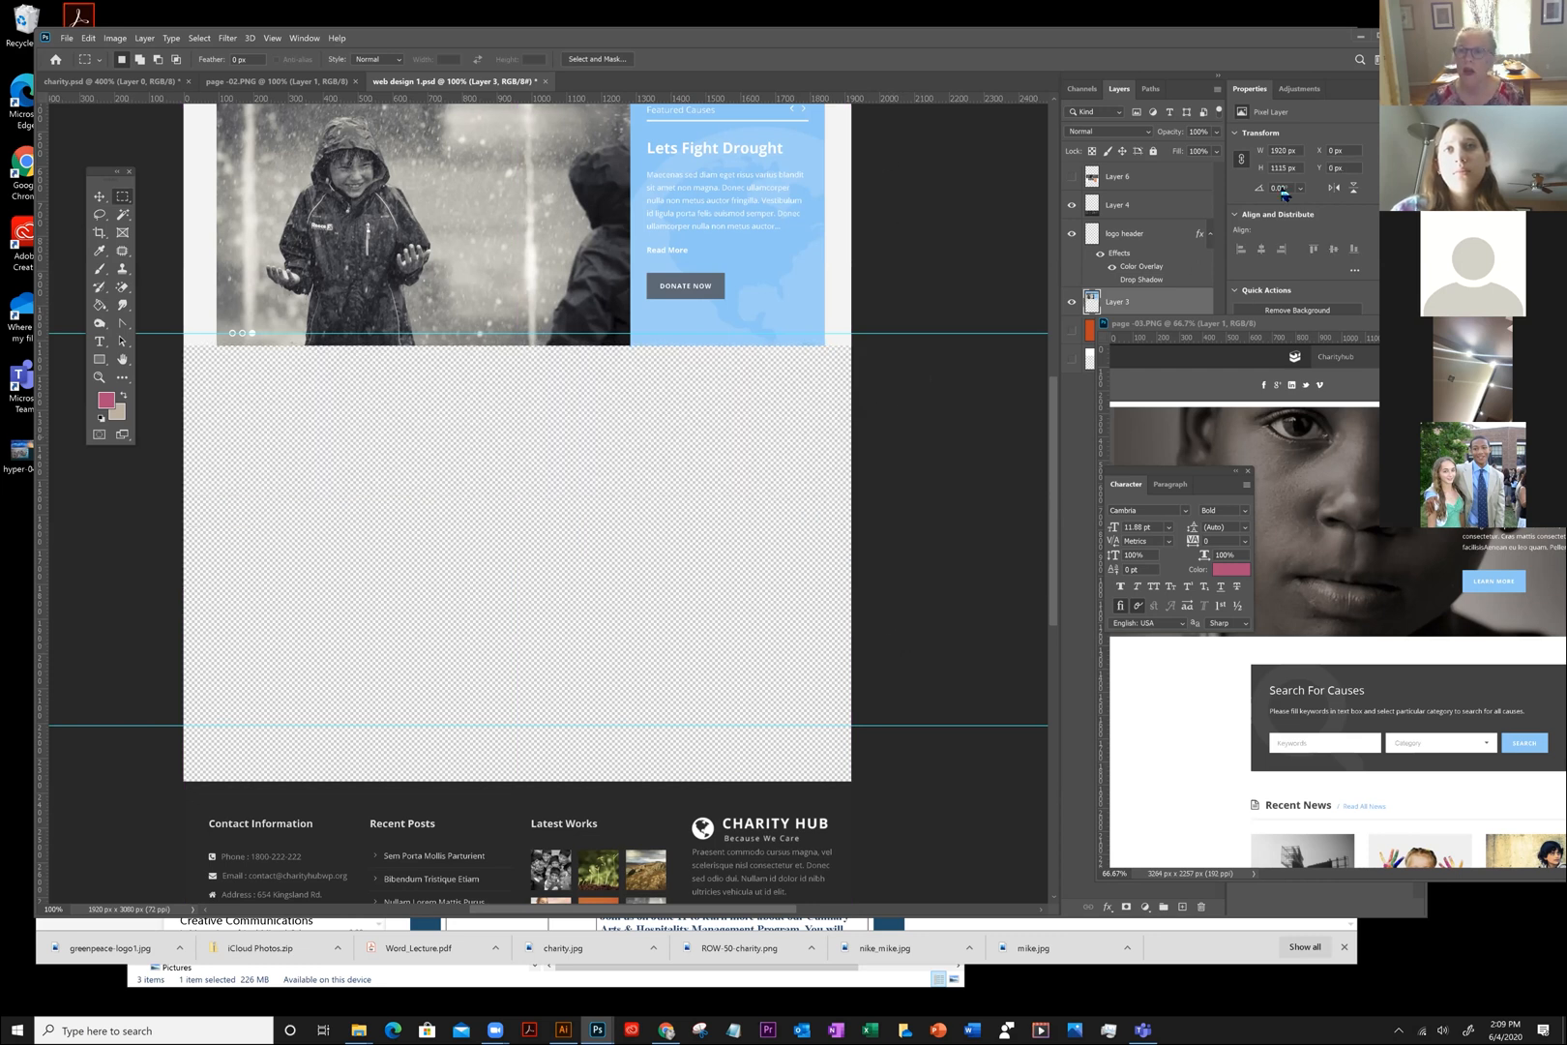
Close the floating page -03.PNG document without saving its changes
left_click(1177, 340)
left_click_drag(1188, 326, 935, 335)
key("ctrl+w")
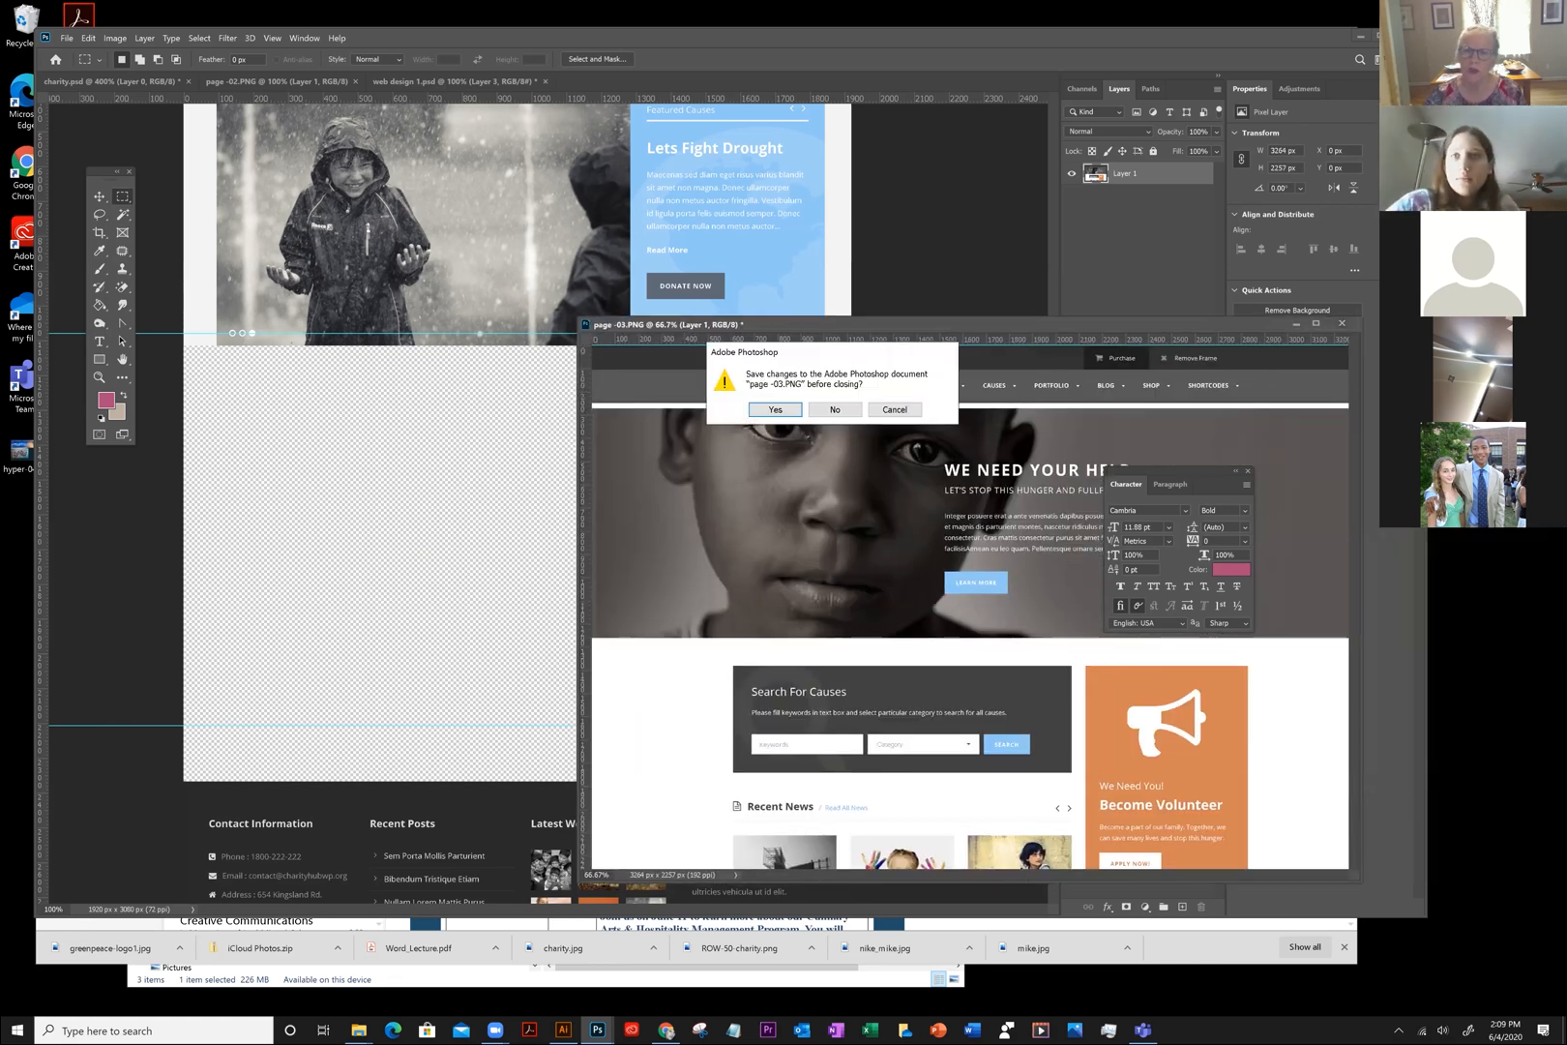
left_click(834, 409)
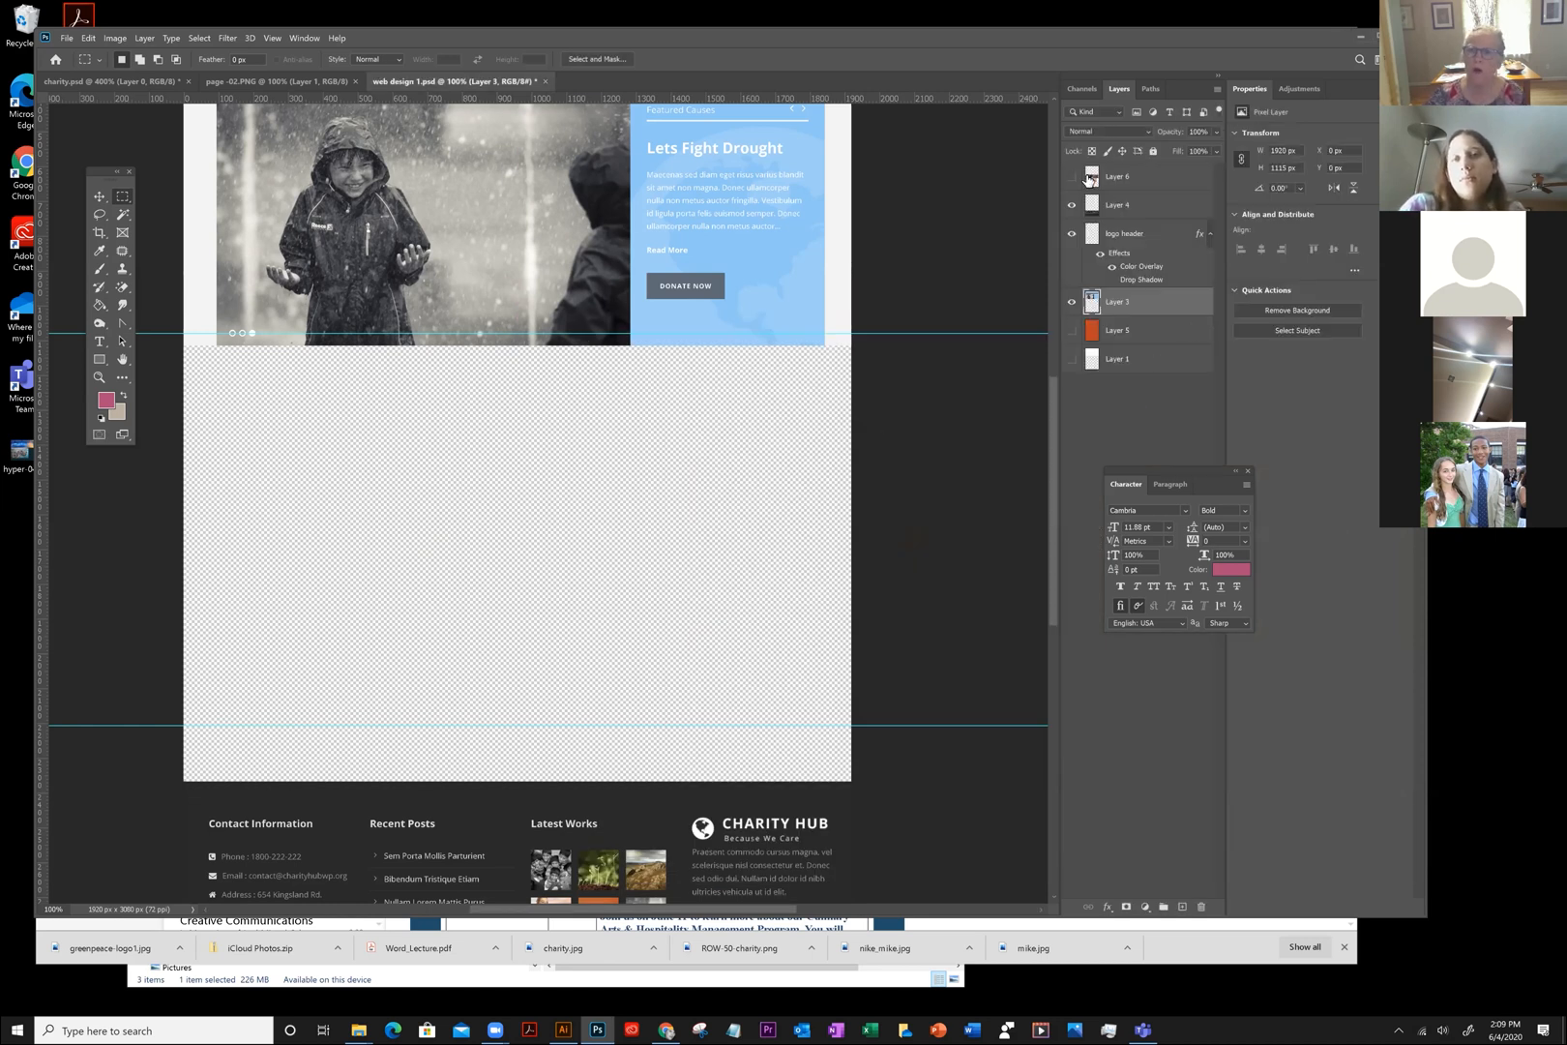
Show Layer 6 and move it straight up to just below the rain photo banner
left_click(1071, 177)
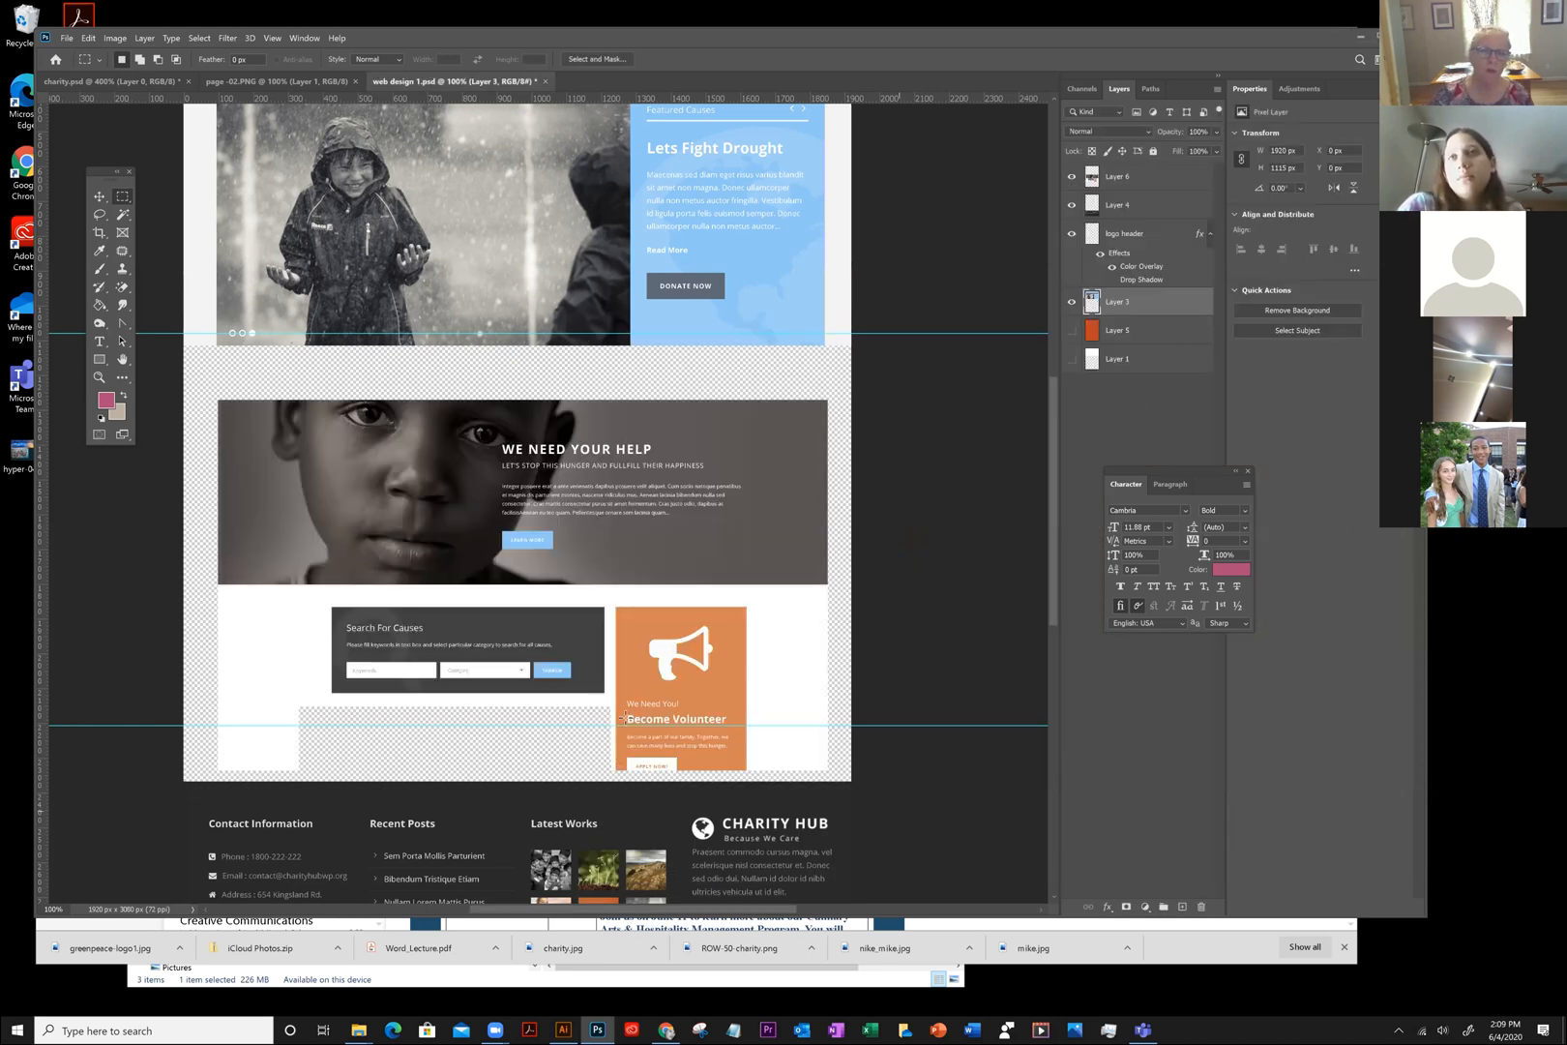
left_click_drag(769, 482, 767, 438)
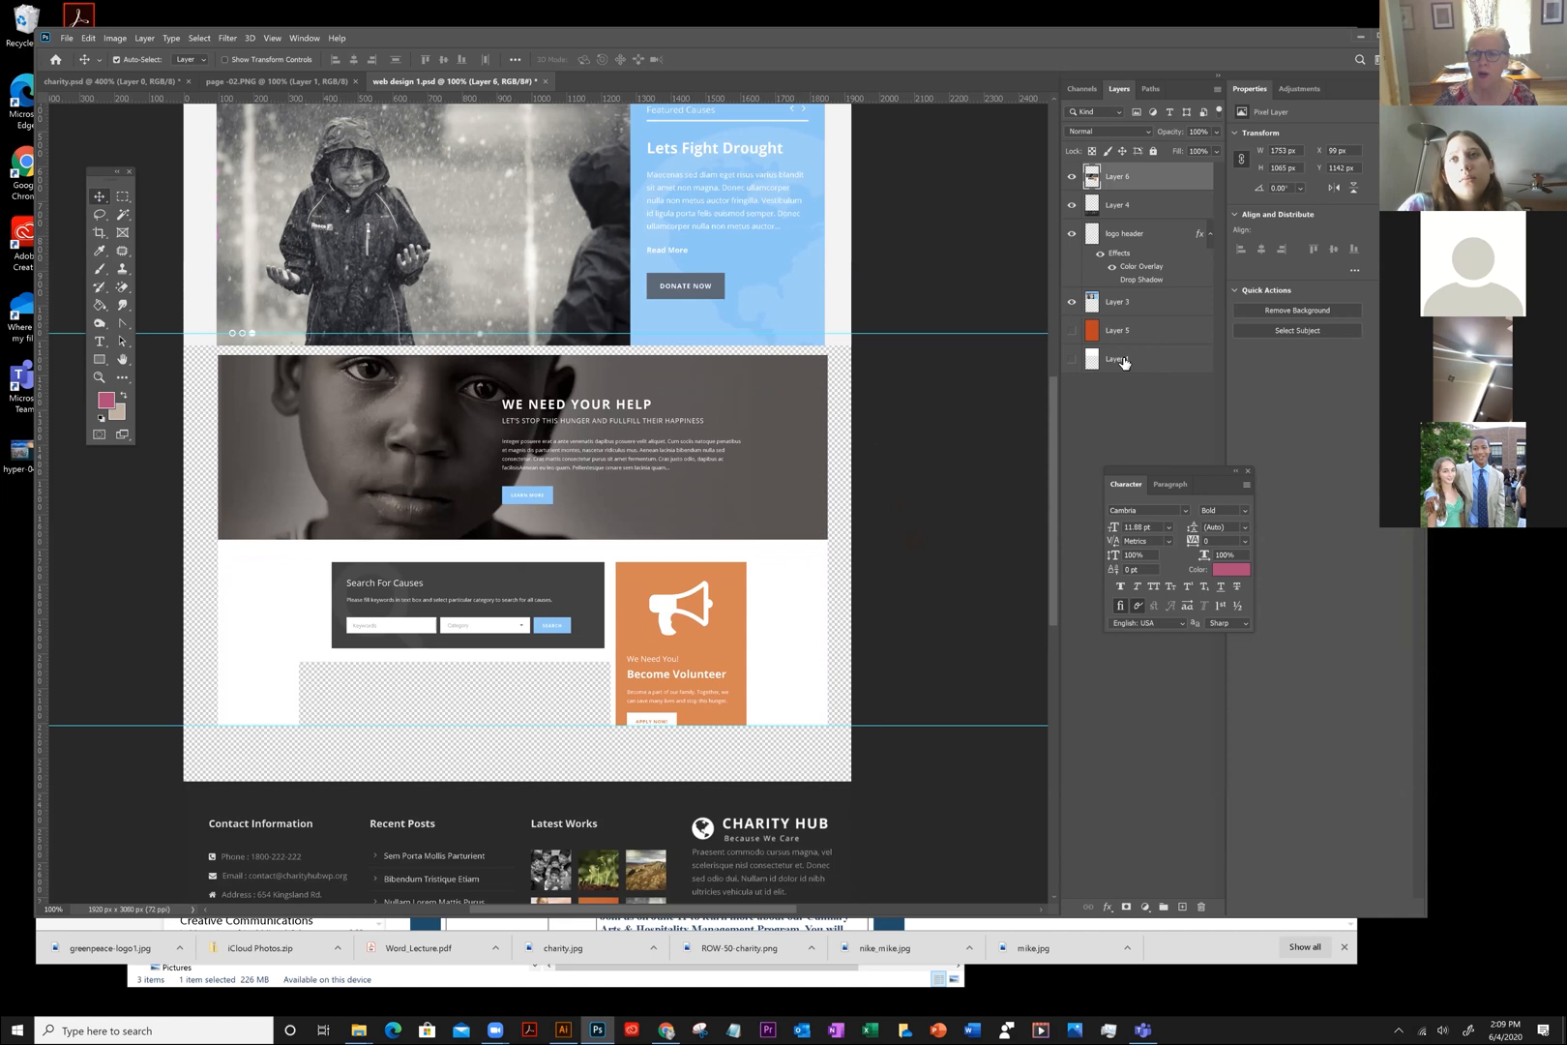
Show Layer 1 and fill it with white using the Paint Bucket, then fit the page on screen
left_click(1071, 359)
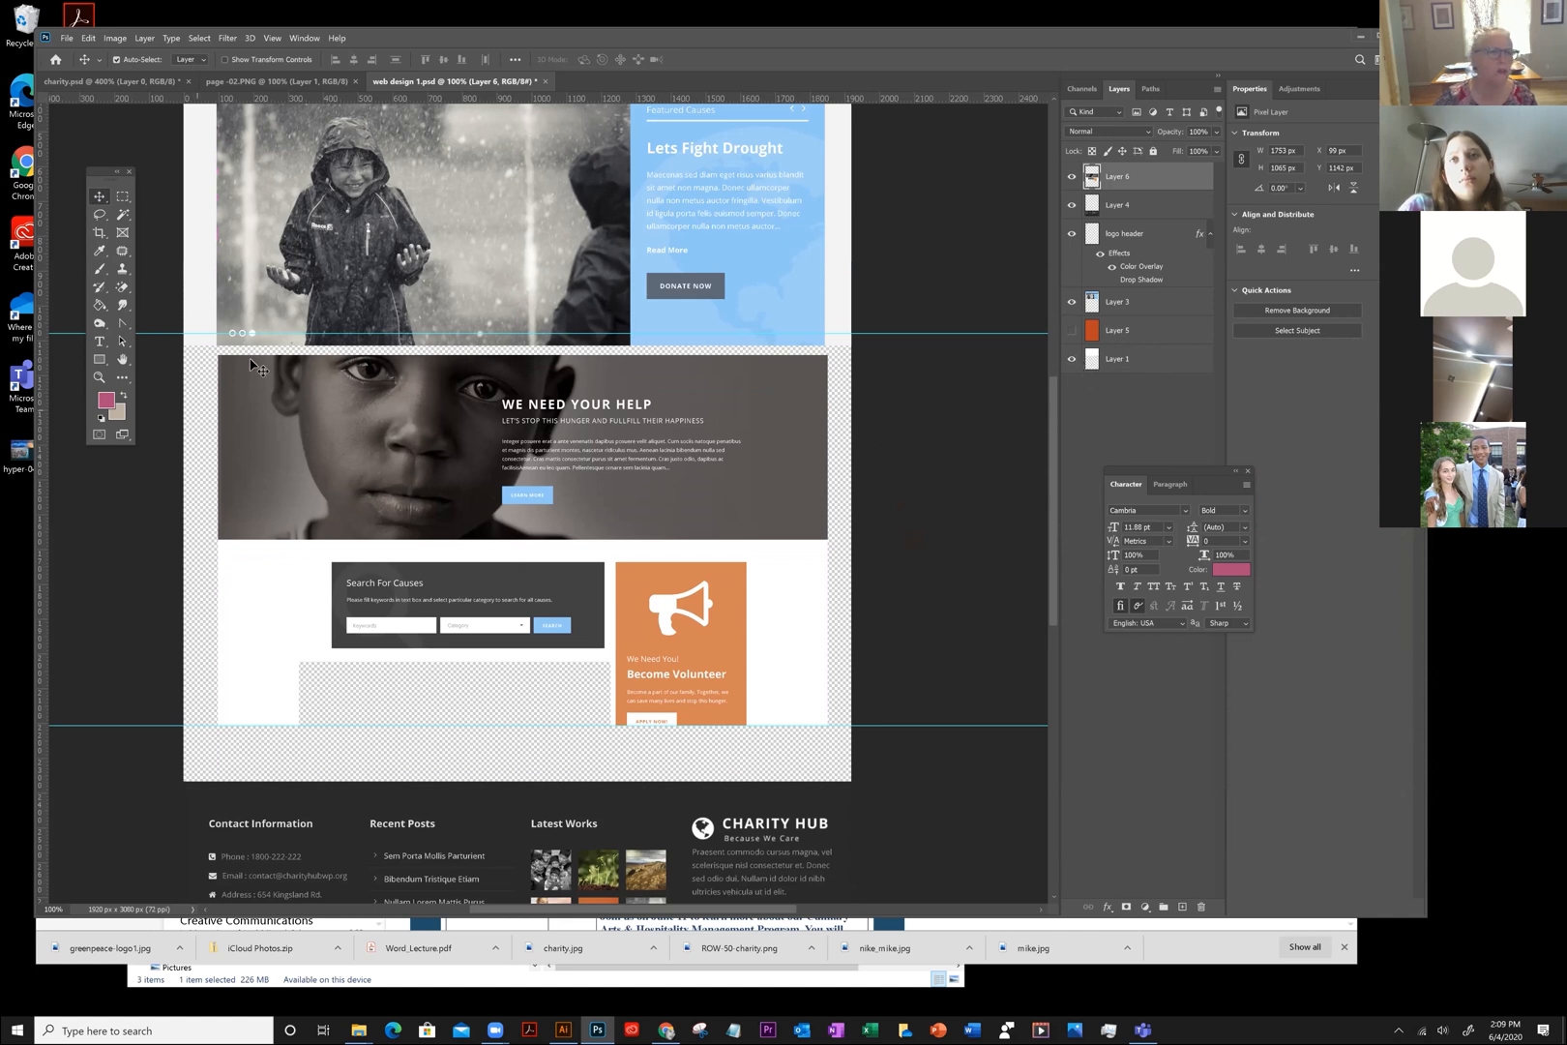
left_click(101, 418)
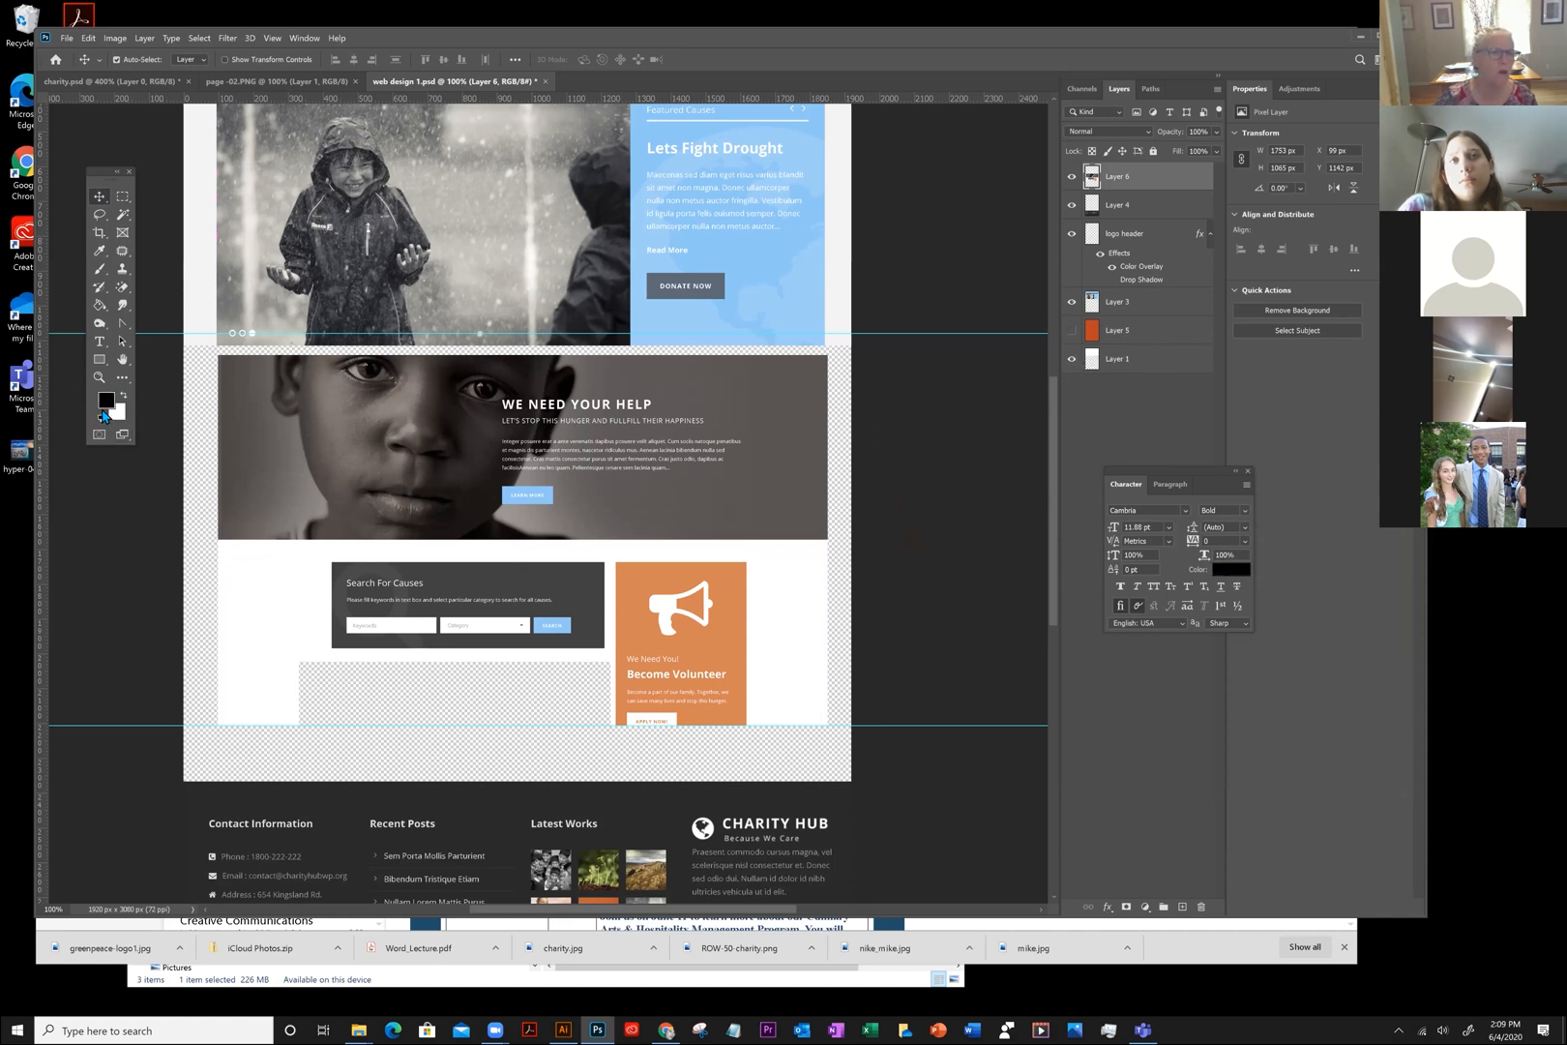
left_click(124, 394)
left_click(99, 304)
left_click(1149, 364)
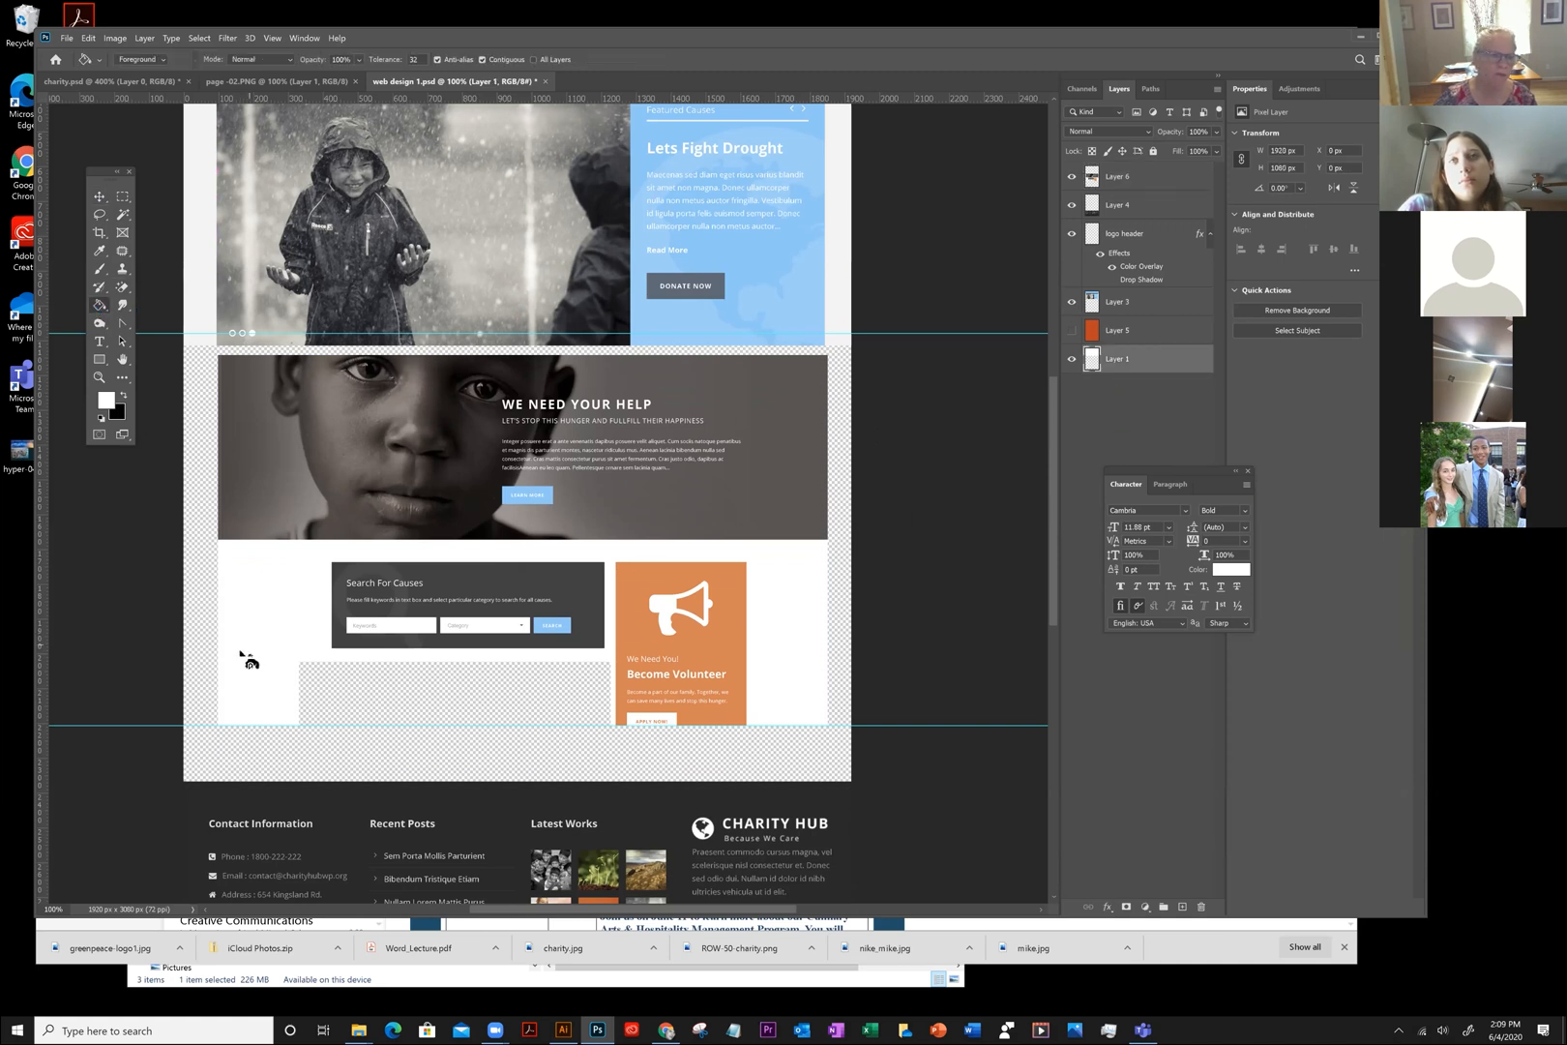
left_click(203, 613)
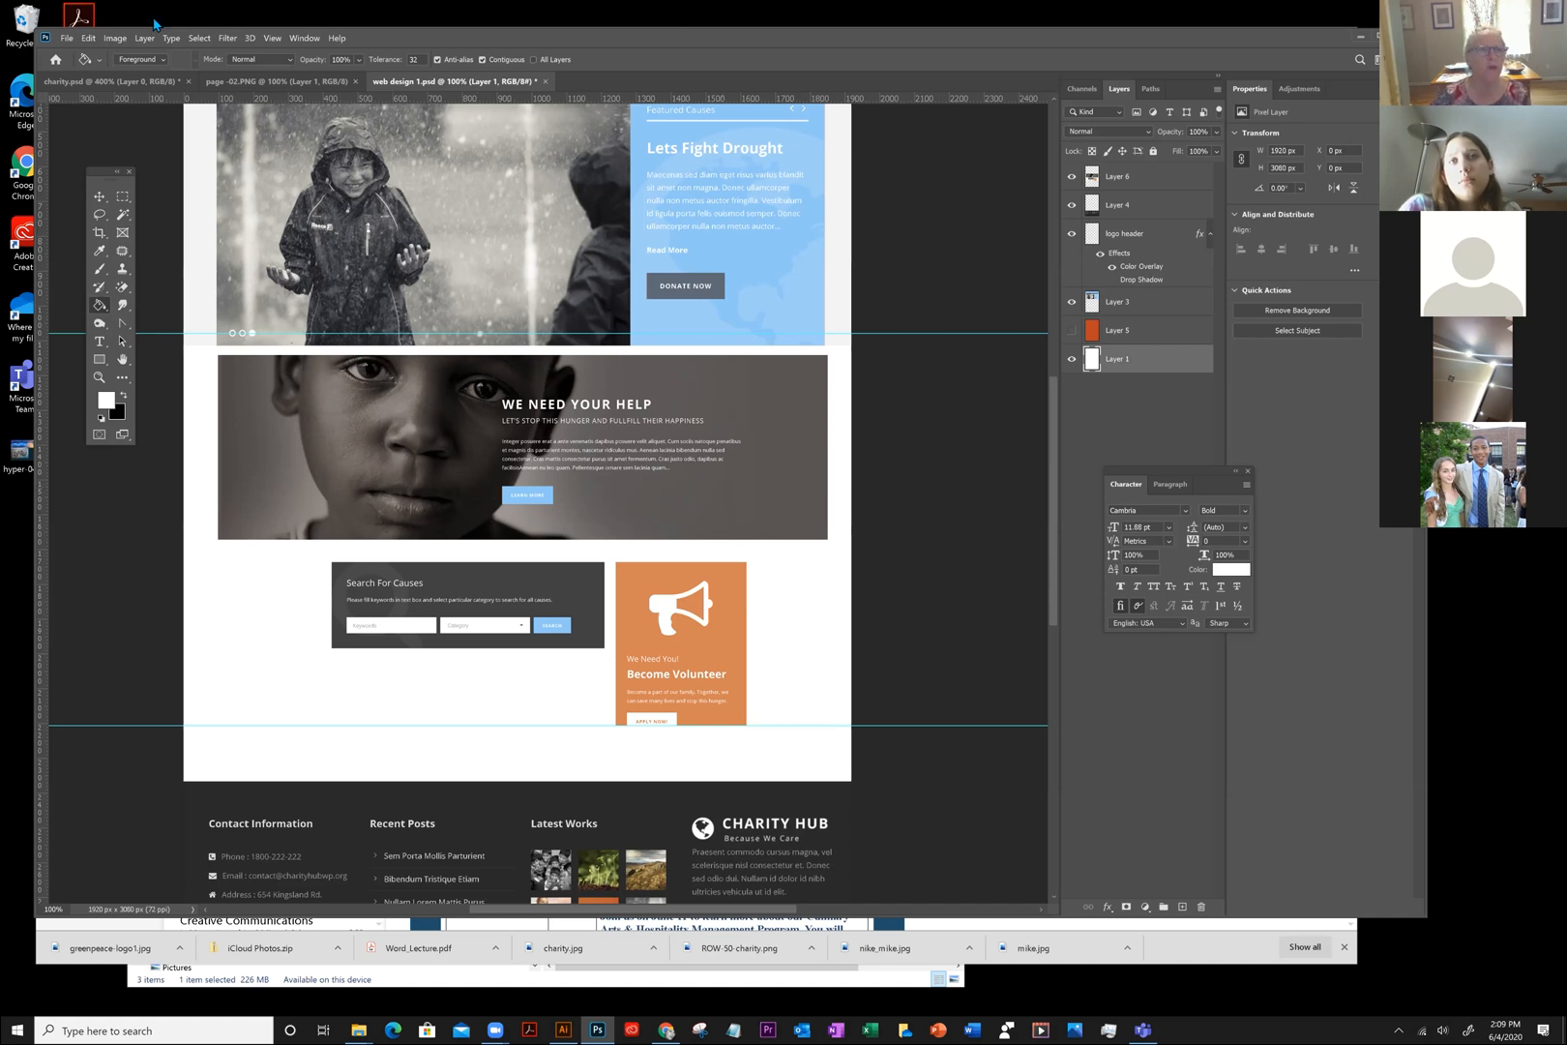
left_click(273, 39)
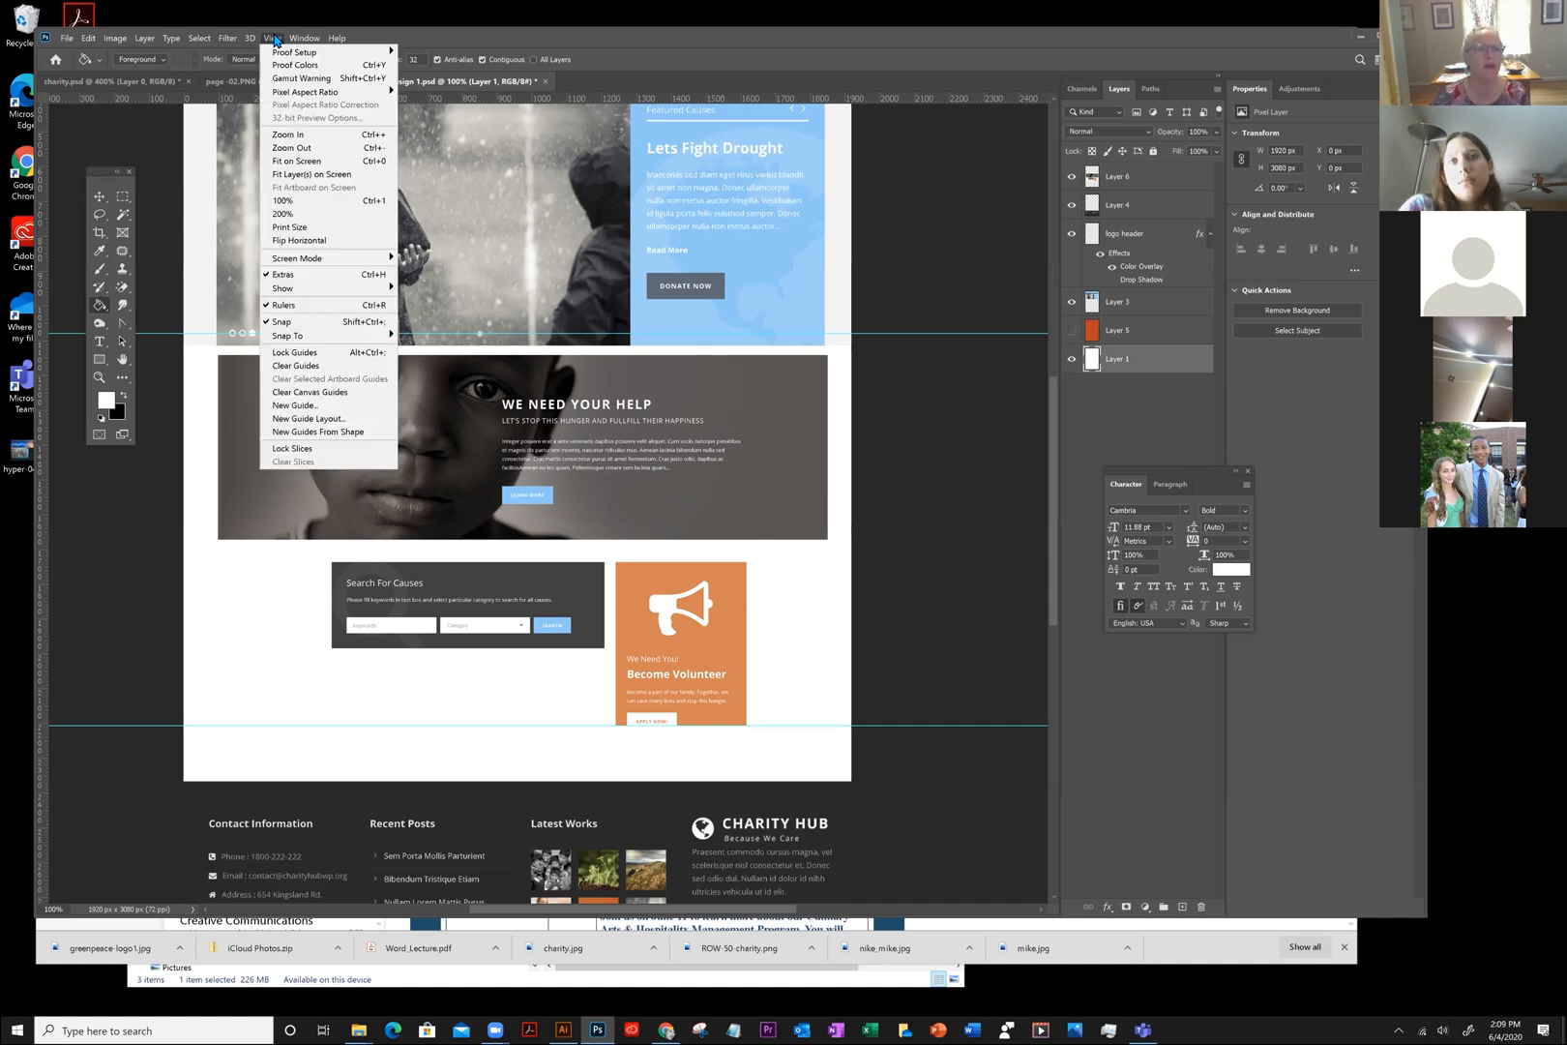
left_click(296, 161)
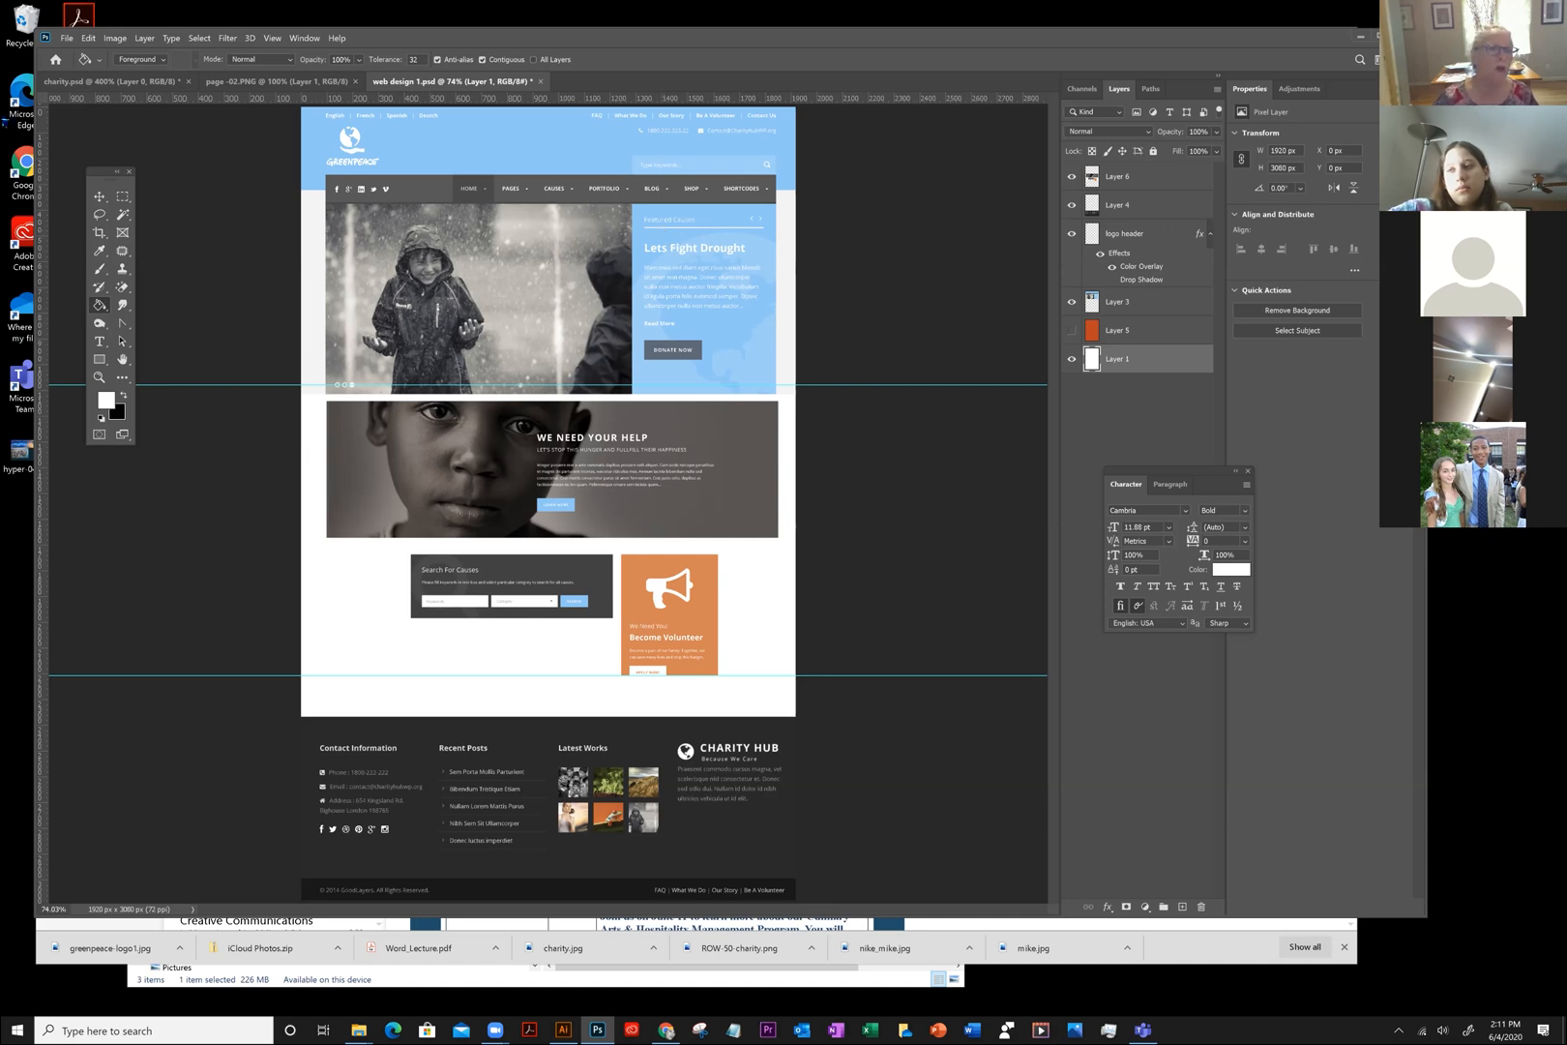
Move the floating toolbox beside the mockup and activate the Slice Select Tool
left_click(100, 287)
left_click(100, 232)
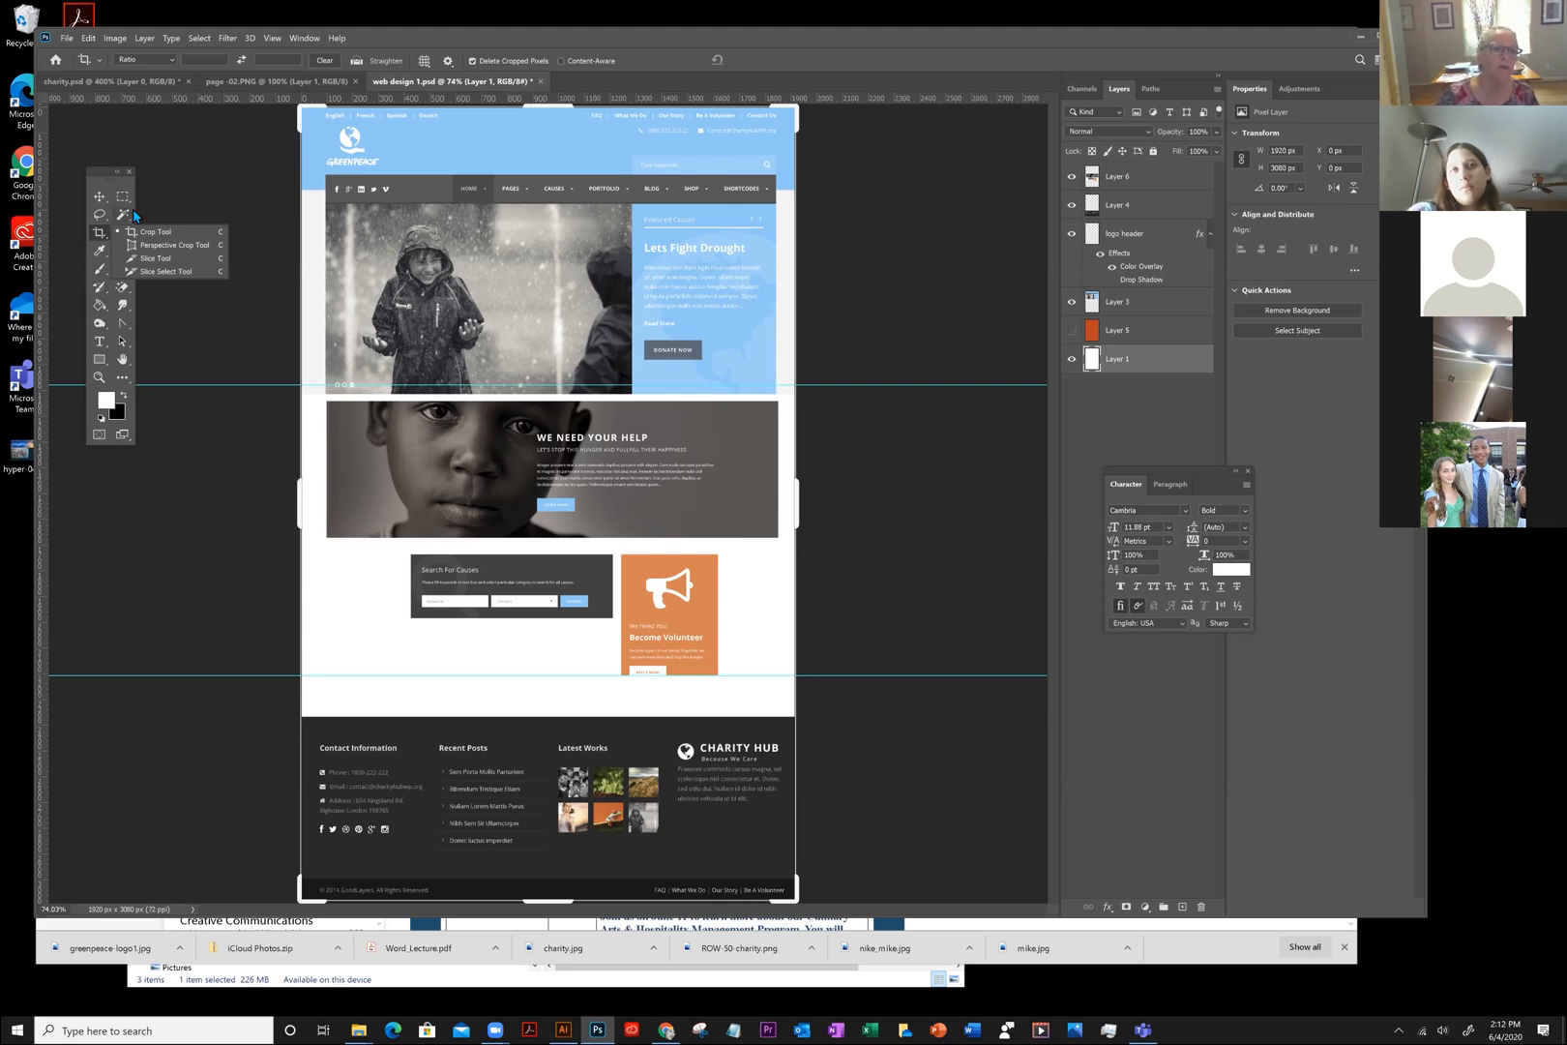
left_click_drag(111, 172, 830, 235)
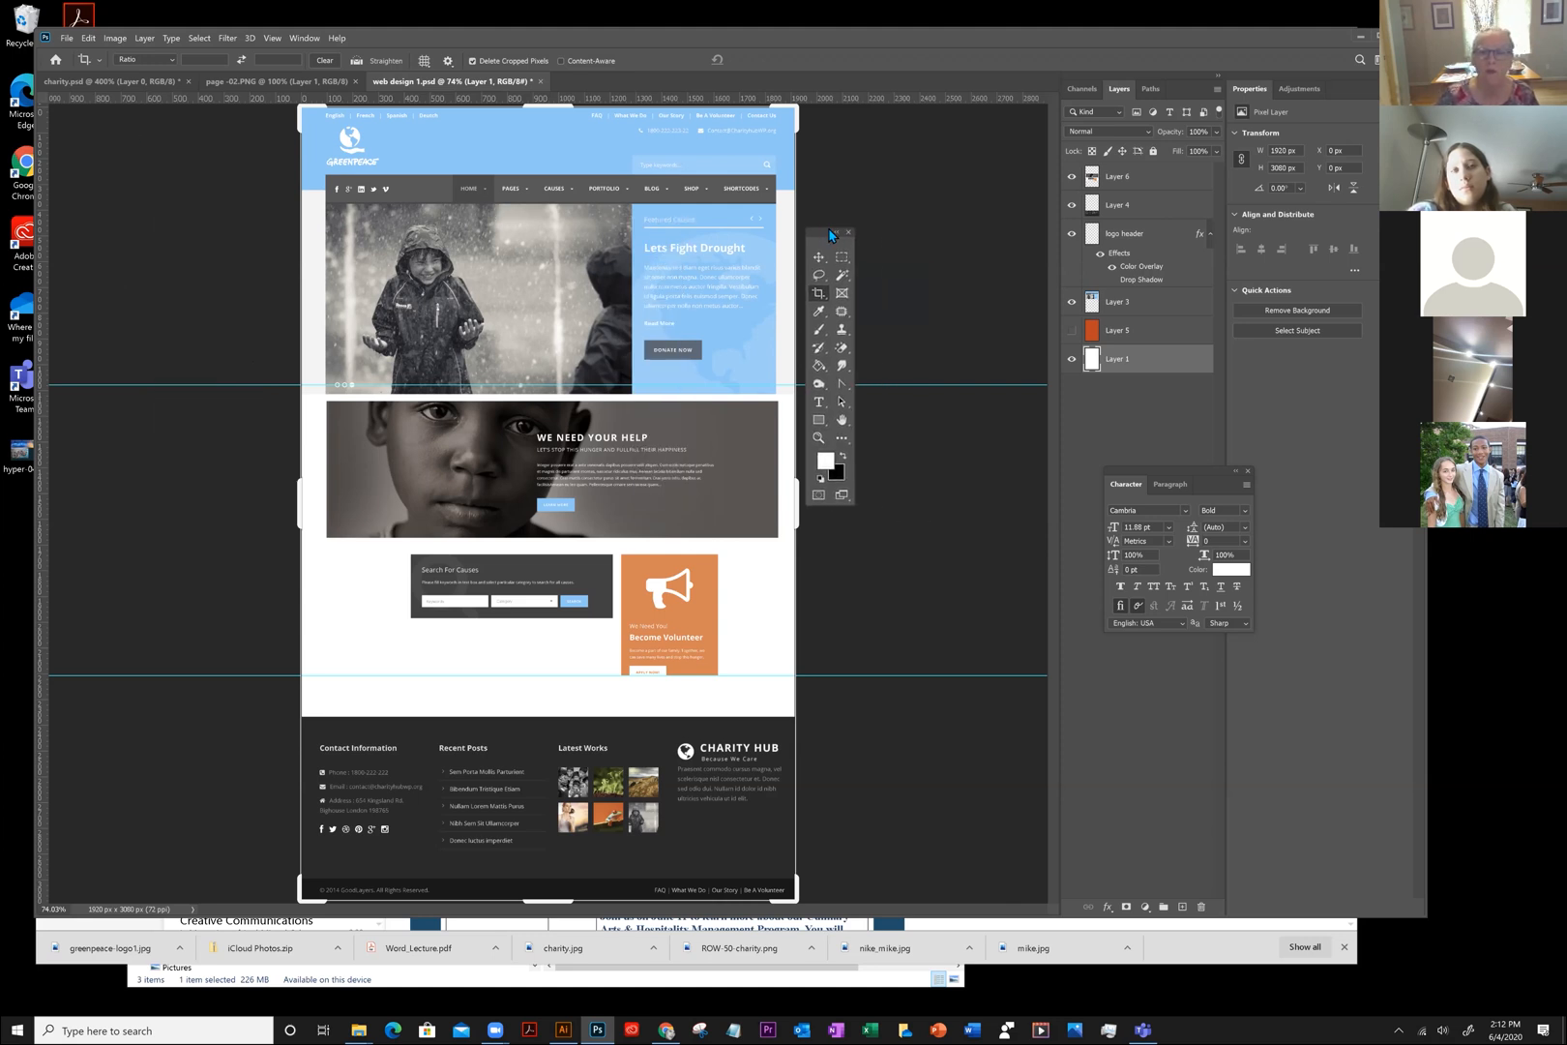
right_click(817, 293)
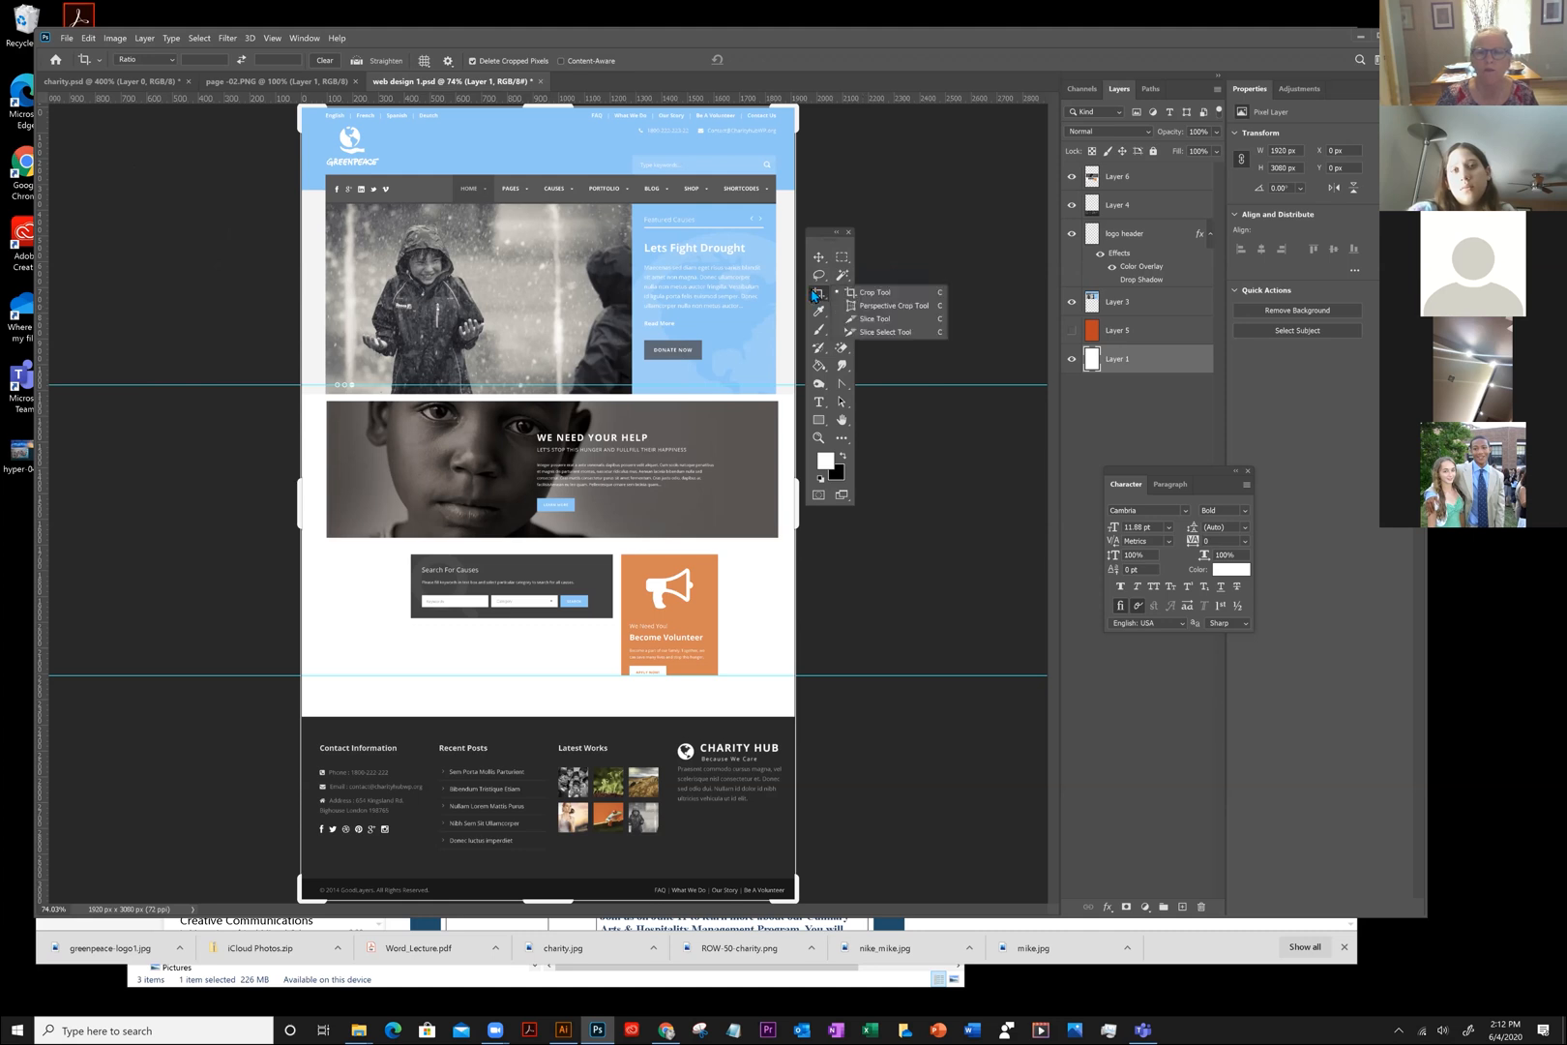
left_click(892, 334)
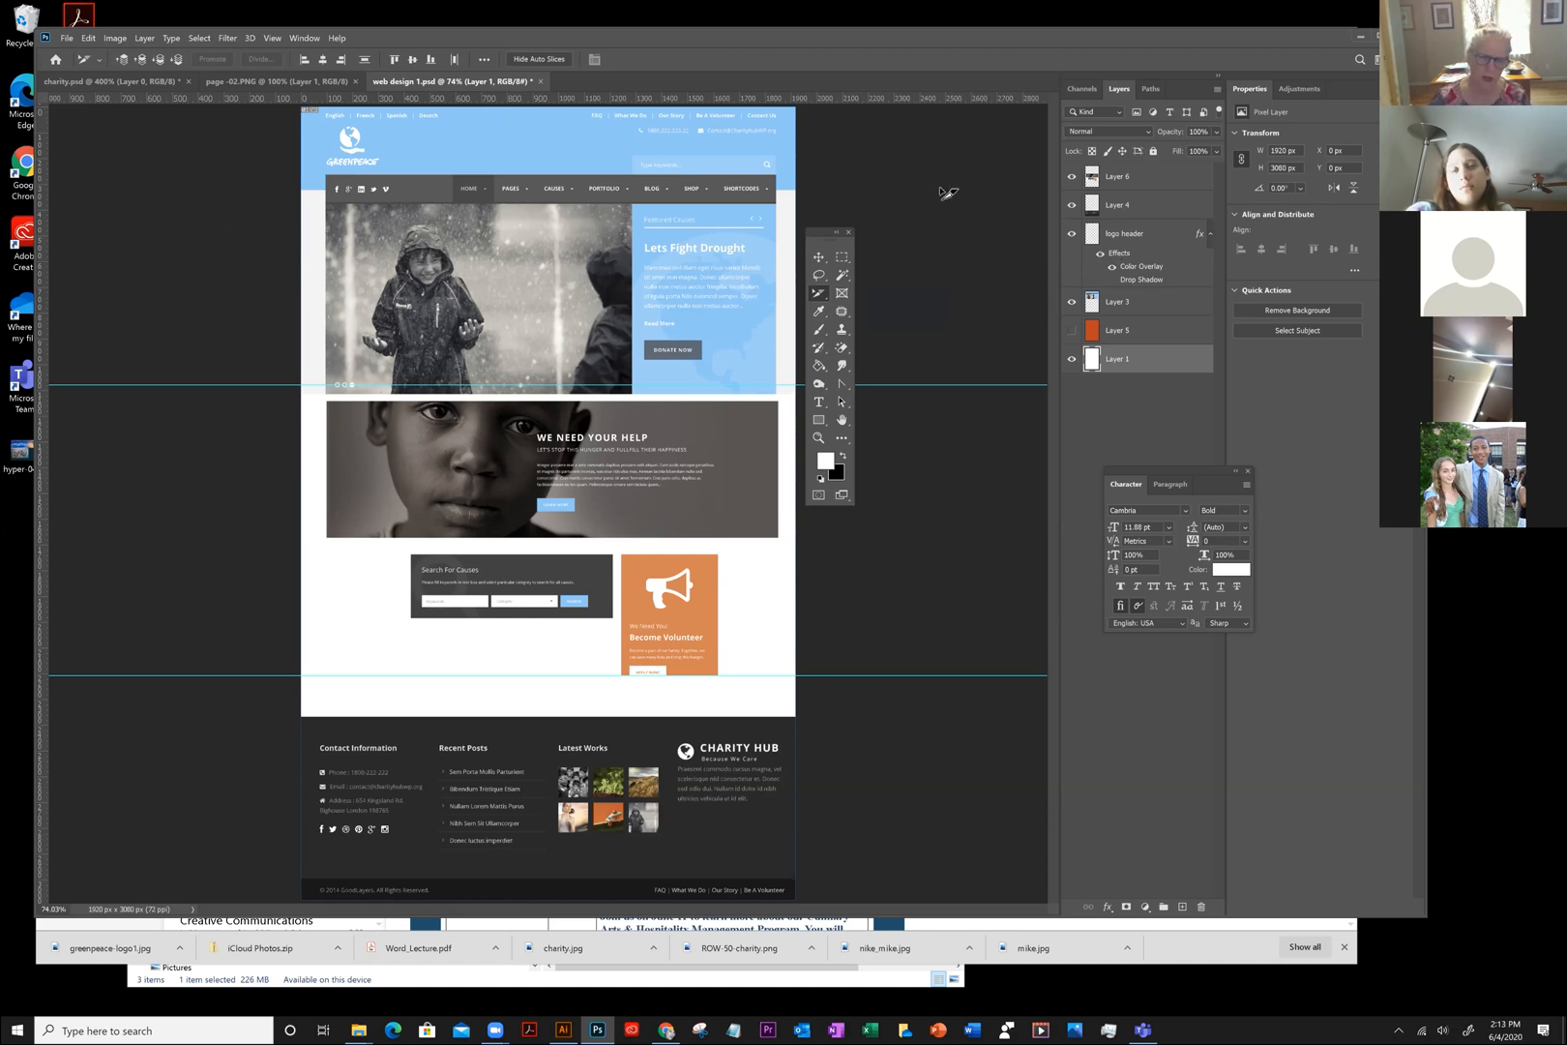
Set the Rectangular Marquee to a fixed size of 50 by 50 px for the footer's Latest Works thumbnails
key("z")
left_click(621, 789)
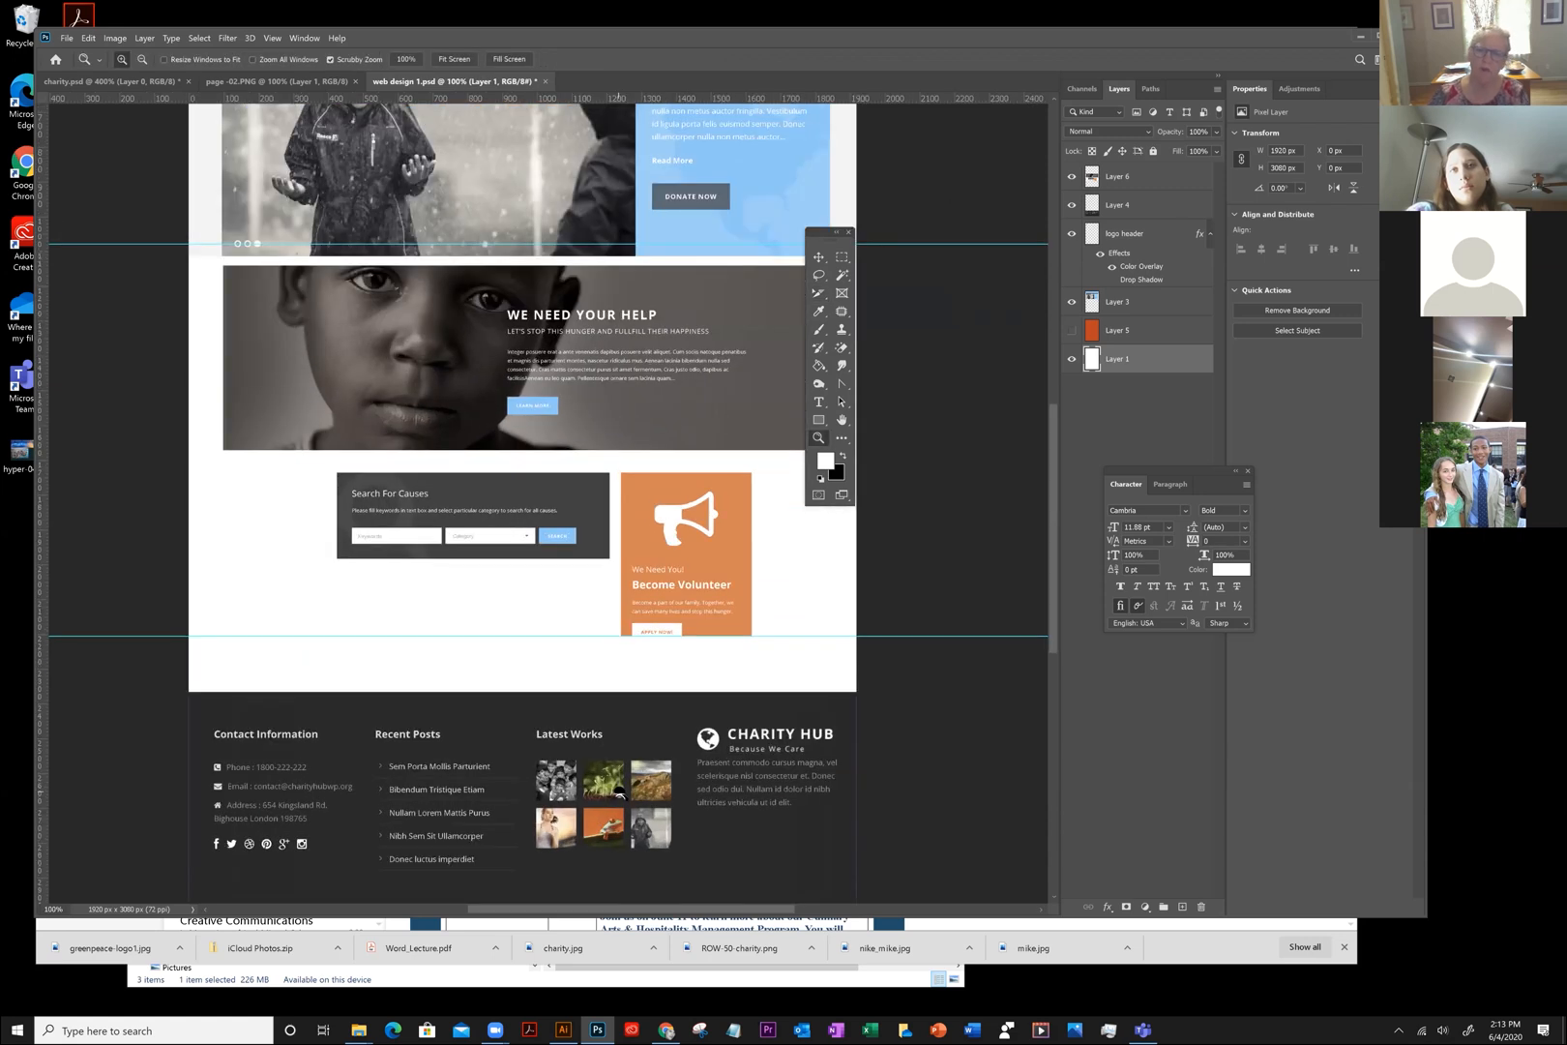
left_click(620, 793)
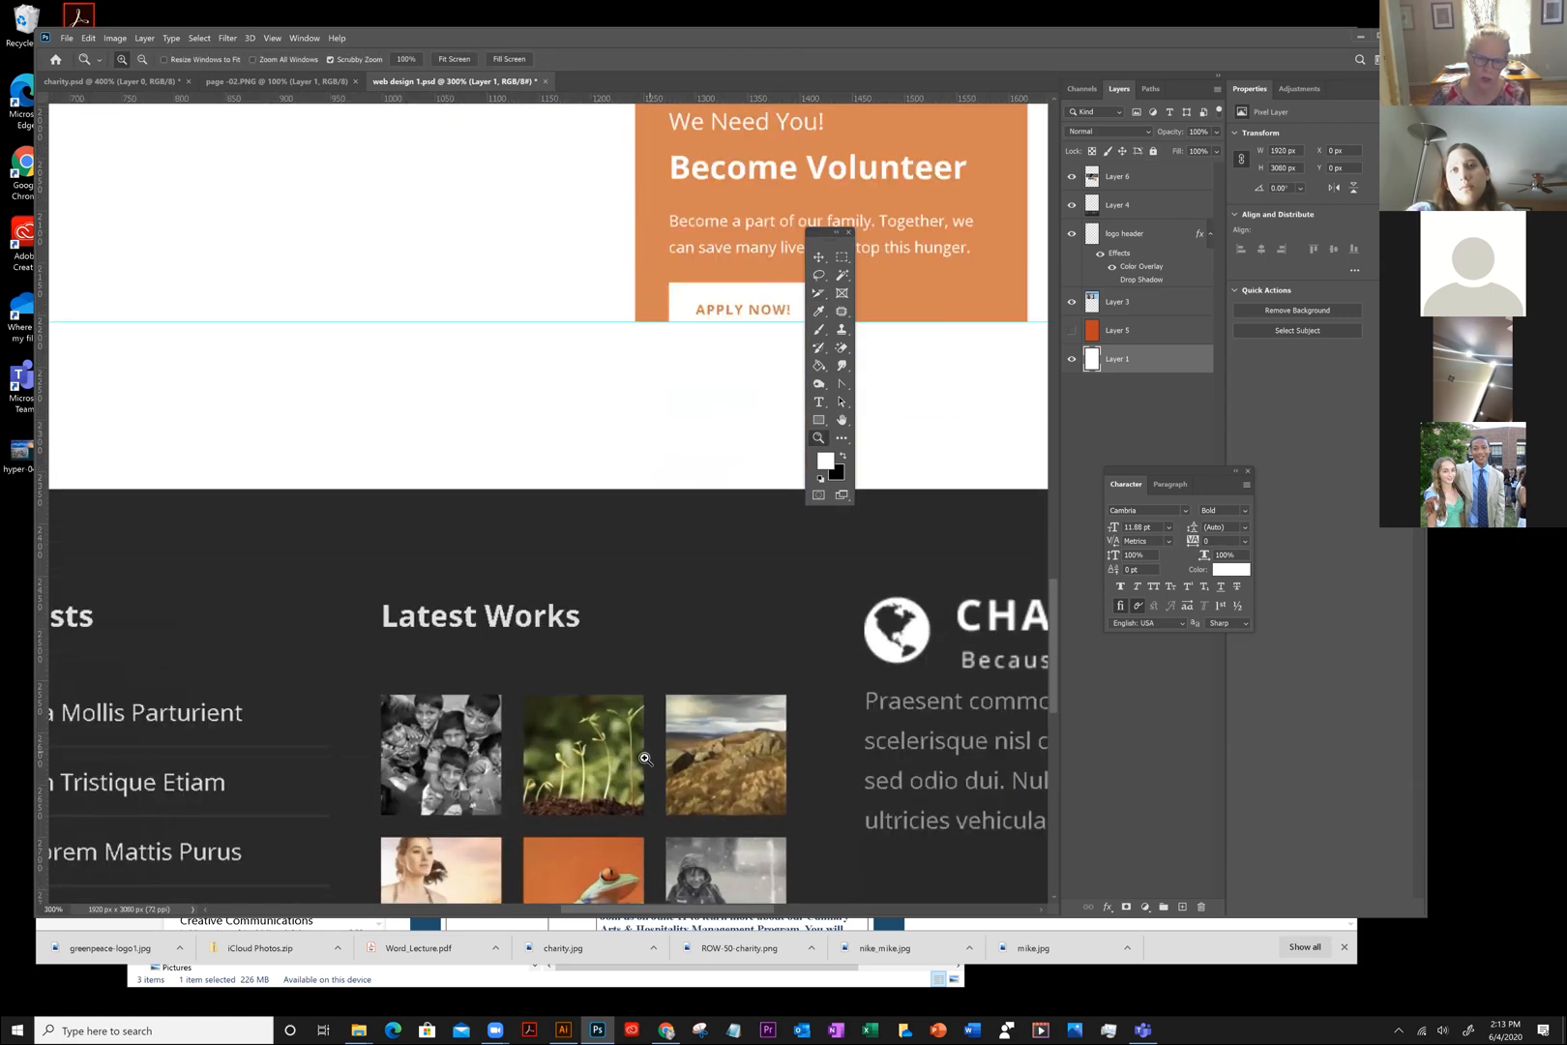
left_click(645, 609)
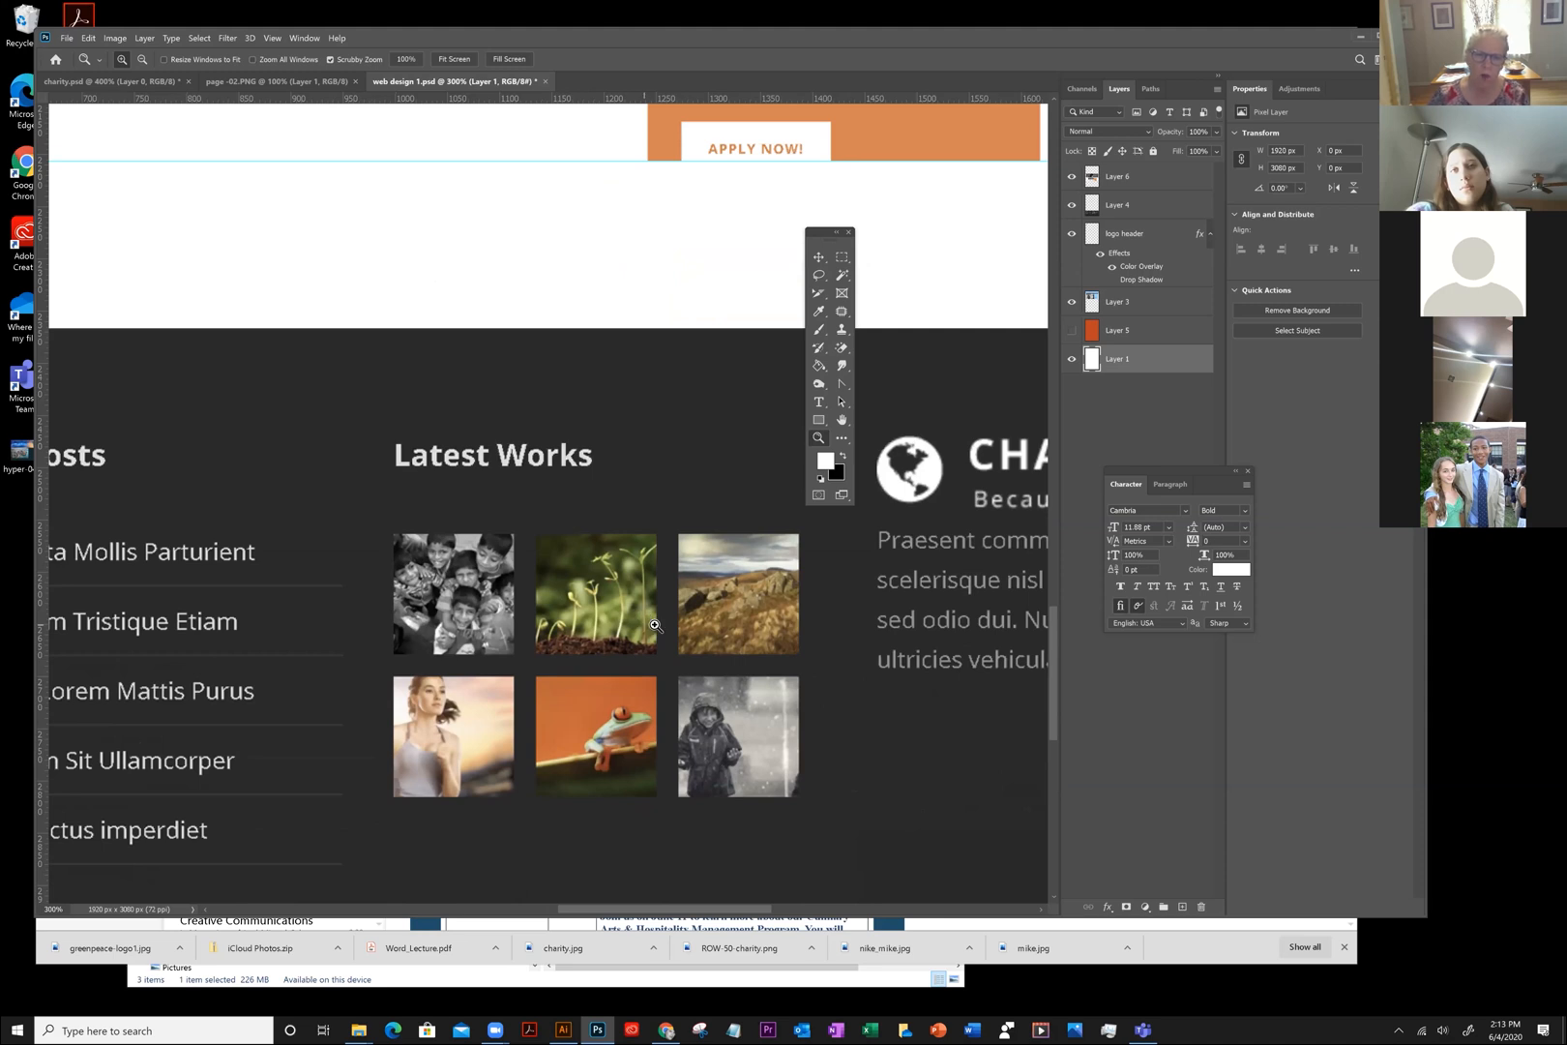
left_click(655, 626)
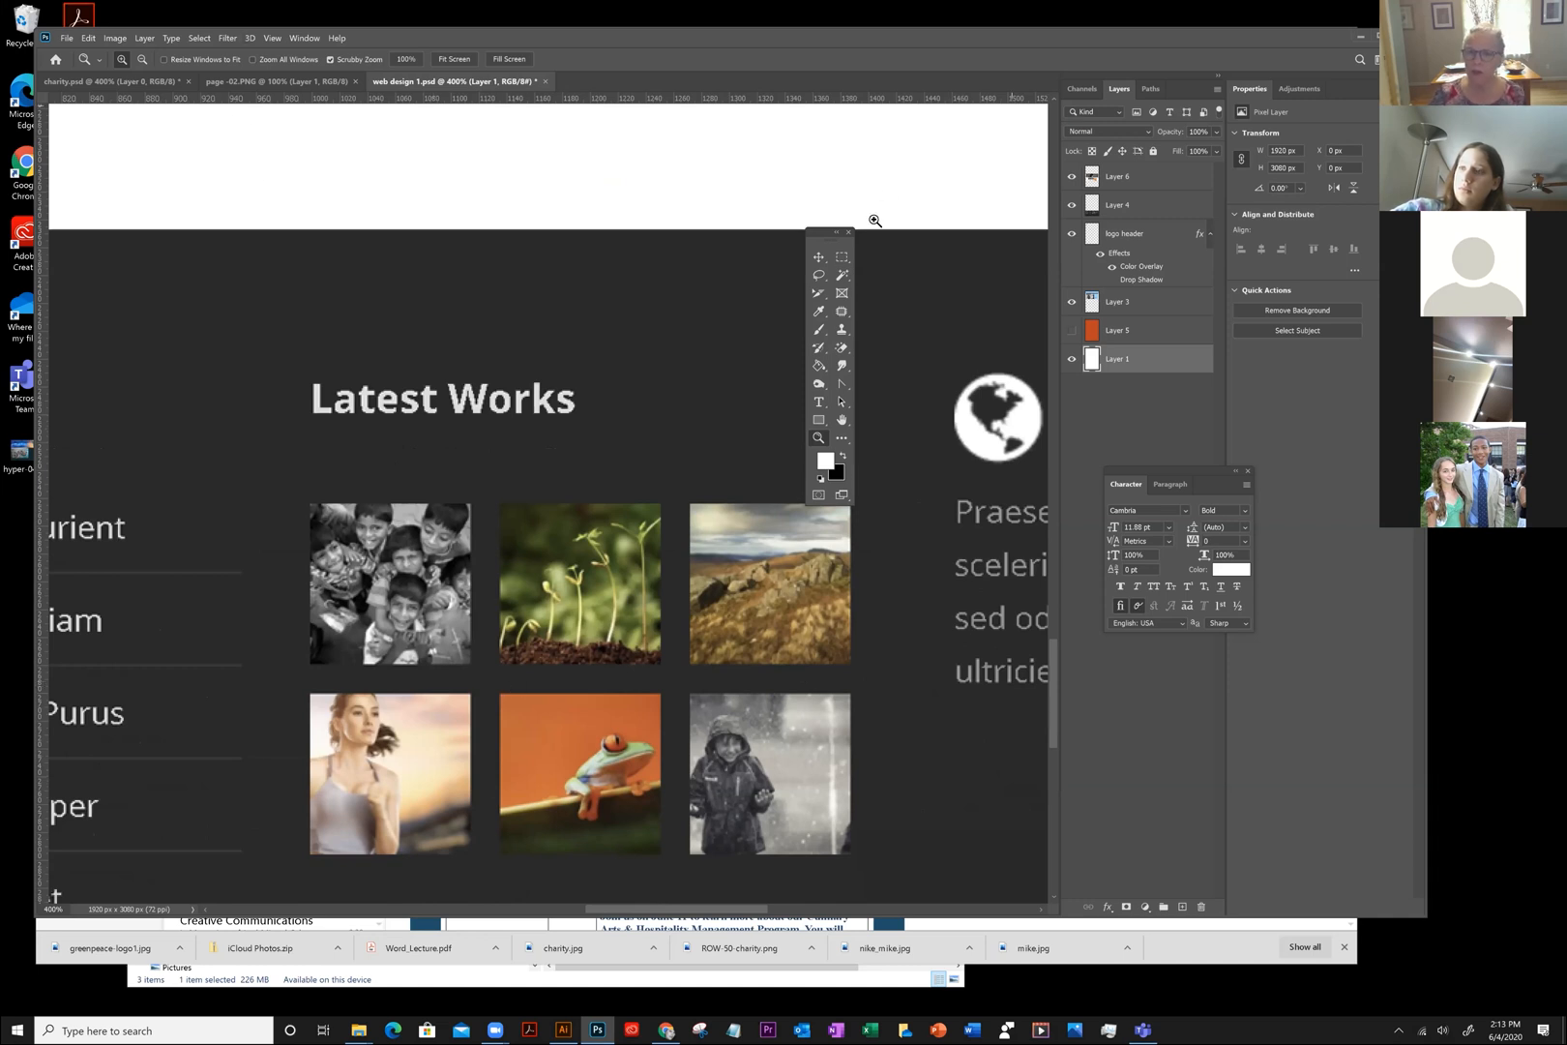
left_click(842, 259)
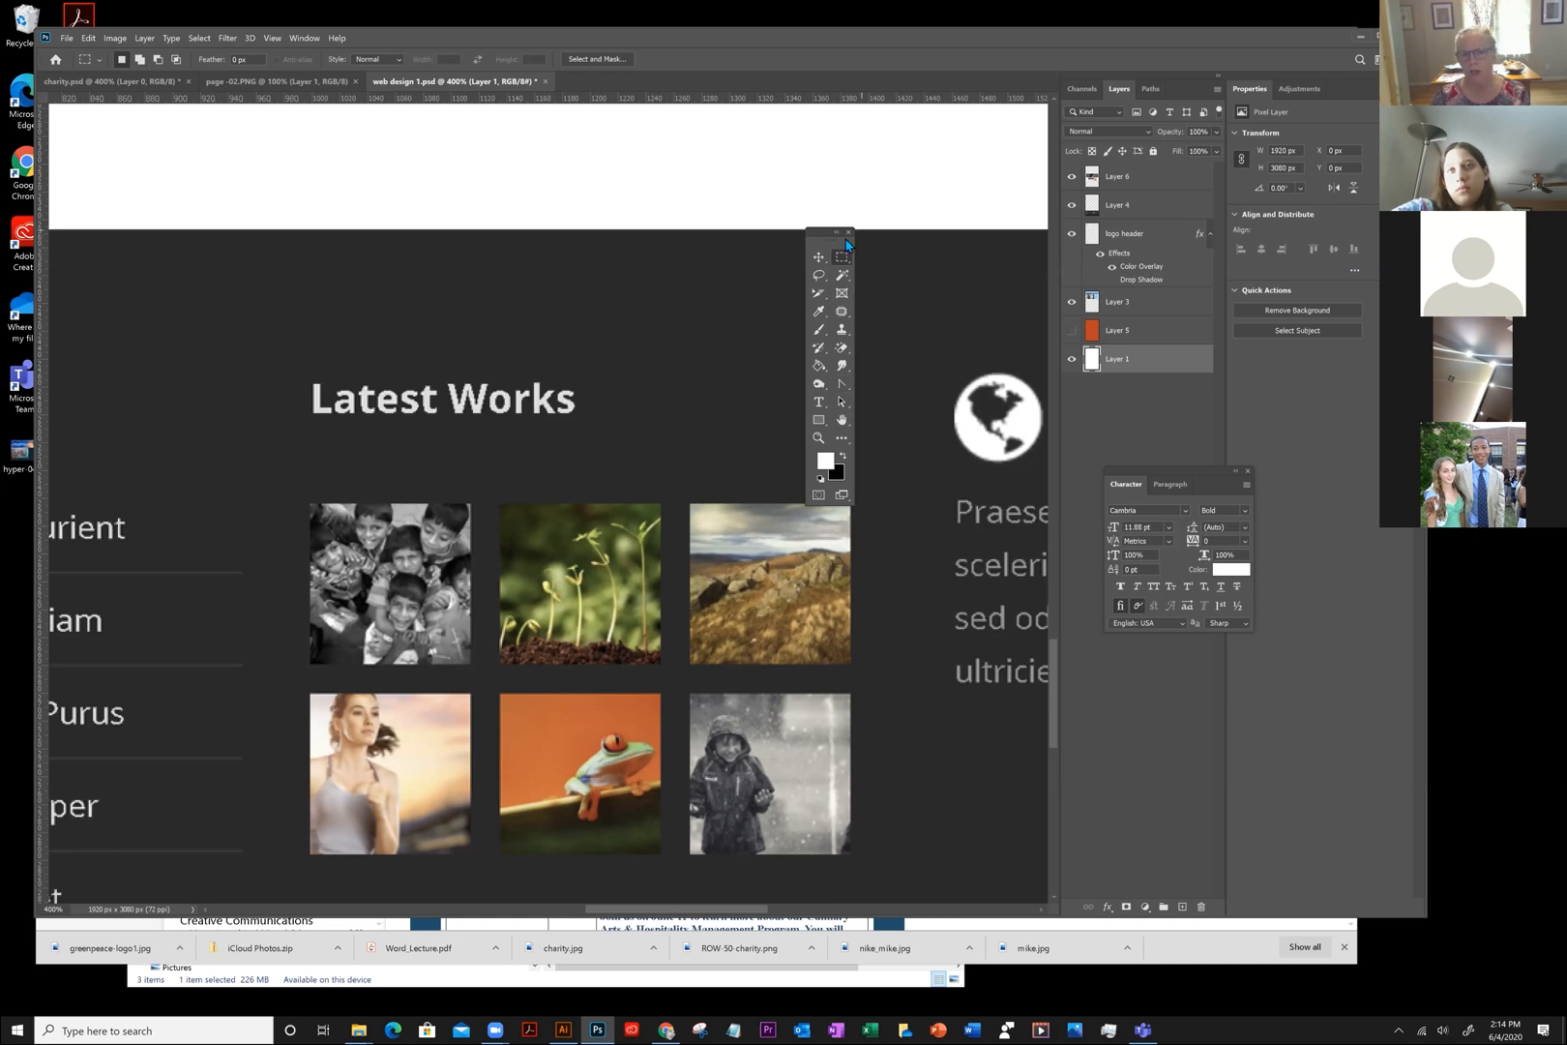
left_click_drag(821, 232, 796, 248)
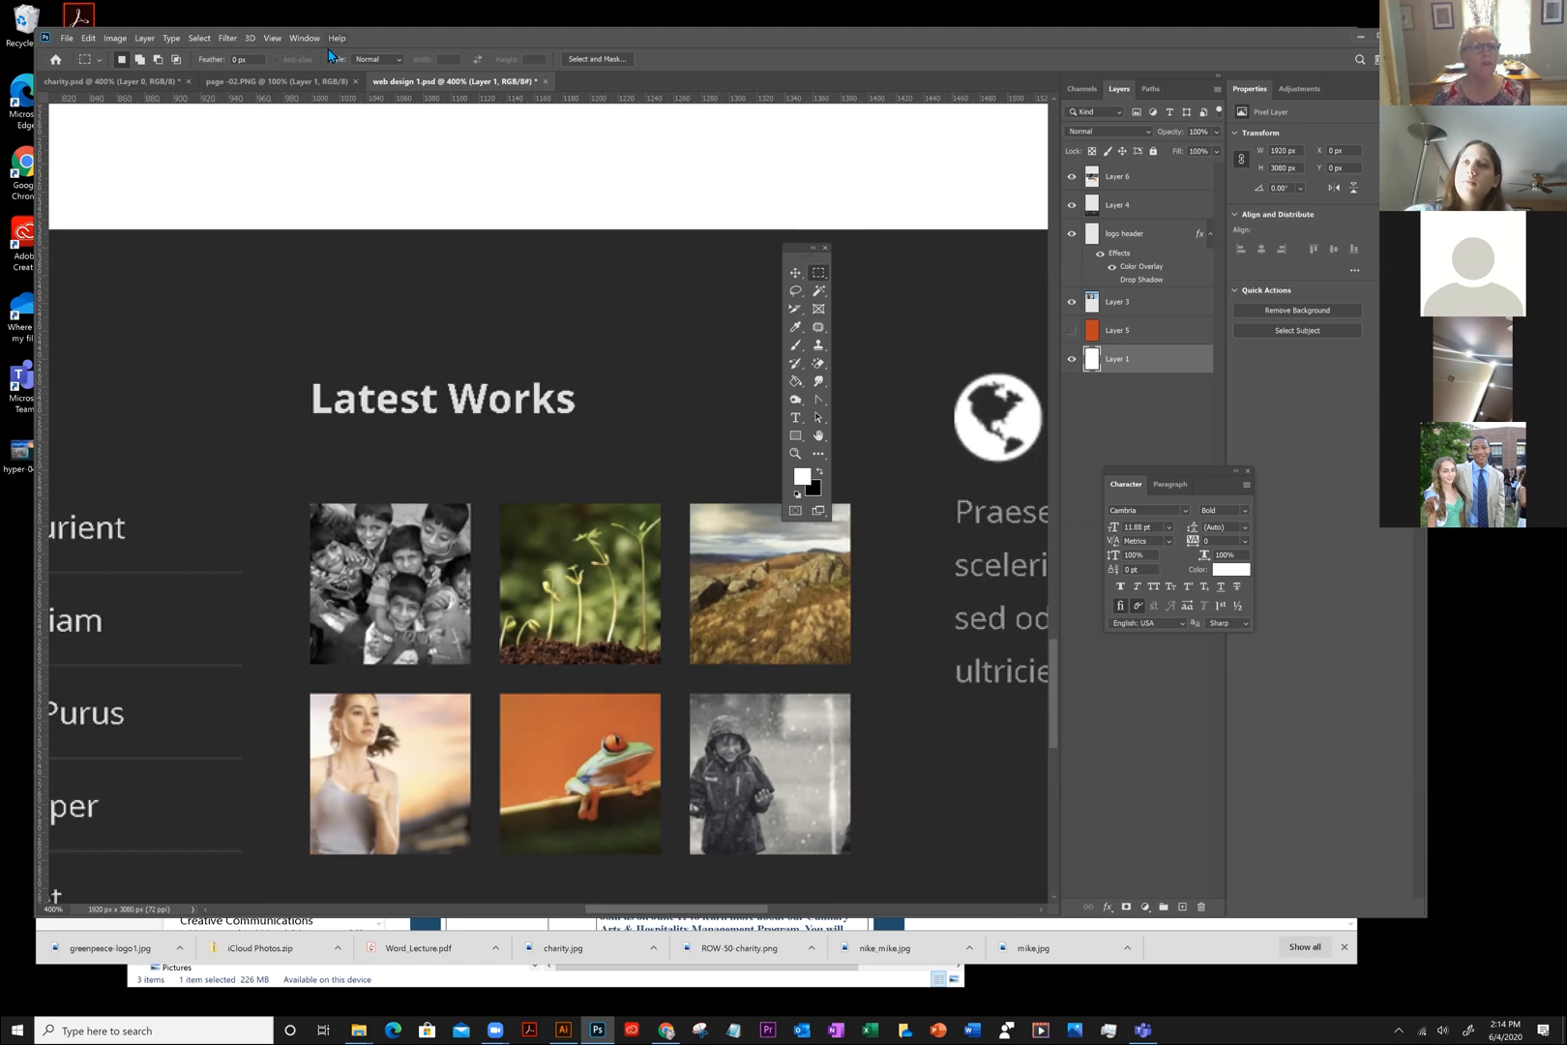
left_click(381, 61)
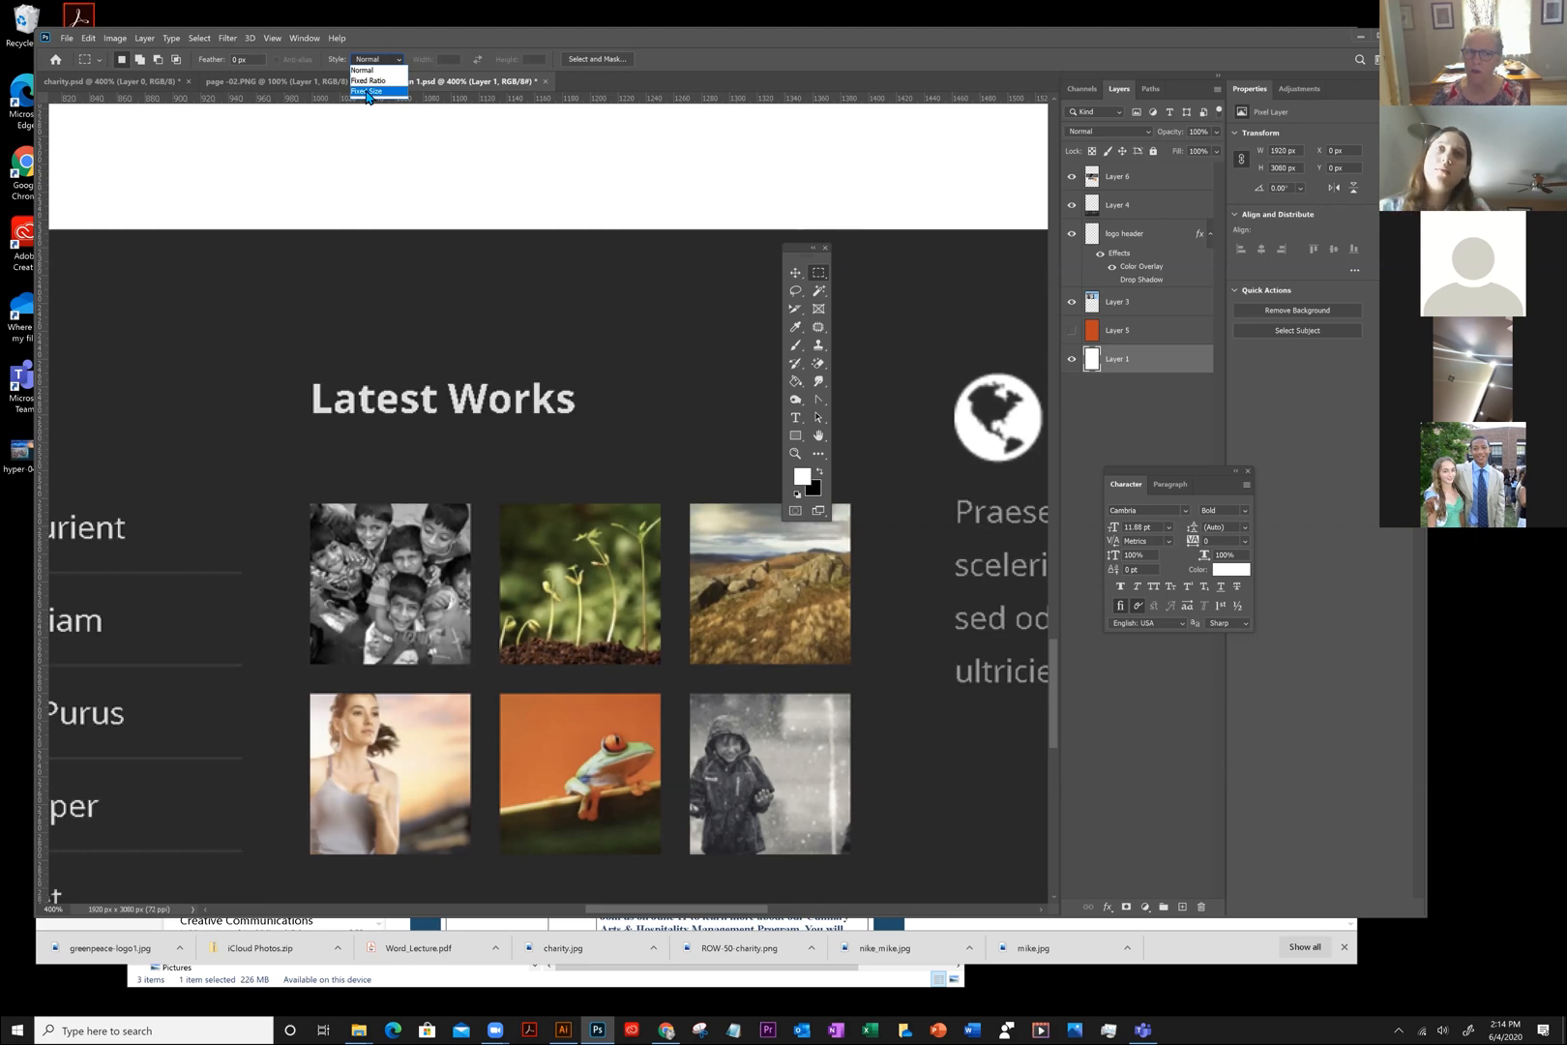
left_click(367, 92)
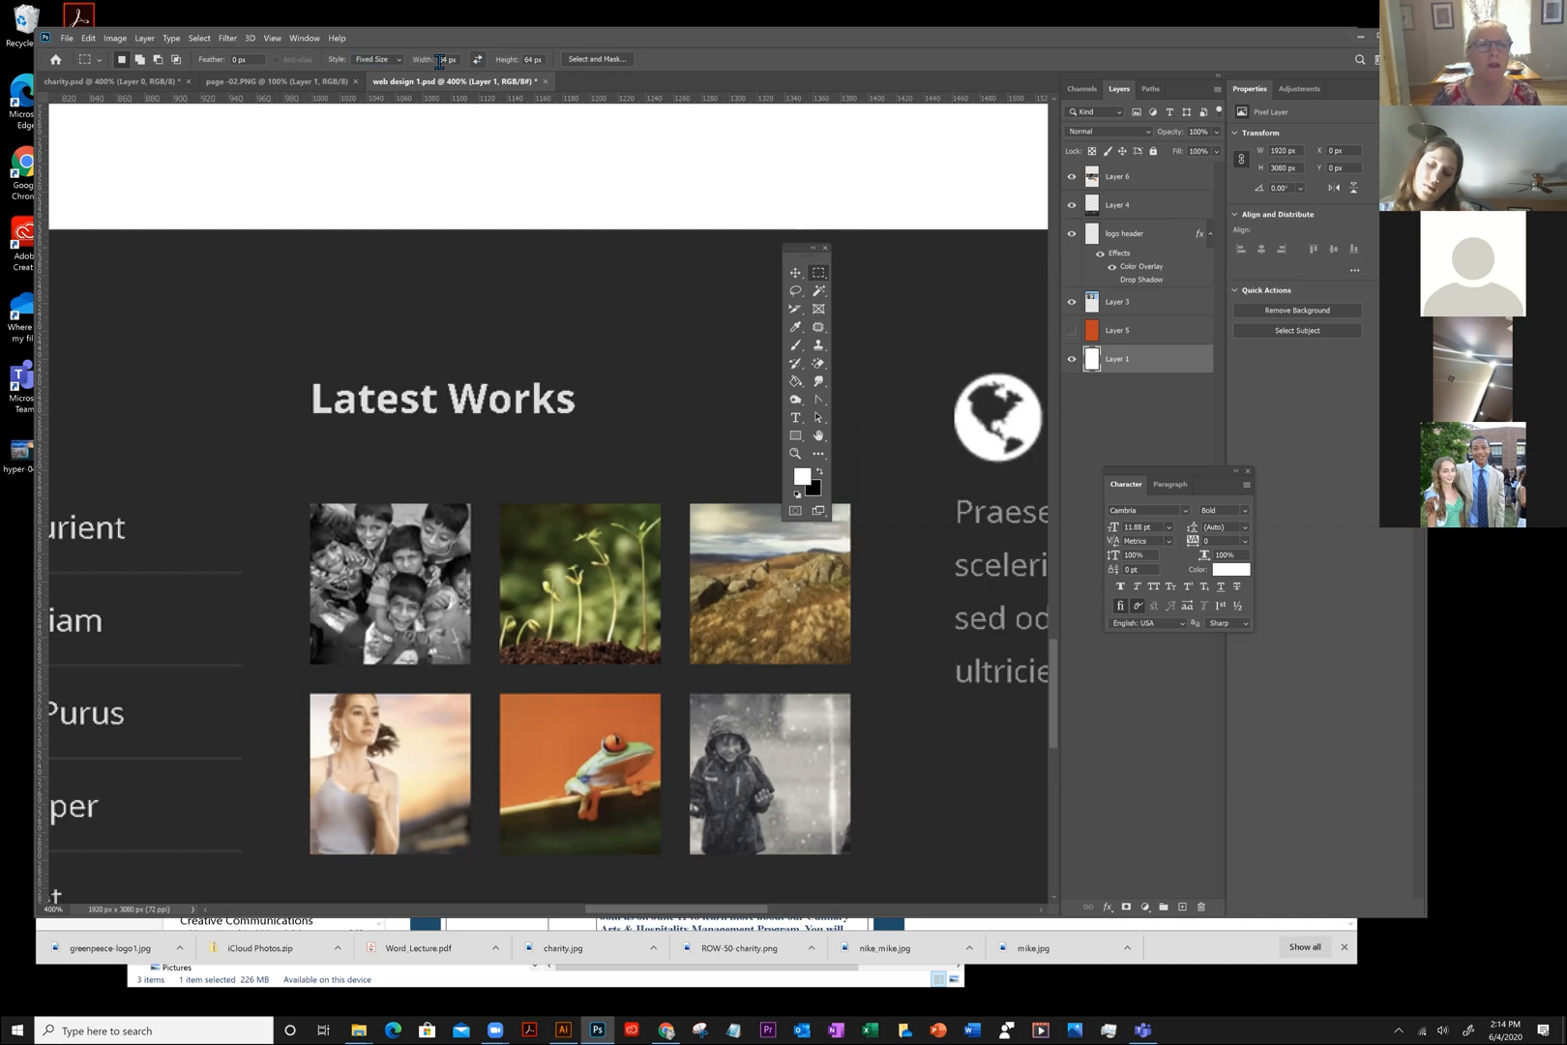
left_click_drag(460, 61, 437, 56)
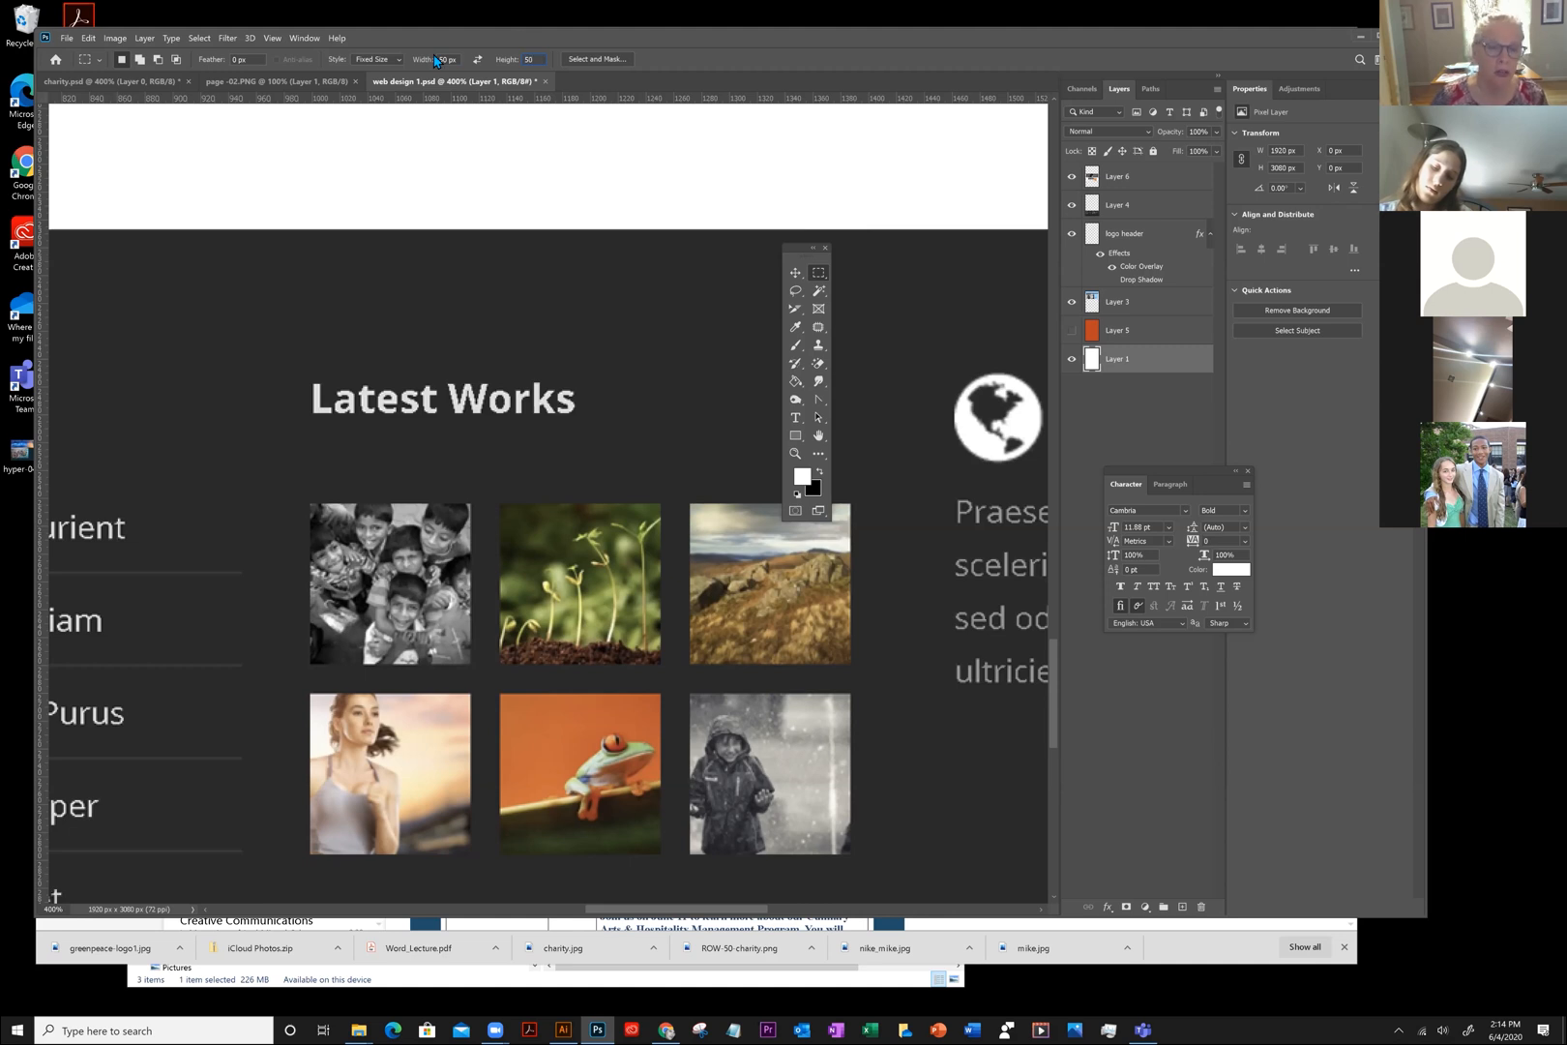
Try the 50 px square selection on several Latest Works thumbnails, ending on the green sprouts image
left_click(504, 503)
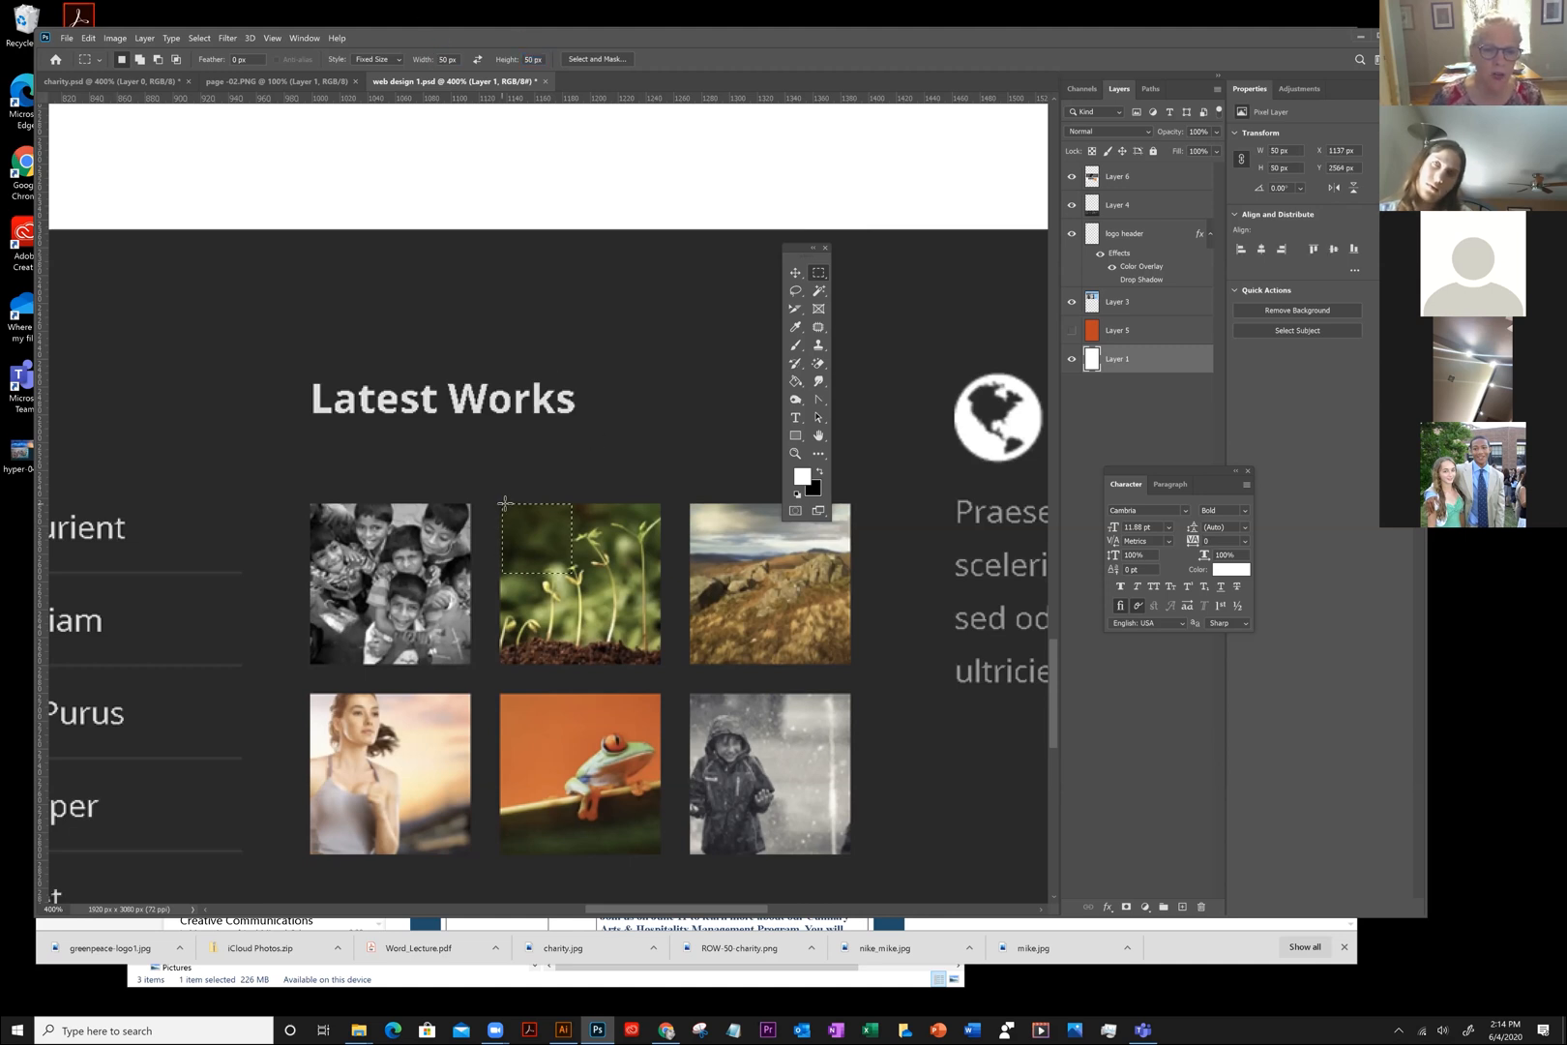
left_click(365, 553)
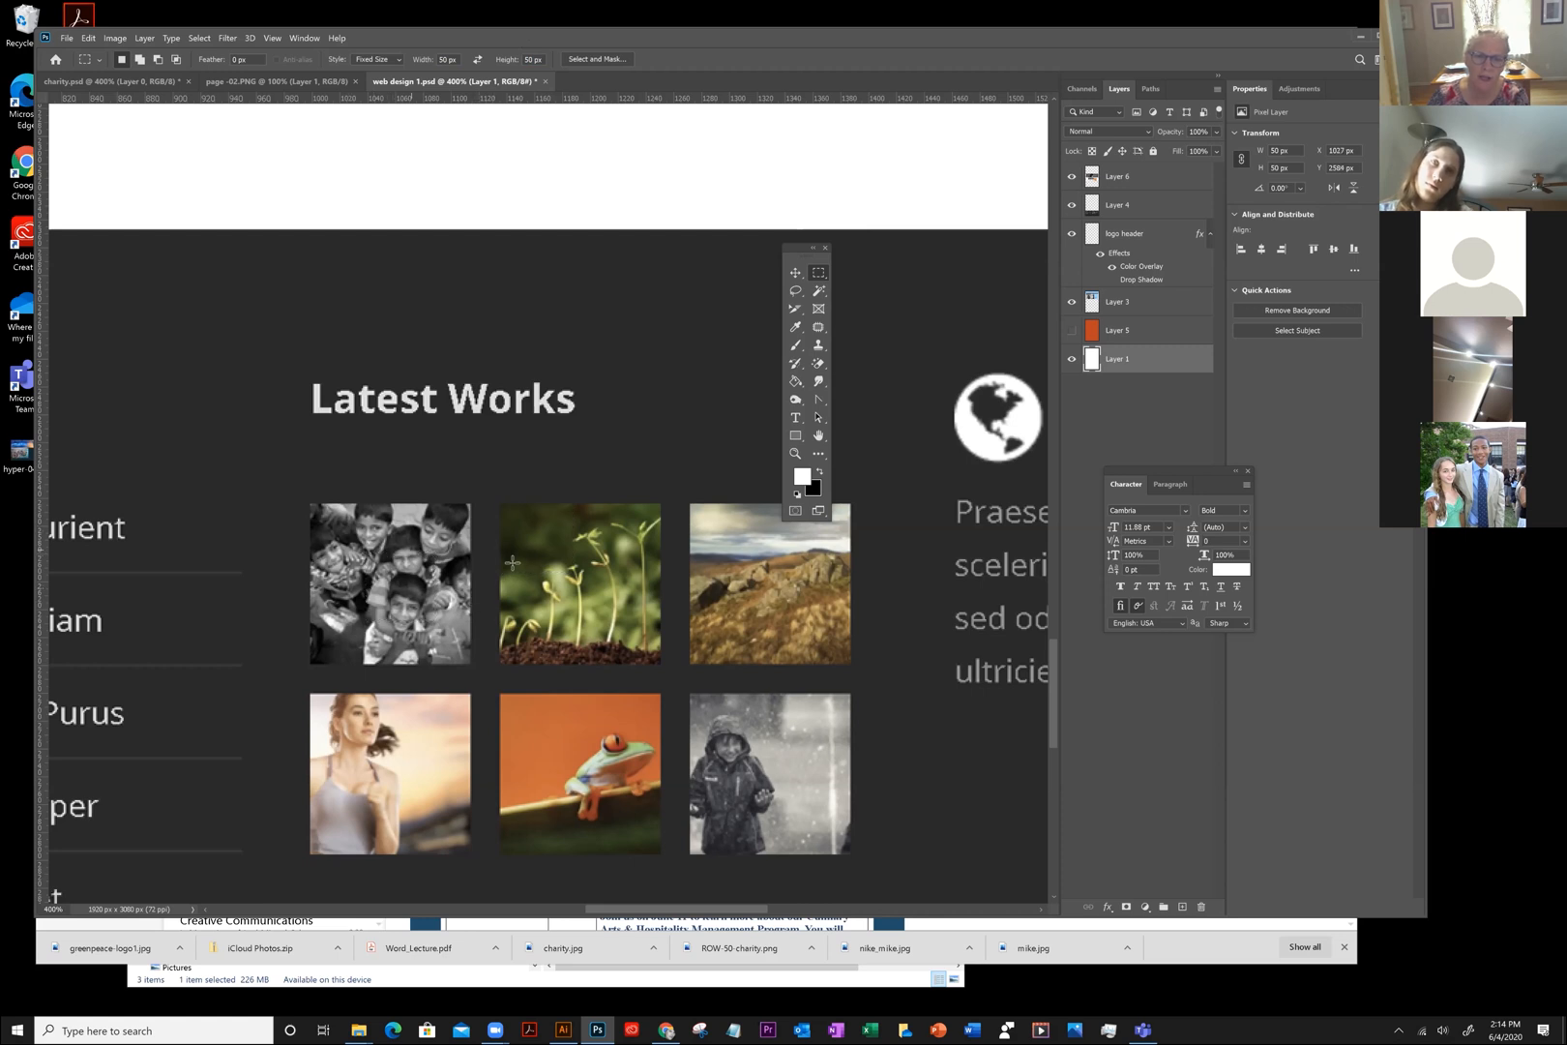
left_click(737, 566)
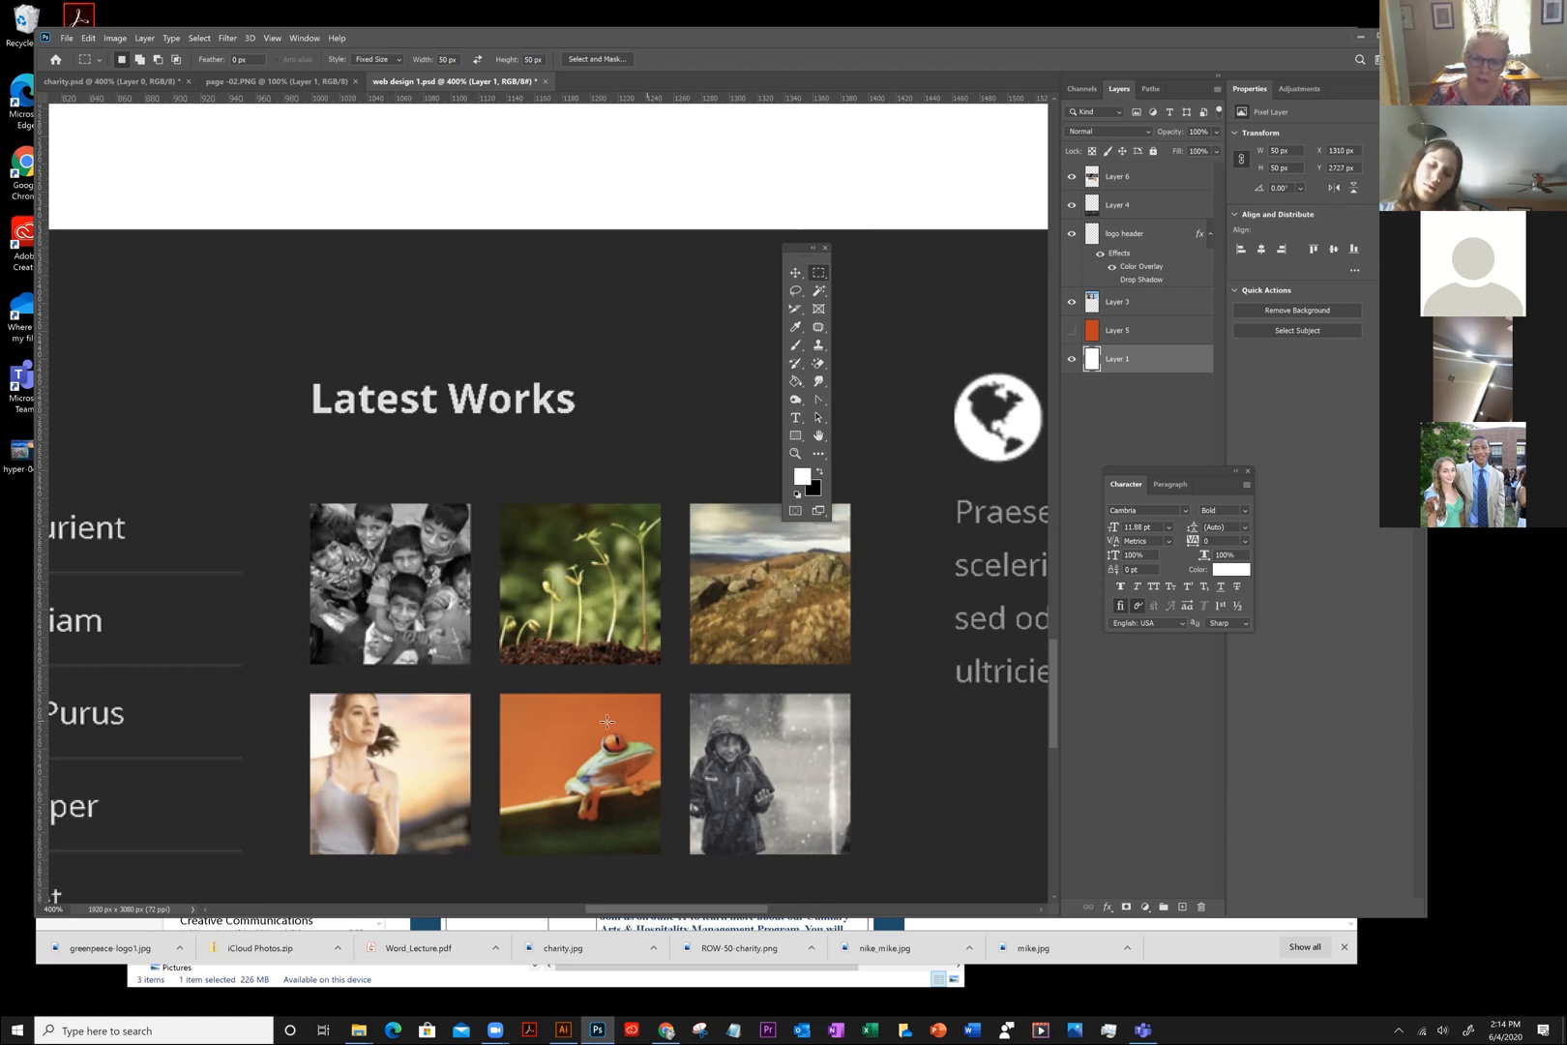
left_click(406, 709)
left_click(548, 587)
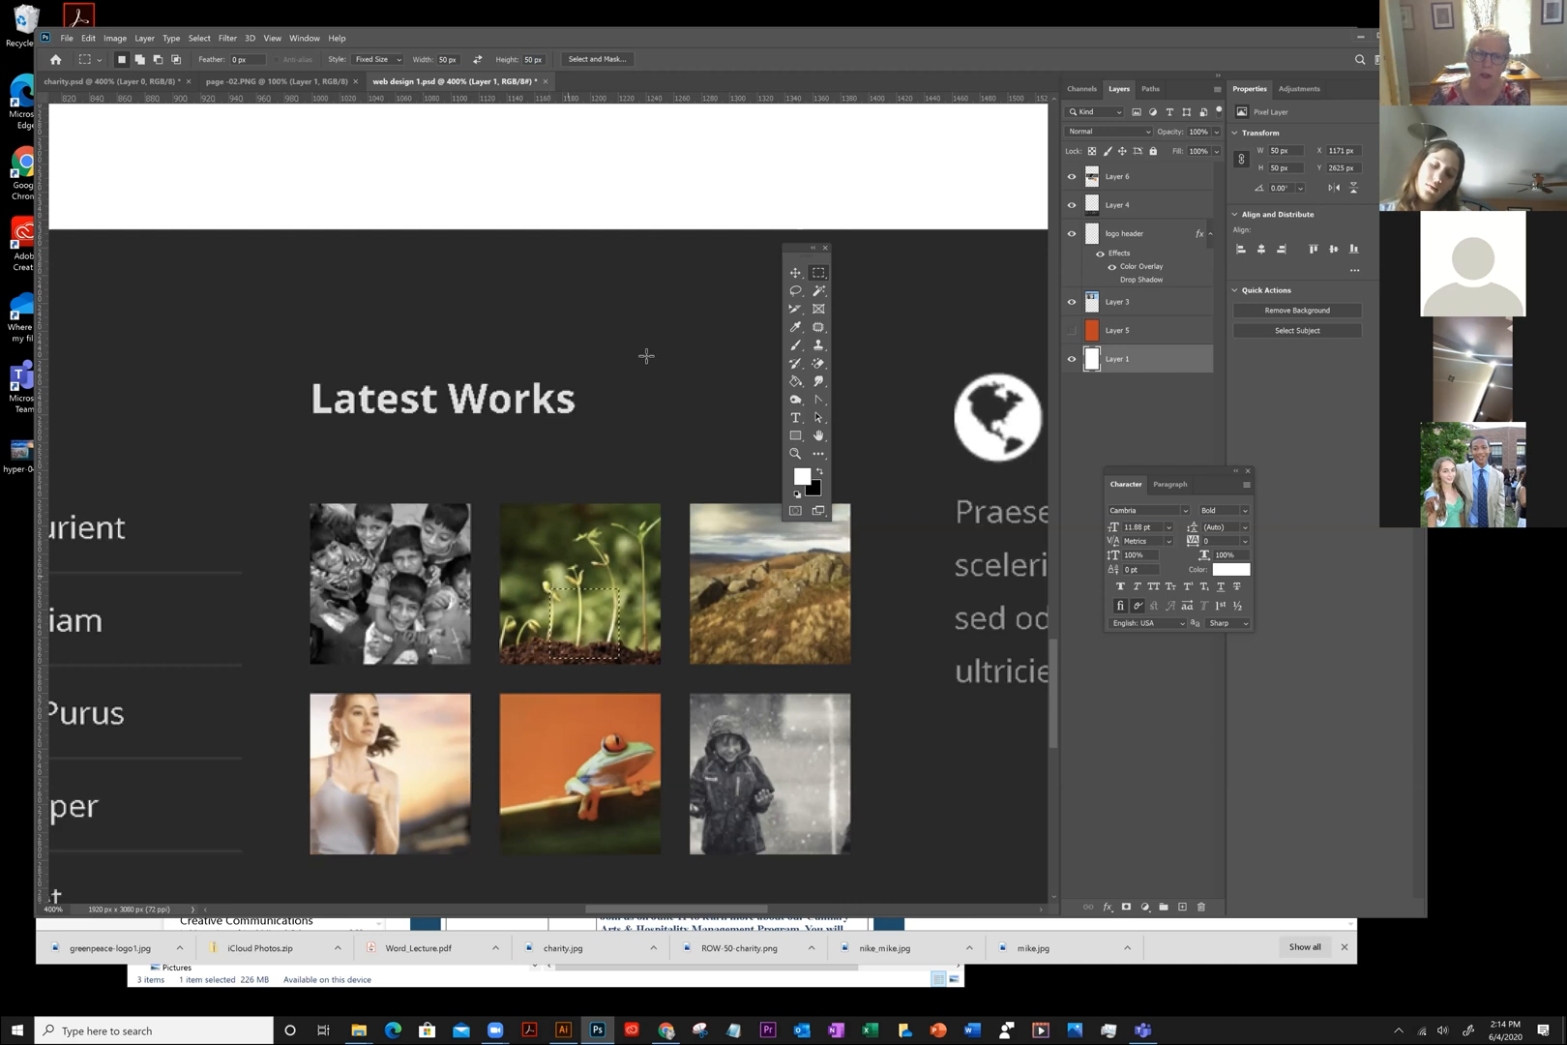
Set the marquee's fixed size to 100 by 100 px, try it on the sprouts thumbnail, and deselect
left_click(443, 60)
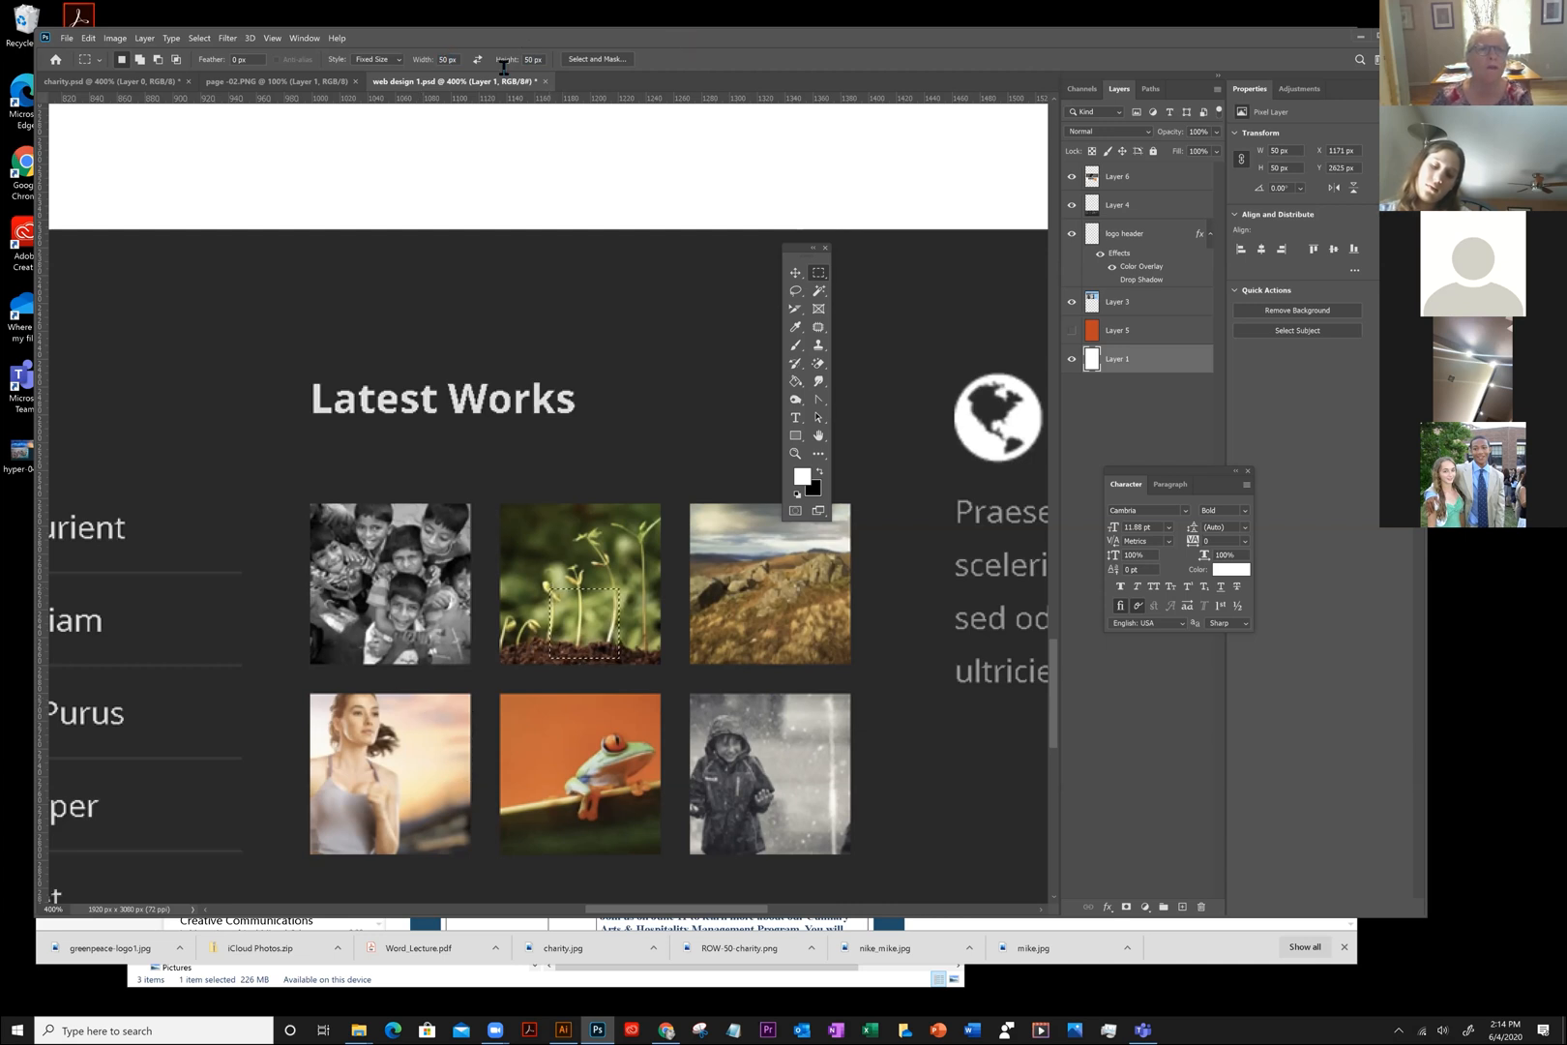
type("100")
key("Tab")
type("21")
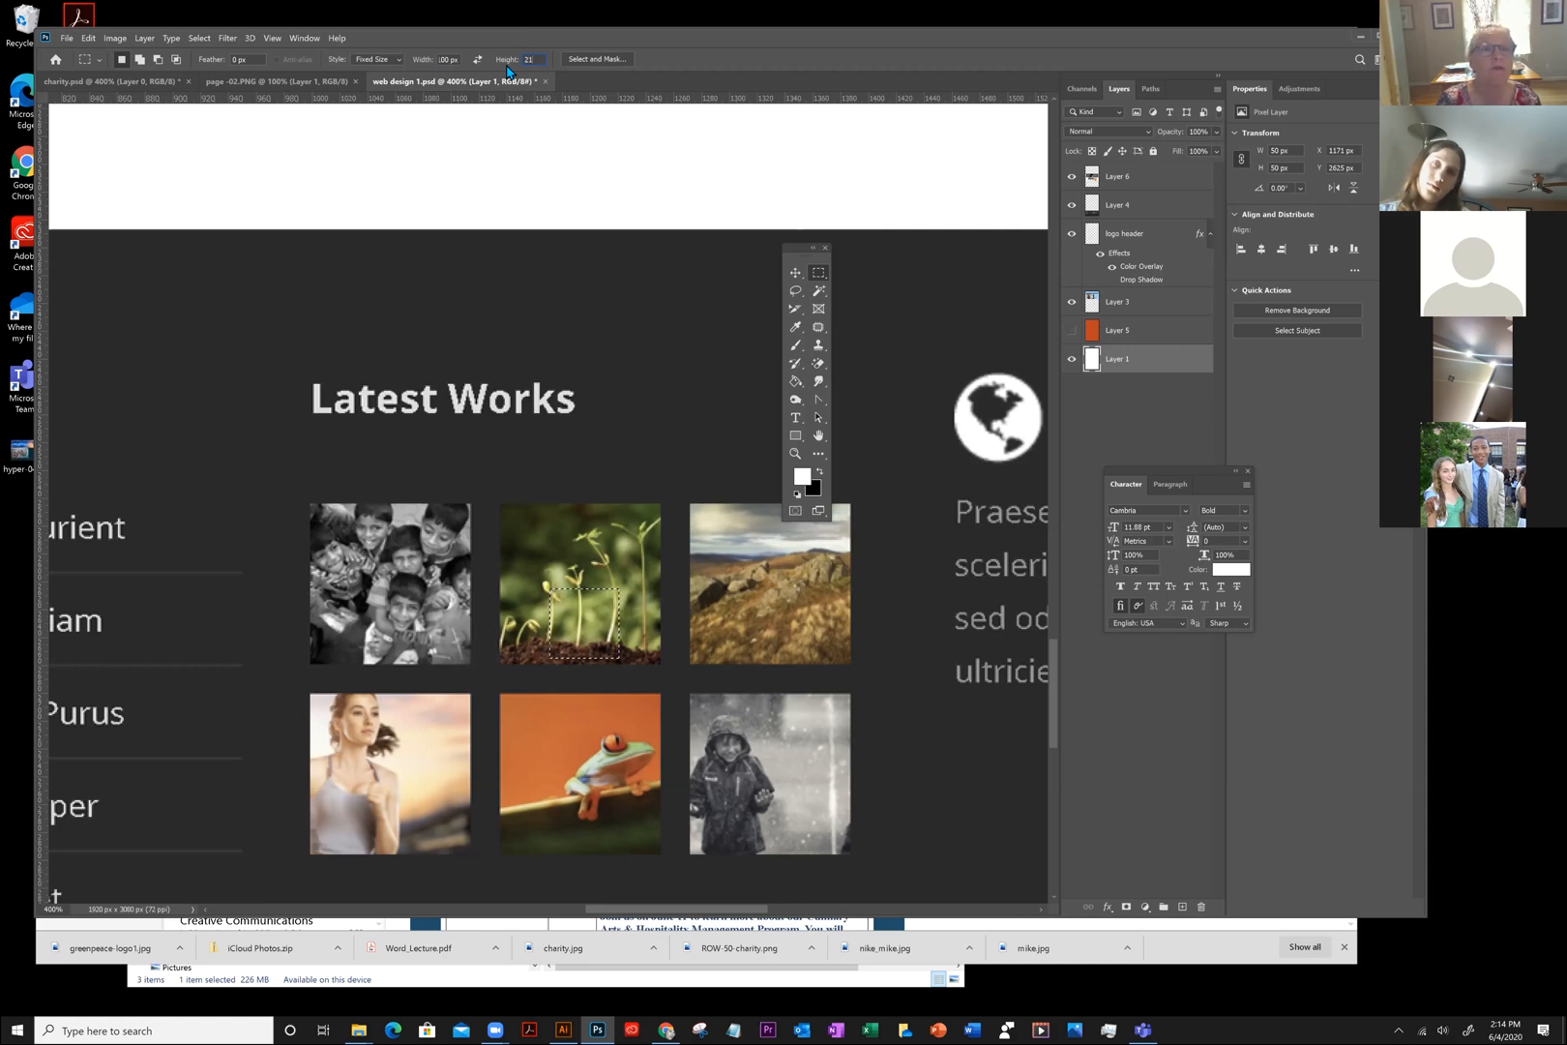
key("BackSpace")
key("BackSpace")
type("100")
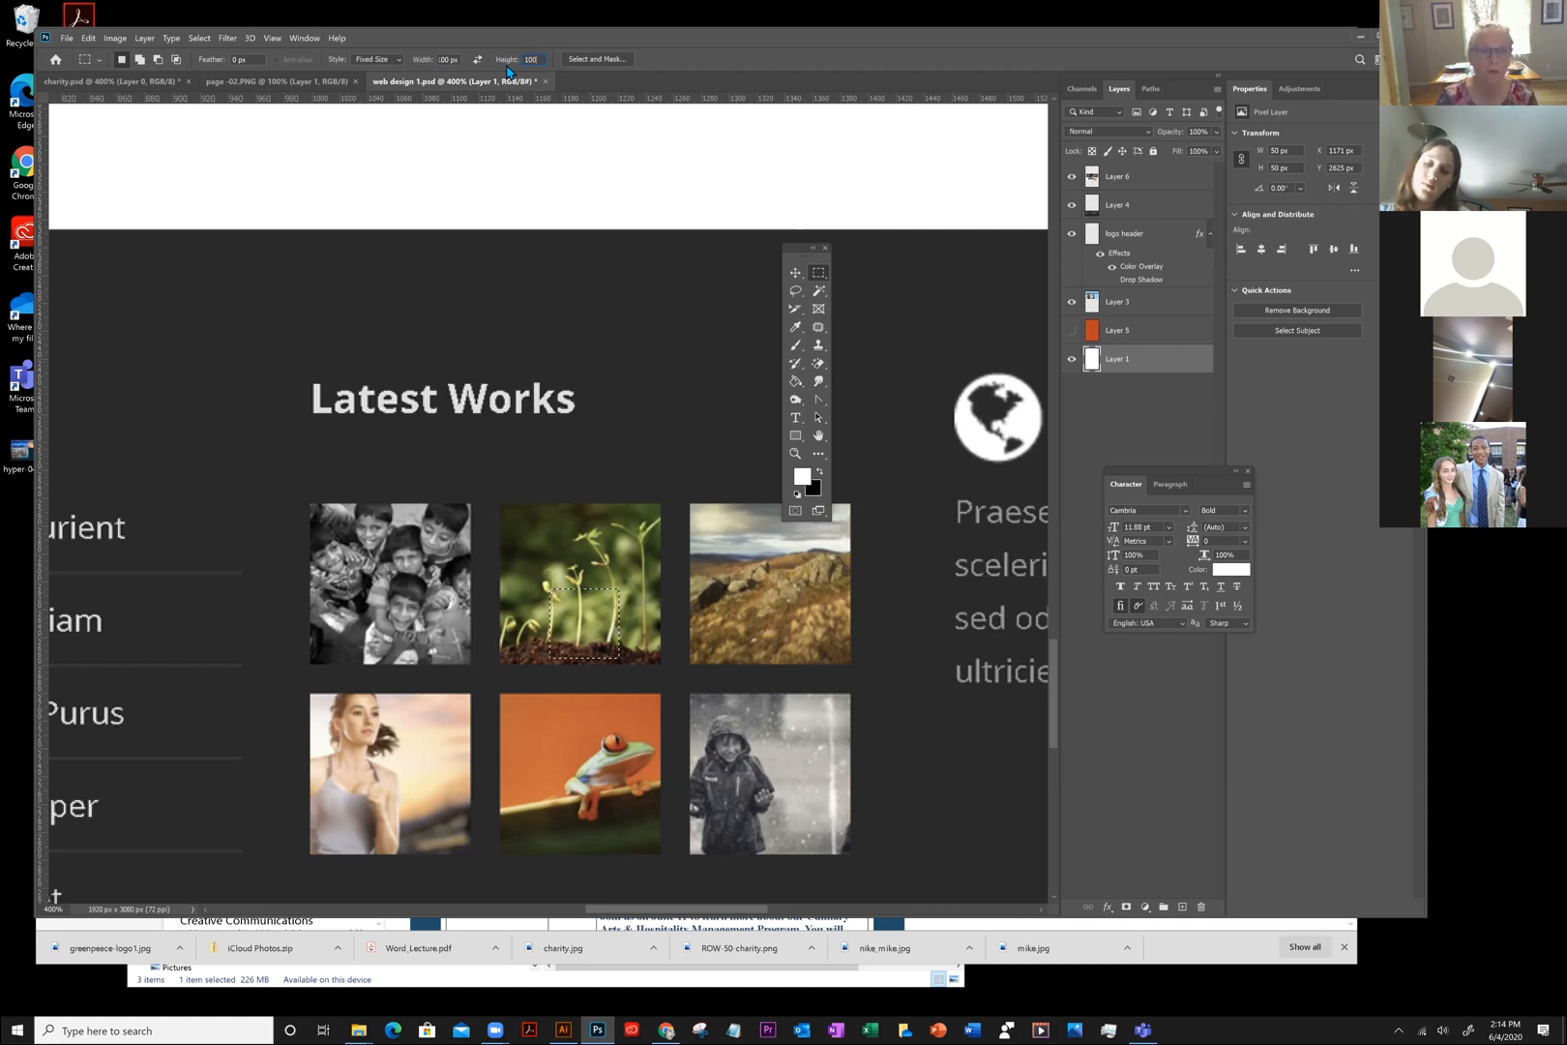
key("ctrl+d")
left_click(500, 502)
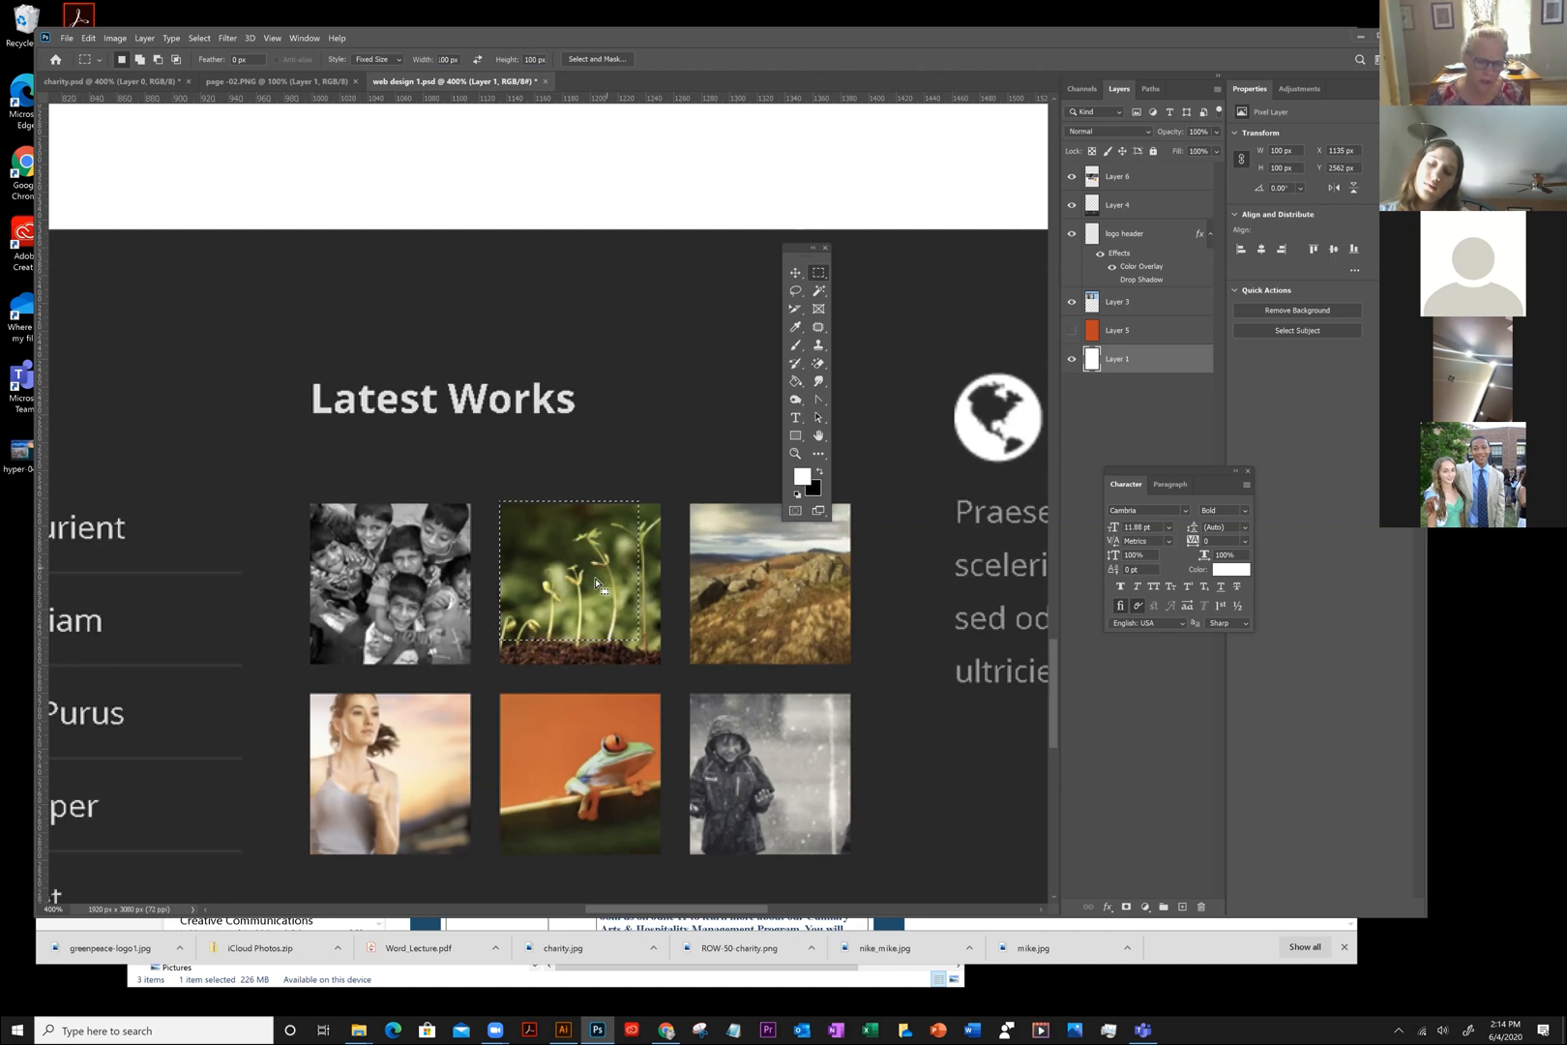
key("ctrl+d")
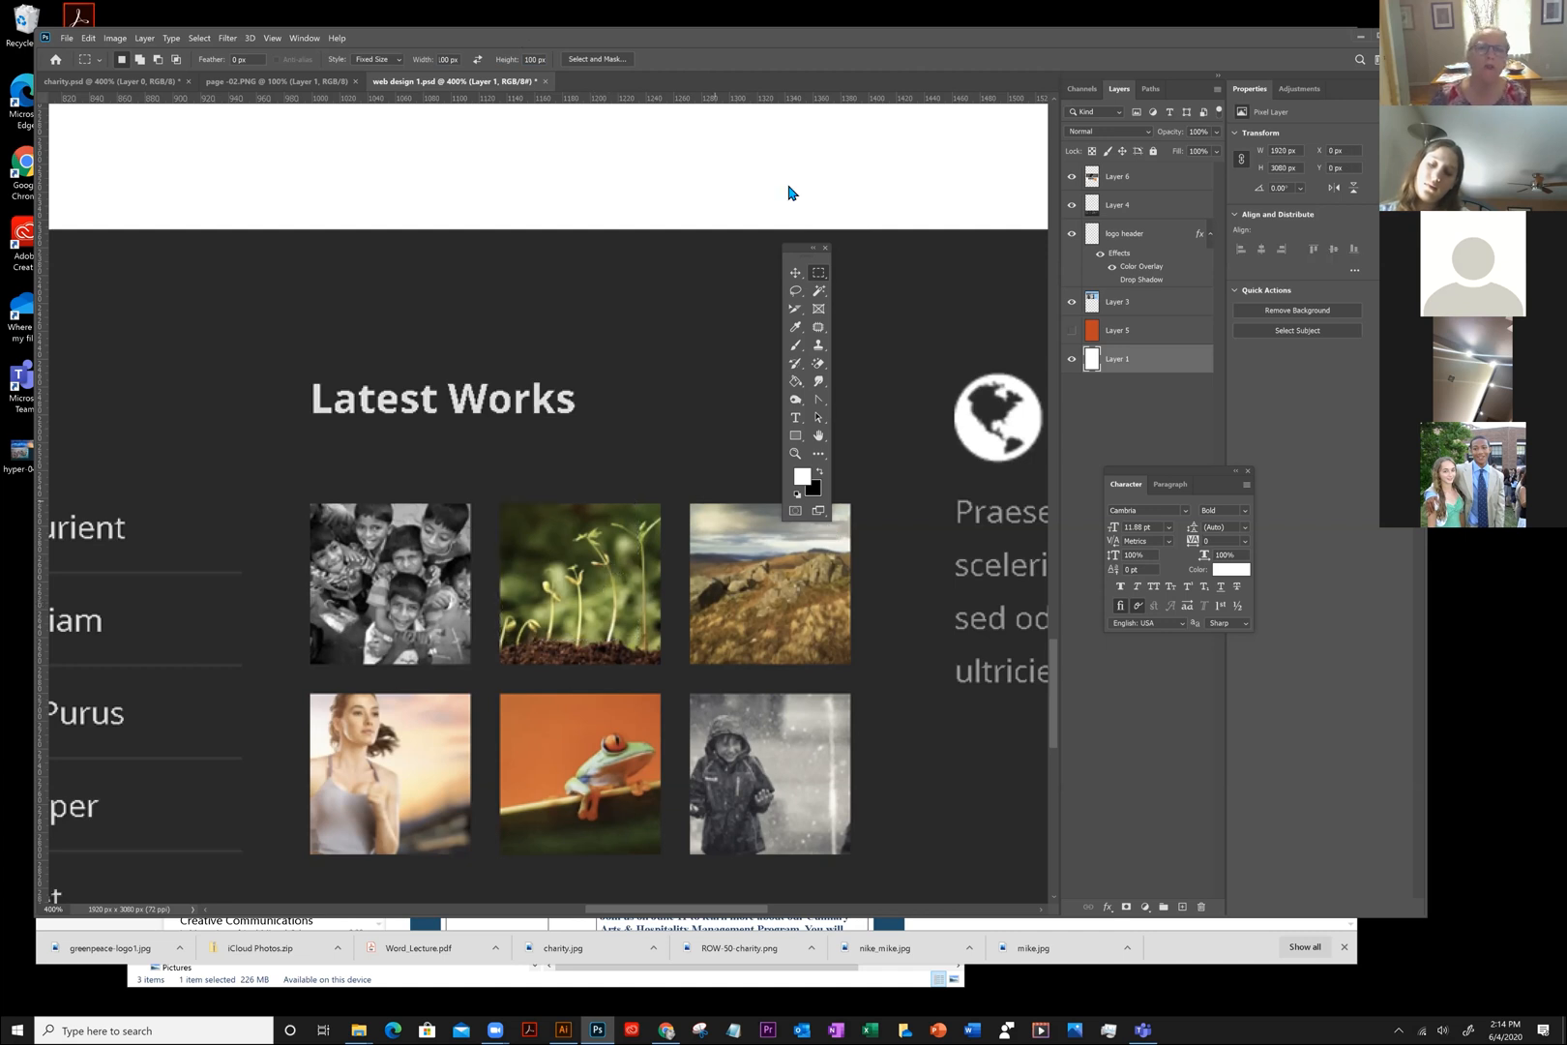
Display the Info panel and float it just above the Latest Works thumbnails
left_click(303, 38)
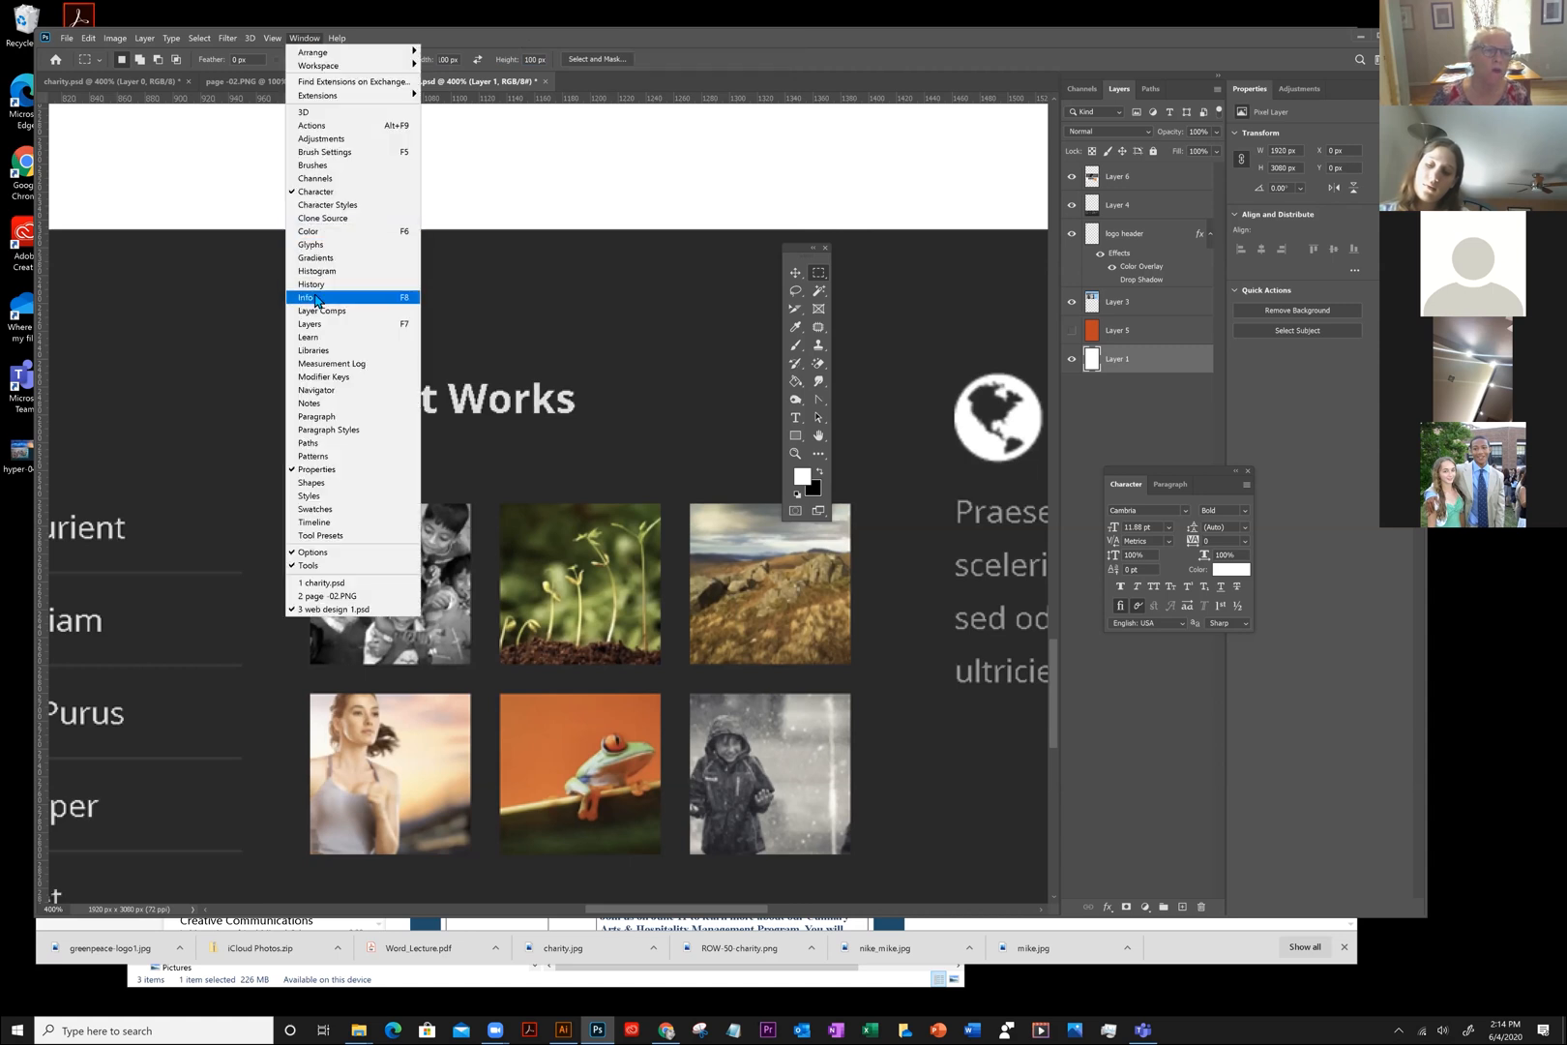
left_click(325, 302)
left_click_drag(1064, 89, 117, 475)
left_click_drag(174, 392, 588, 328)
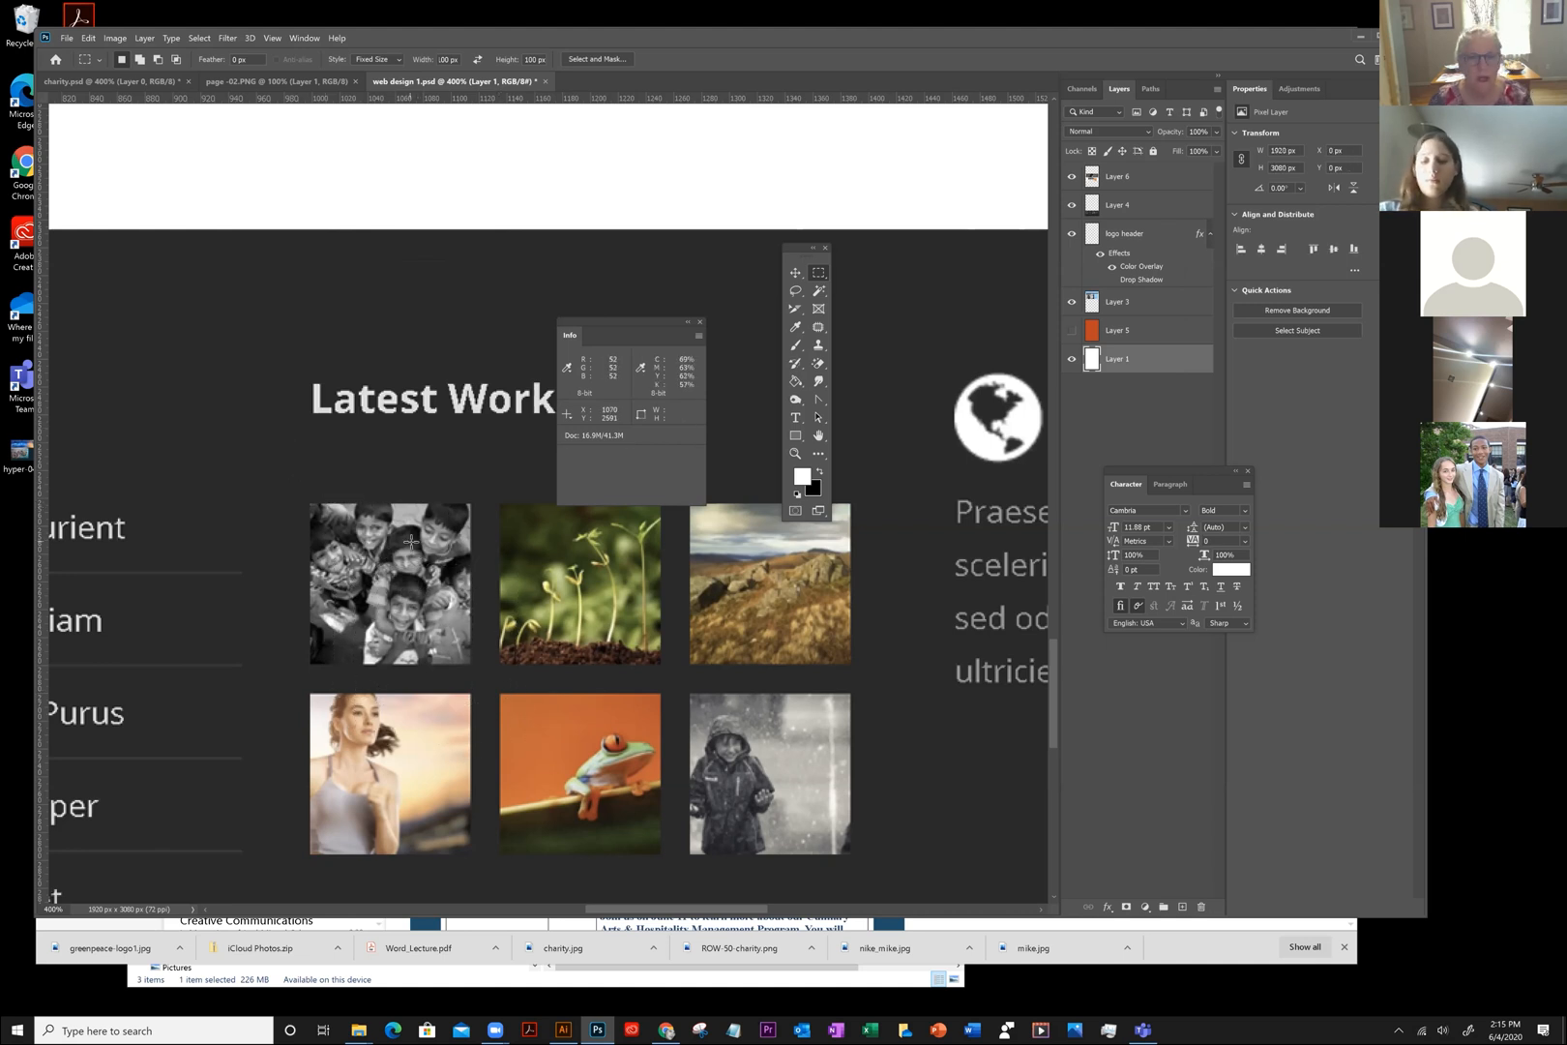
Measure the first Latest Works thumbnail by outlining it with the marquee in Normal style, then deselect
left_click(372, 59)
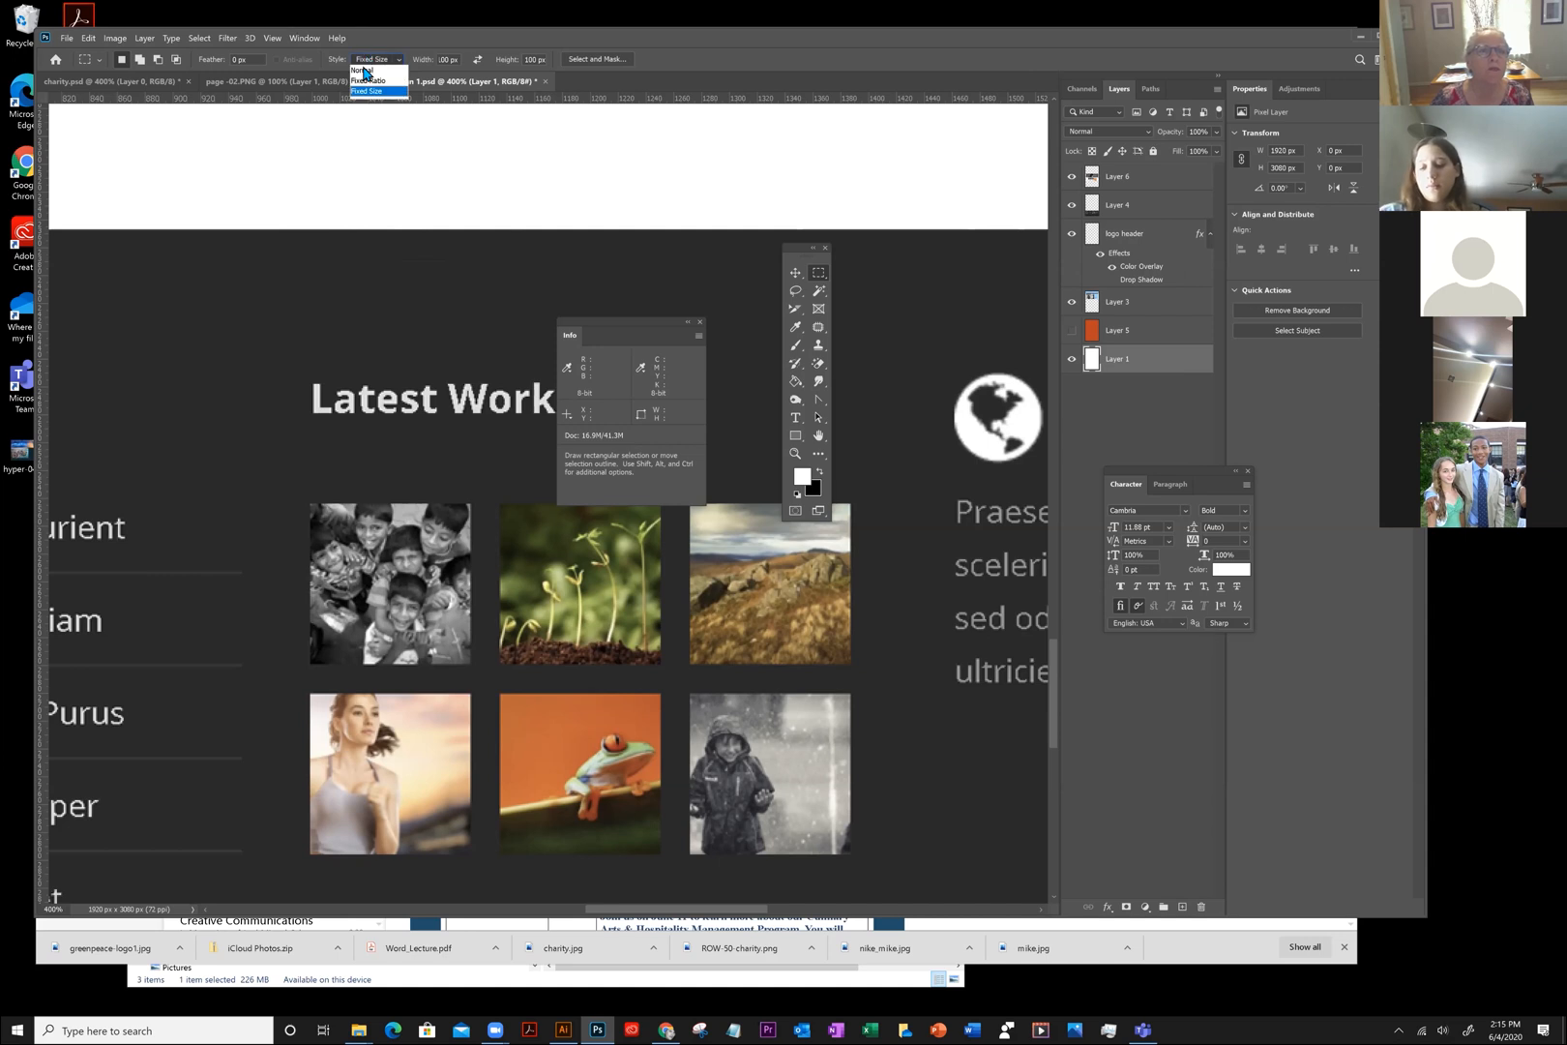
left_click(362, 70)
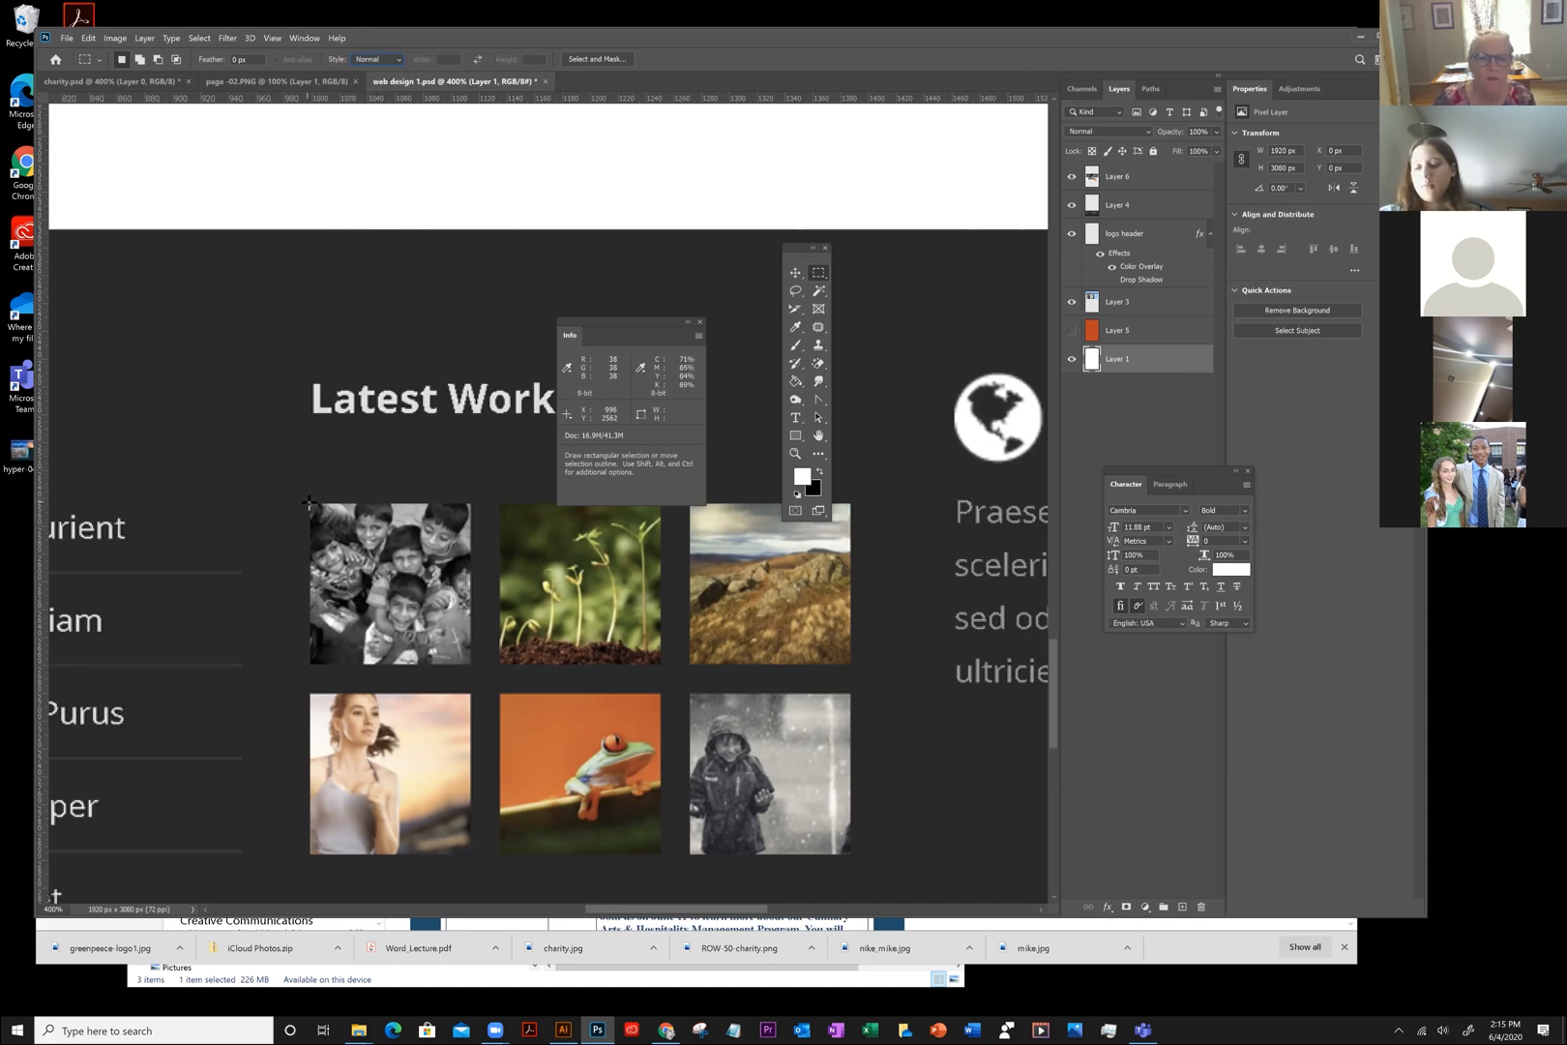
left_click_drag(308, 501, 471, 662)
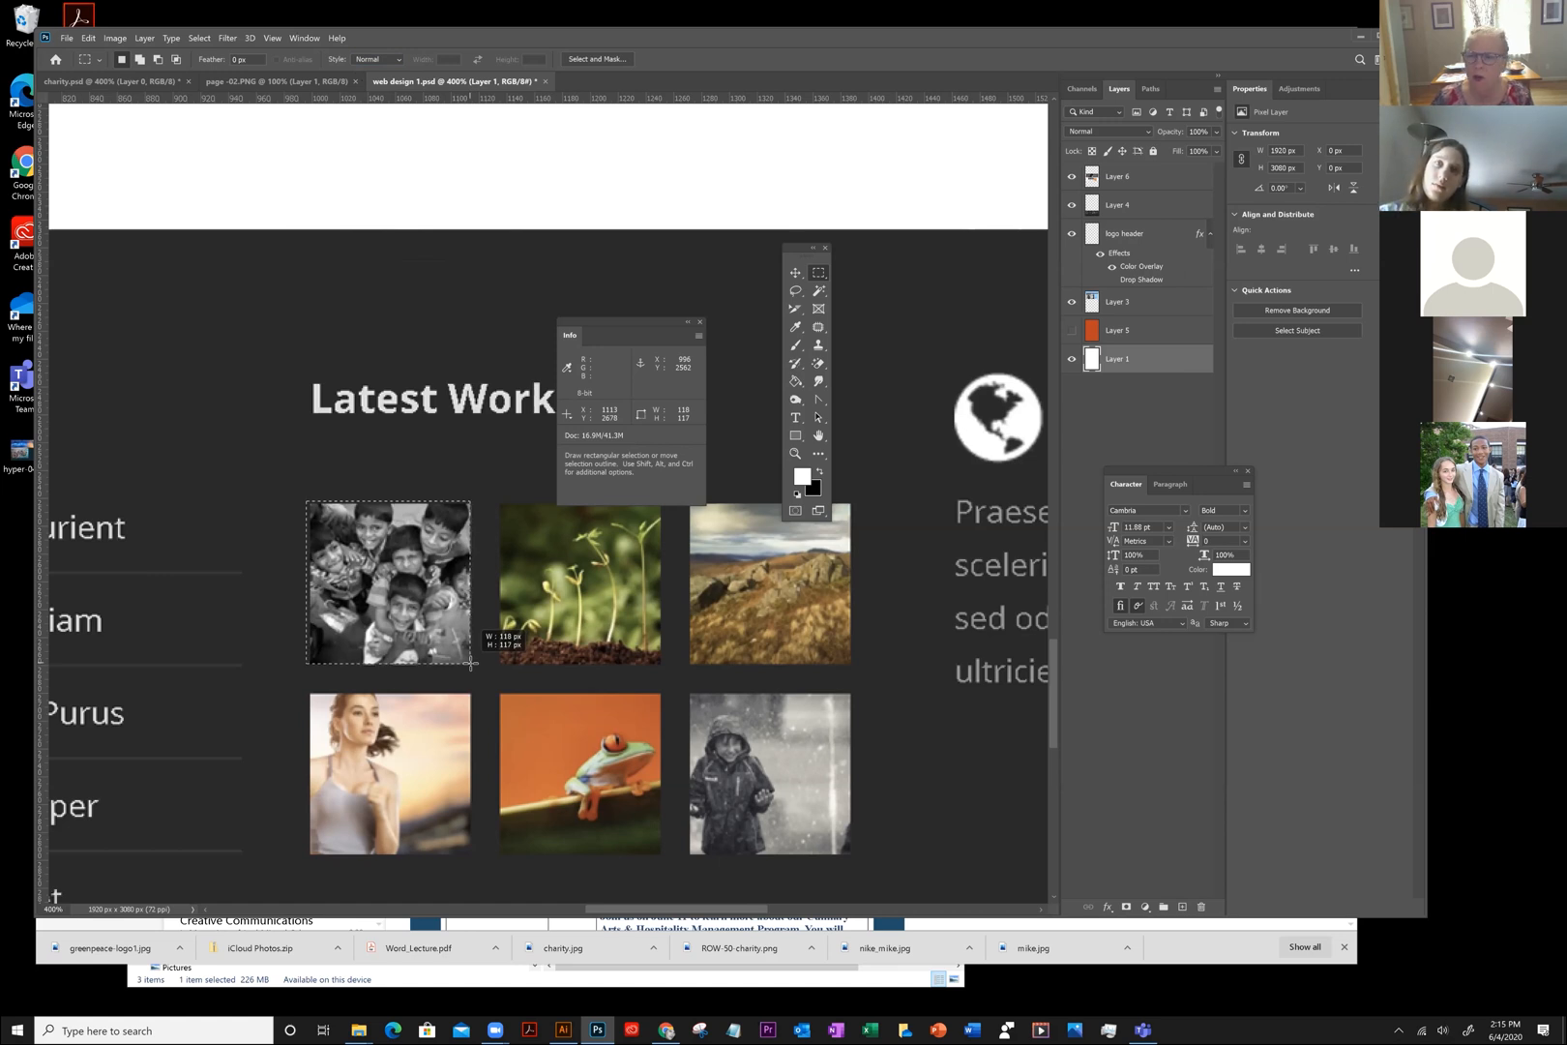
left_click_drag(471, 663, 471, 663)
key("ctrl+d")
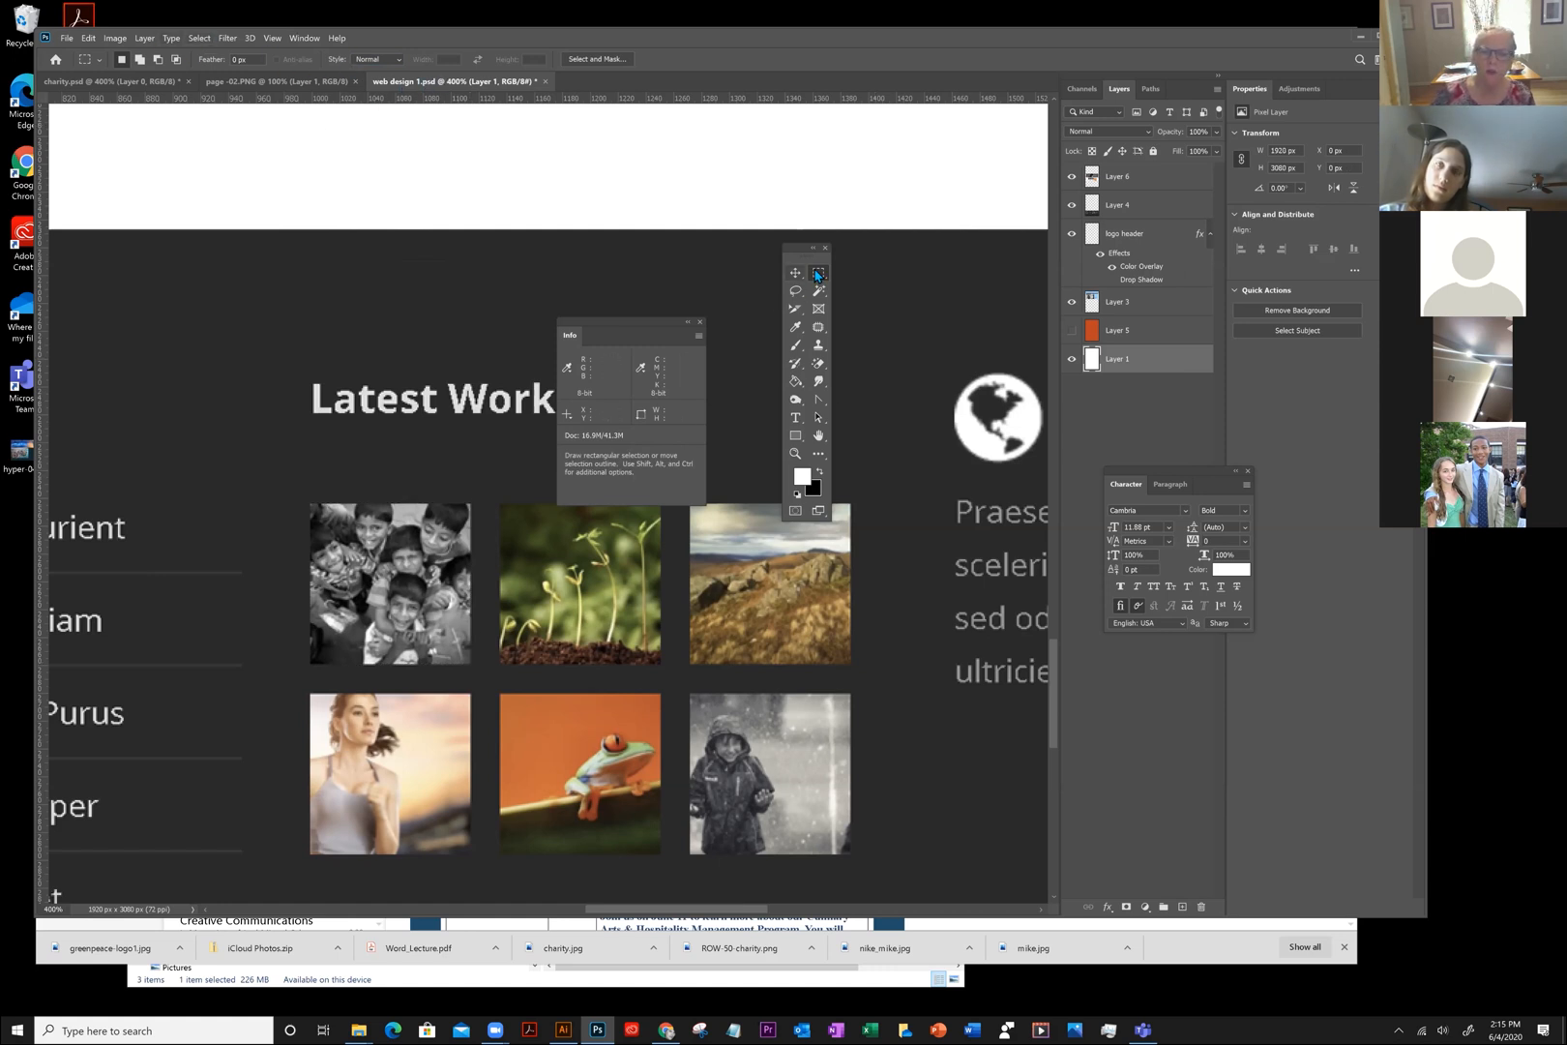
Set the marquee style back to Fixed Size with a width and height of 118 px
left_click(366, 59)
left_click(372, 104)
double_click(442, 60)
type("1181")
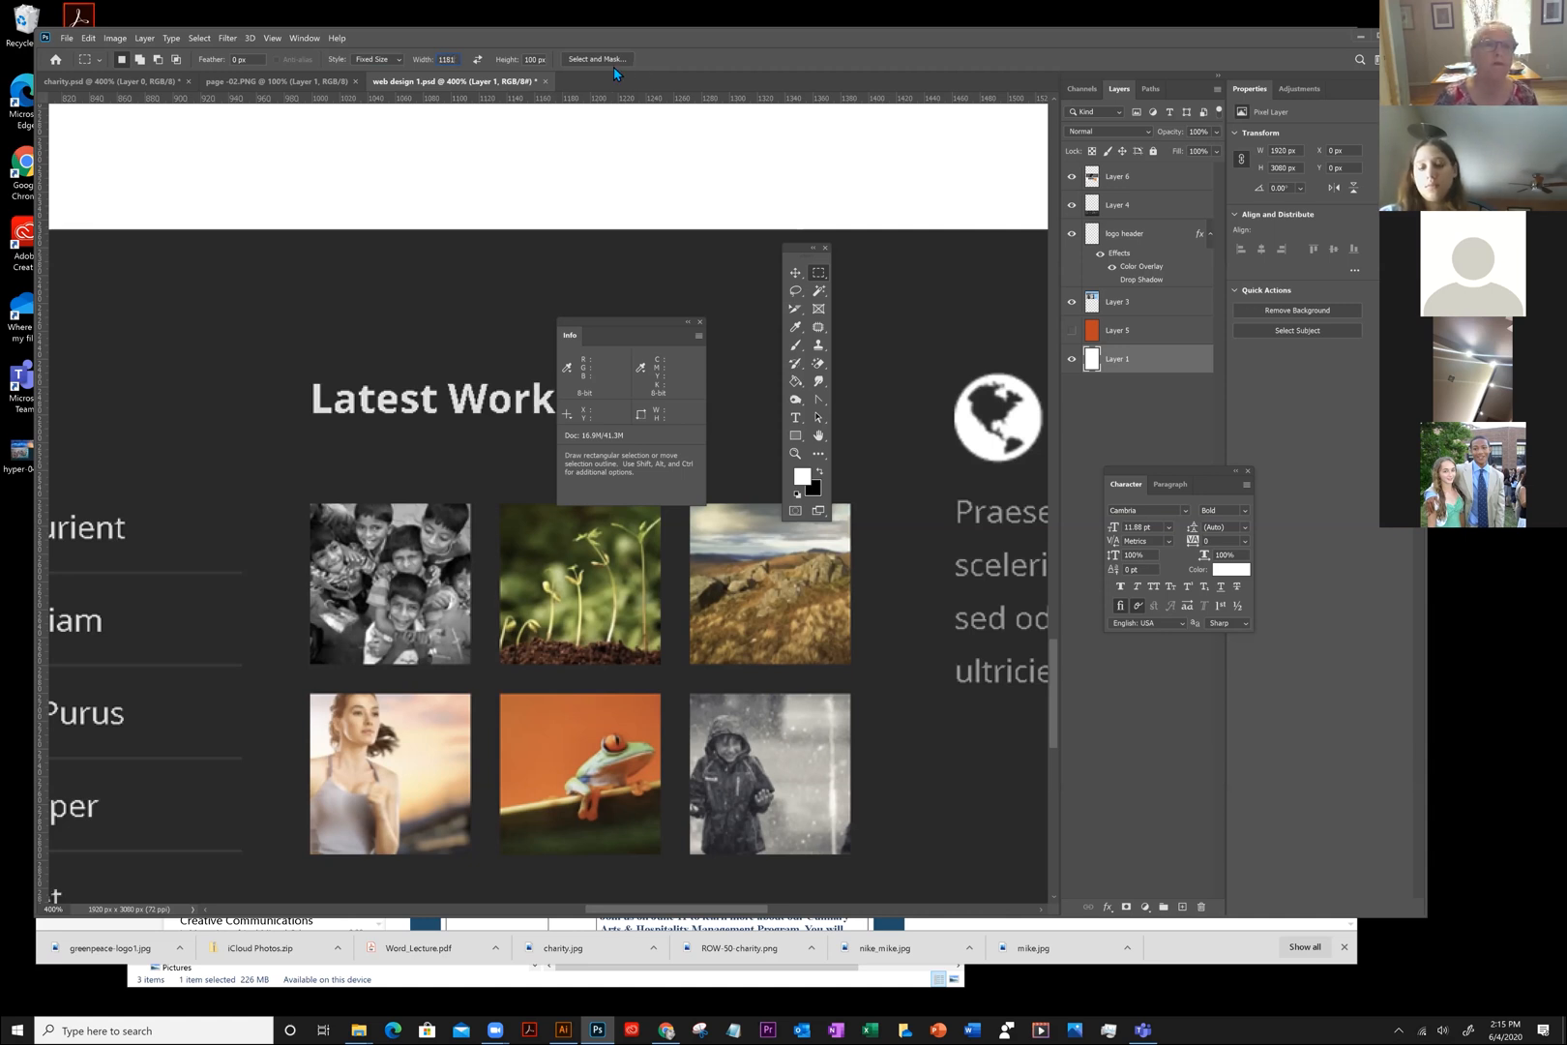
type("18")
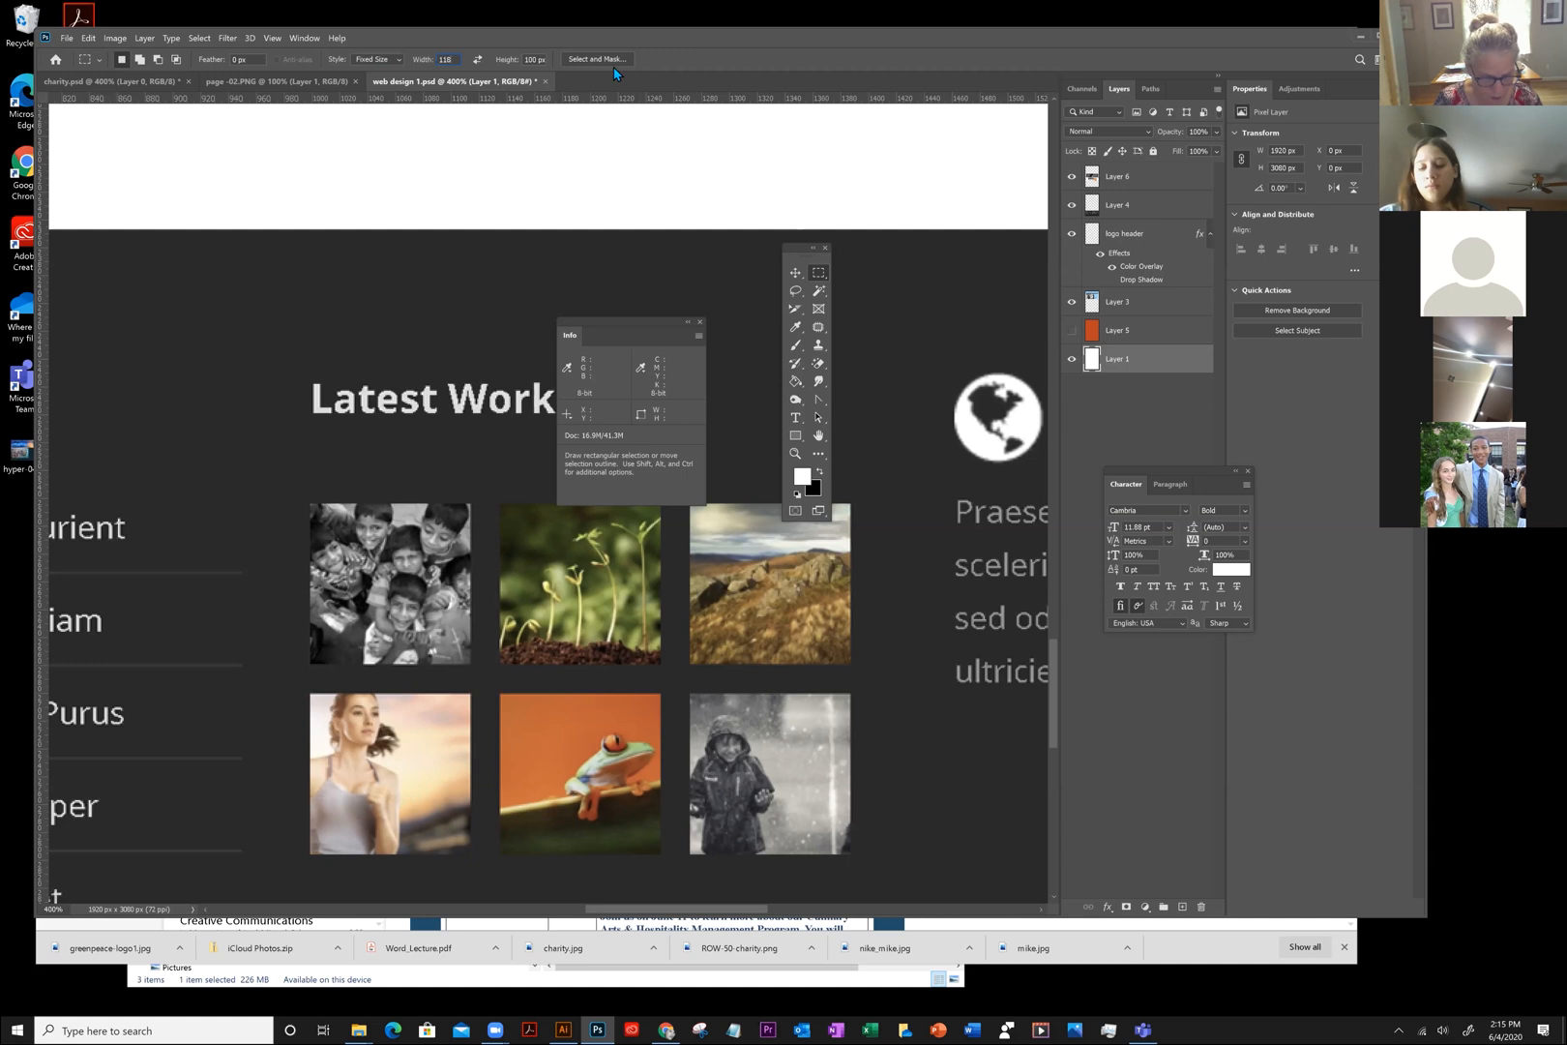
key("Tab")
type("118")
key("Return")
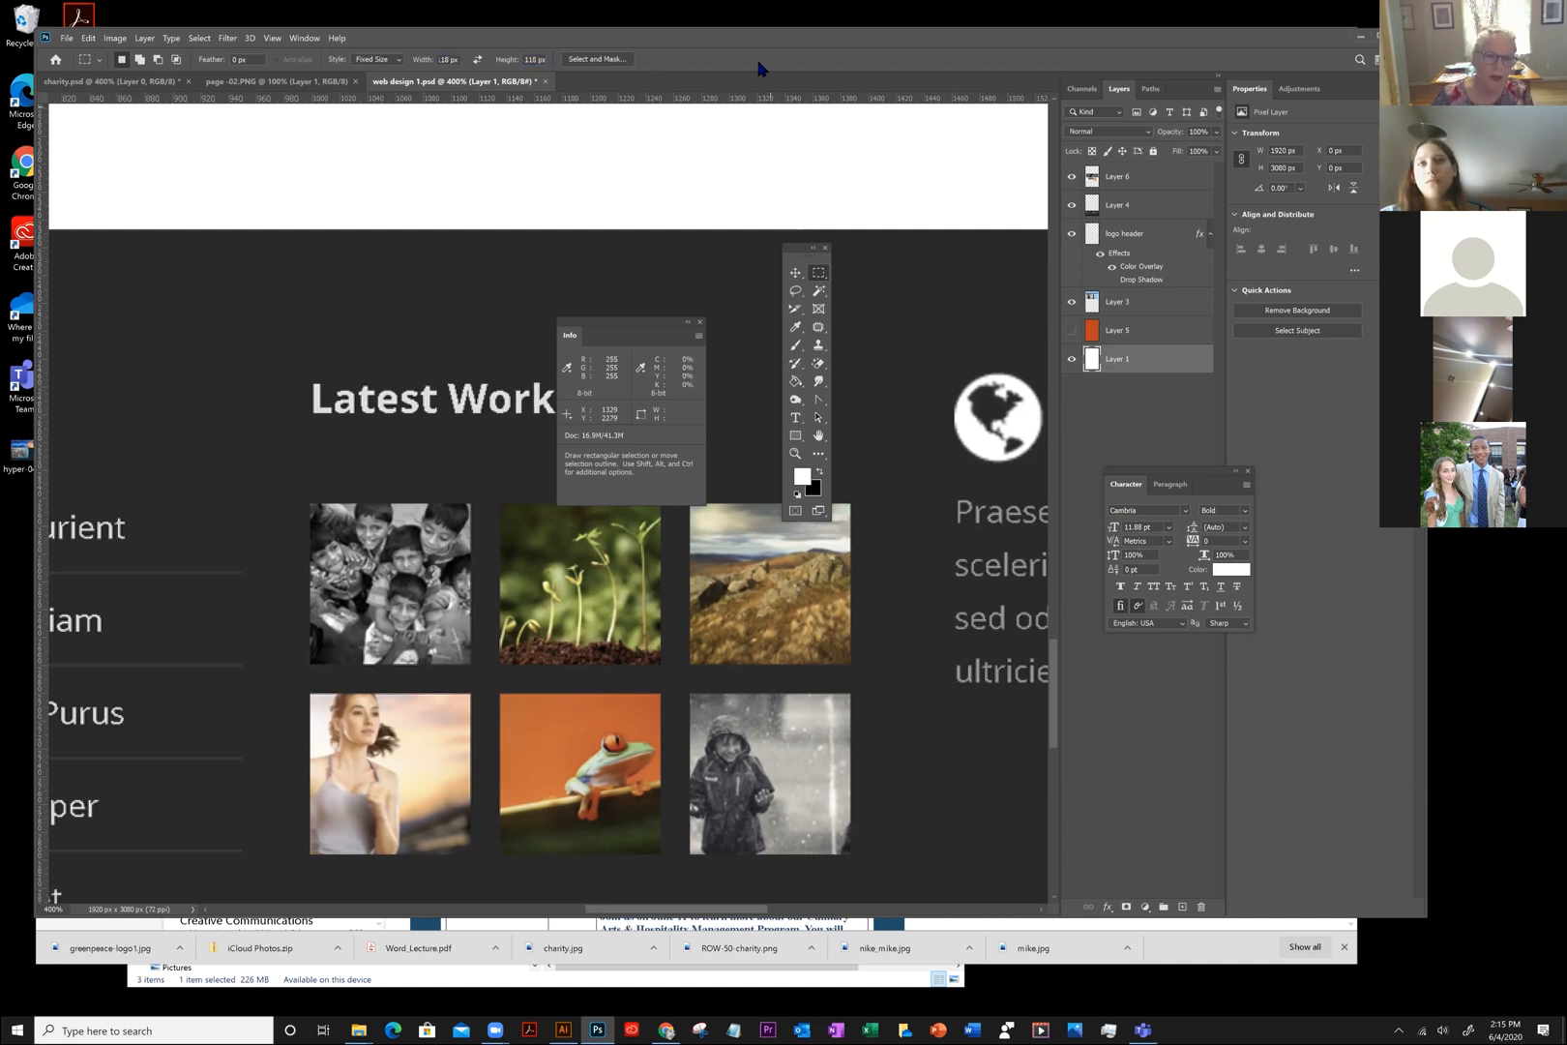
Try the 118 px selection on the group photo, frog and raincoat thumbnails, then deselect with the page fitted on screen
left_click(309, 501)
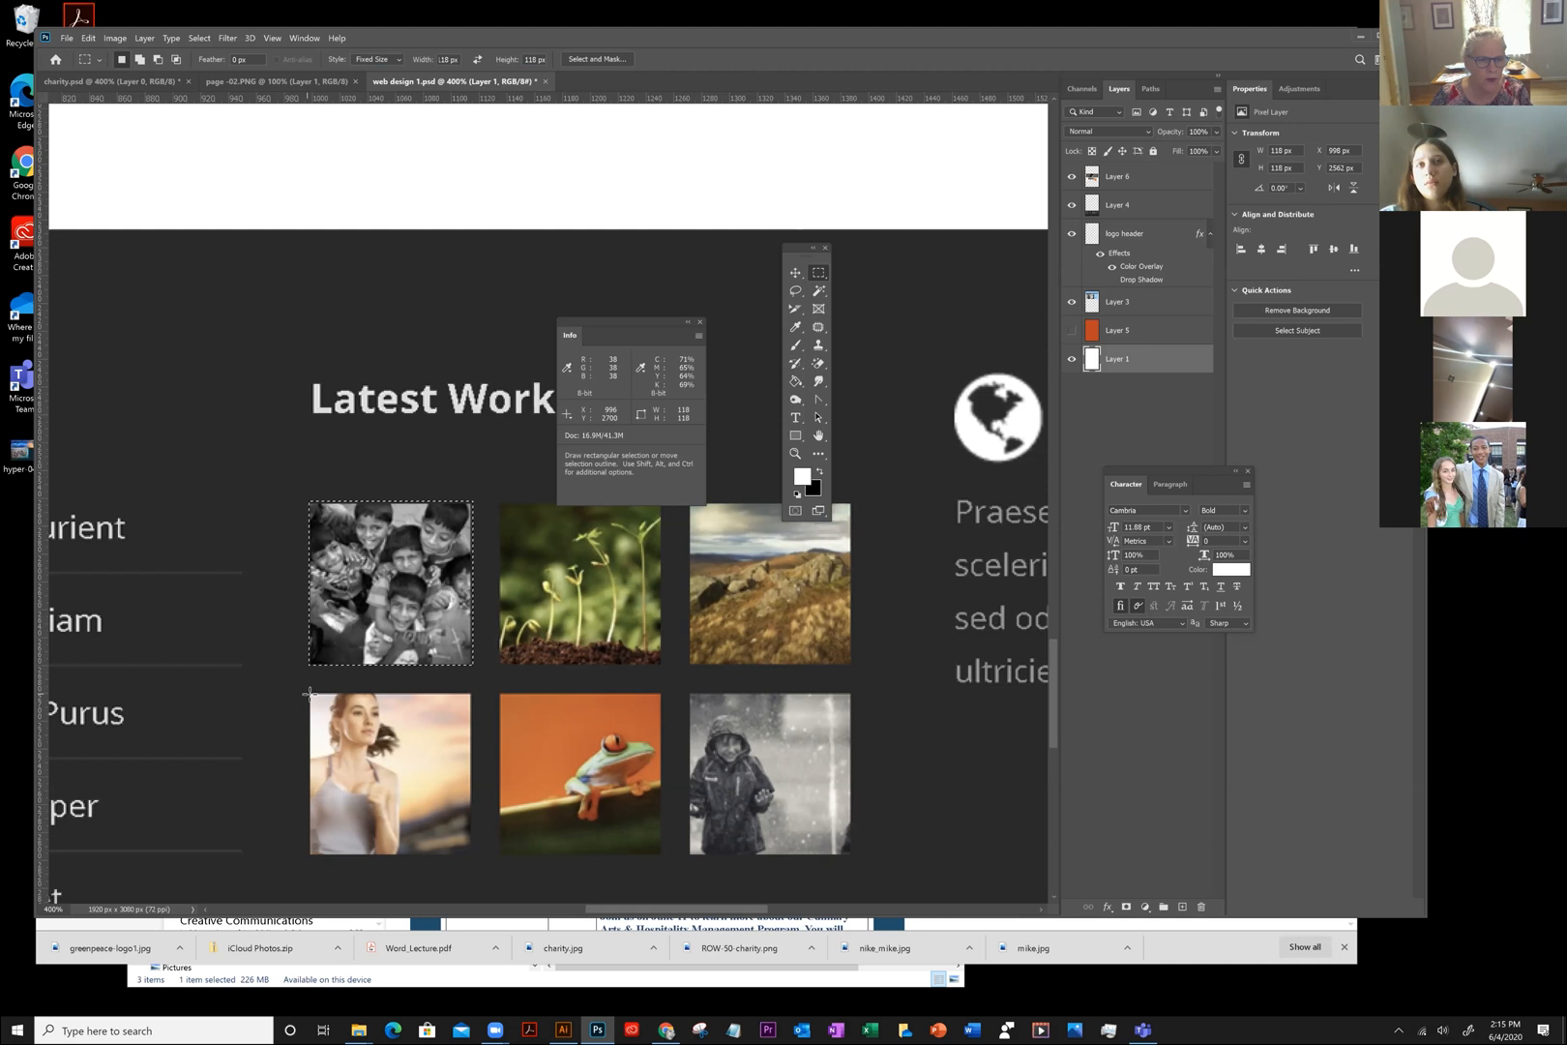
left_click(500, 693)
left_click(692, 691)
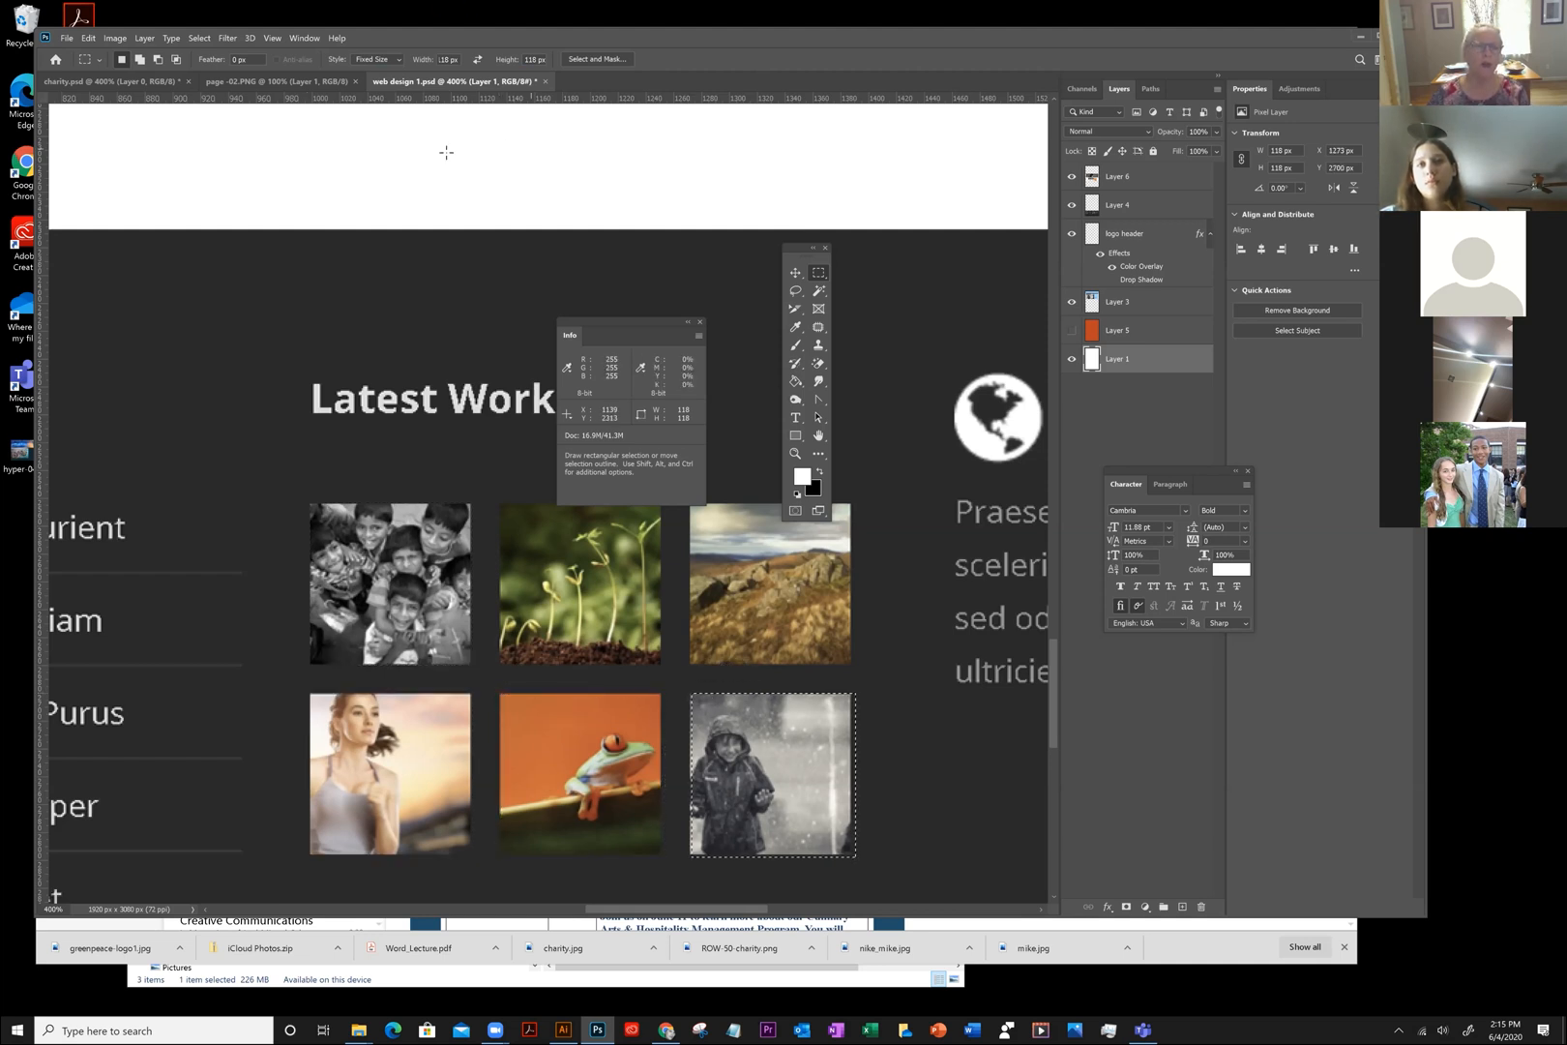
left_click(272, 38)
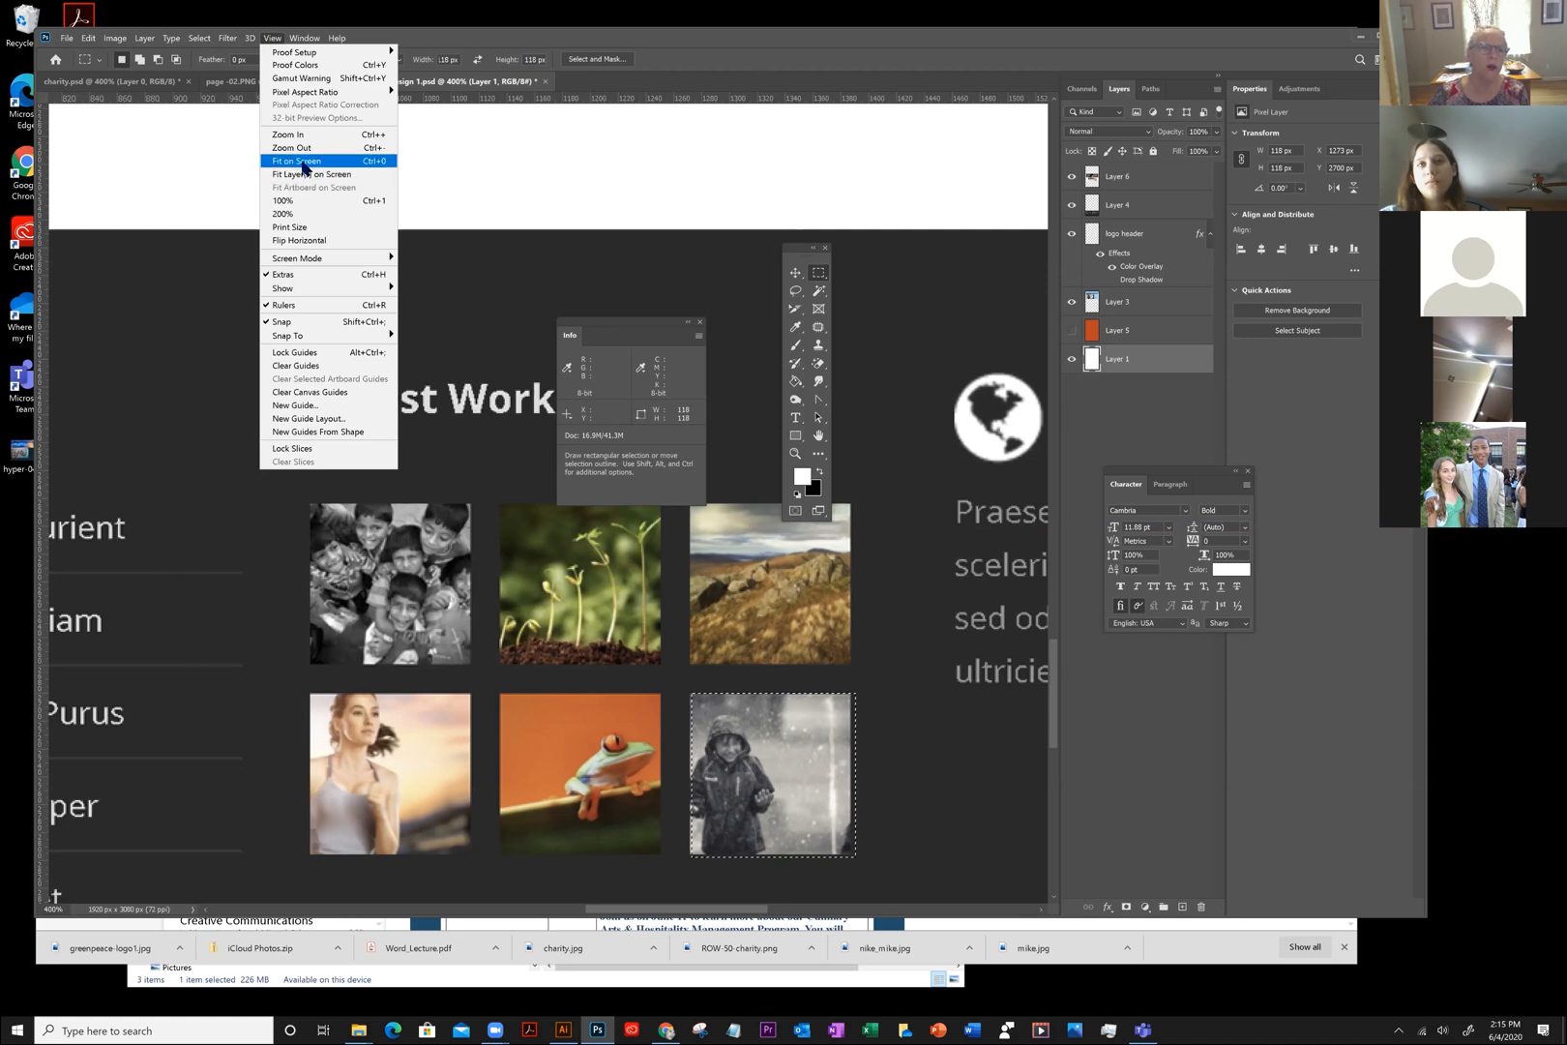
left_click(304, 163)
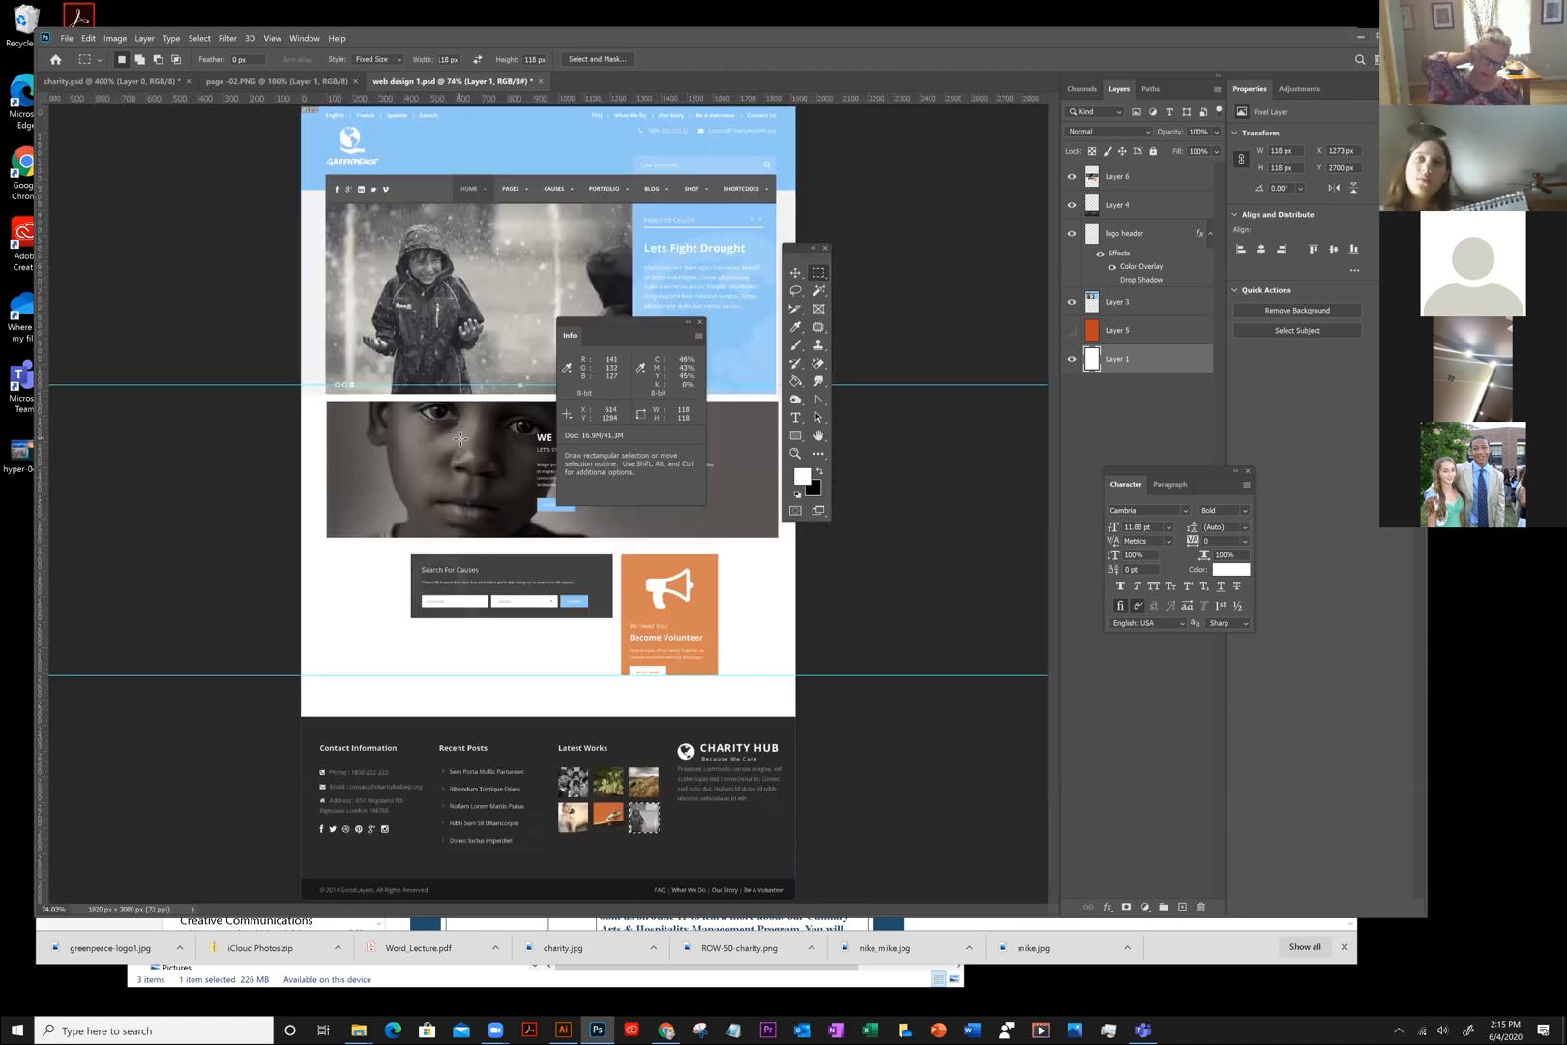
key("ctrl+d")
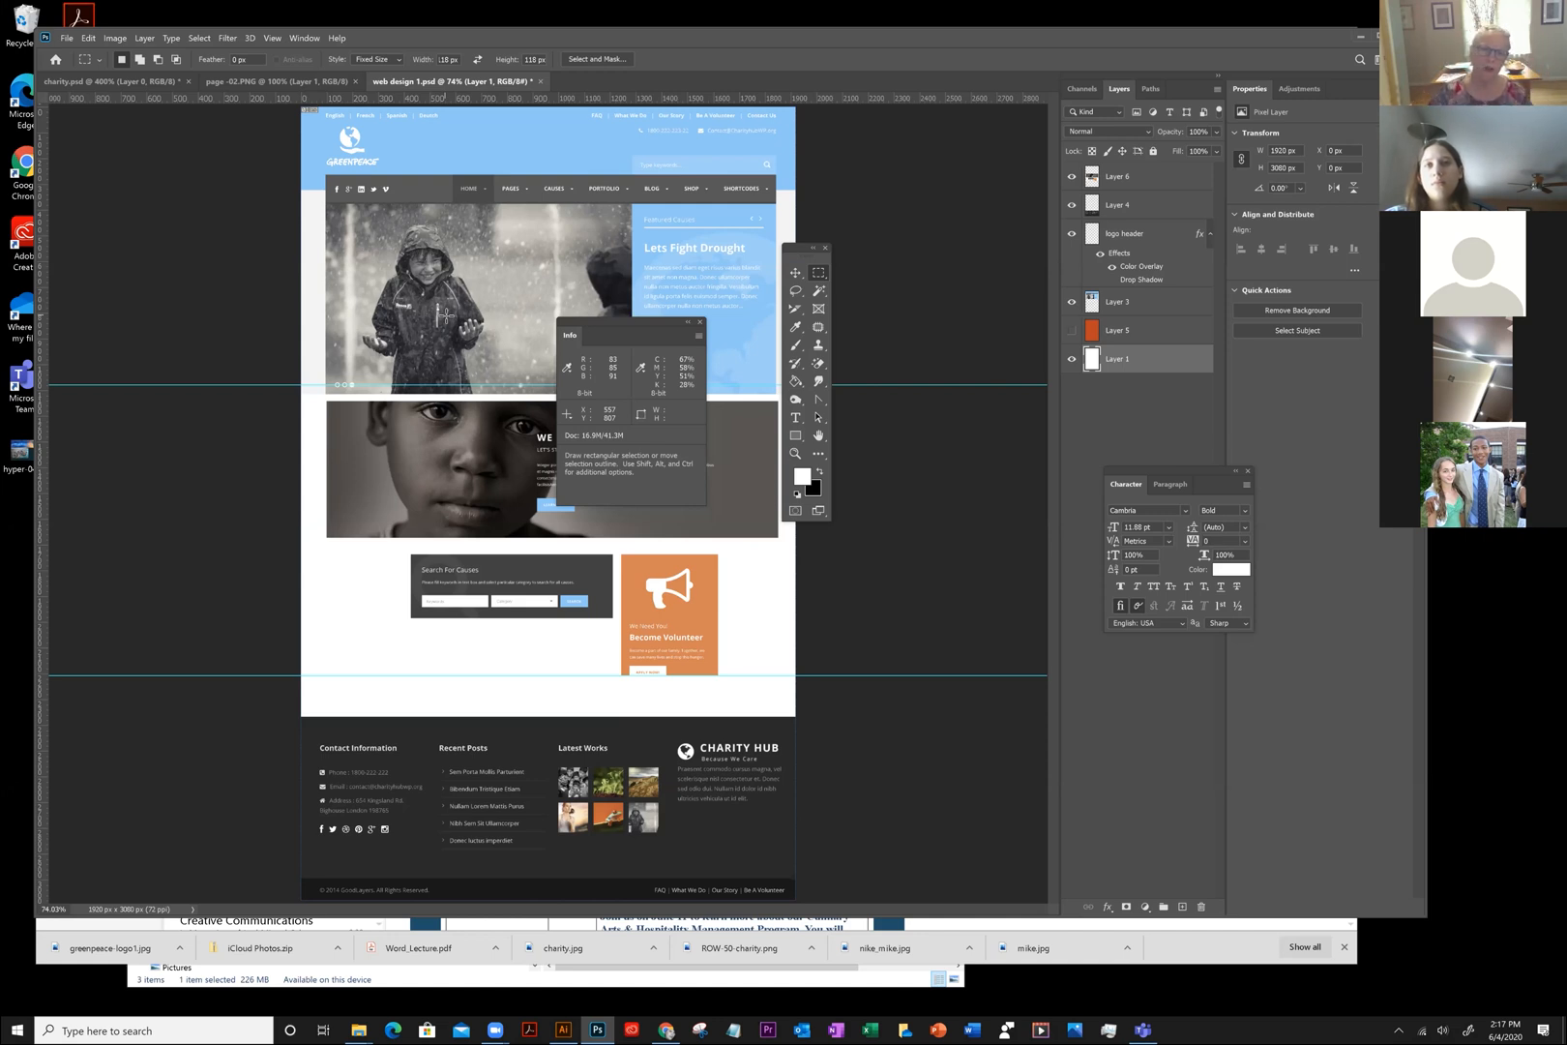
Place the 118 px fixed-size marquee selection over the smiling child's face in the raincoat photo
key("z")
left_click_drag(436, 260, 842, 262)
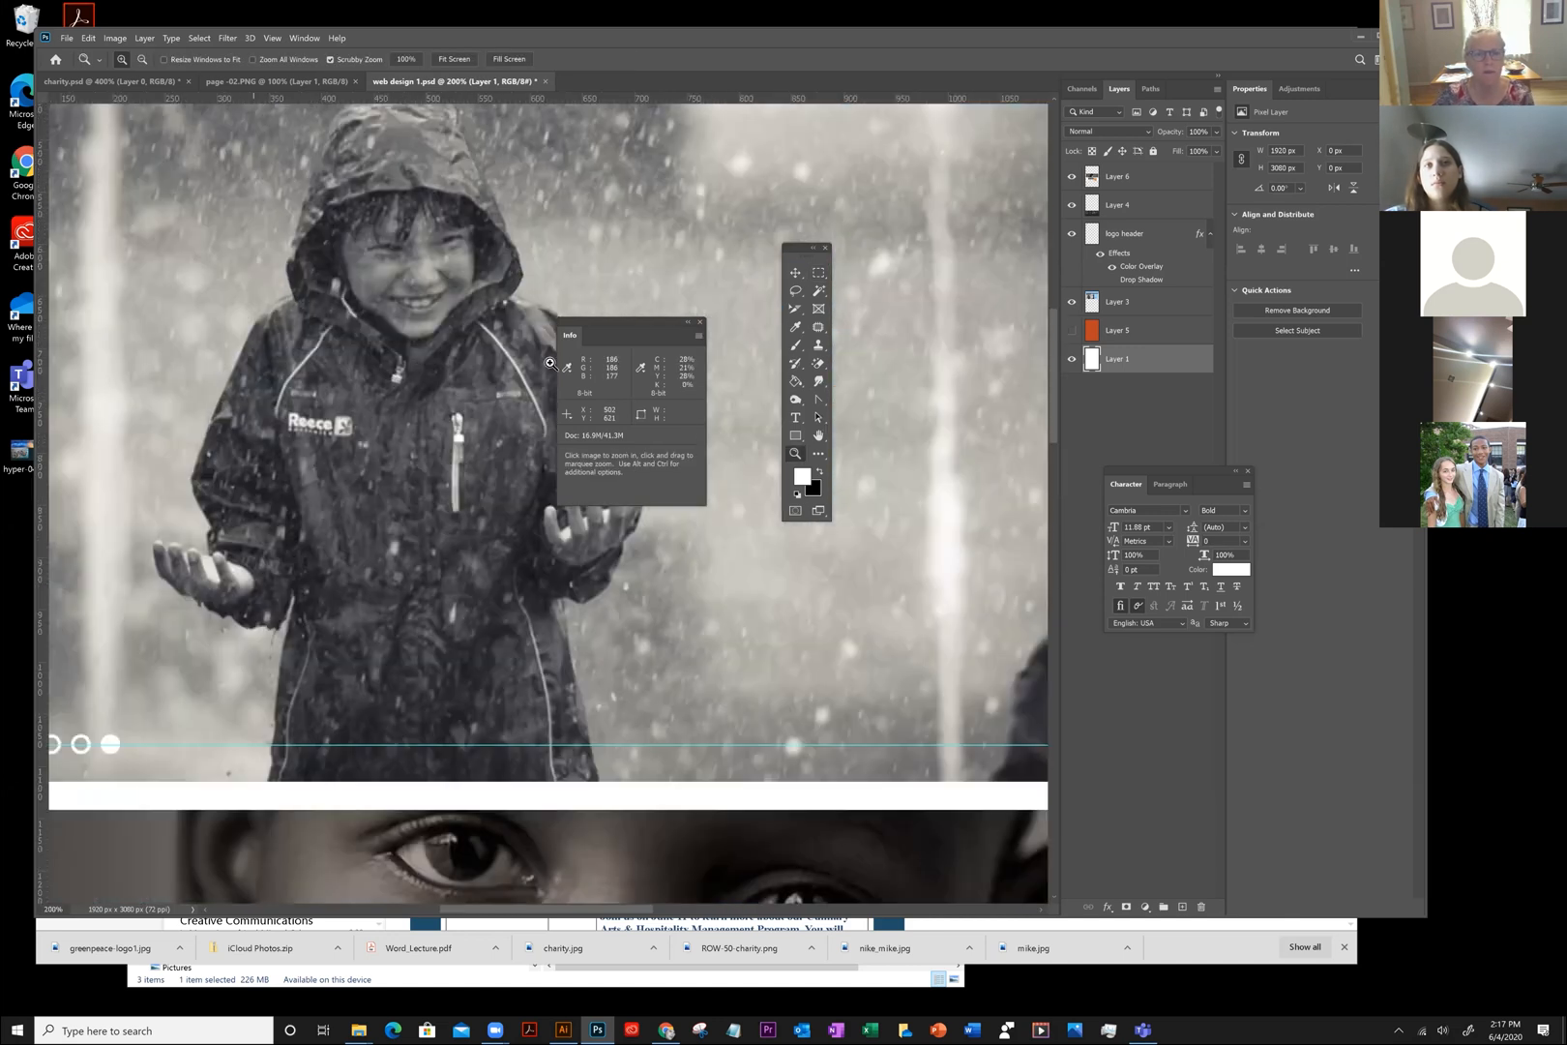
left_click(818, 273)
left_click(350, 194)
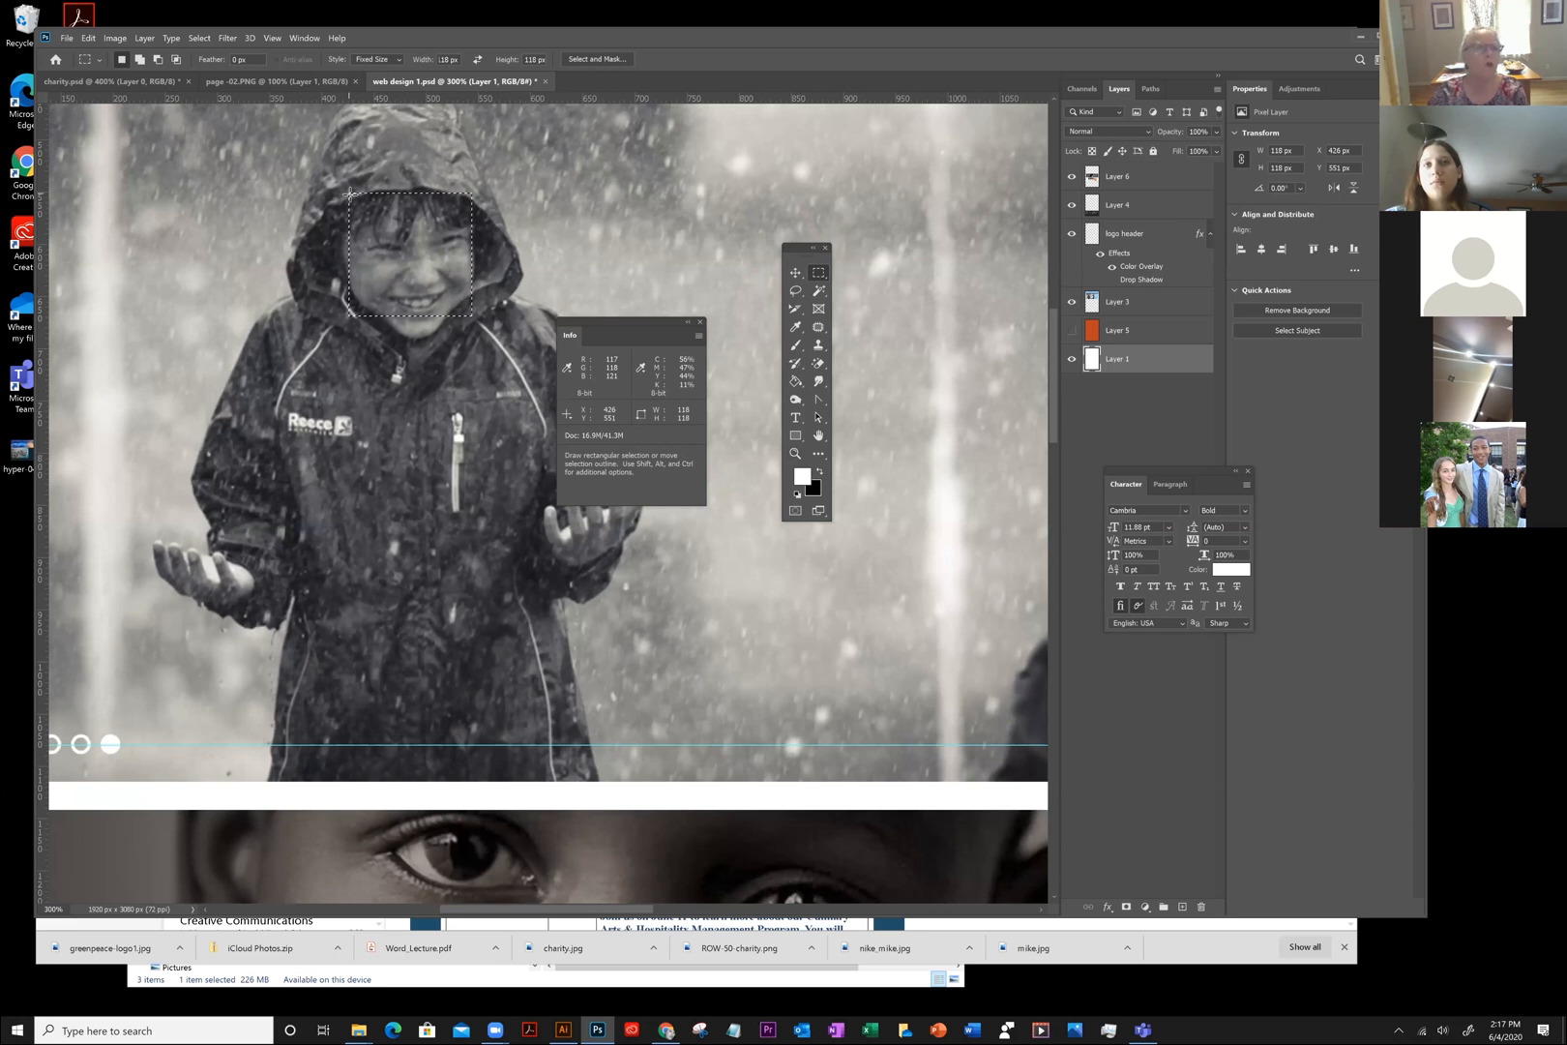
Try inverting the selection and clearing everything outside the face on Layer 3, undo the deletion and deselect
left_click(115, 38)
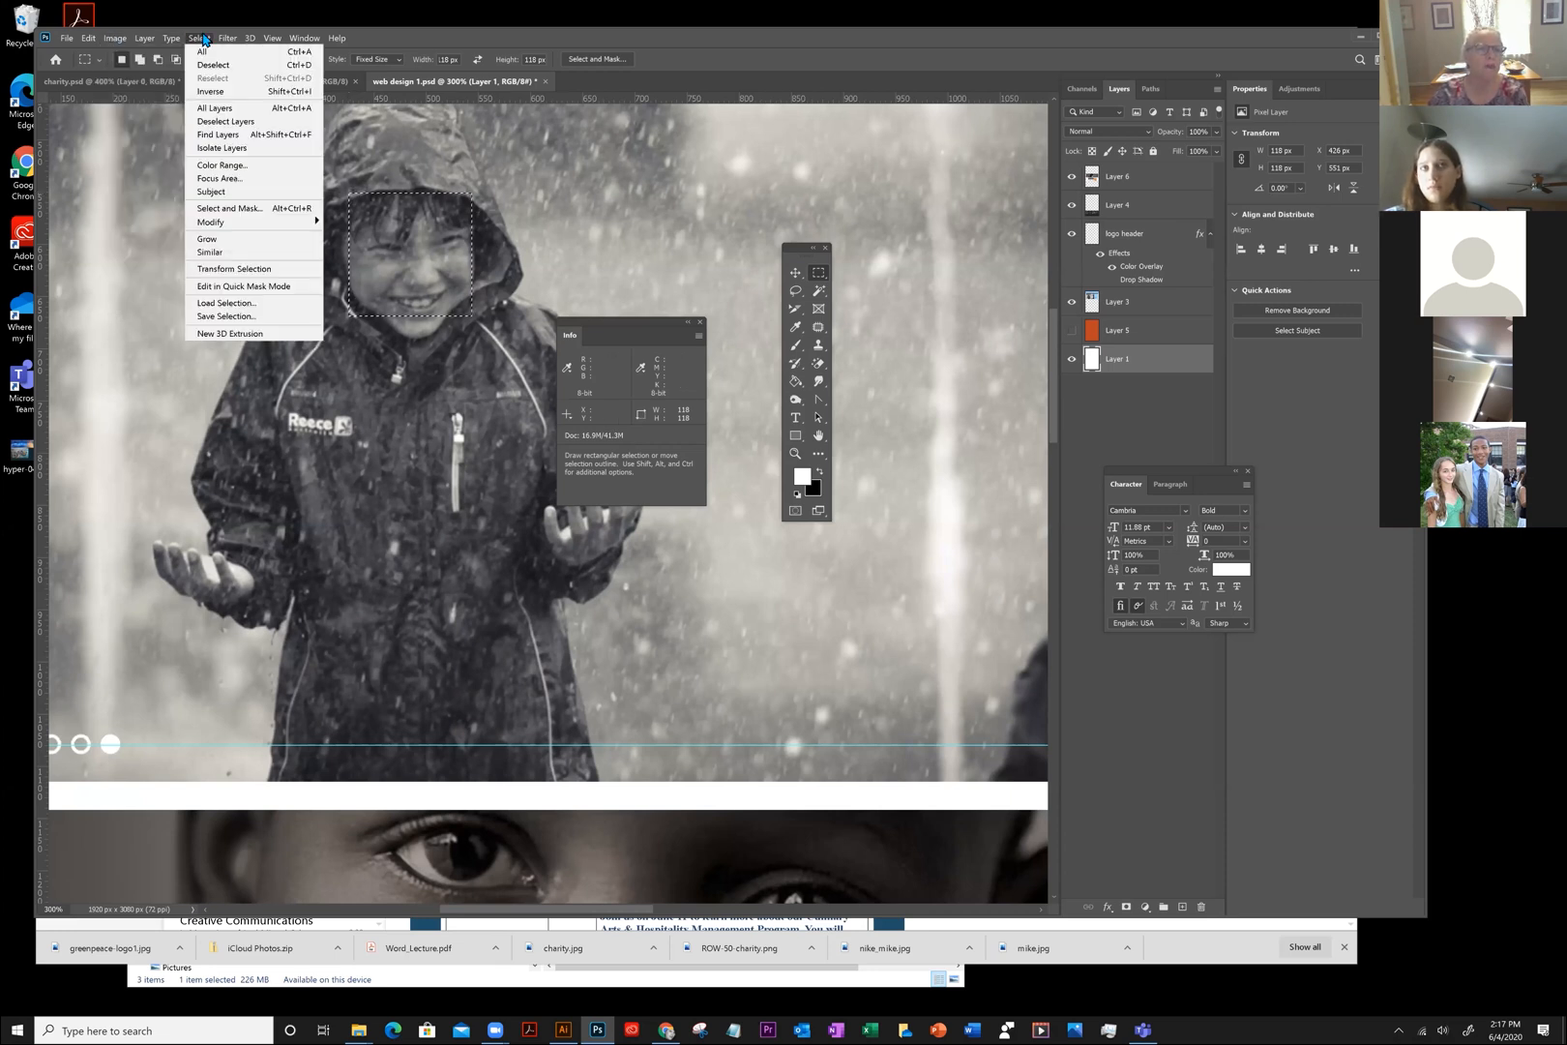
left_click(210, 91)
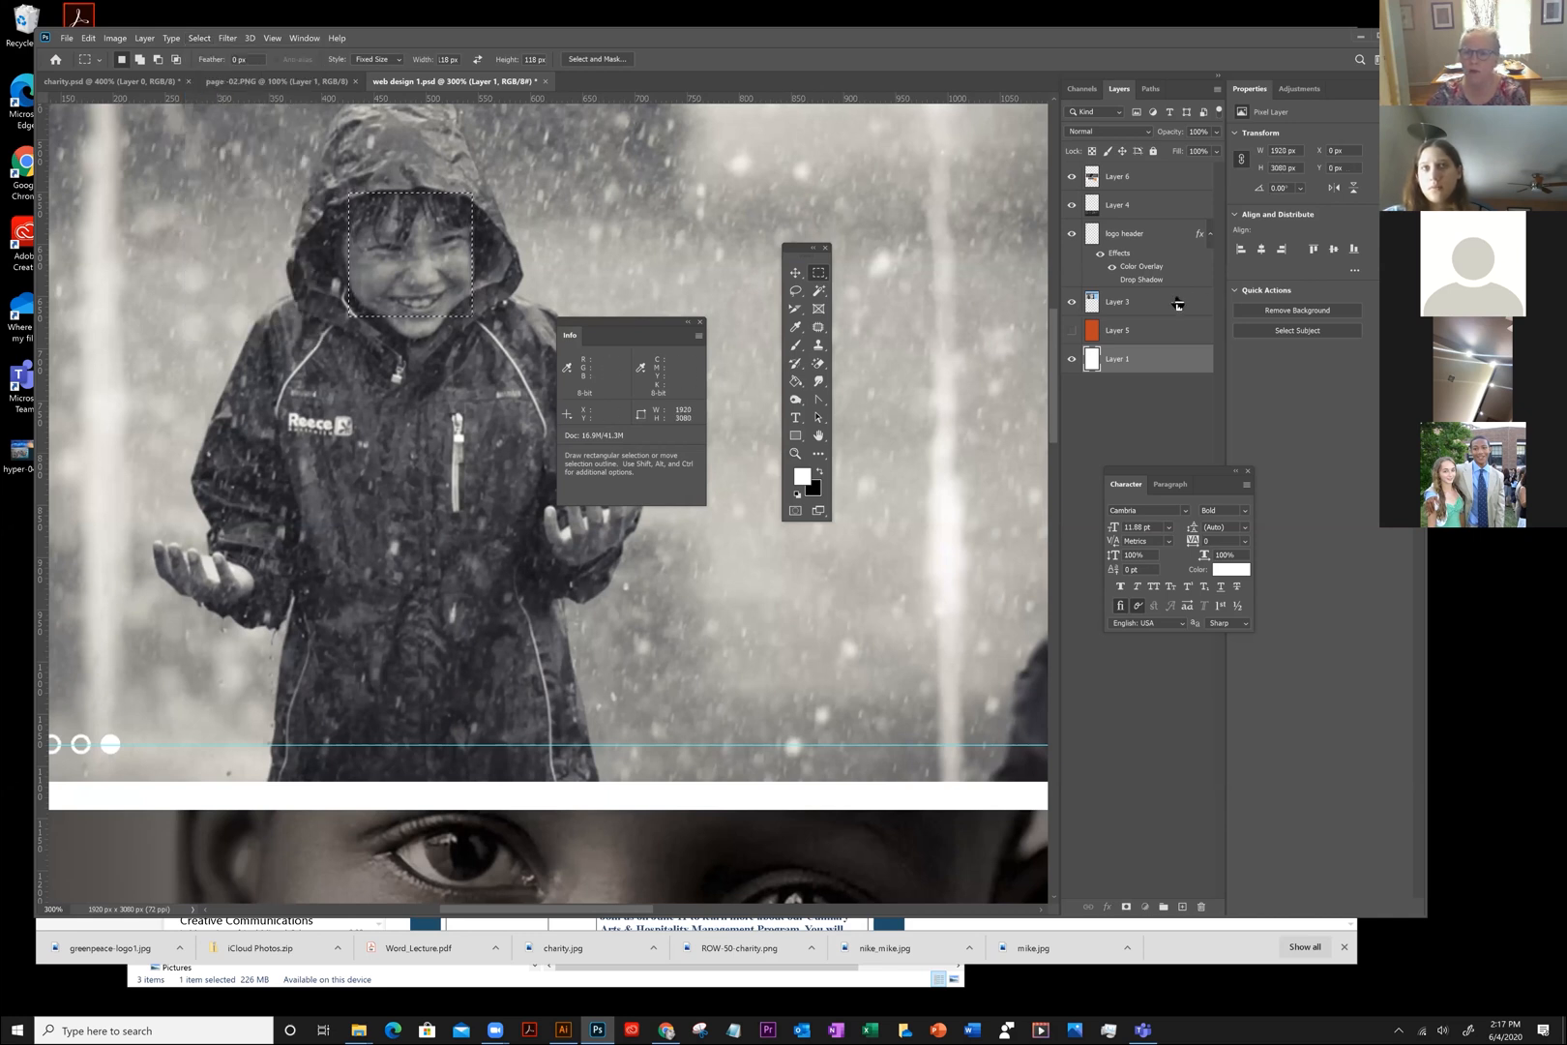
left_click(1178, 301)
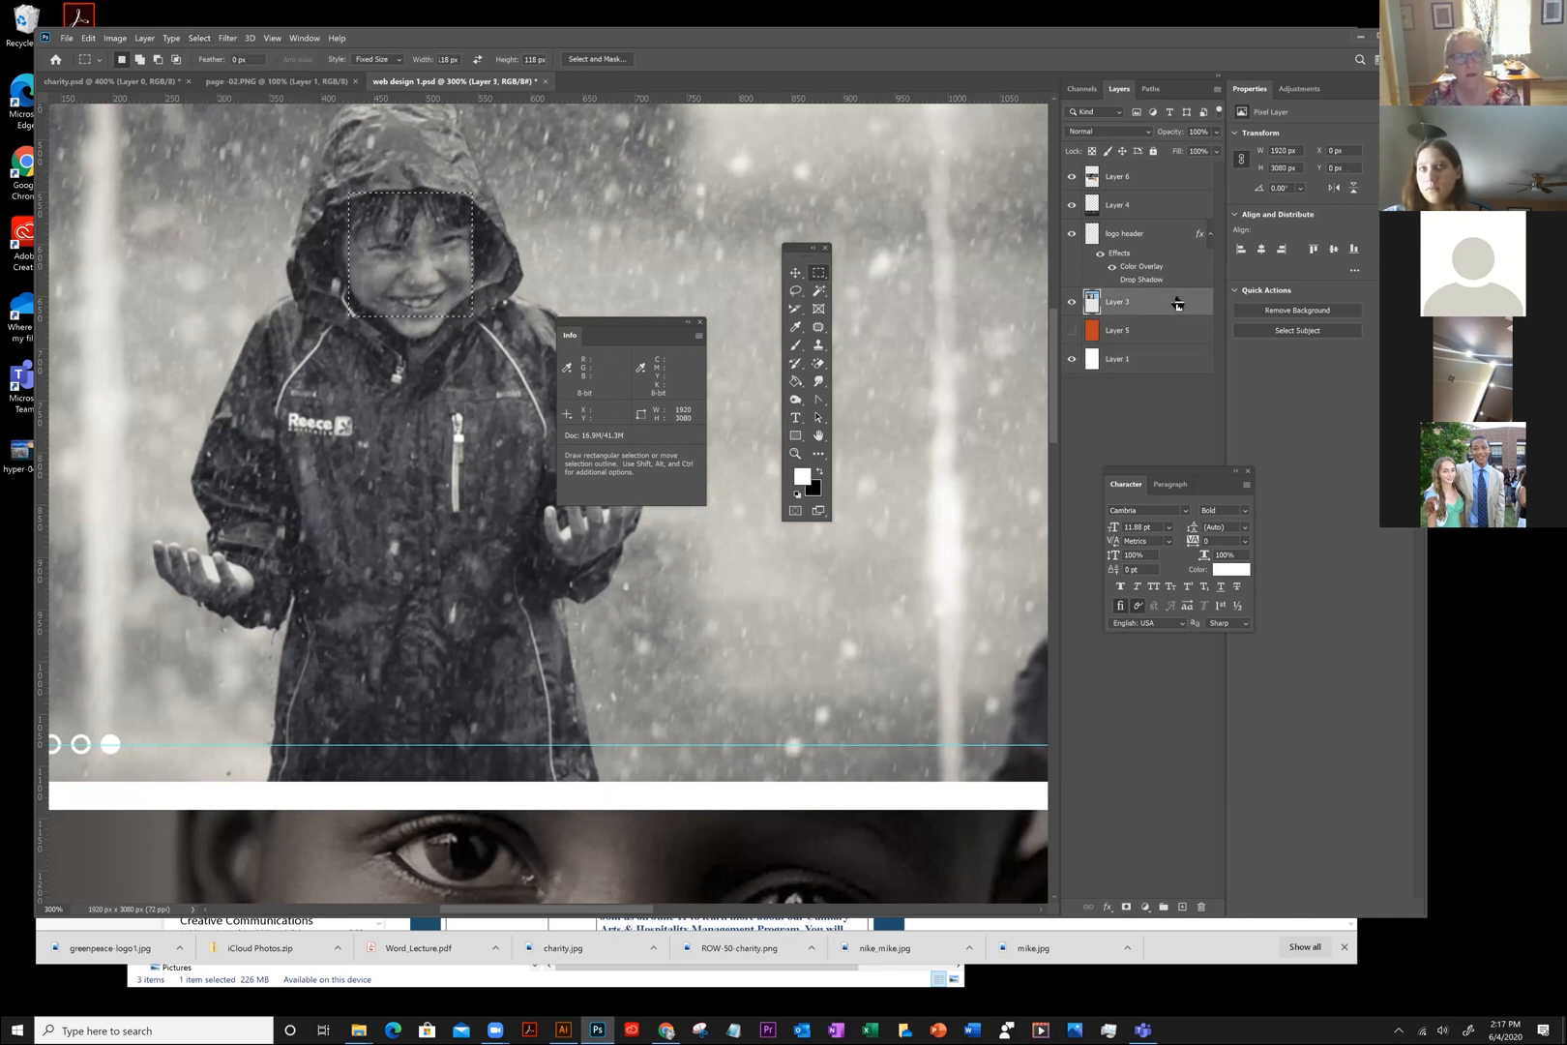
key("Delete")
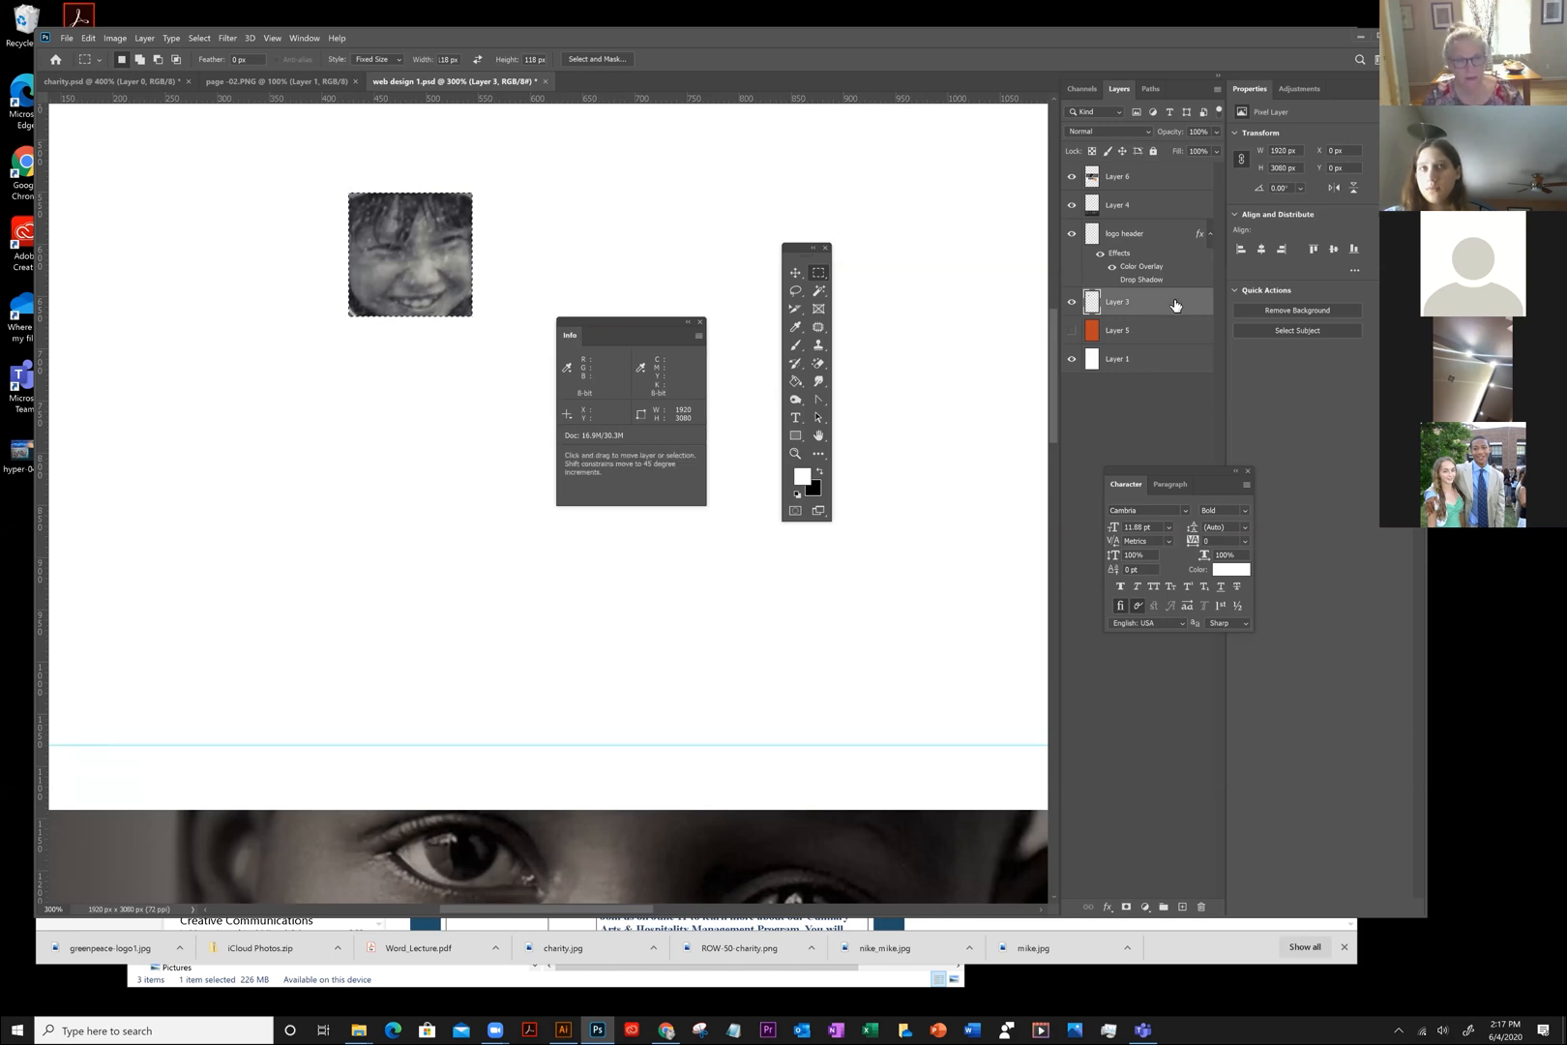
key("ctrl+z")
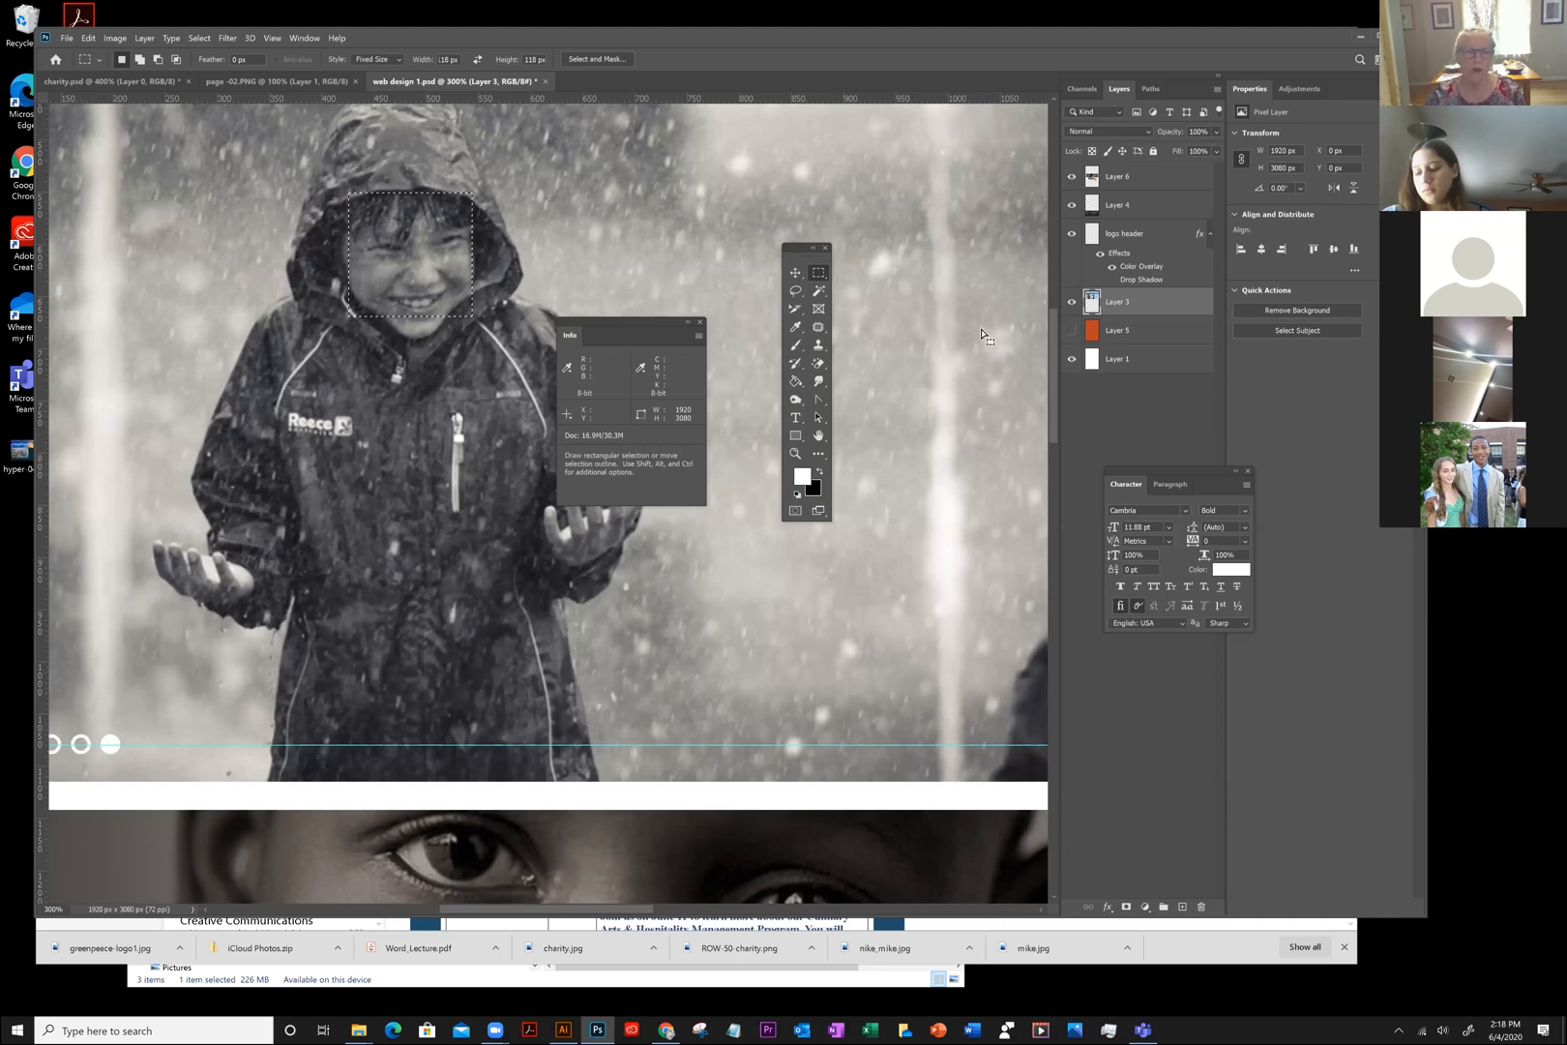
key("ctrl+d")
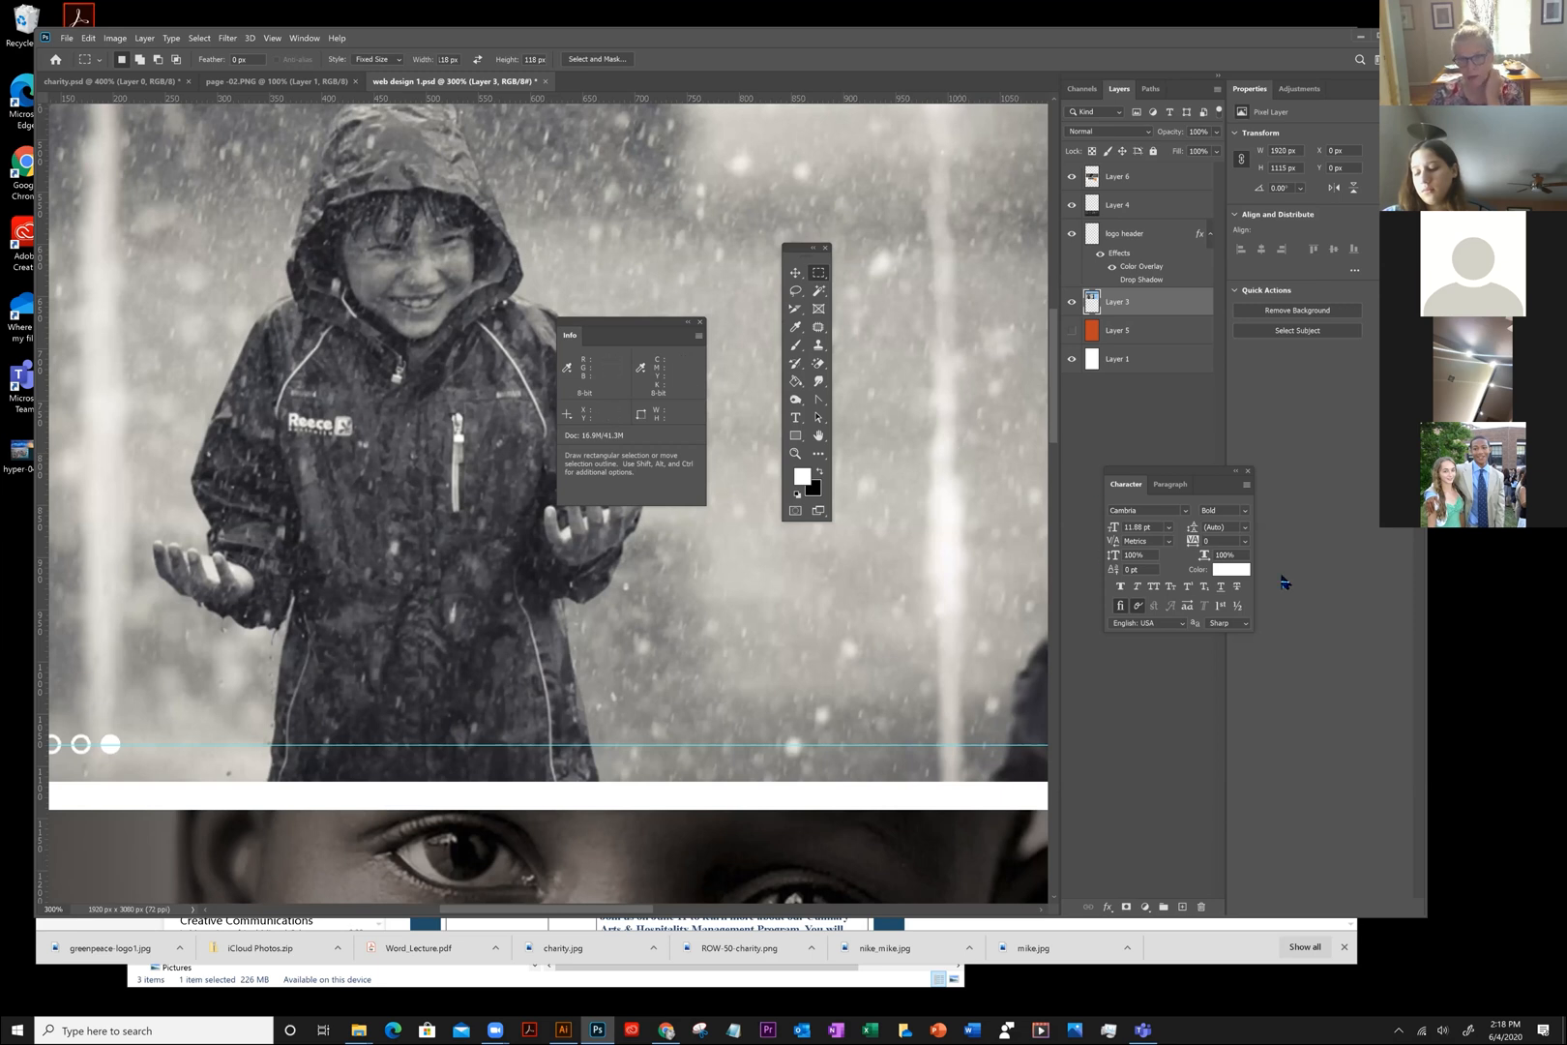
Move the Info panel and the toolbox away so the We Need Your Help banner text is uncovered
left_click(272, 39)
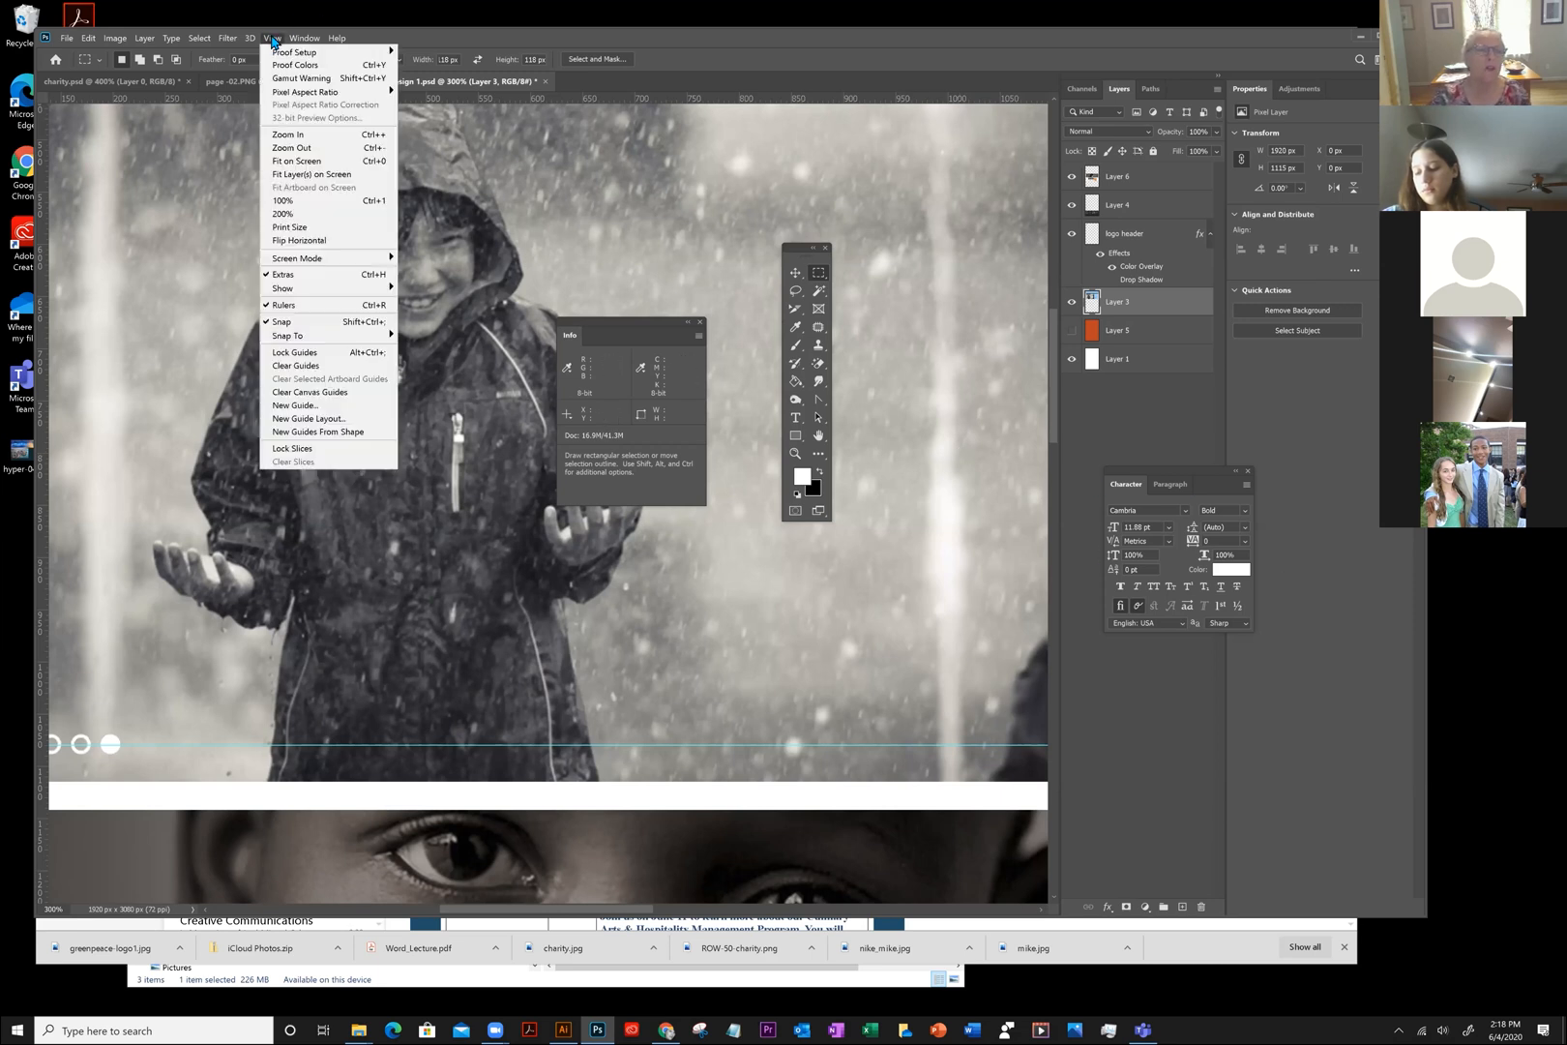
left_click(301, 160)
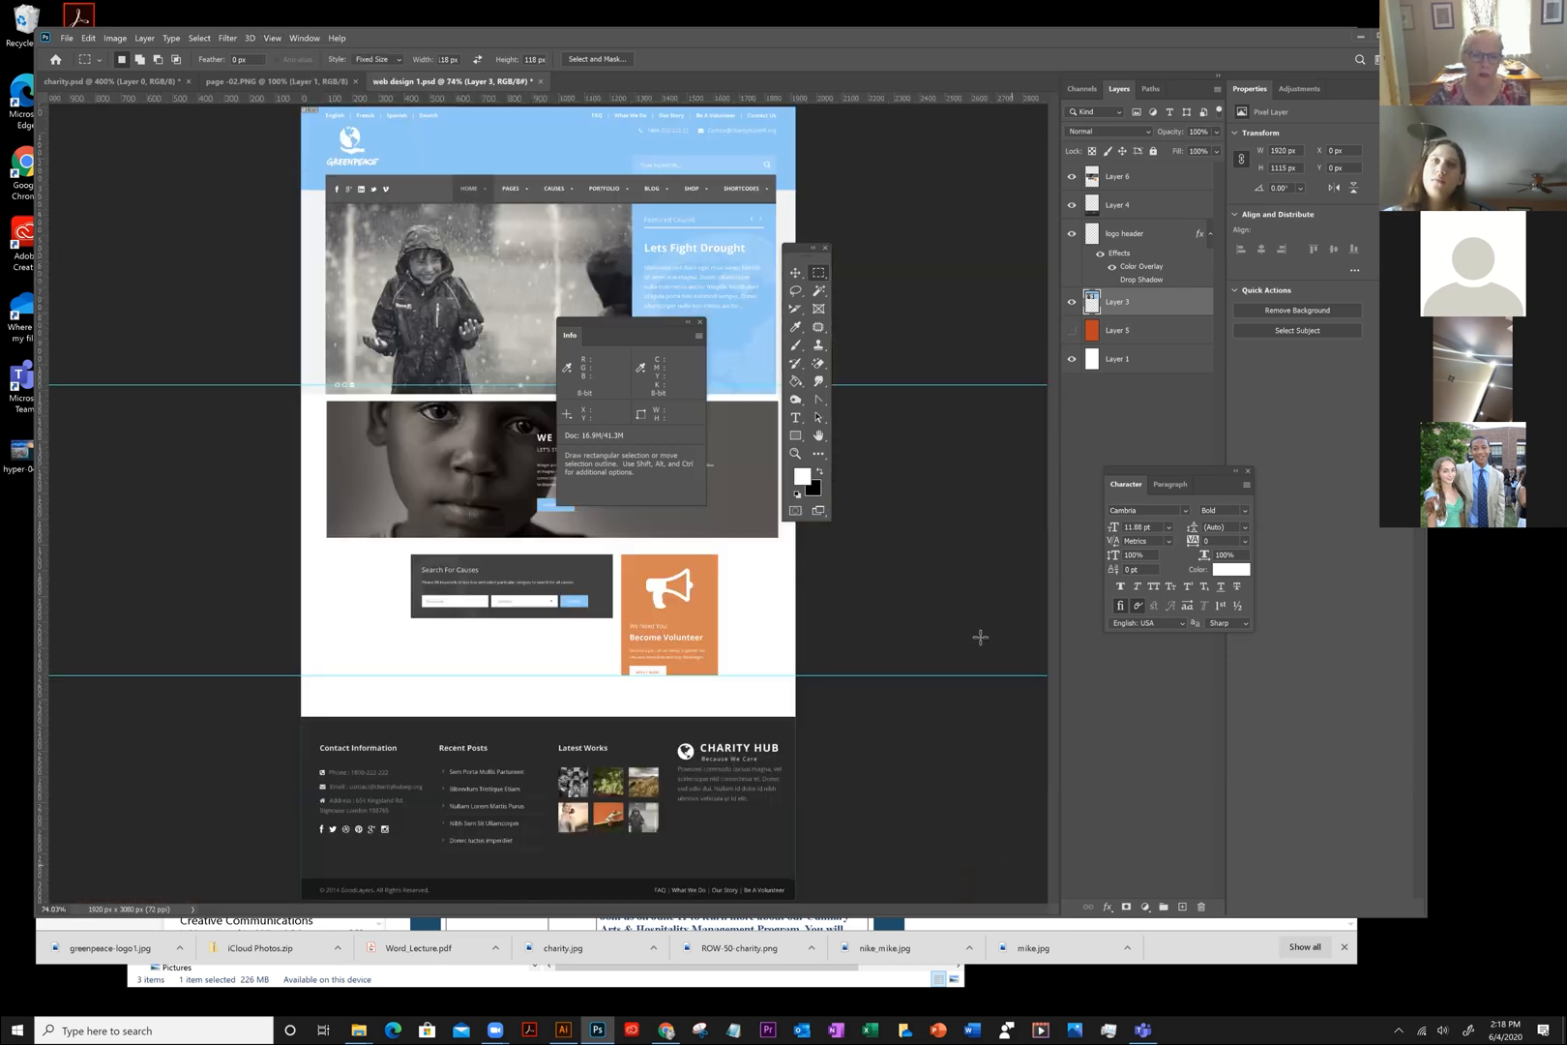
left_click_drag(586, 320, 915, 522)
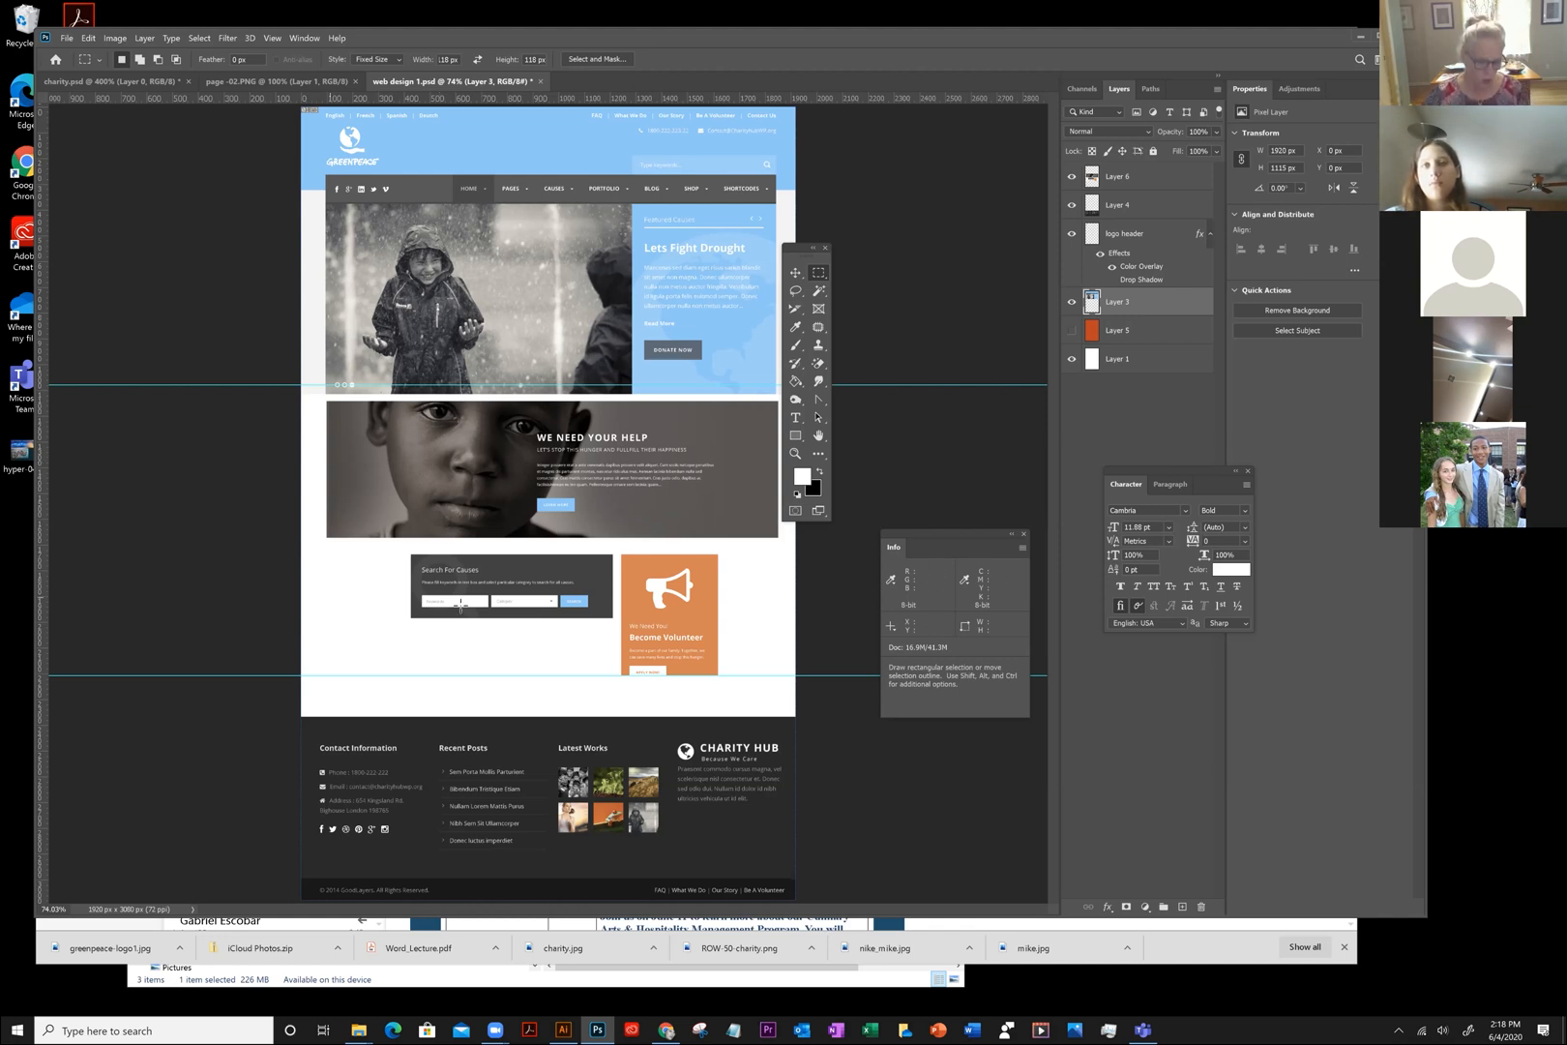
key("z")
left_click(580, 447)
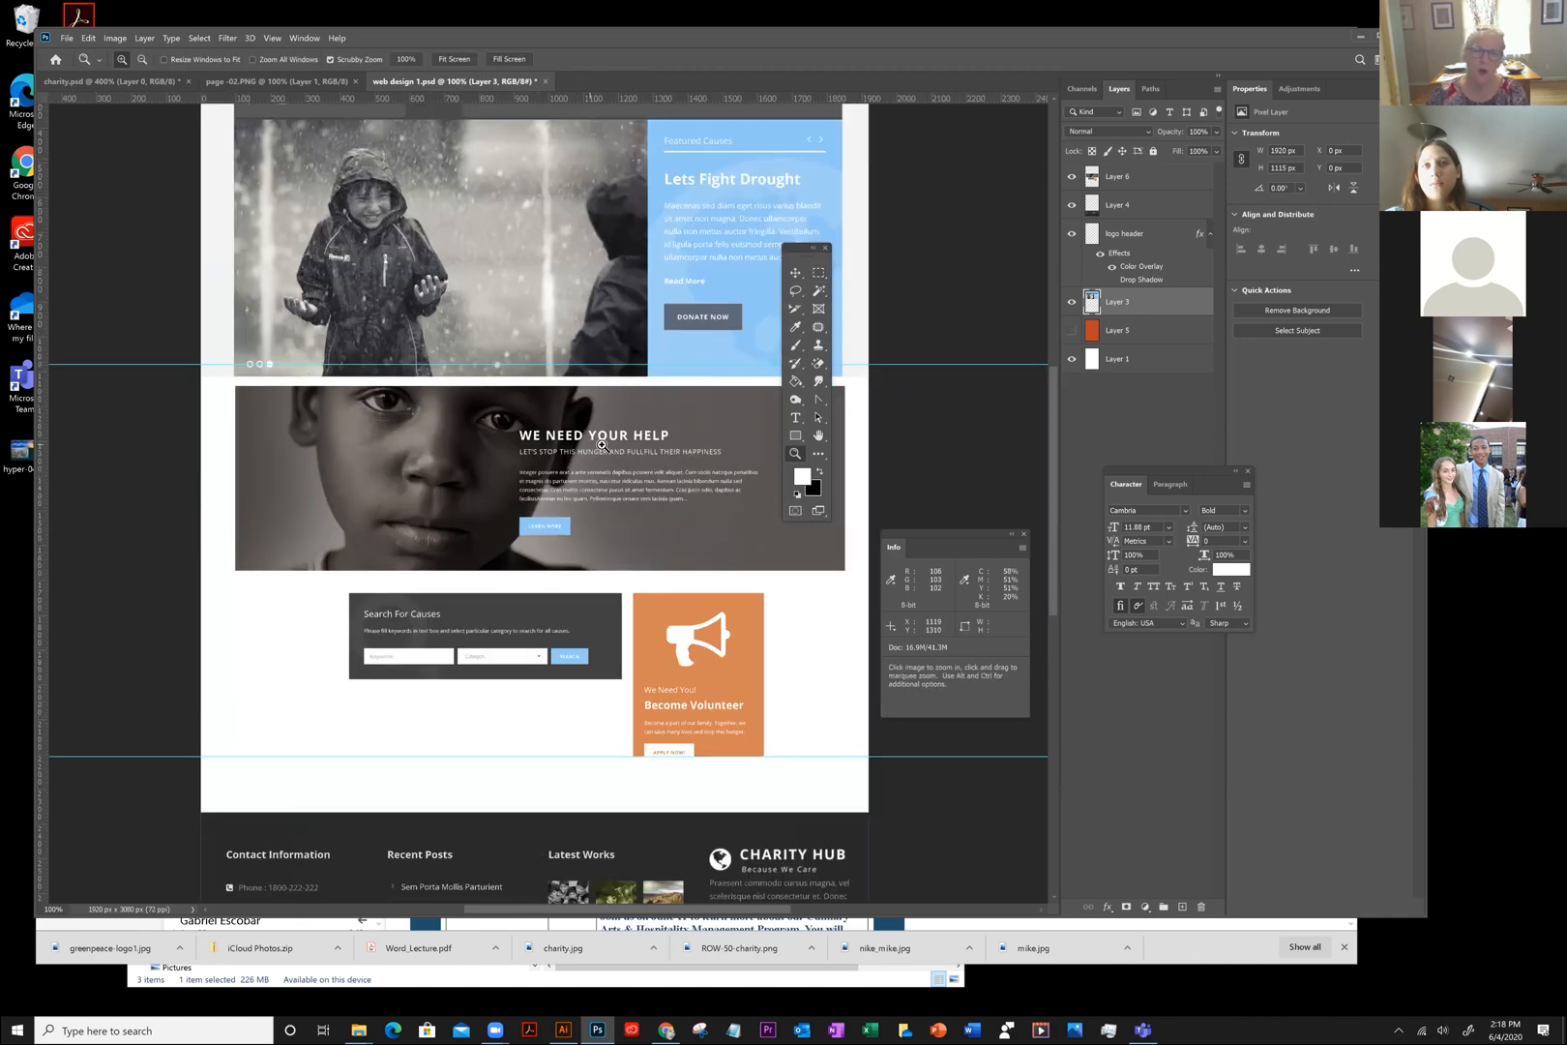
left_click(569, 450)
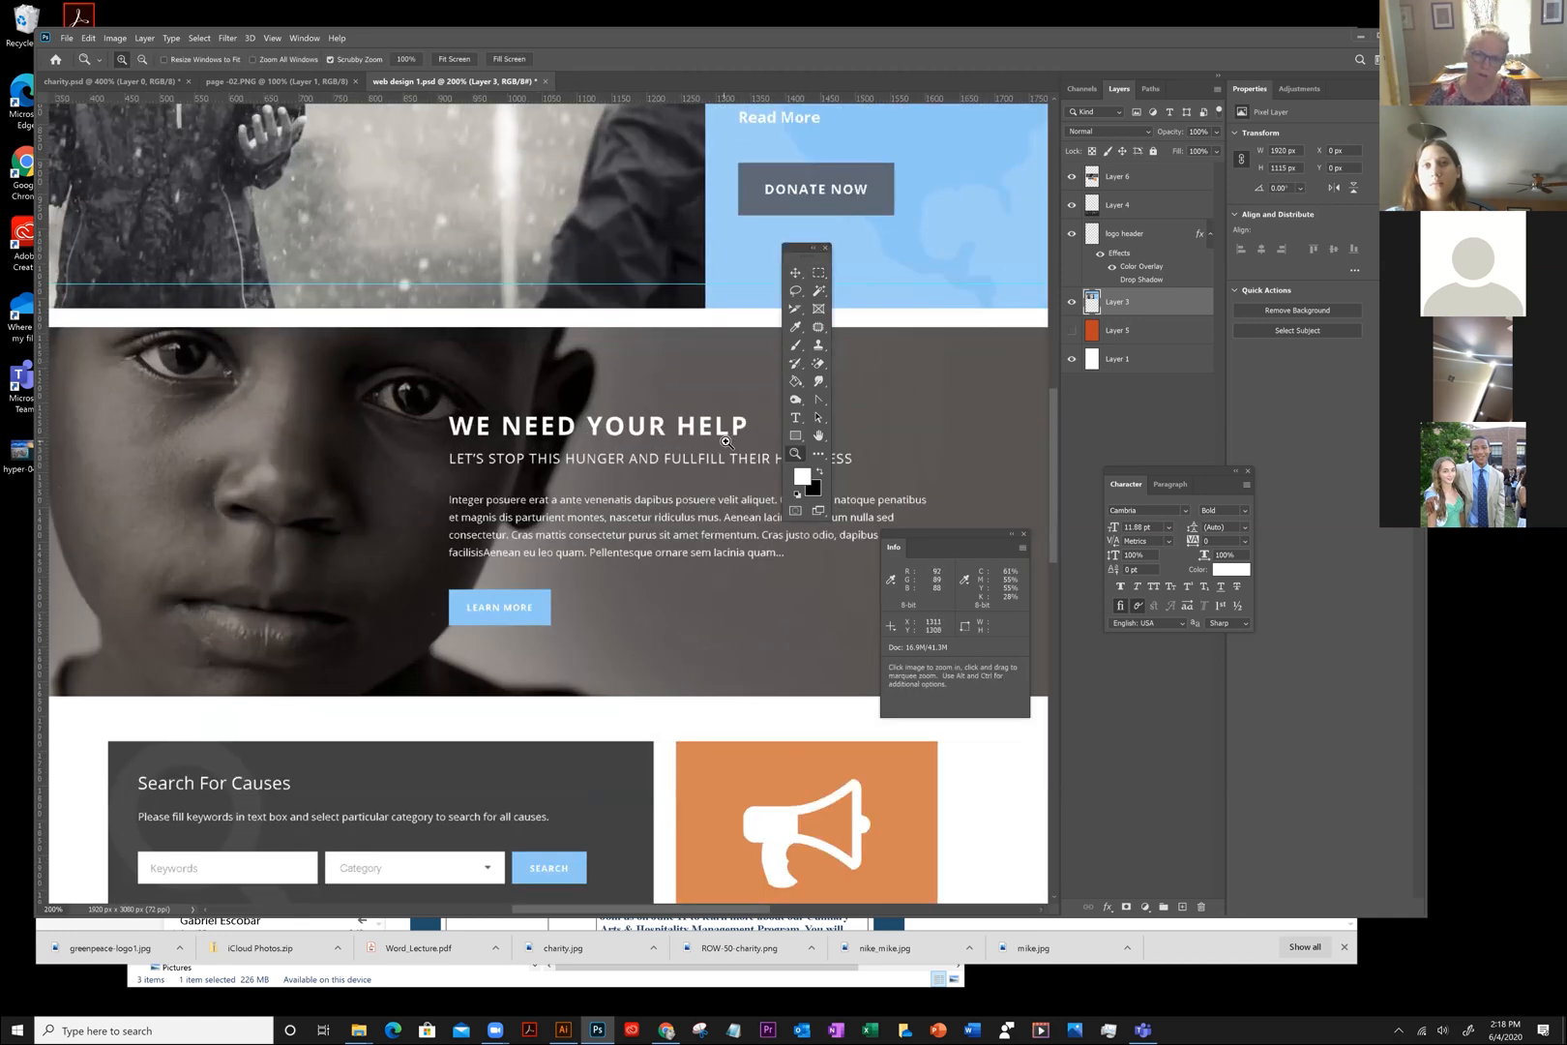
left_click_drag(795, 248, 897, 98)
left_click_drag(584, 575, 750, 473)
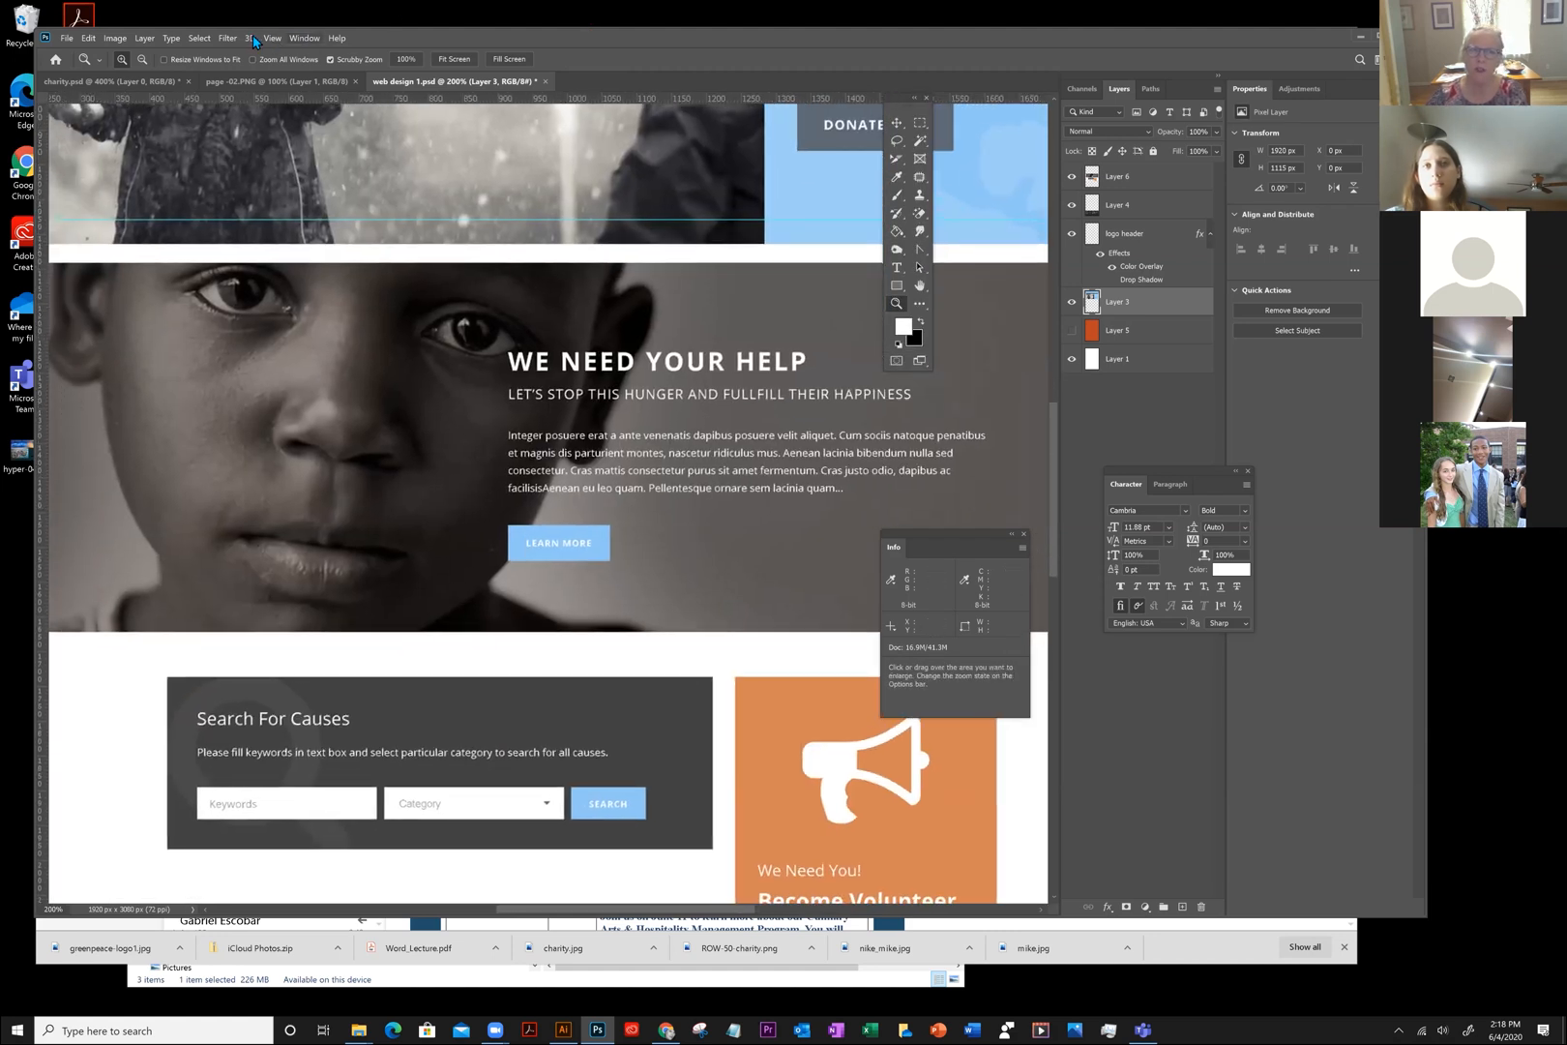
Draw a slice with the Slice tool around the full We Need Your Help banner, extending slightly below its bottom edge
left_click(272, 37)
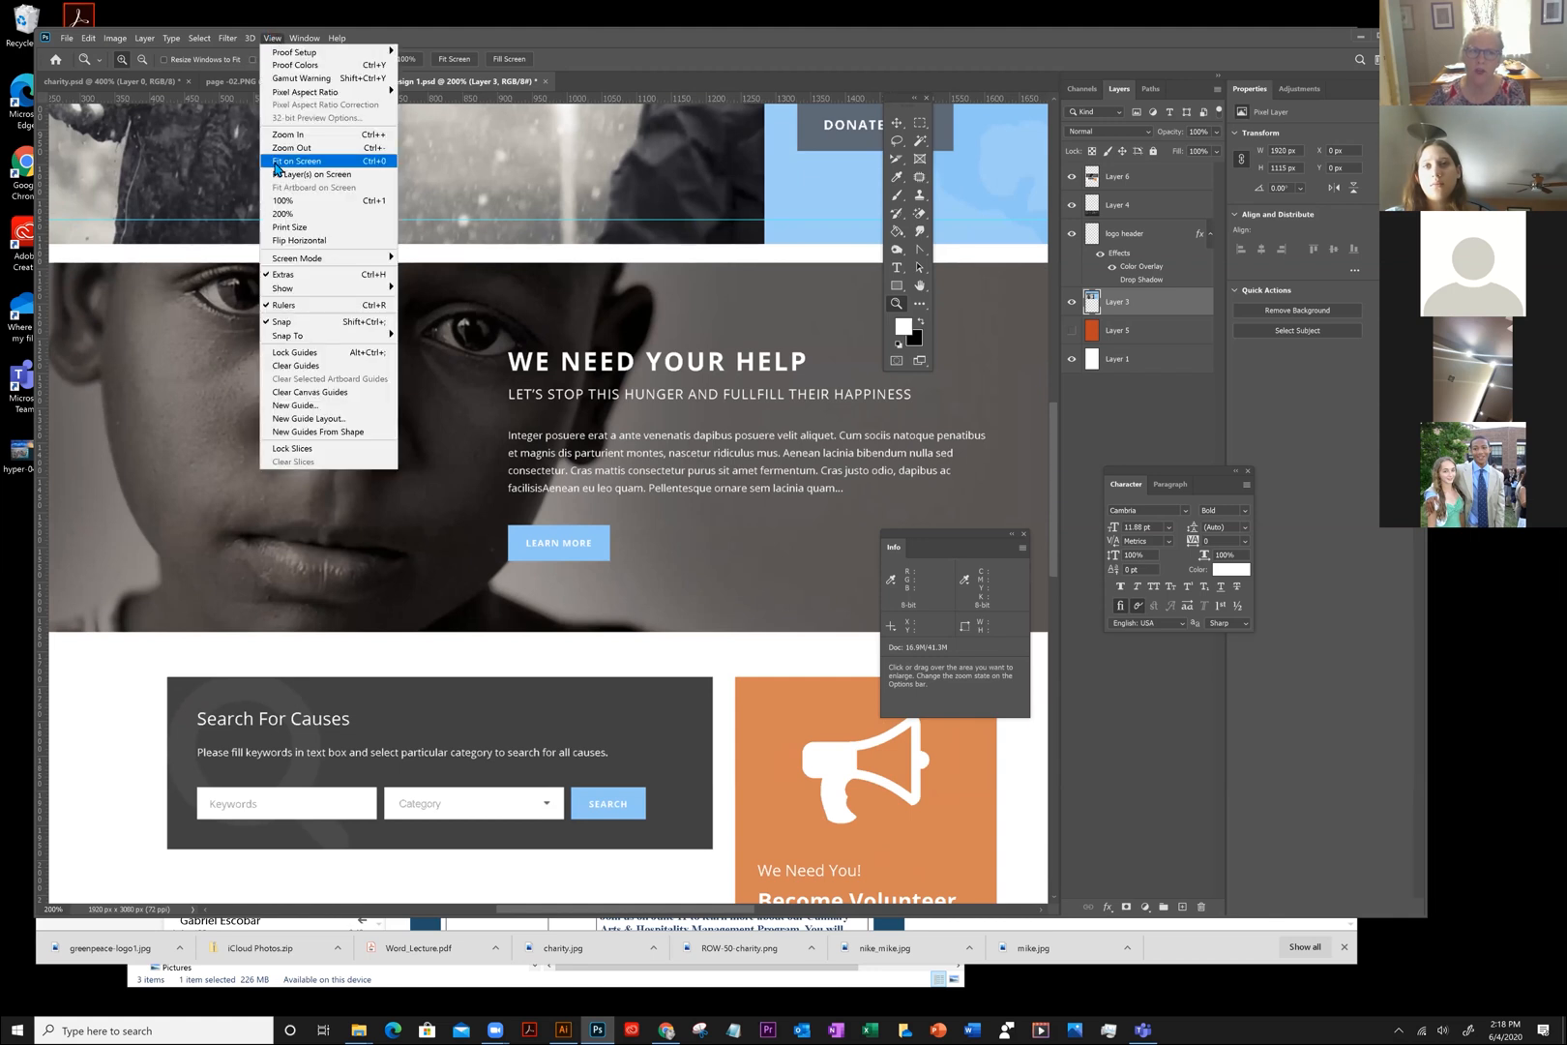
left_click(277, 160)
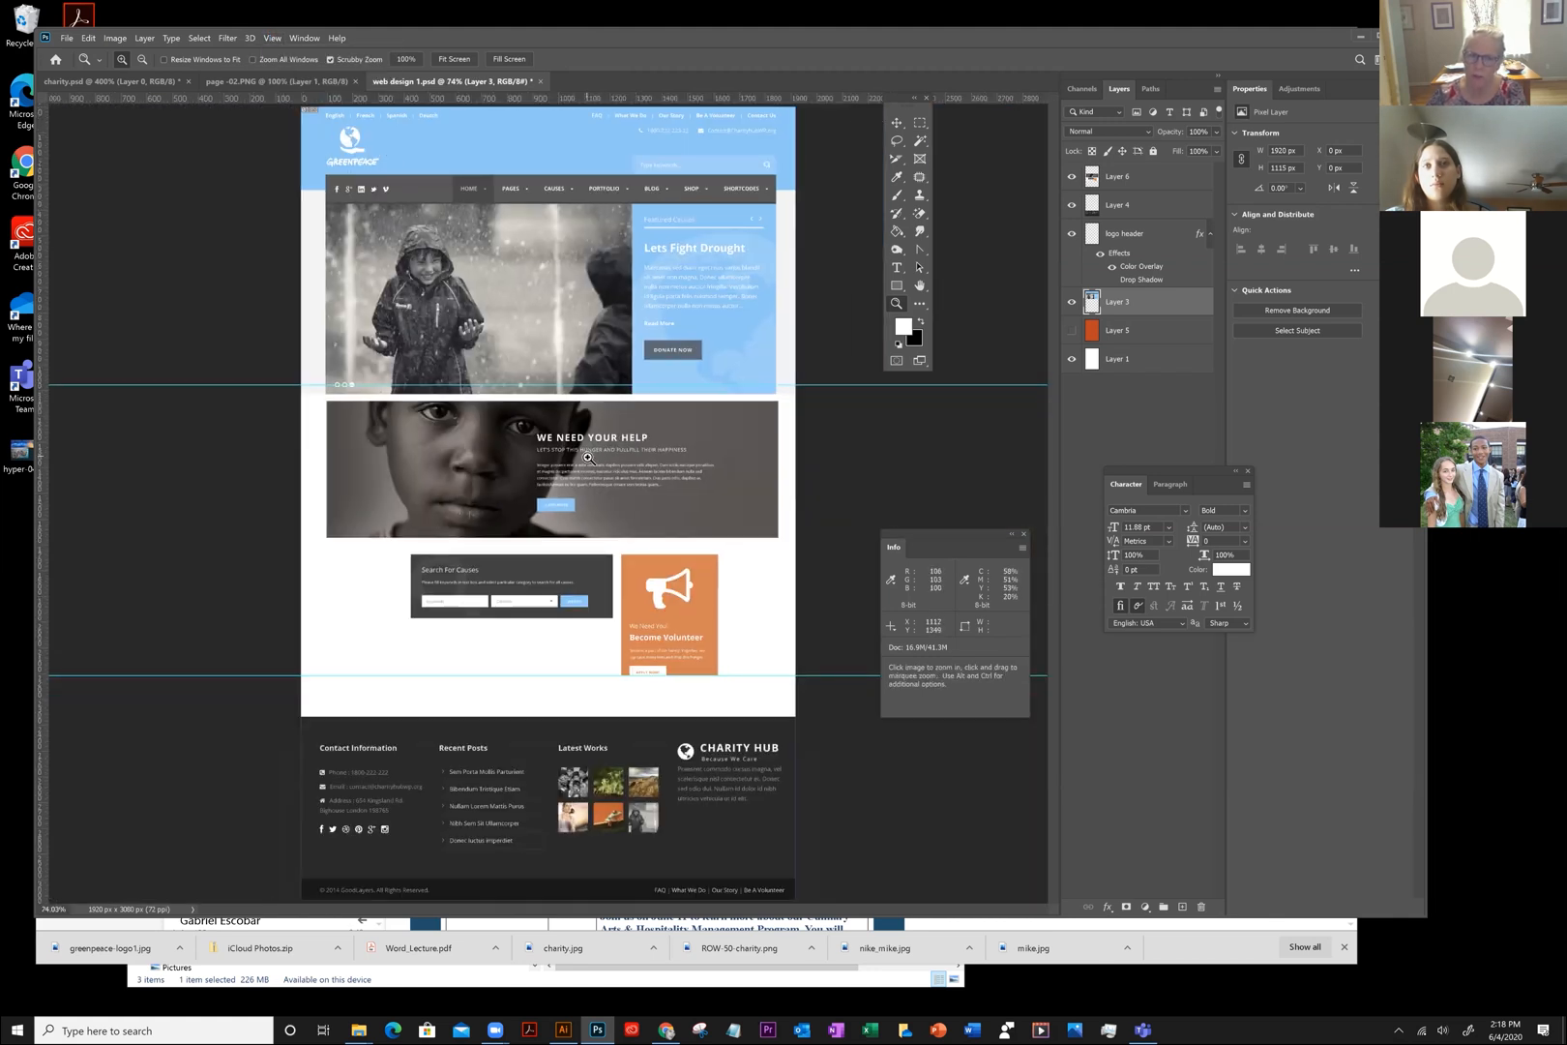
left_click(587, 456)
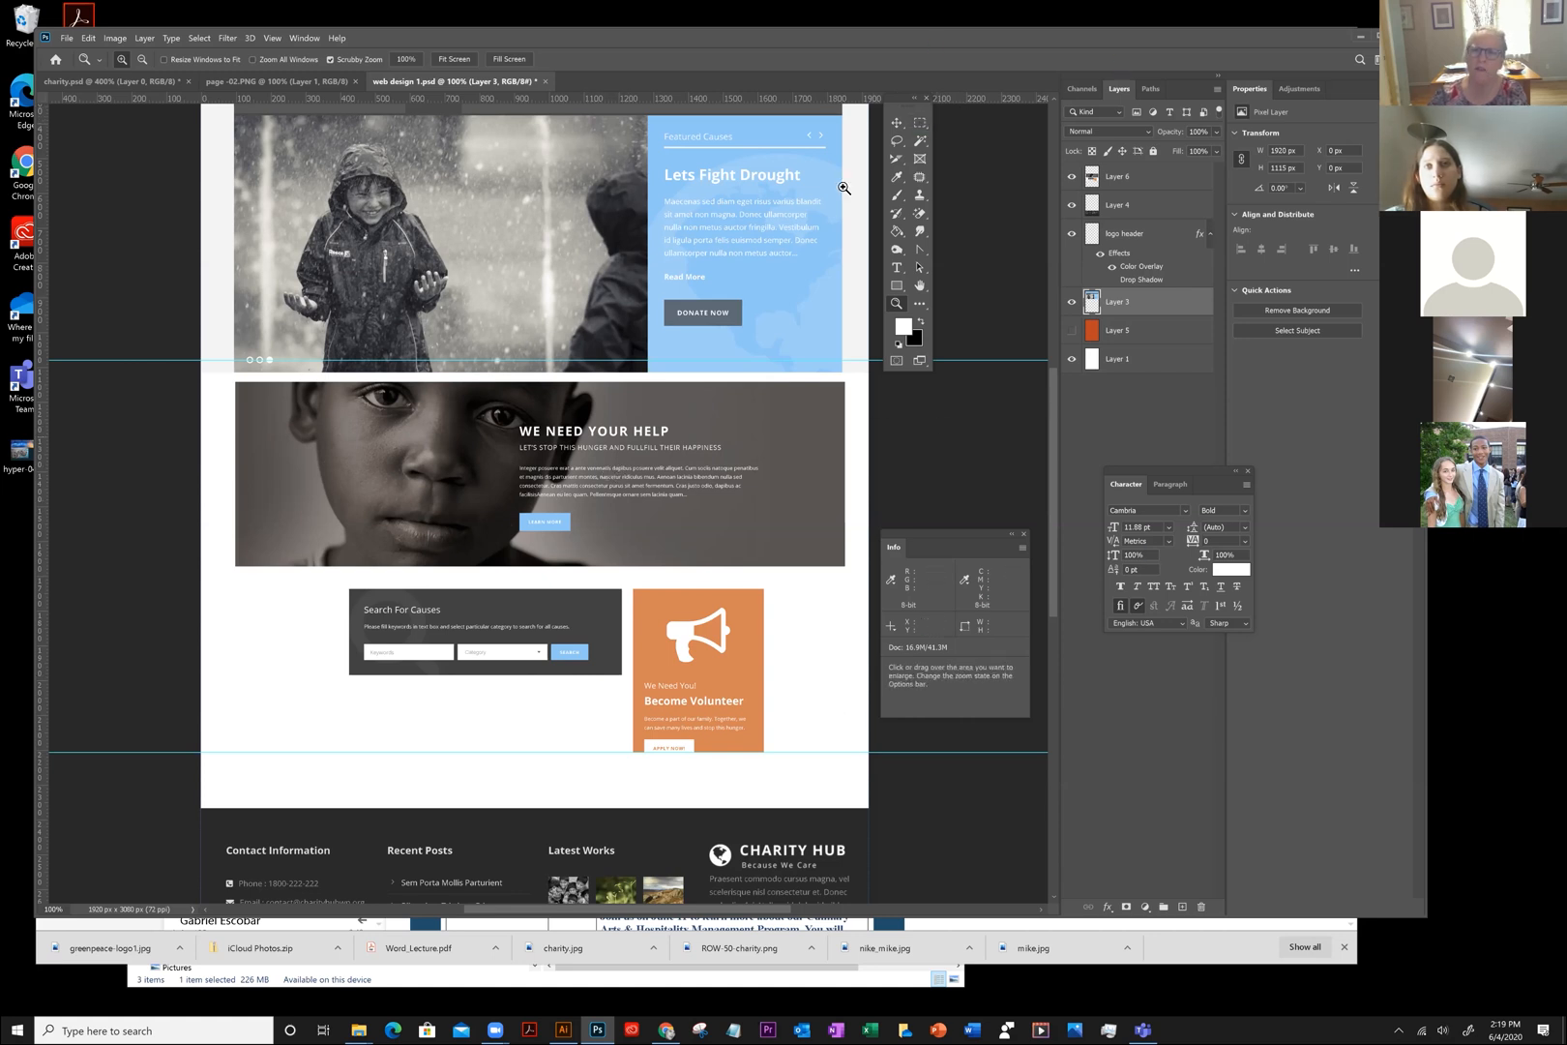
left_click(897, 160)
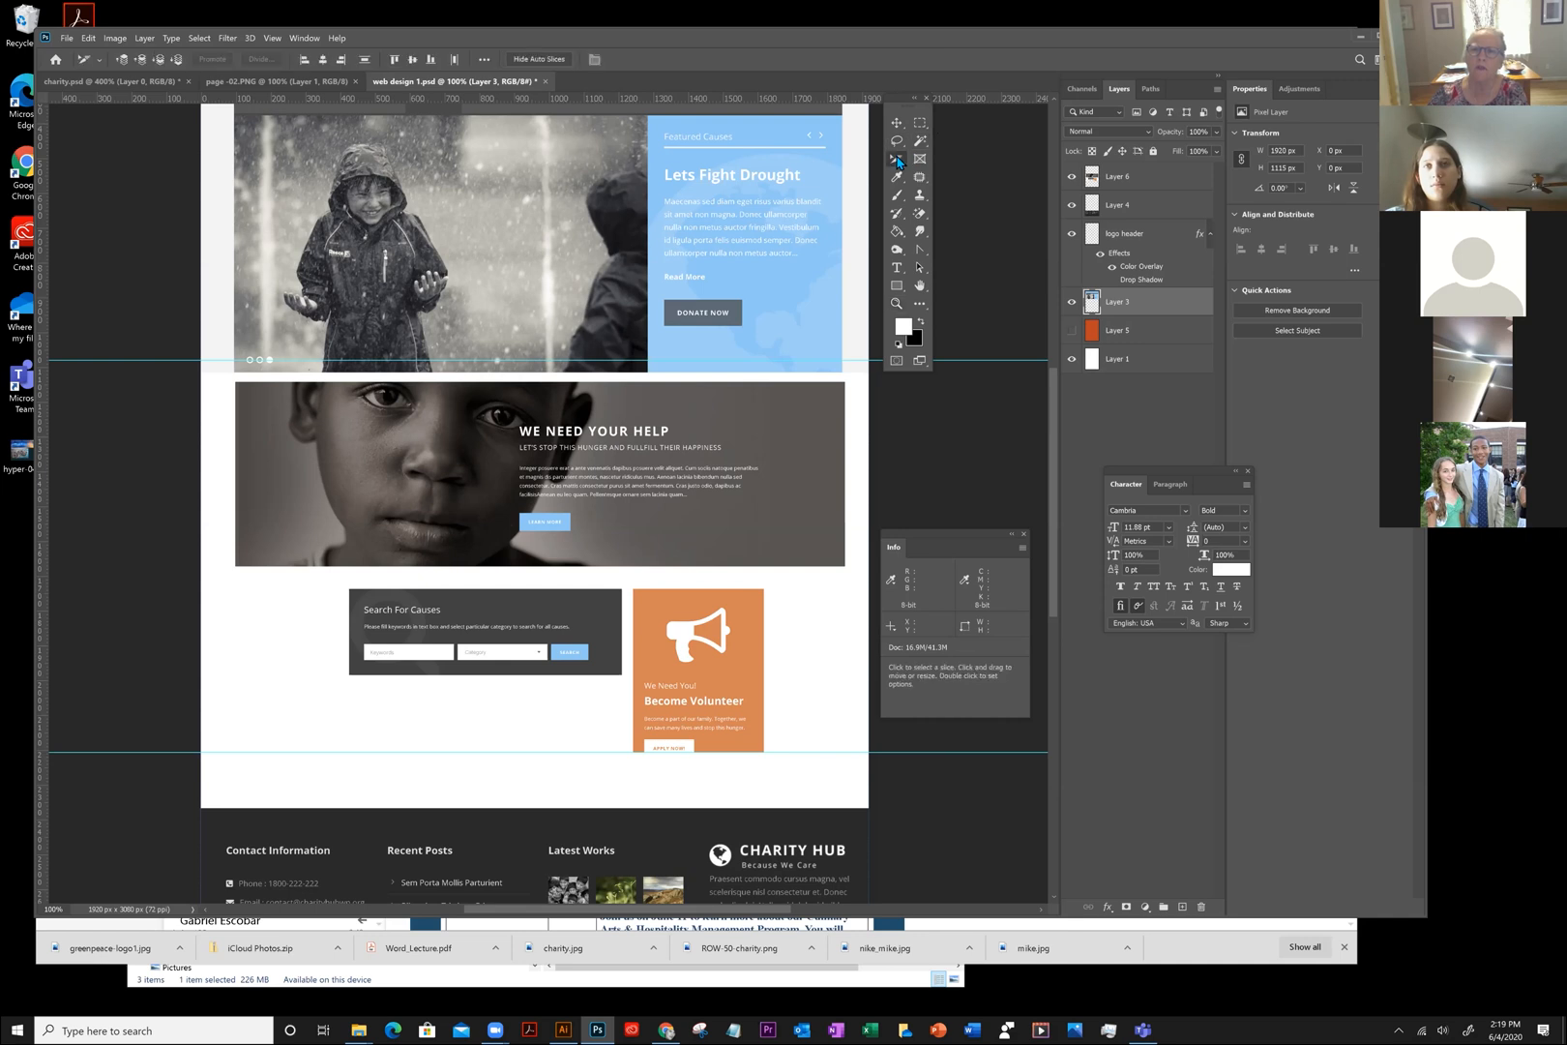
left_click(952, 184)
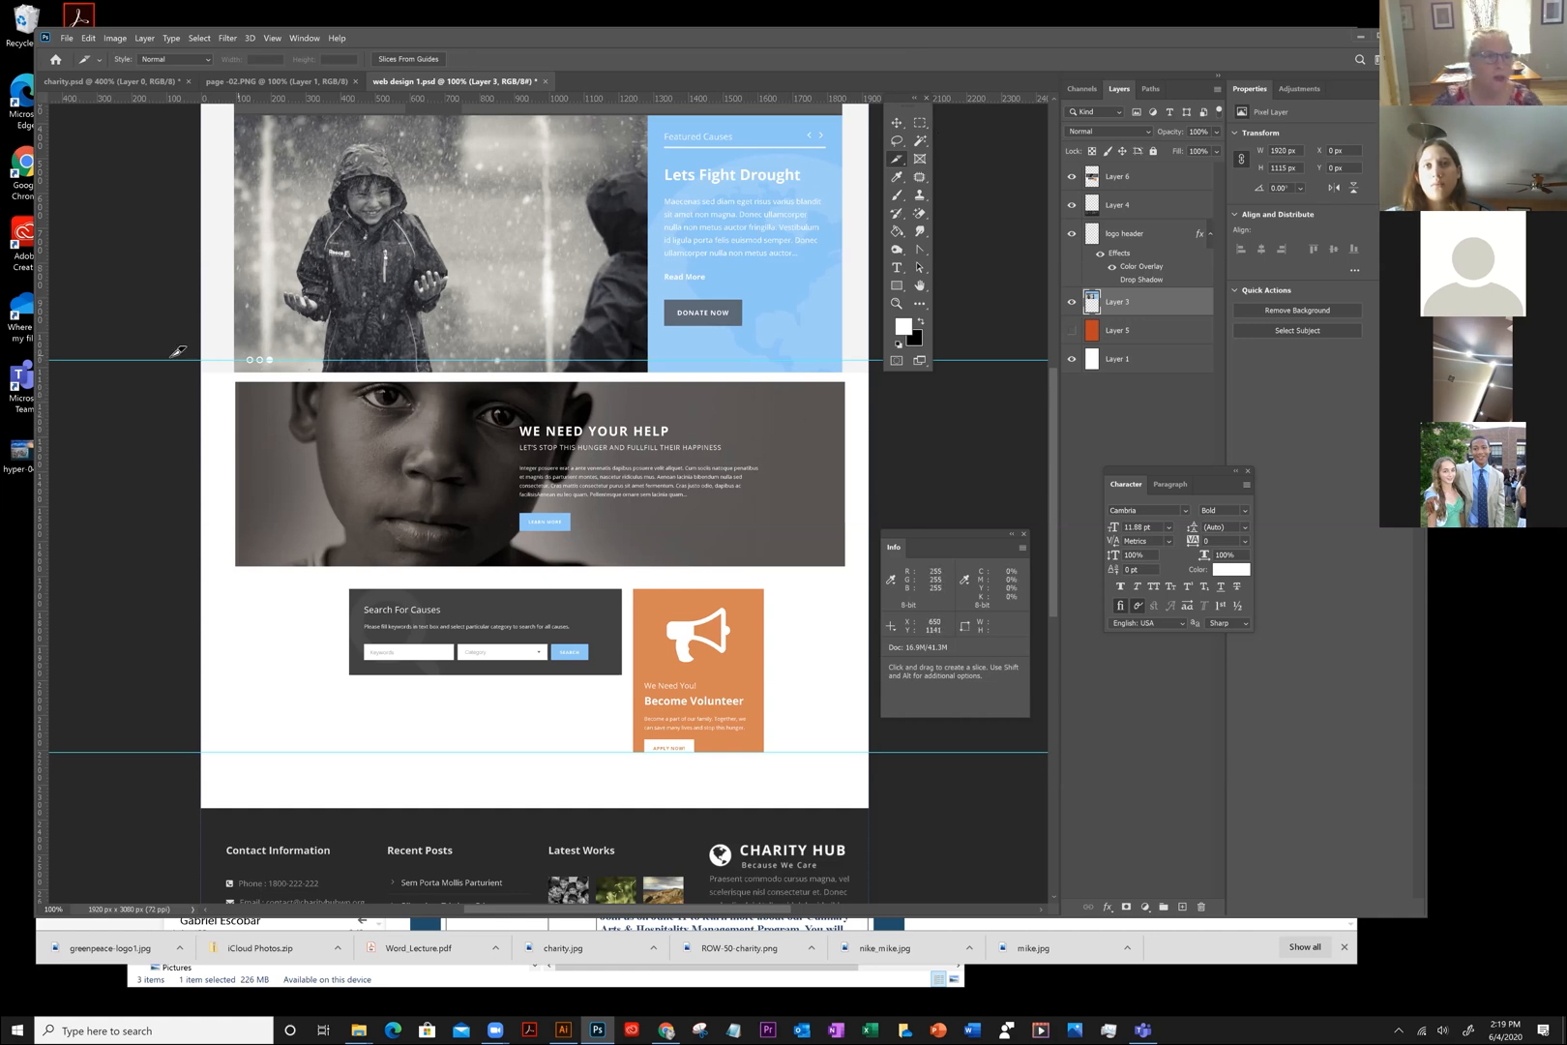
key("z")
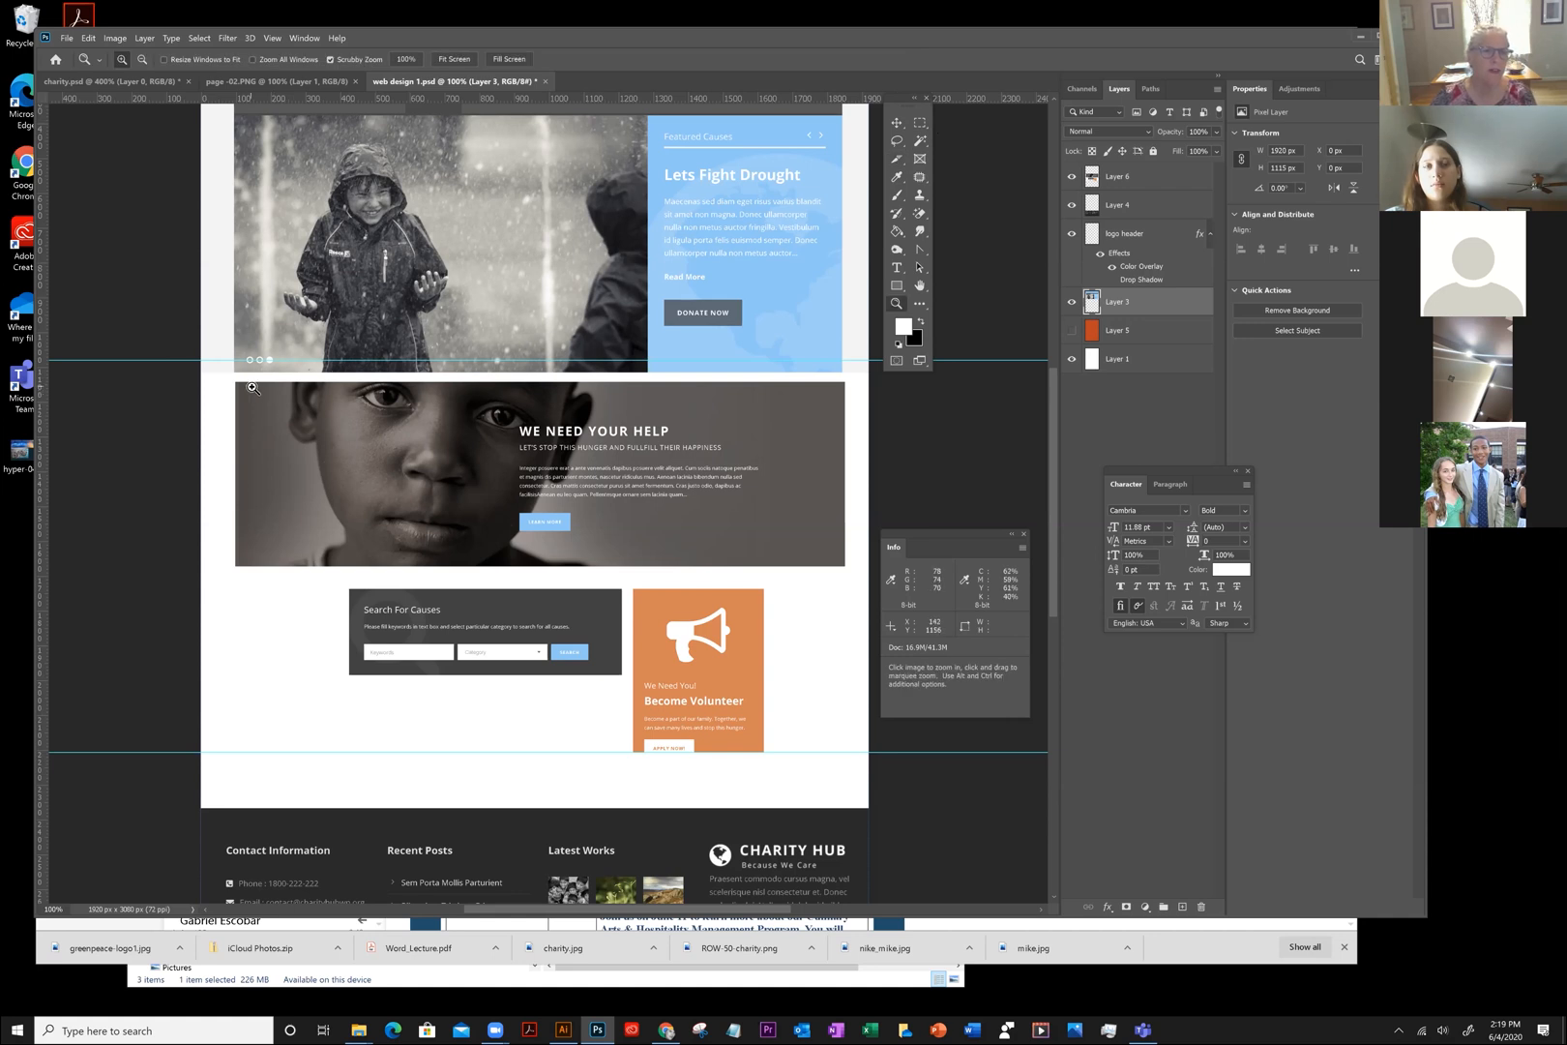
left_click(241, 396)
left_click_drag(467, 449, 961, 437)
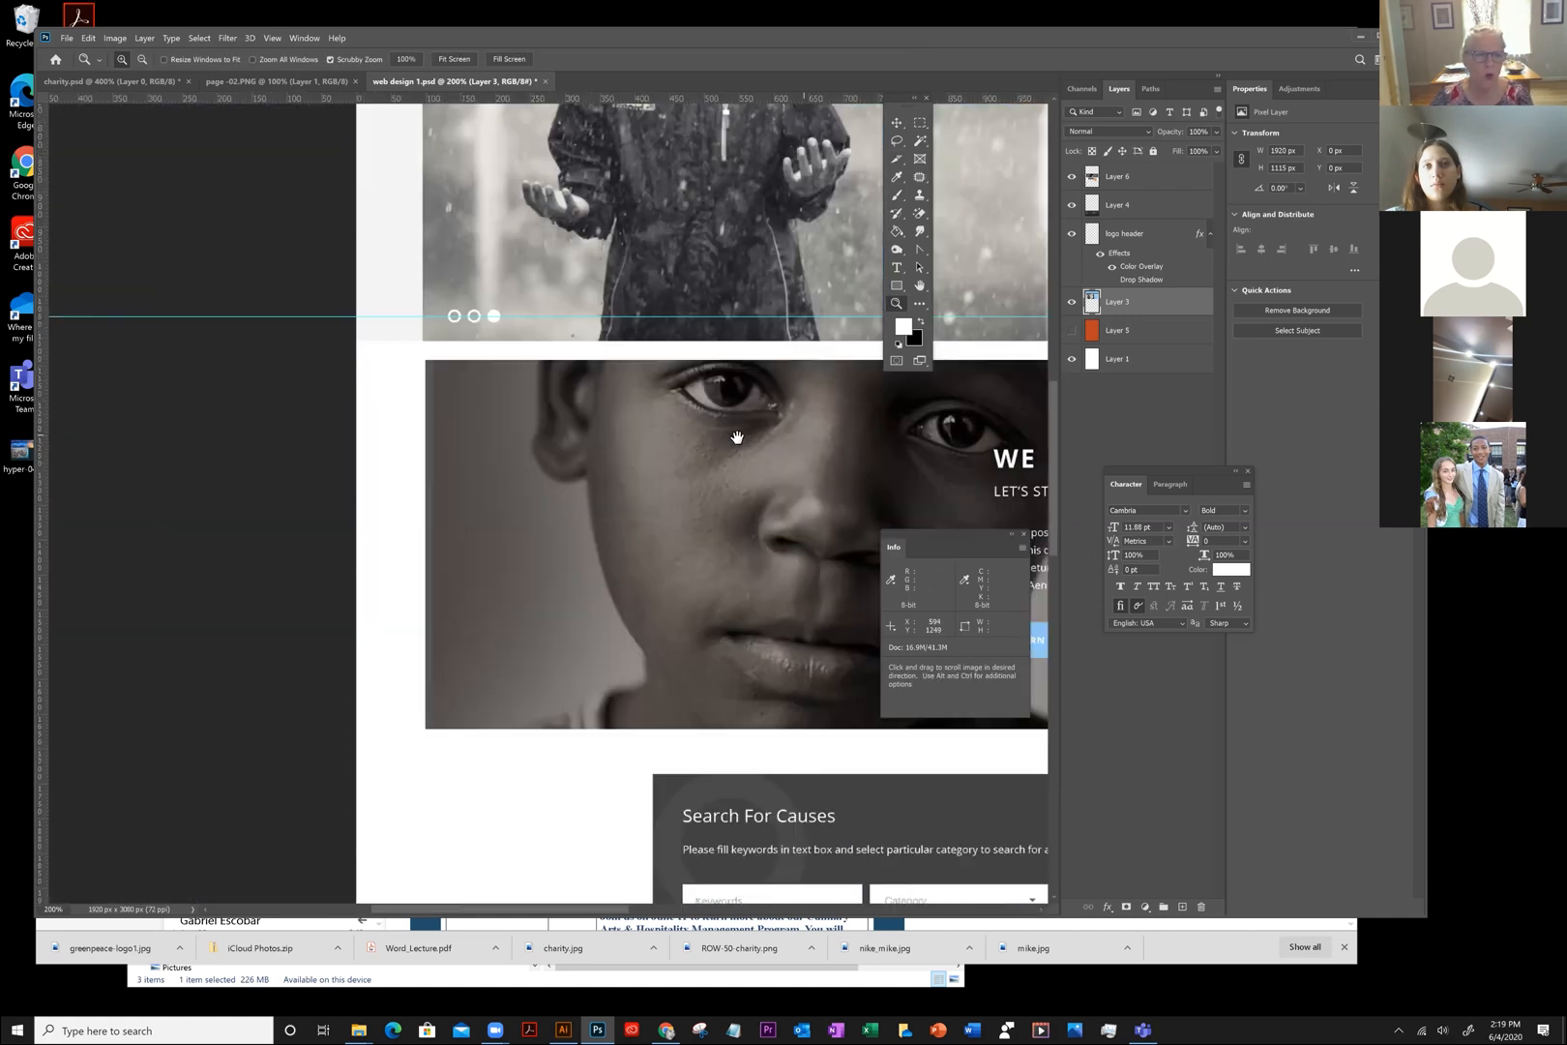
left_click(897, 158)
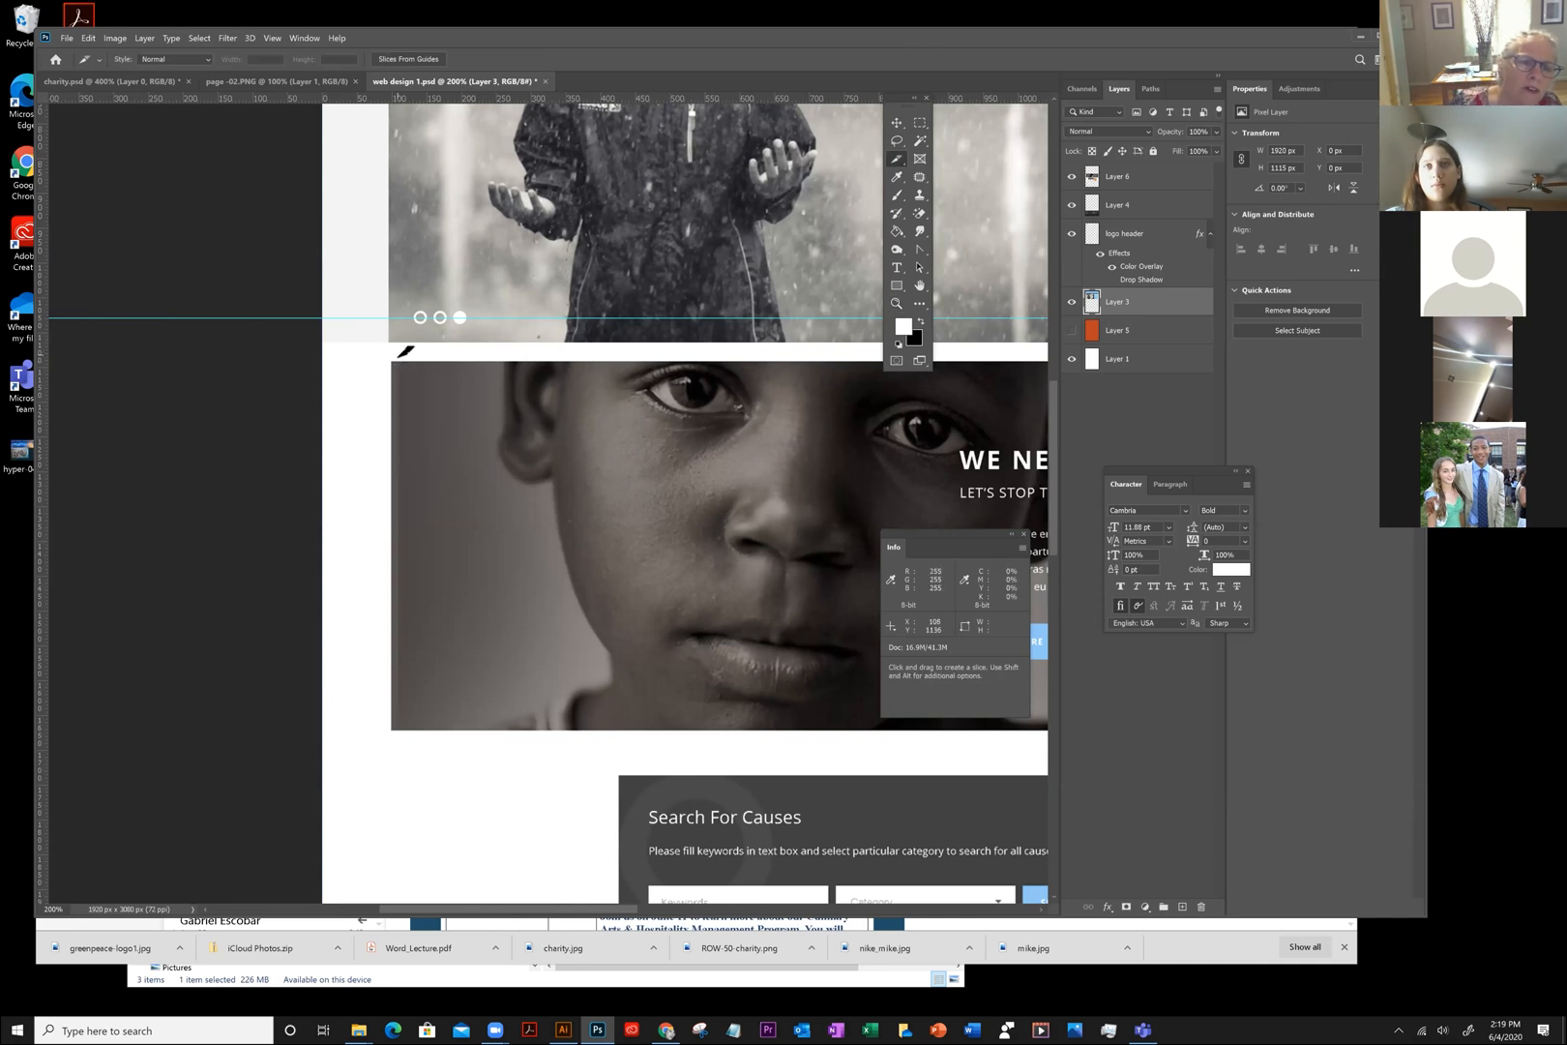
left_click_drag(400, 357, 1024, 745)
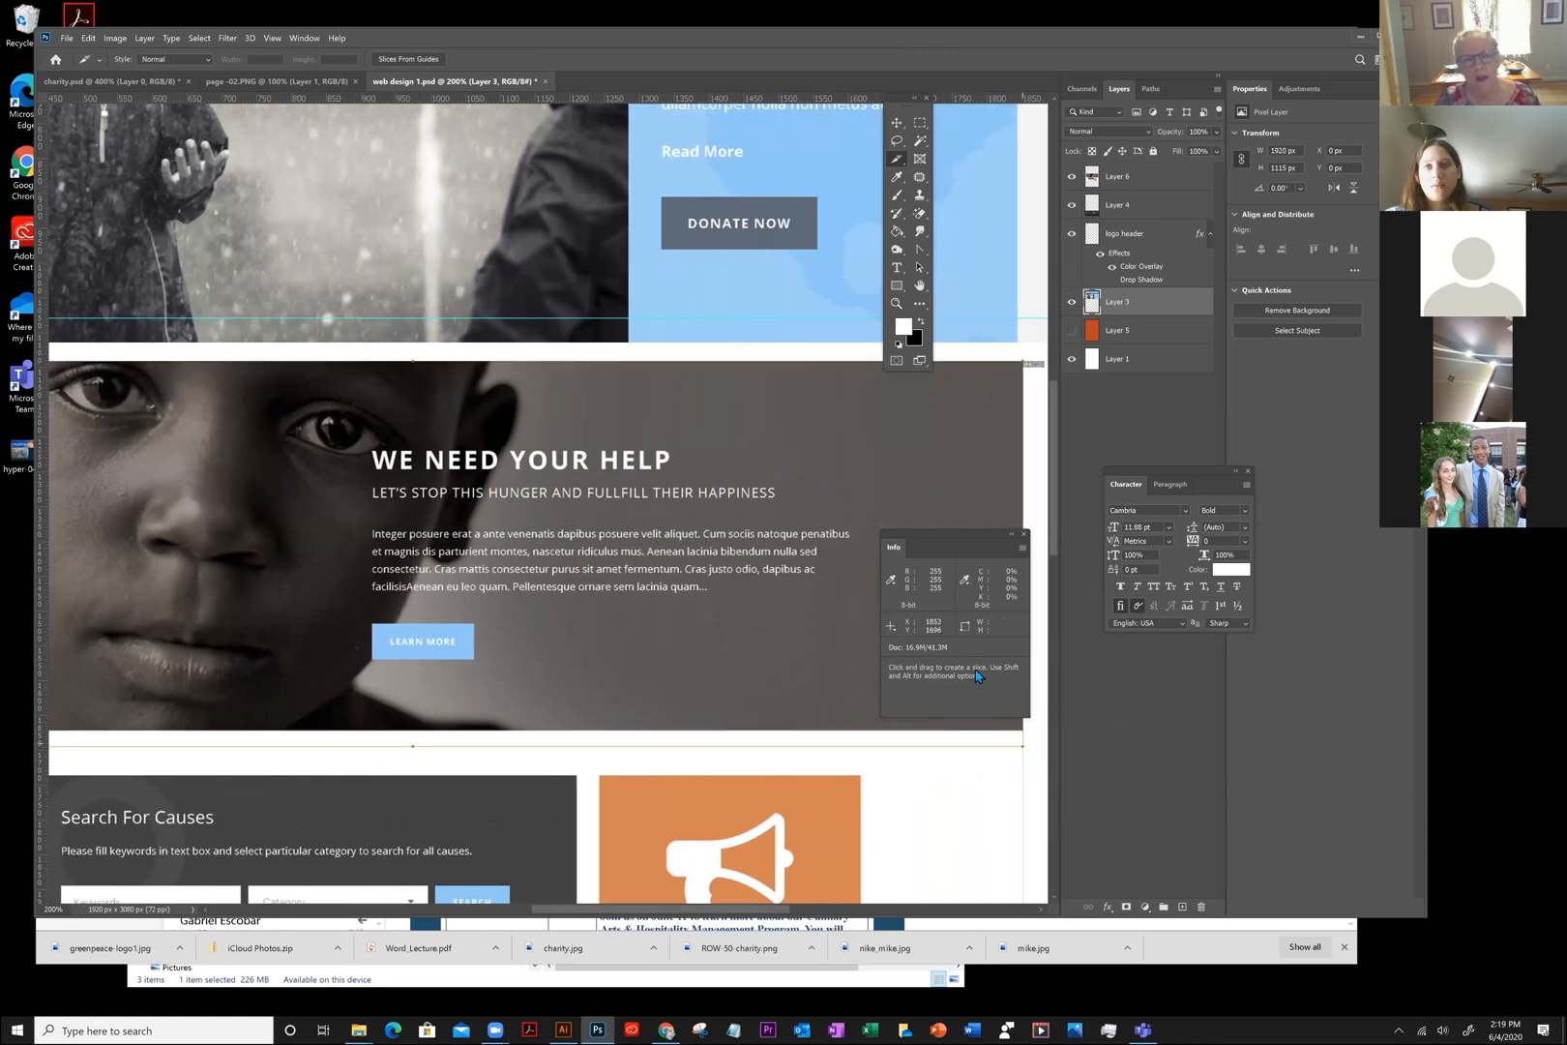
Examine the banner slice's upper-left corner up close and its extent on the whole page
key("space")
left_click_drag(411, 518, 927, 674)
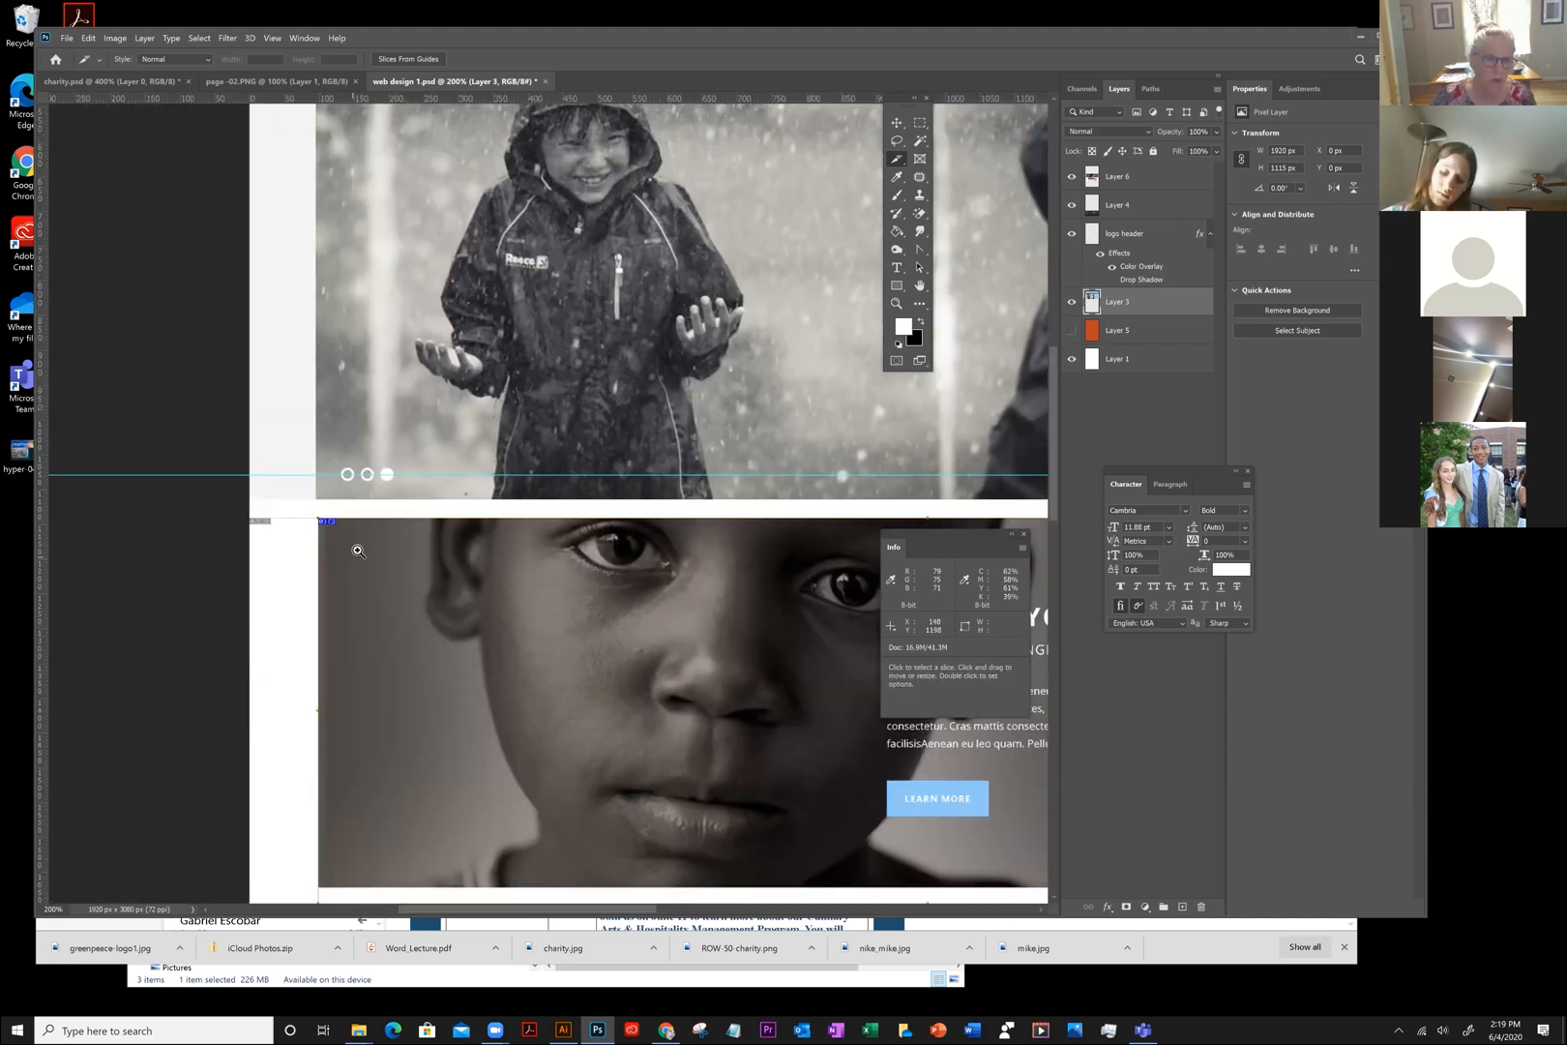
left_click(341, 525, "ctrl")
left_click(338, 520, "ctrl")
left_click(337, 519, "ctrl")
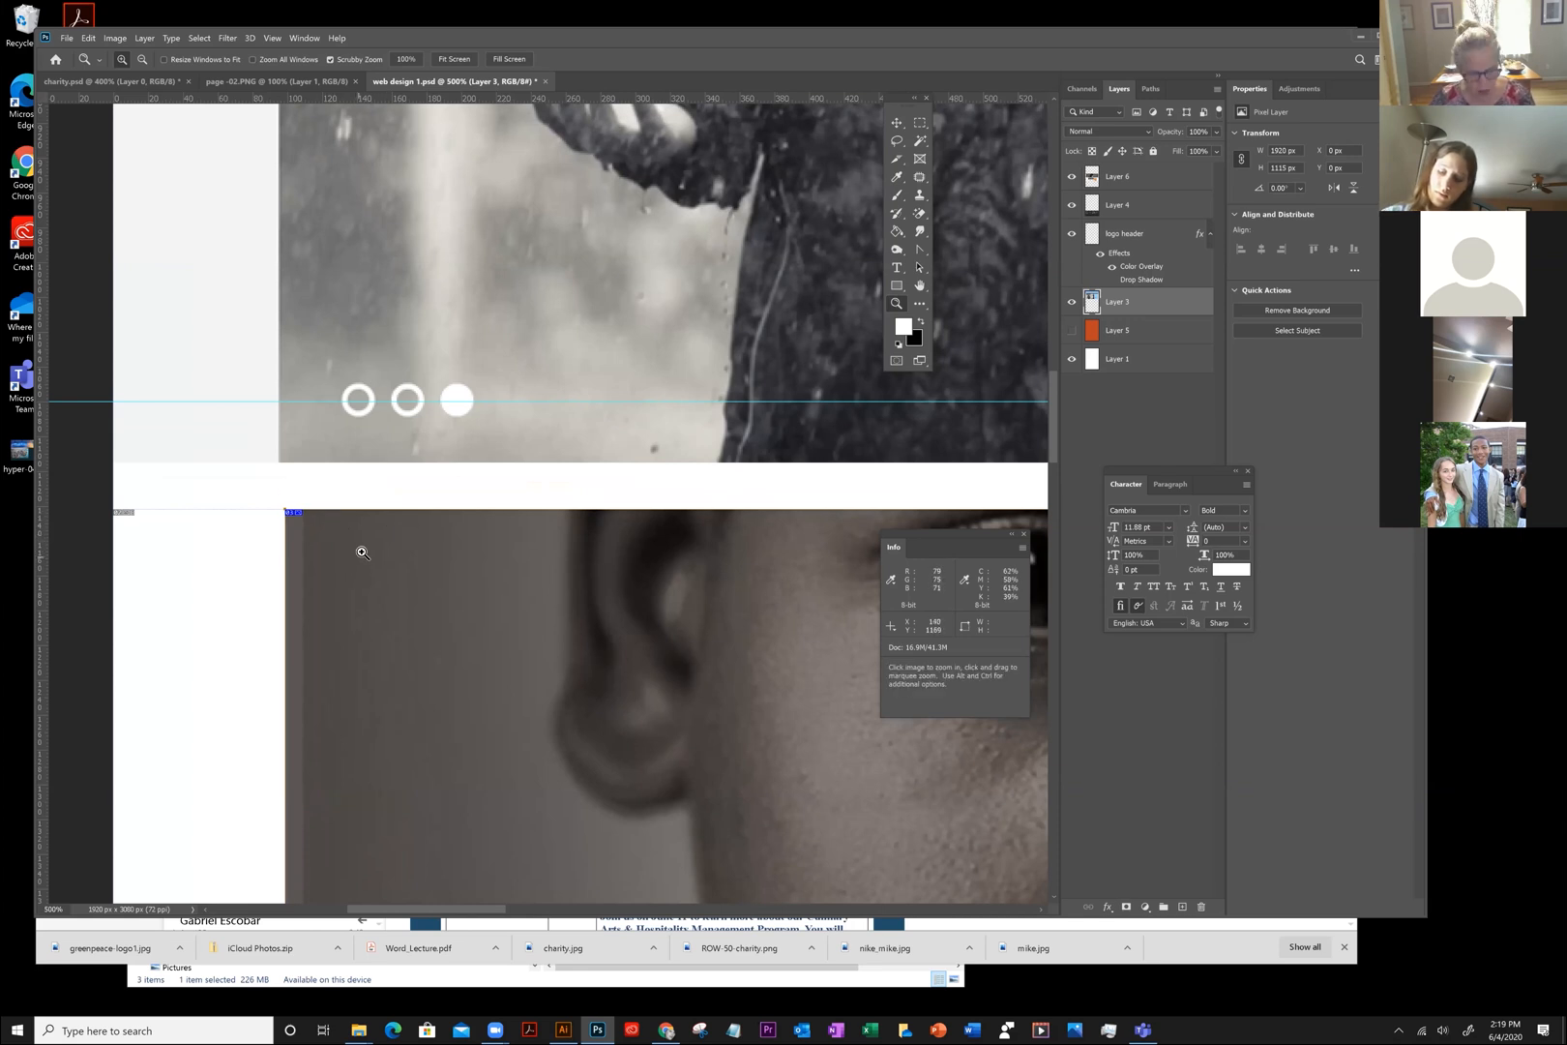
key("alt")
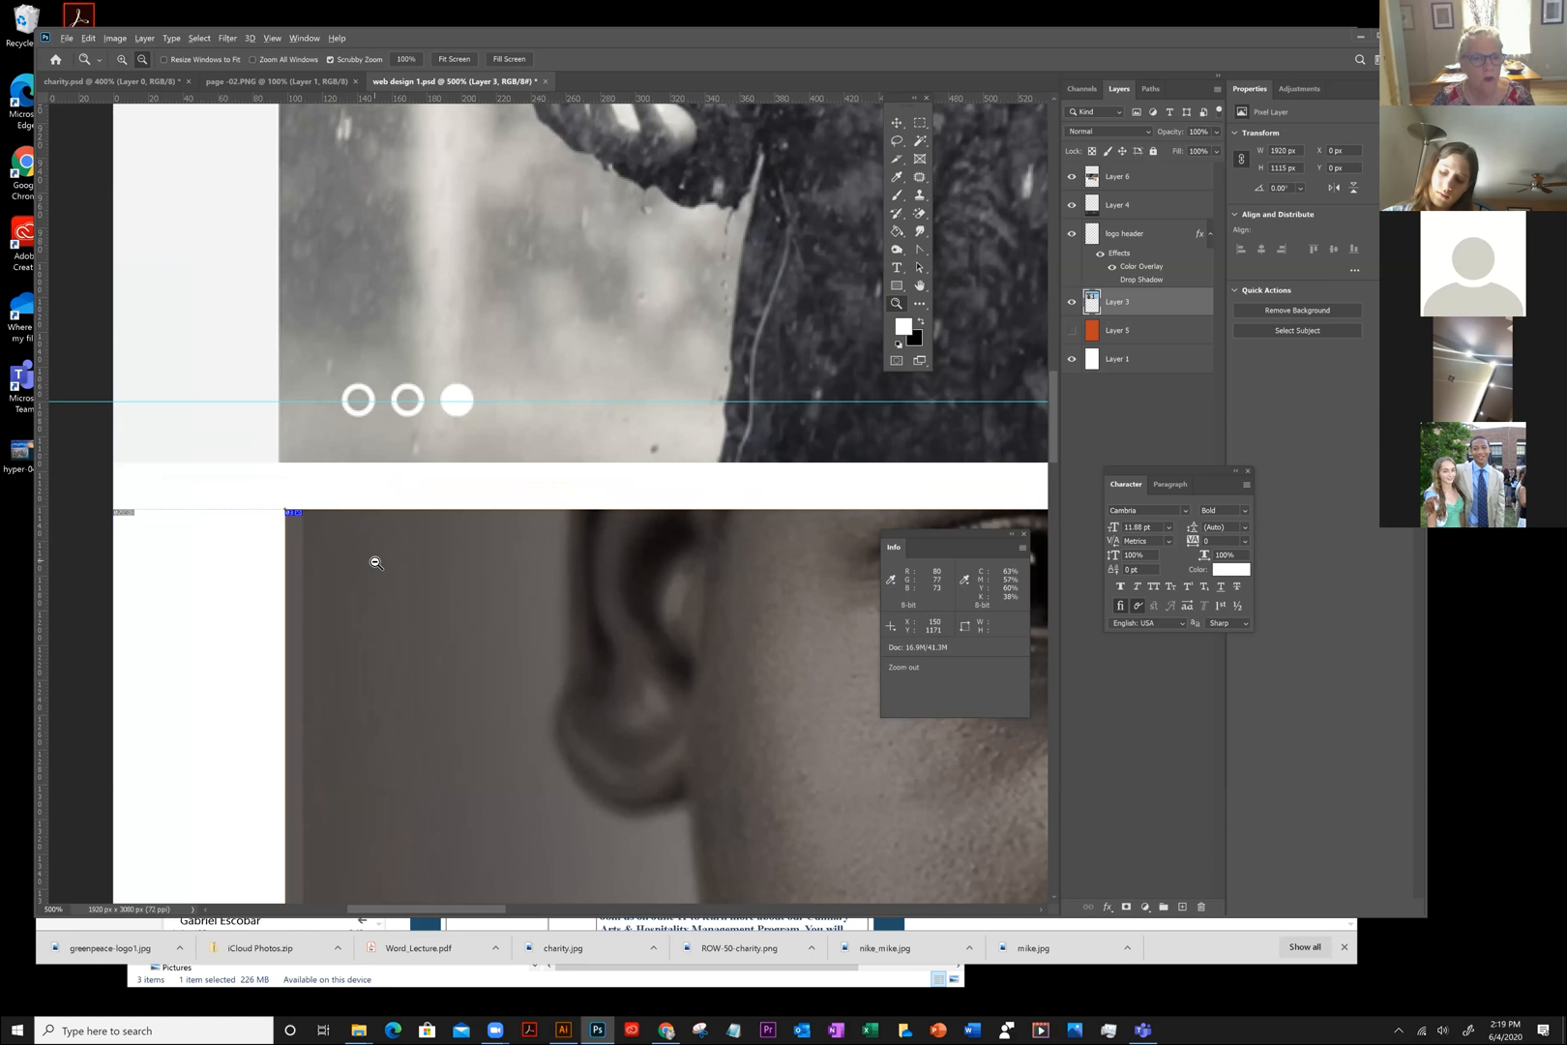
left_click(375, 562, "alt")
left_click(394, 568, "alt")
left_click(375, 557, "alt")
left_click_drag(559, 570, 479, 651)
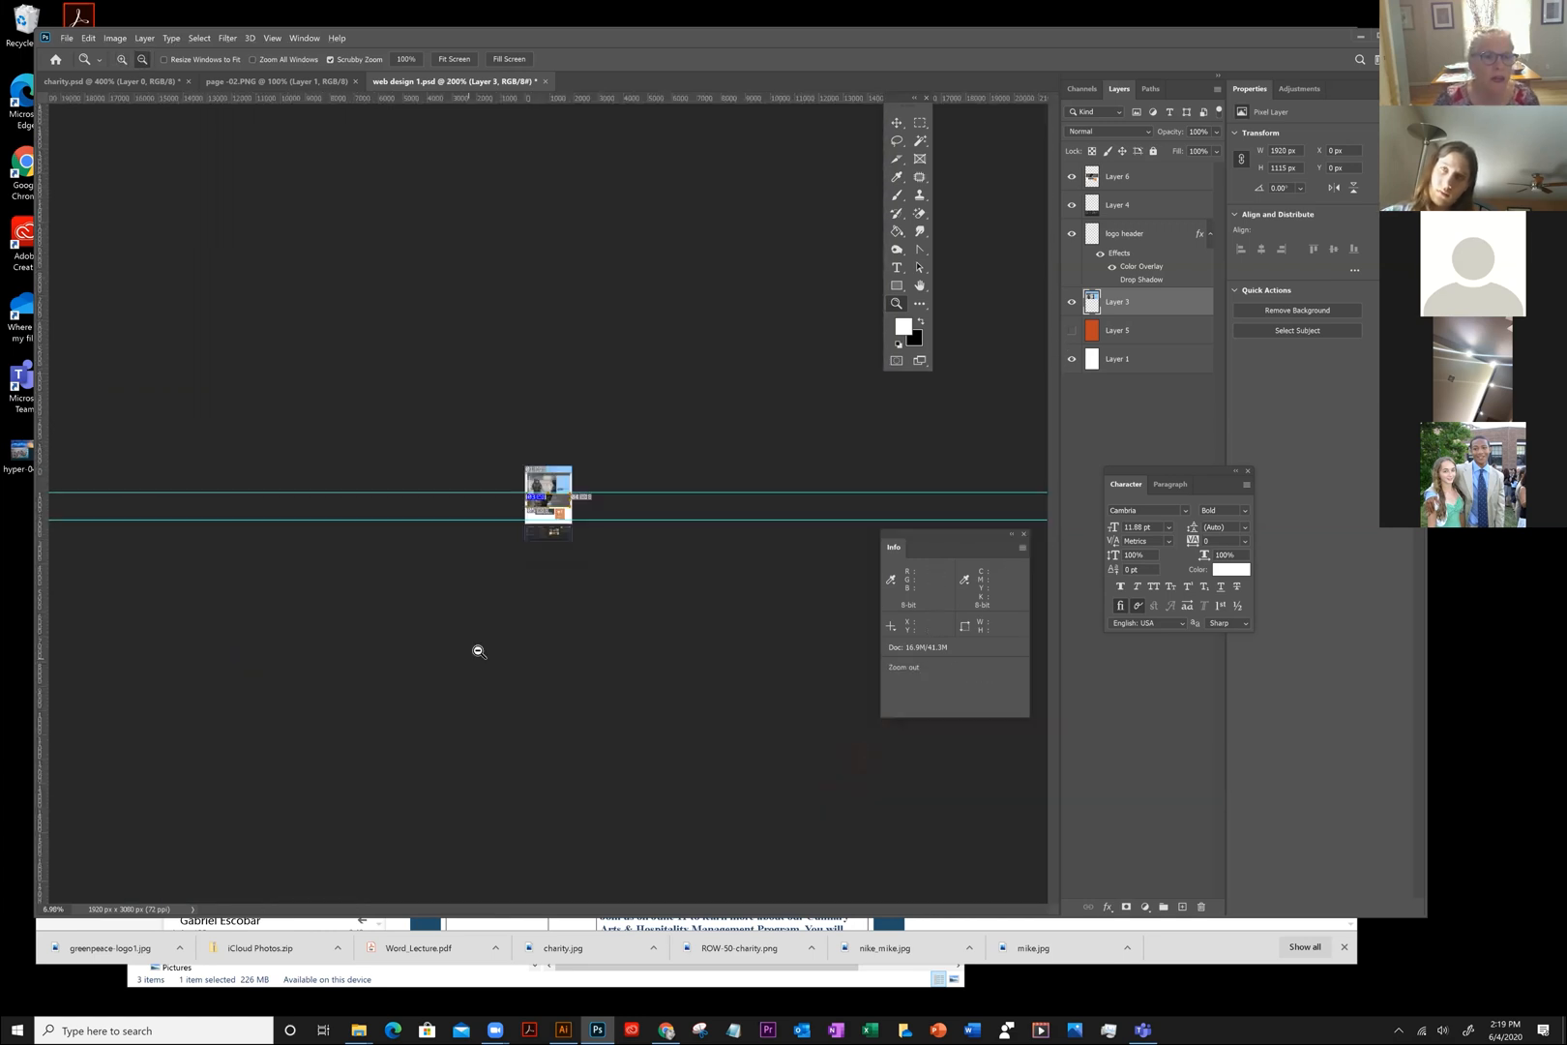
left_click_drag(559, 500, 639, 470)
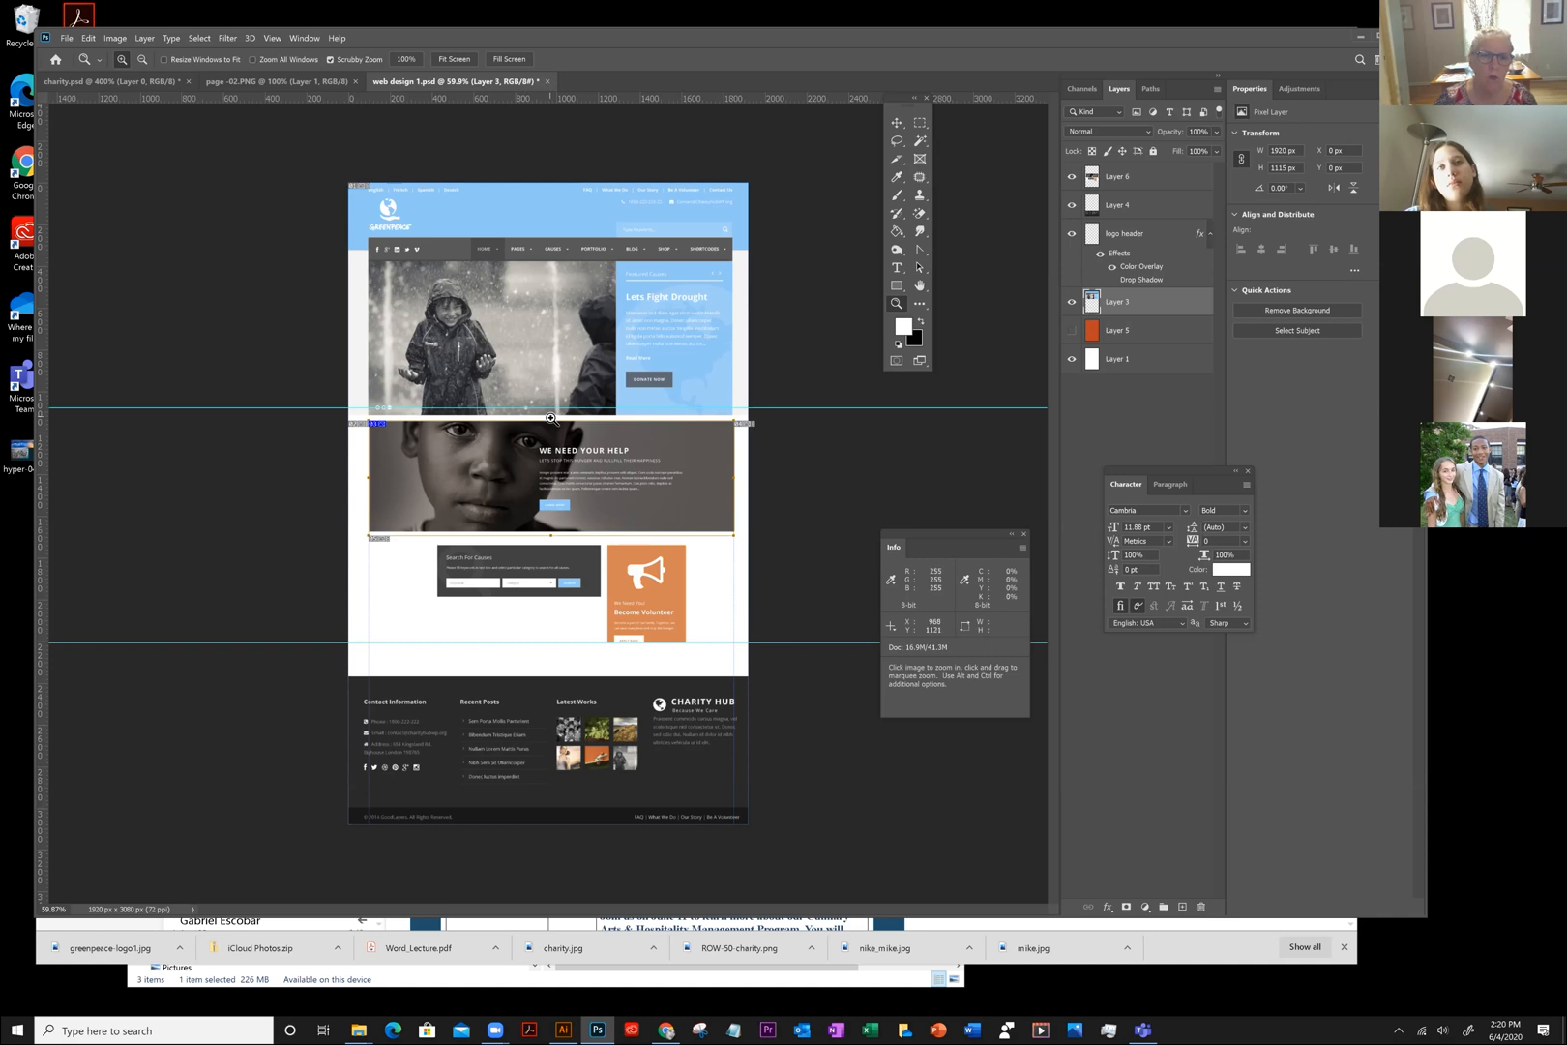
Raise the banner slice's lower edge to the bottom of the photo using the Slice Select tool
left_click(550, 417)
left_click(550, 418)
left_click(550, 418)
left_click_drag(445, 414, 621, 323)
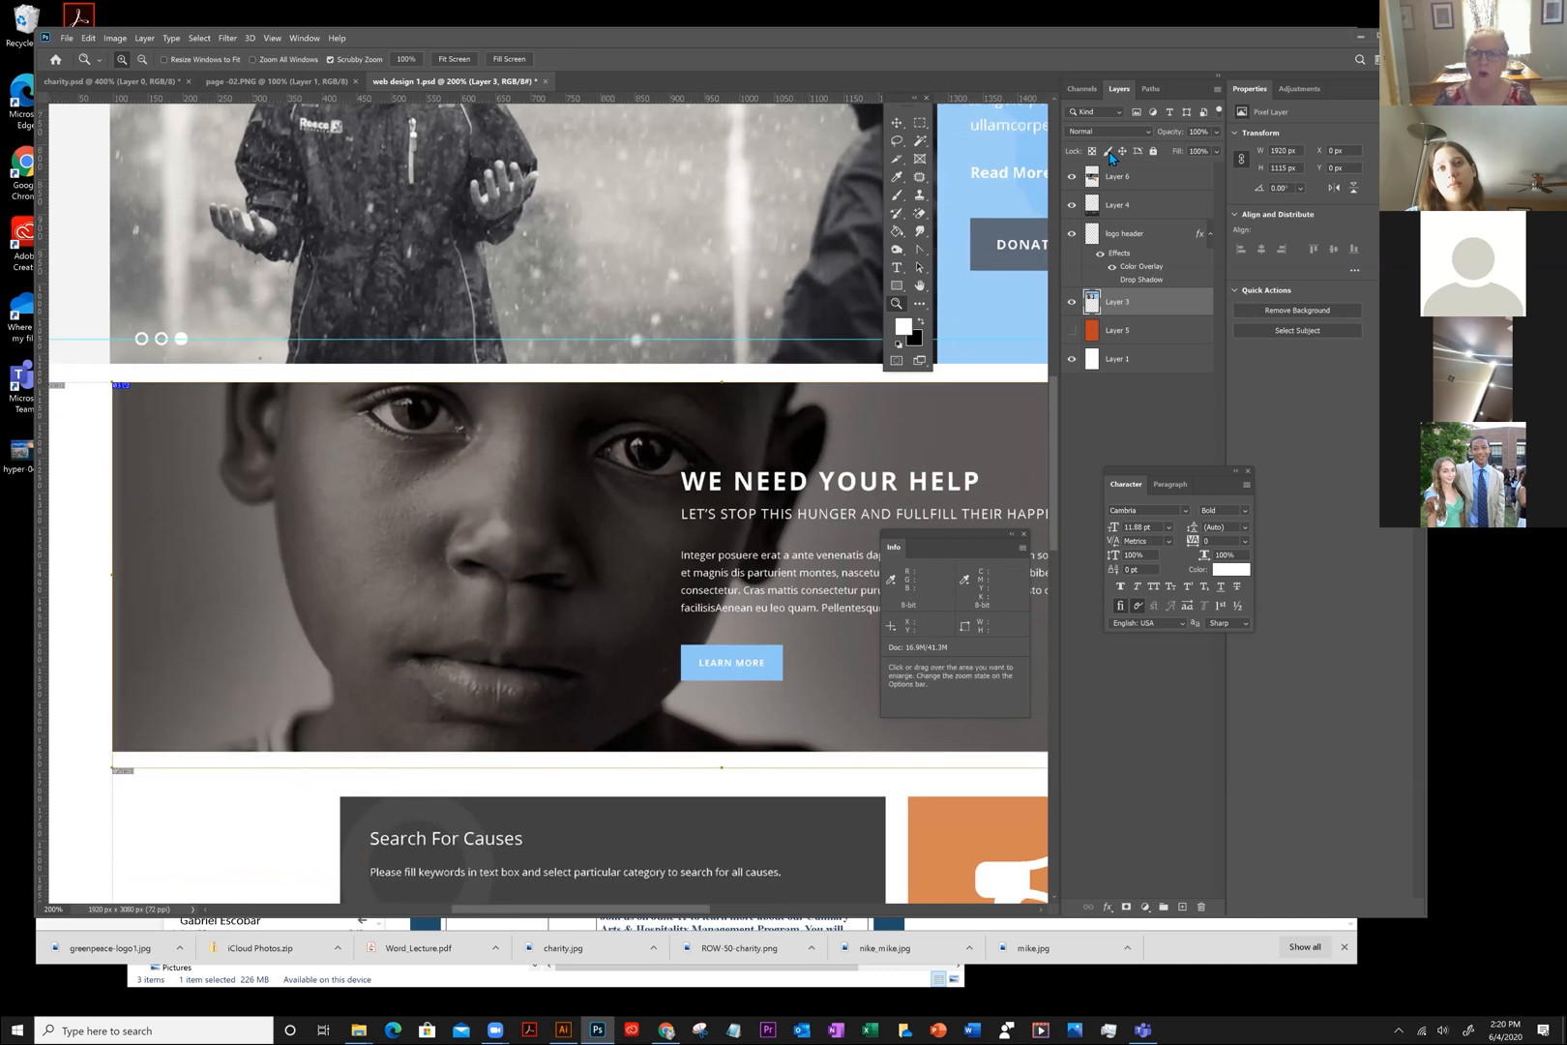
left_click(899, 159)
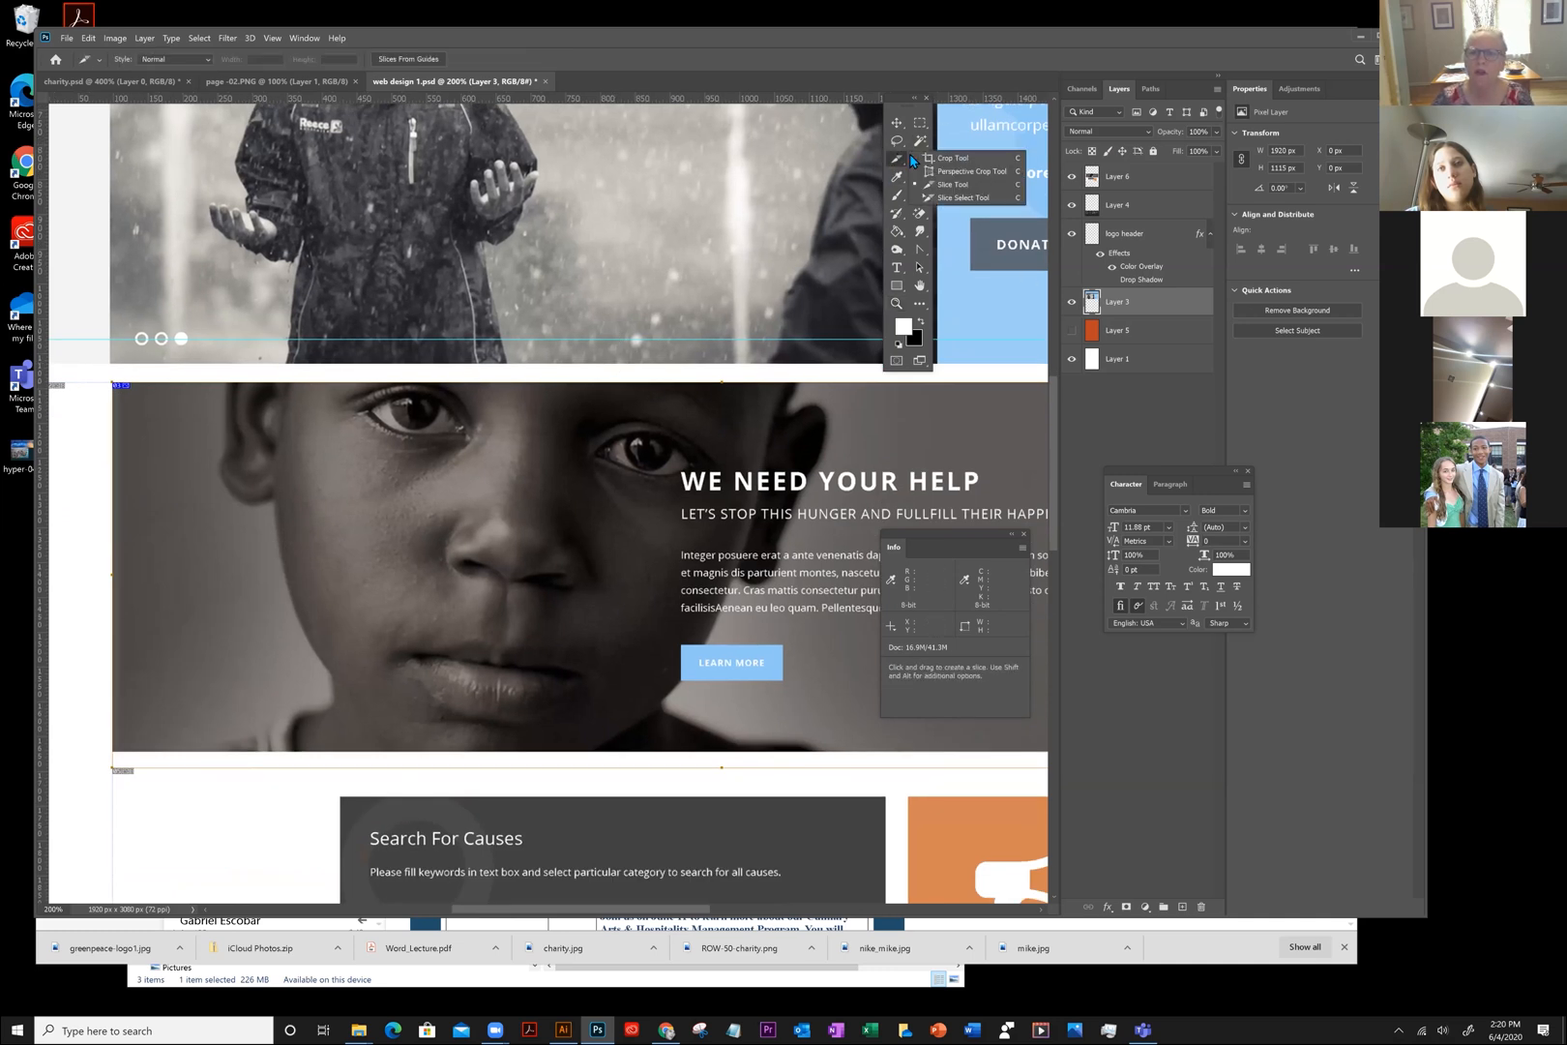
left_click(948, 197)
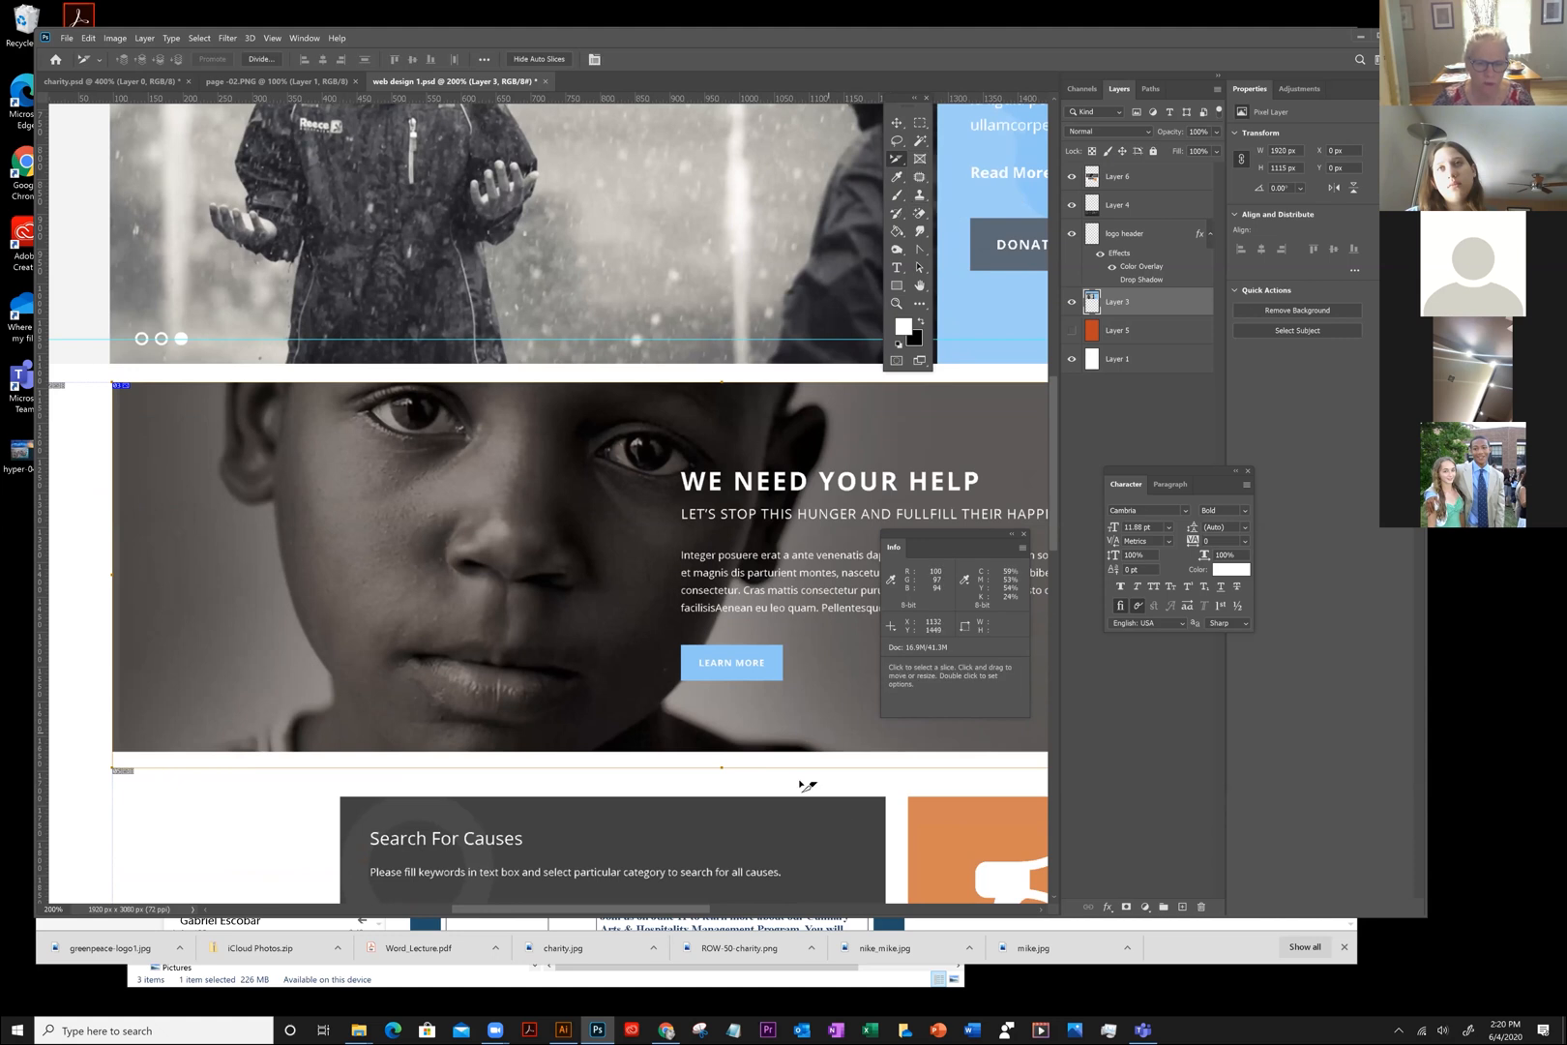
left_click_drag(723, 768, 726, 750)
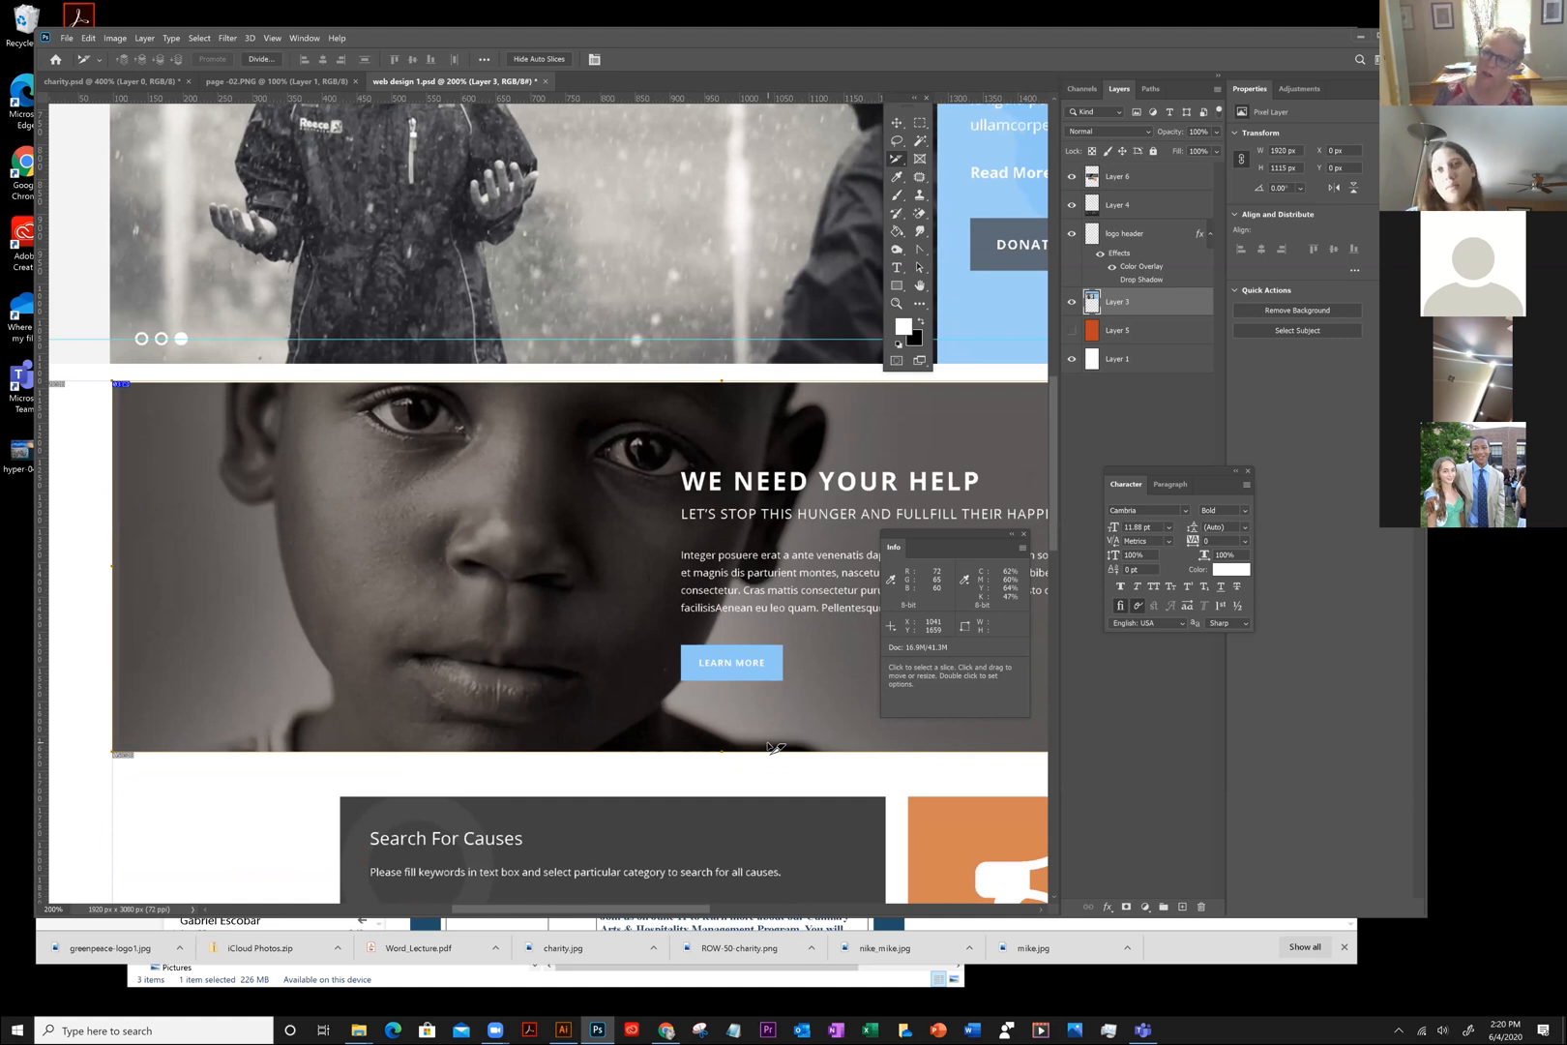
Nudge the banner slice down and back up to line it up with the photo's top and bottom edges
key("Down")
key("Down")
key("Down")
key("Down")
key("Down")
key("Down")
key("Down")
key("Down")
key("Down")
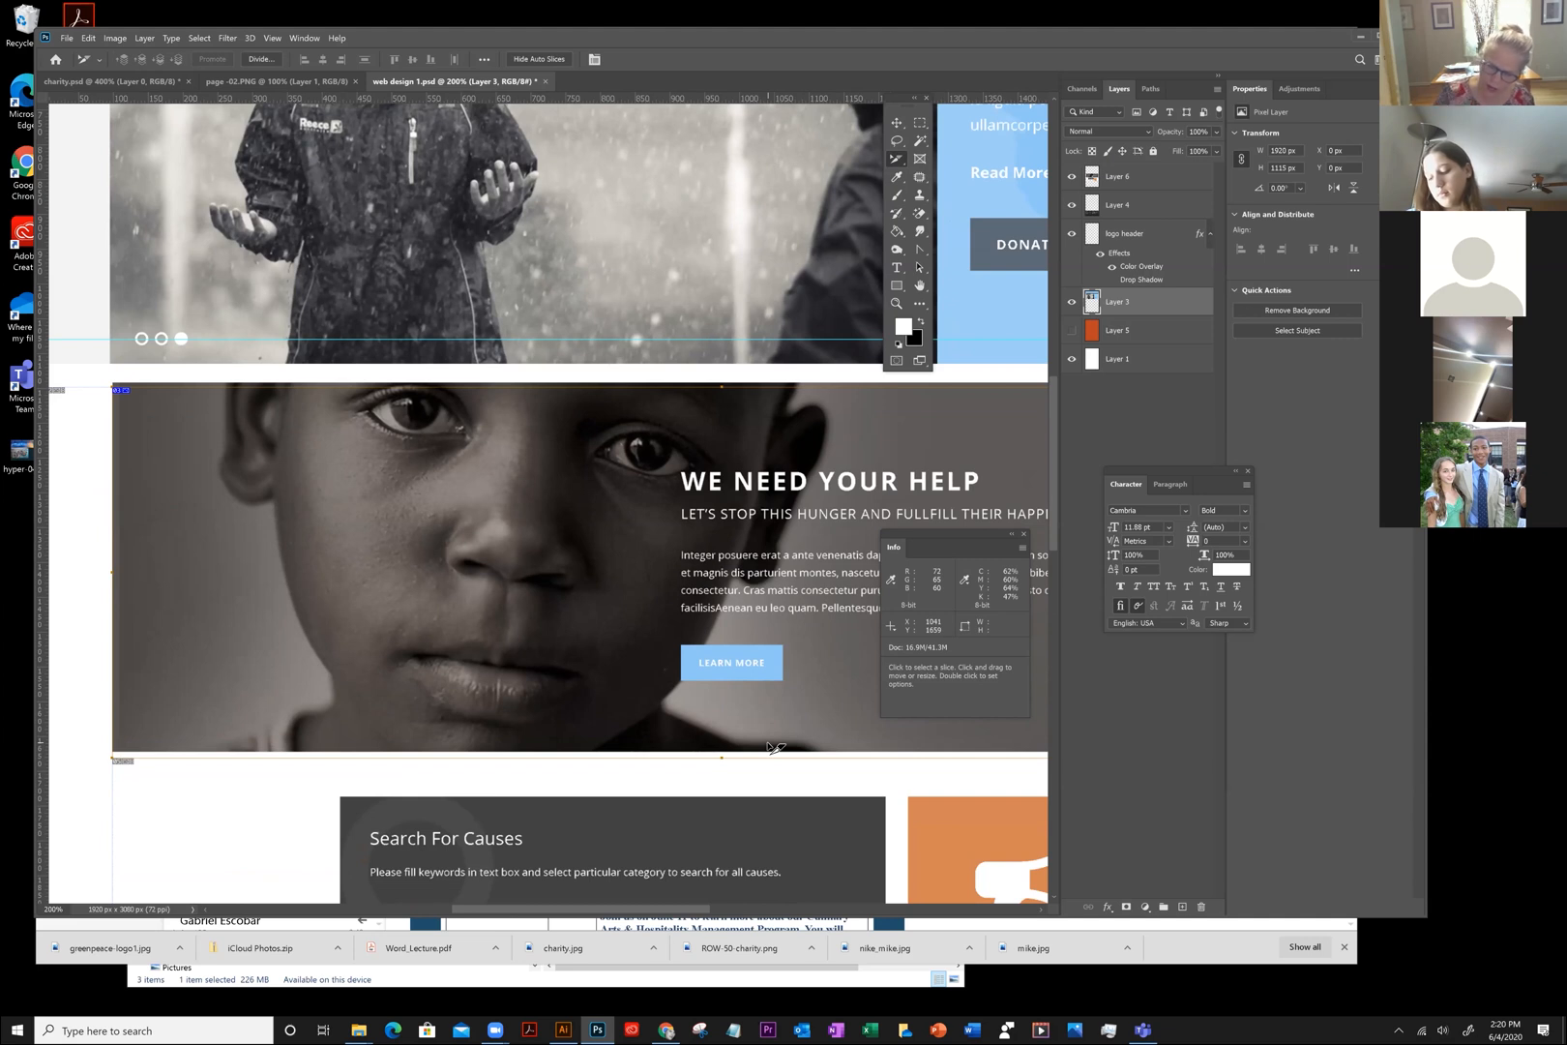
key("Up")
key("Up")
key("Up")
key("Up")
key("Up")
key("Up")
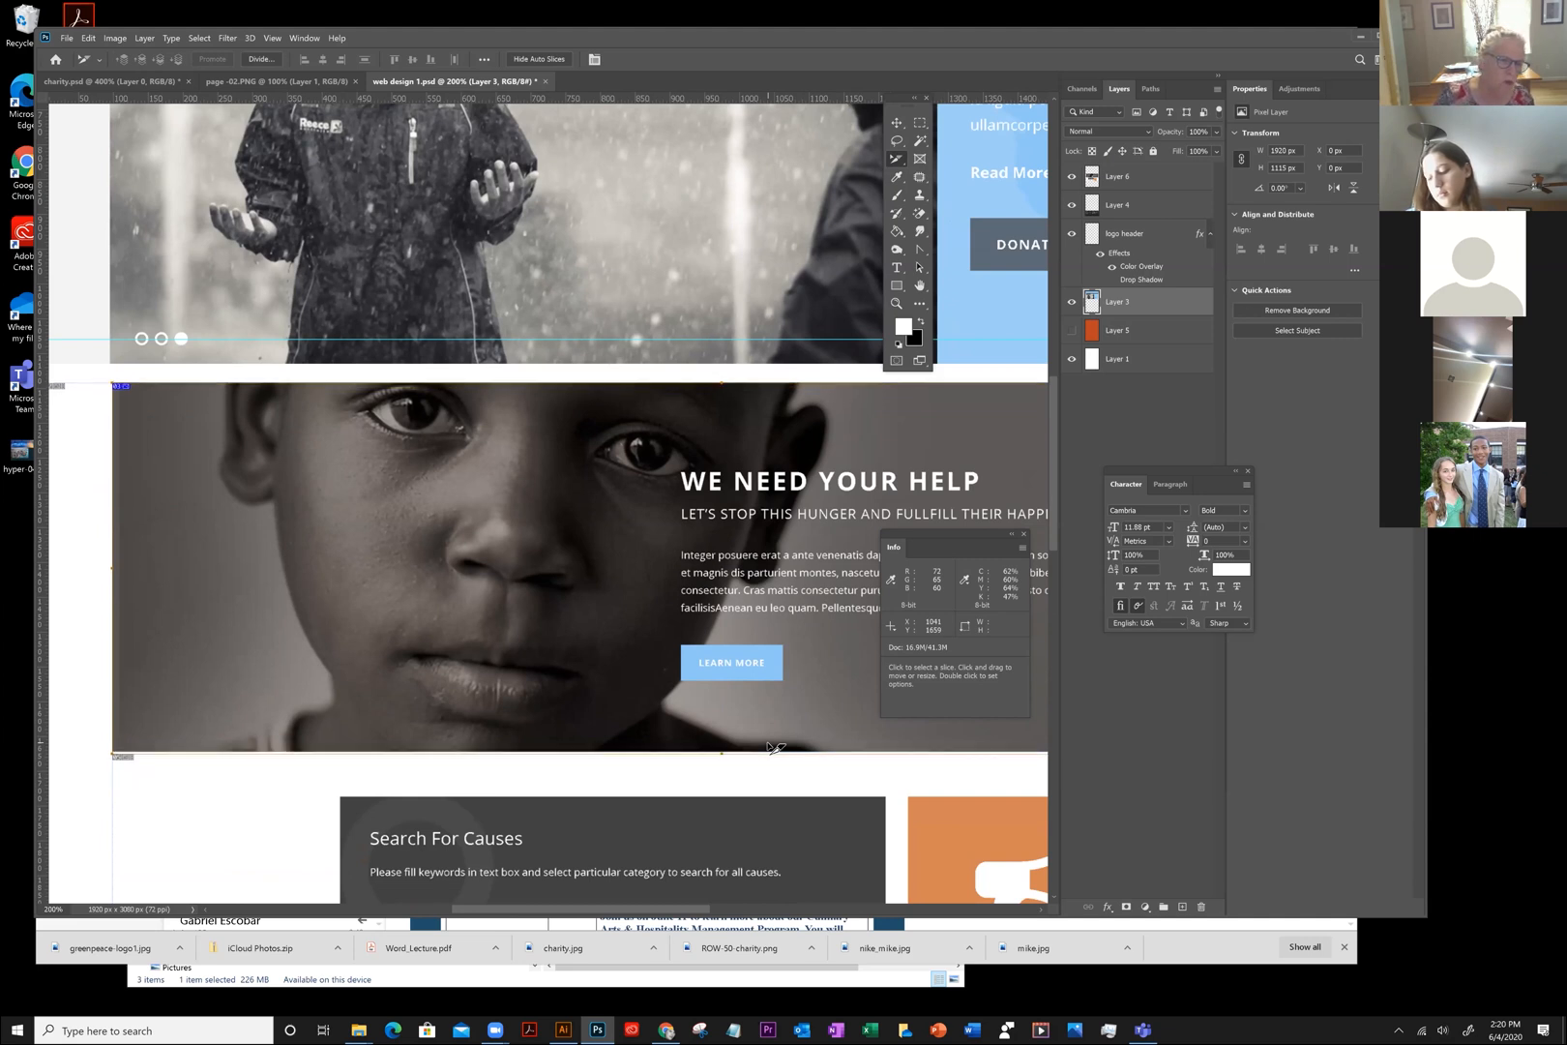
key("Up")
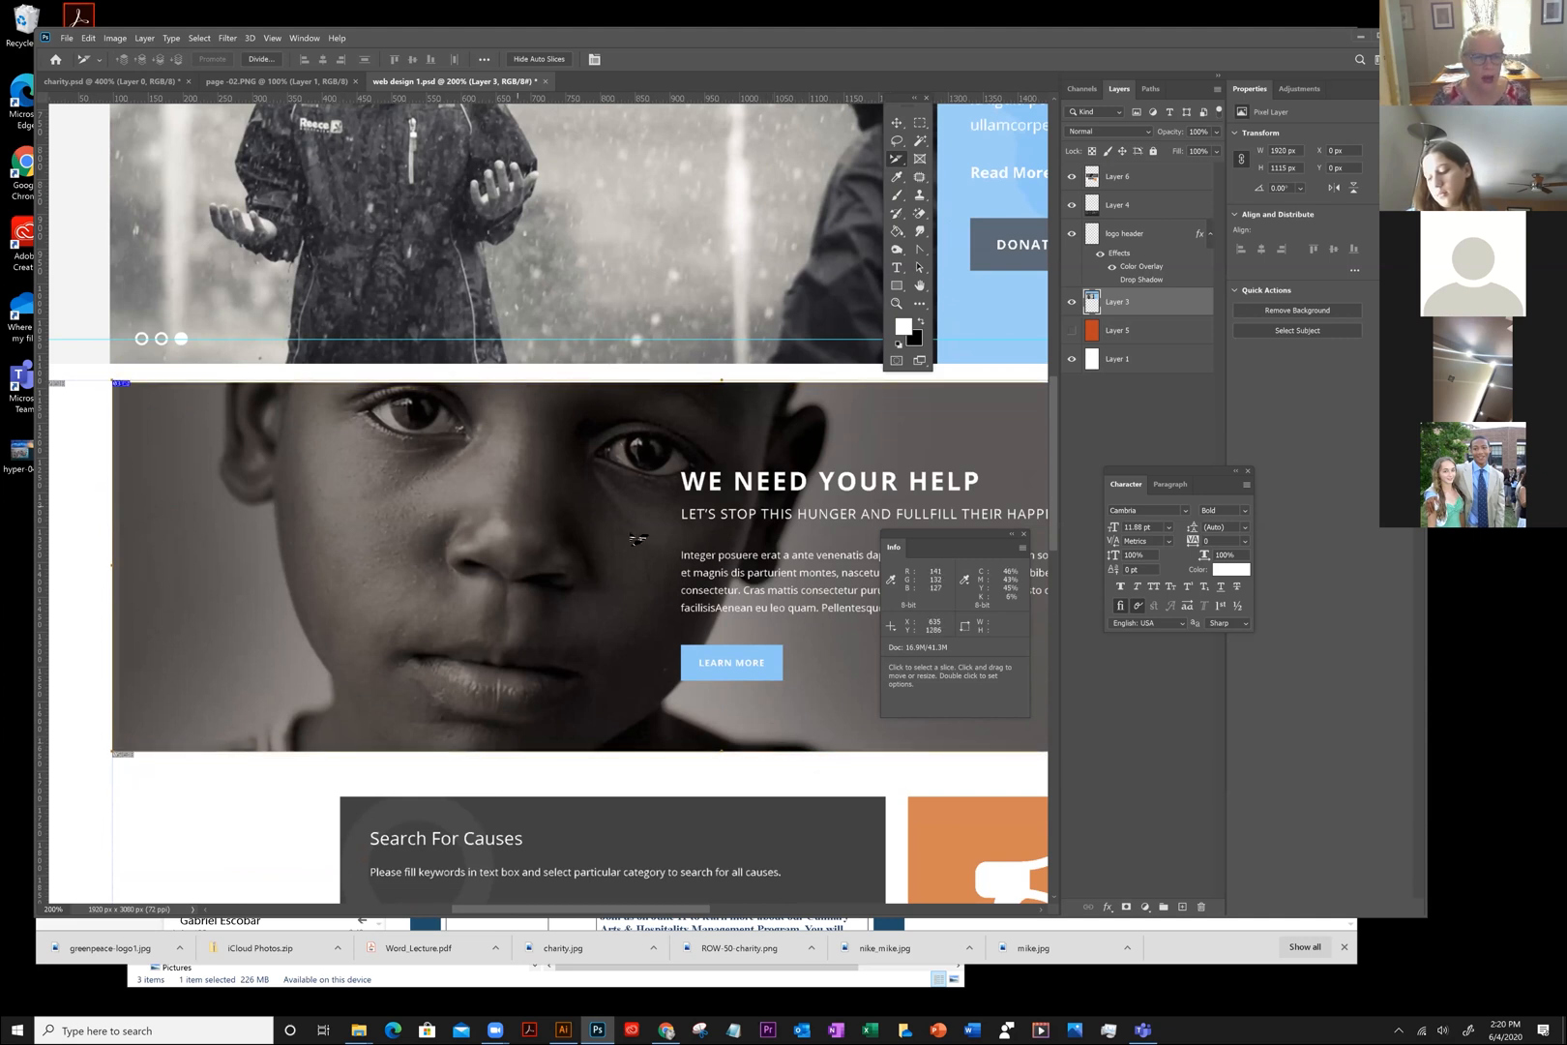
Name the We Need Your Help banner slice greenpeace_homepg2 in its slice options
left_click_drag(614, 503, 428, 464)
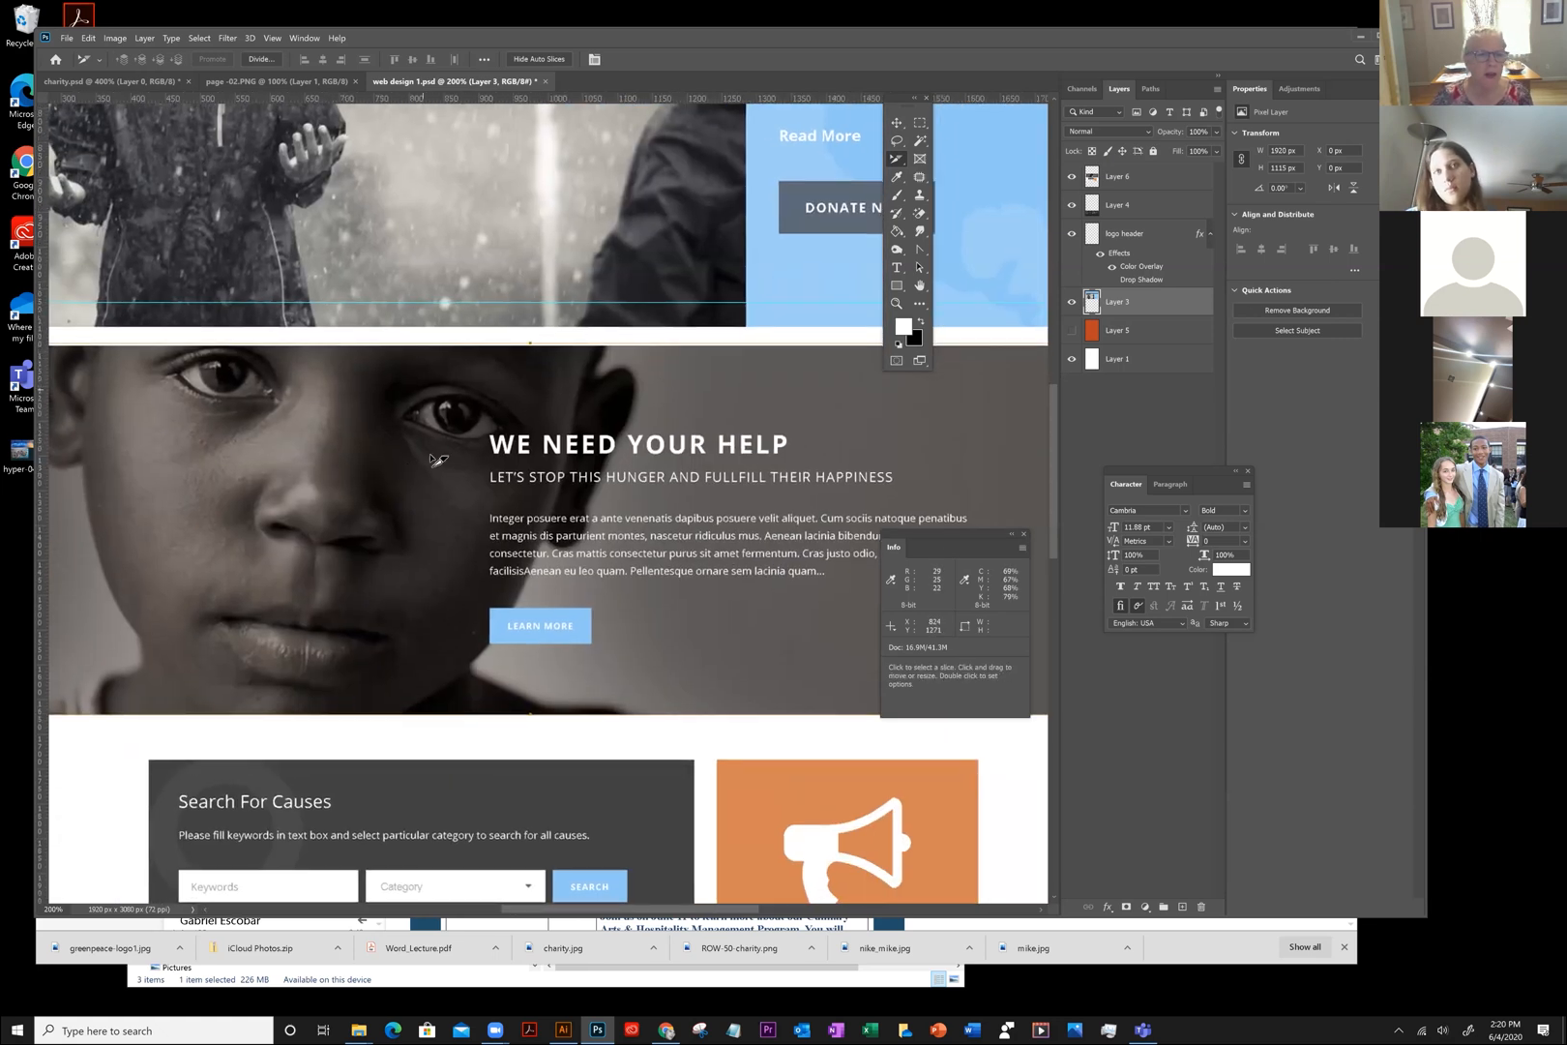
double_click(357, 434)
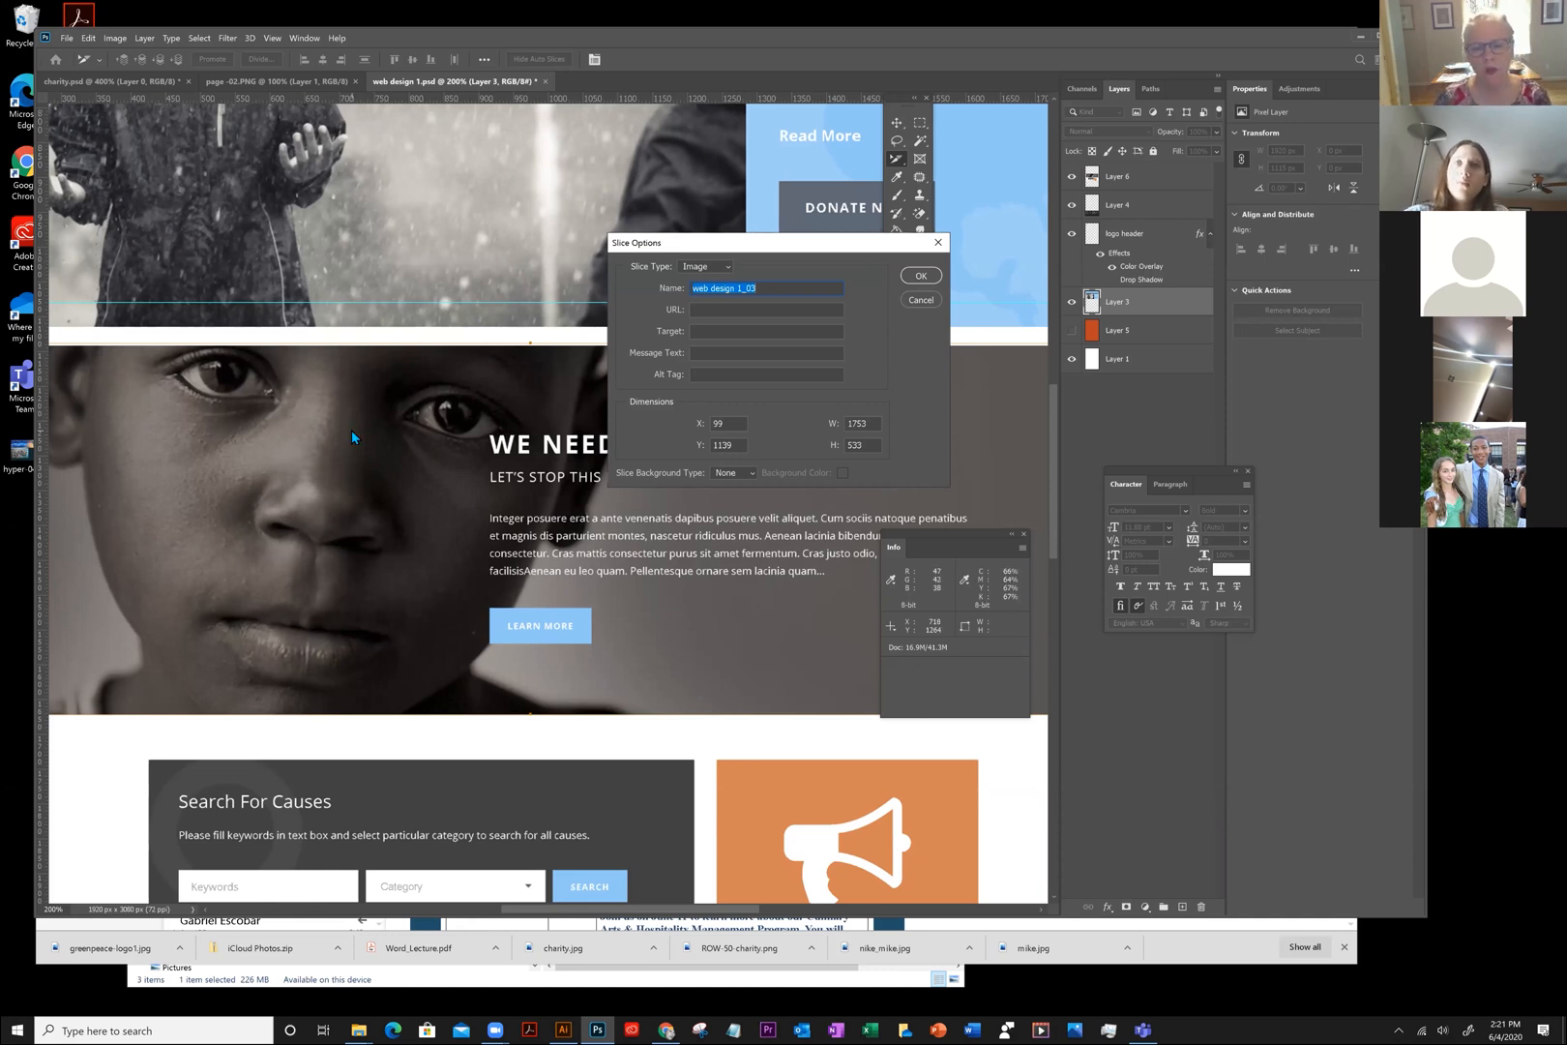
left_click(776, 287)
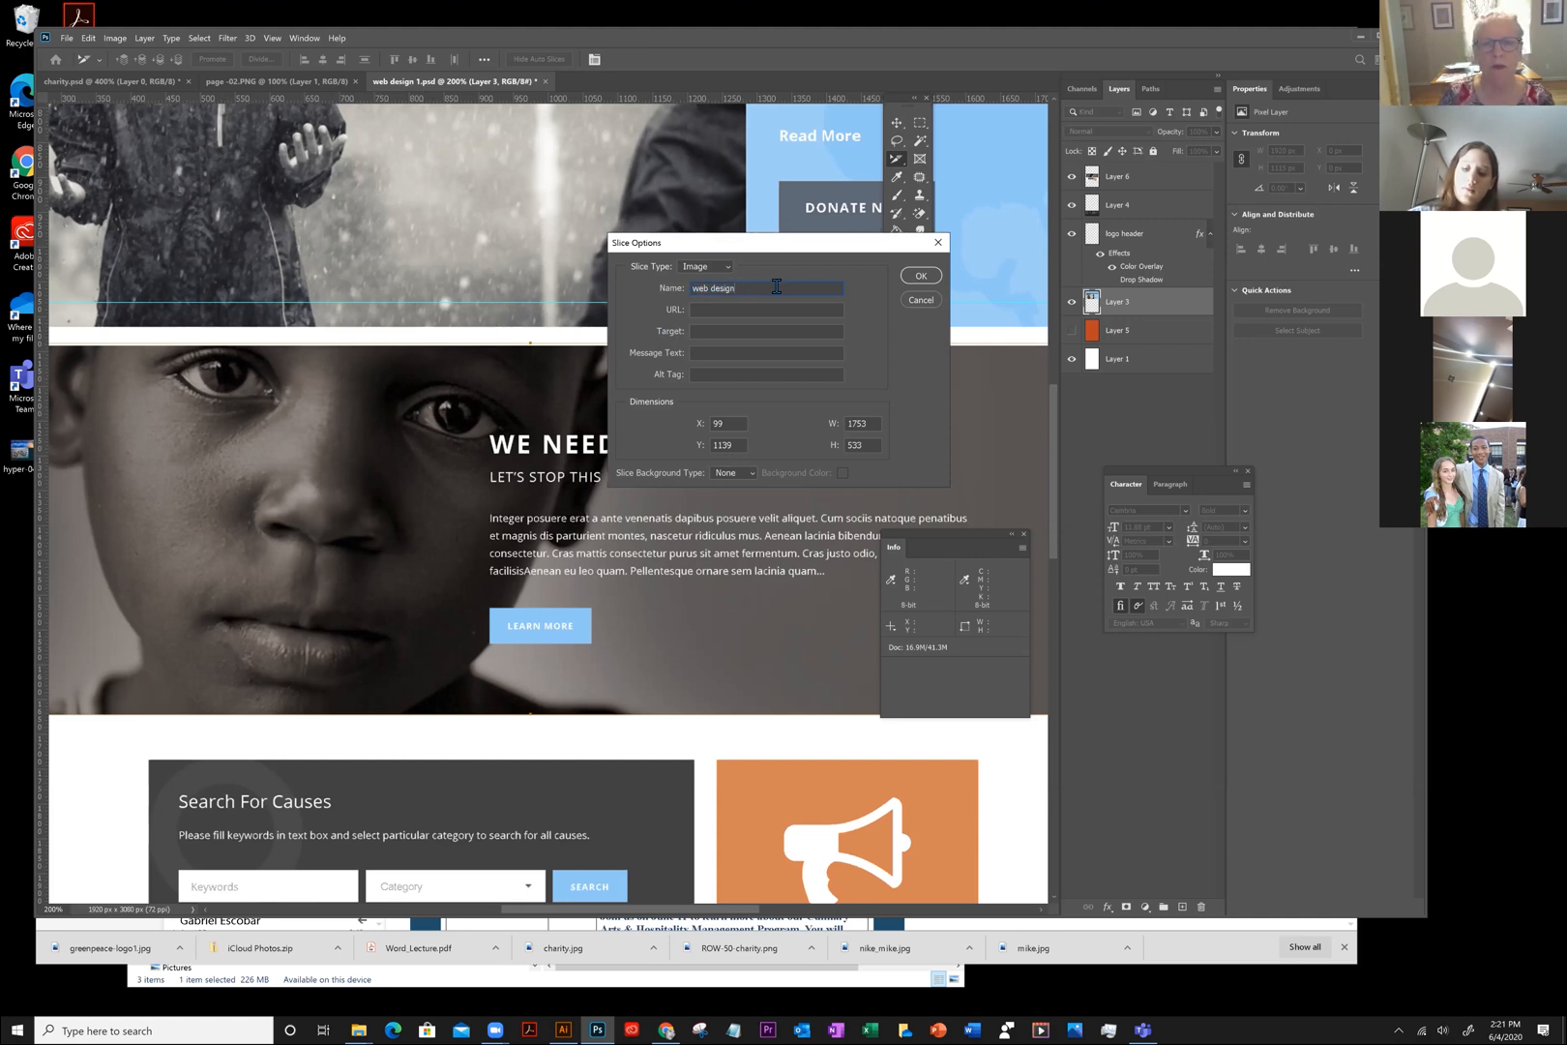
key("BackSpace")
key("BackSpace")
key("BackSpace")
key("BackSpace")
type("gr")
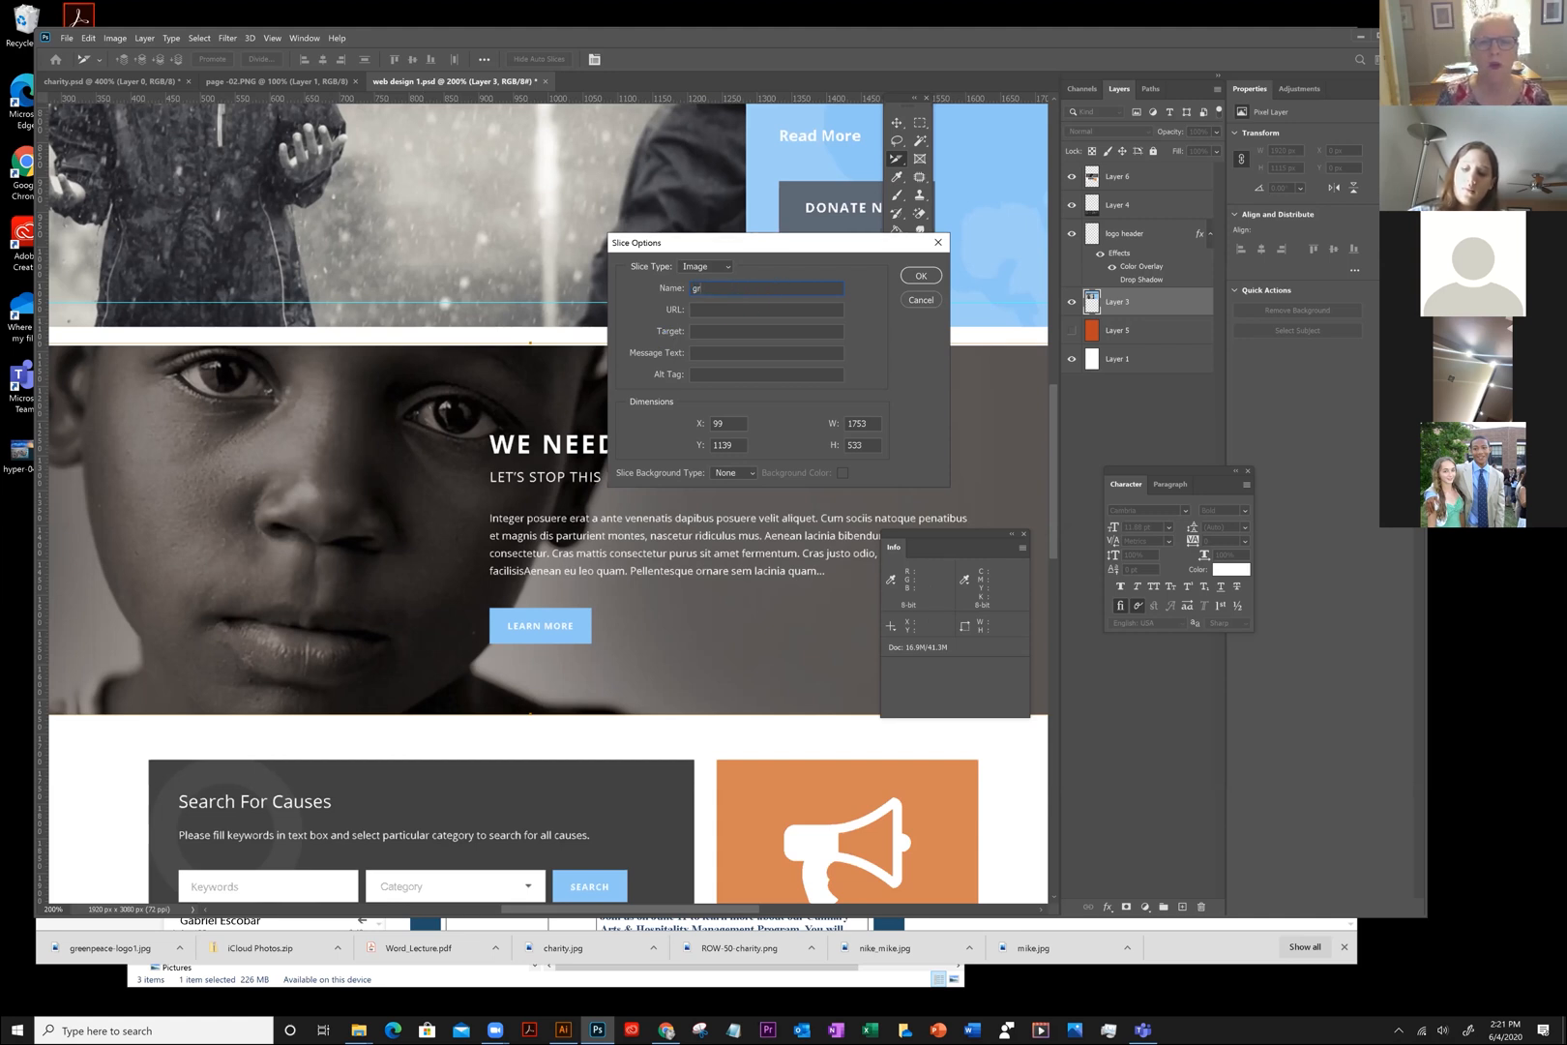
type("eenpeace_homepg2")
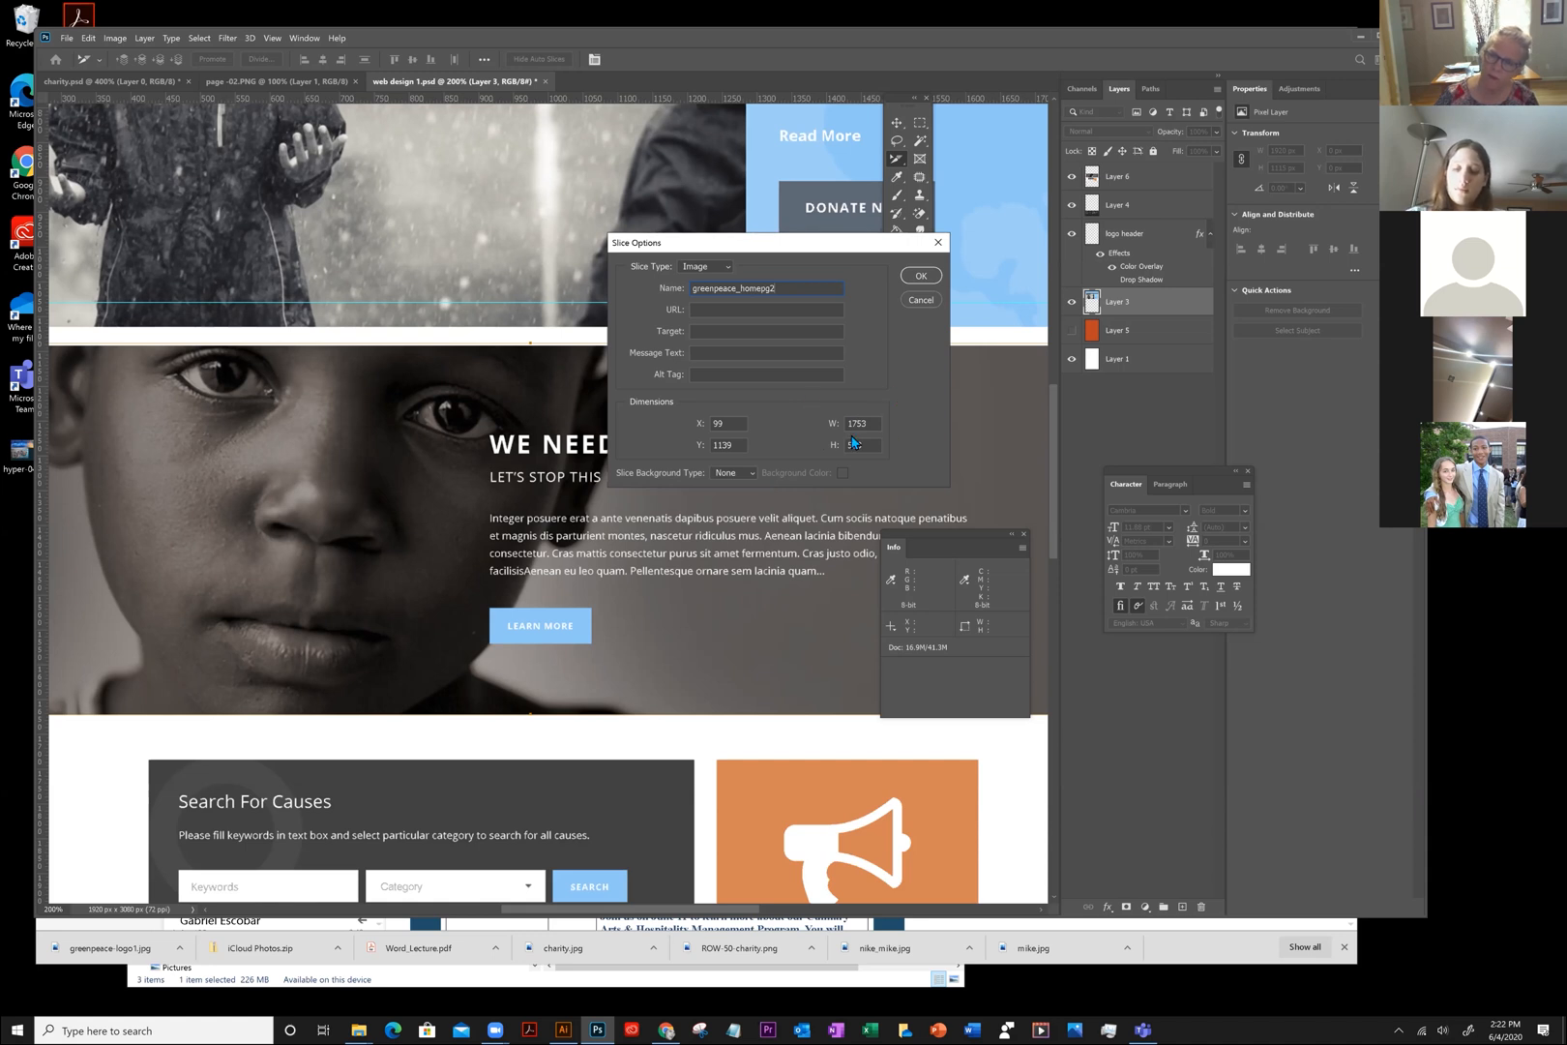
left_click(923, 277)
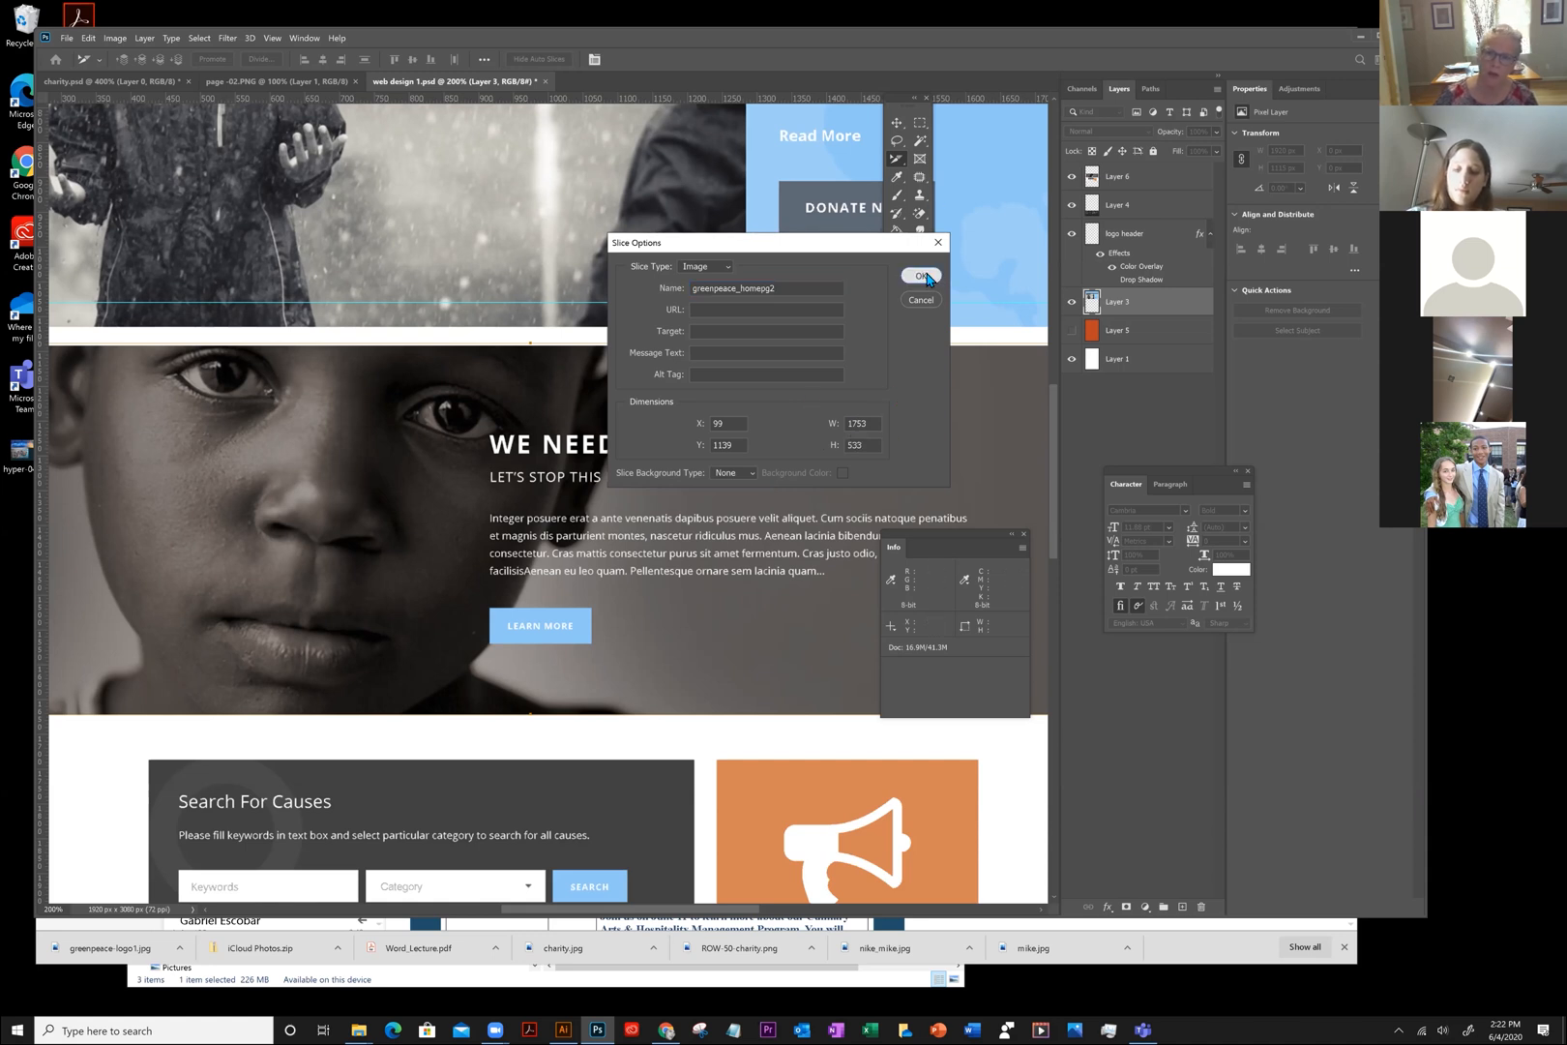
Draw a slice with the Slice tool around the orange Become Volunteer box, about 377 by 470 px
left_click(272, 41)
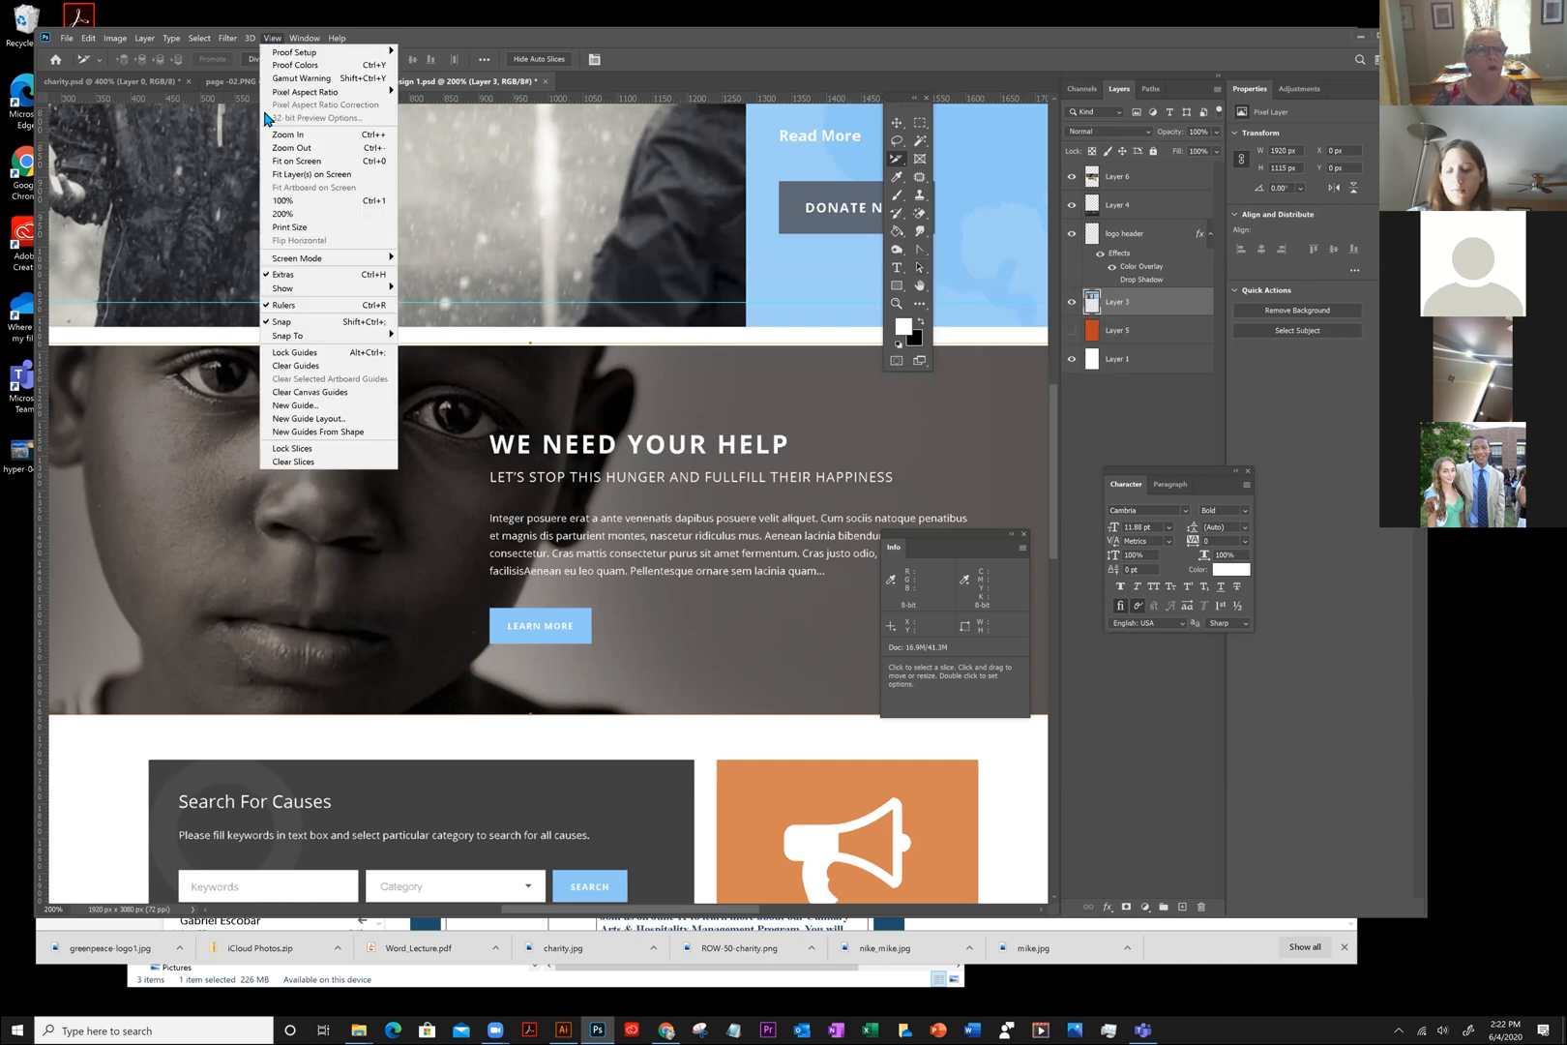
left_click(286, 162)
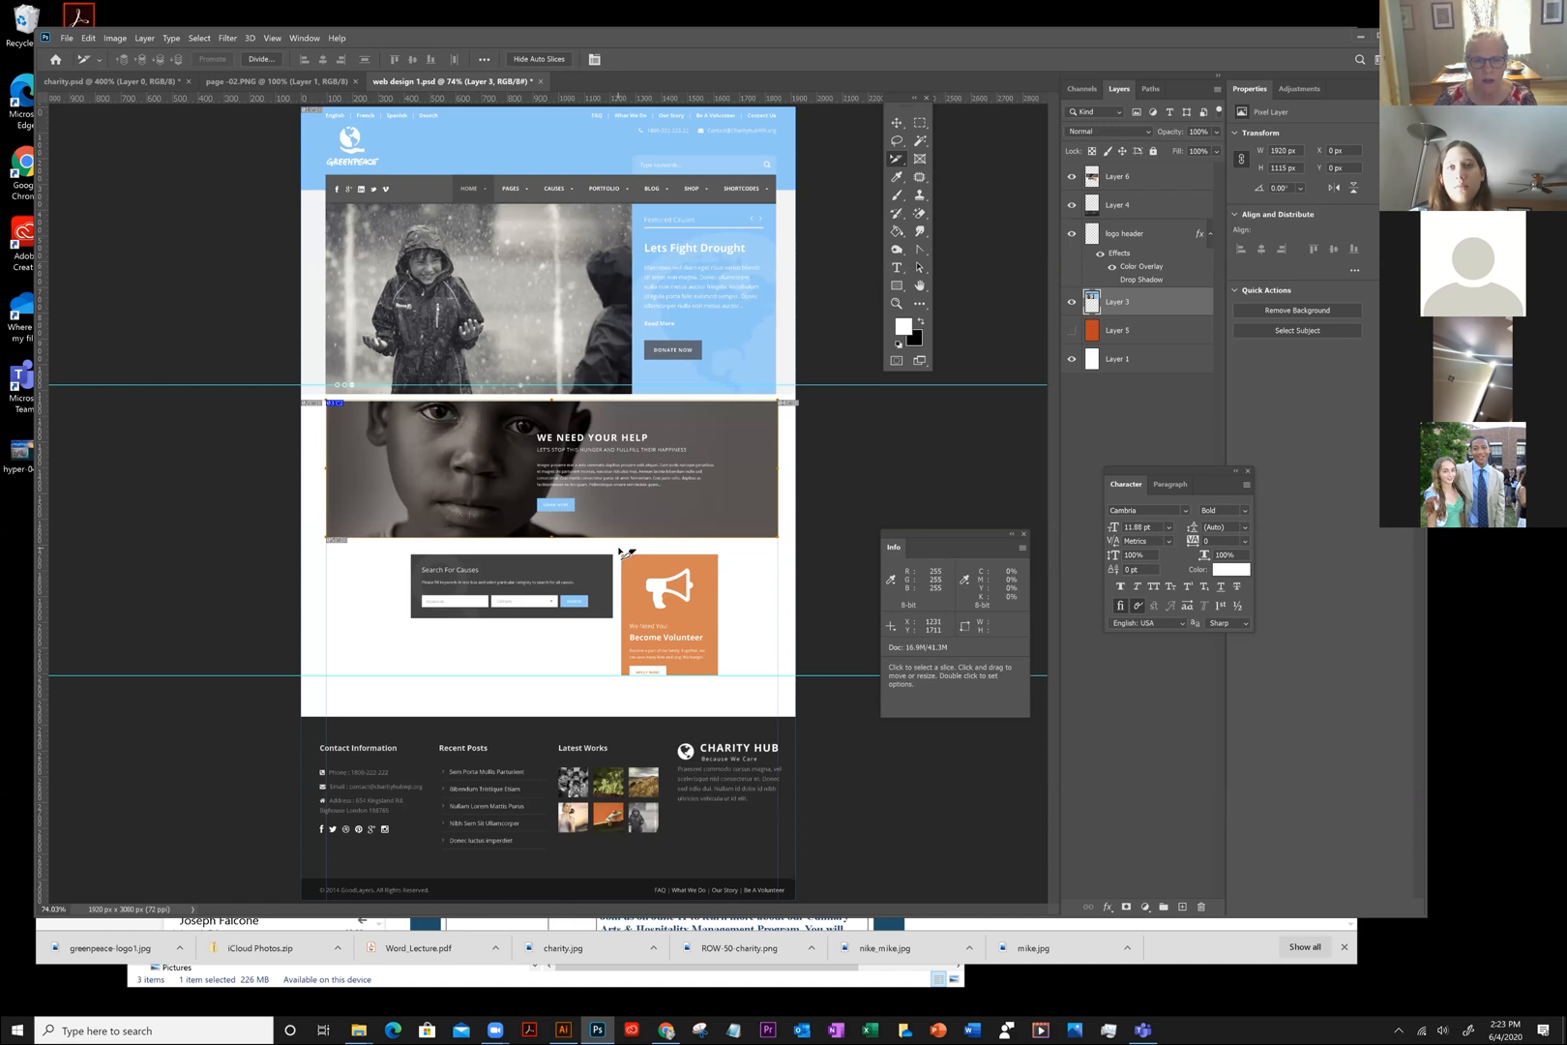
right_click(899, 168)
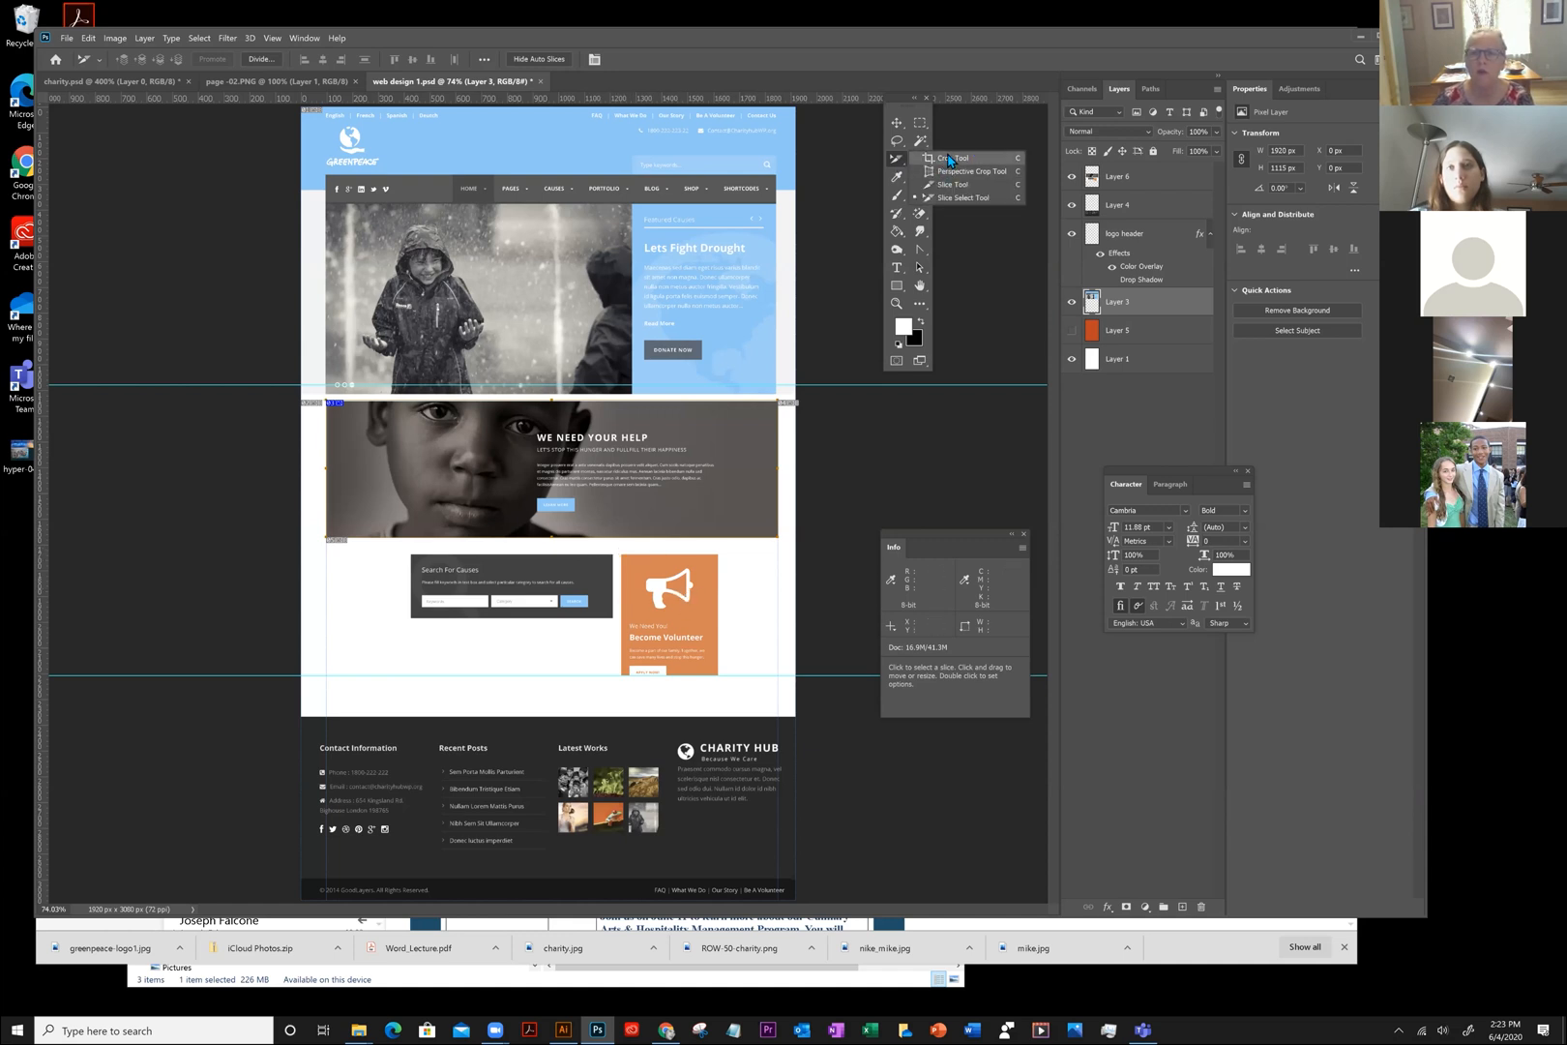
left_click(949, 159)
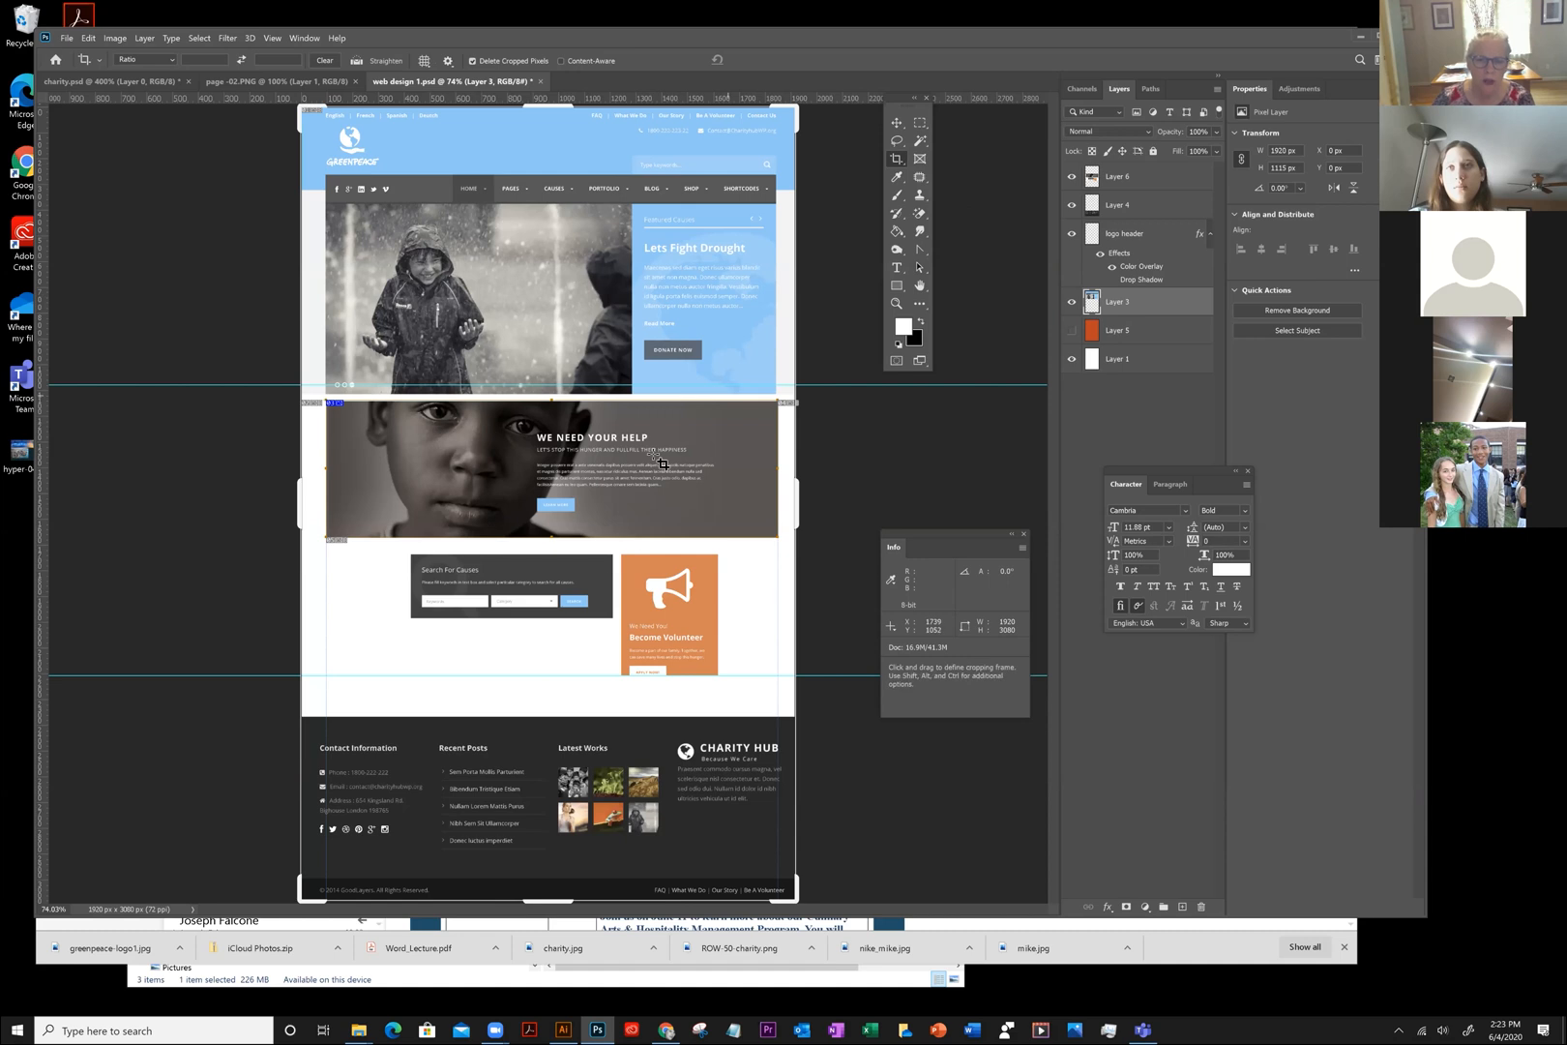
right_click(897, 165)
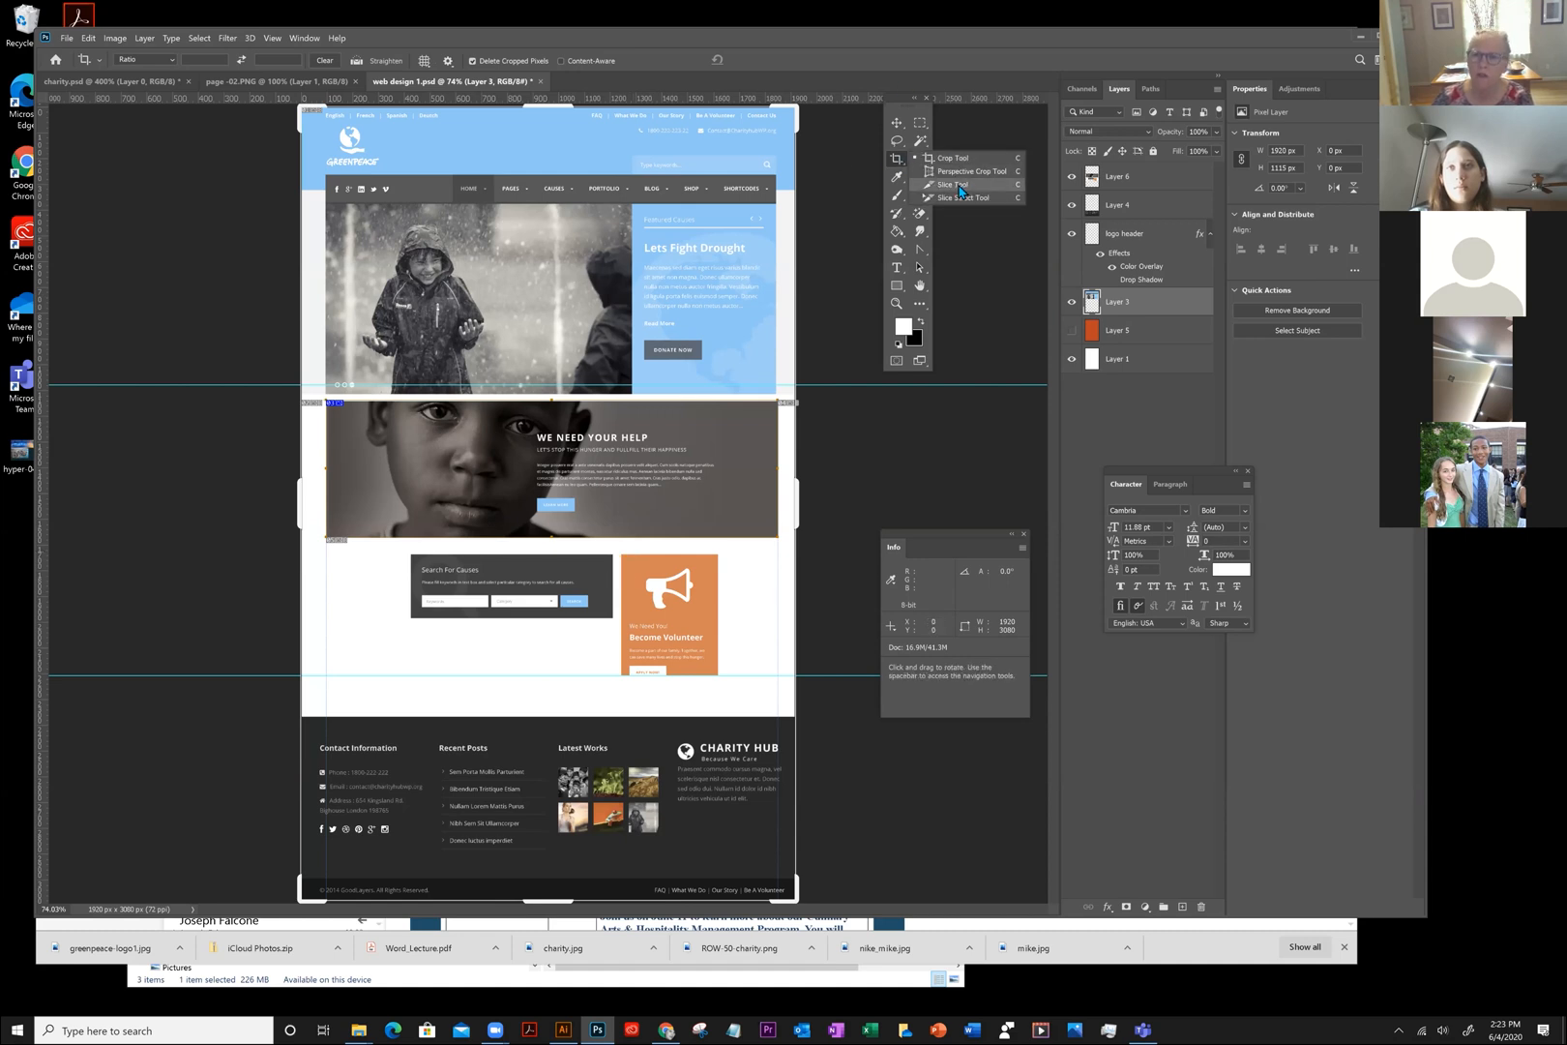
left_click(957, 186)
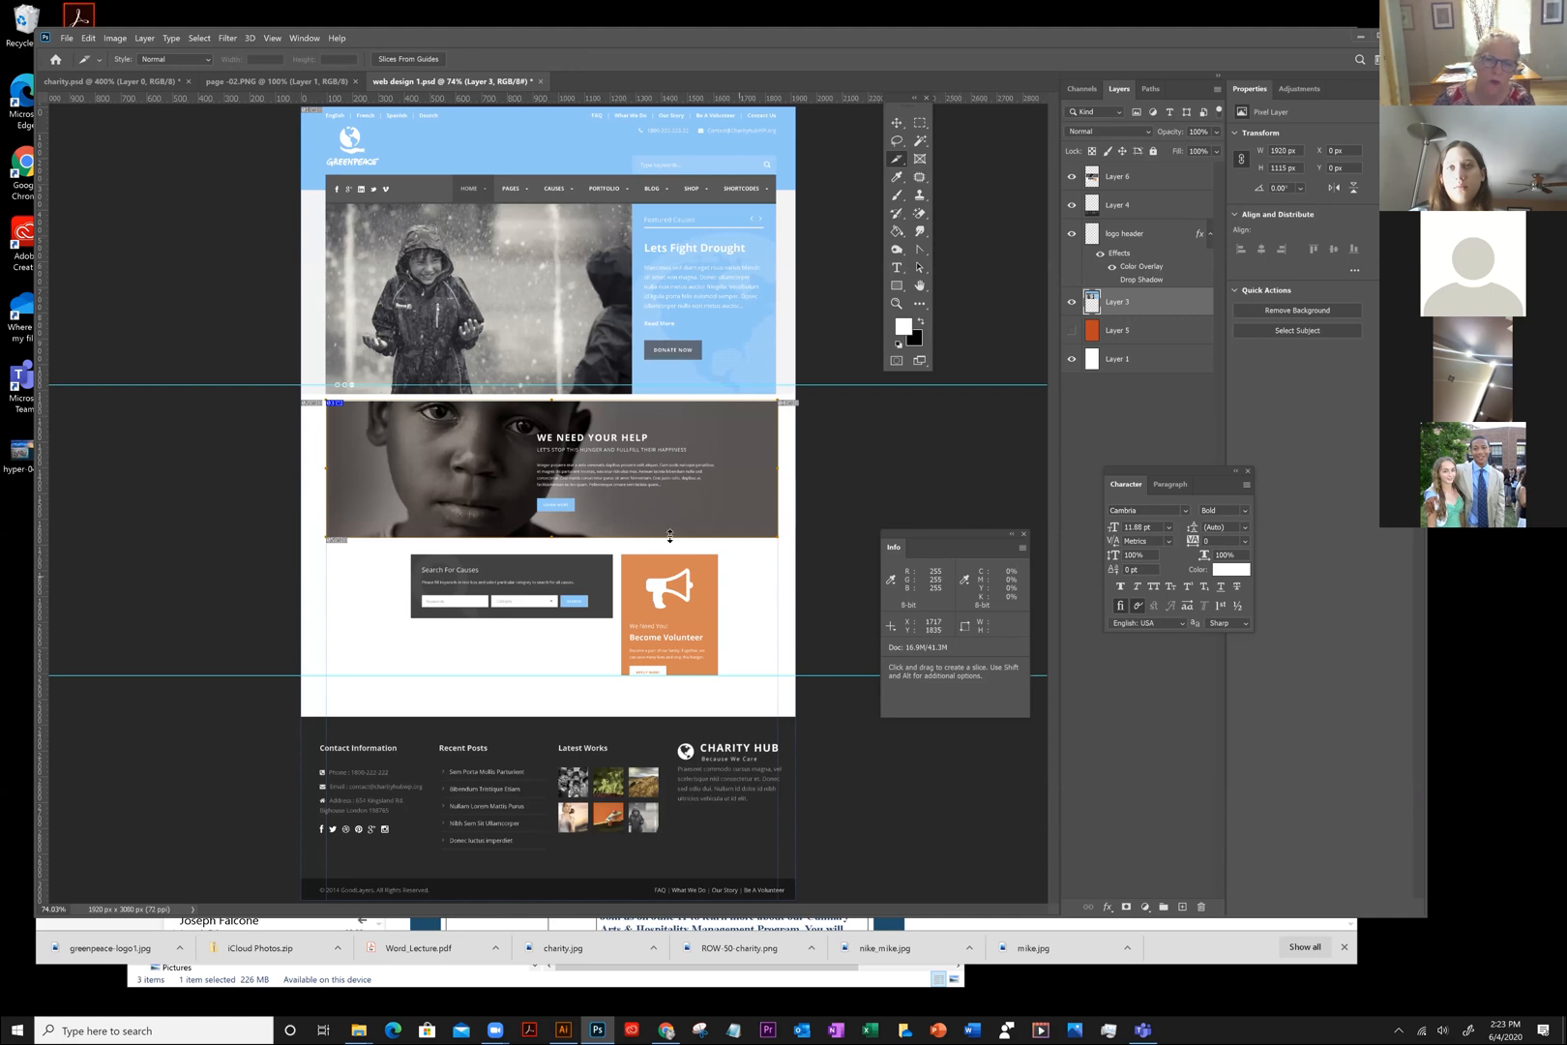
key("z")
left_click(680, 569)
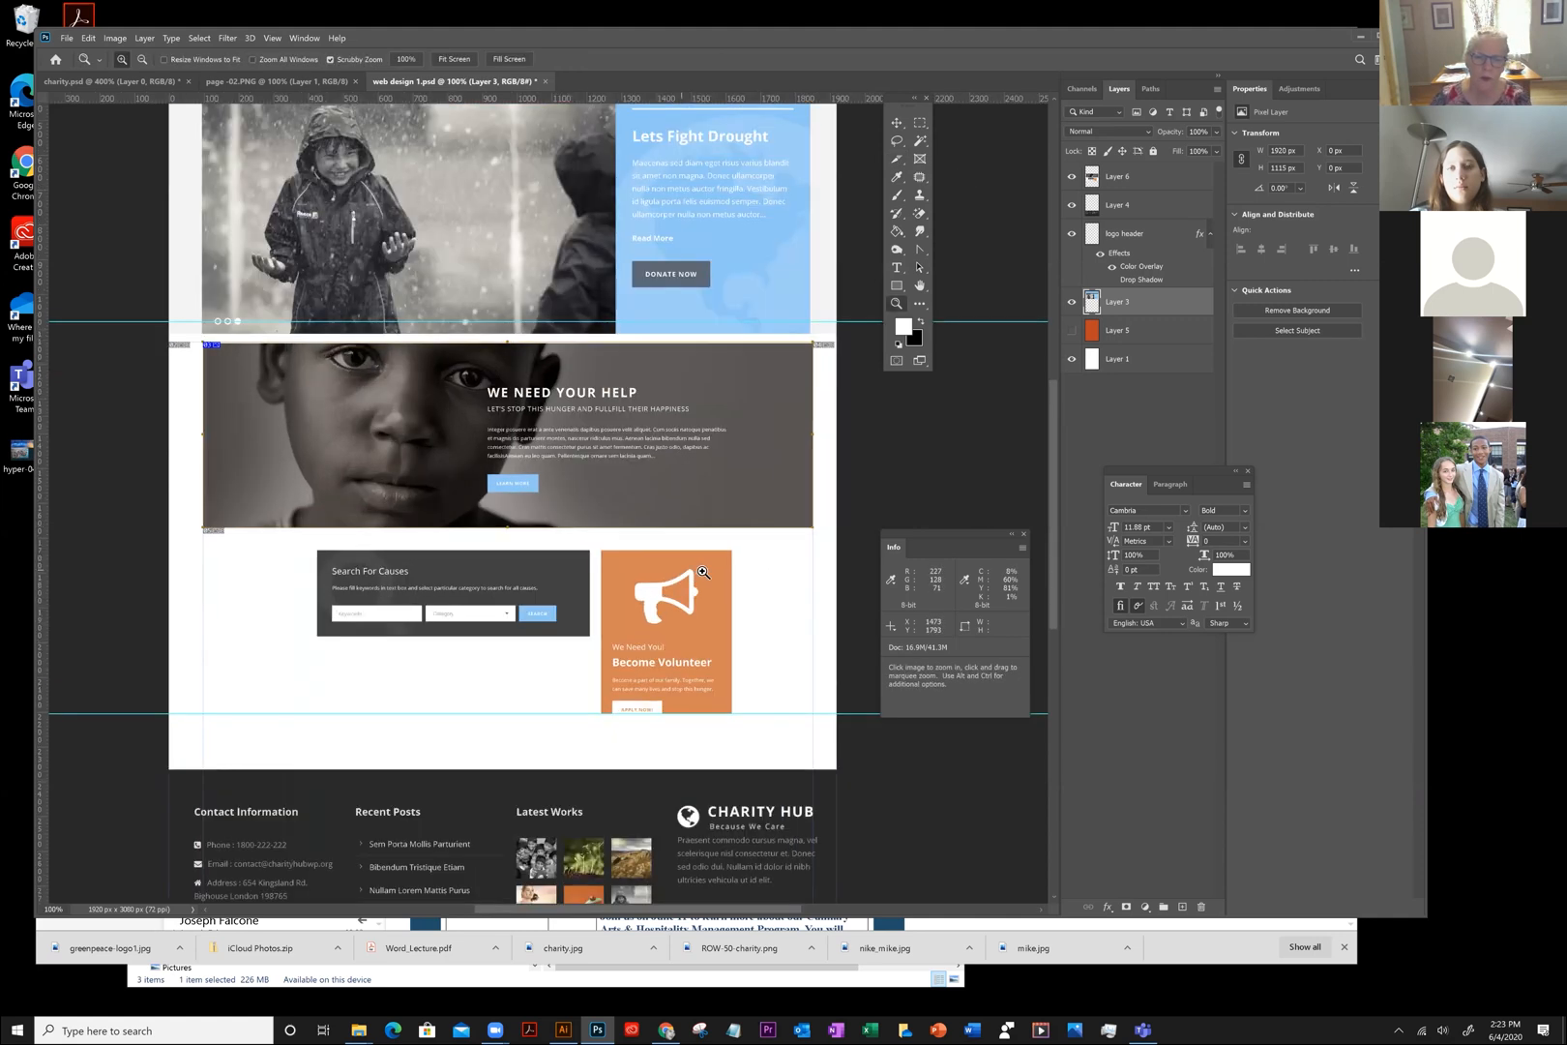
left_click(680, 569)
left_click(680, 569)
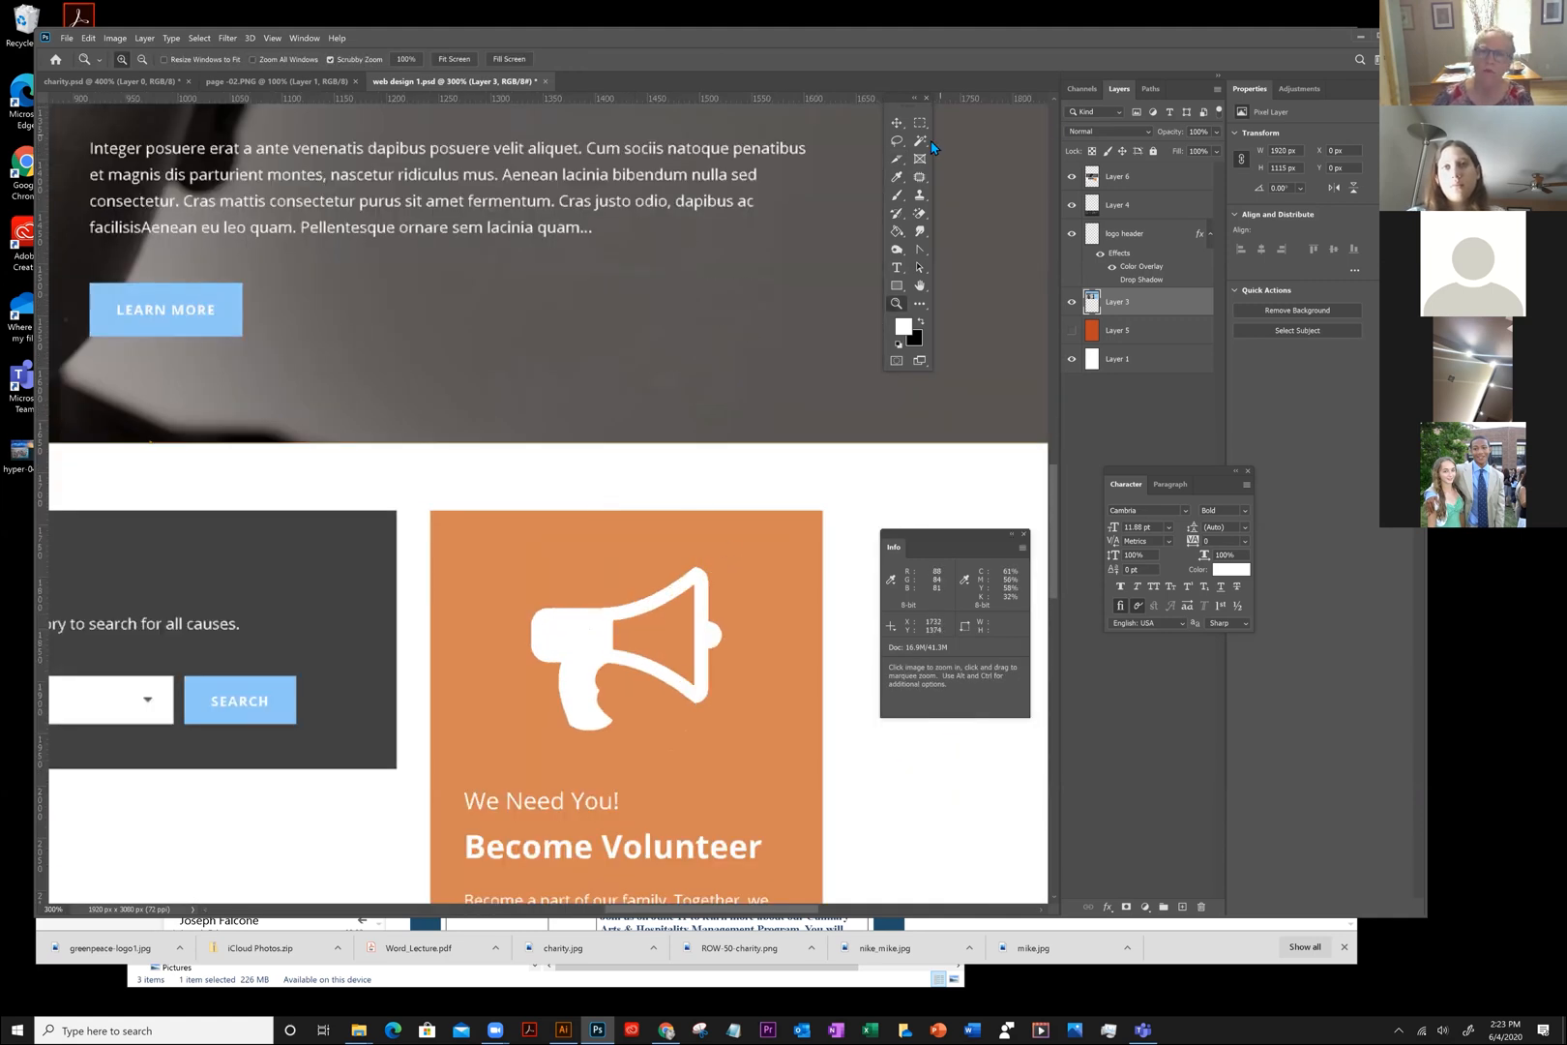
left_click(895, 165)
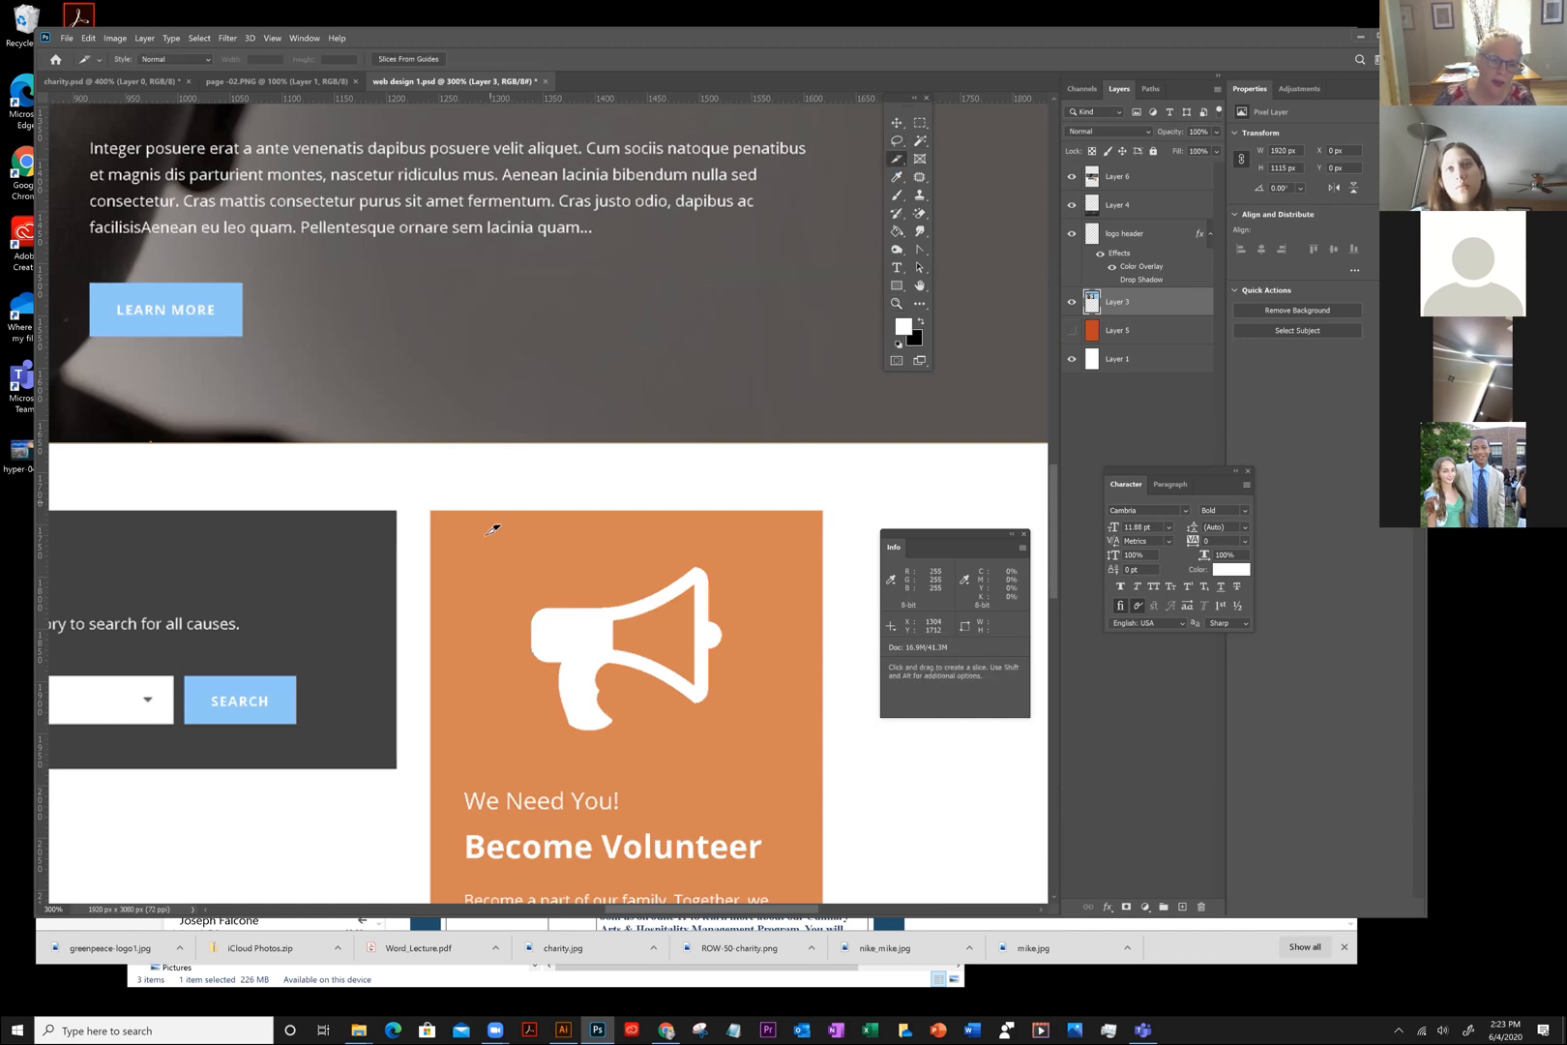
left_click_drag(615, 570, 551, 231)
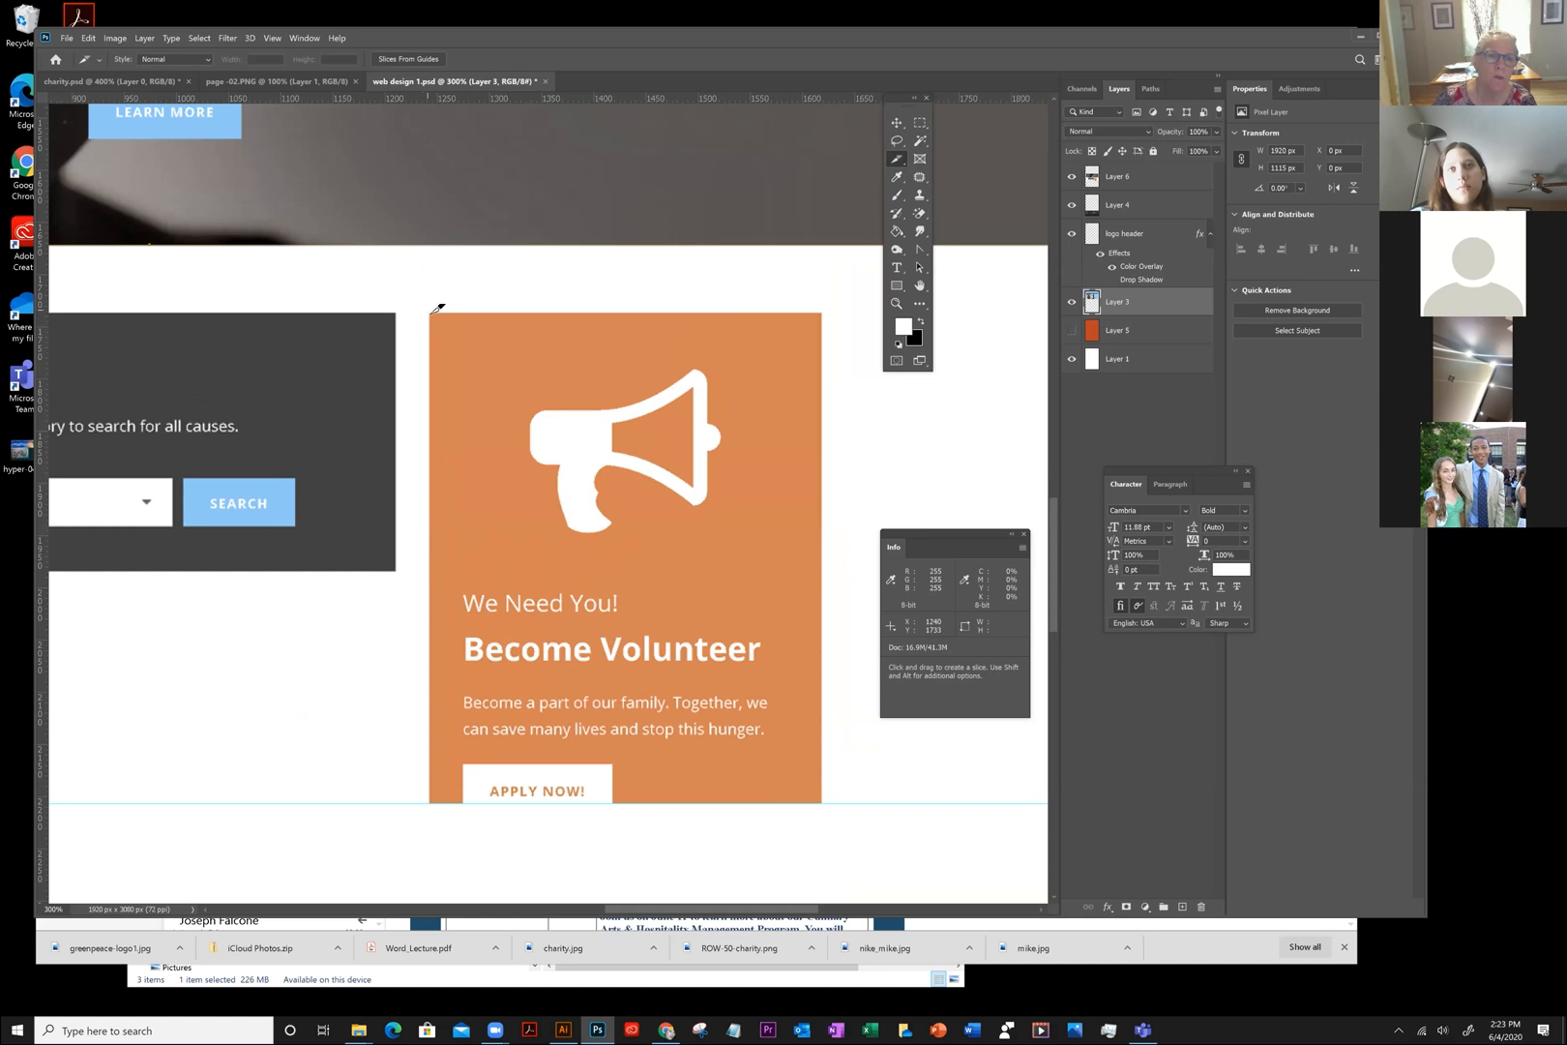
mouse_move(431, 312)
left_mouse_down()
mouse_move(646, 610)
mouse_move(756, 800)
mouse_move(829, 802)
left_mouse_up()
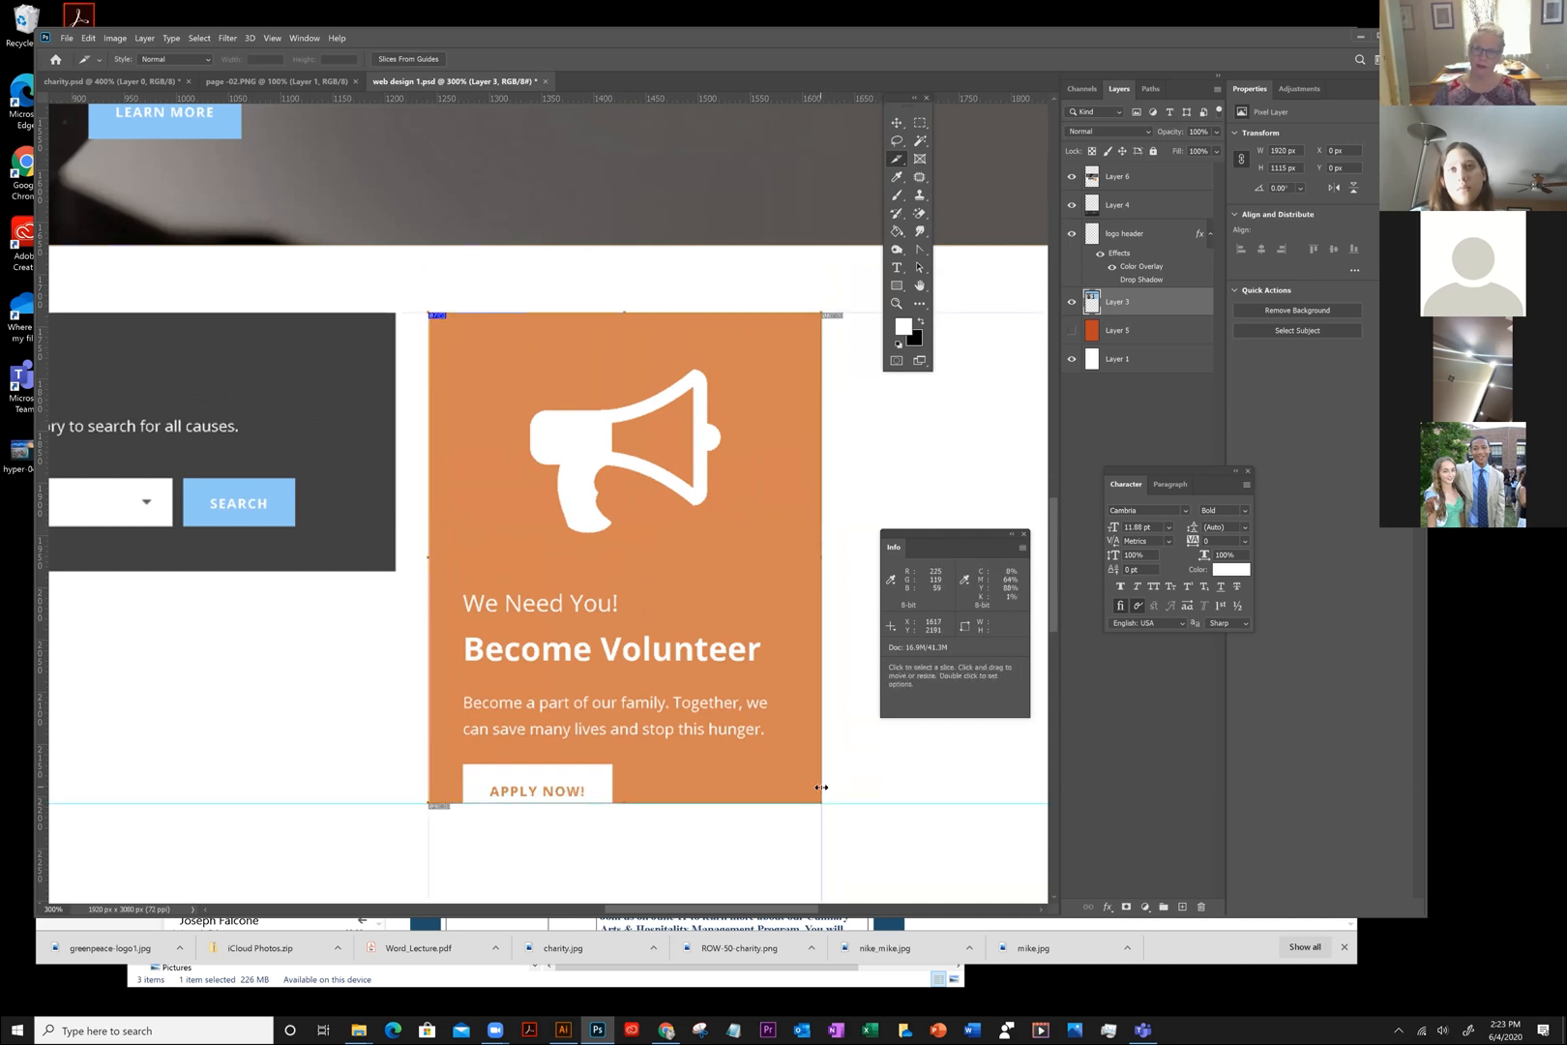
Name the Become Volunteer slice hp_volunteer using the Slice Select tool
right_click(899, 161)
left_click(967, 199)
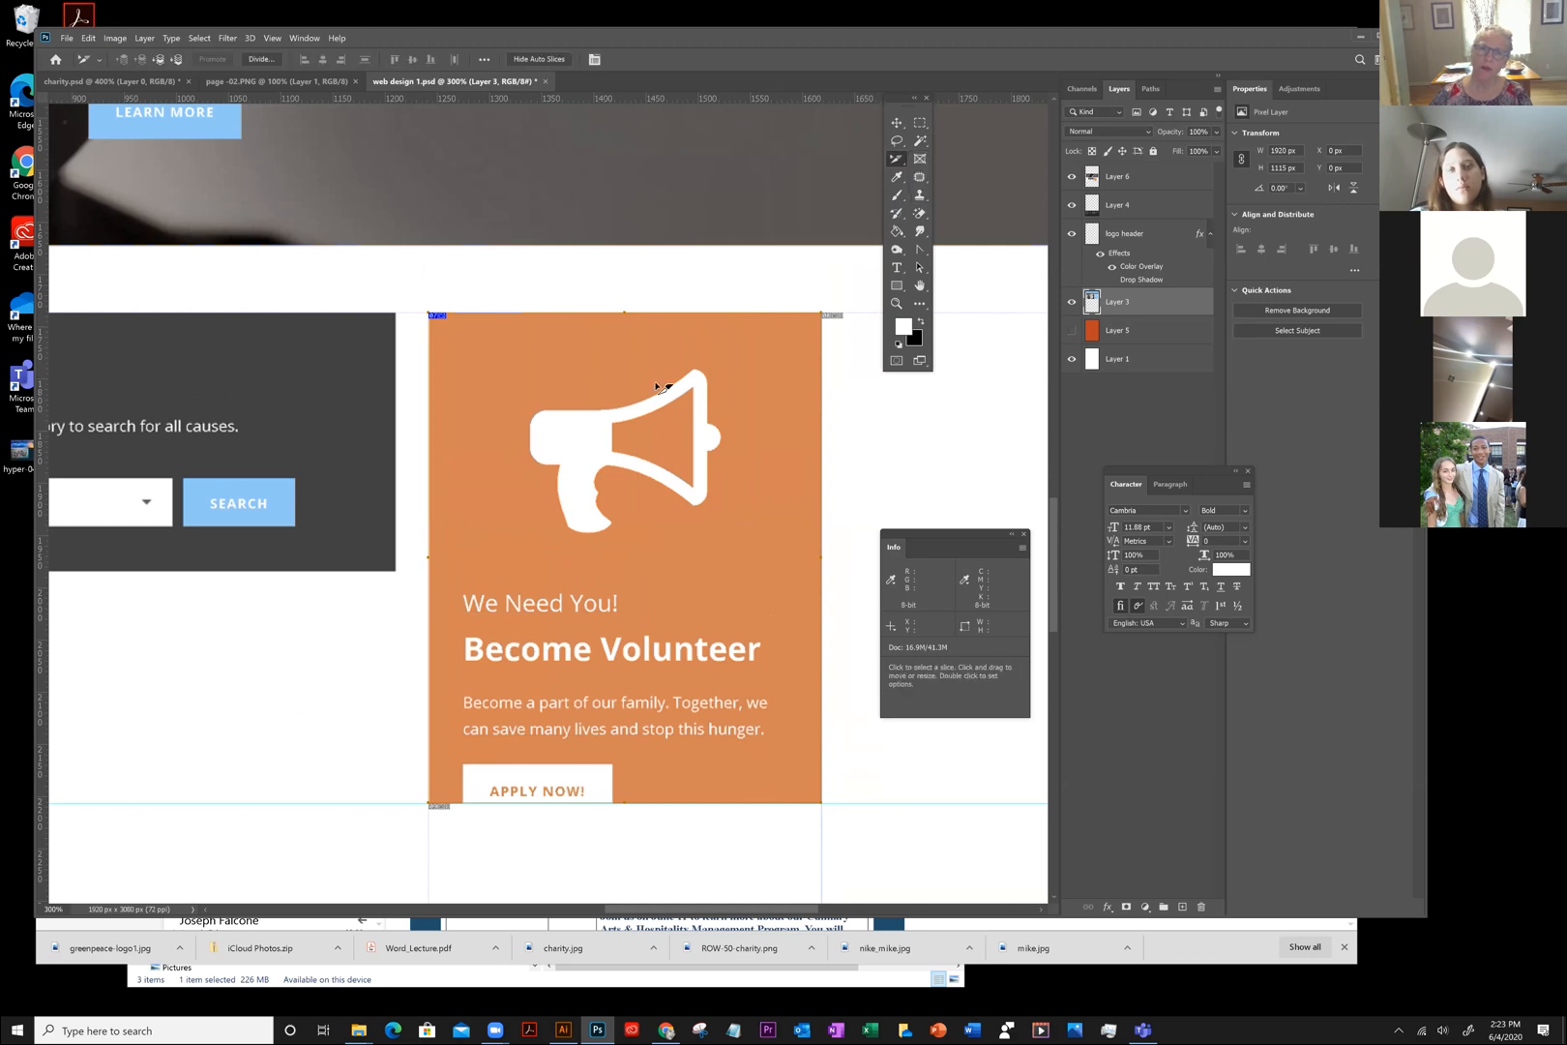
double_click(609, 446)
left_click_drag(779, 288, 597, 278)
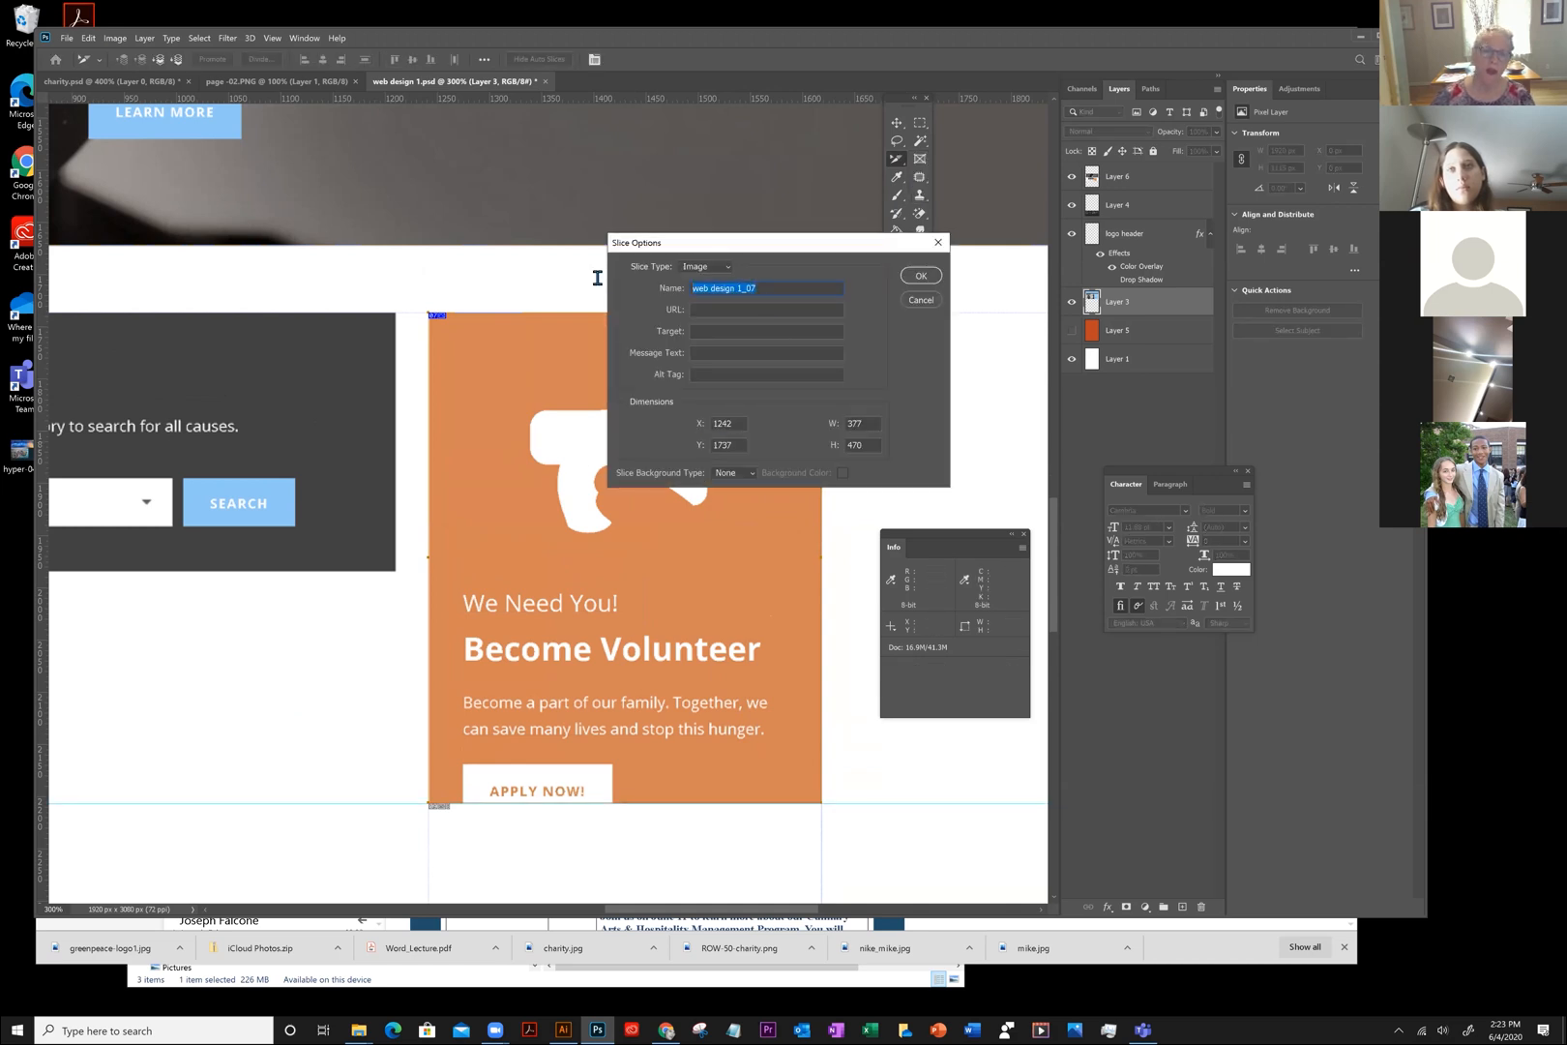
type("b")
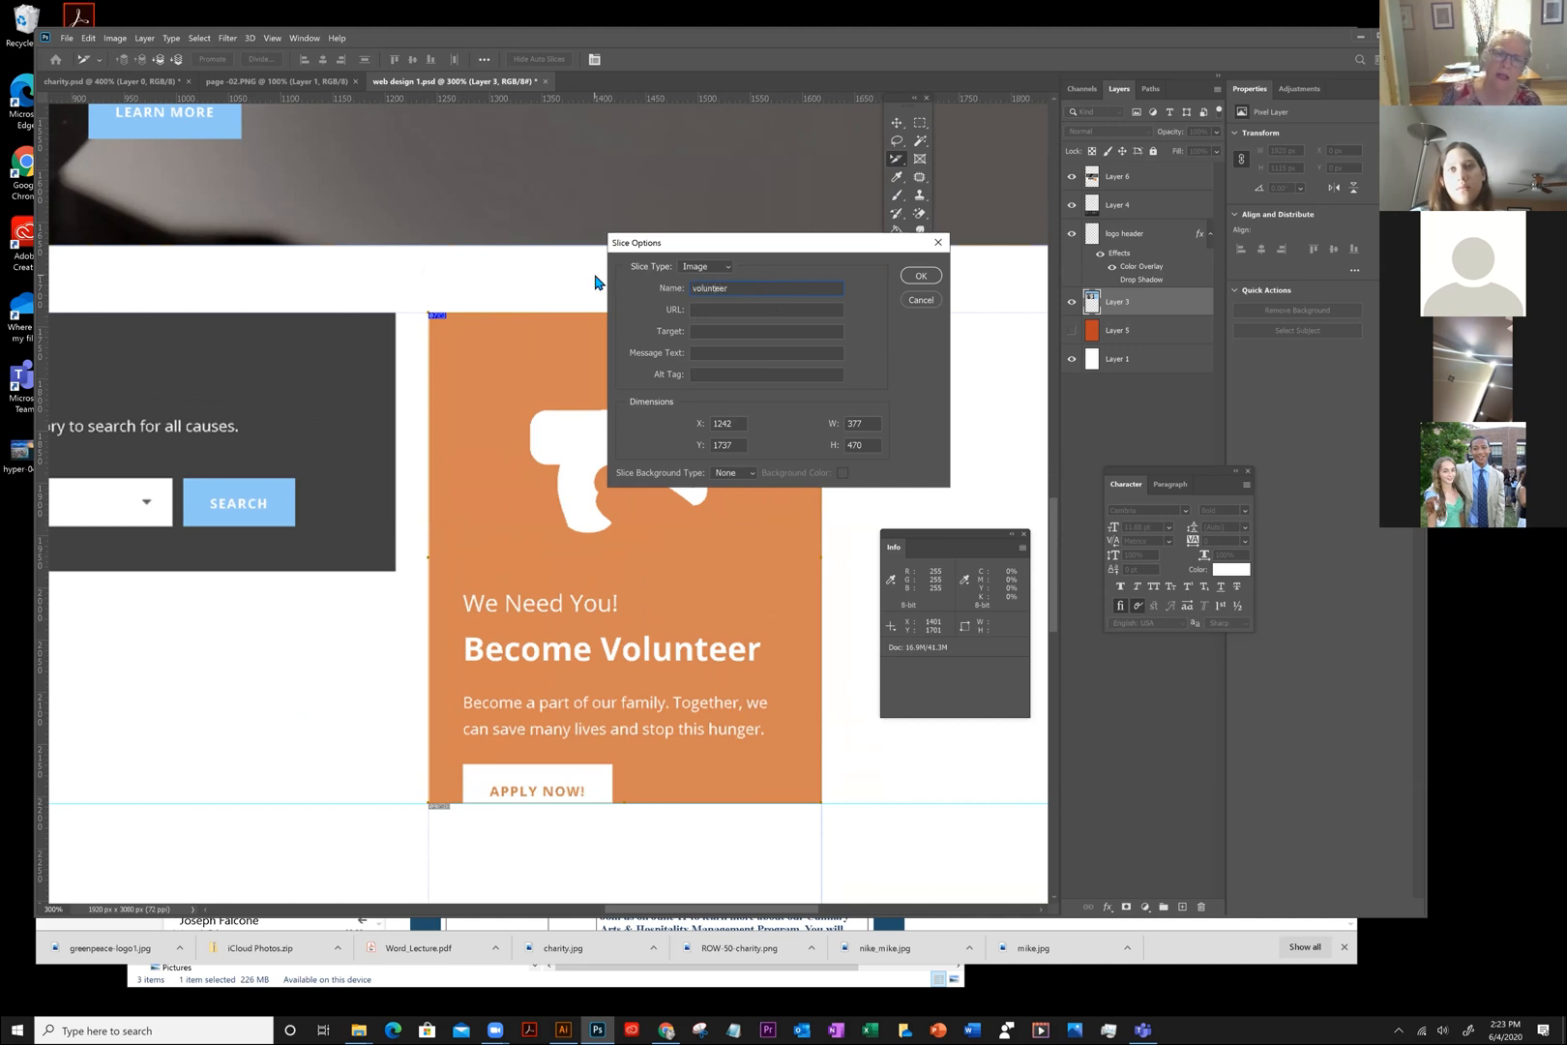
type("hp_")
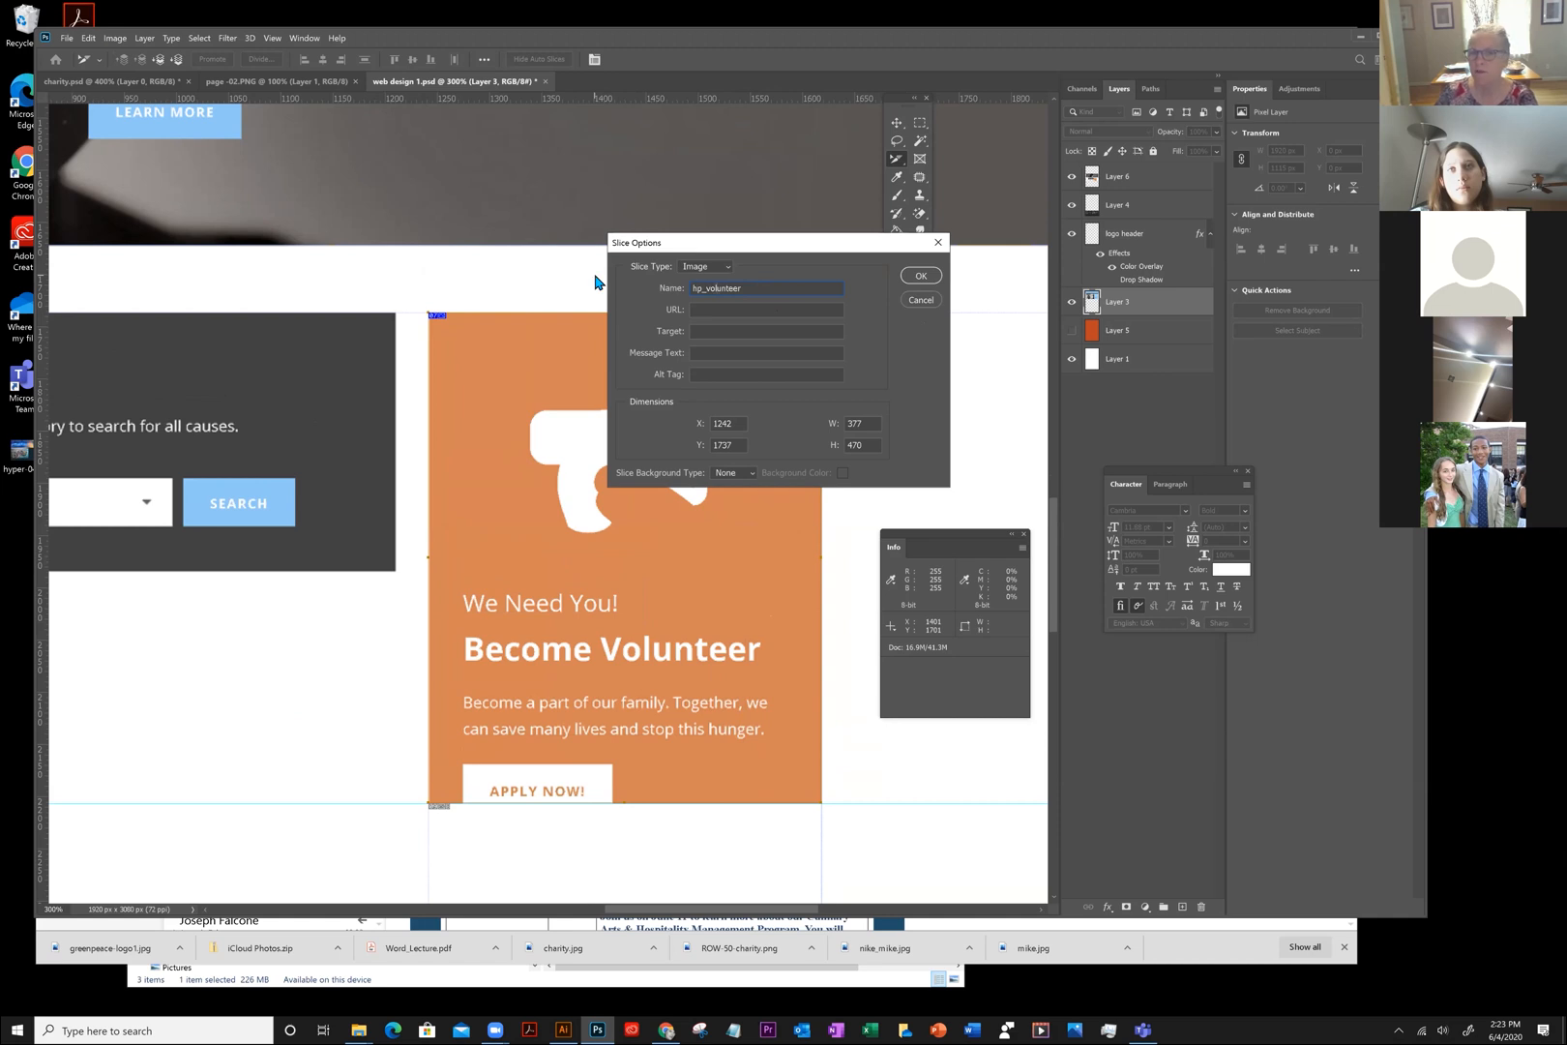
left_click(917, 276)
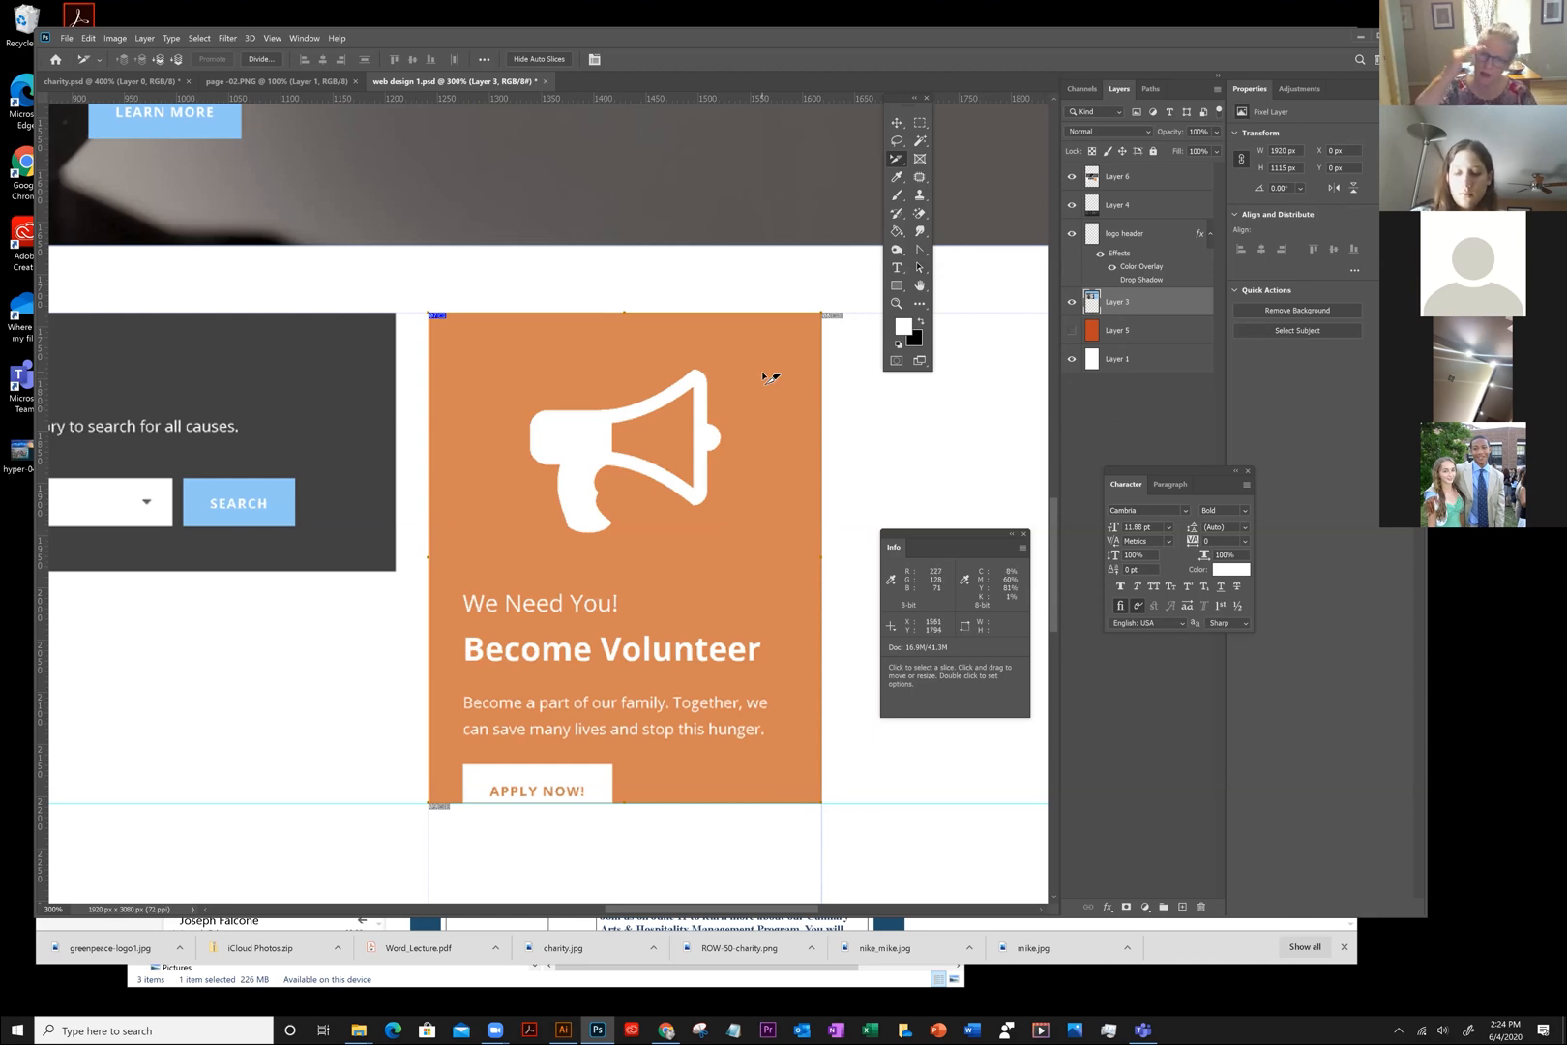
Sample the orange of the Become Volunteer box and set the foreground color to the web-only color cc9933
left_click(272, 37)
left_click(285, 166)
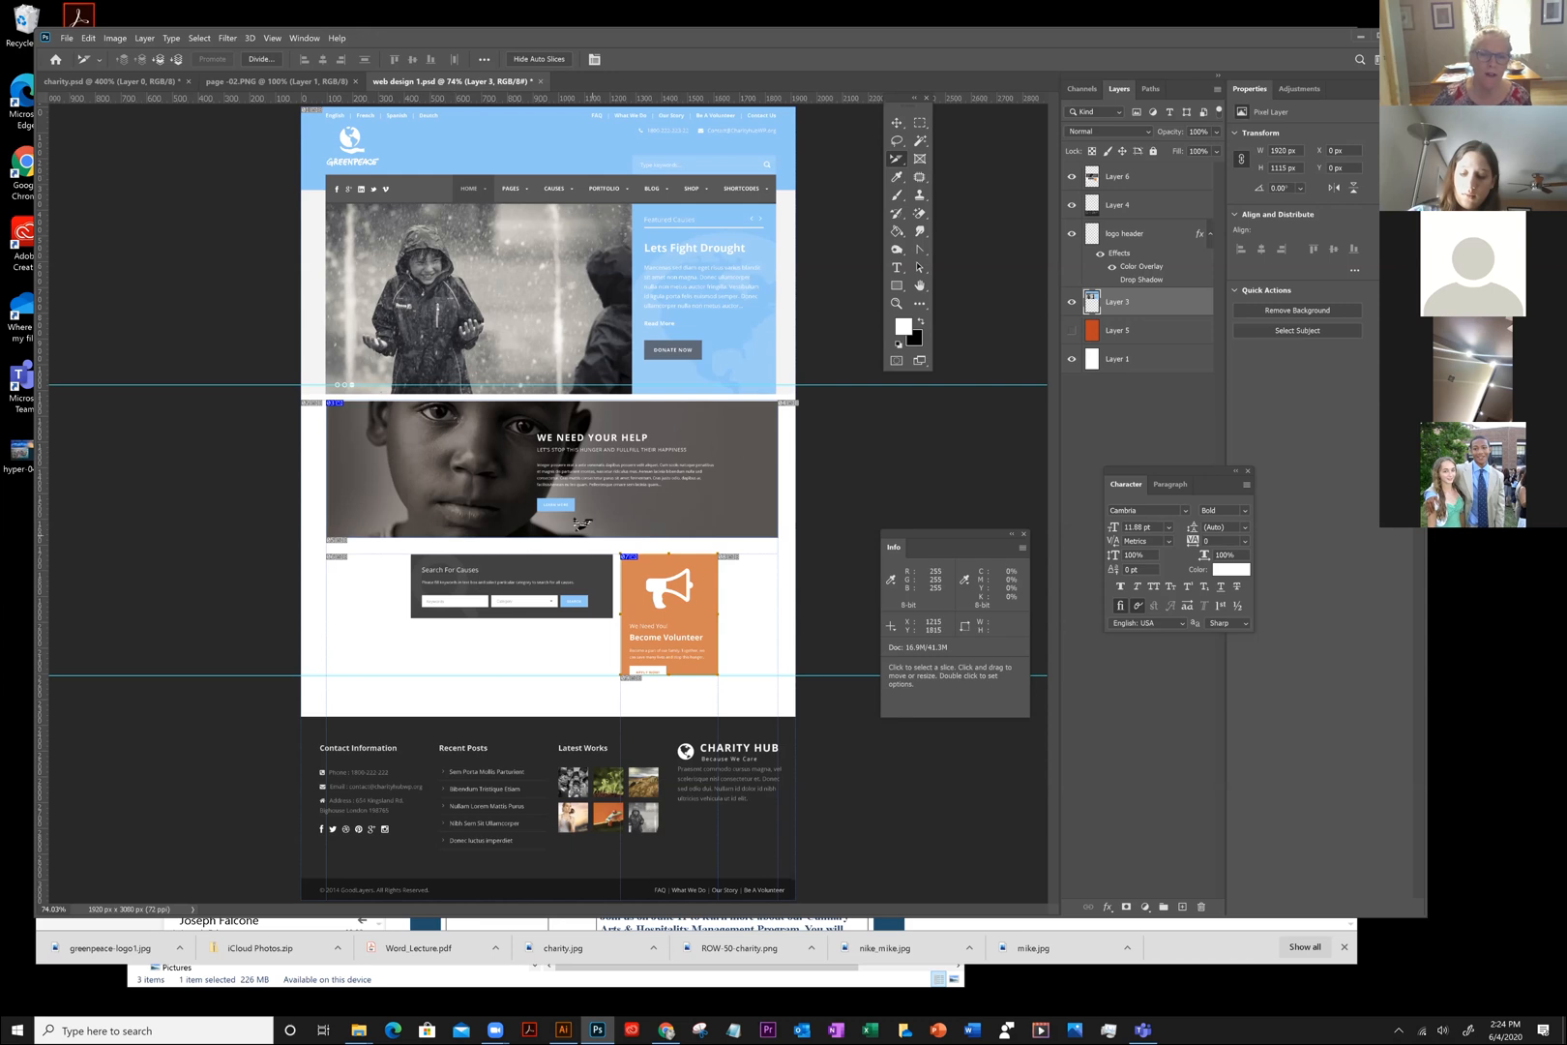
left_click(898, 178)
left_click(693, 589)
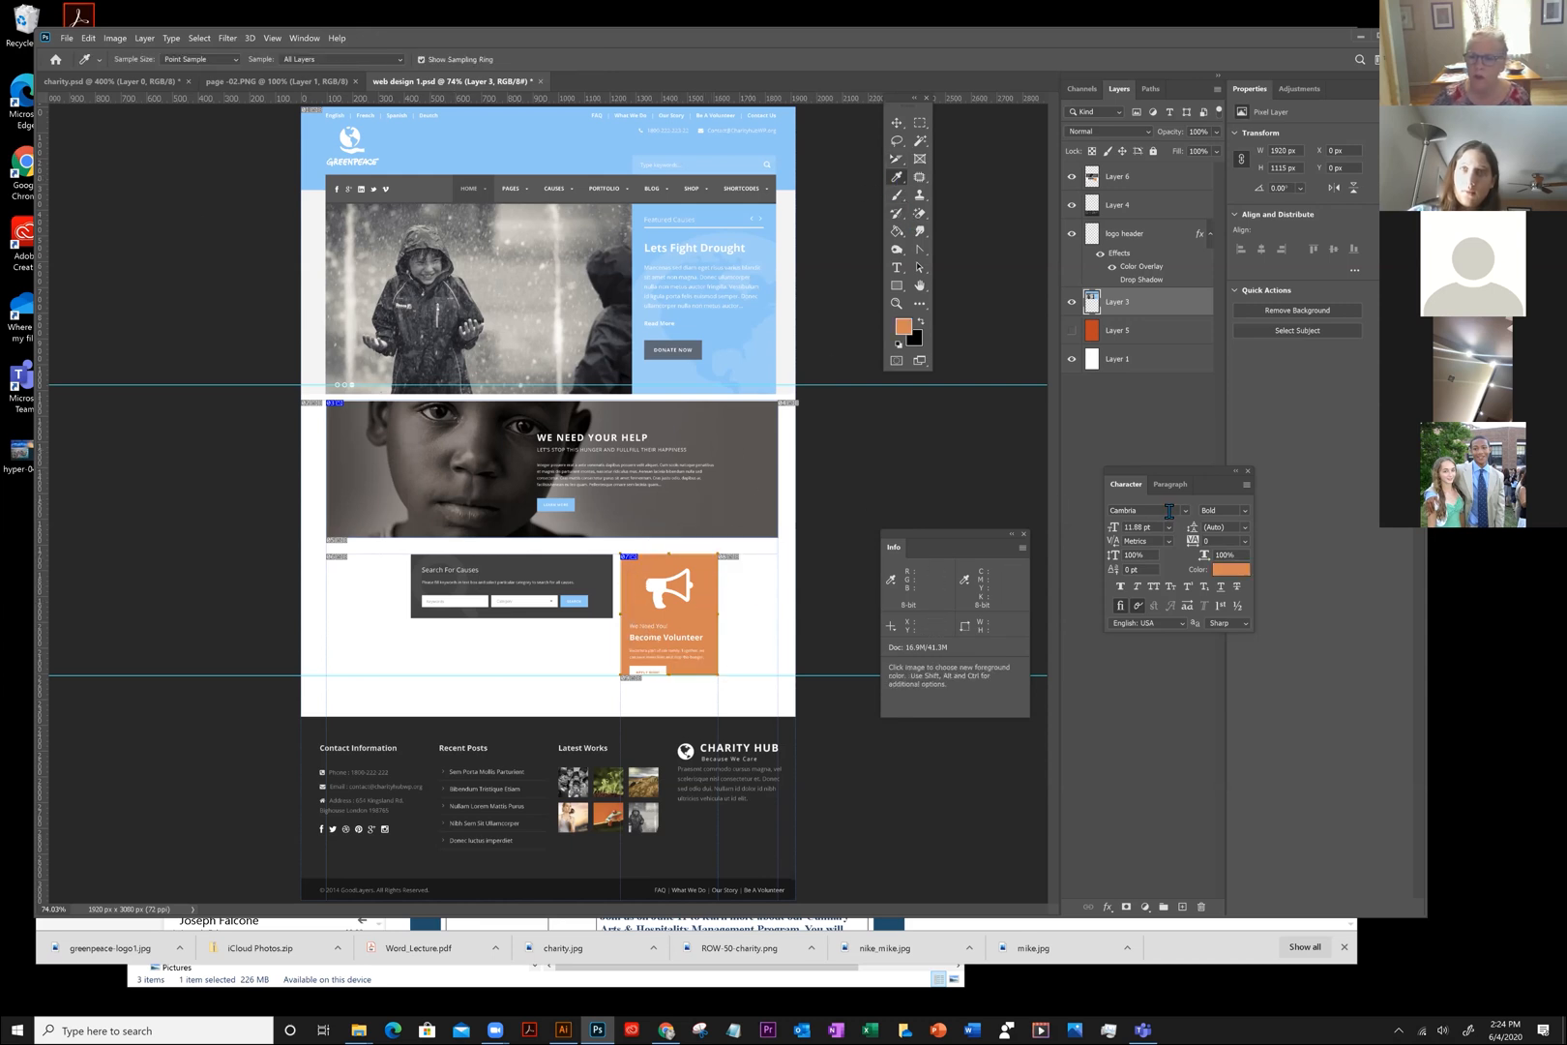
left_click(902, 334)
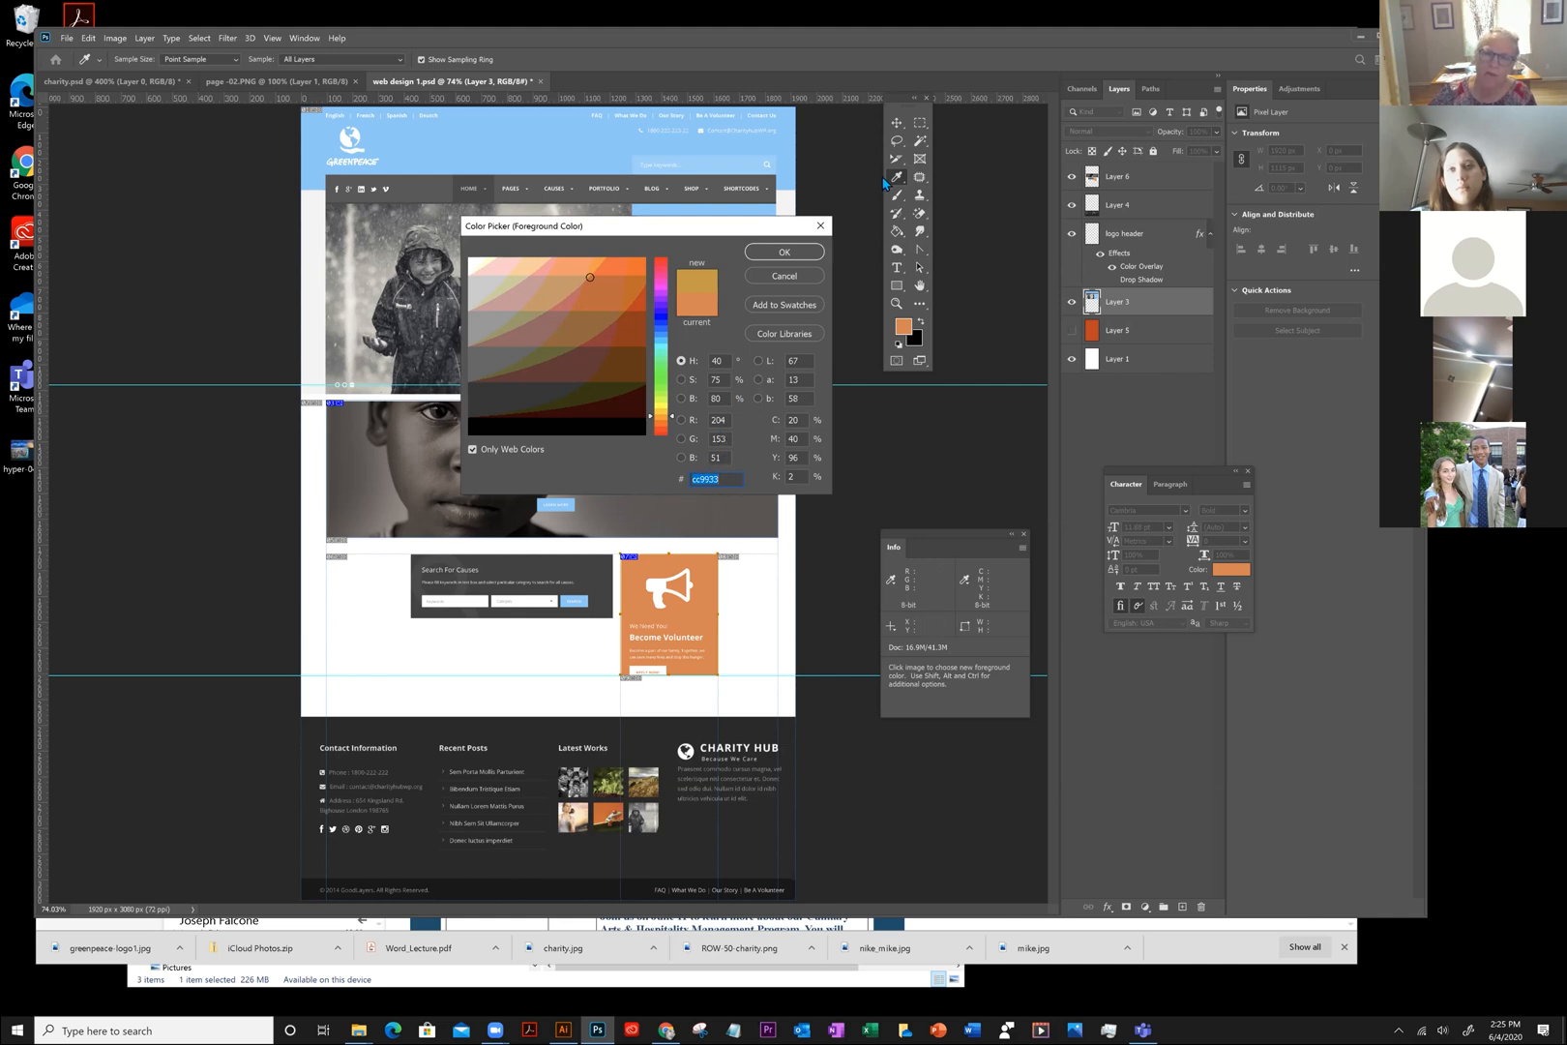
left_click(784, 251)
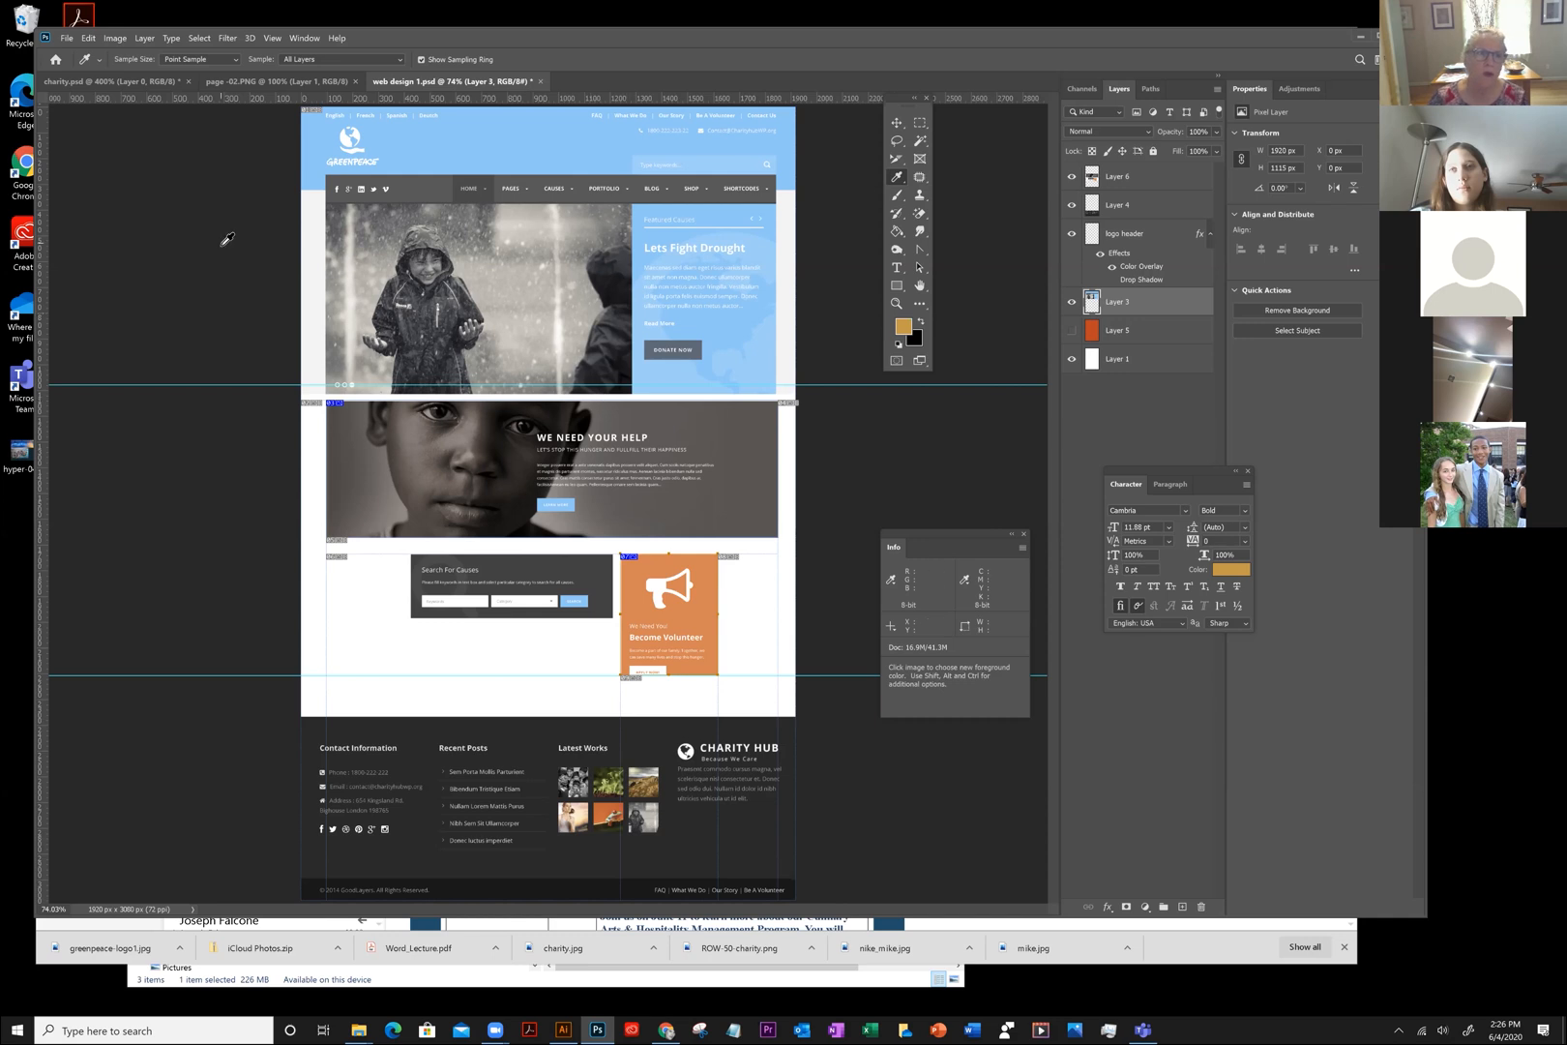
Open Save for Web for the sliced page and reduce its preview to 50% to show the slices
left_click(64, 40)
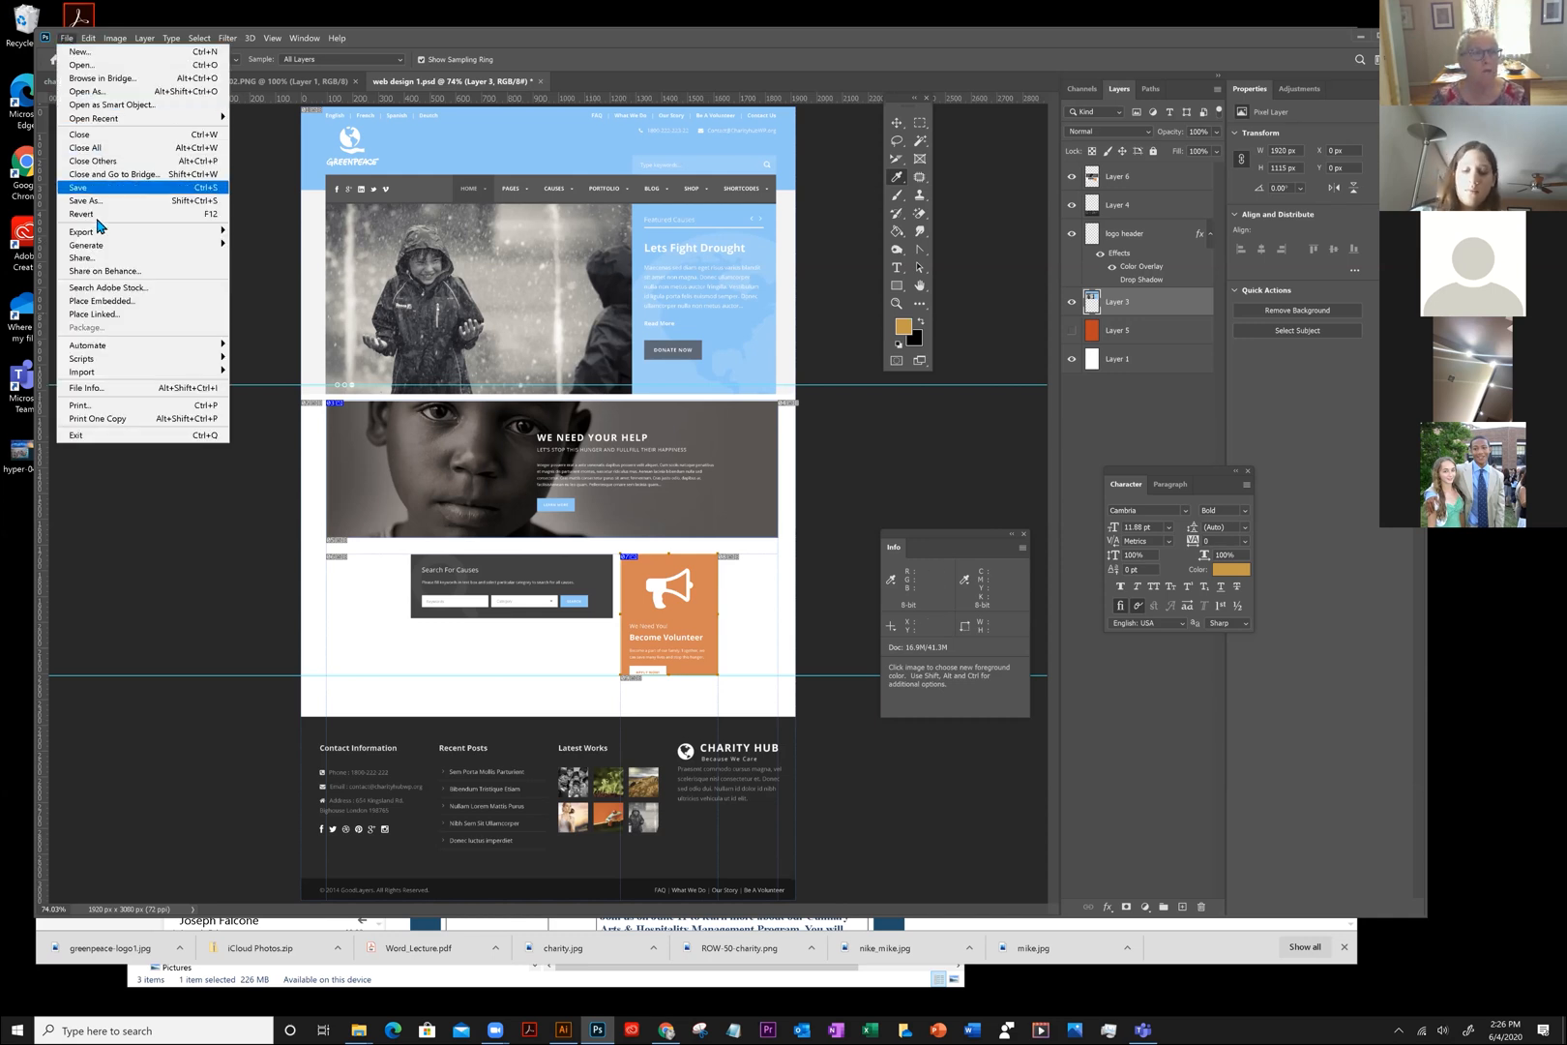
mouse_move(93, 235)
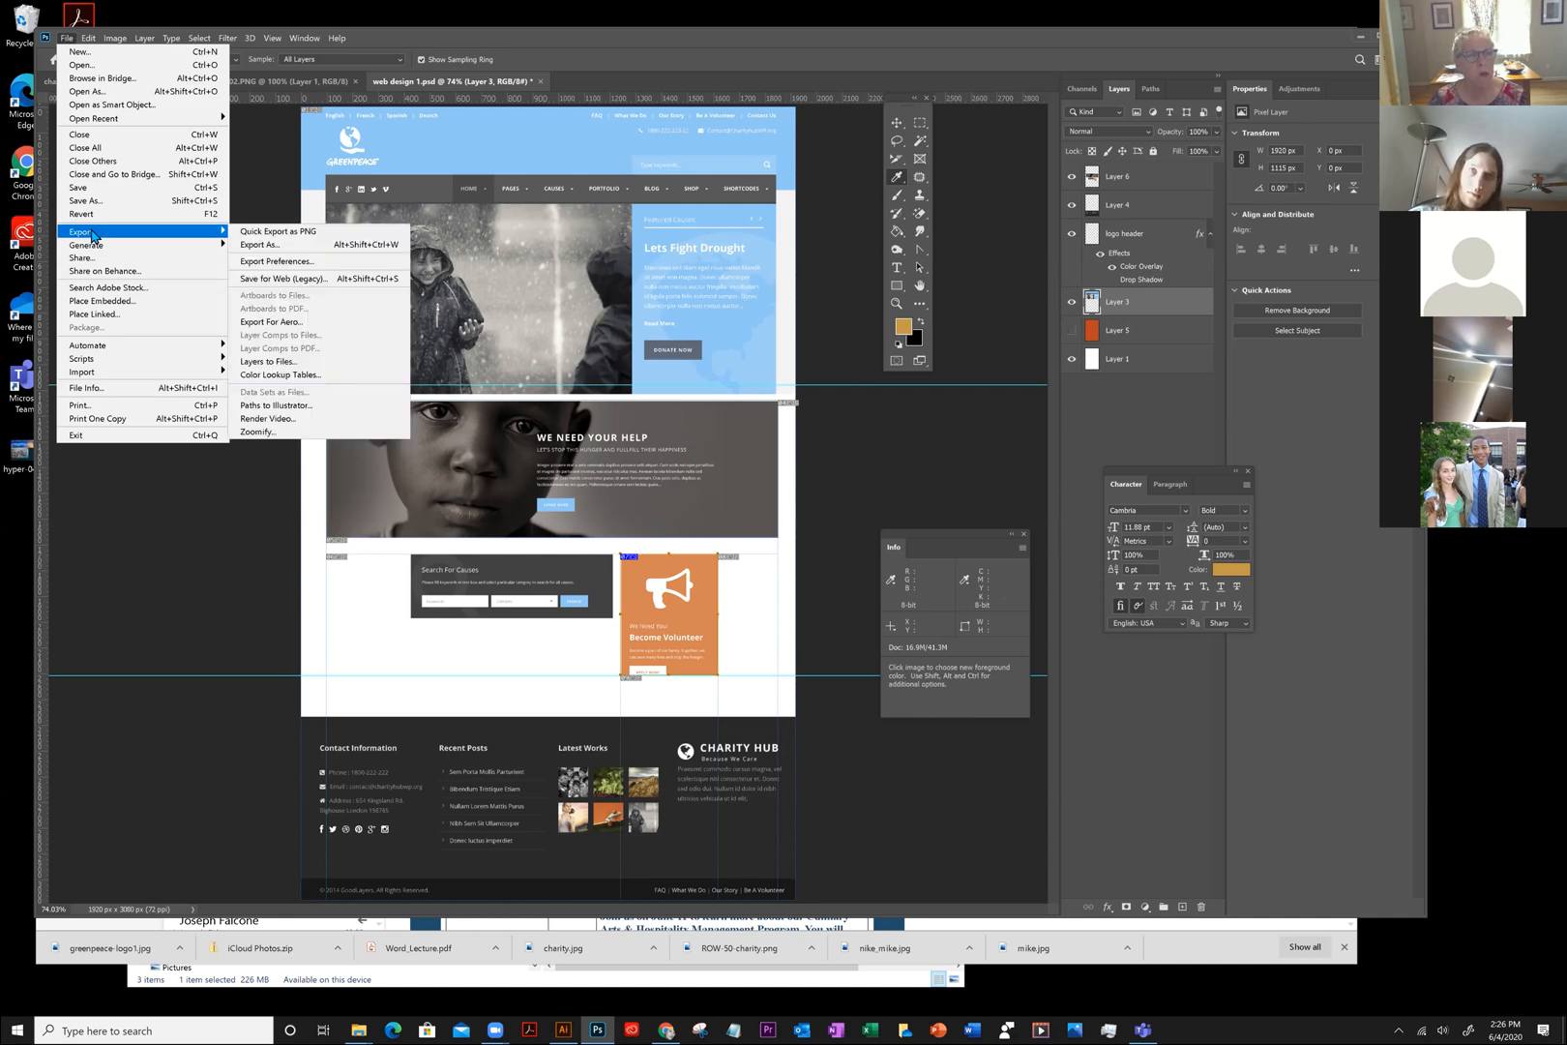
left_click(276, 281)
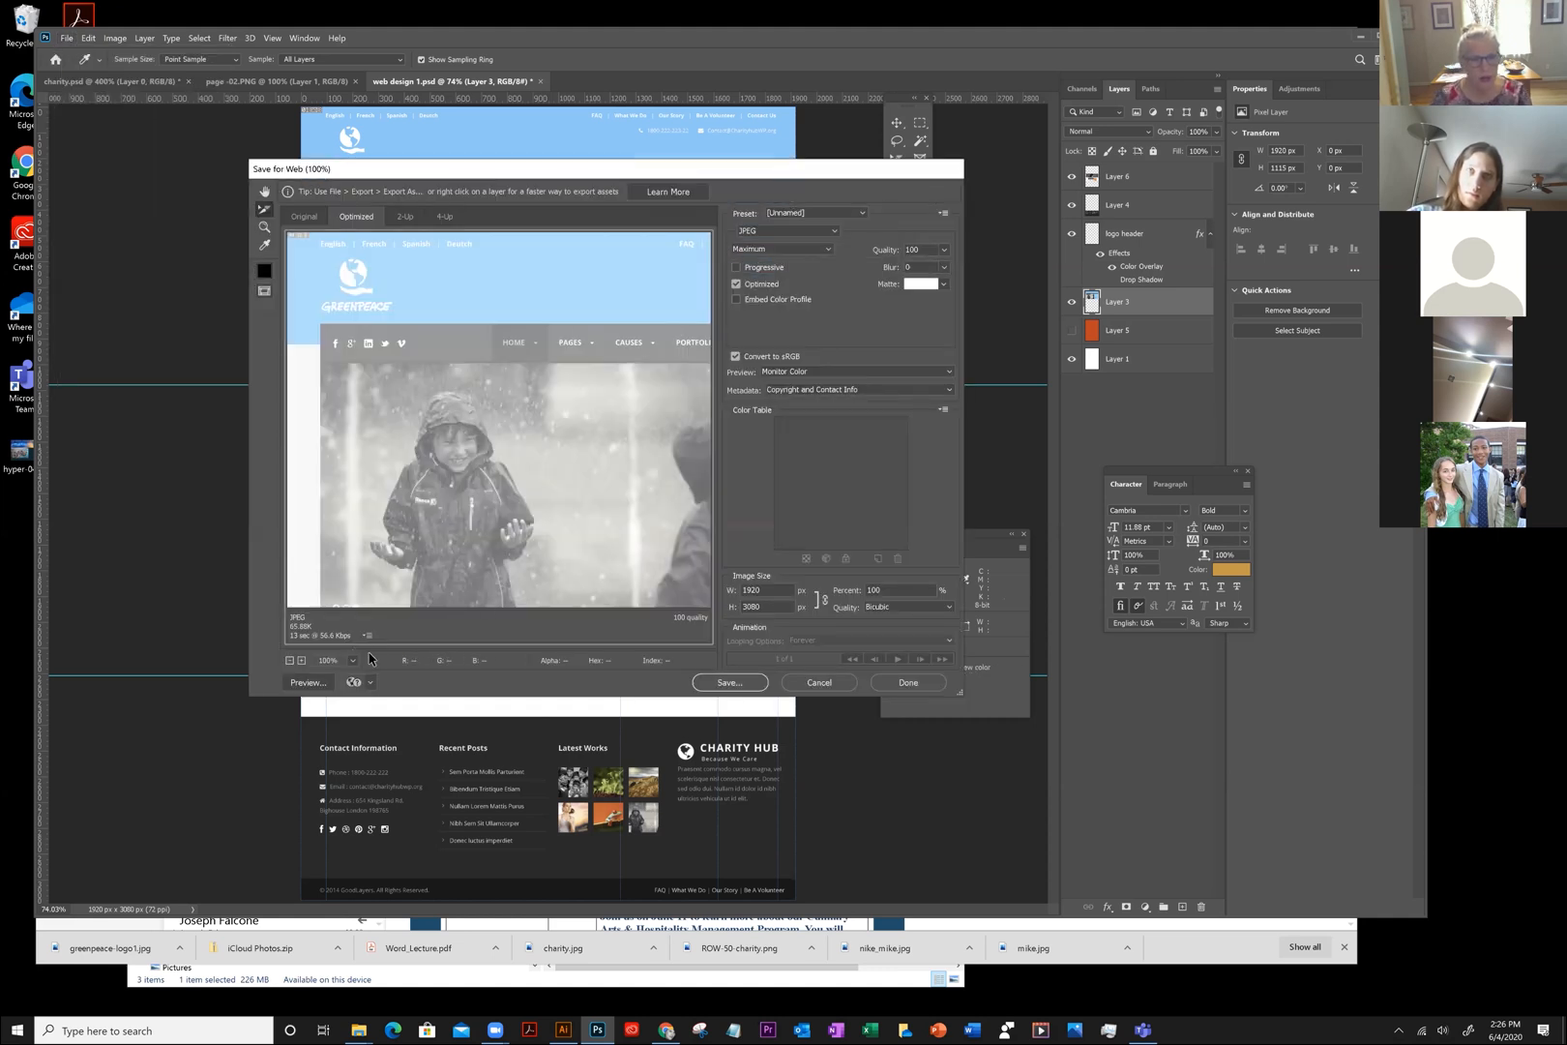
left_click(290, 660)
left_click(290, 661)
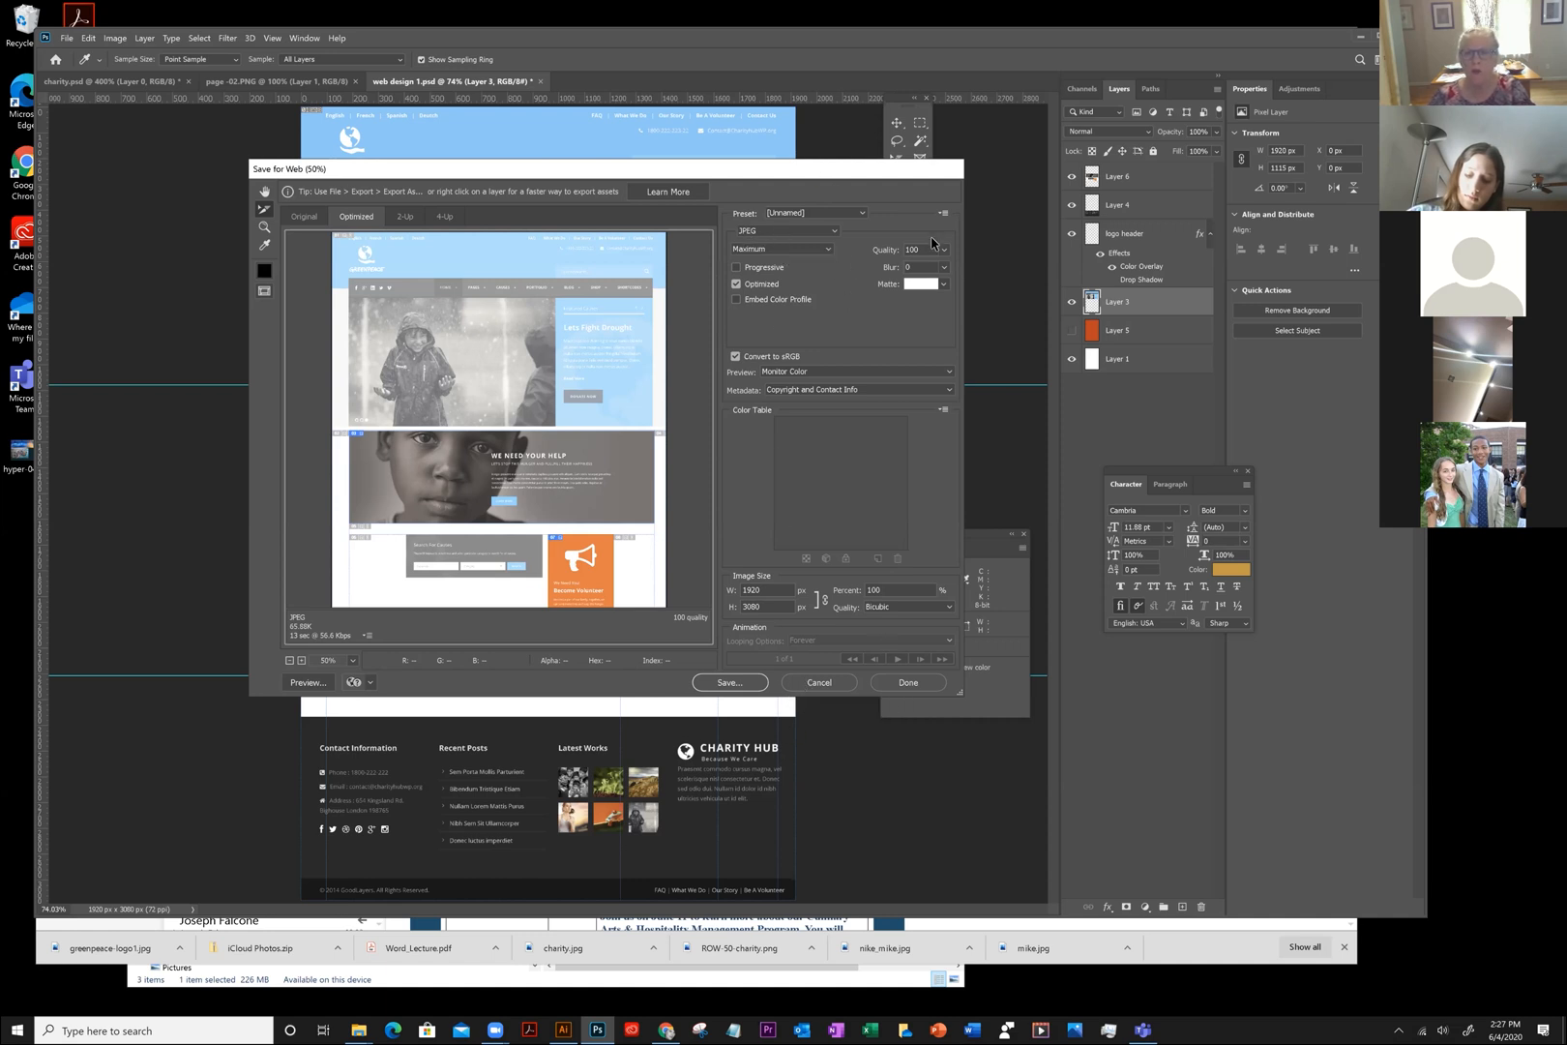
Save all slices to the Desktop as web-design-1.jpg, using the Images Only format and Default Settings
left_click(729, 681)
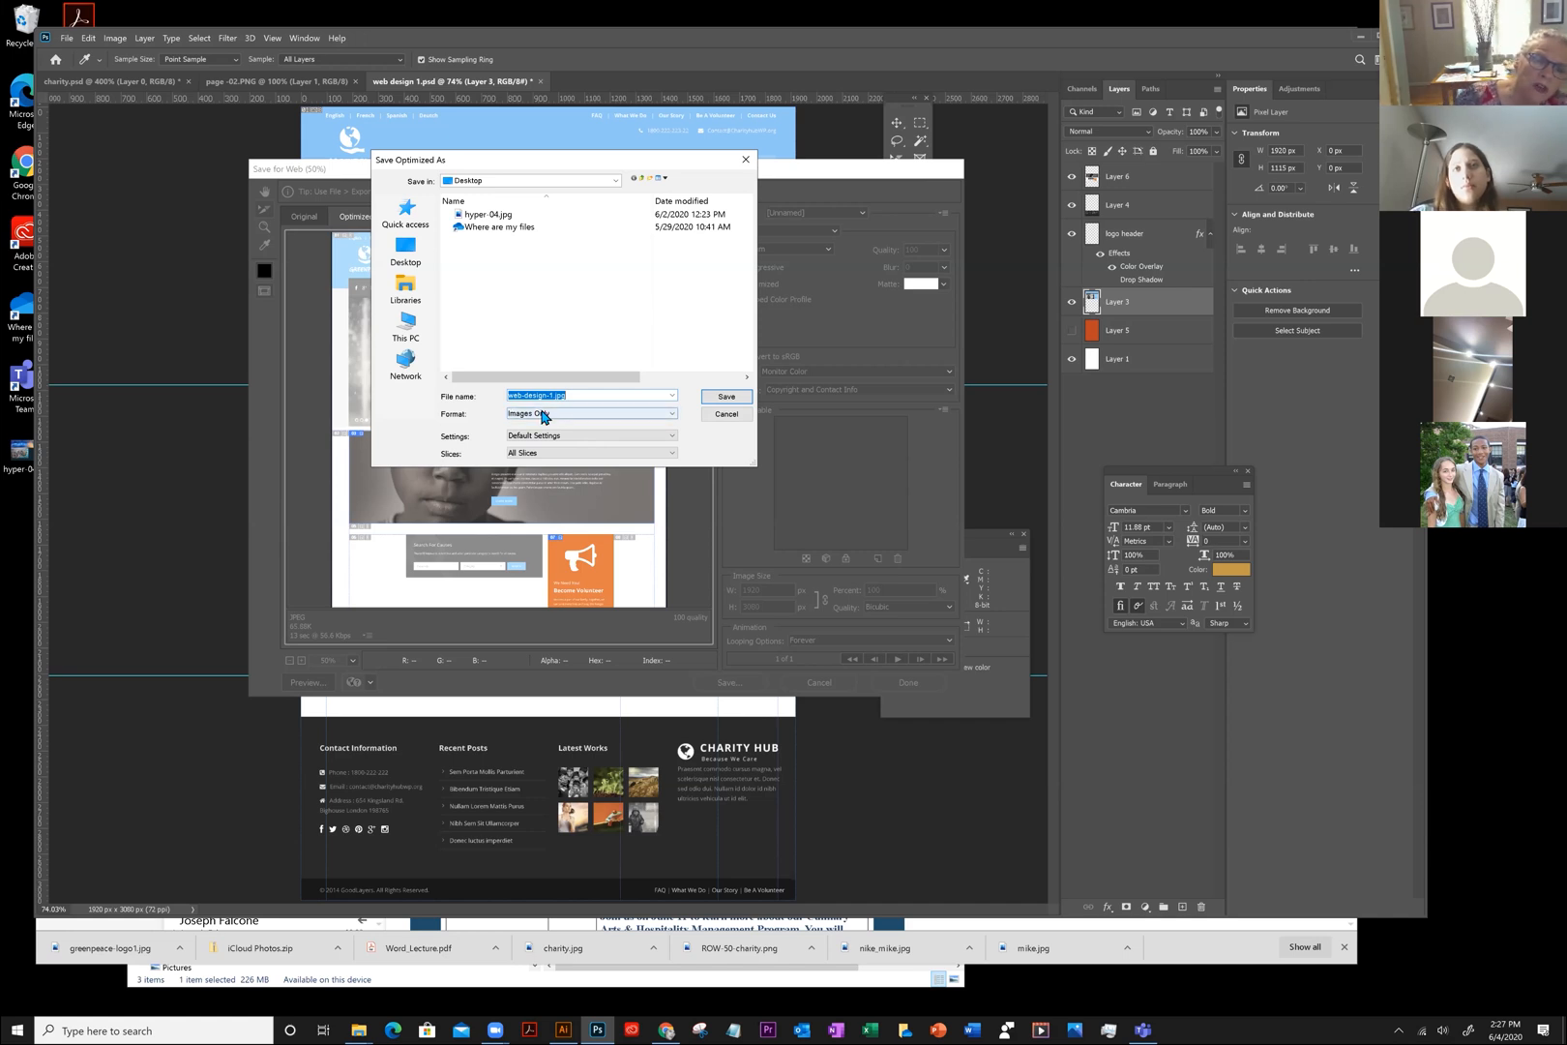
left_click(572, 415)
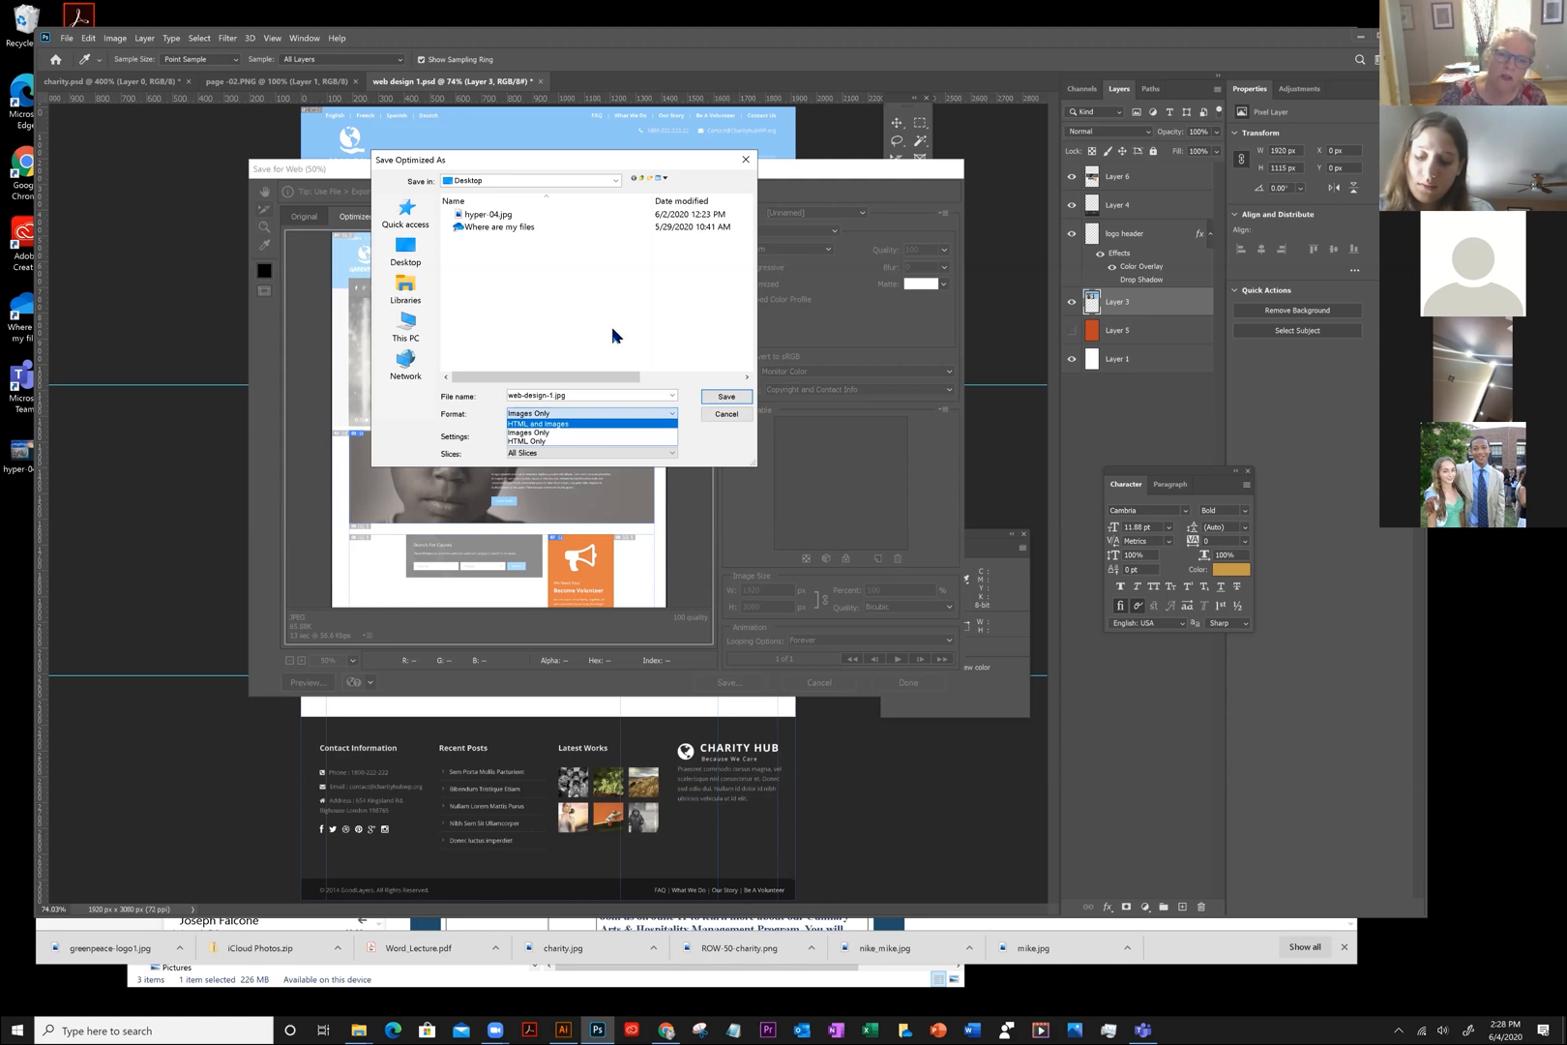
left_click(554, 434)
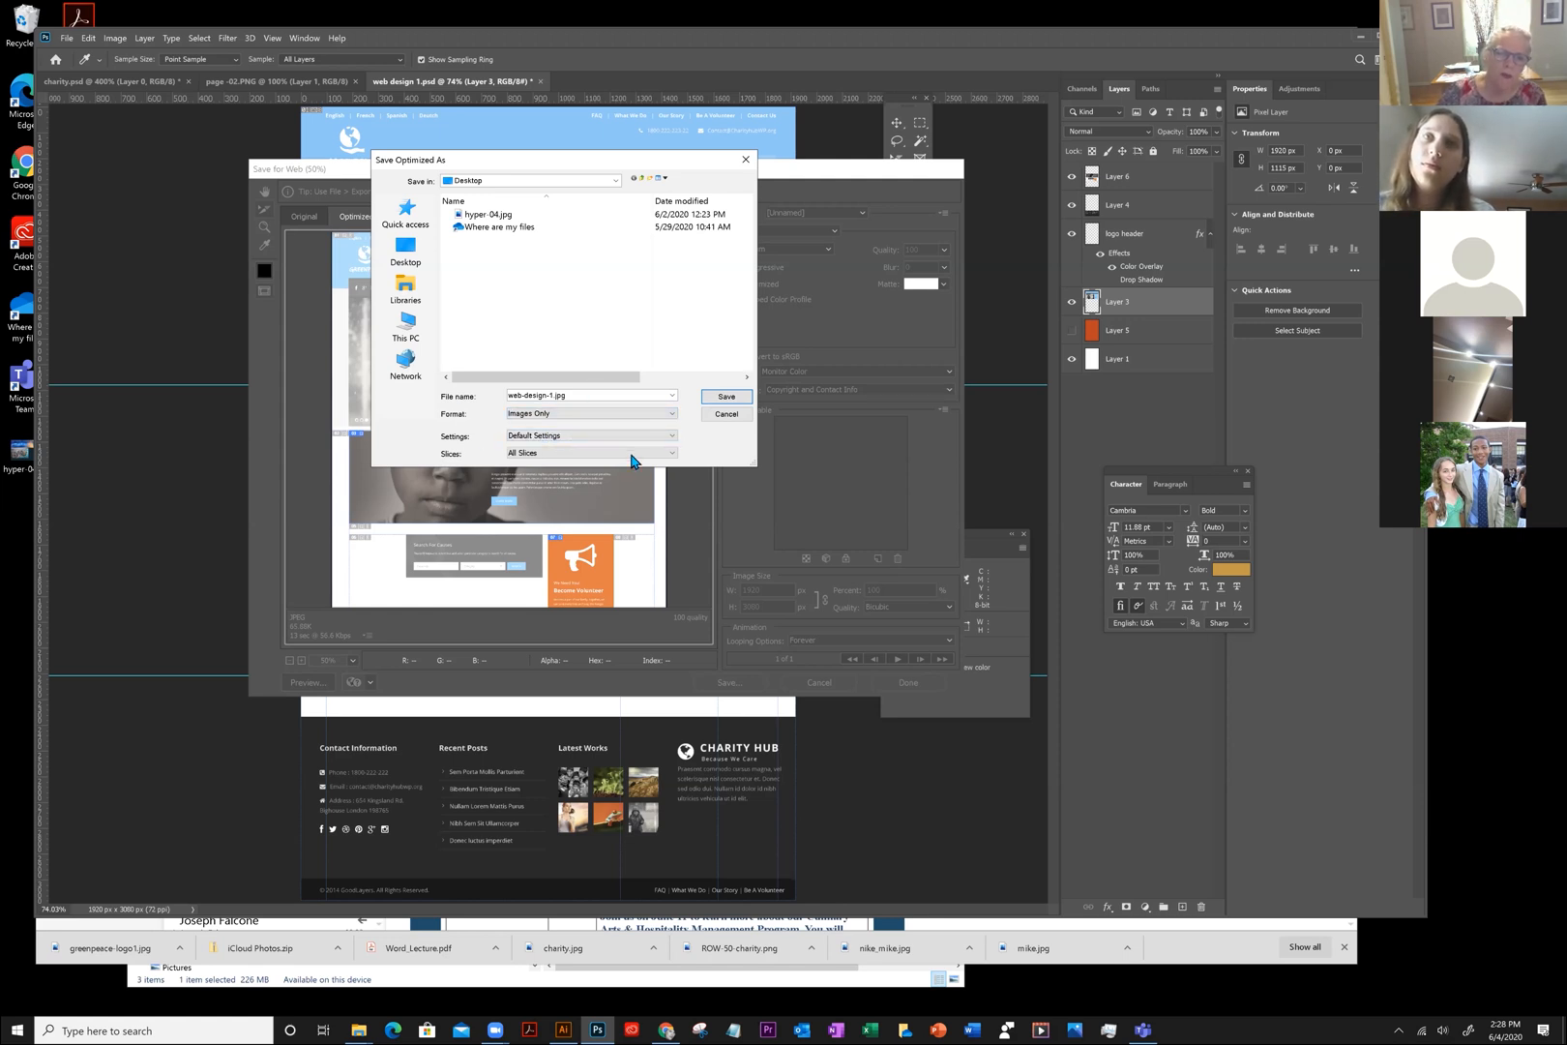
left_click(593, 442)
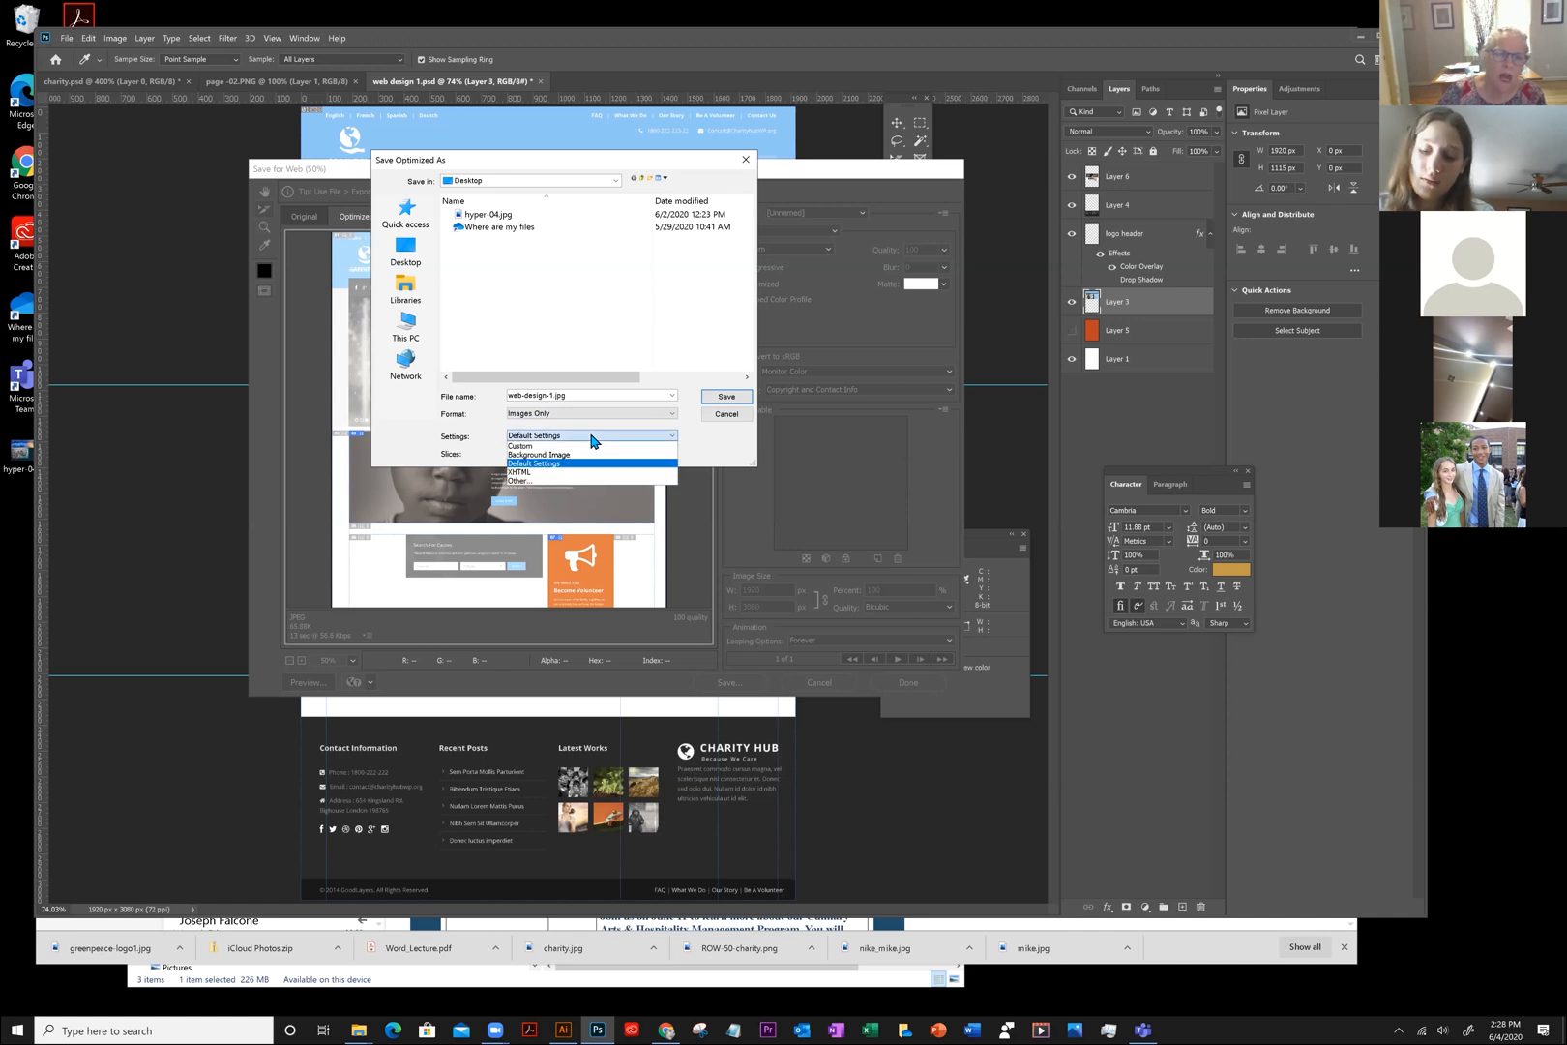
left_click(540, 464)
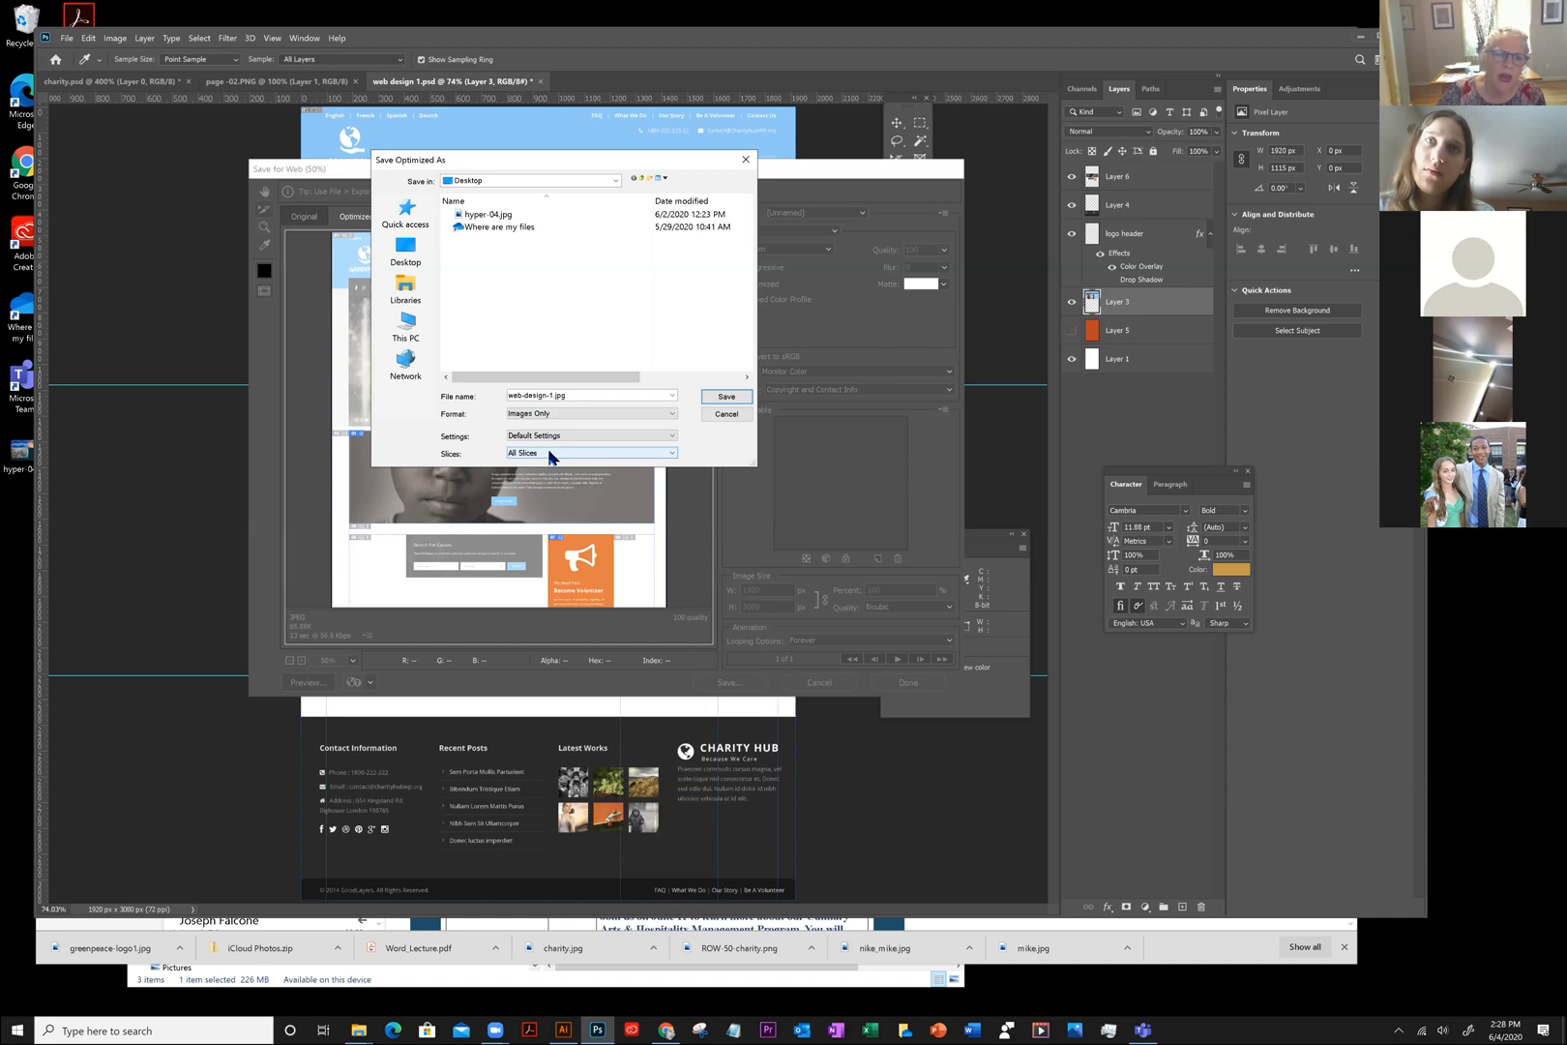
left_click(551, 454)
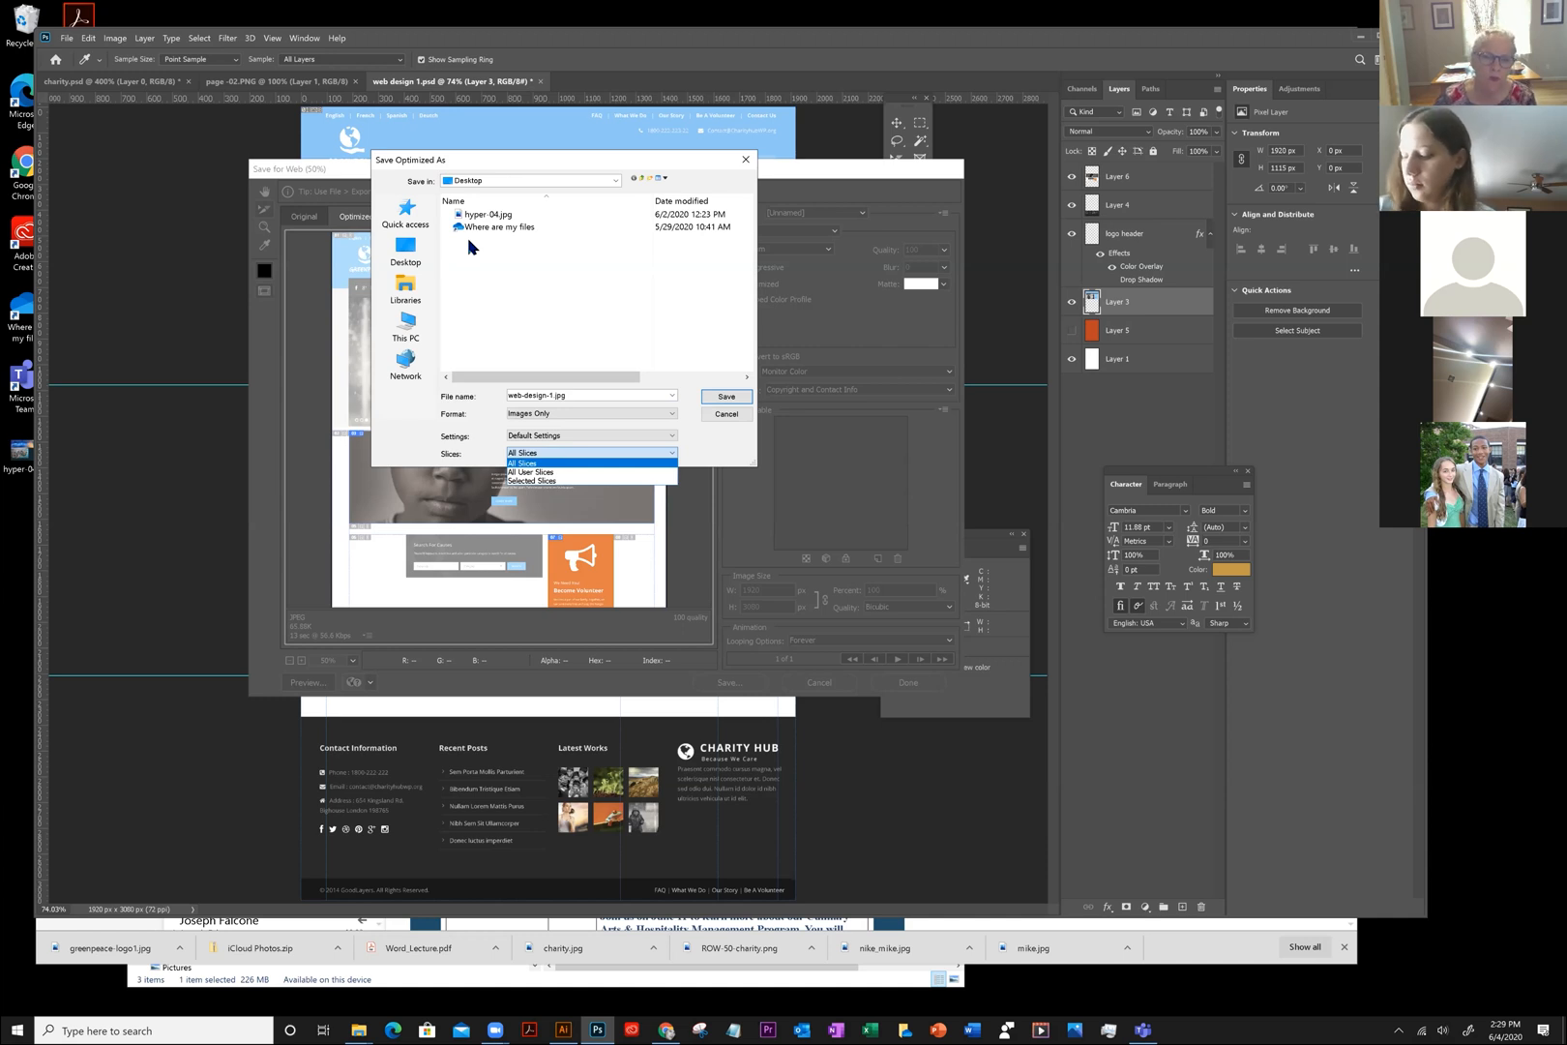
left_click(529, 465)
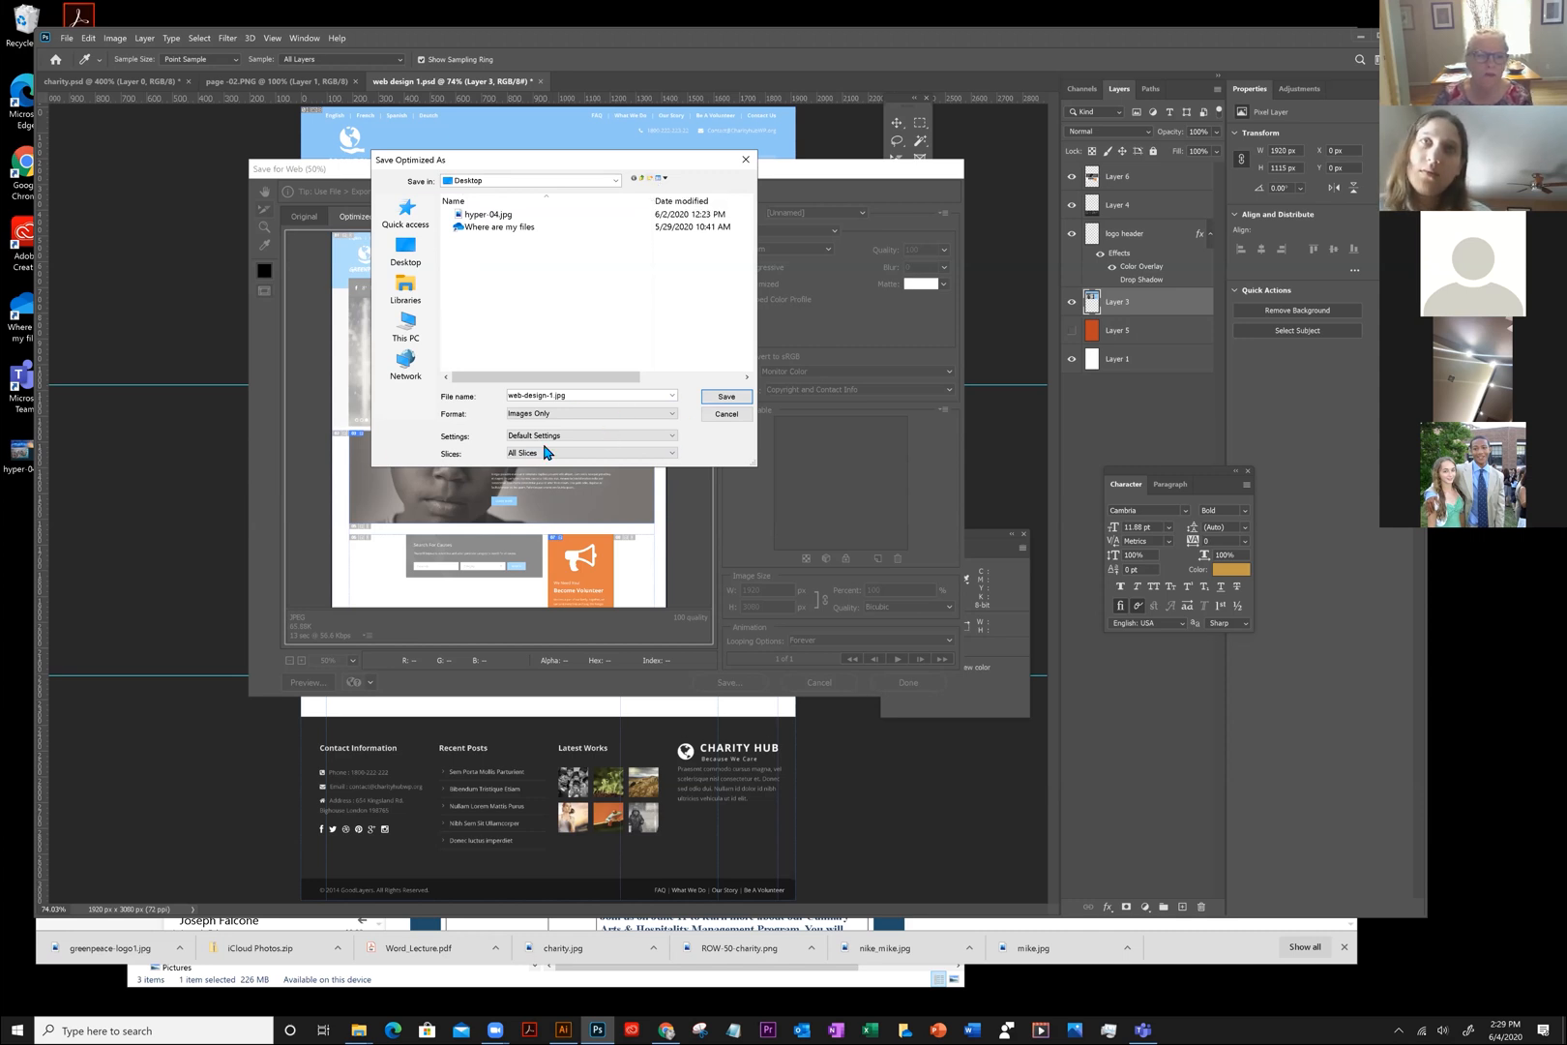
left_click(725, 398)
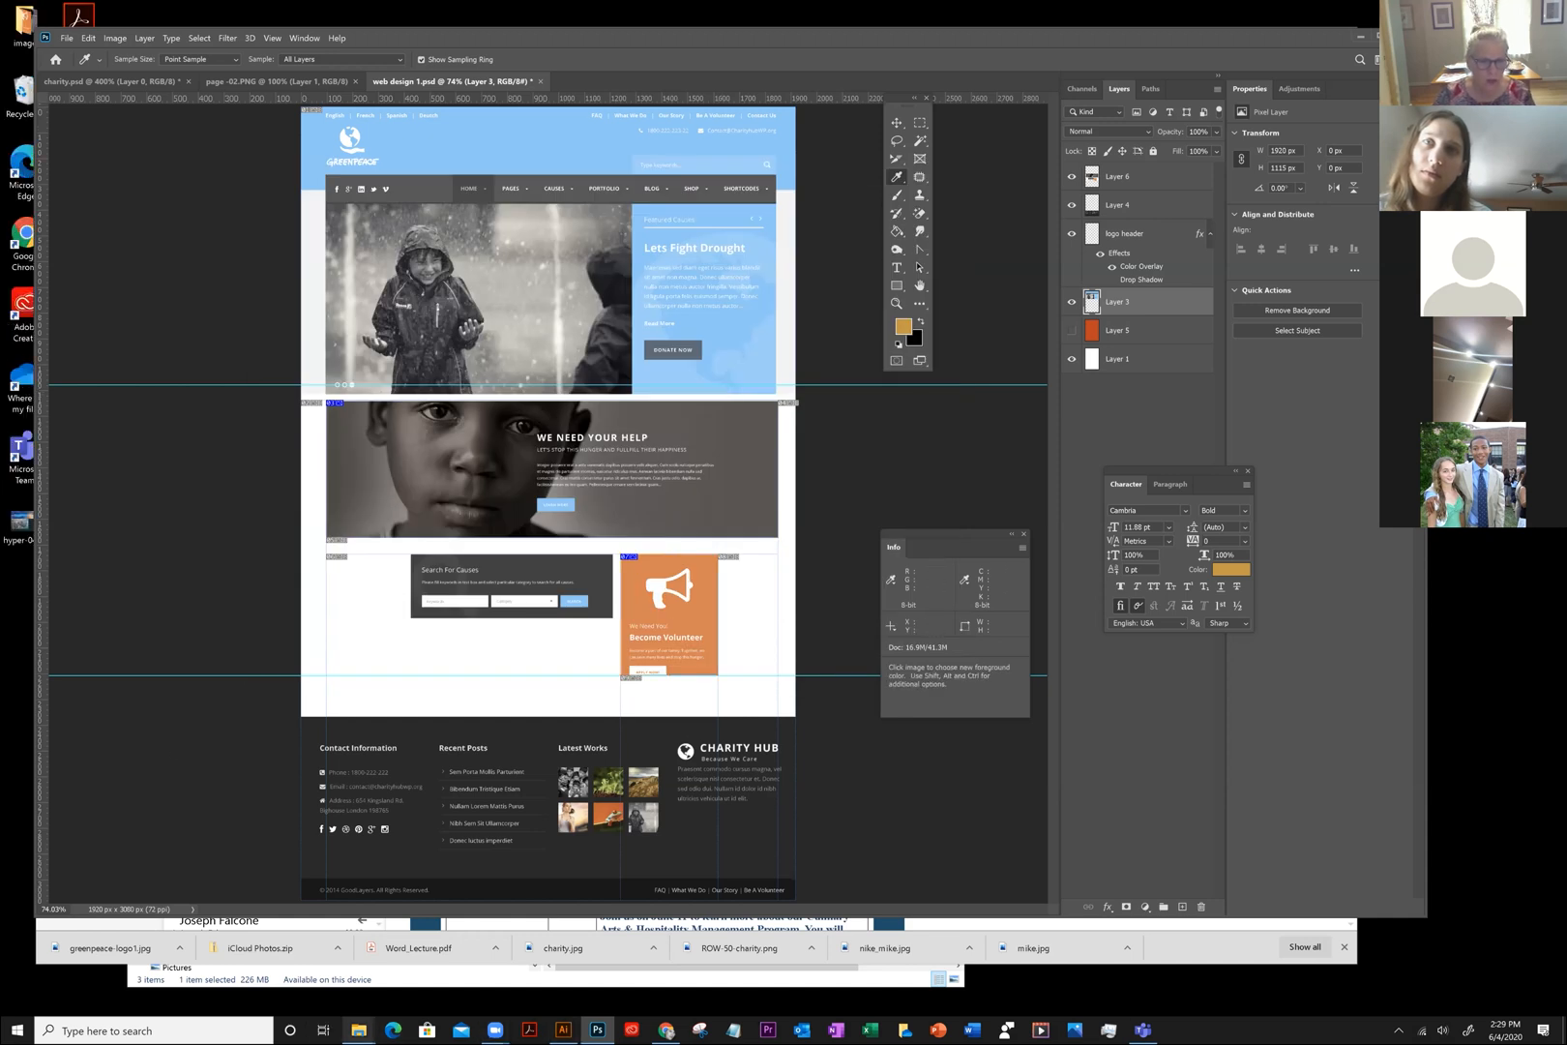
Switch to File Explorer and open the exported images folder on the Desktop
left_click(359, 1030)
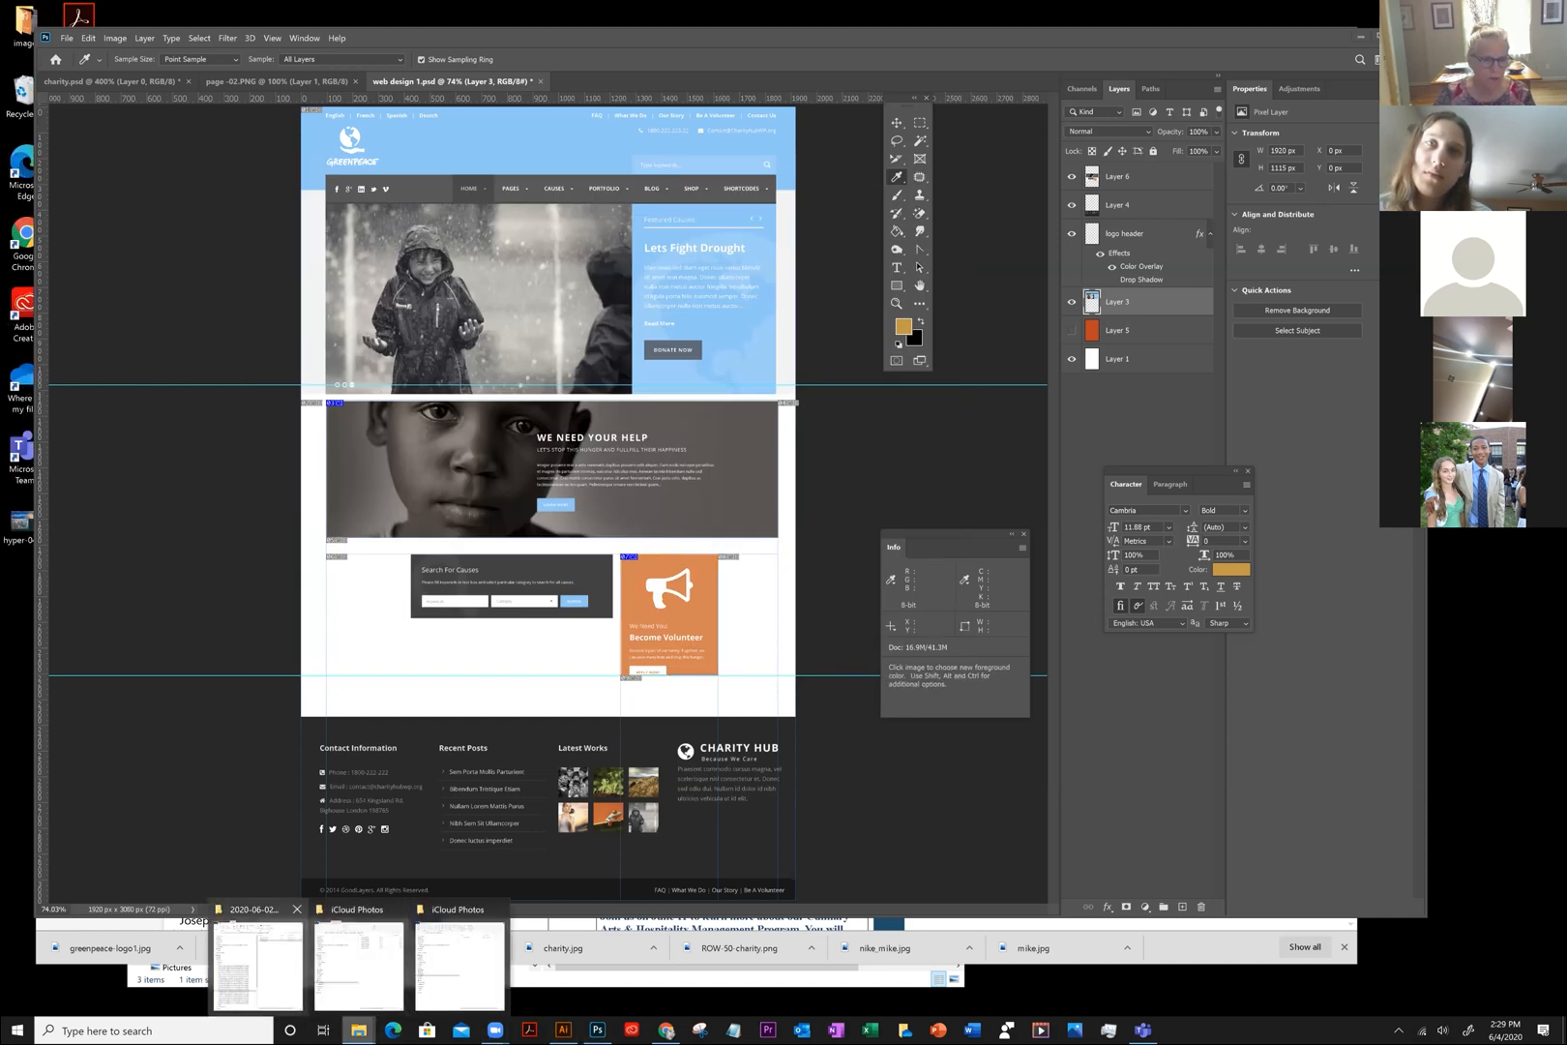
left_click(261, 953)
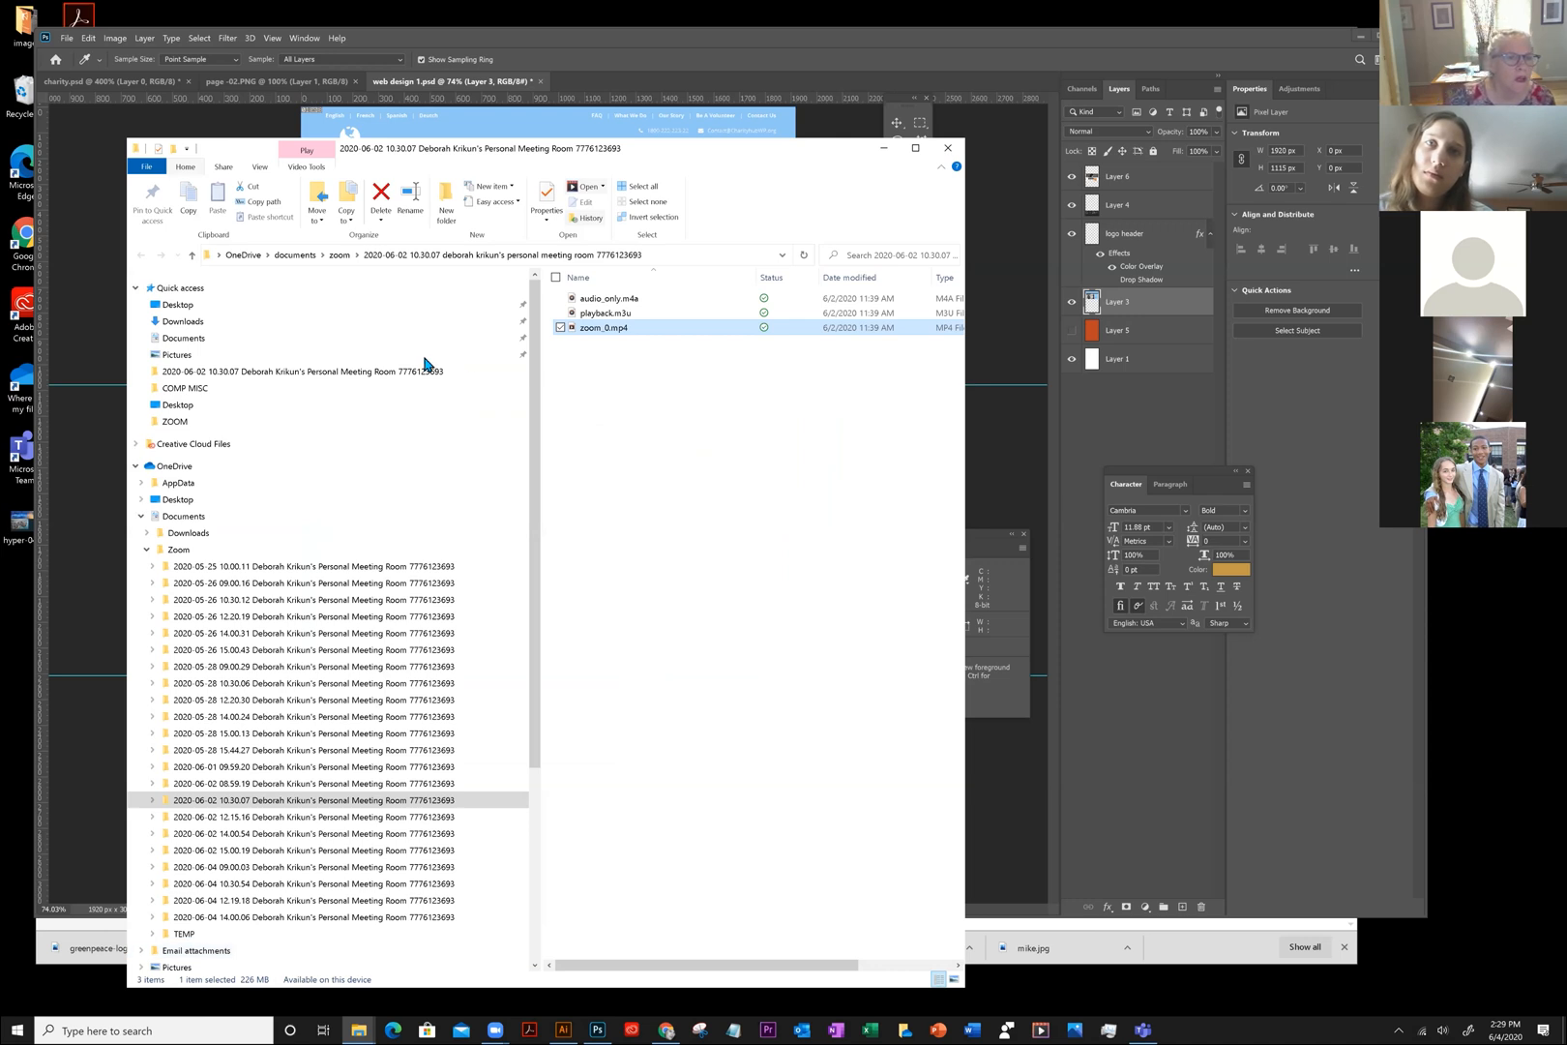
left_click(189, 324)
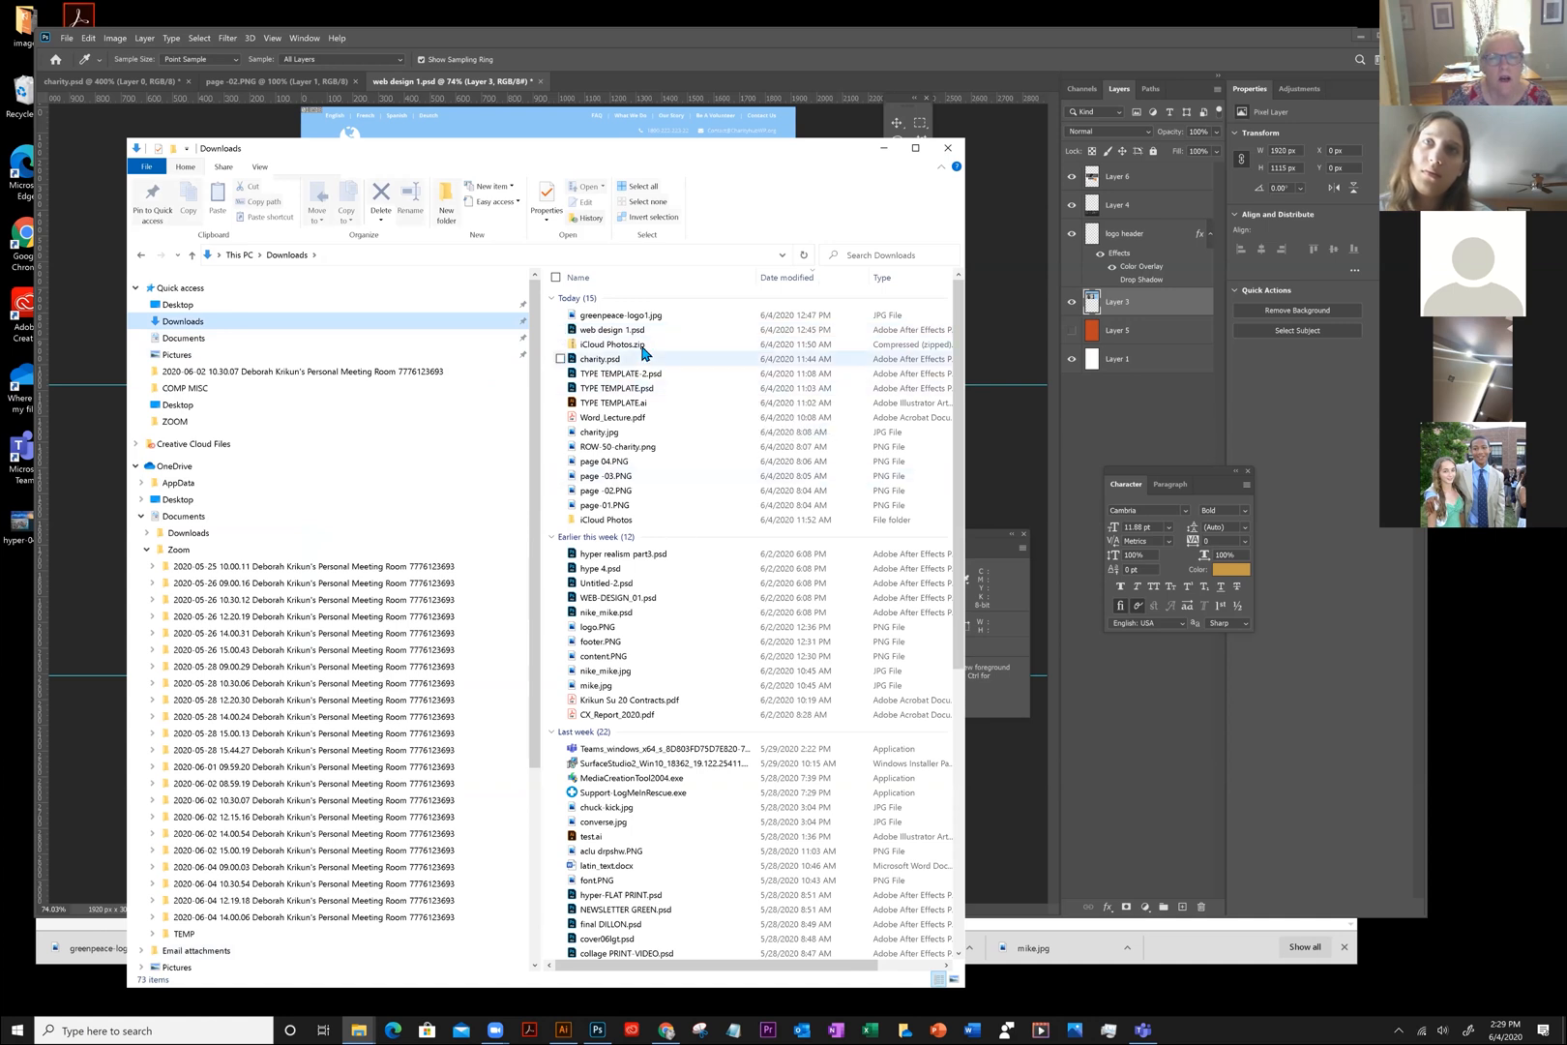
left_click(183, 305)
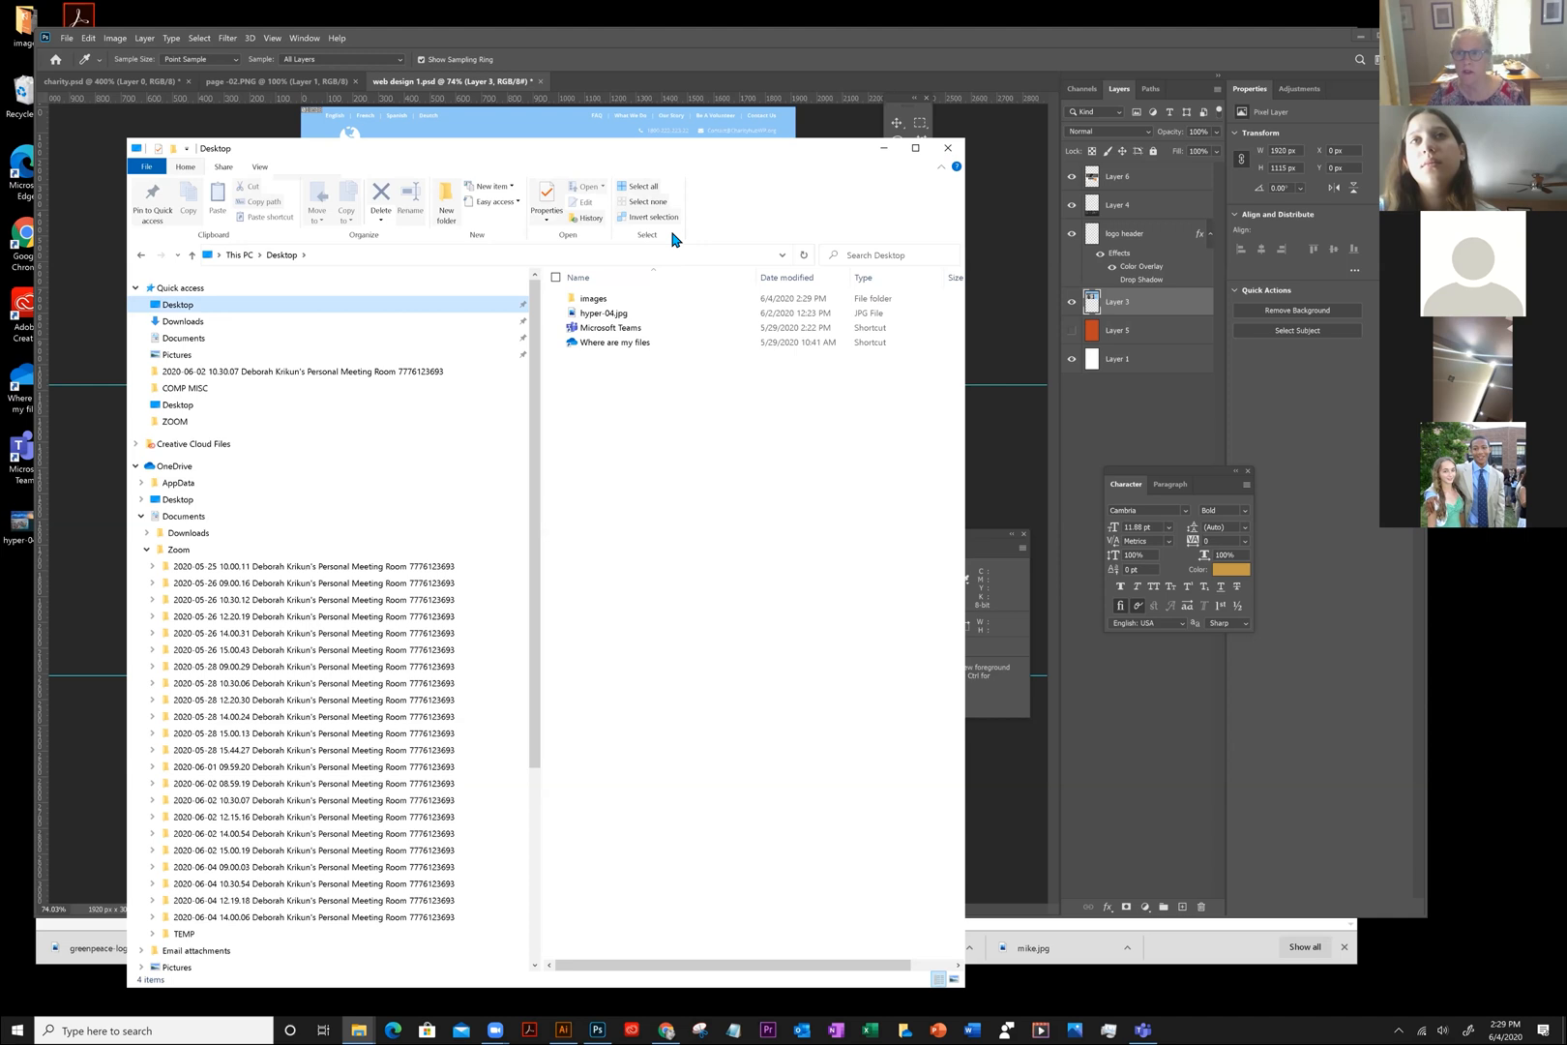
double_click(574, 303)
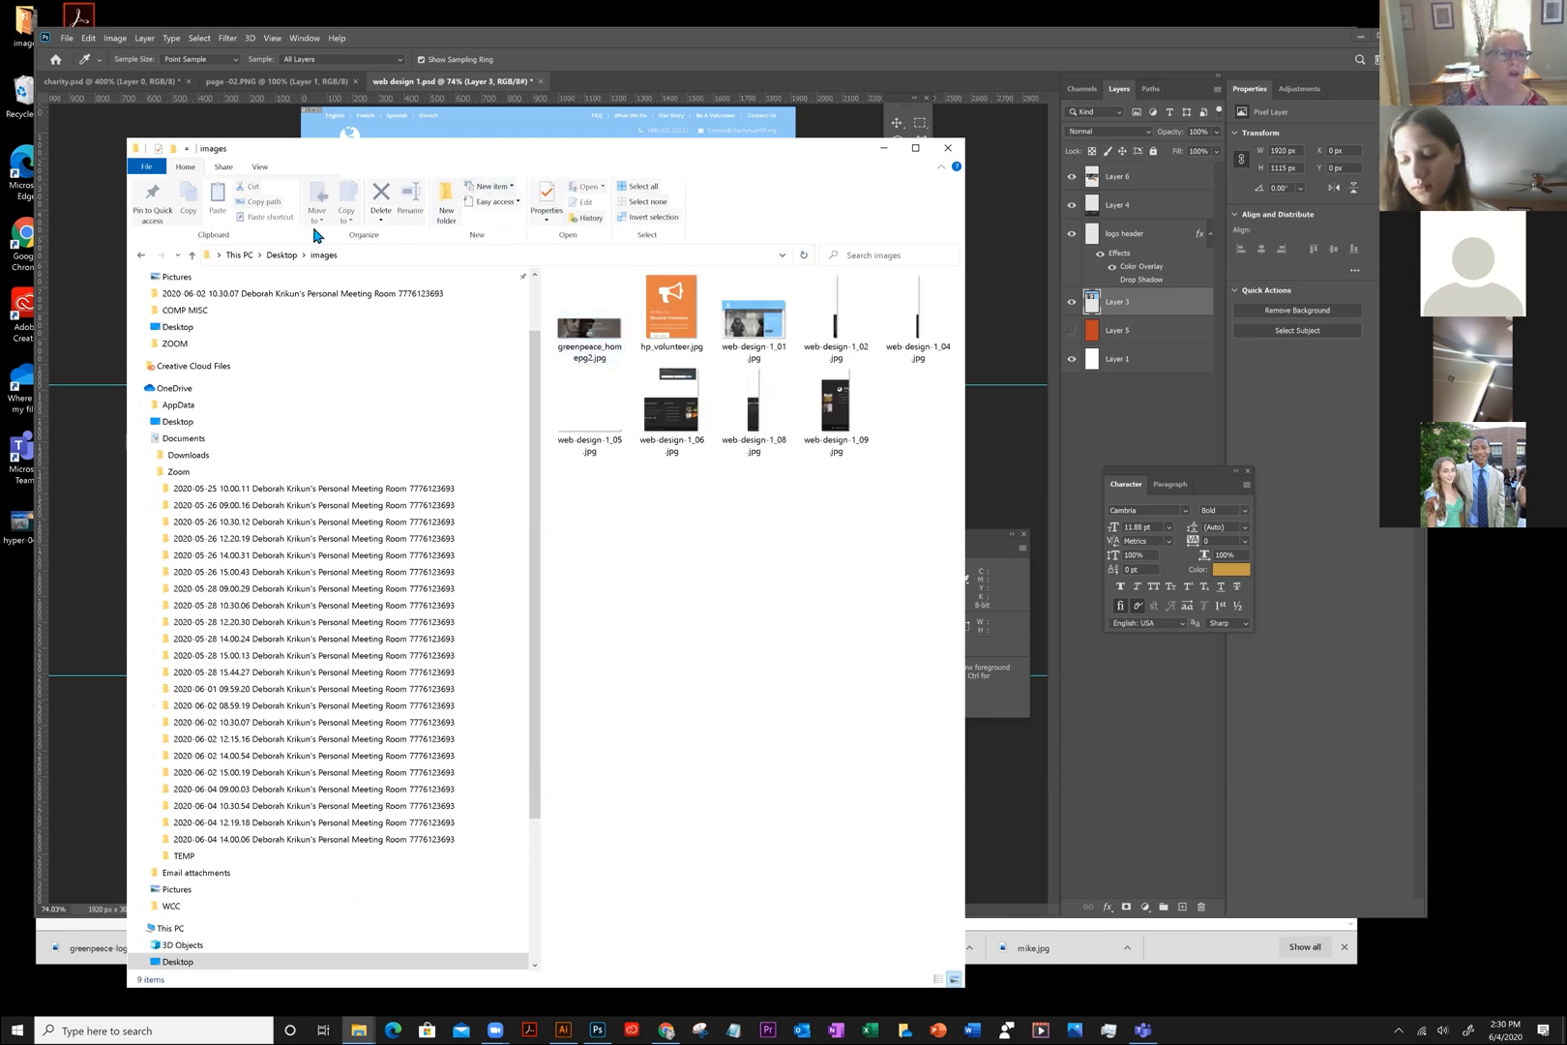
Show the exported slice files in the Details layout and widen the window to check their sizes
left_click(259, 167)
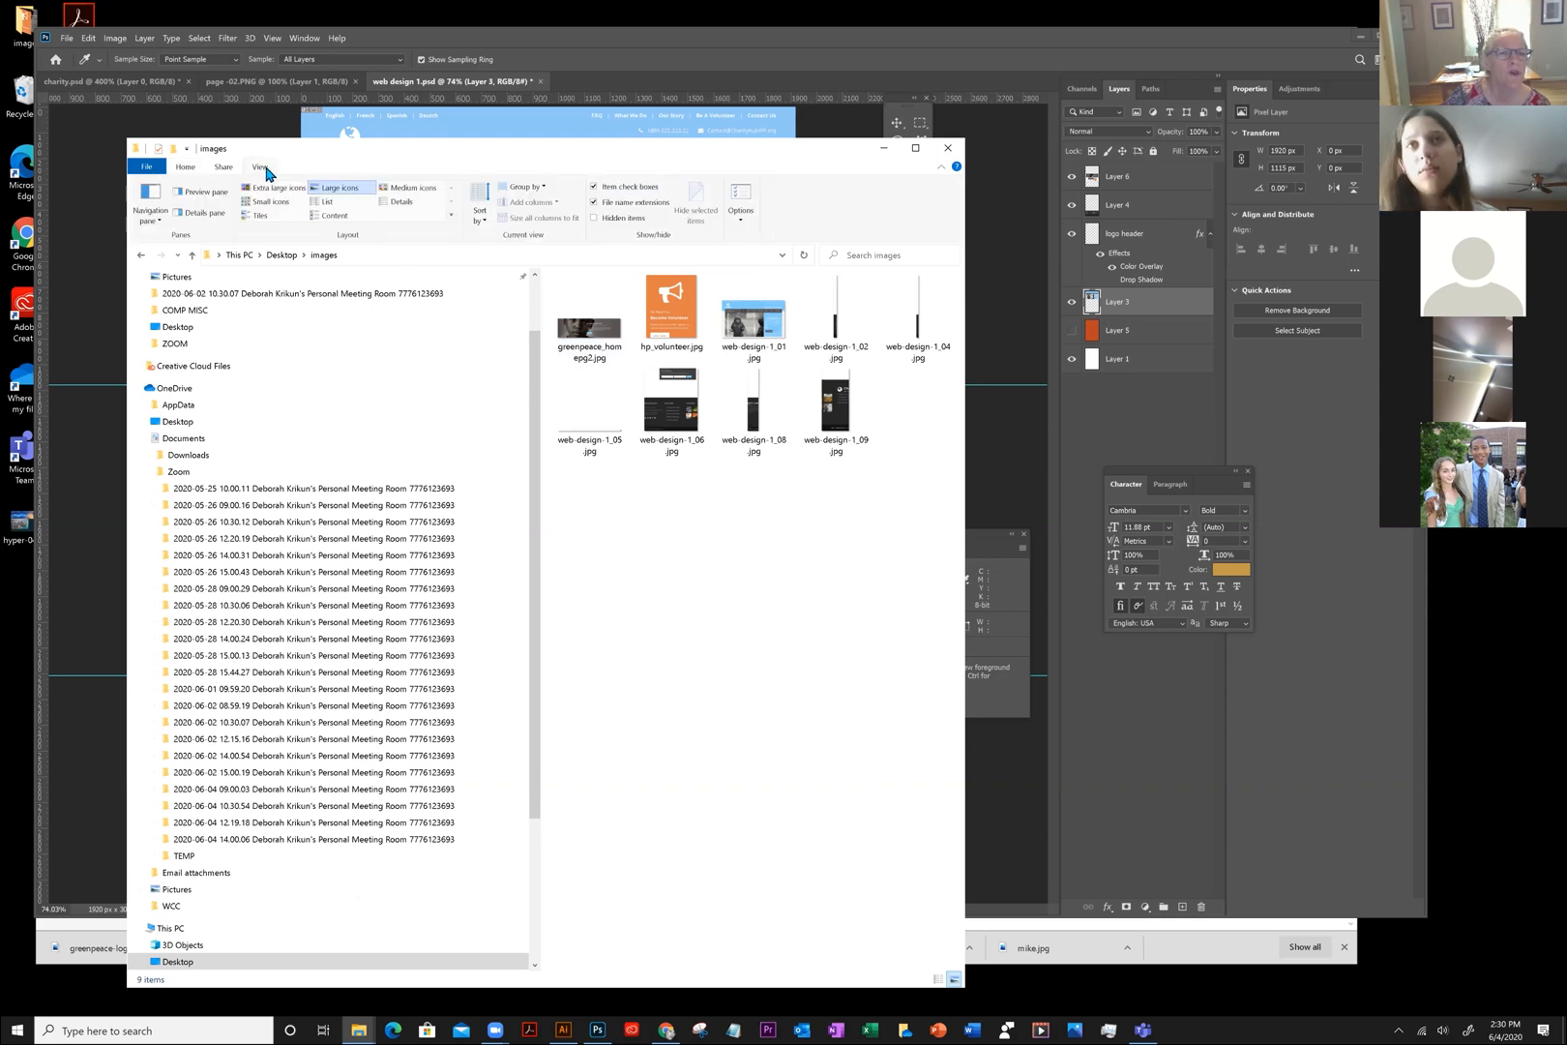
left_click(401, 201)
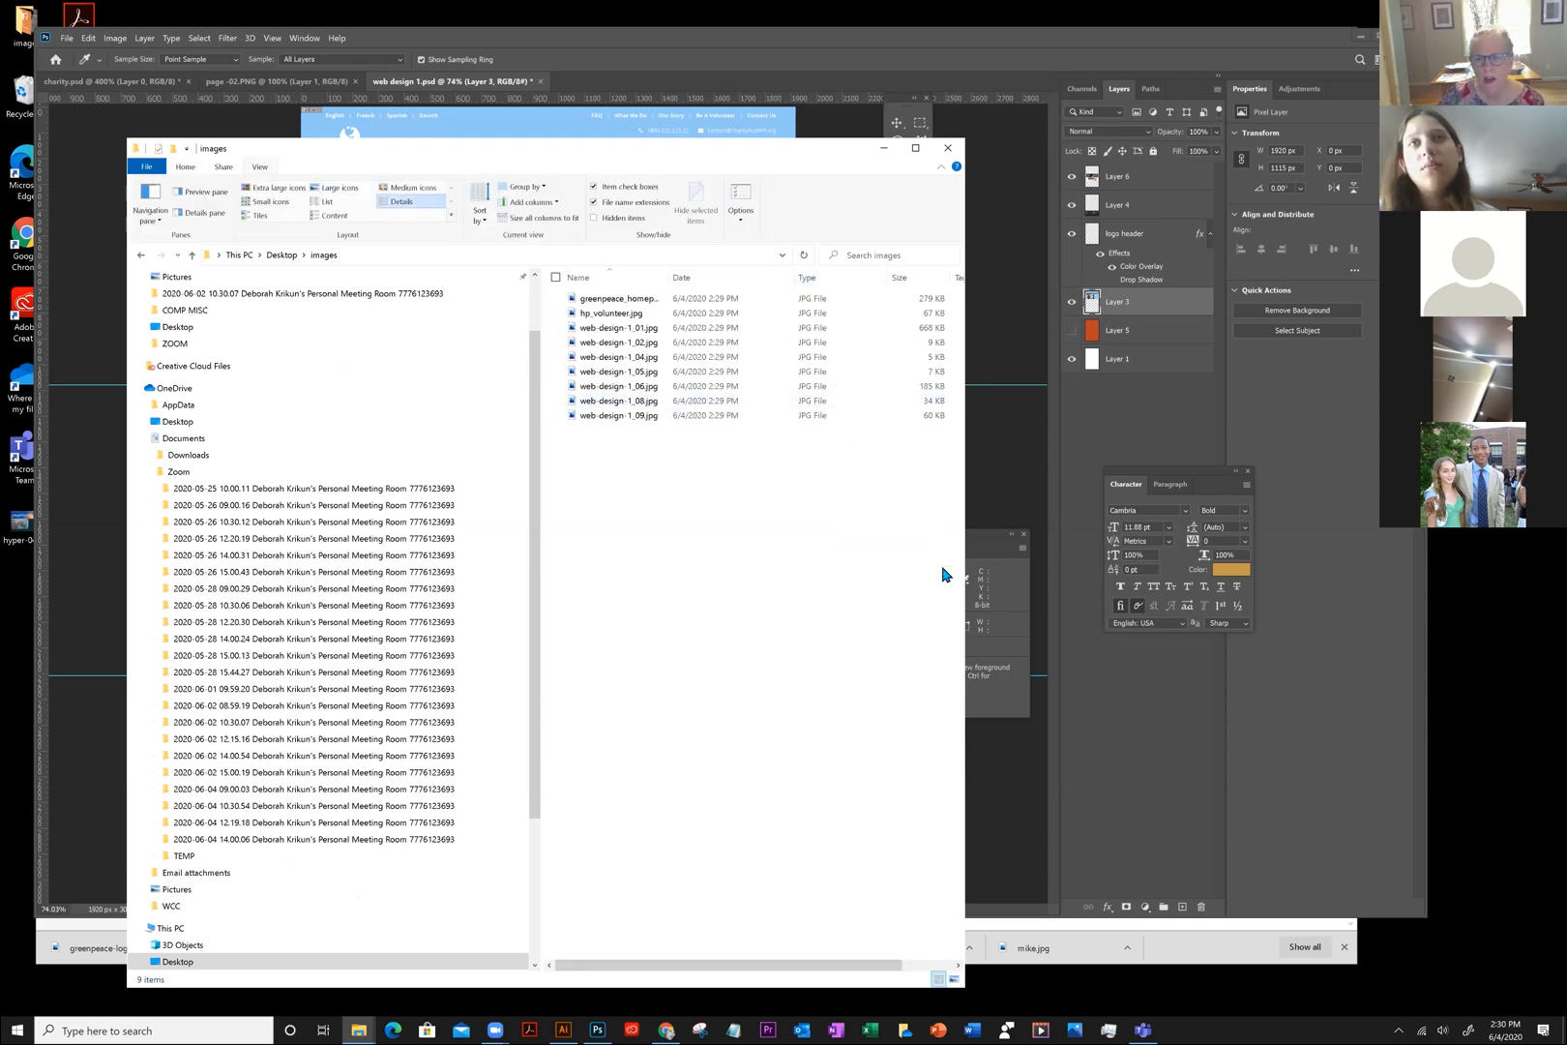
left_click_drag(966, 566, 1031, 566)
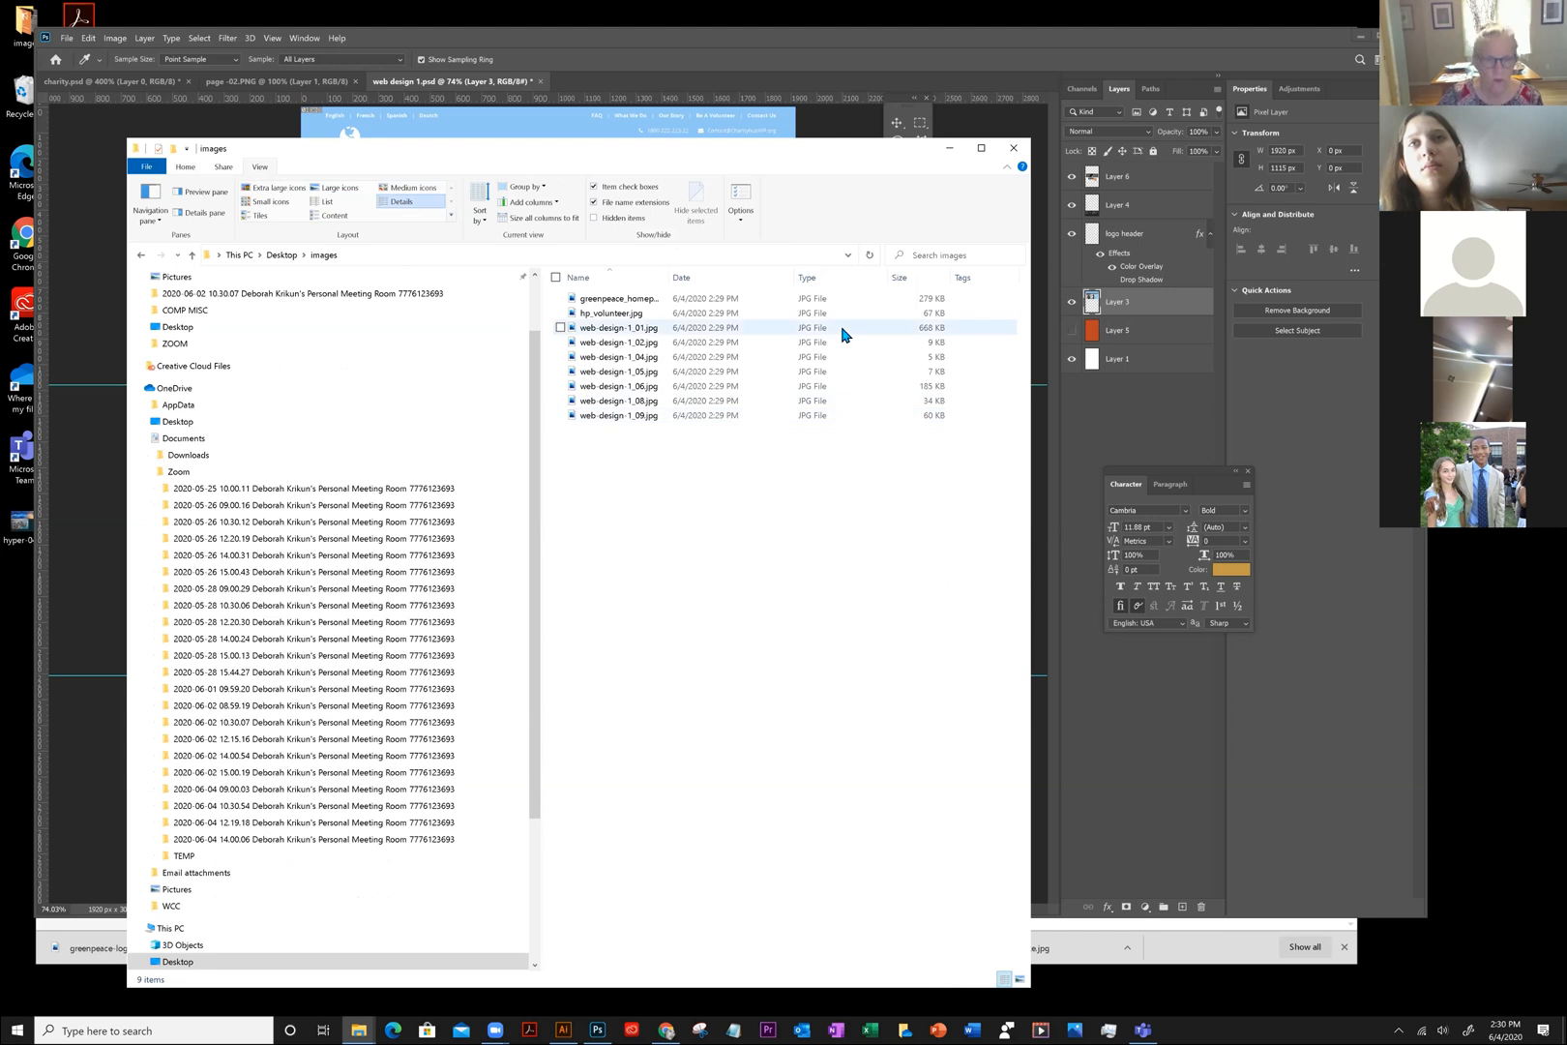
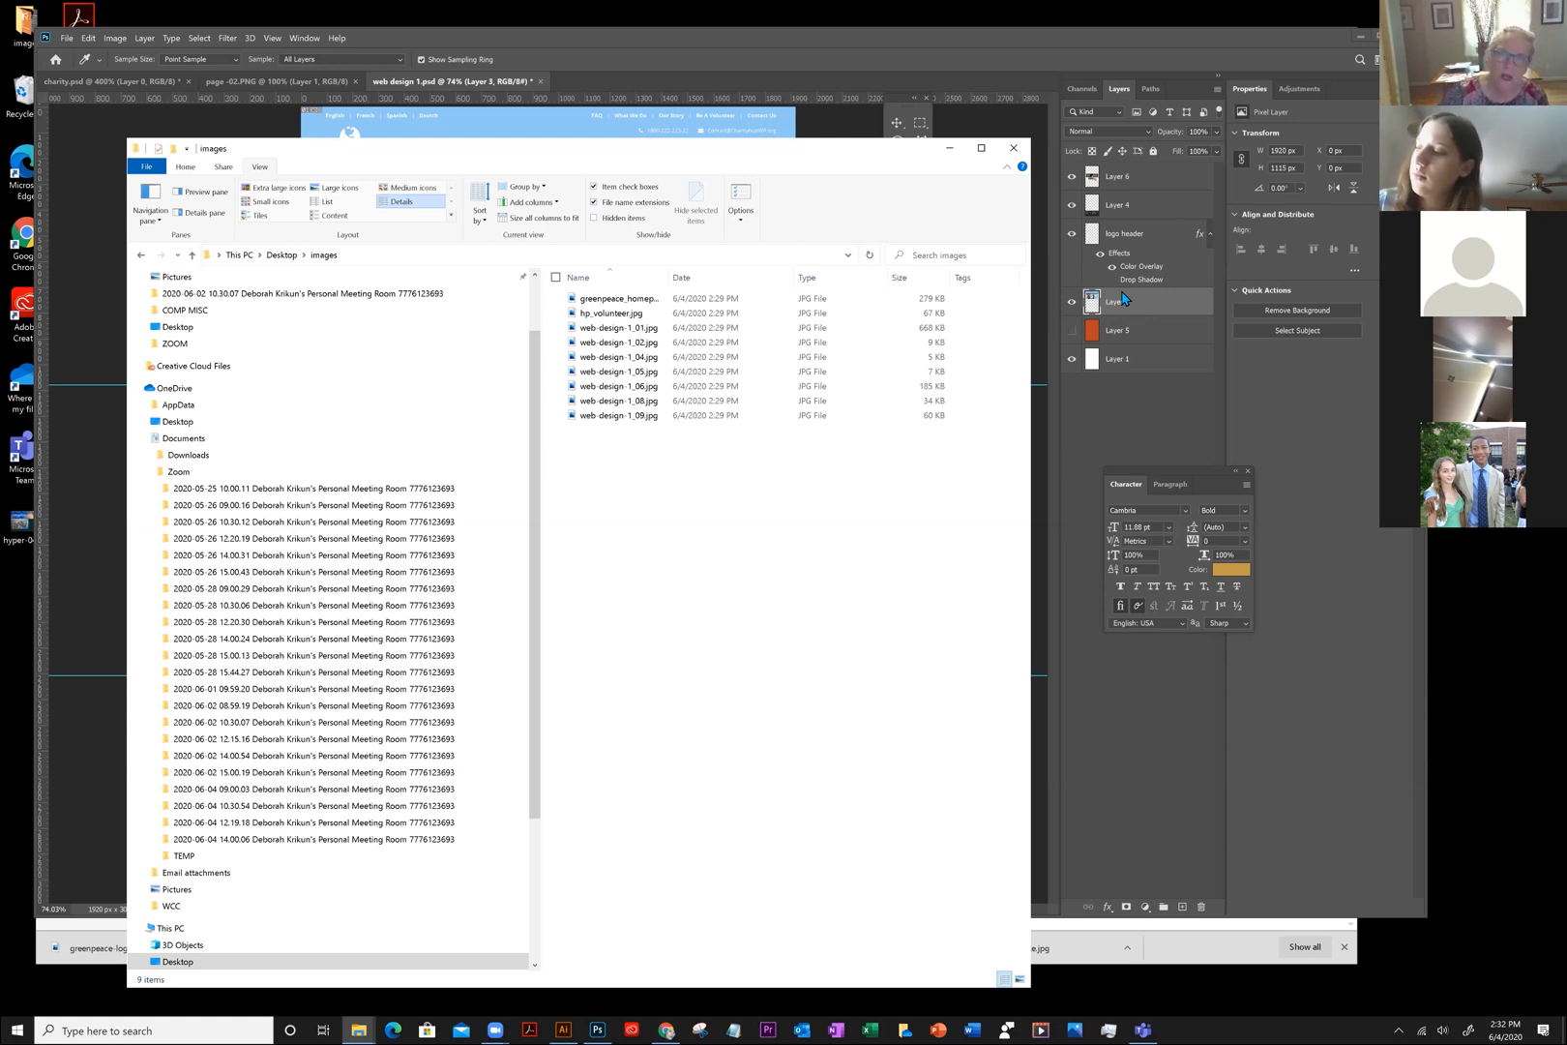
left_click(666, 1030)
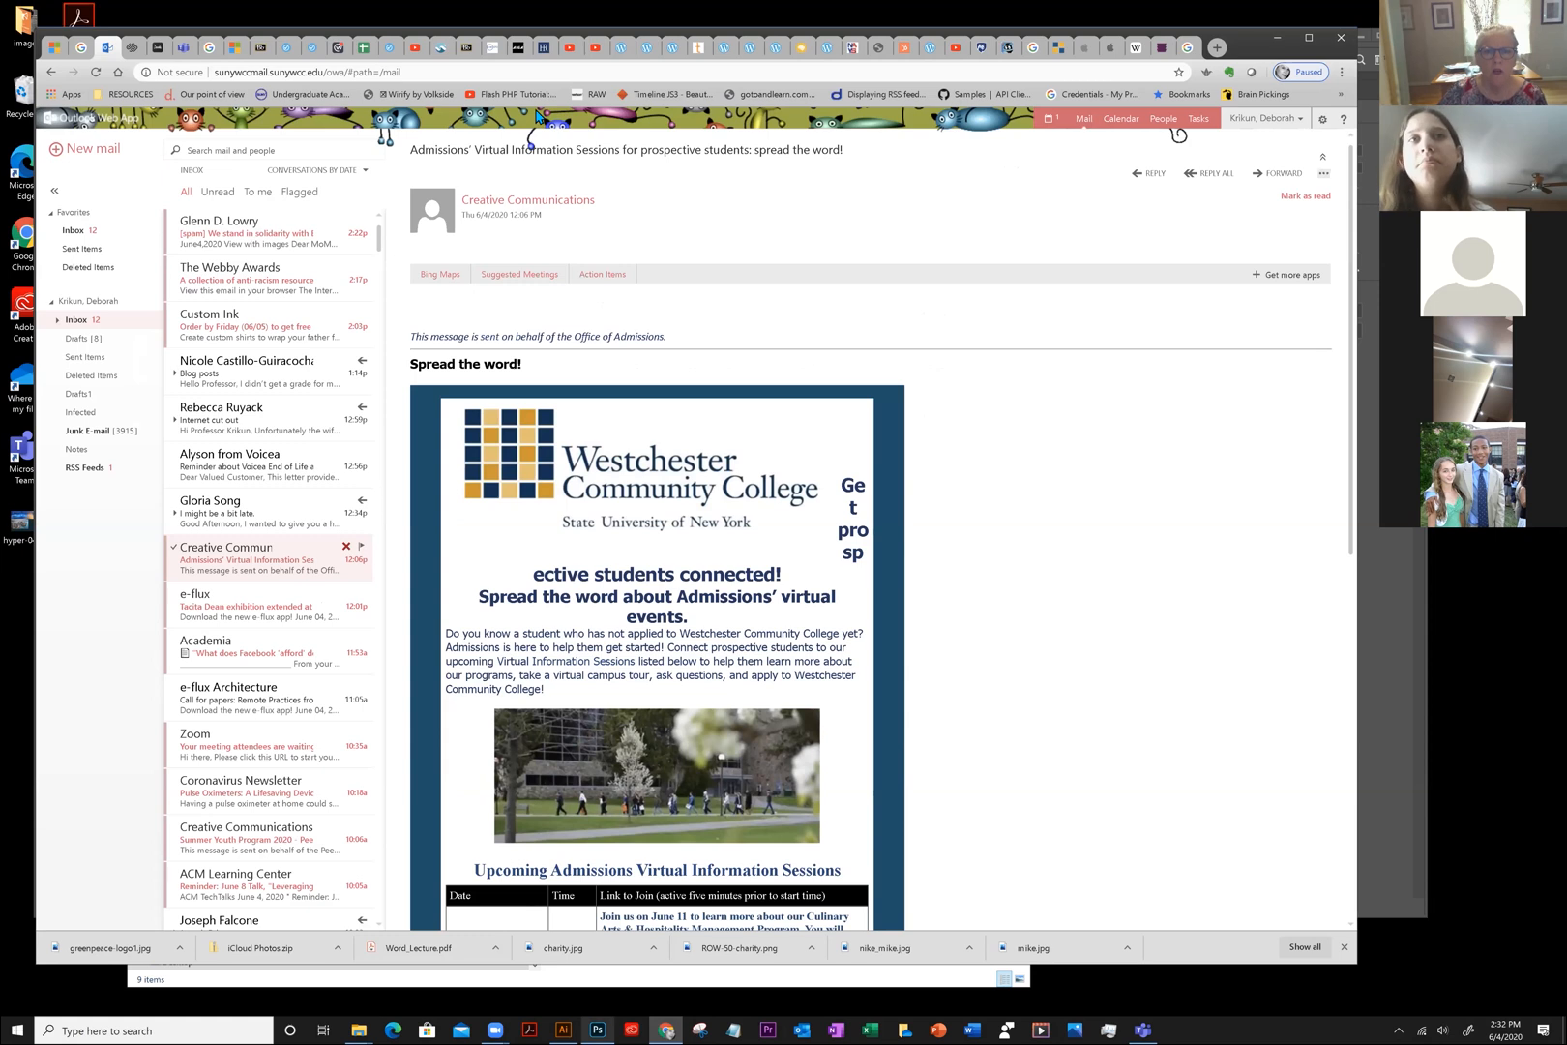
key("alt+Tab")
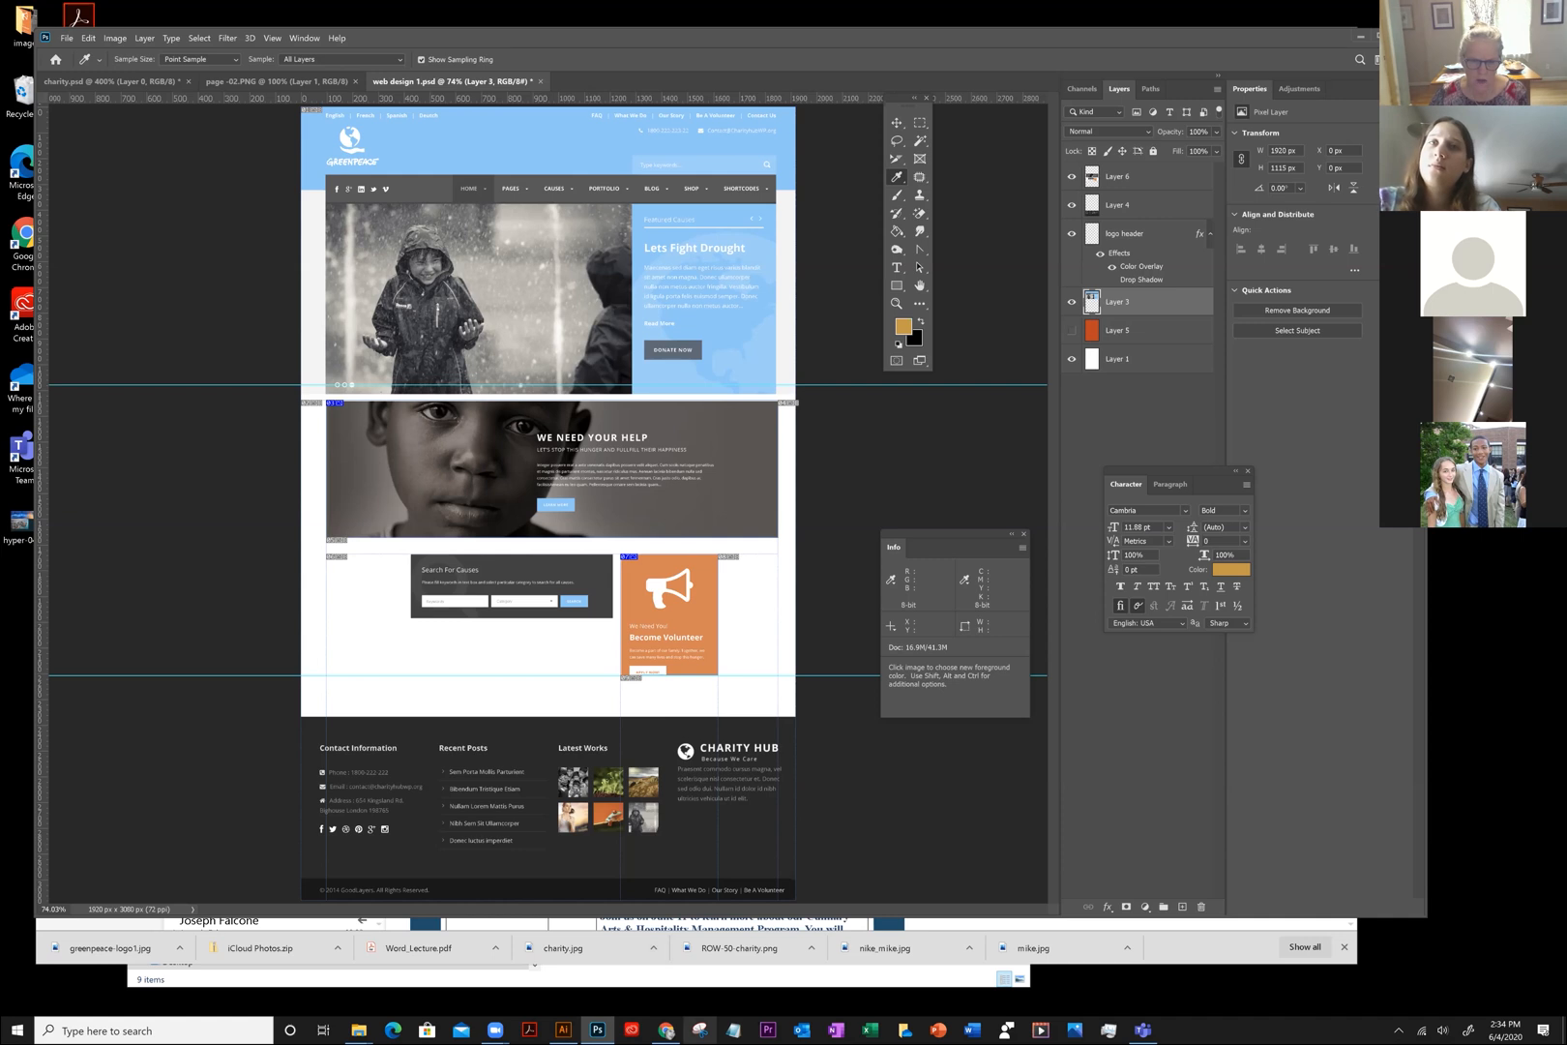
Switch to Chrome, search for csszengarden in a new tab, and open the CSS Zen Garden website
left_click(665, 1029)
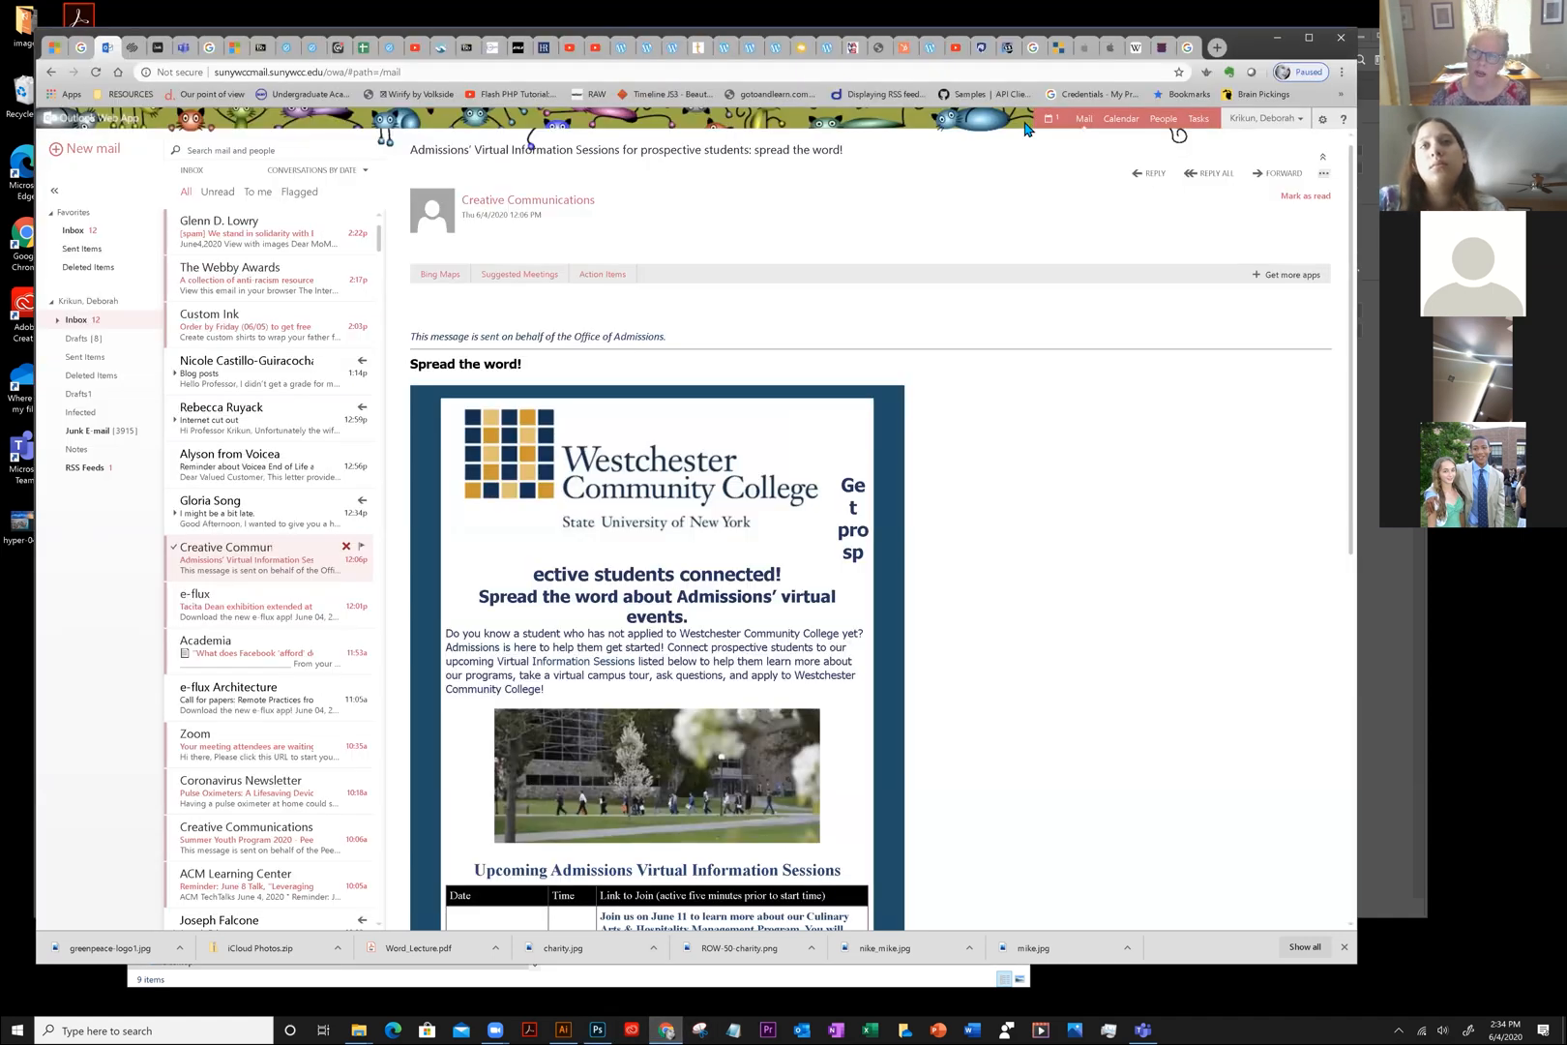
left_click(1215, 50)
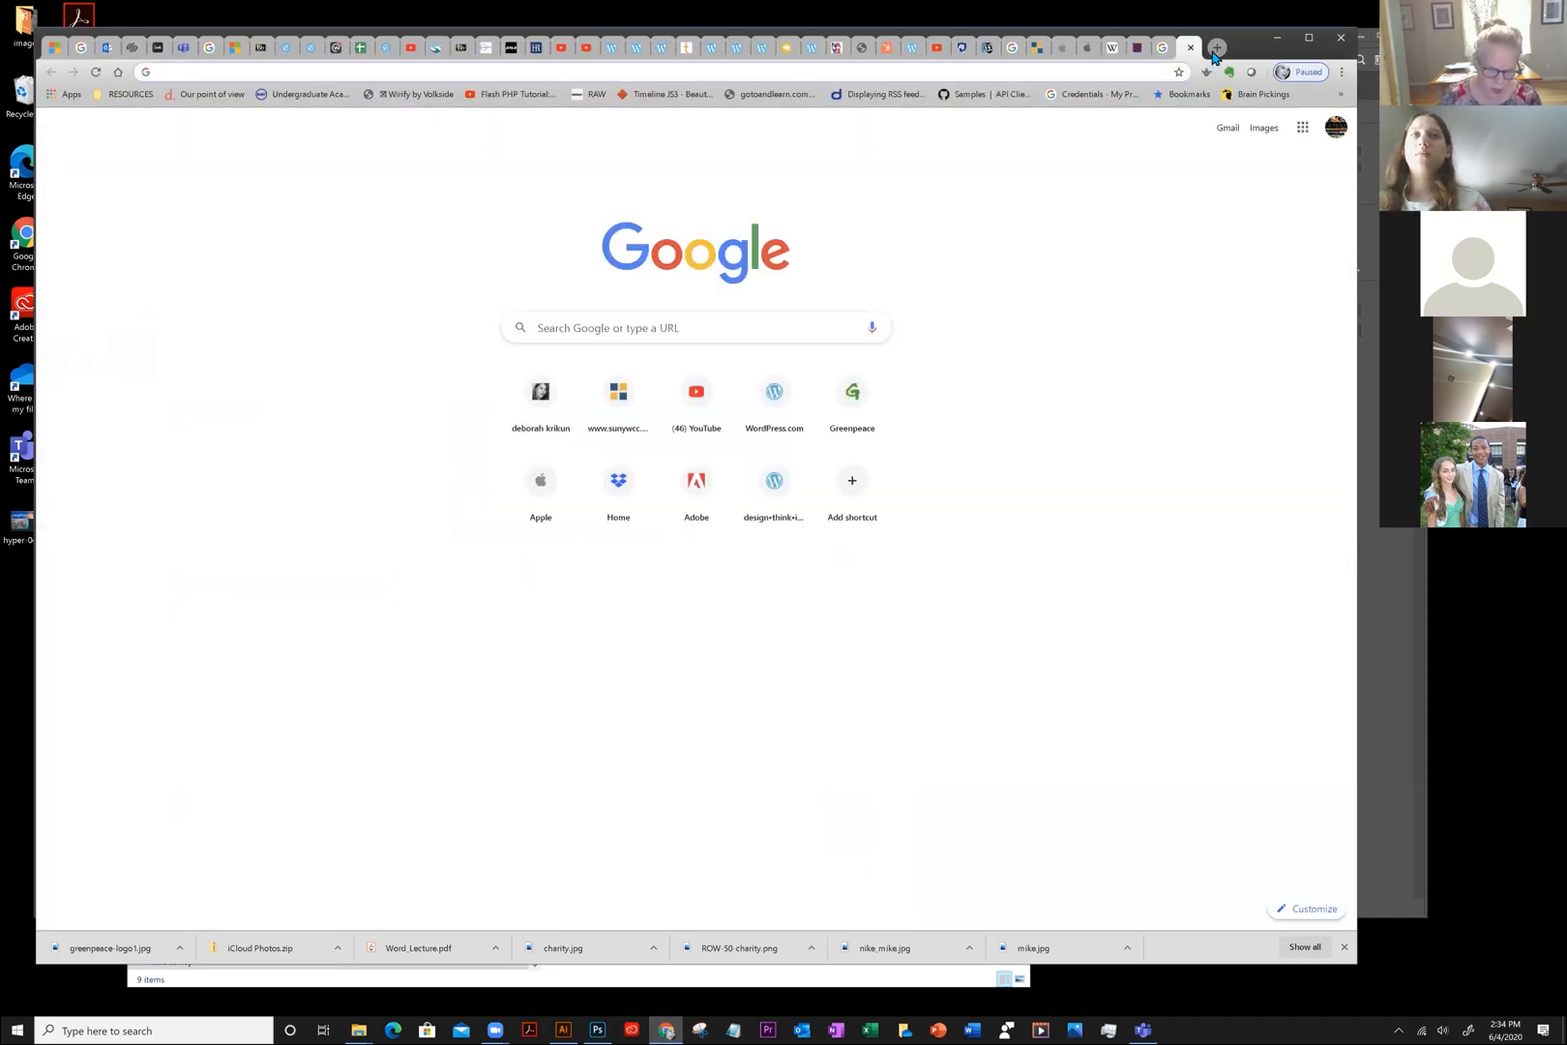
type("csszen")
key("Return")
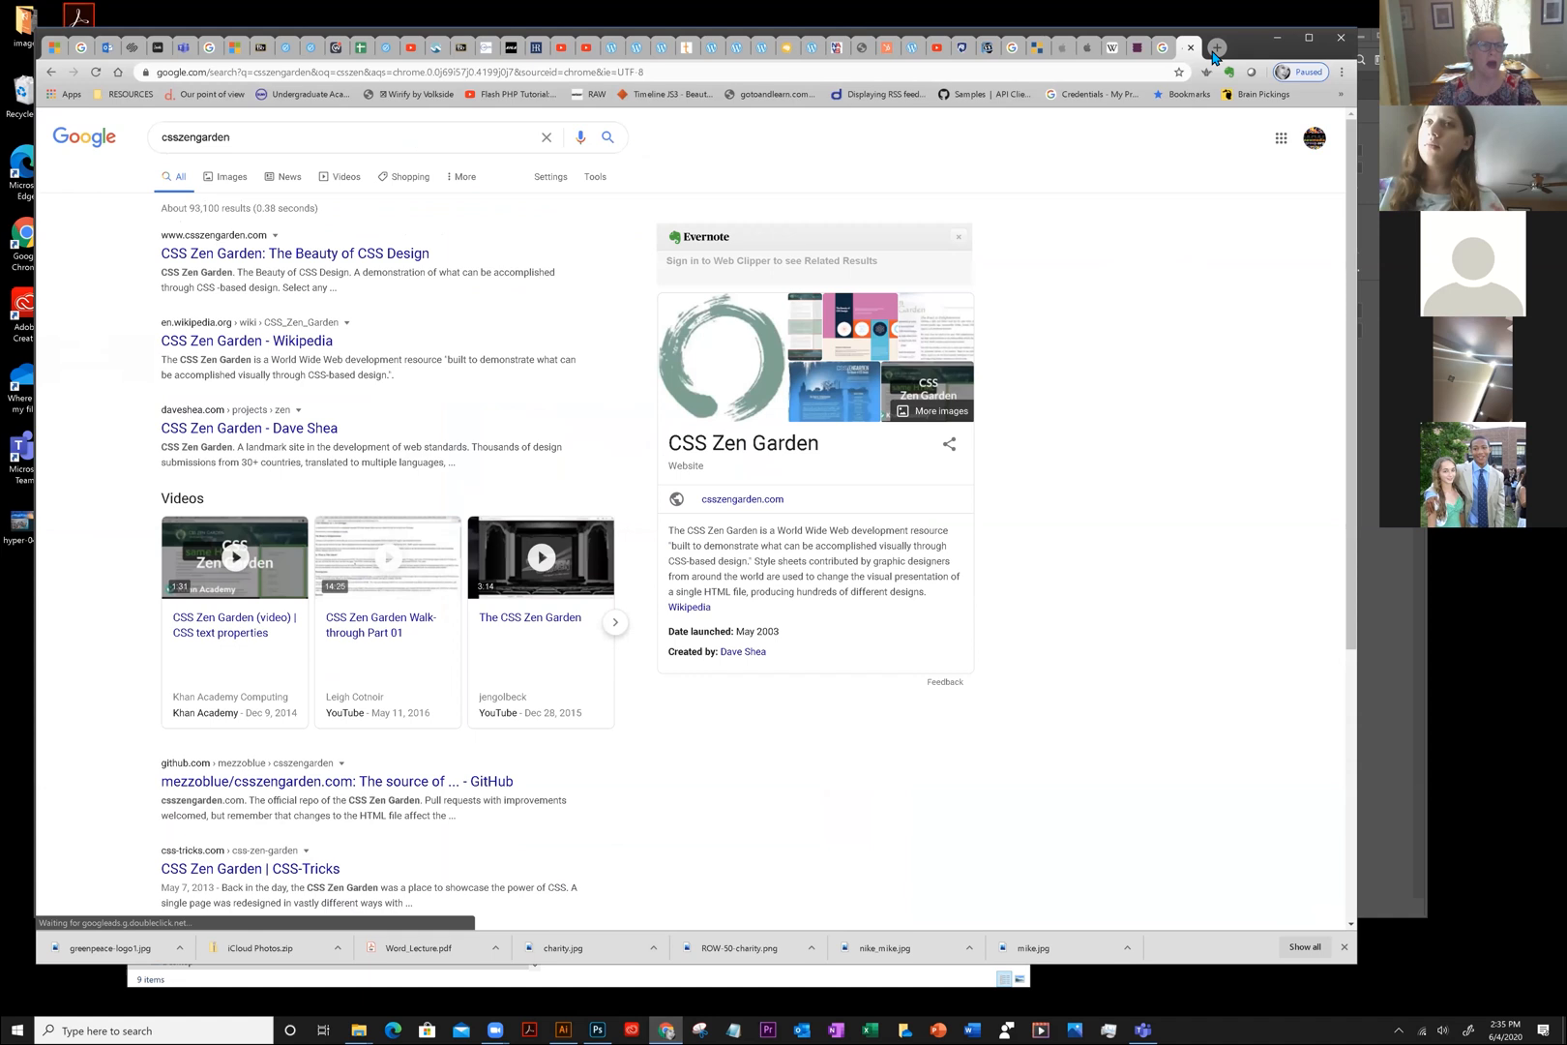
left_click(313, 257)
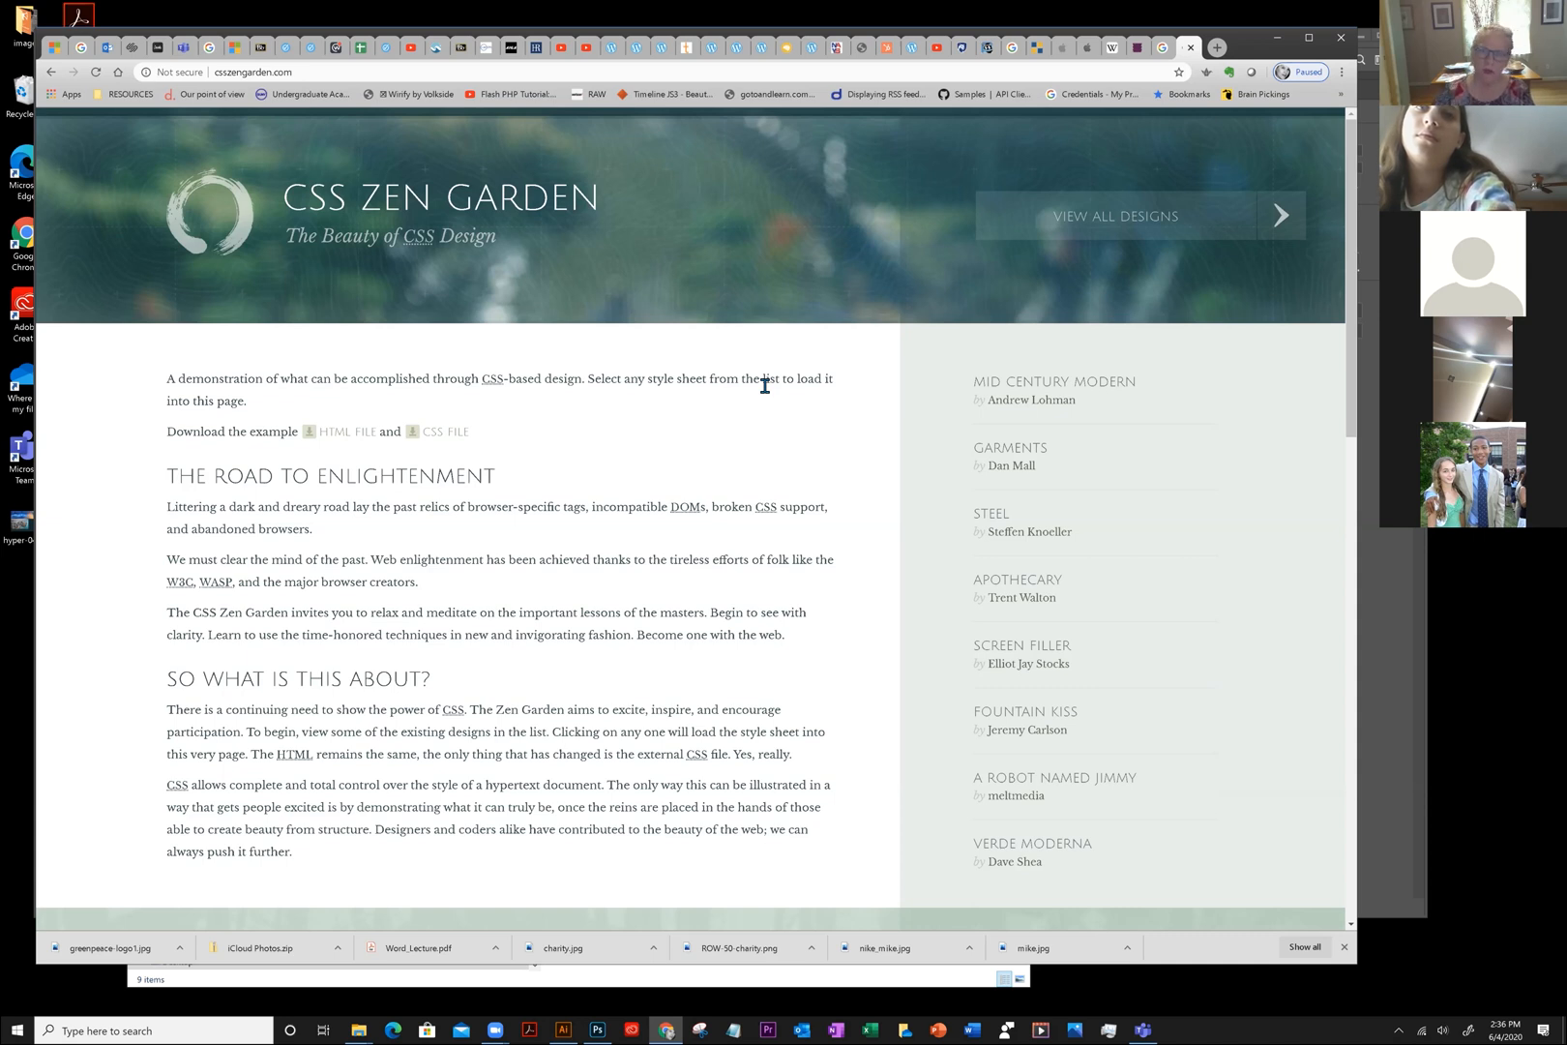
View the CSS file of the current CSS Zen Garden design and return to the main page
scroll(682, 443, "down", 7)
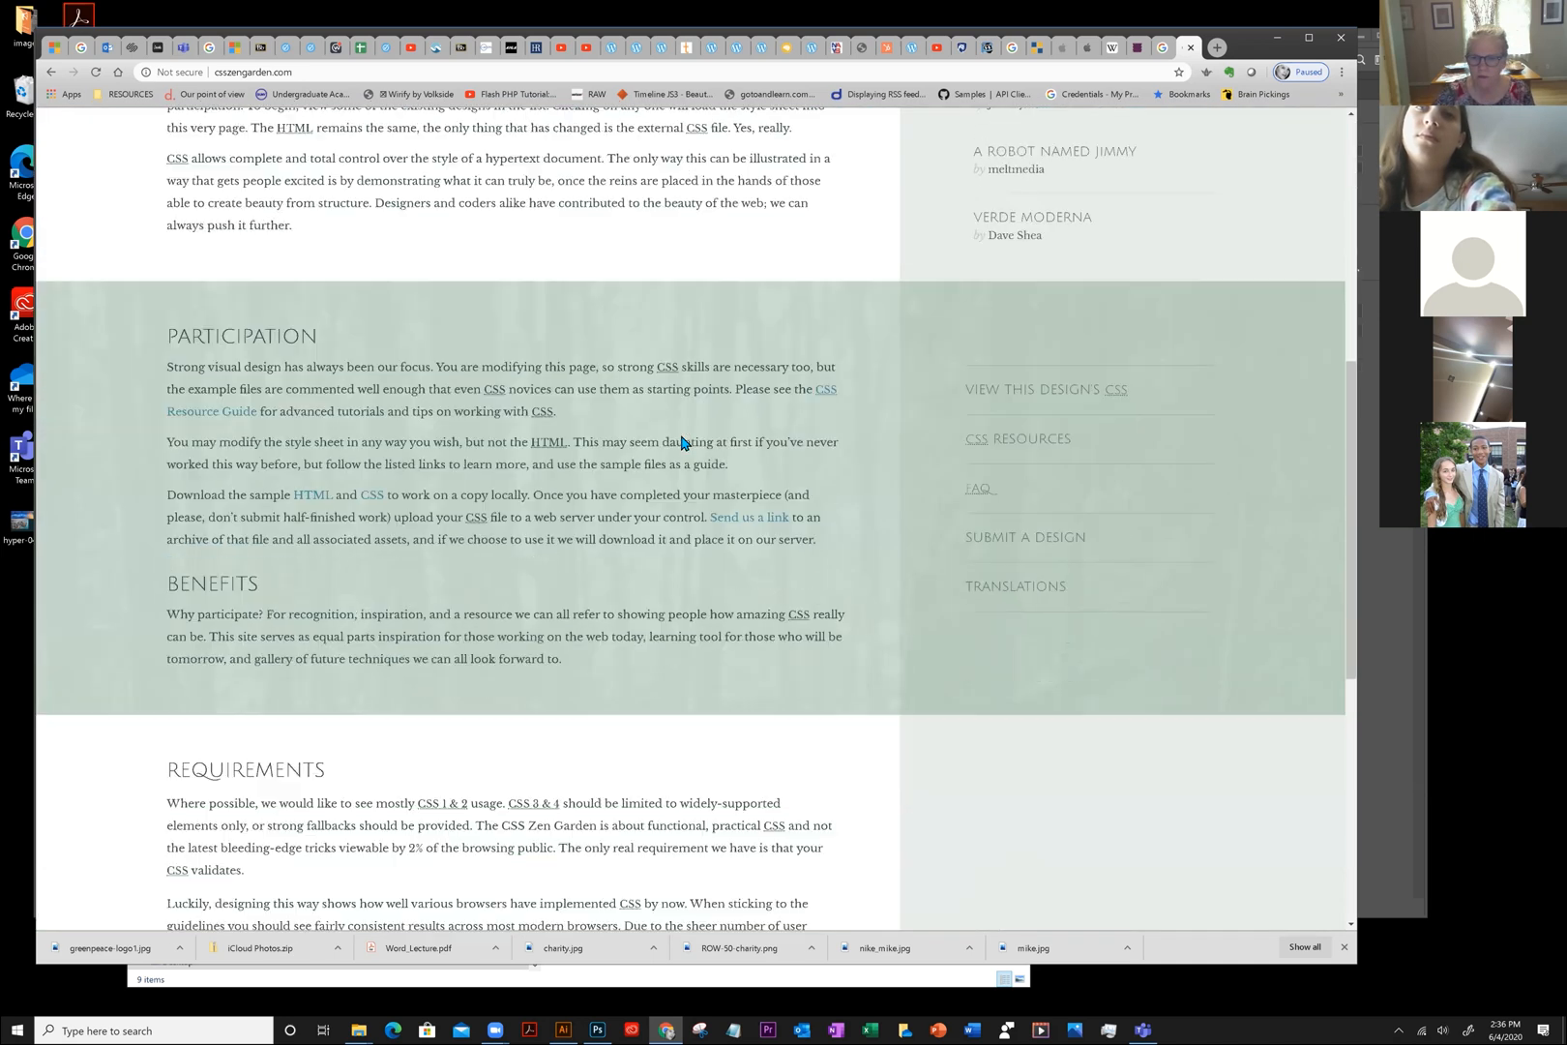
scroll(1085, 366, "up", 1)
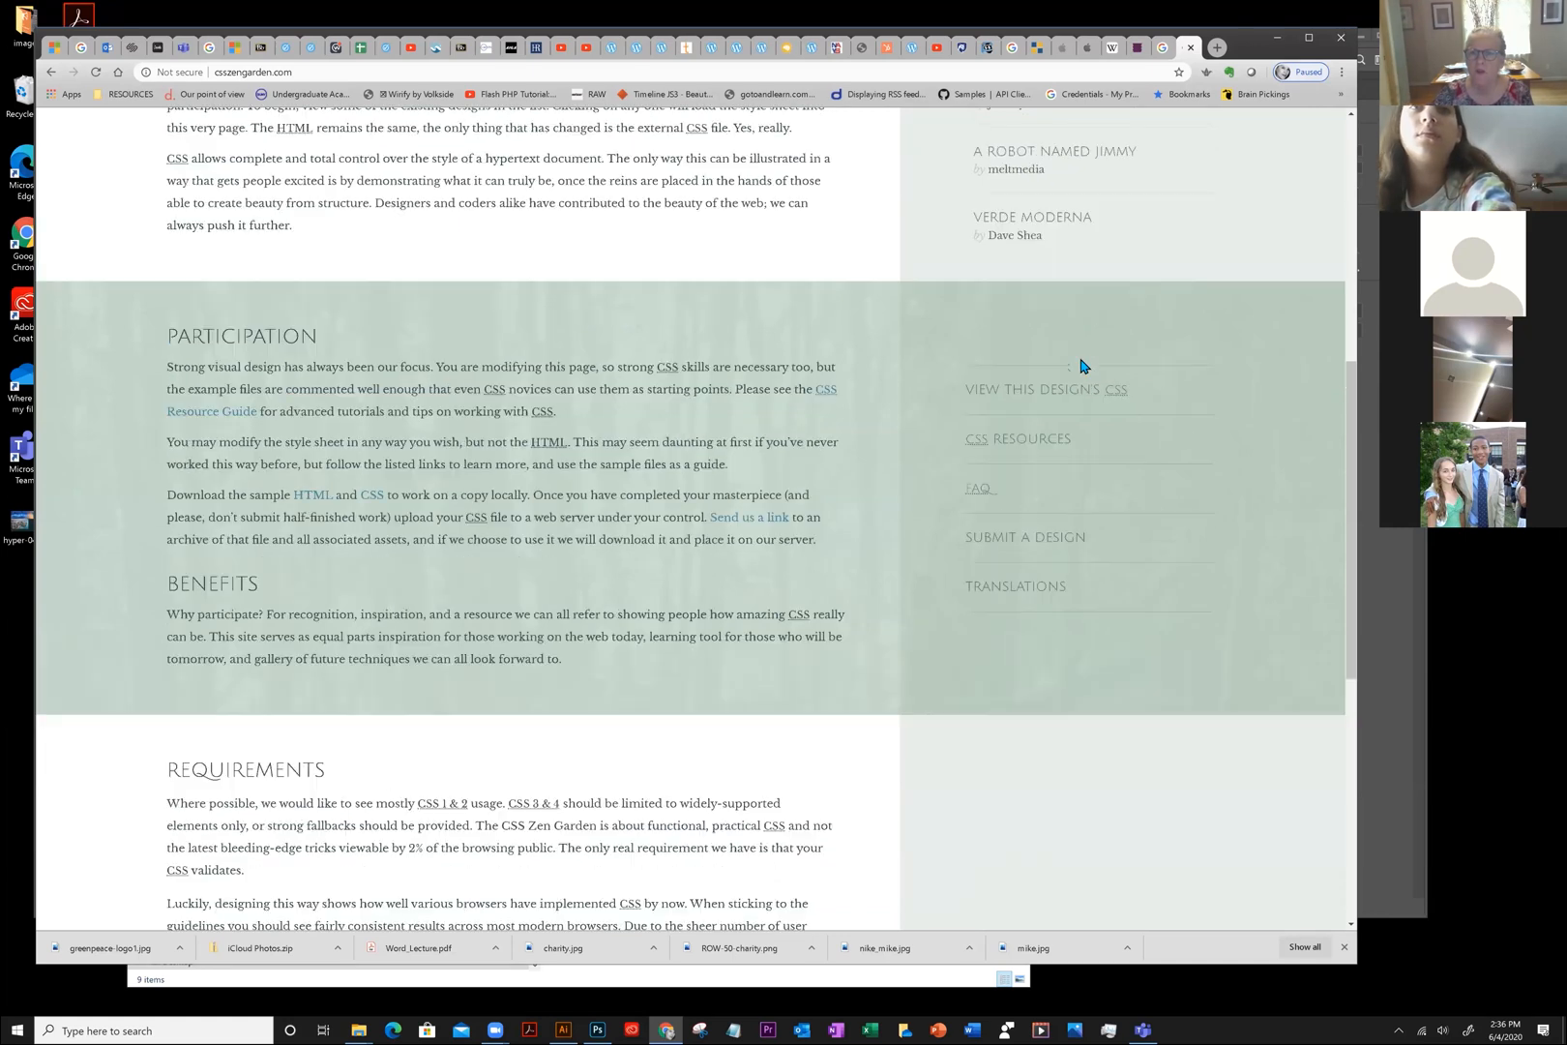
left_click(1028, 392)
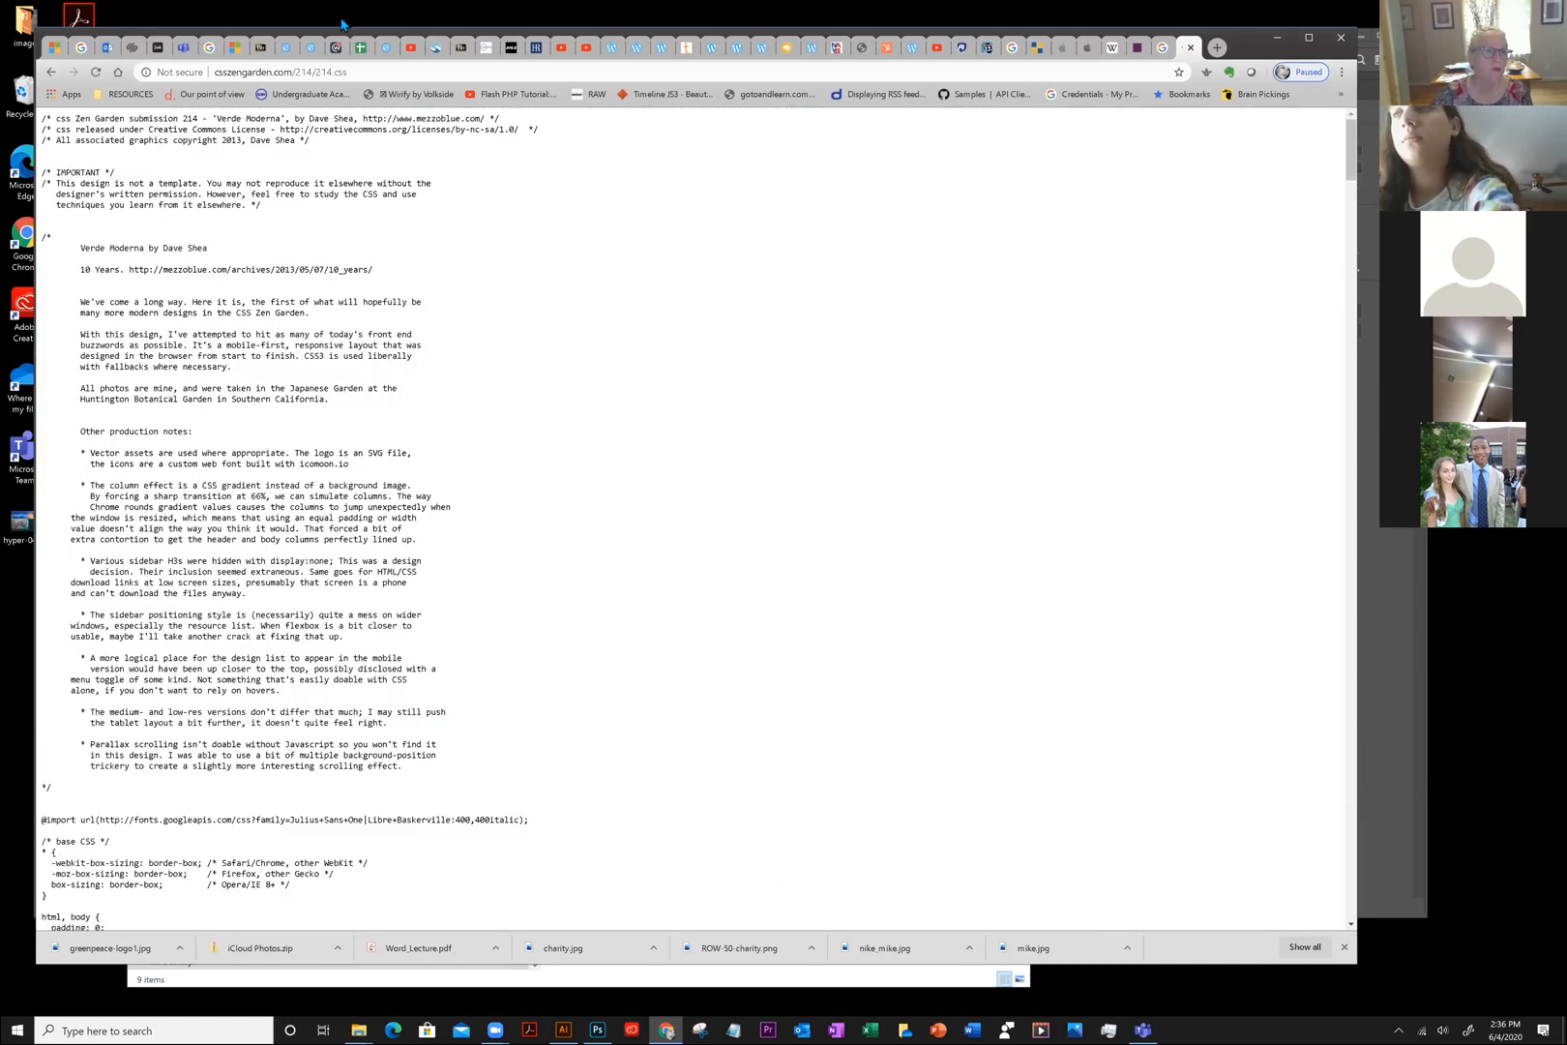
left_click(50, 74)
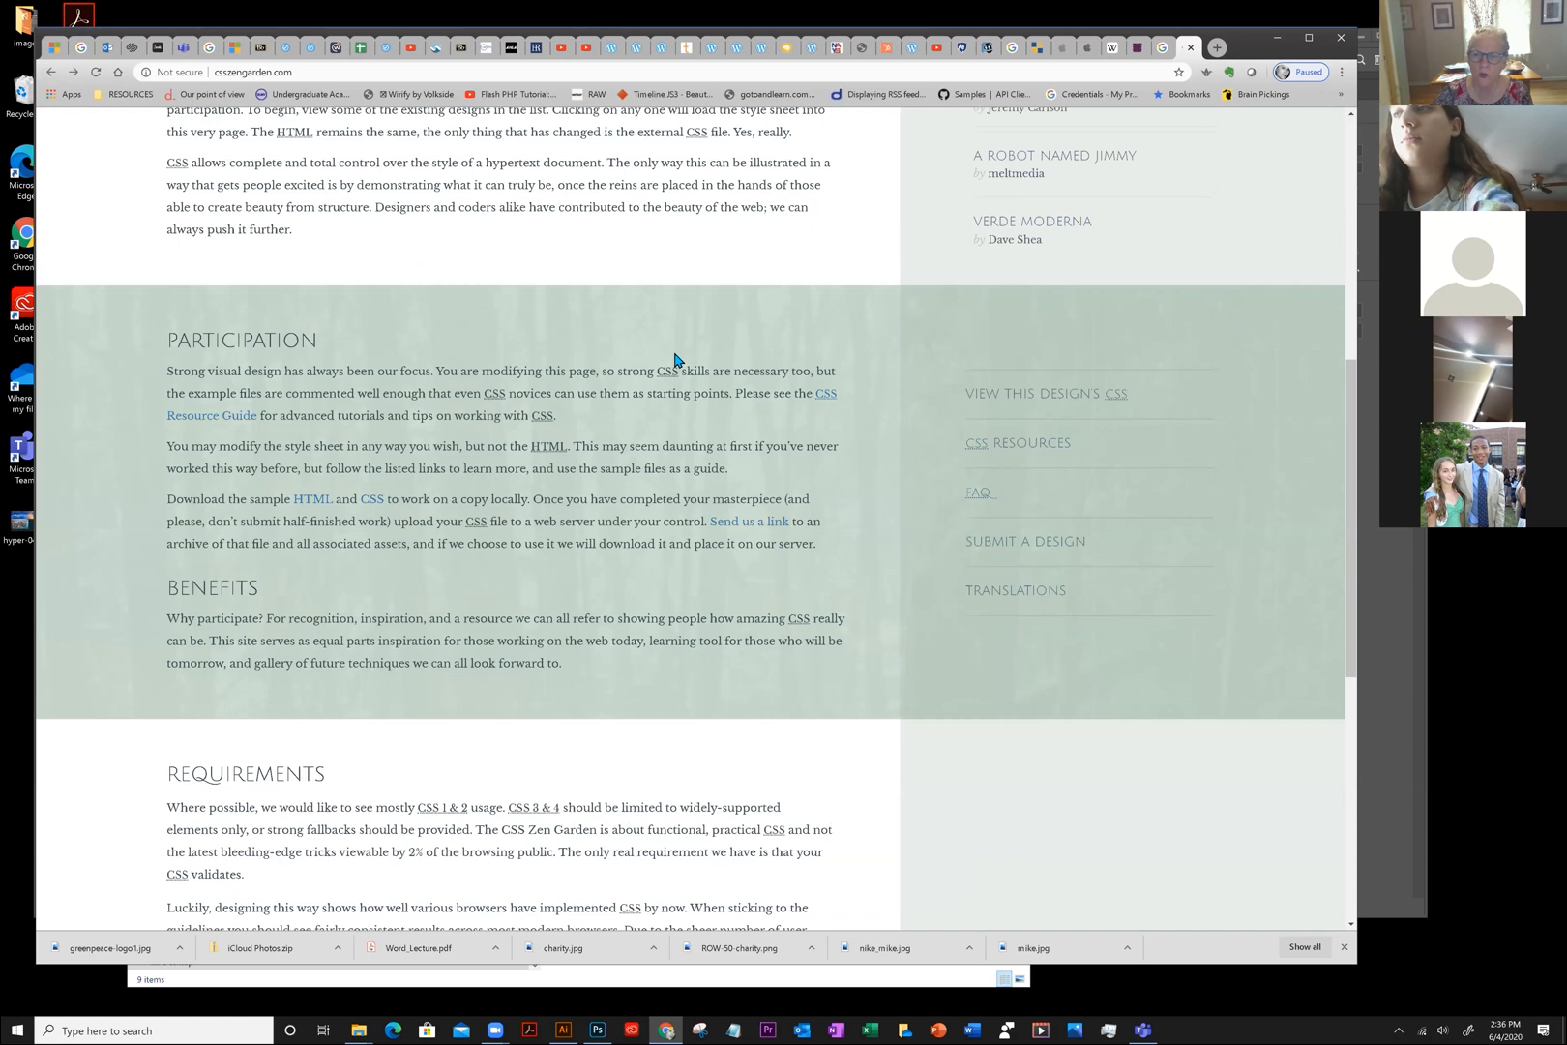
Examine the CSS Zen Garden page, view the Mid Century Modern design, and return to the main page
scroll(678, 360, "up", 4)
scroll(779, 364, "down", 6)
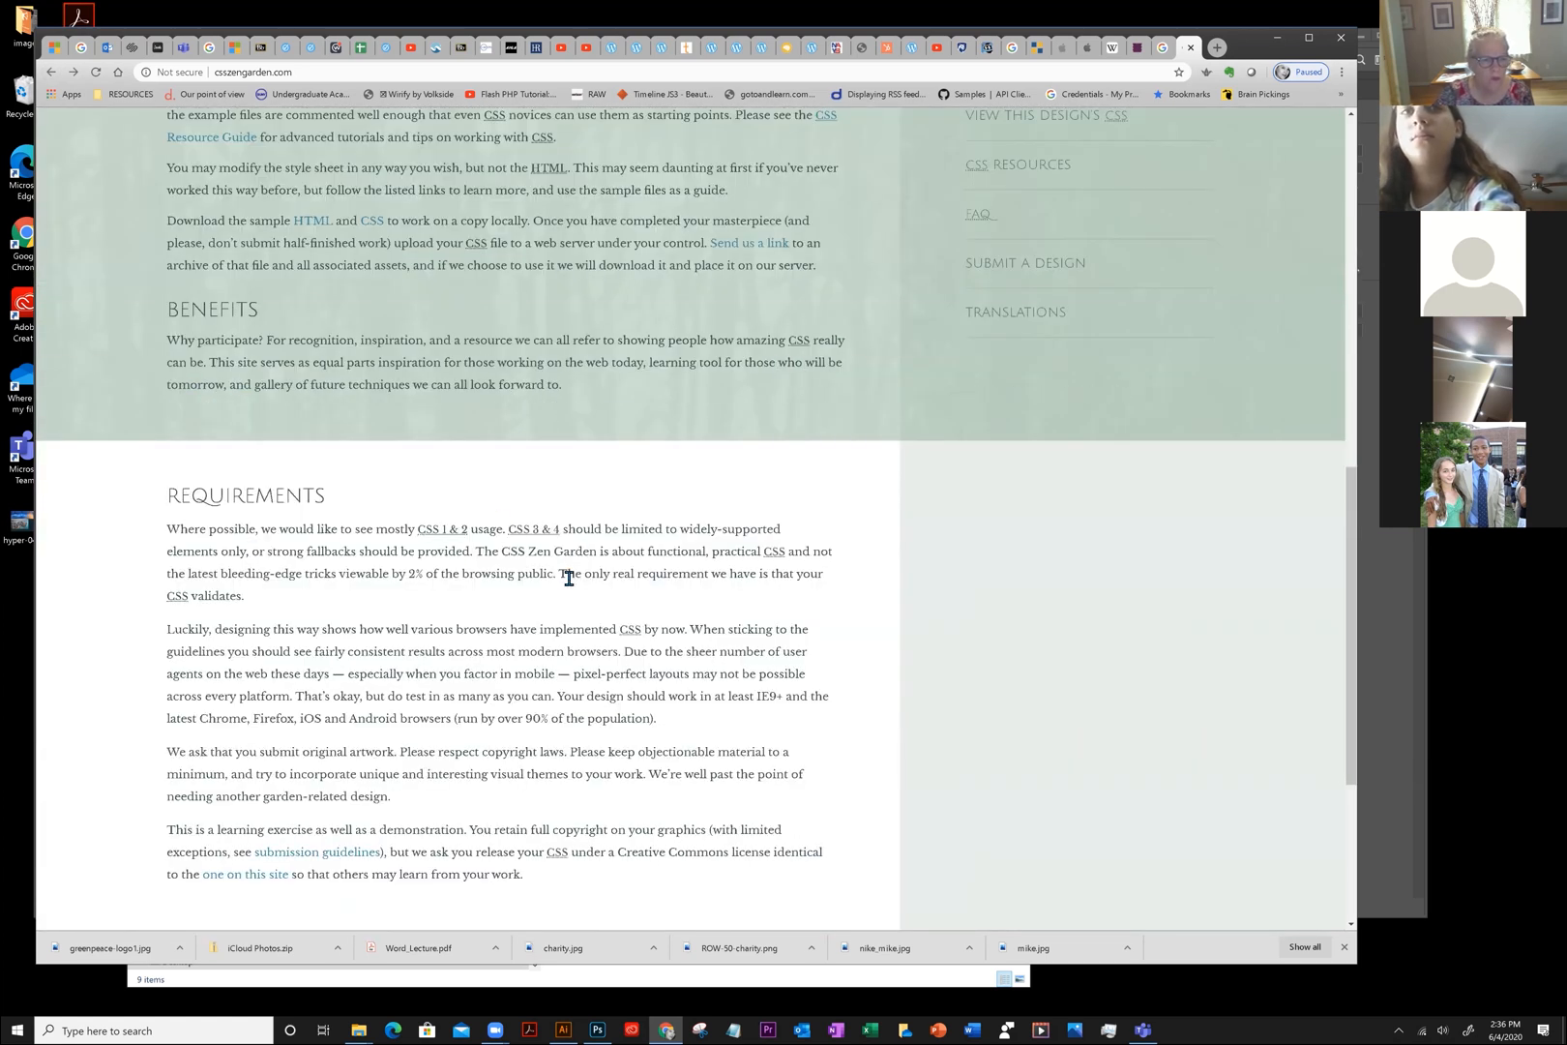
scroll(571, 586, "down", 3)
scroll(571, 592, "up", 6)
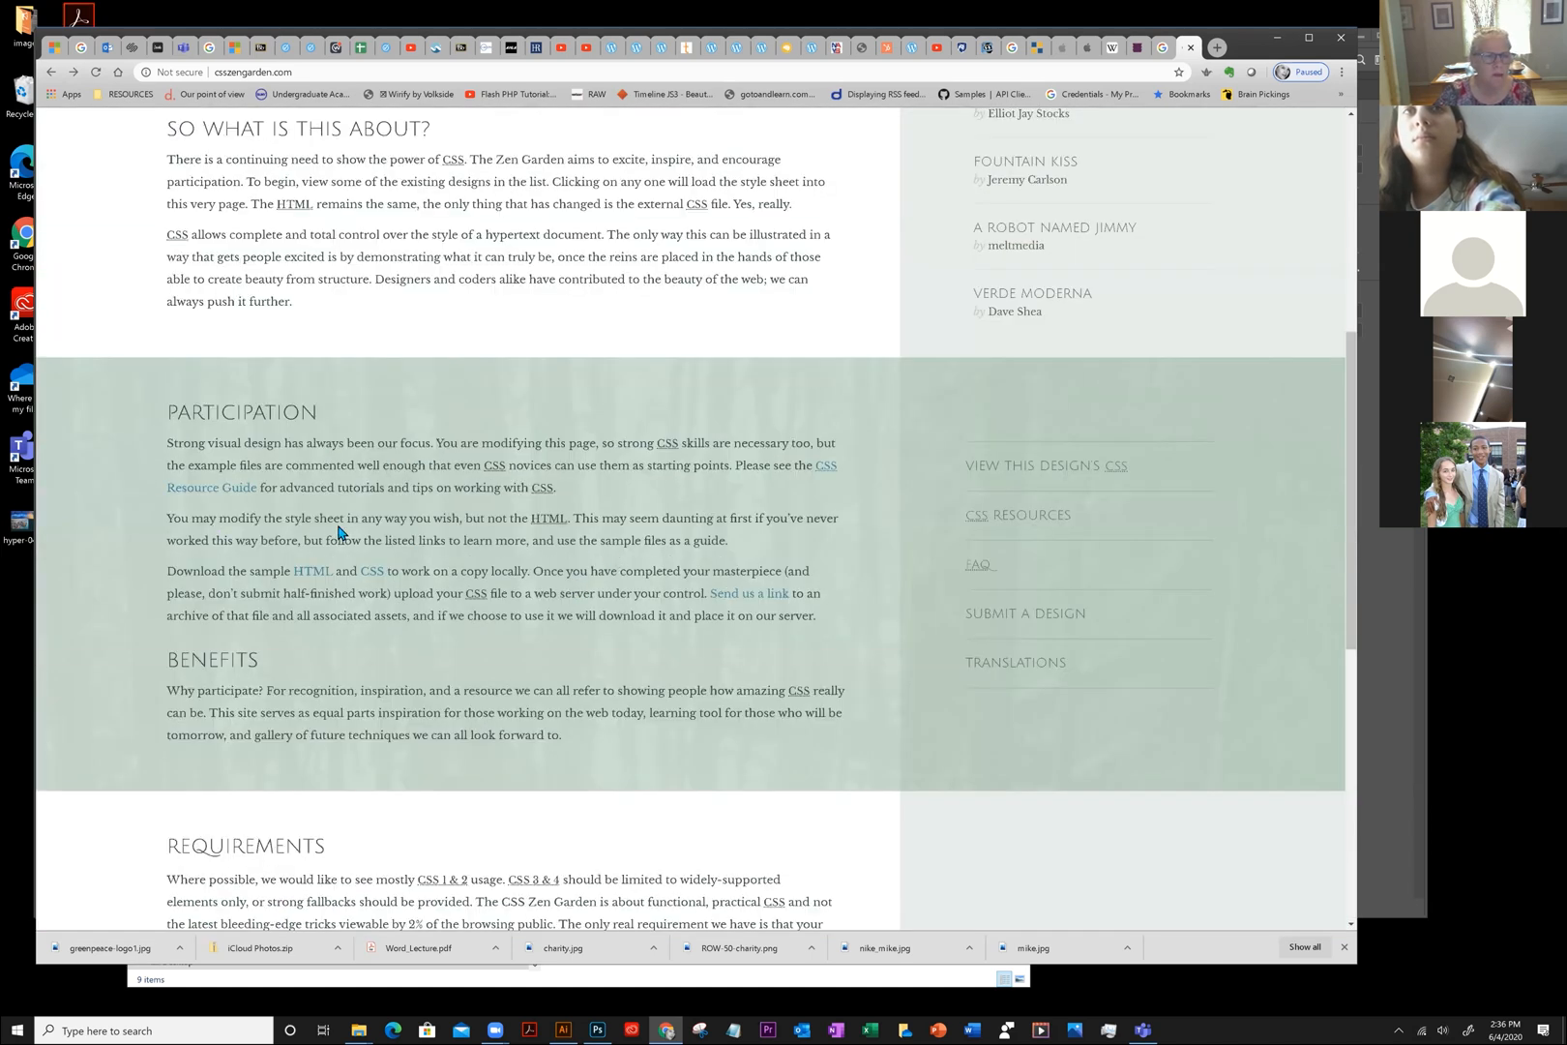
scroll(533, 523, "up", 2)
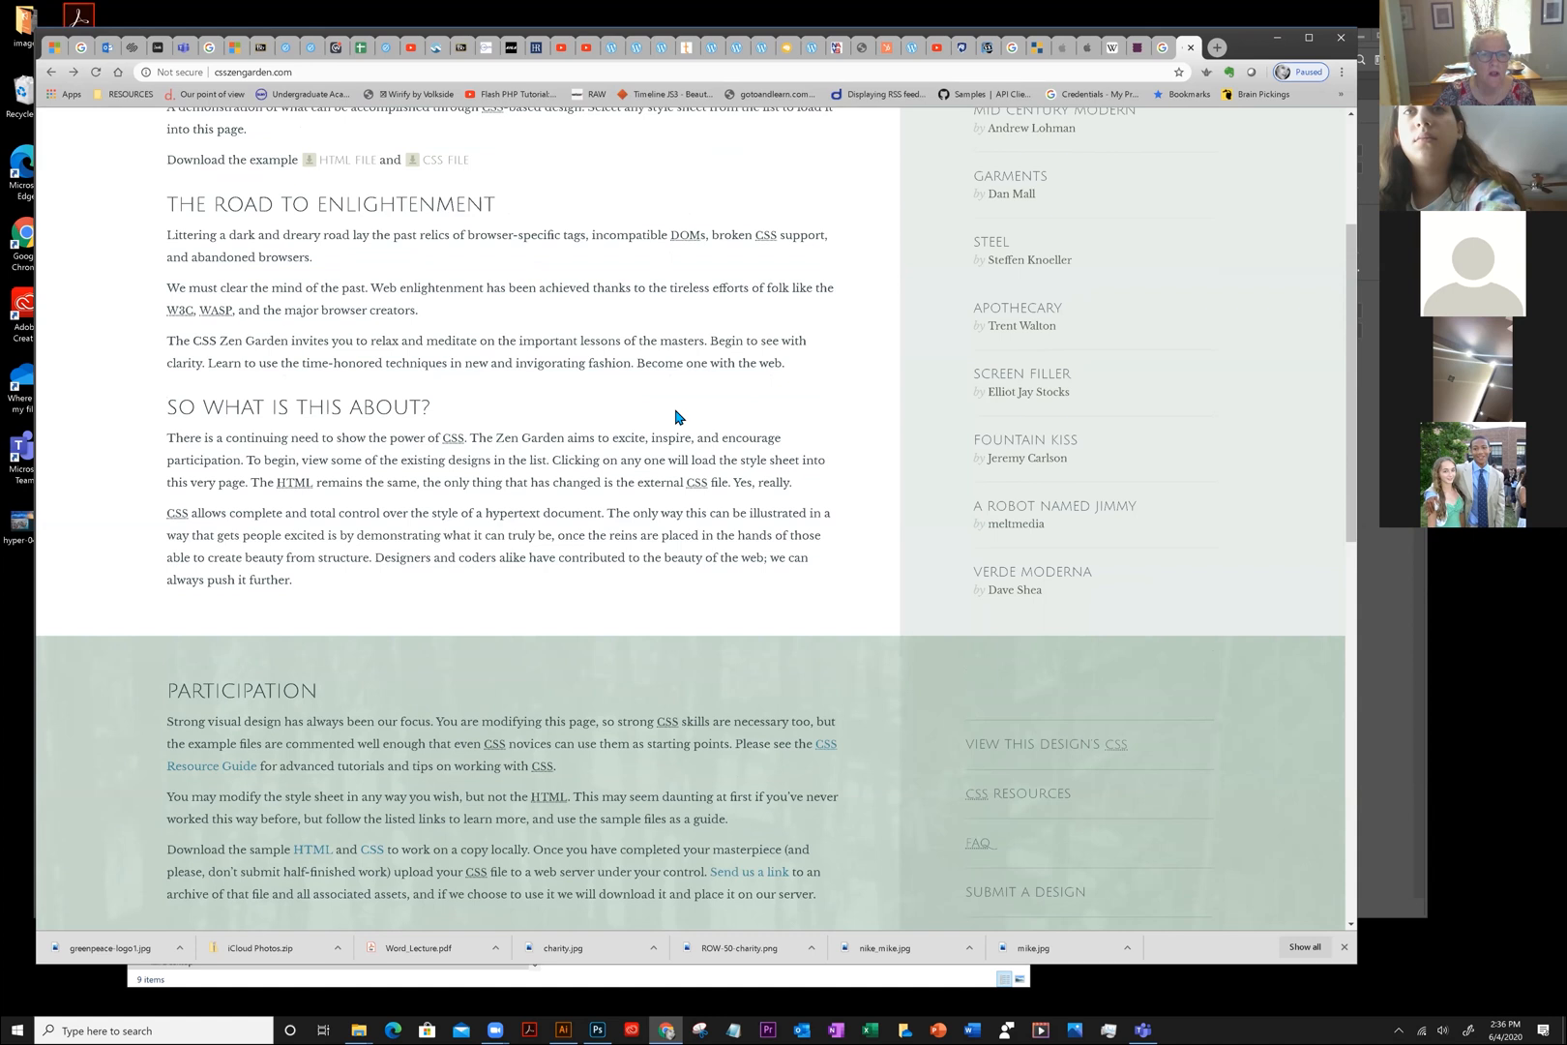
scroll(676, 414, "up", 2)
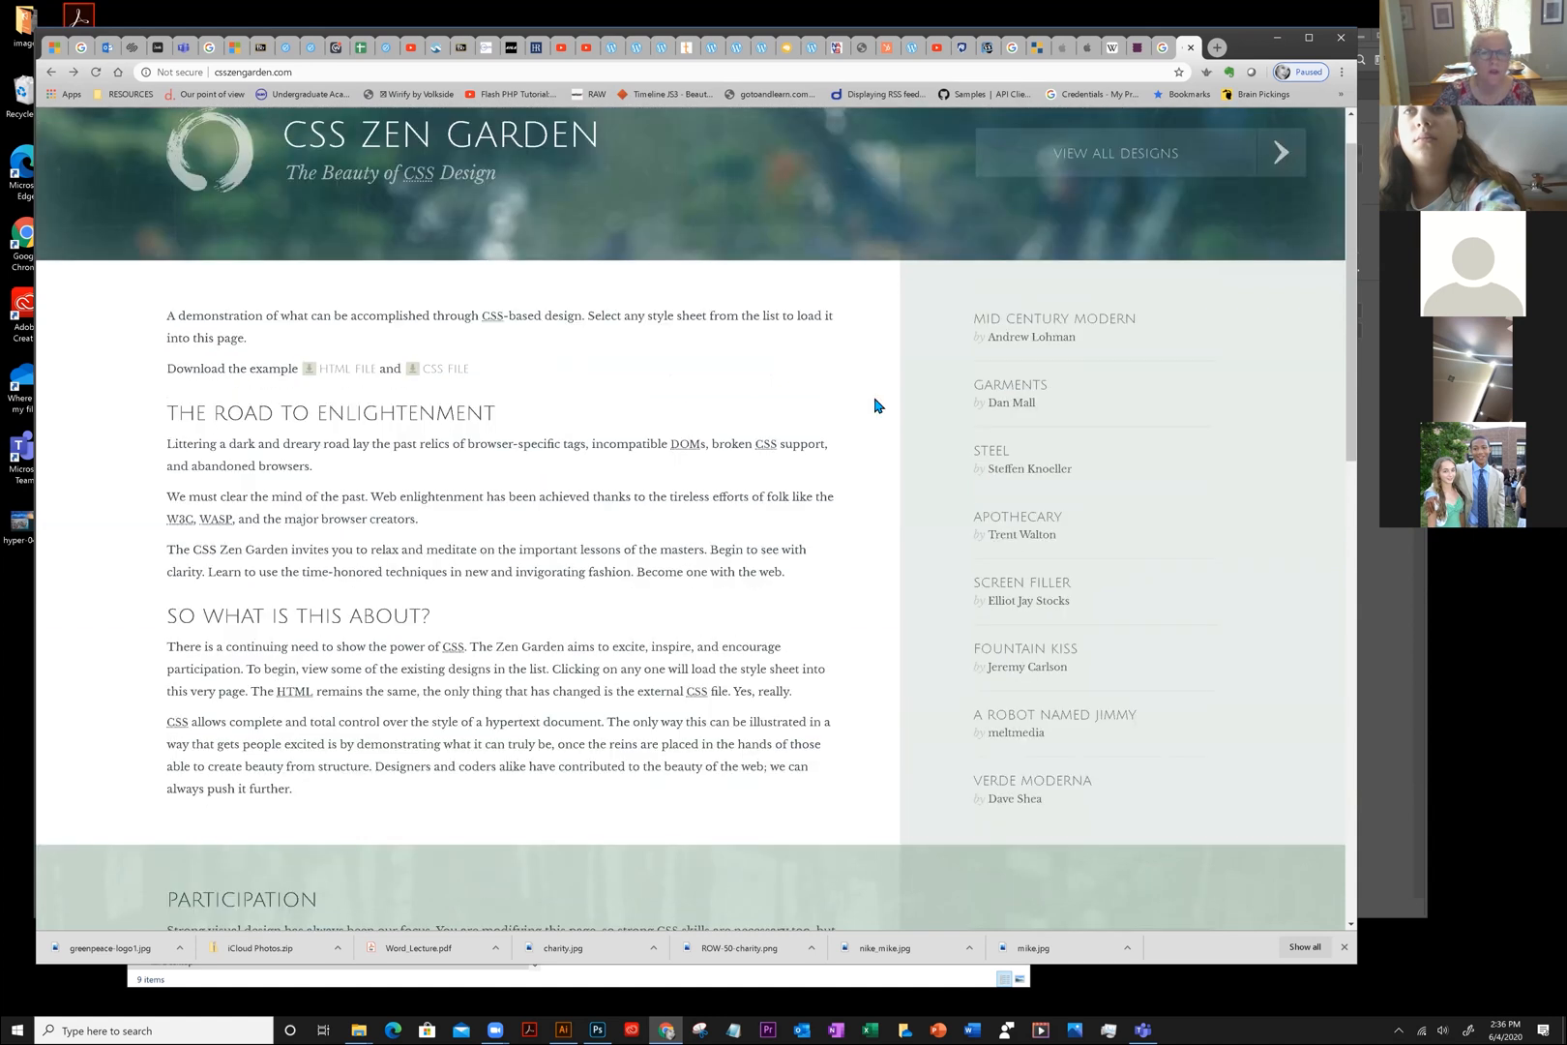
left_click(1047, 326)
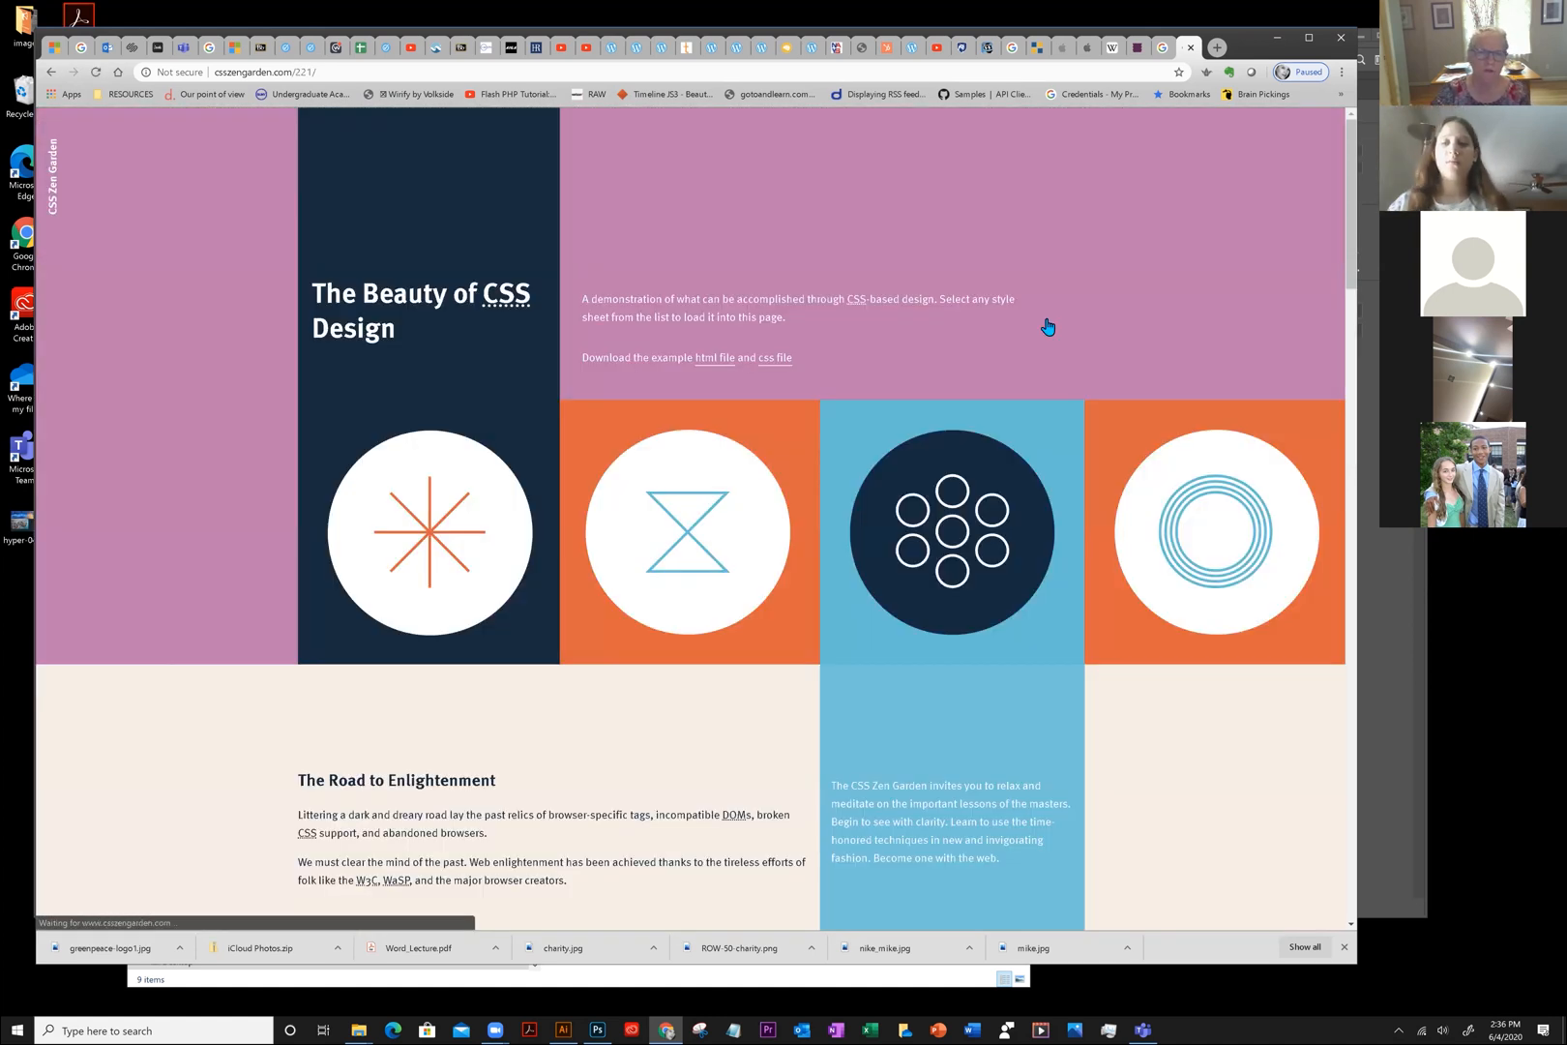
right_click(53, 75)
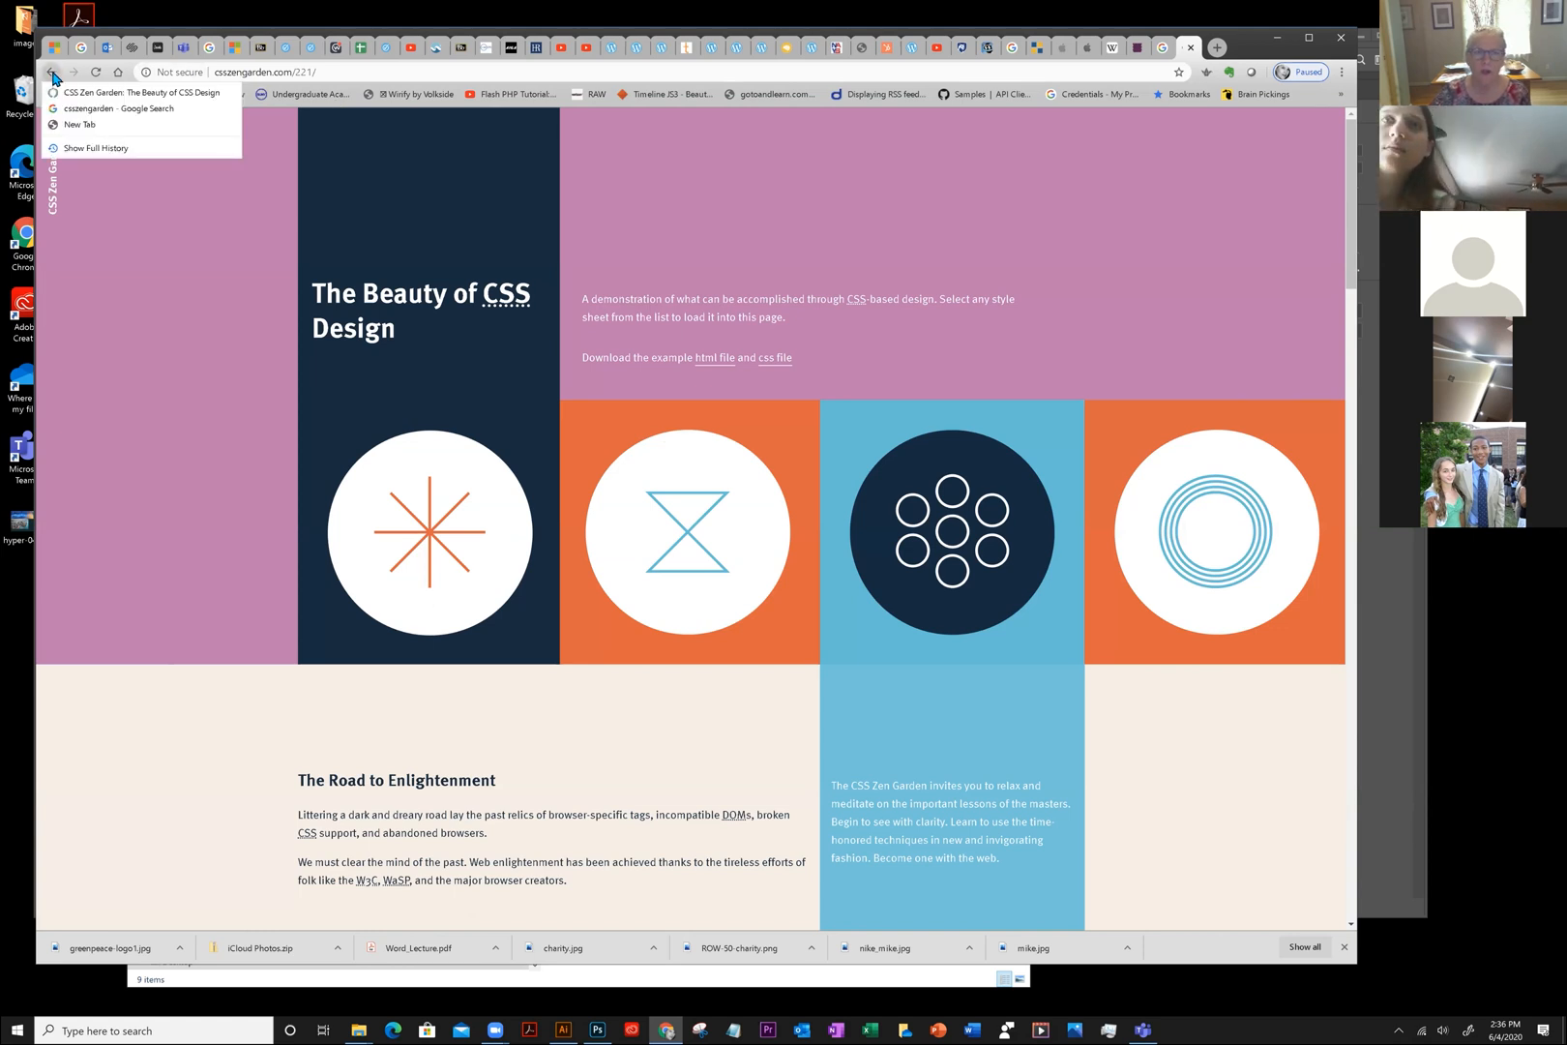
left_click(58, 92)
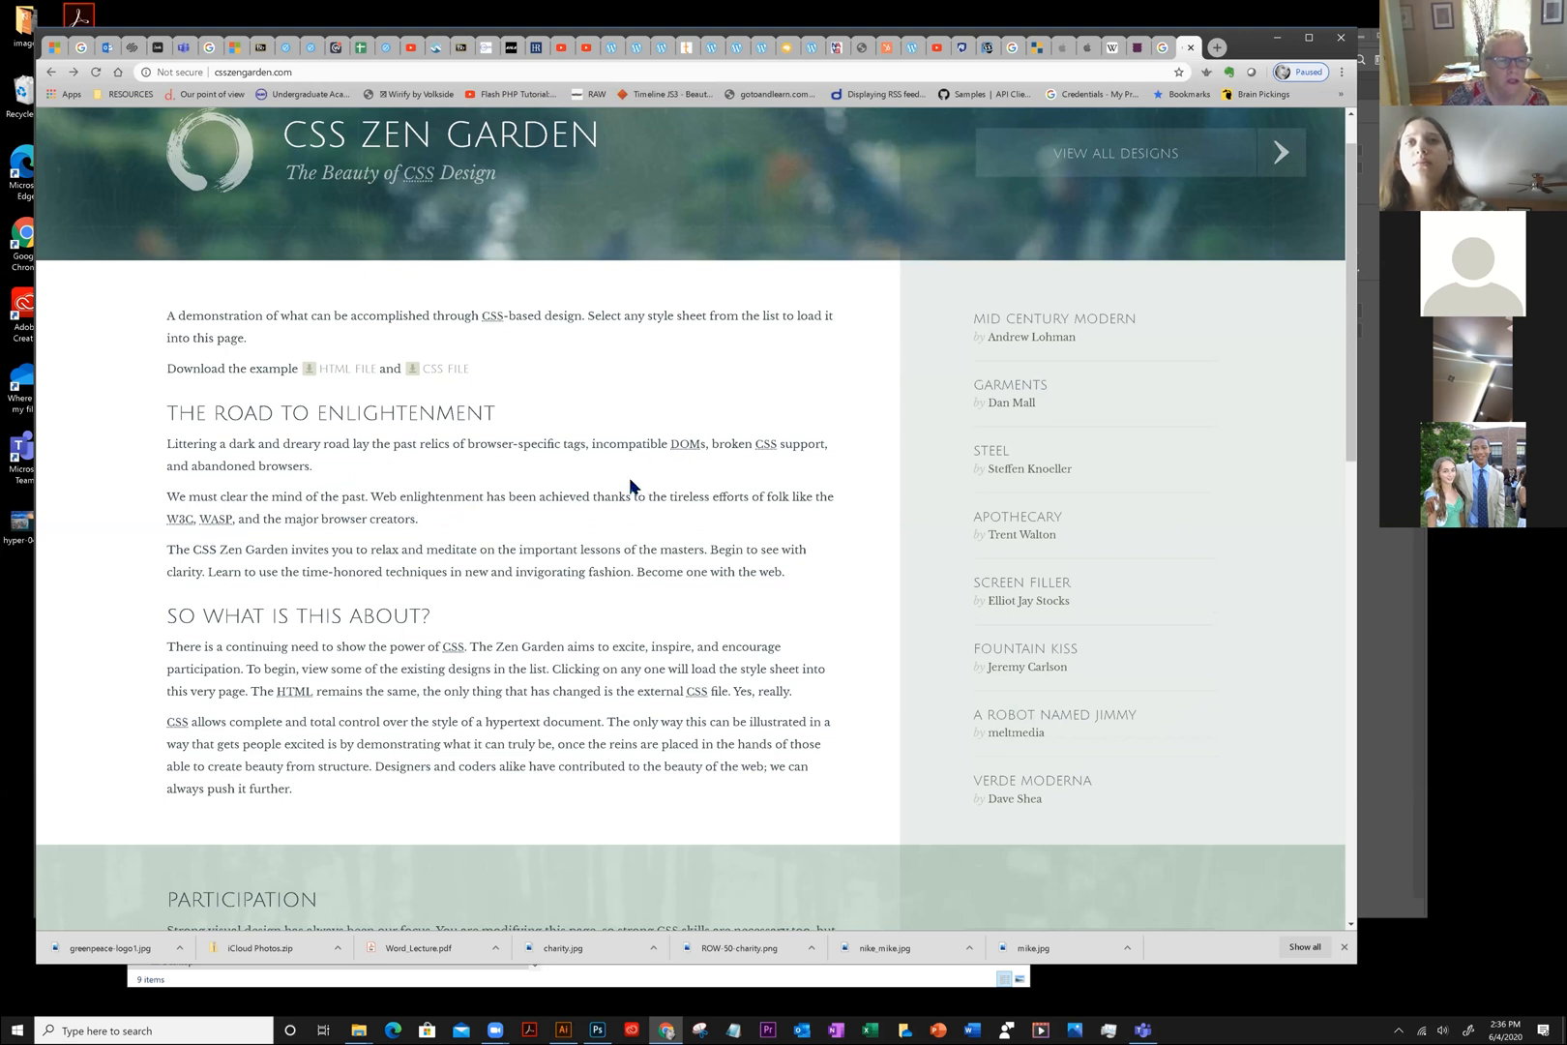
scroll(647, 517, "down", 1)
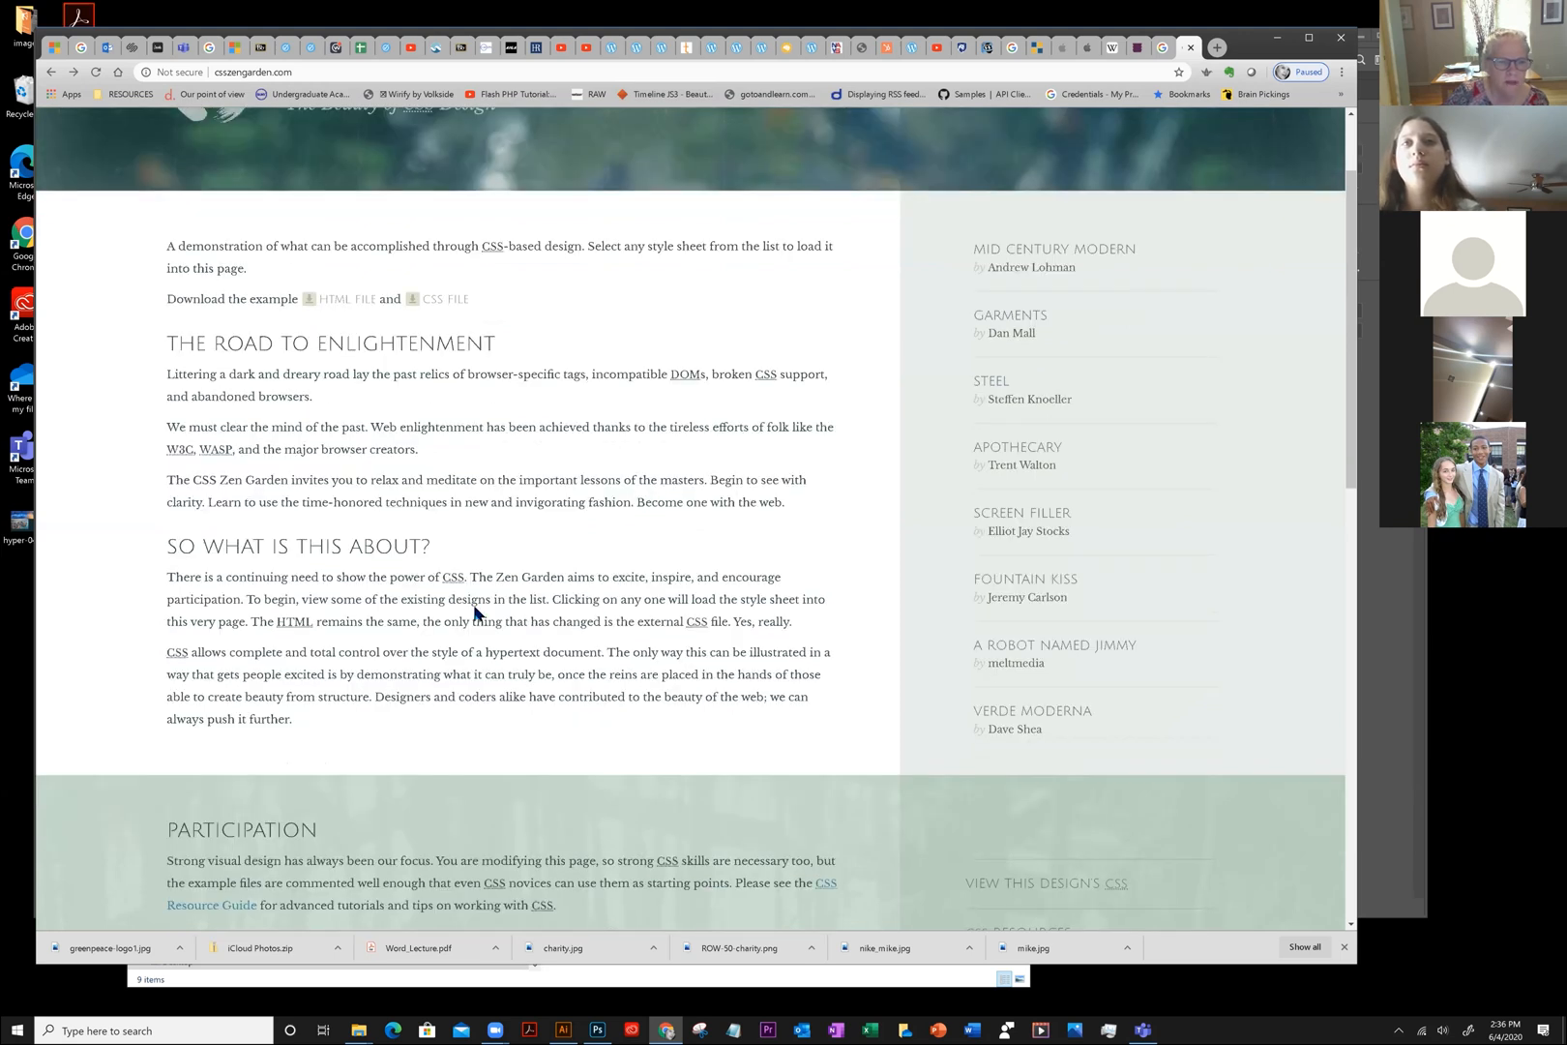
Examine the CSS Zen Garden main page, including its Participation, Benefits and Requirements sections and the list of designs
scroll(666, 608, "down", 1)
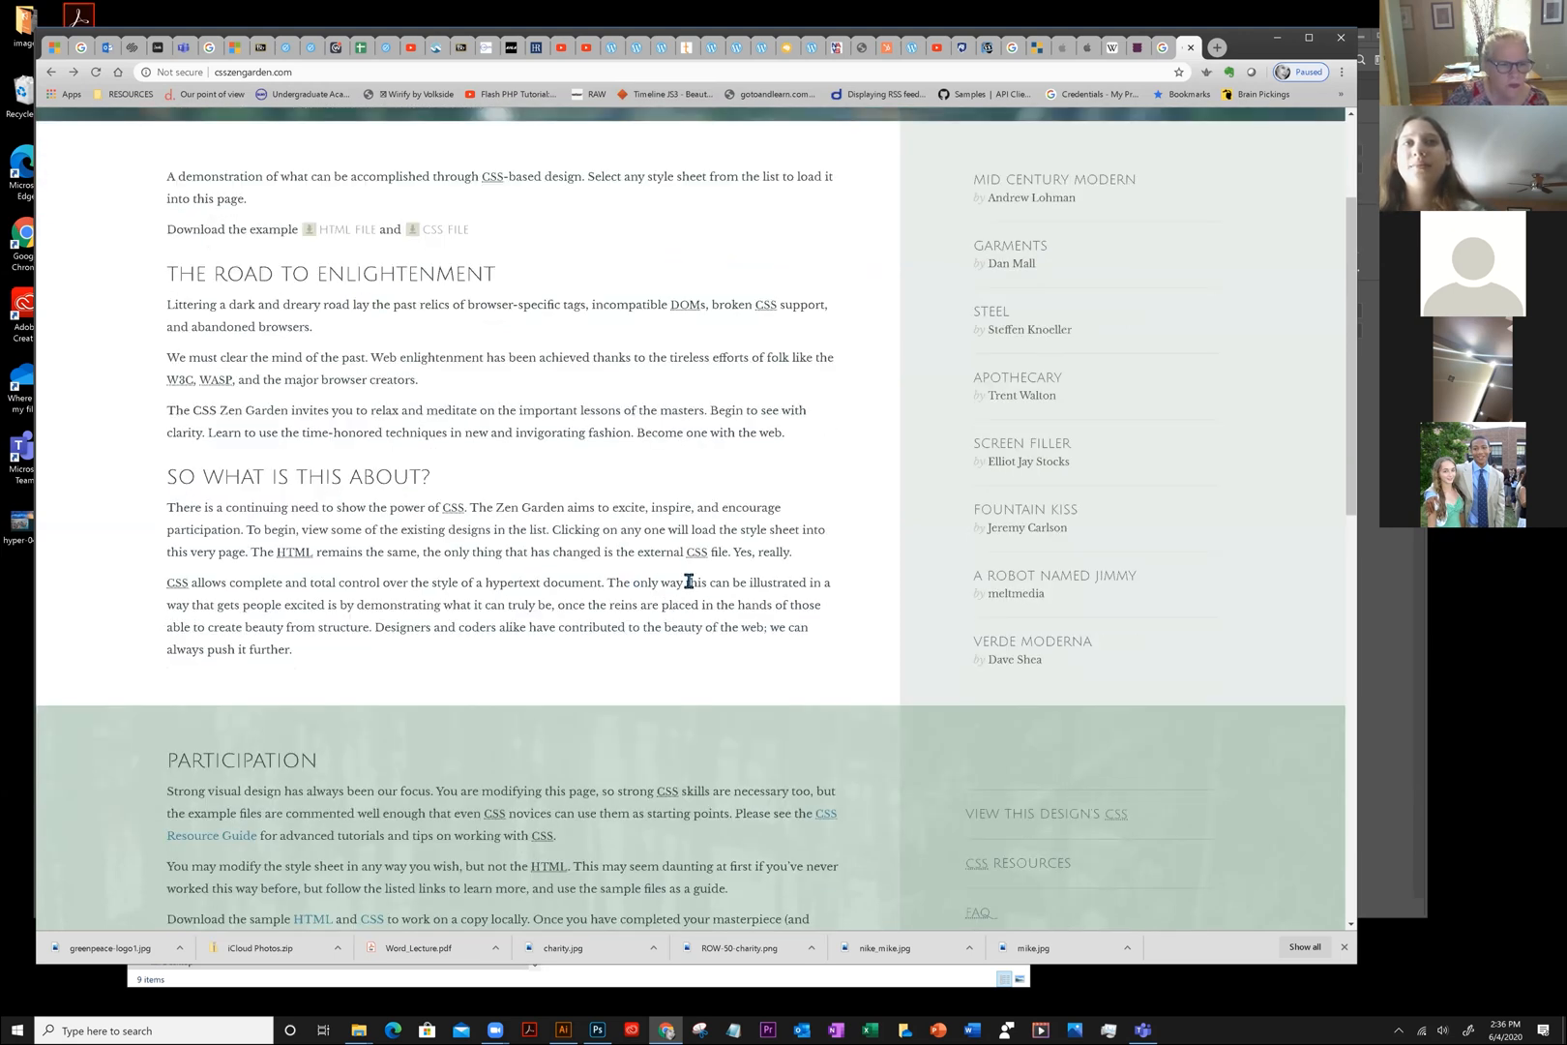
scroll(1044, 653, "down", 3)
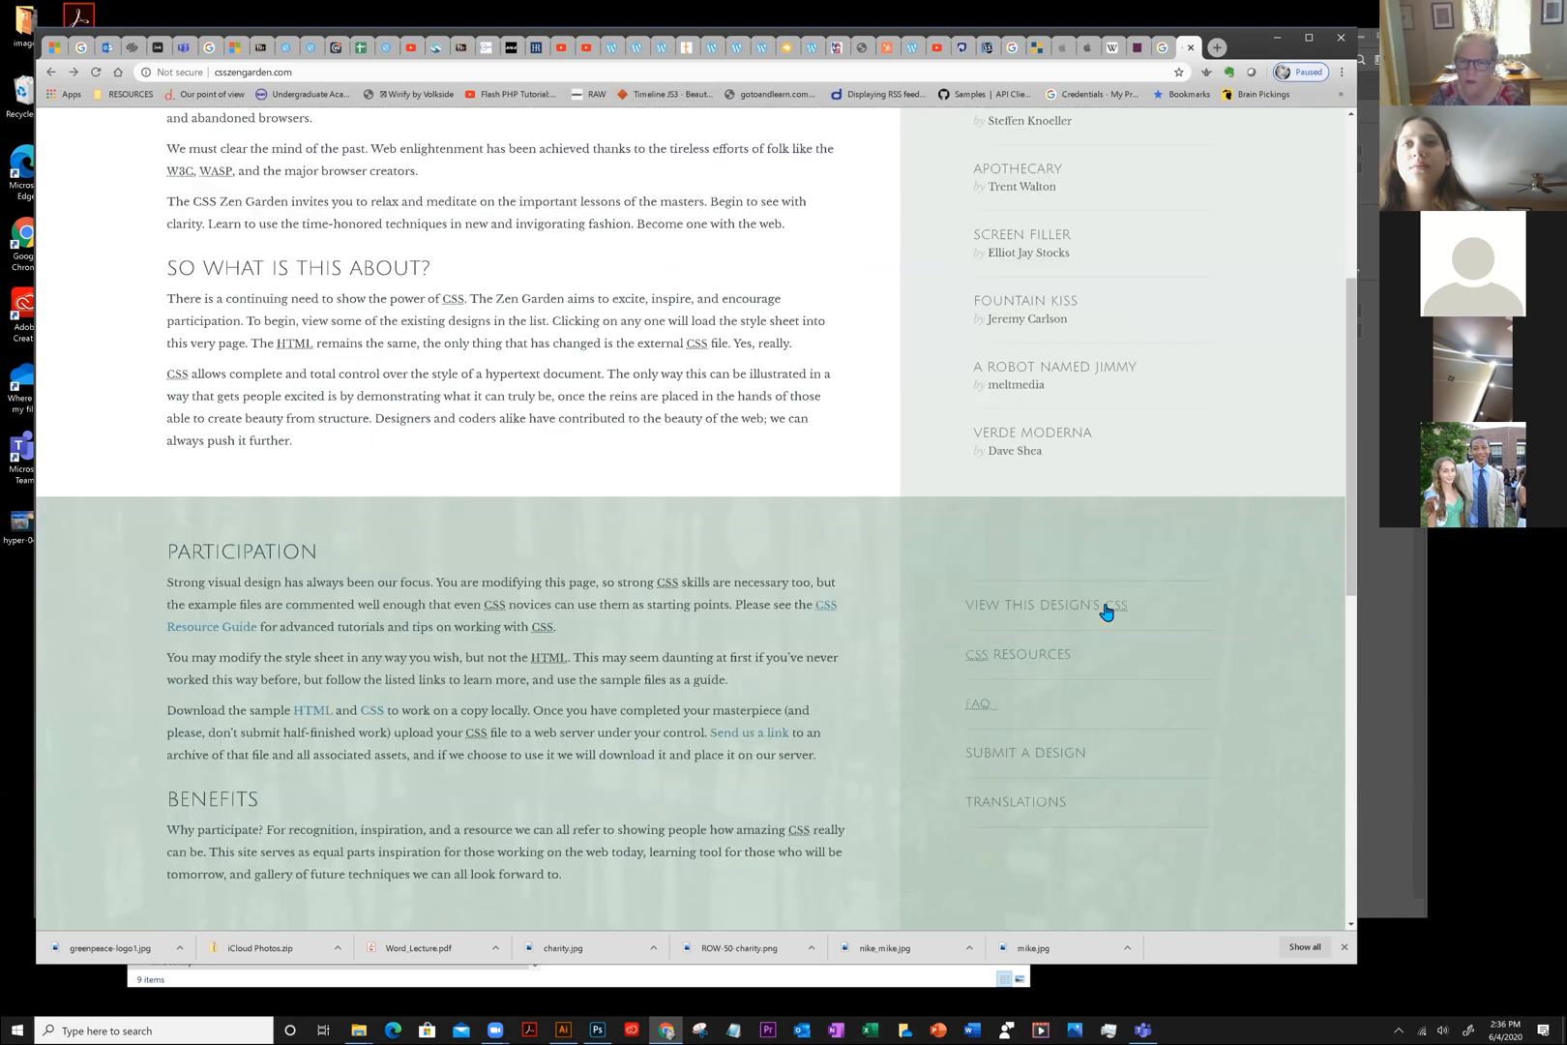
scroll(1087, 677, "down", 7)
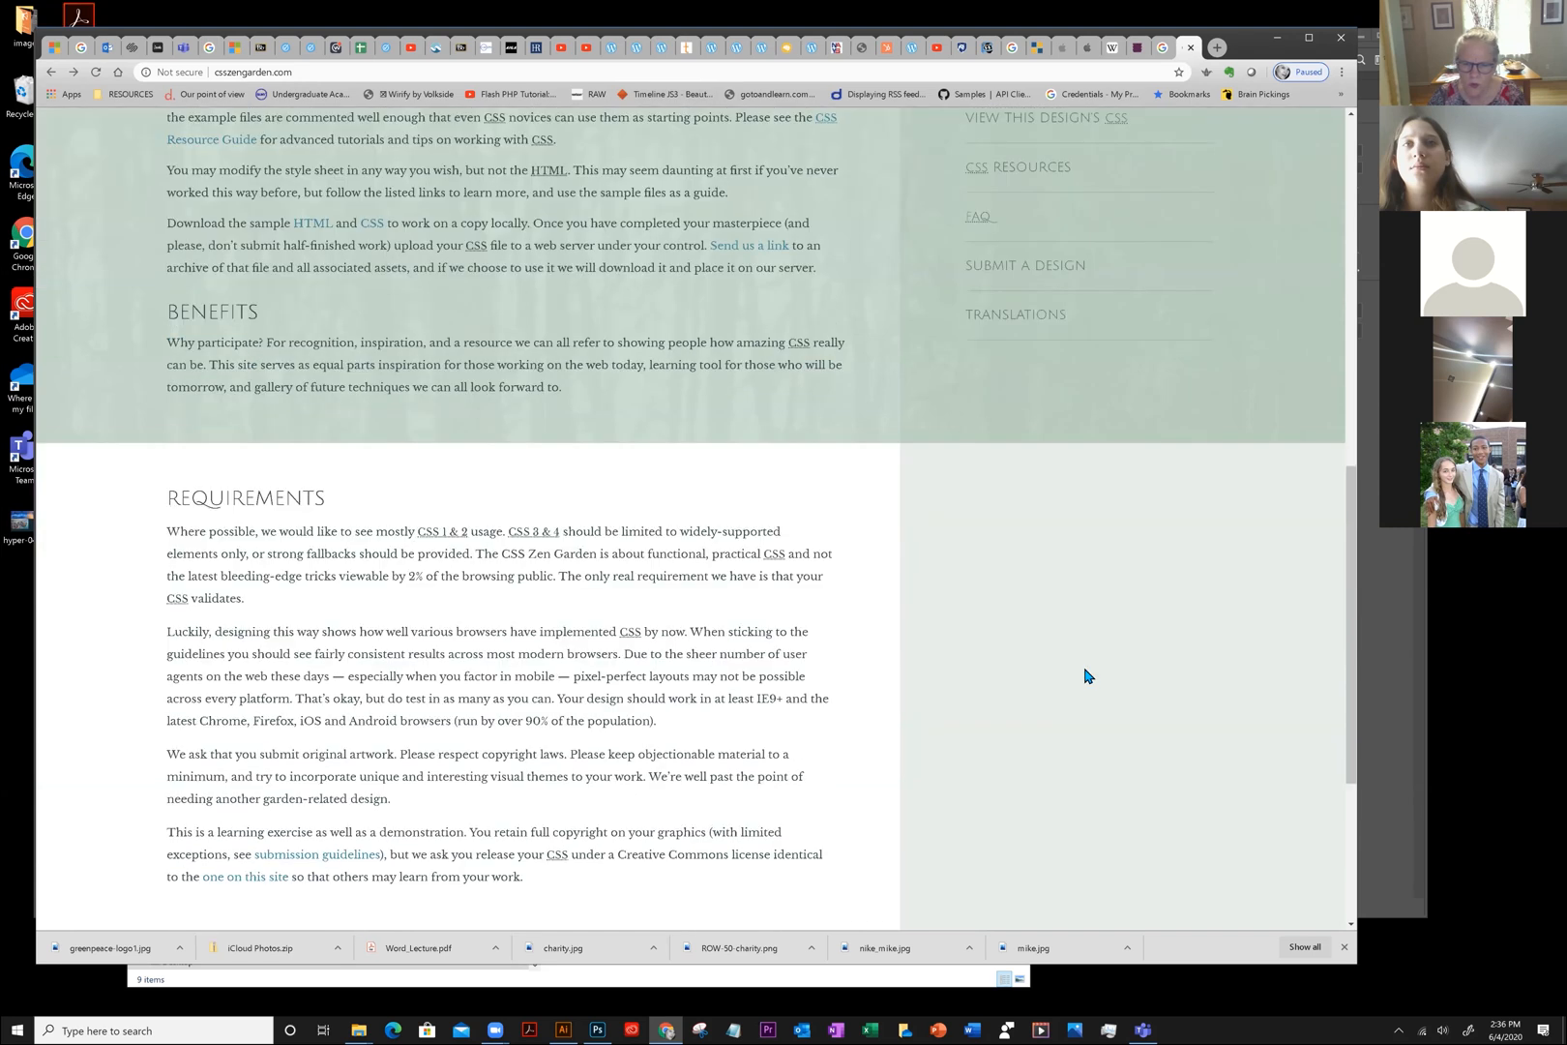
scroll(1087, 677, "down", 4)
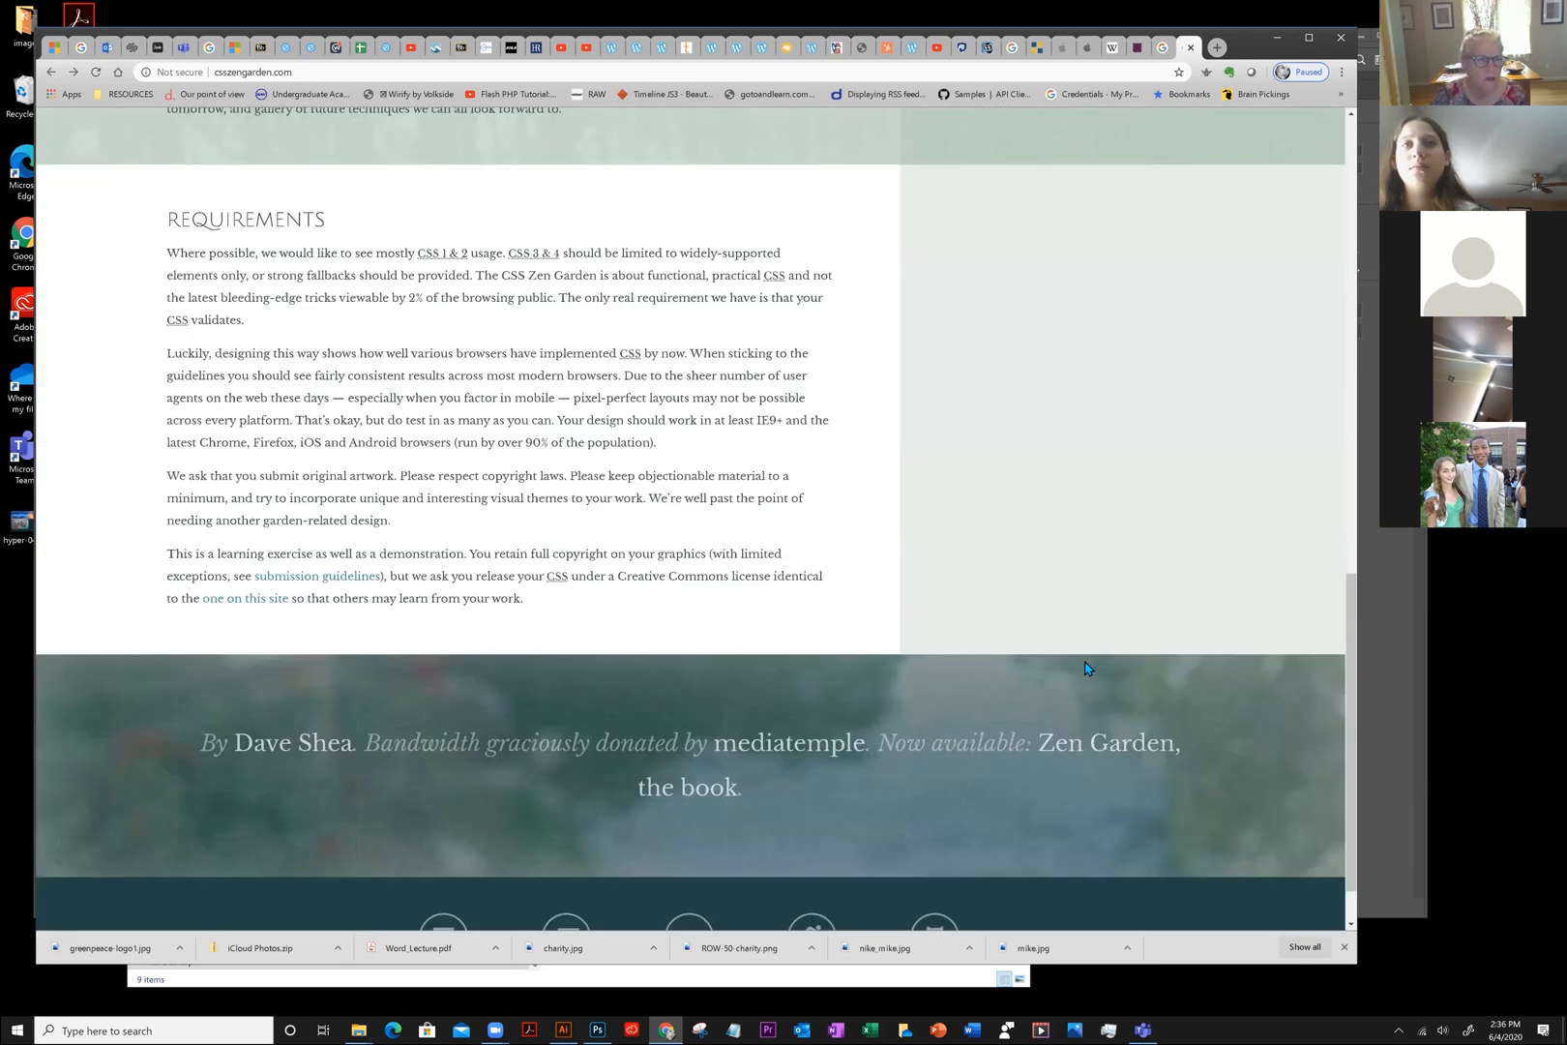
scroll(1085, 667, "up", 2)
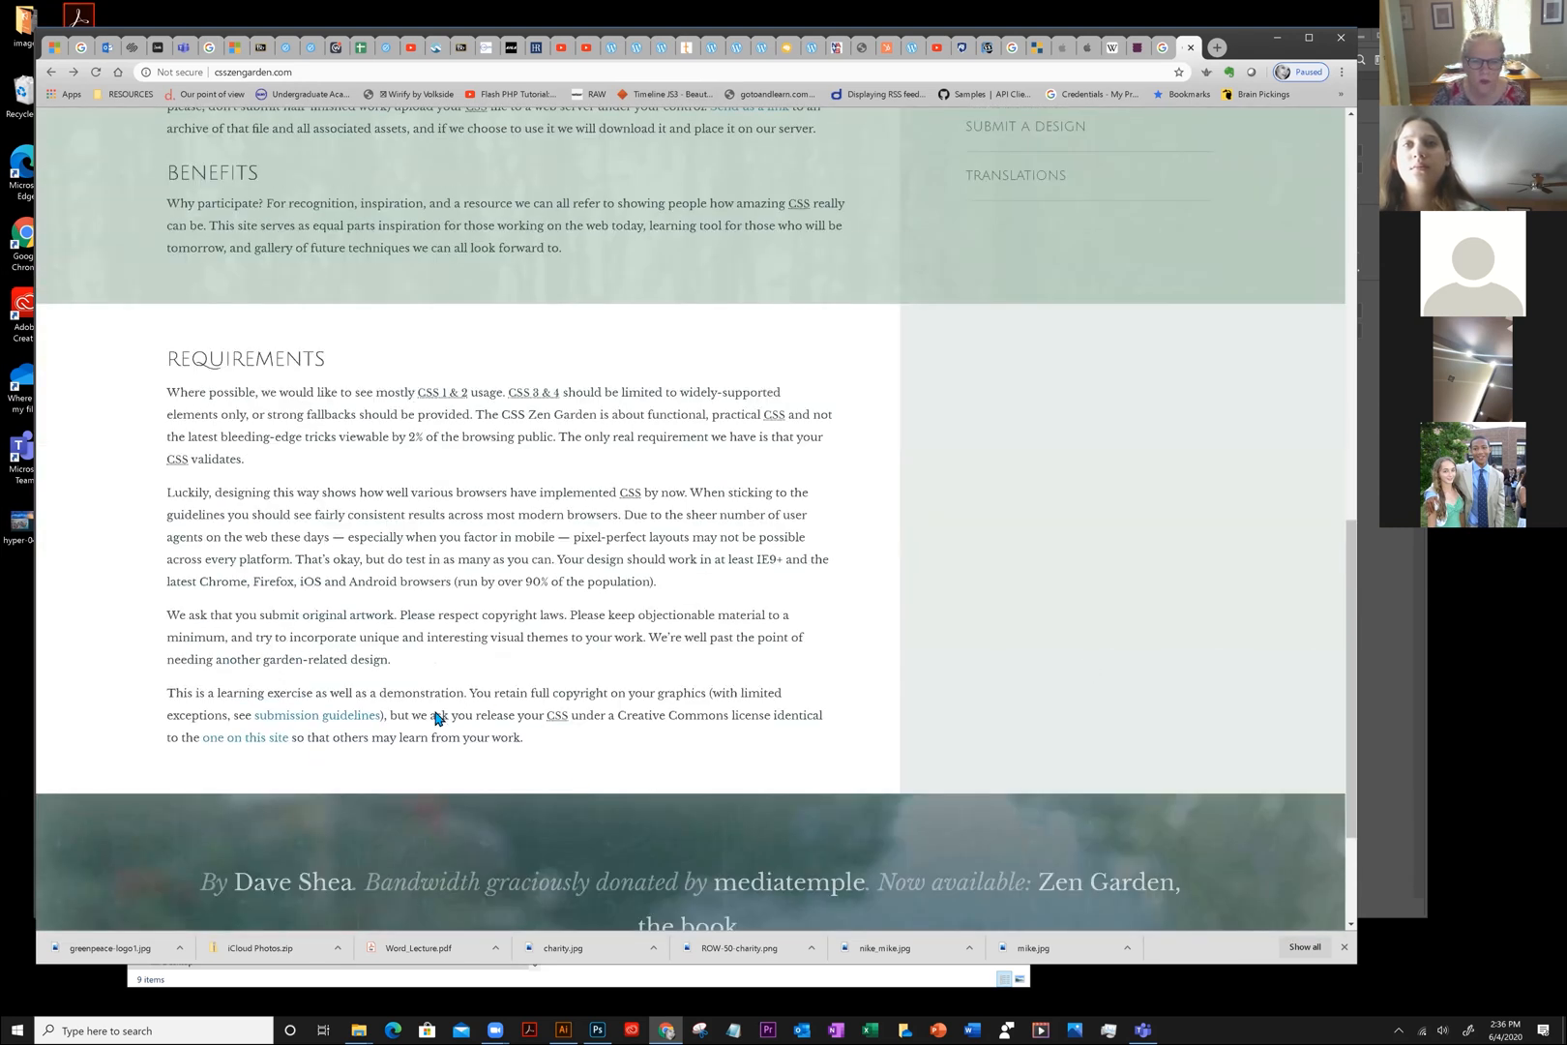
scroll(751, 580, "up", 4)
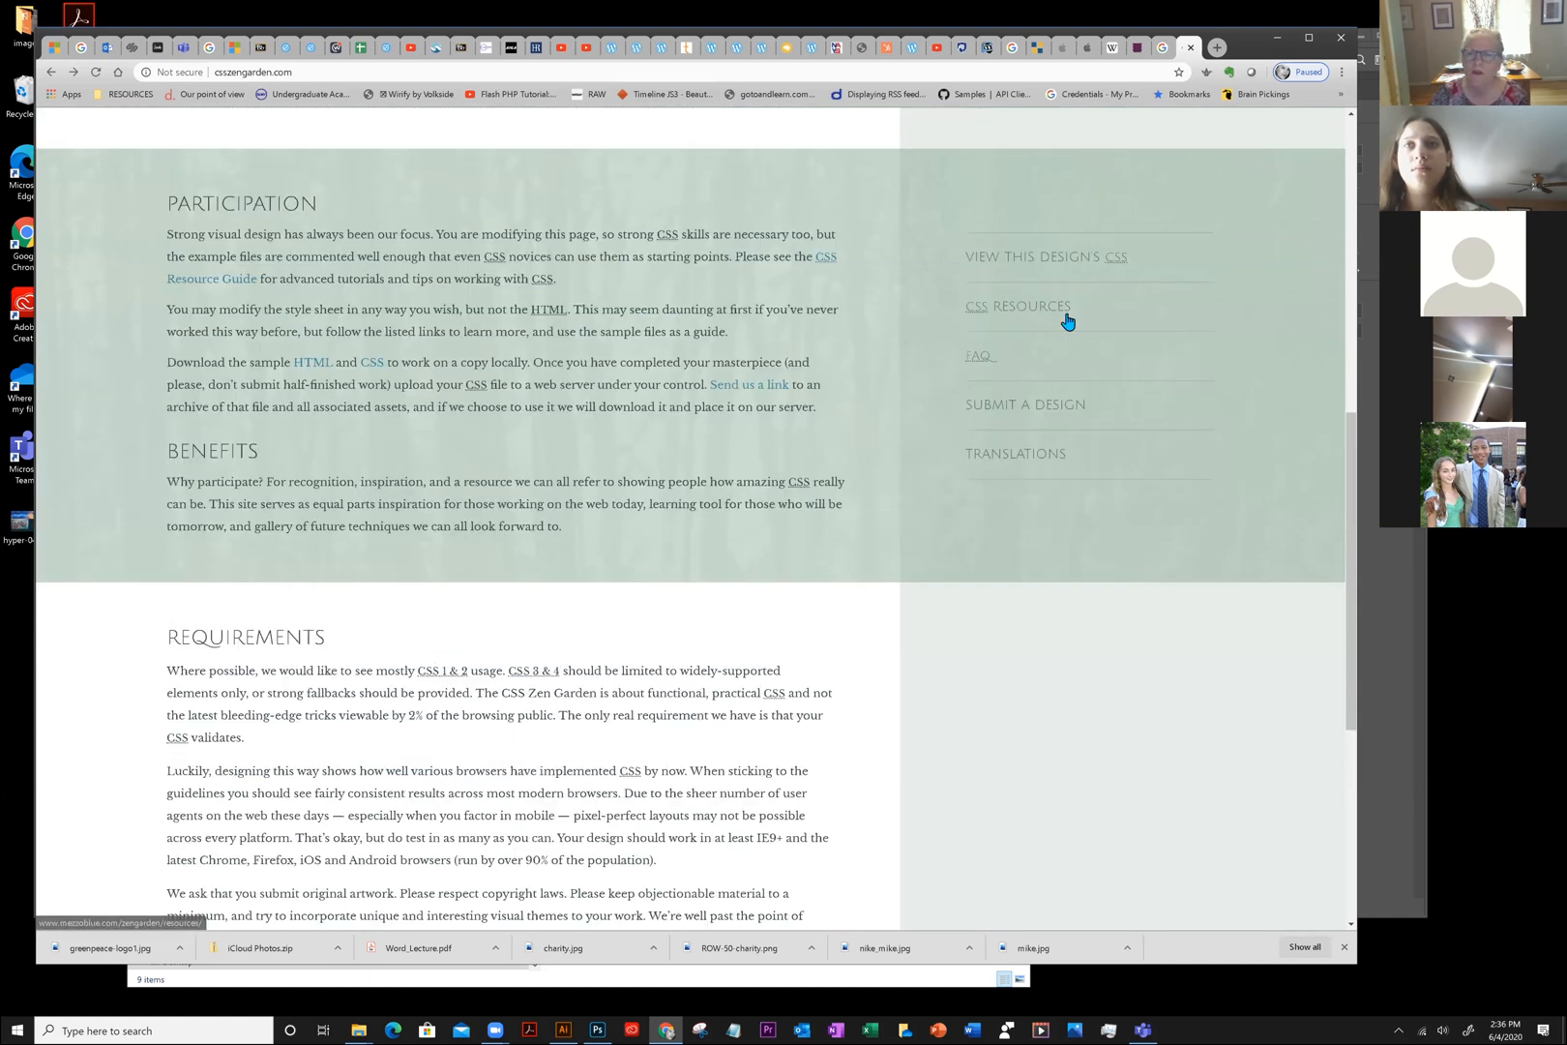
scroll(1064, 324, "up", 1)
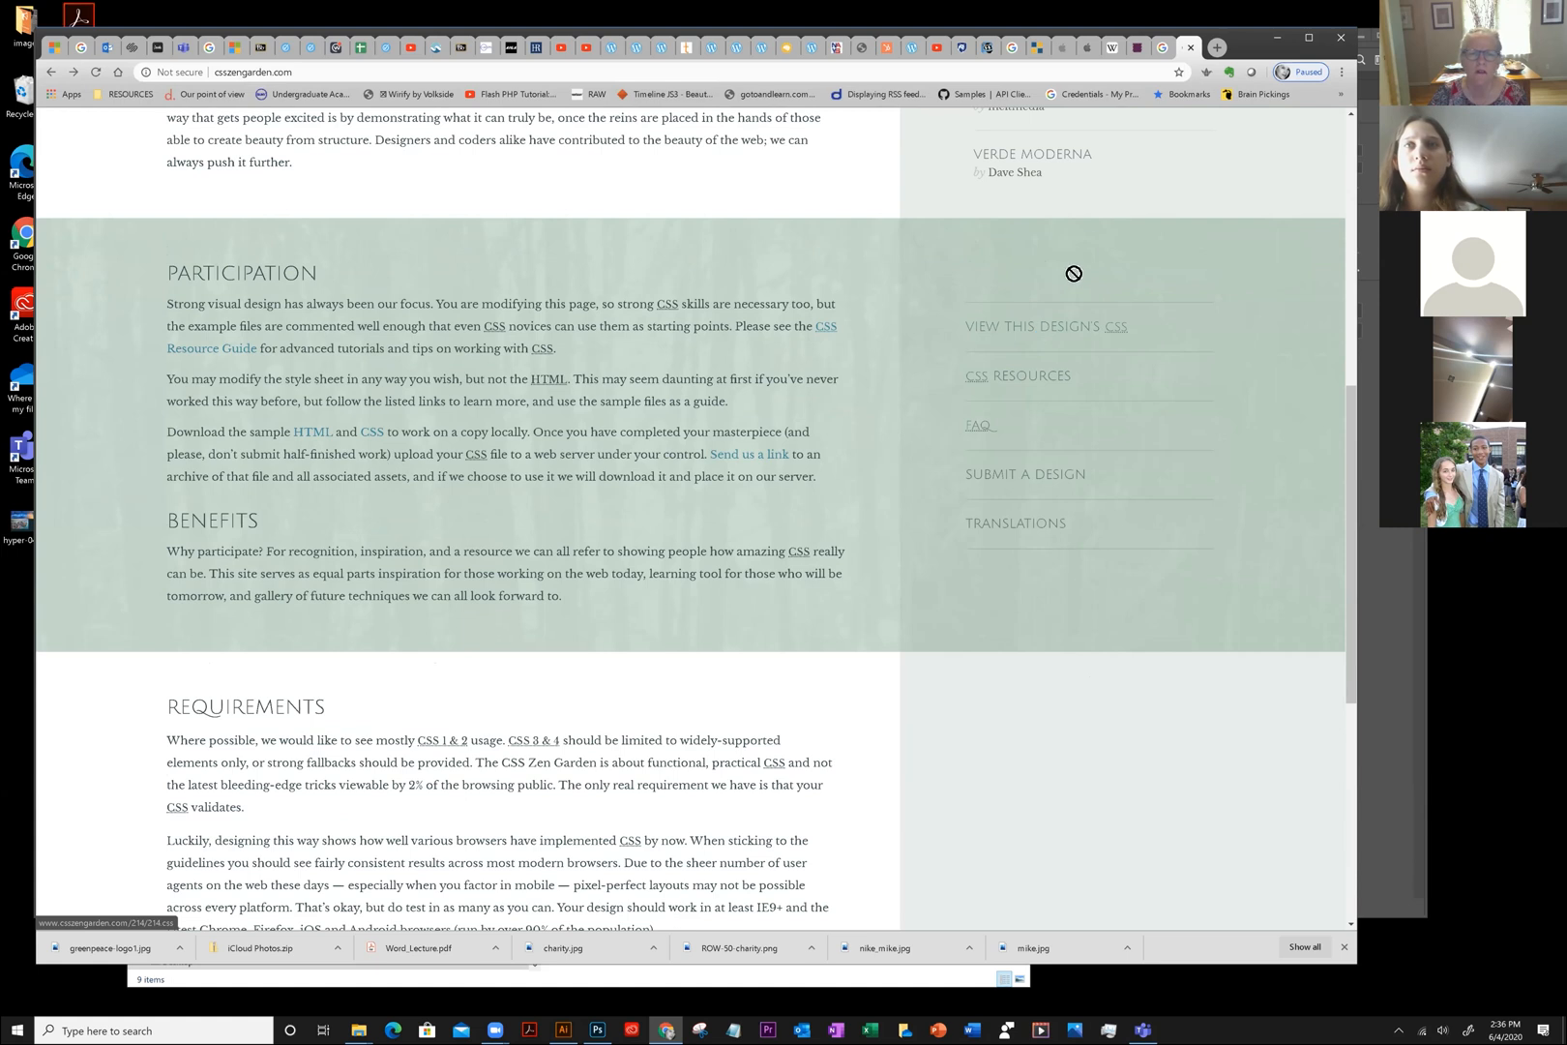
scroll(753, 367, "up", 6)
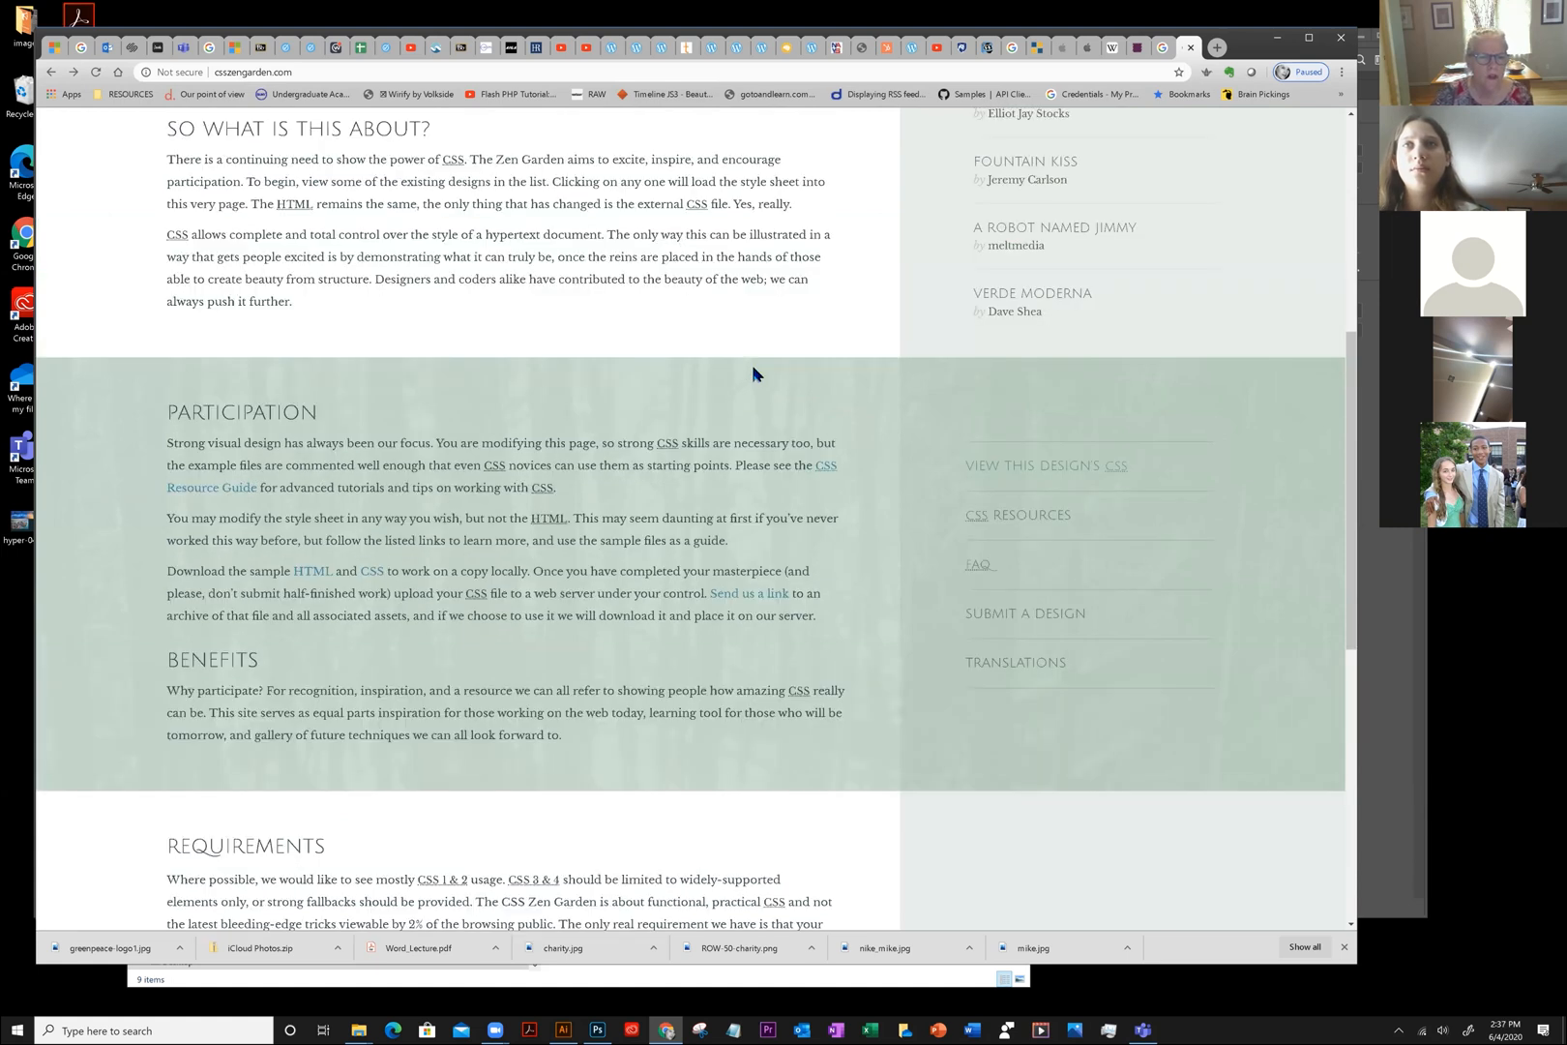
scroll(1038, 432, "up", 3)
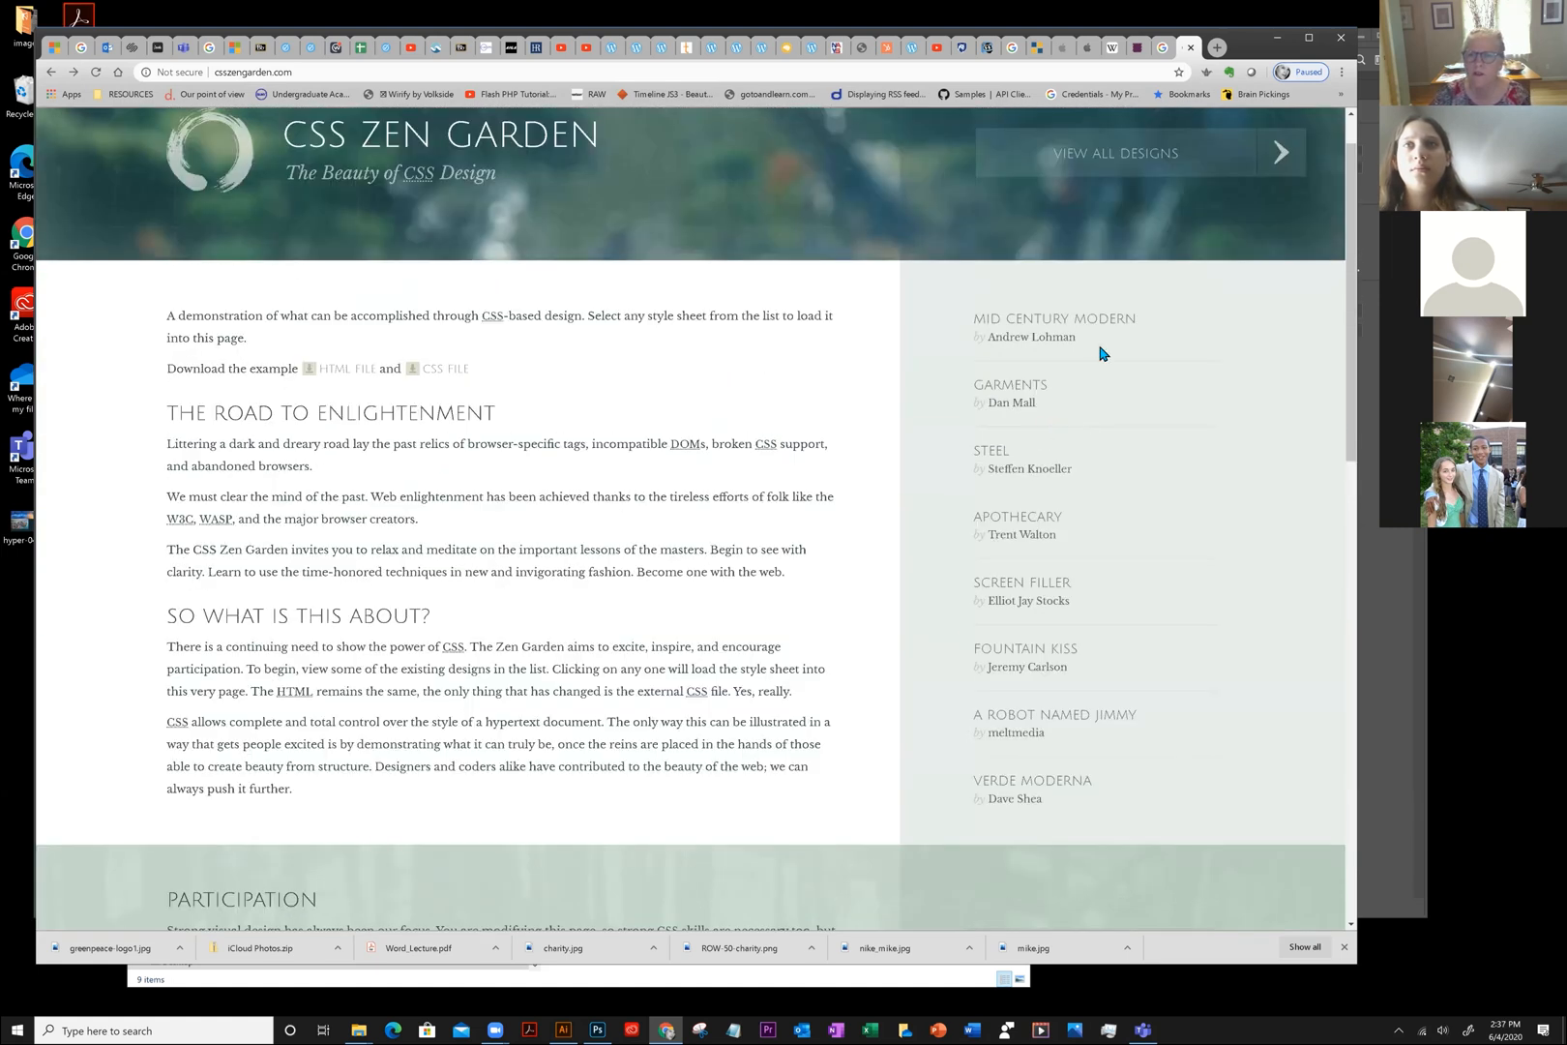
Try to view all CSS Zen Garden designs, and page through the further design lists from the main page
left_click(1085, 151)
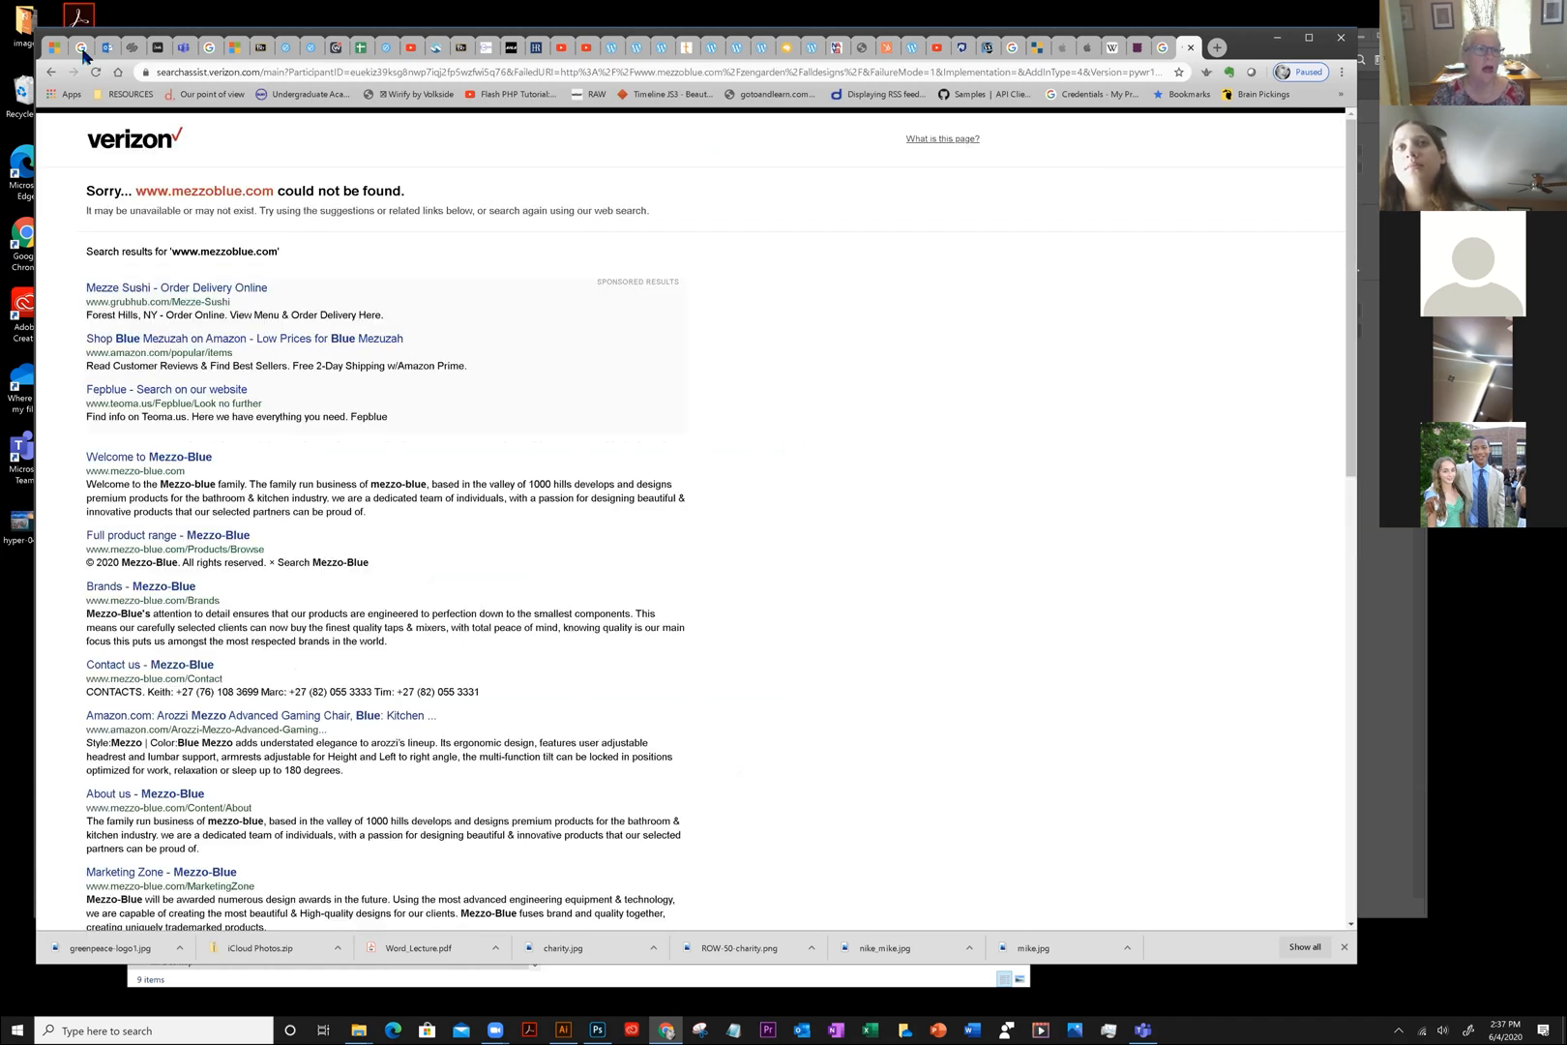
left_click(53, 76)
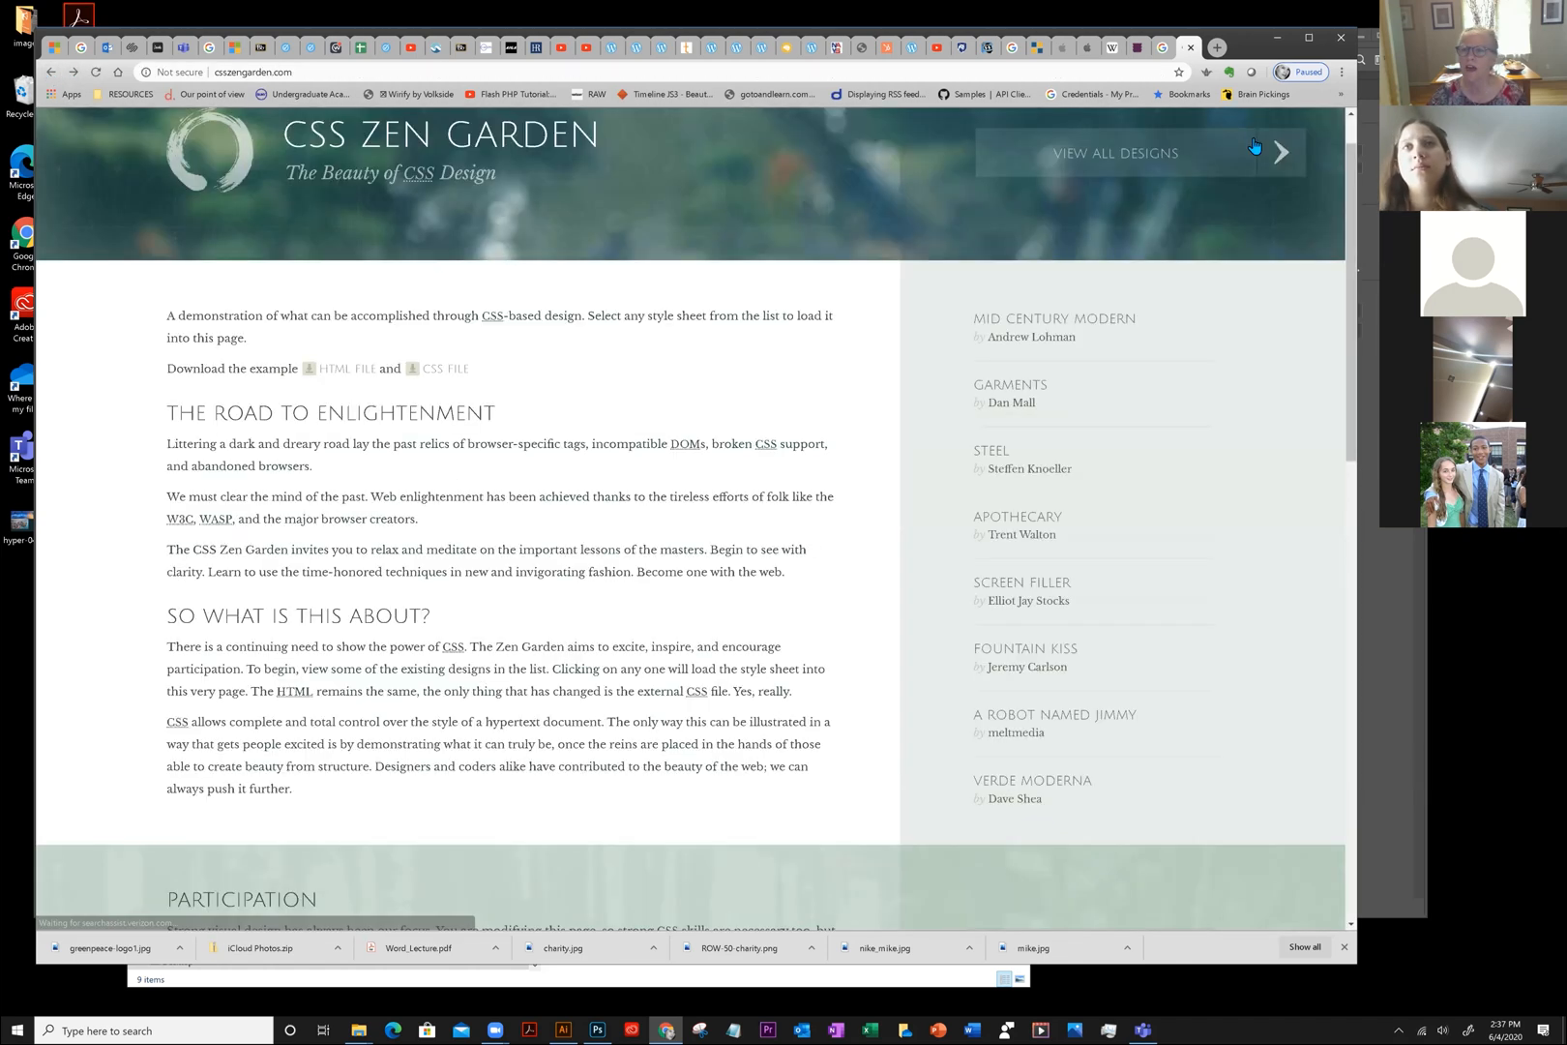
left_click(1280, 155)
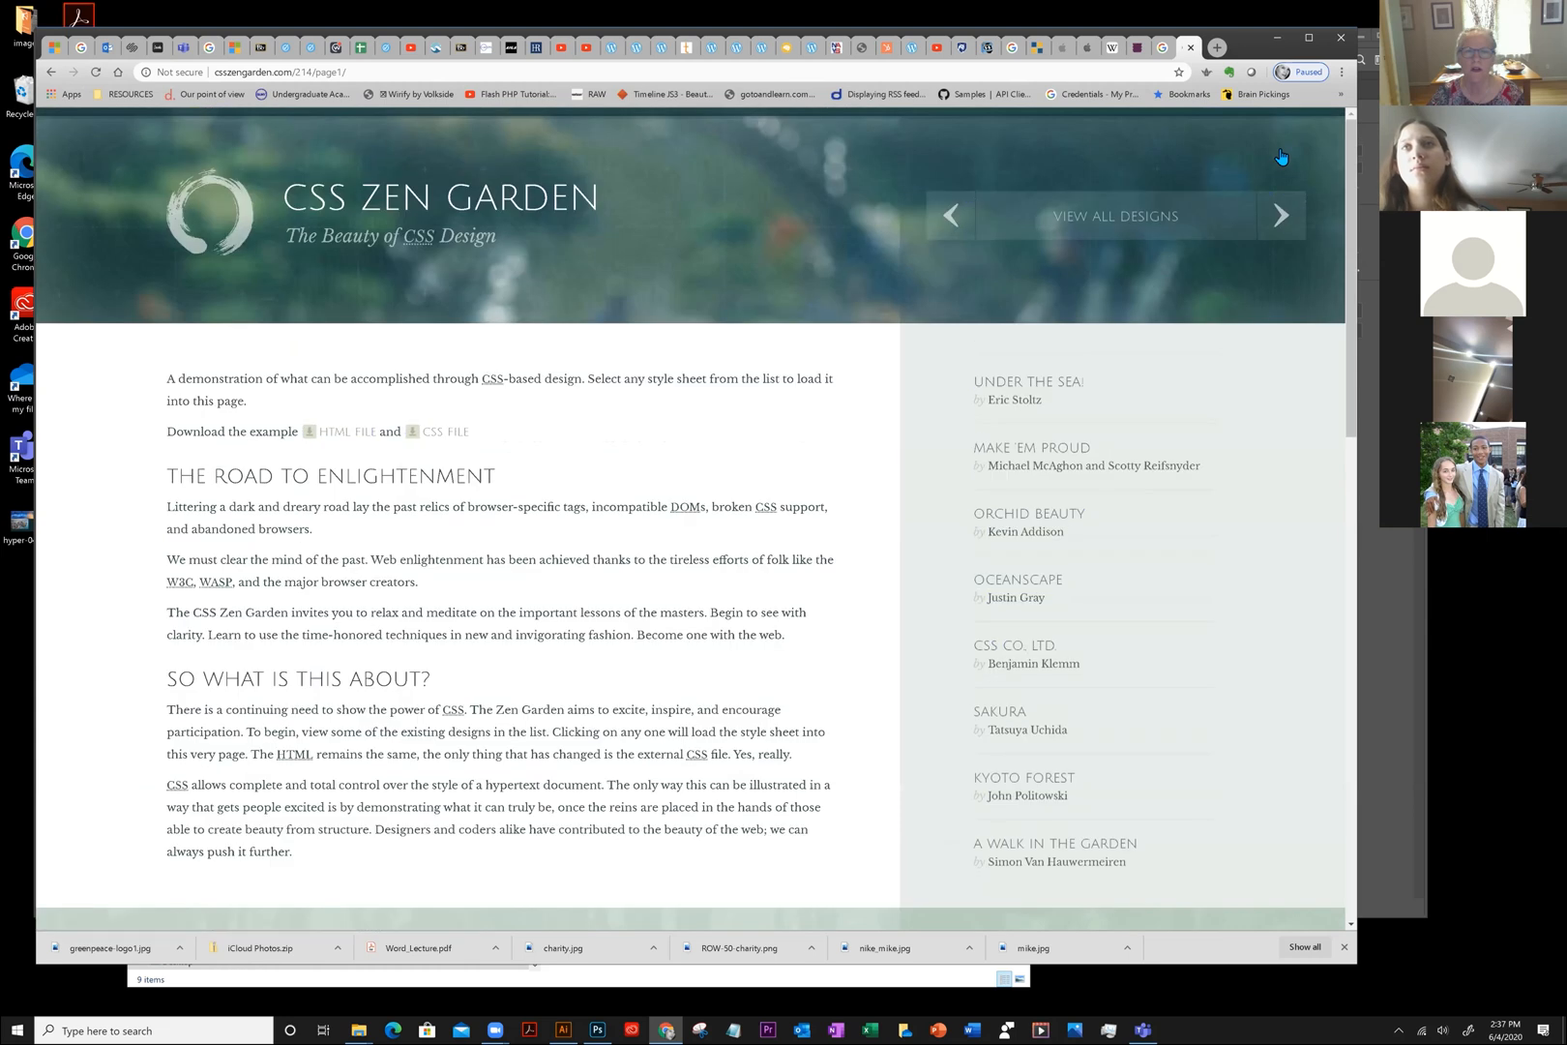
left_click(1278, 214)
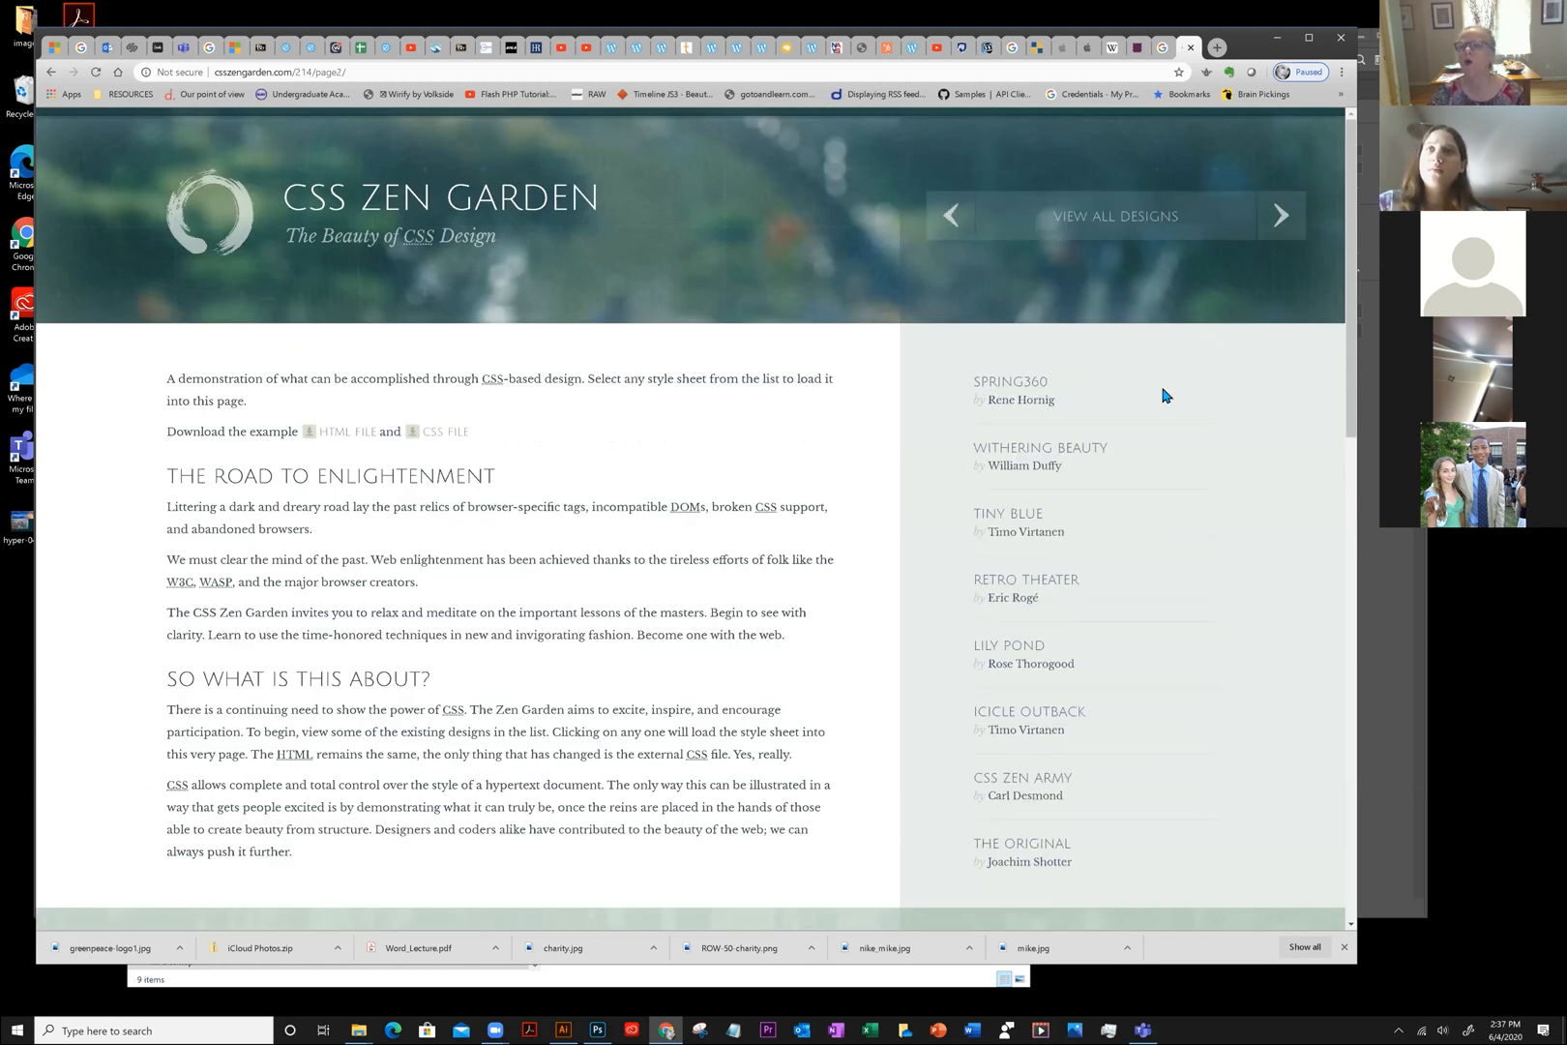
left_click(953, 215)
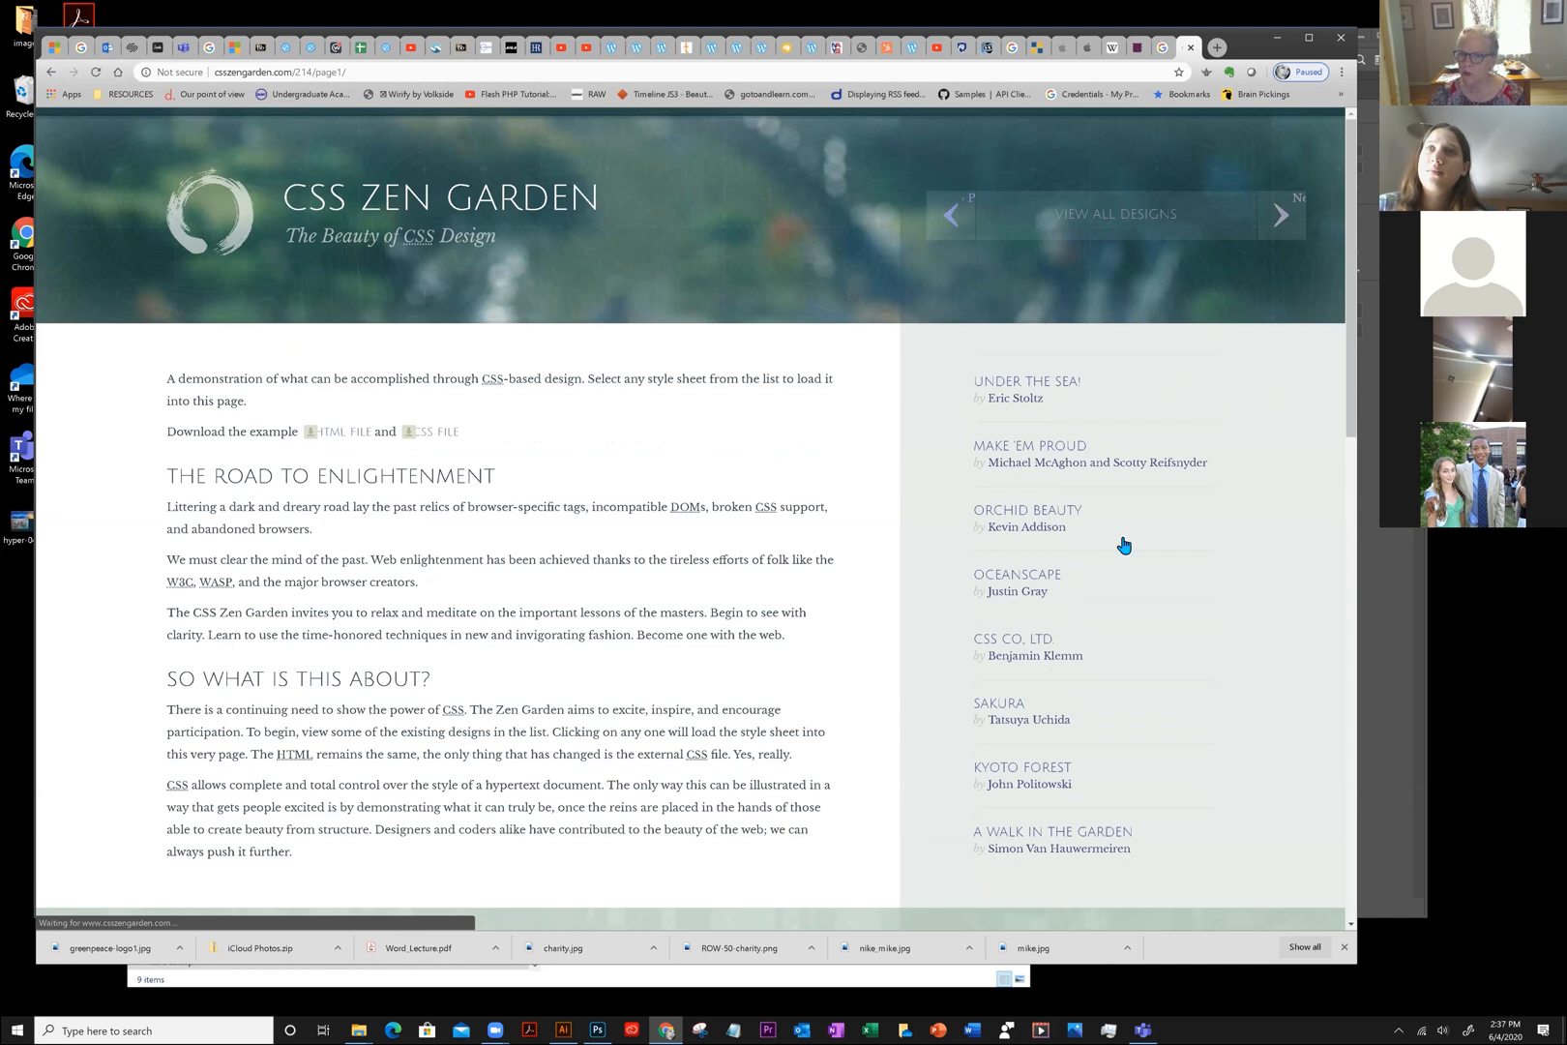
Open the Under the Sea! design from the list and enlarge the page view
left_click(1033, 386)
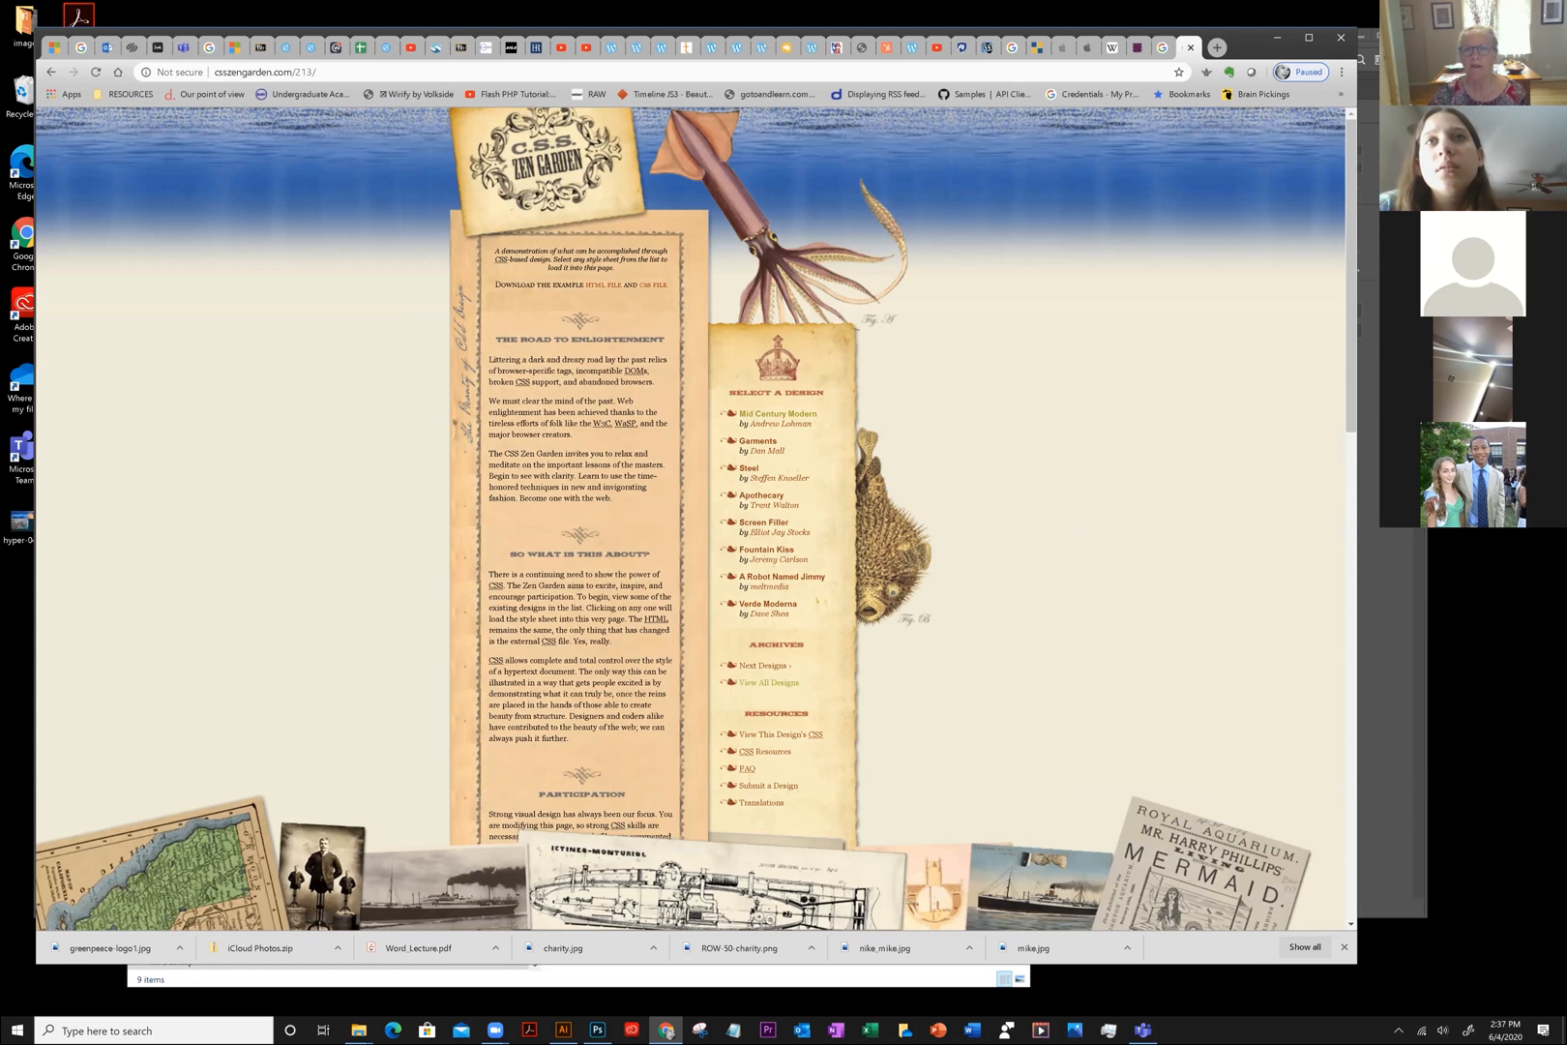
mouse_move(1351, 281)
left_mouse_down()
mouse_move(1351, 769)
mouse_move(1351, 279)
left_mouse_up()
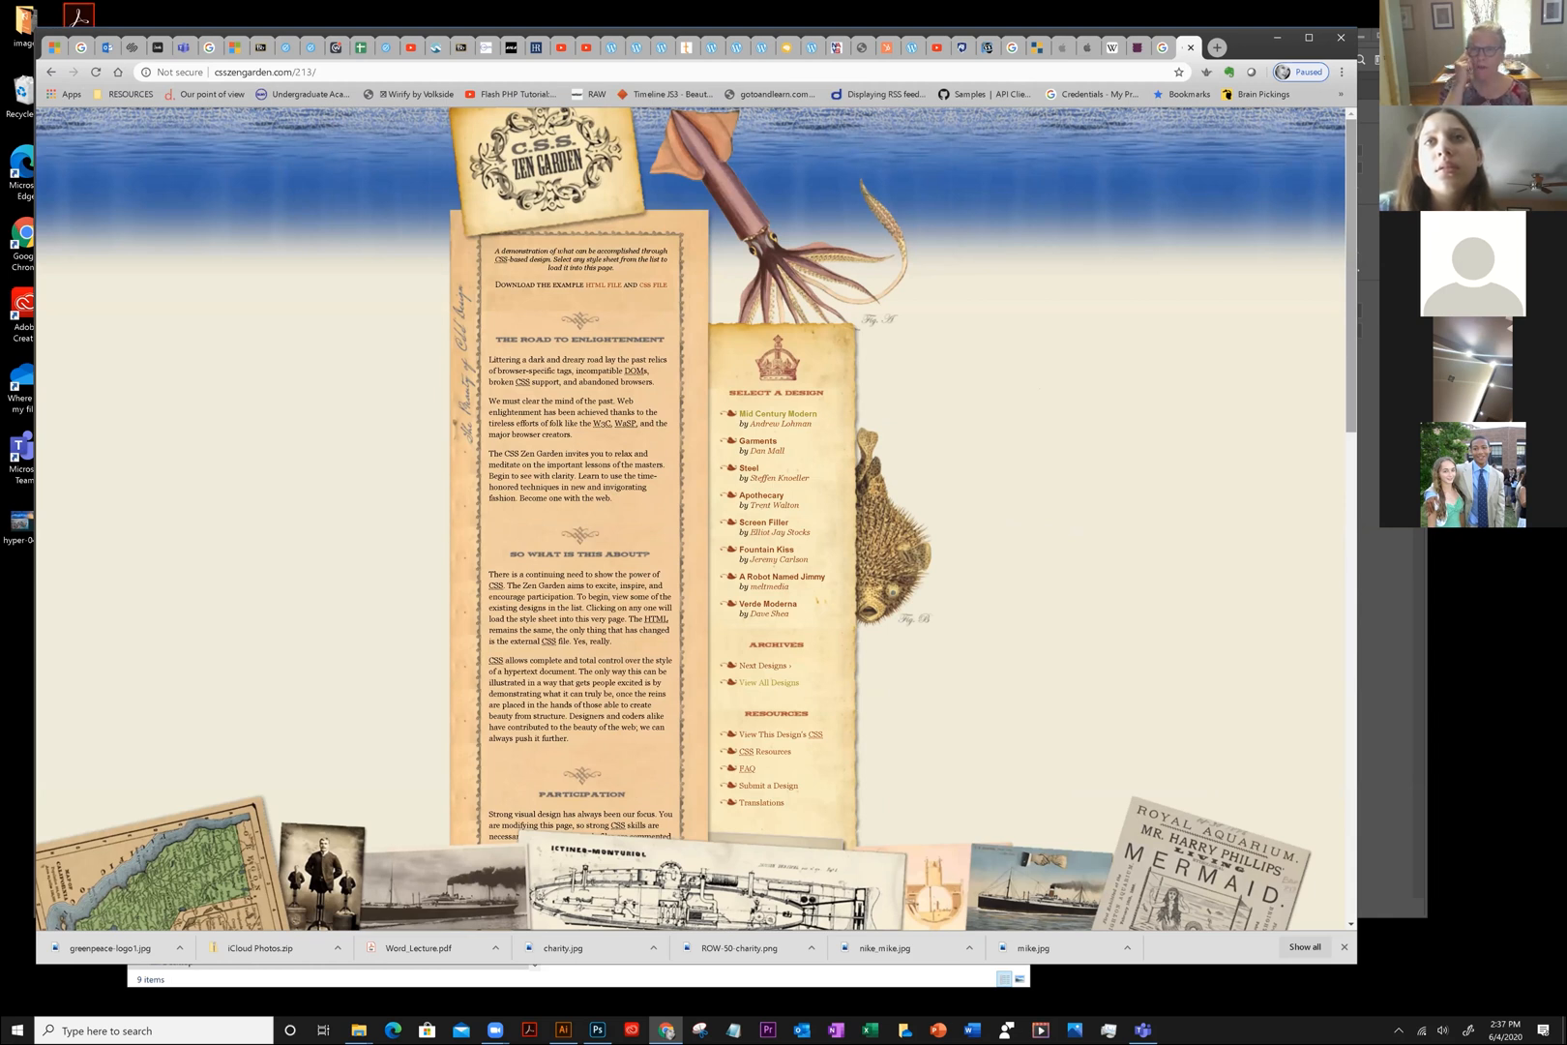
key("ctrl+plus")
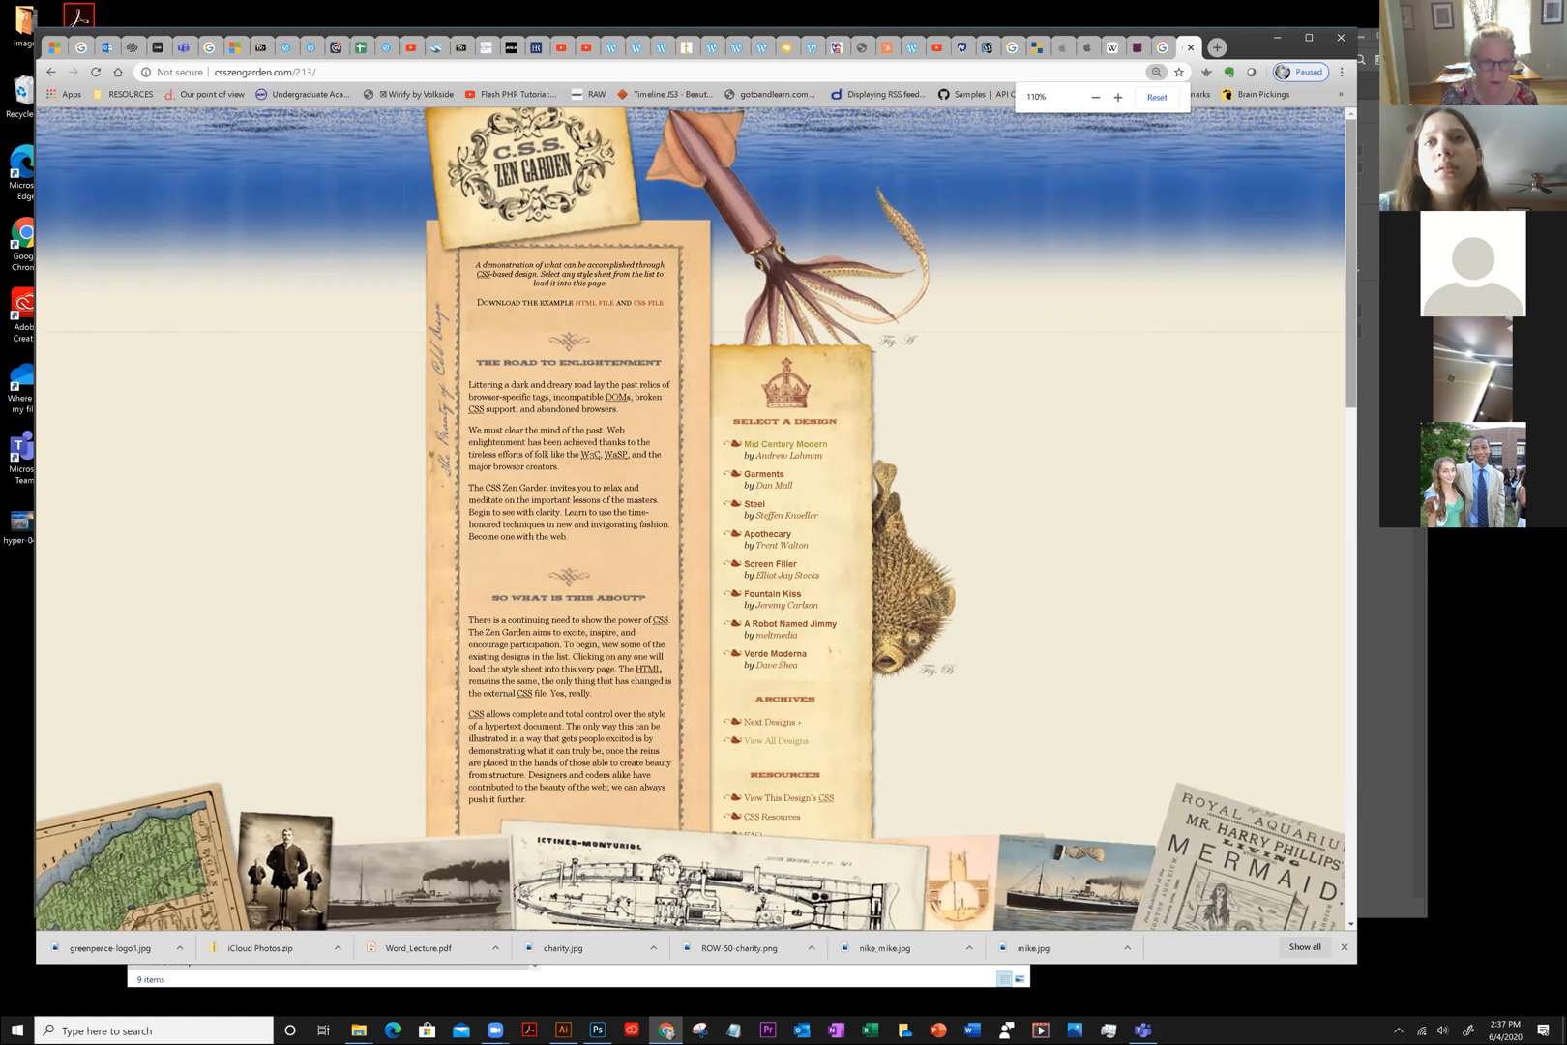
key("ctrl+plus")
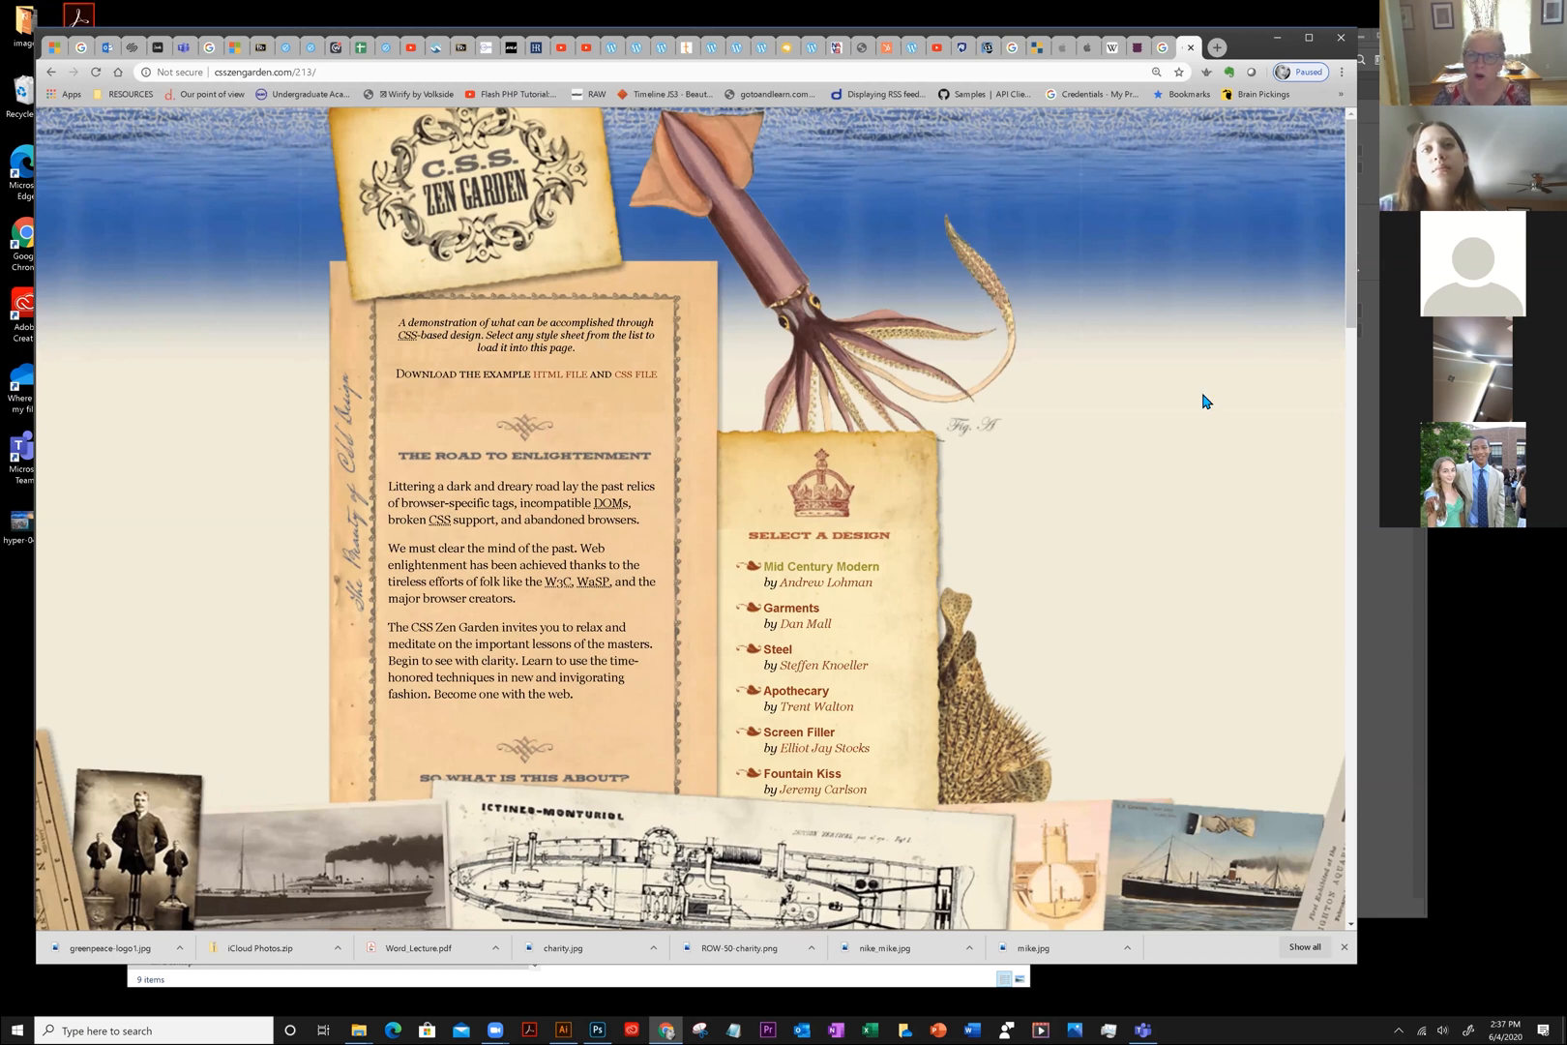
Examine the Under the Sea! design from its header to its footer, including the illustrations and the fixed image collage
scroll(1202, 401, "down", 12)
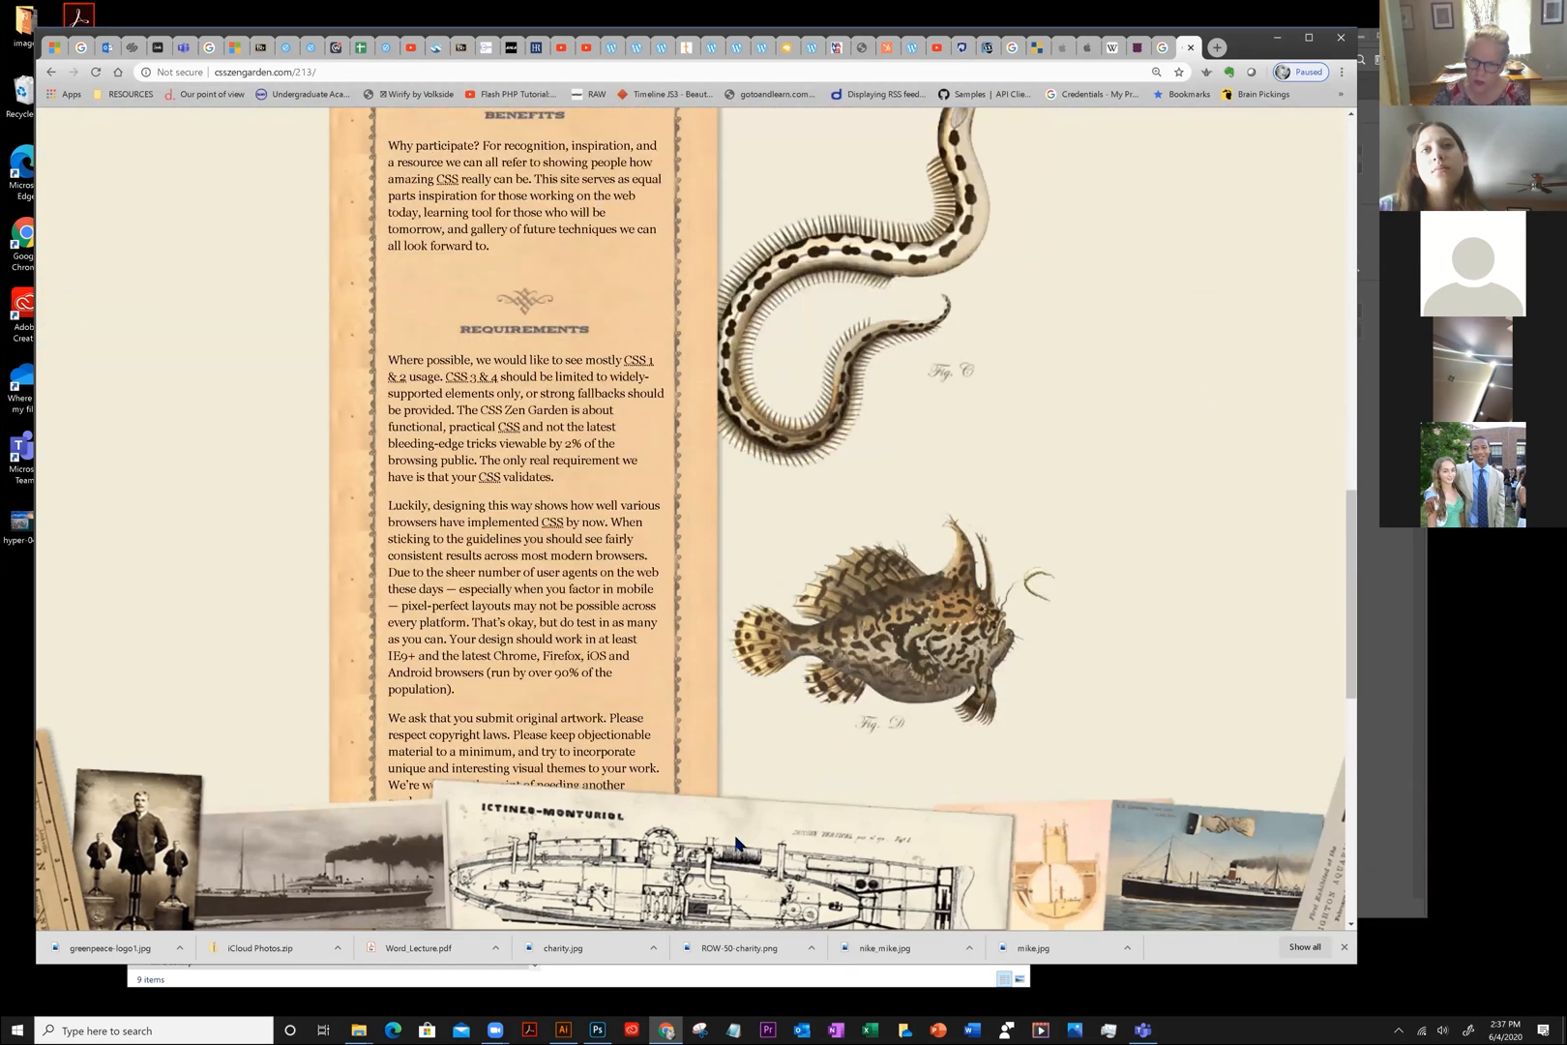
scroll(861, 697, "up", 3)
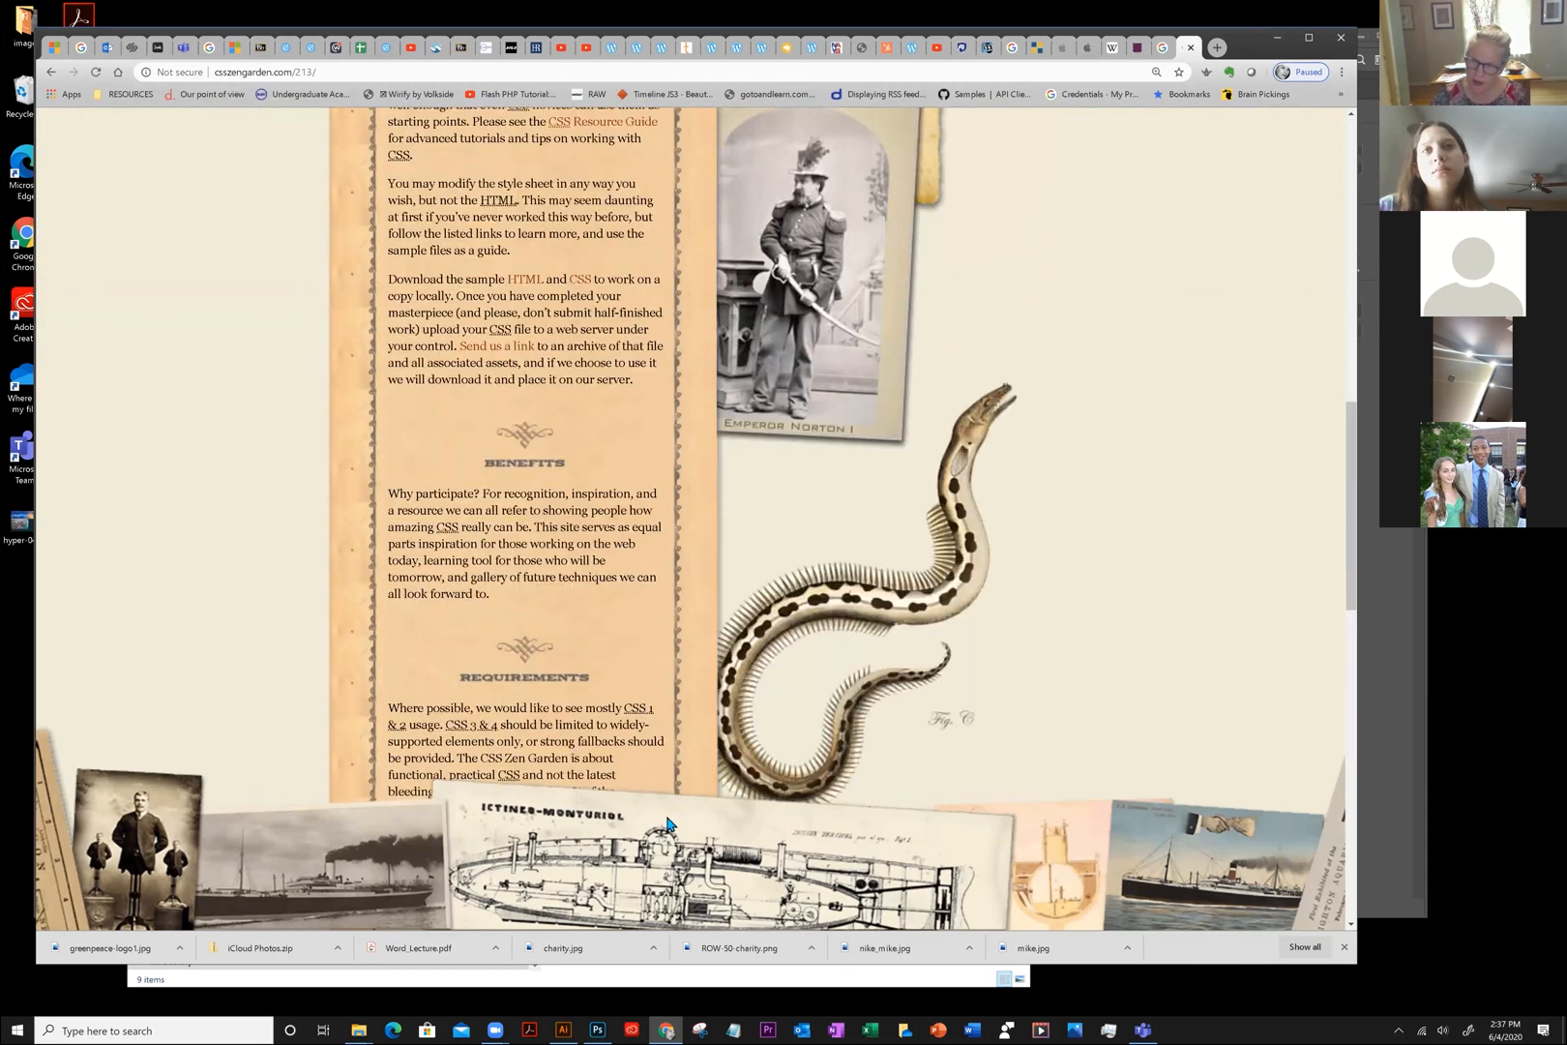
scroll(741, 758, "up", 3)
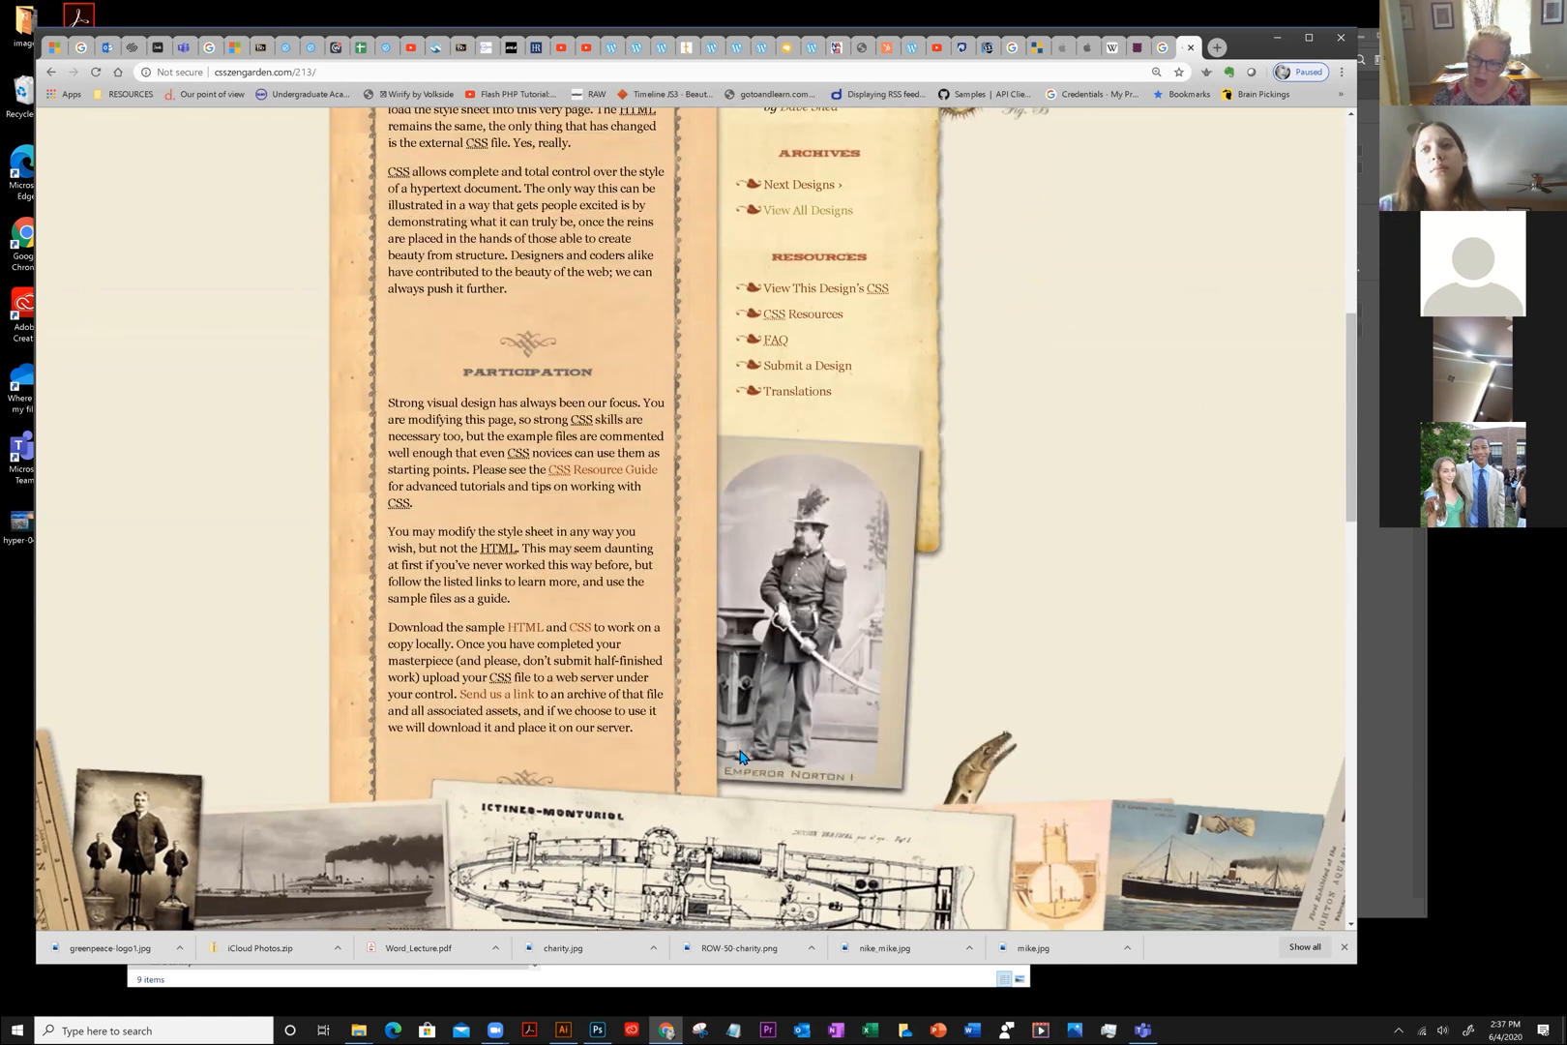
scroll(741, 758, "down", 12)
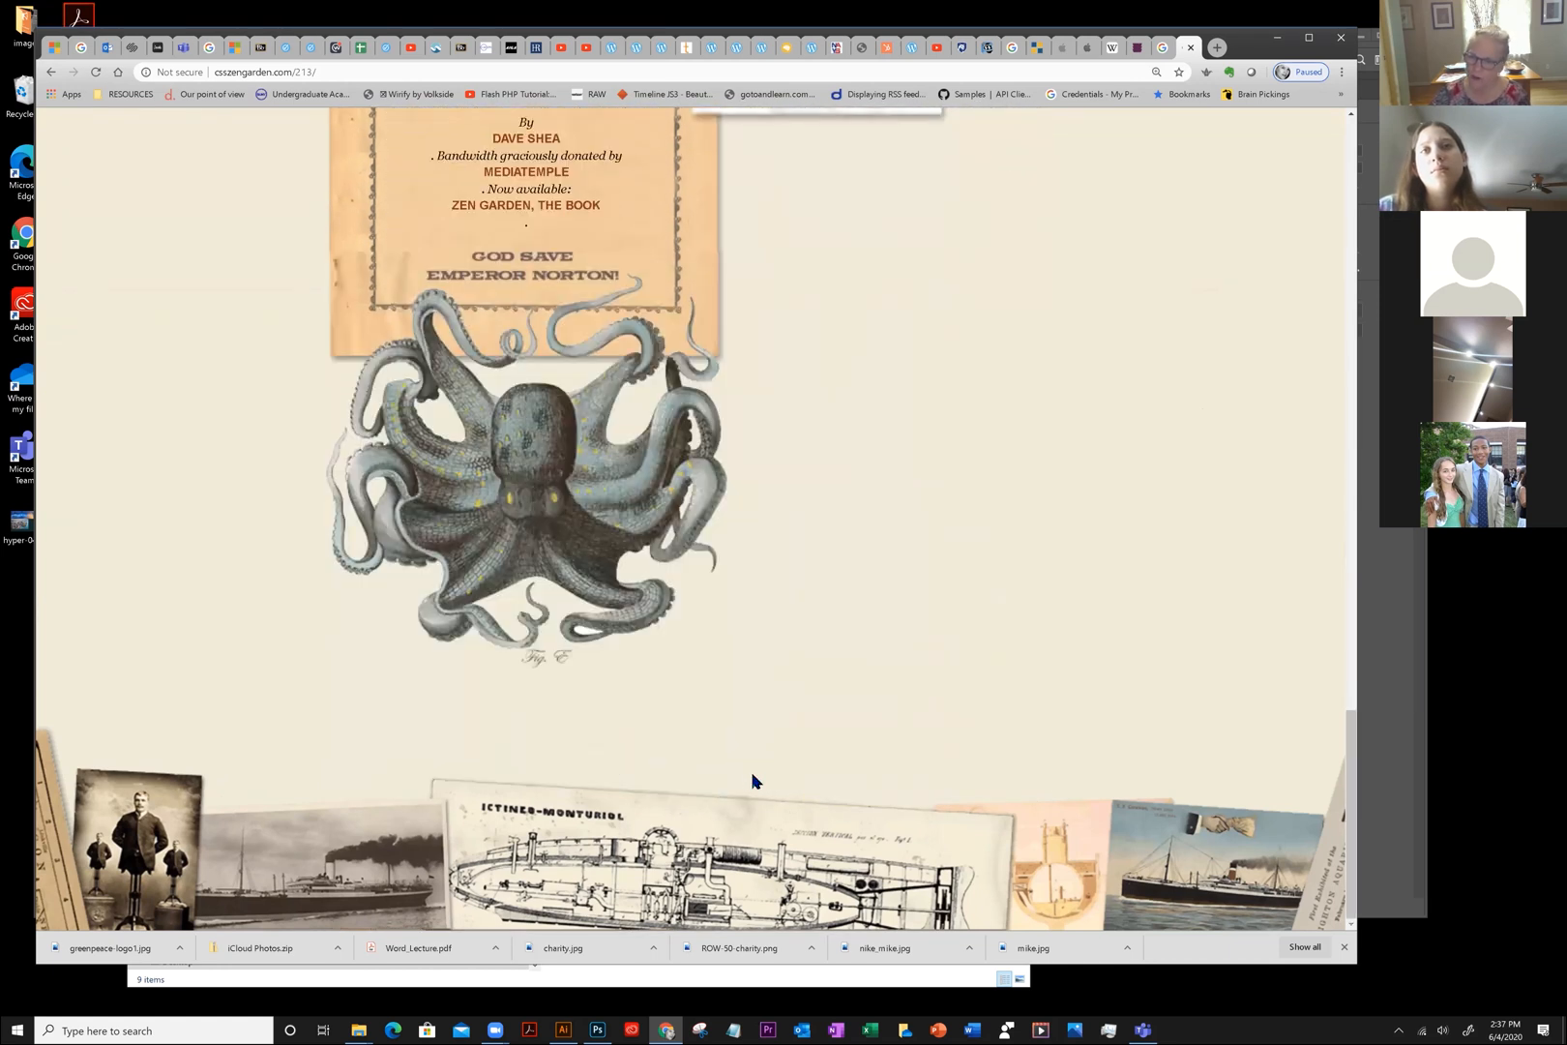
scroll(753, 780, "up", 9)
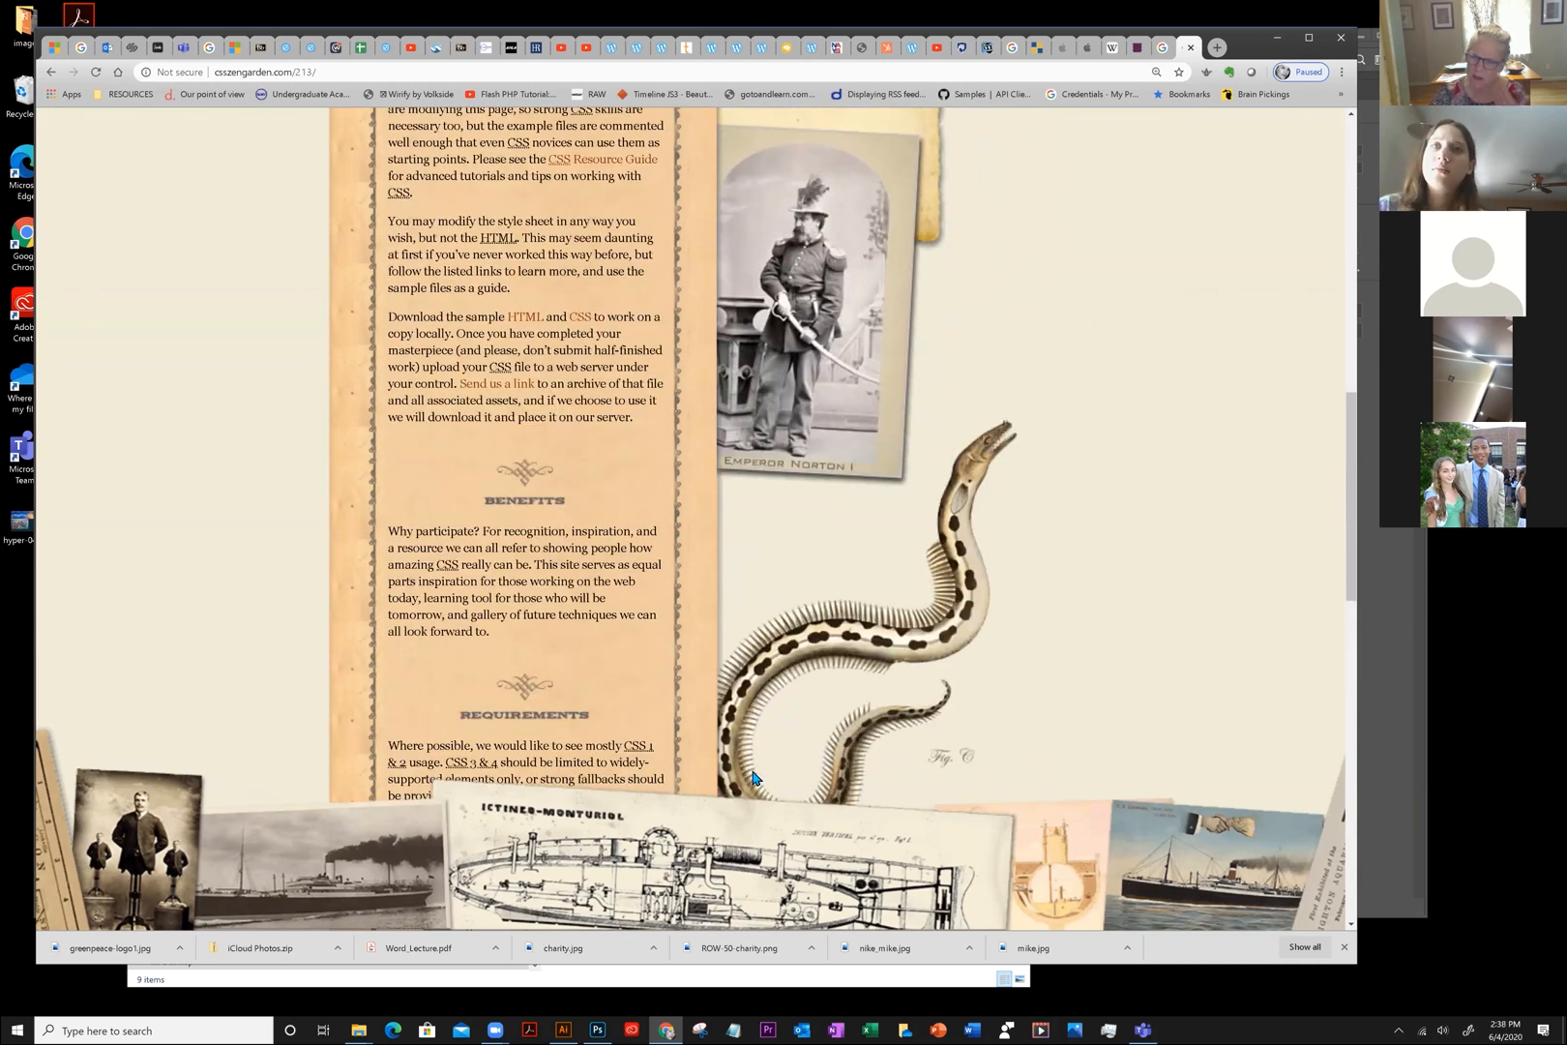
scroll(752, 779, "up", 8)
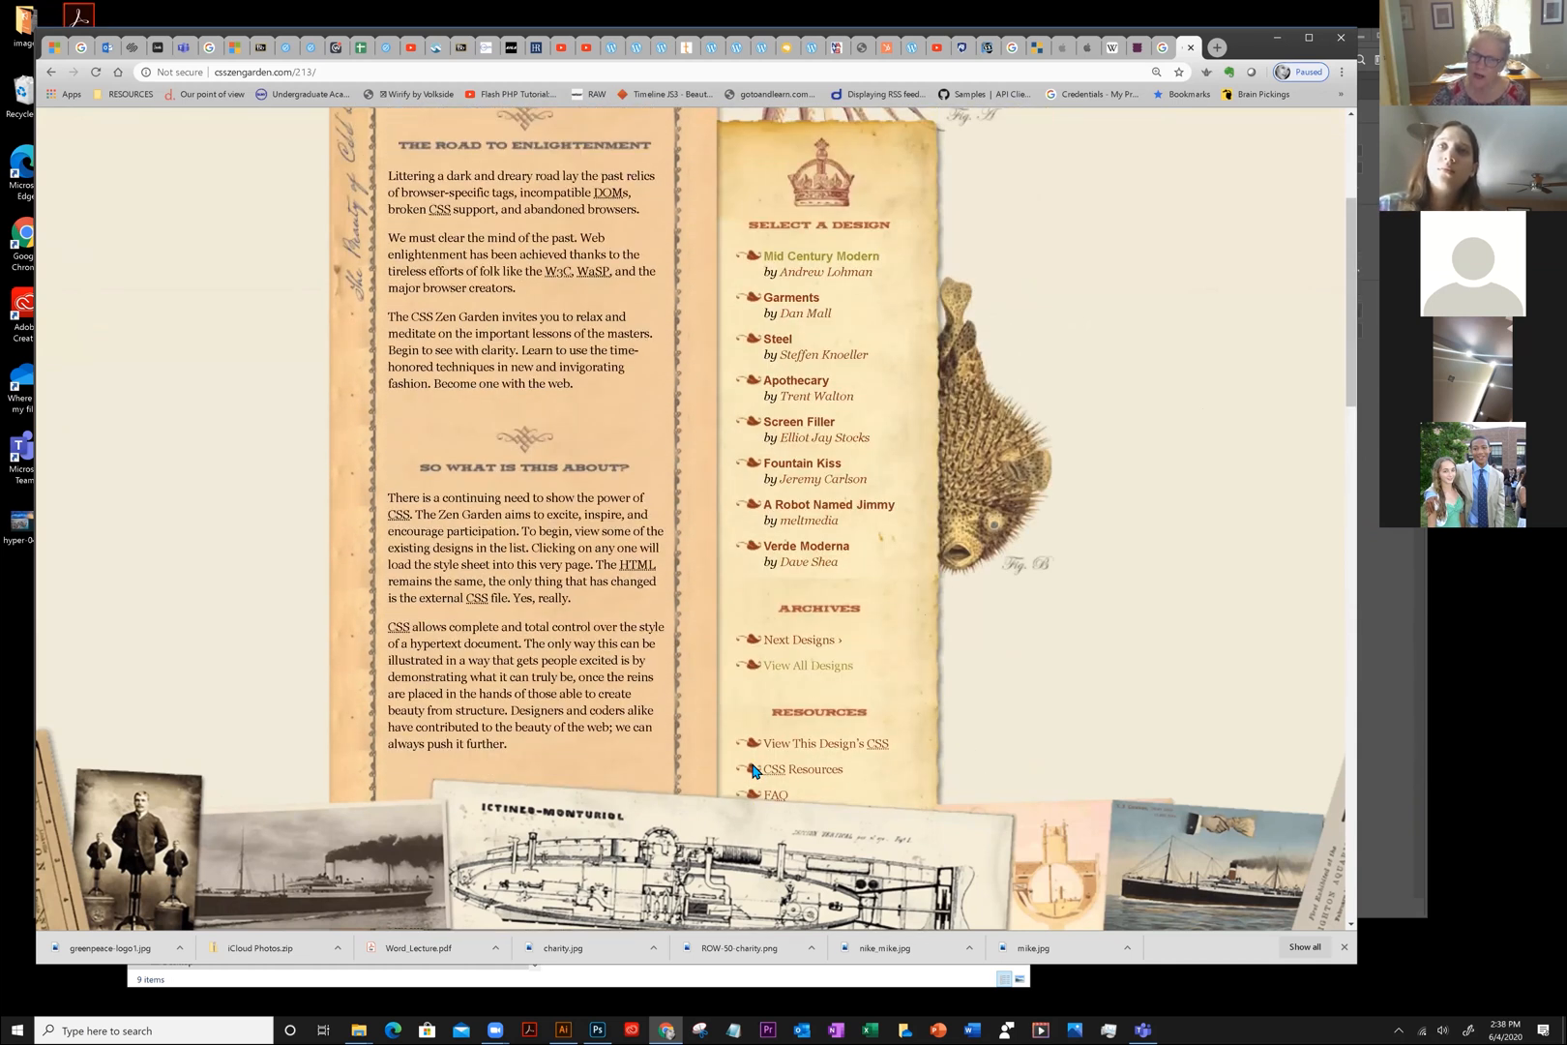
scroll(788, 747, "up", 3)
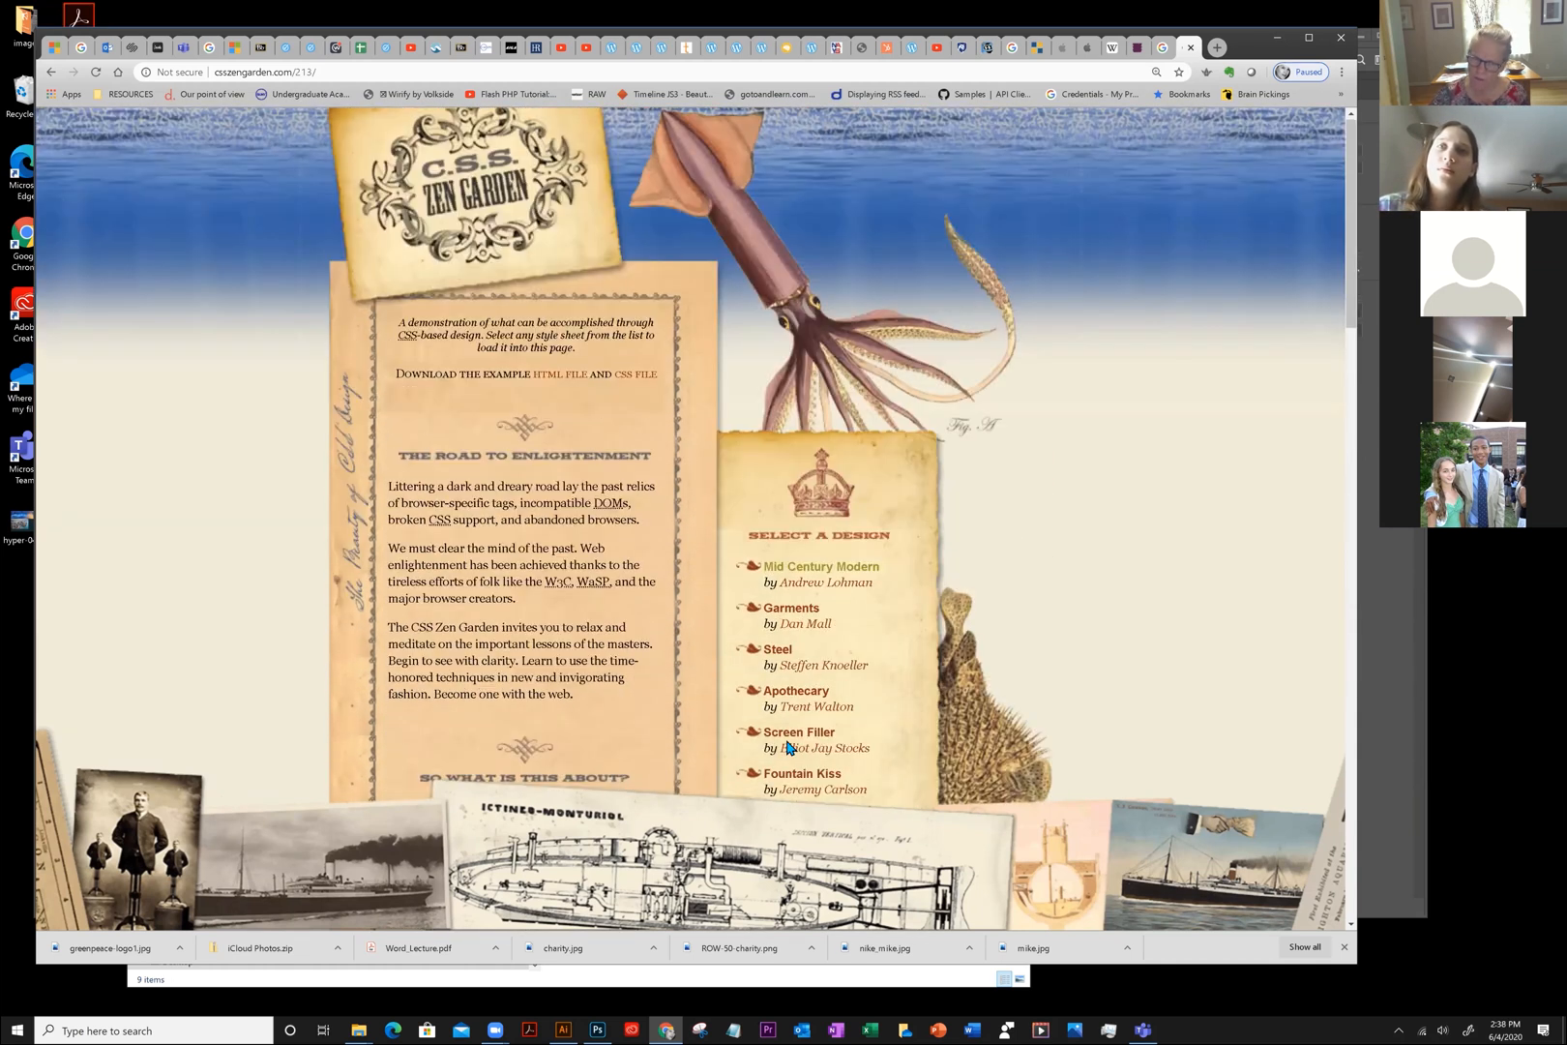
scroll(788, 747, "down", 3)
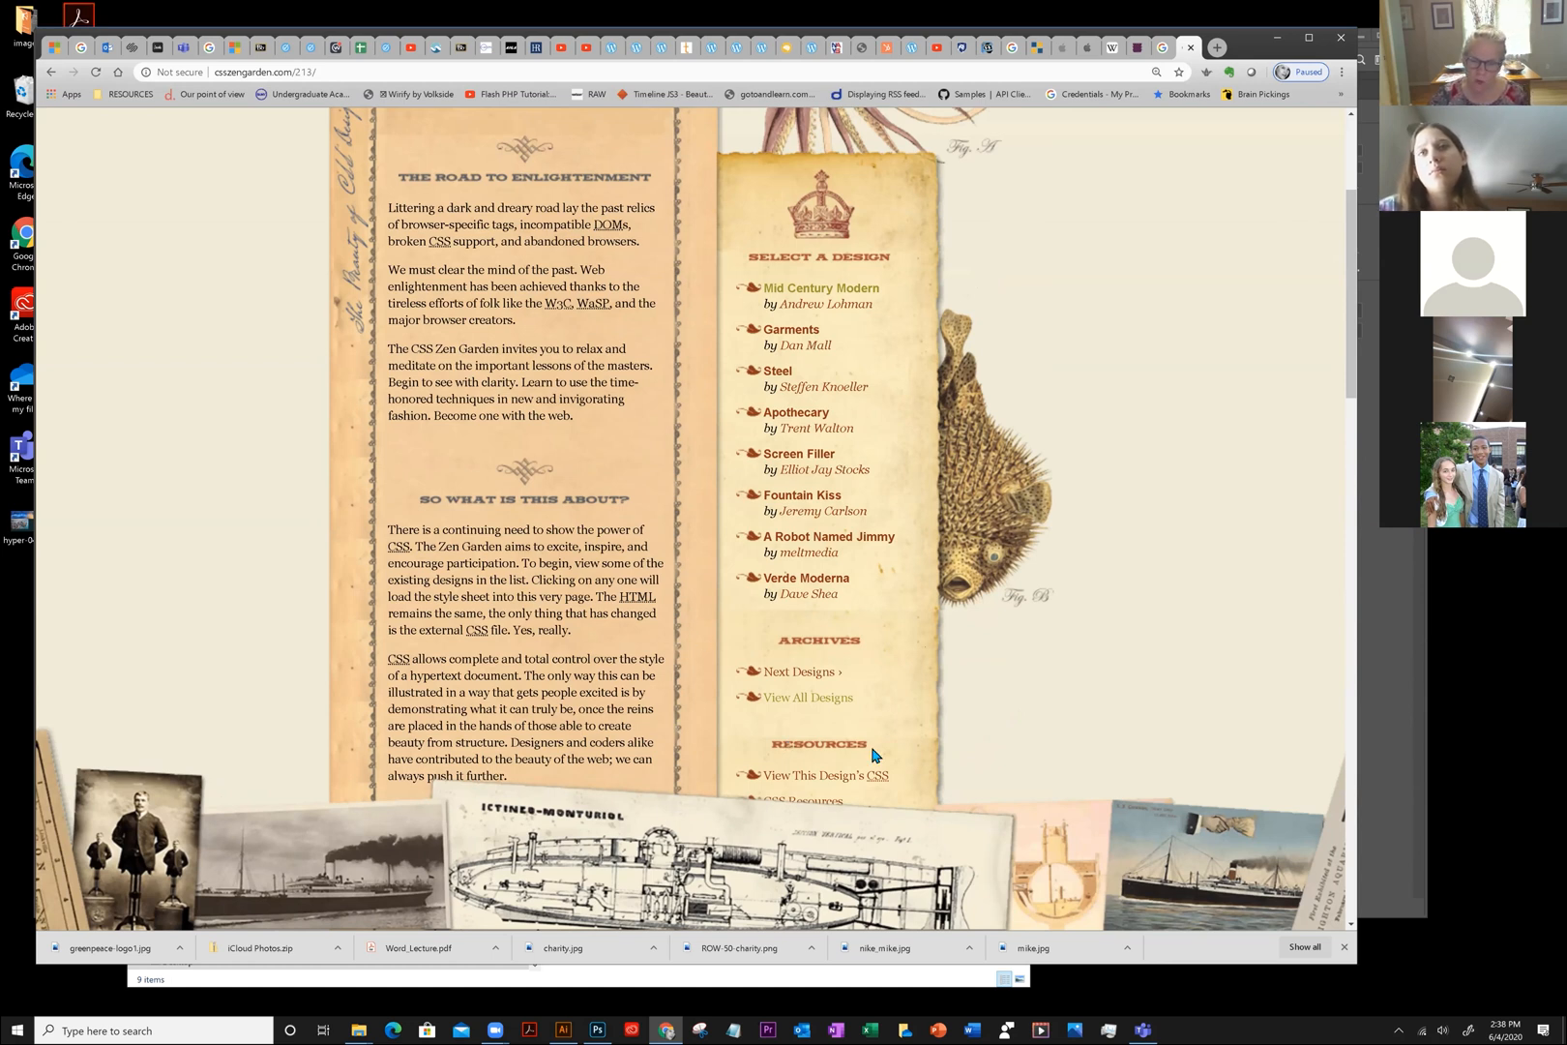
scroll(877, 755, "down", 4)
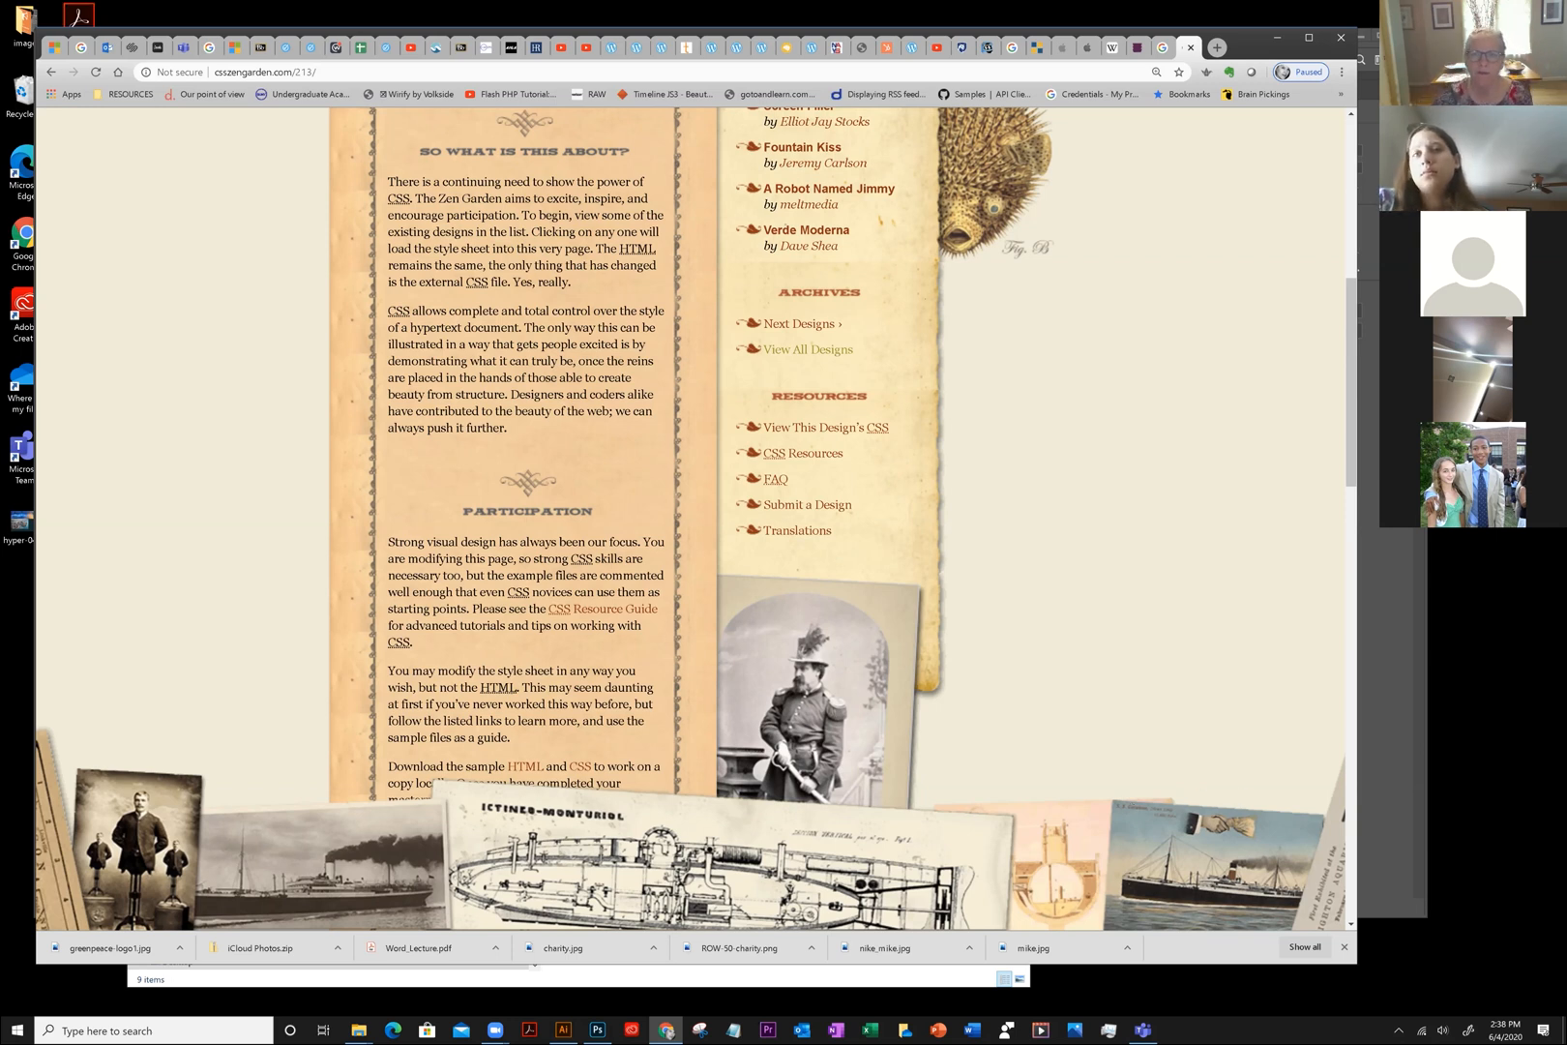
scroll(1199, 802, "up", 7)
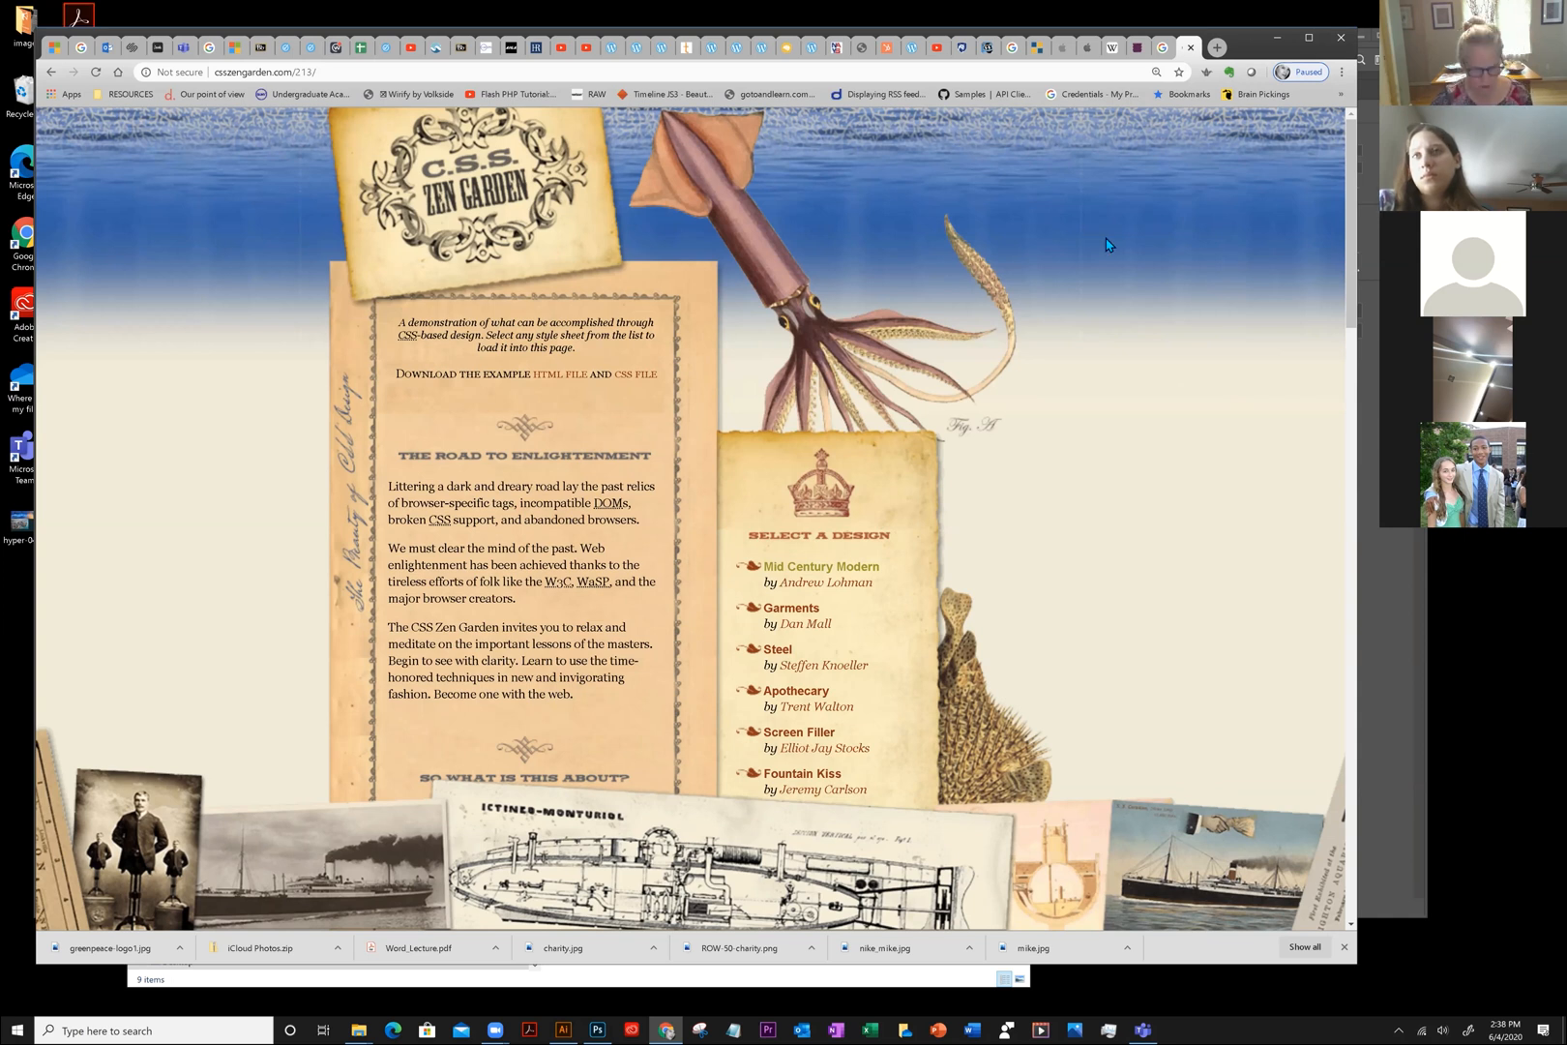
Enlarge the Under the Sea! page to 250% and inspect how its text, illustrations and collage scale
key("ctrl+plus")
key("ctrl+plus")
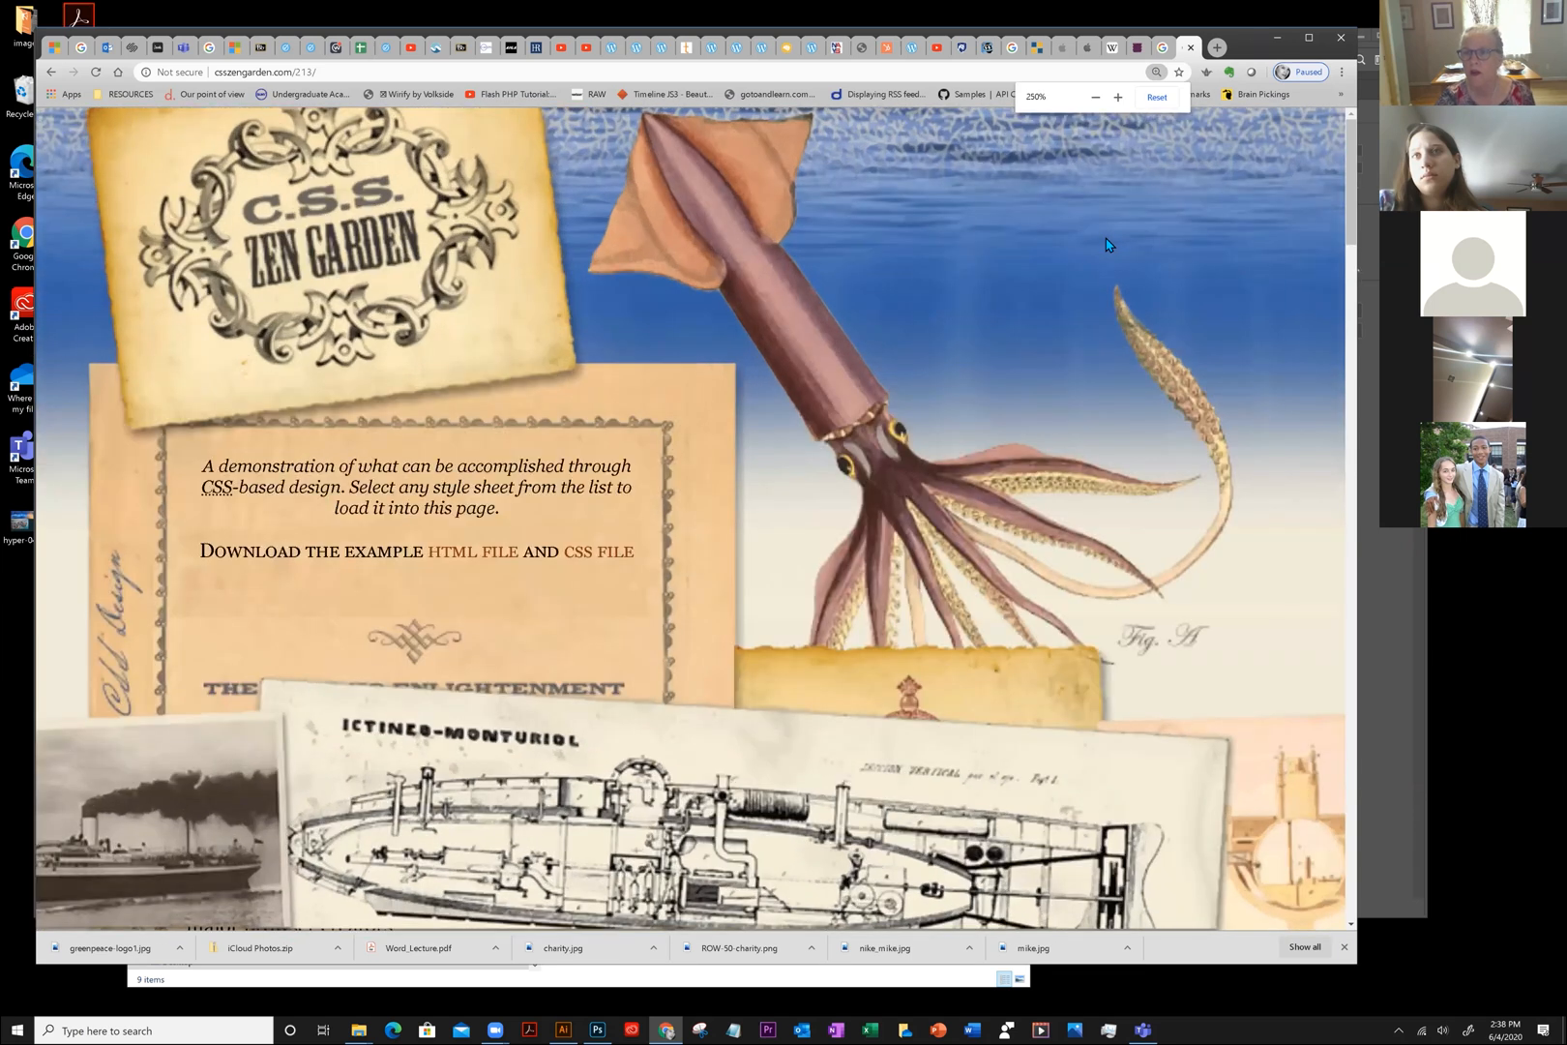
scroll(1188, 330, "down", 5)
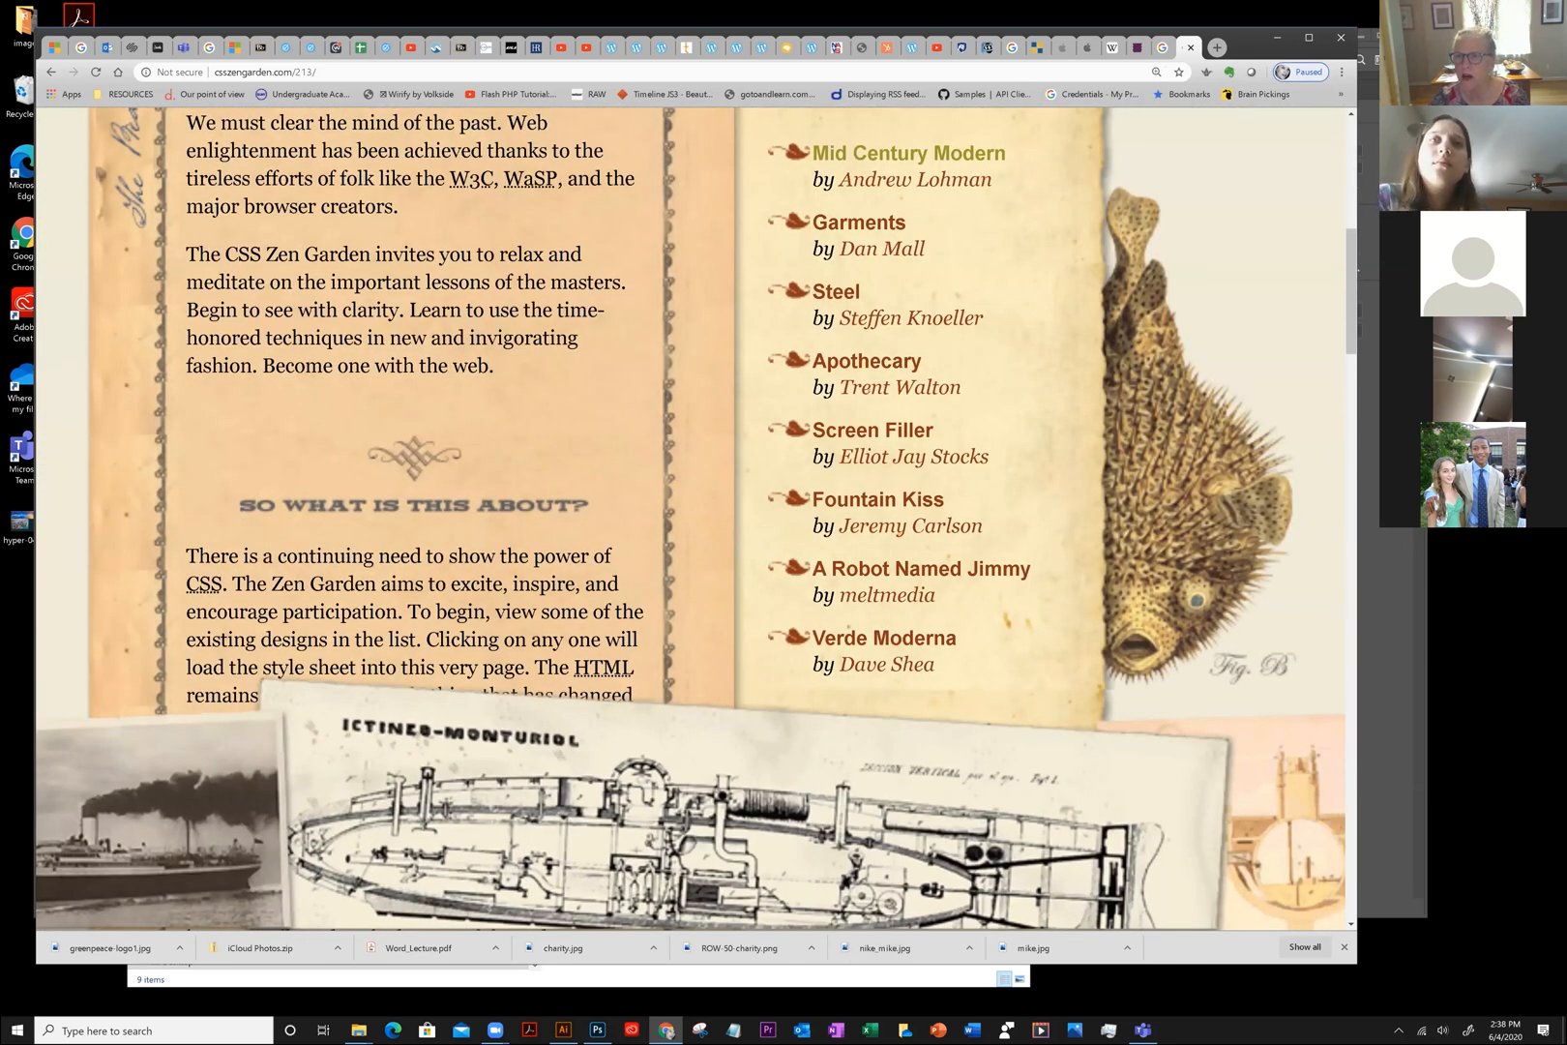
scroll(690, 411, "down", 10)
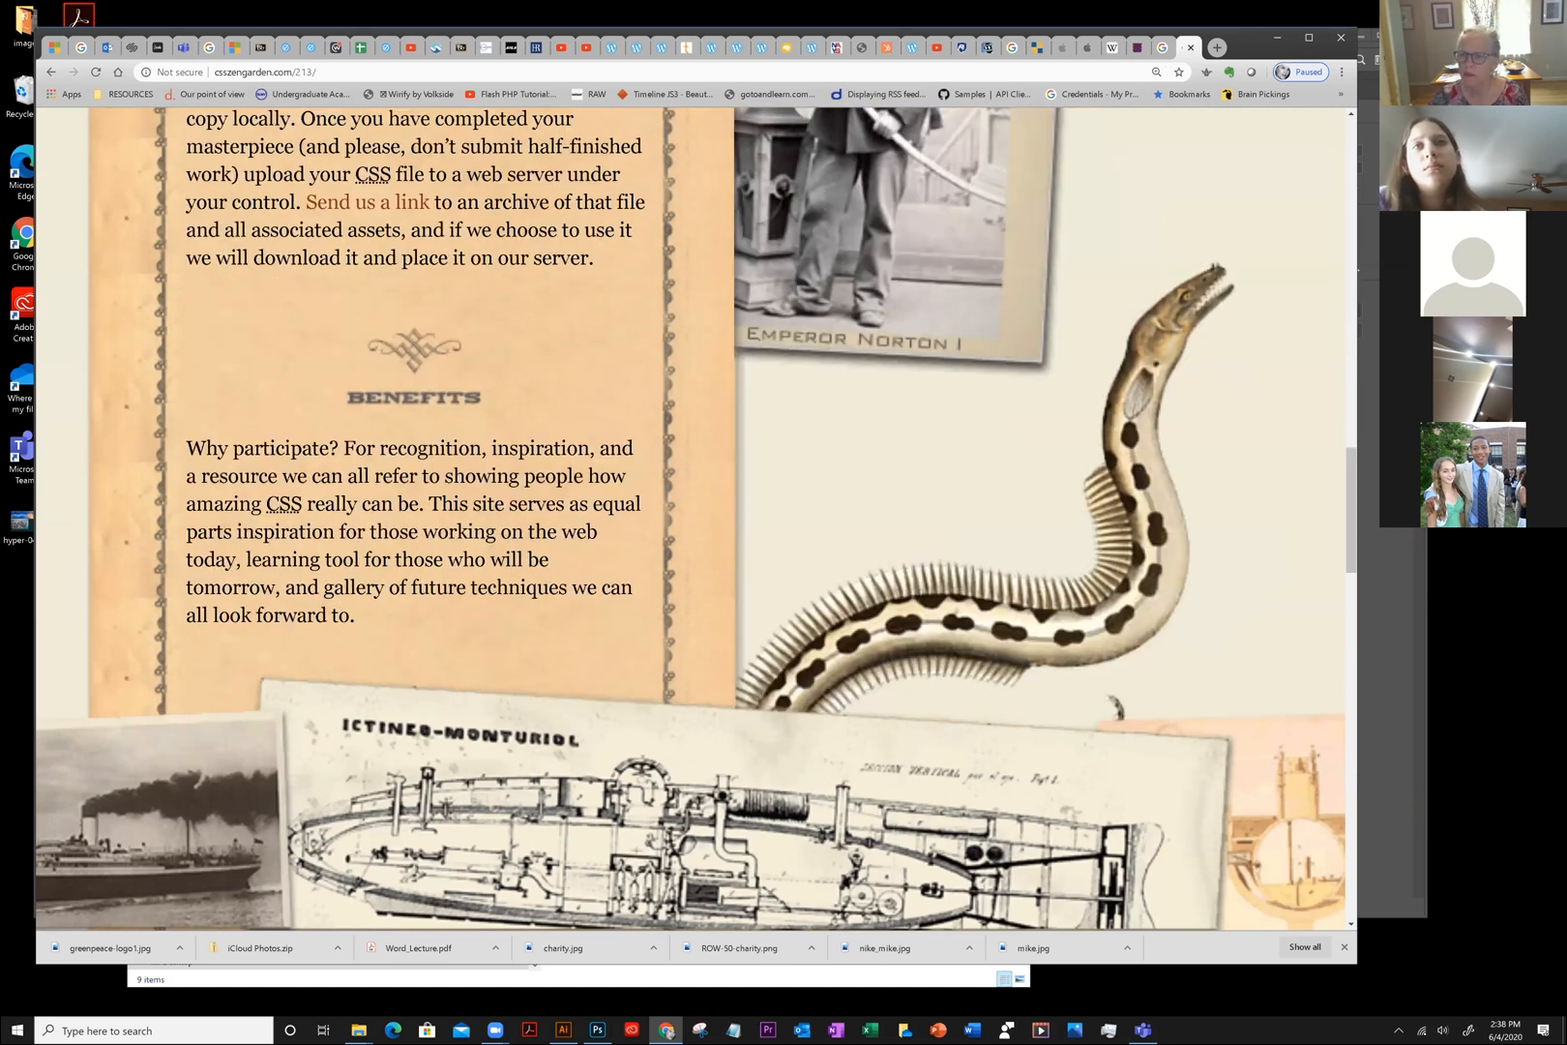
left_click_drag(1351, 504, 1351, 174)
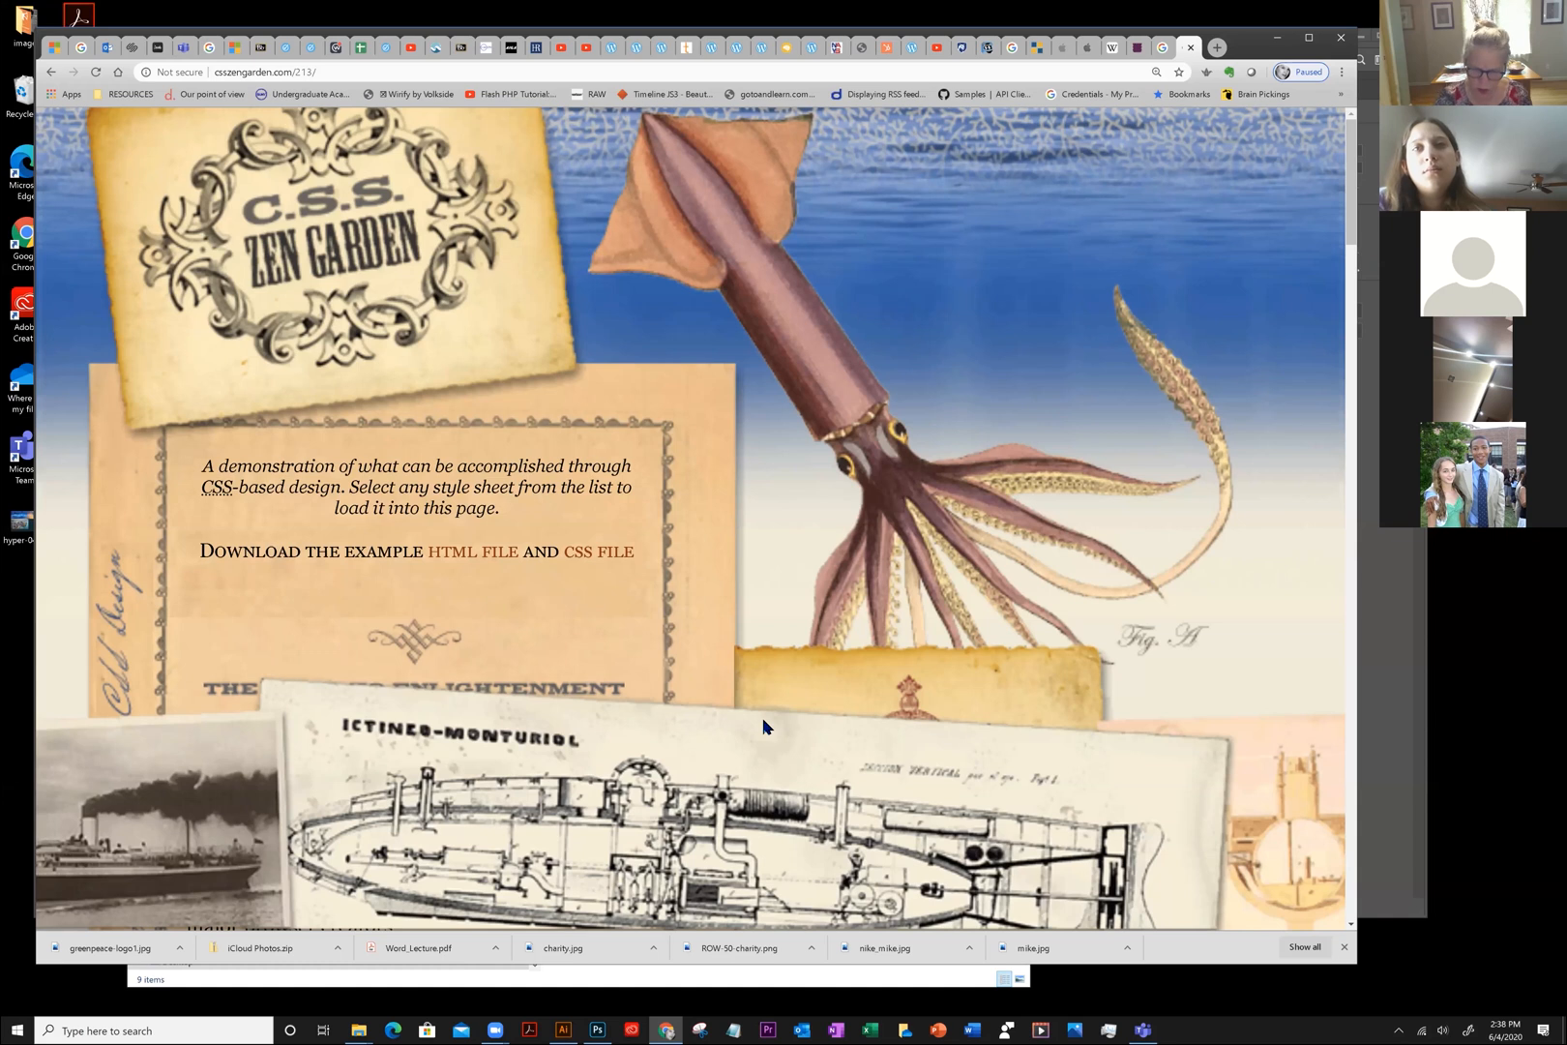
Return to the design list, reduce the page zoom to 125%, and open the Orchid Beauty design
key("ctrl+minus")
key("ctrl+minus")
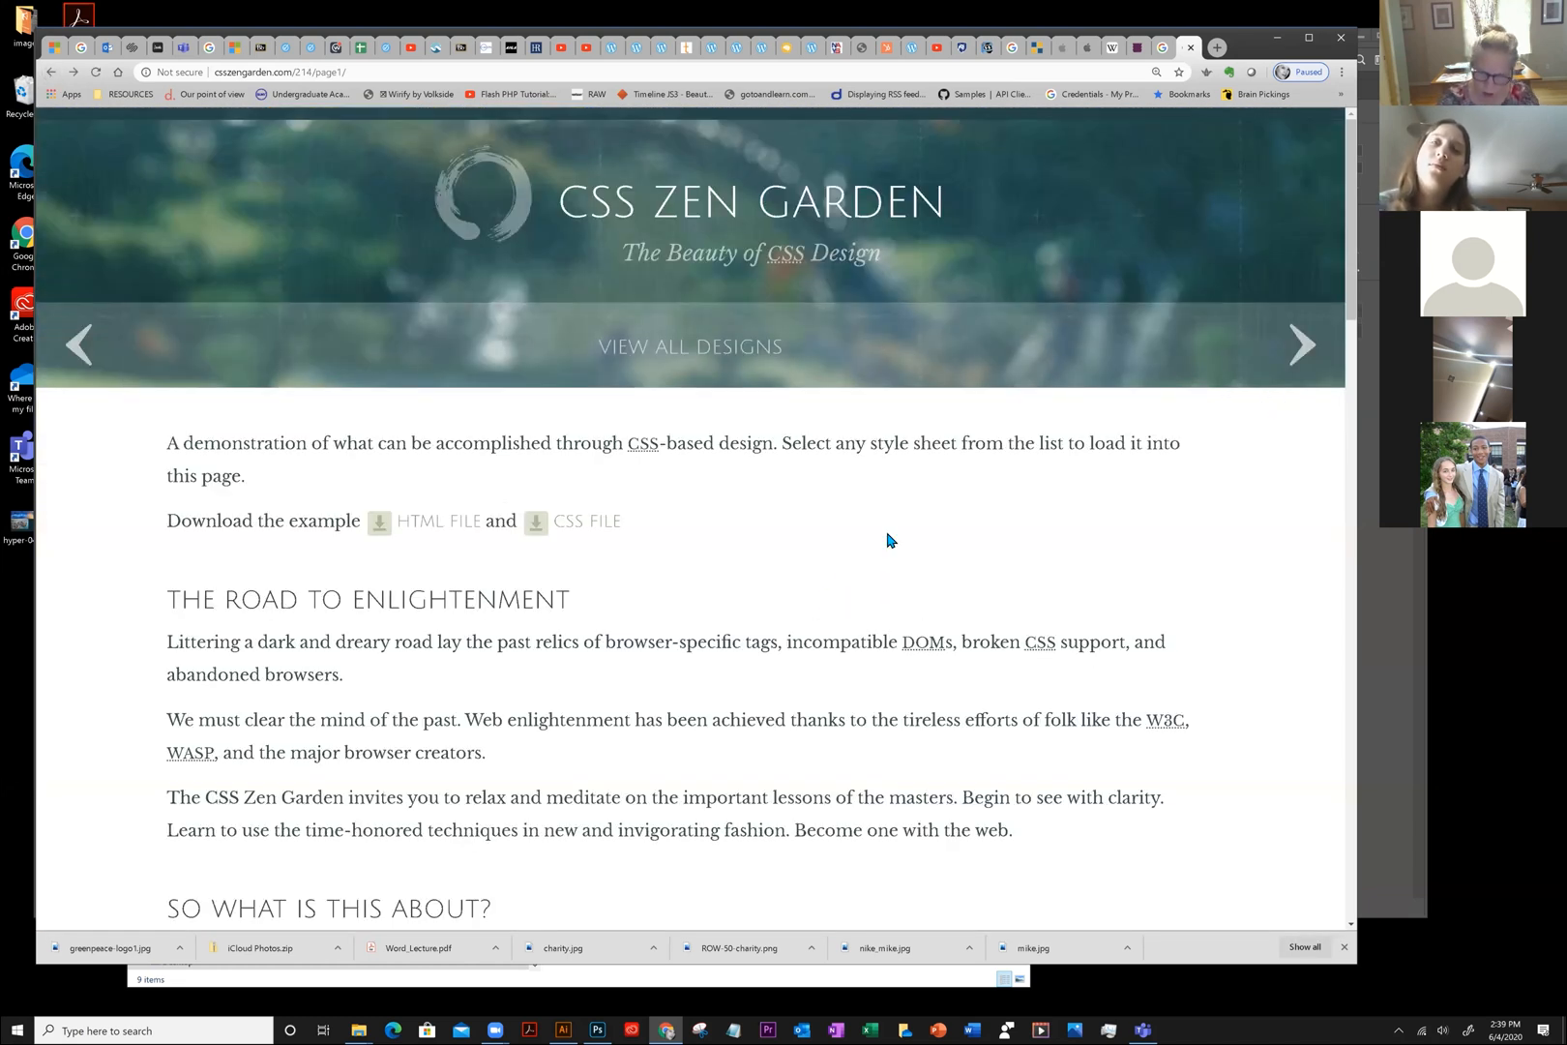
key("ctrl+minus")
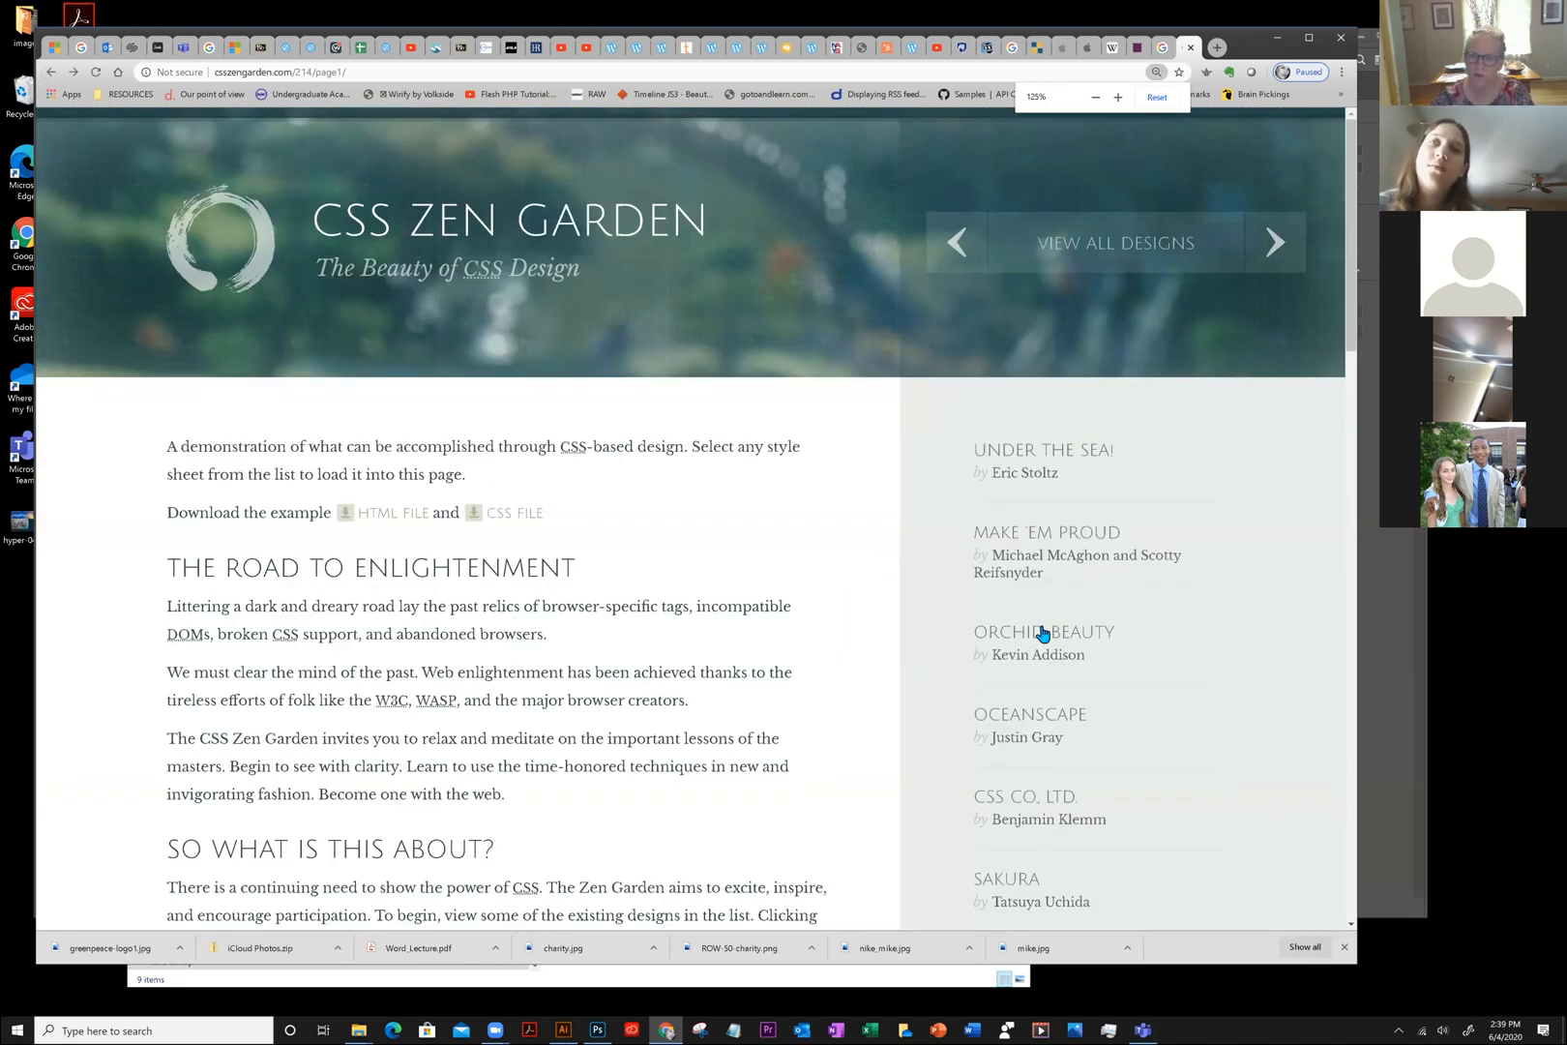
left_click(1040, 634)
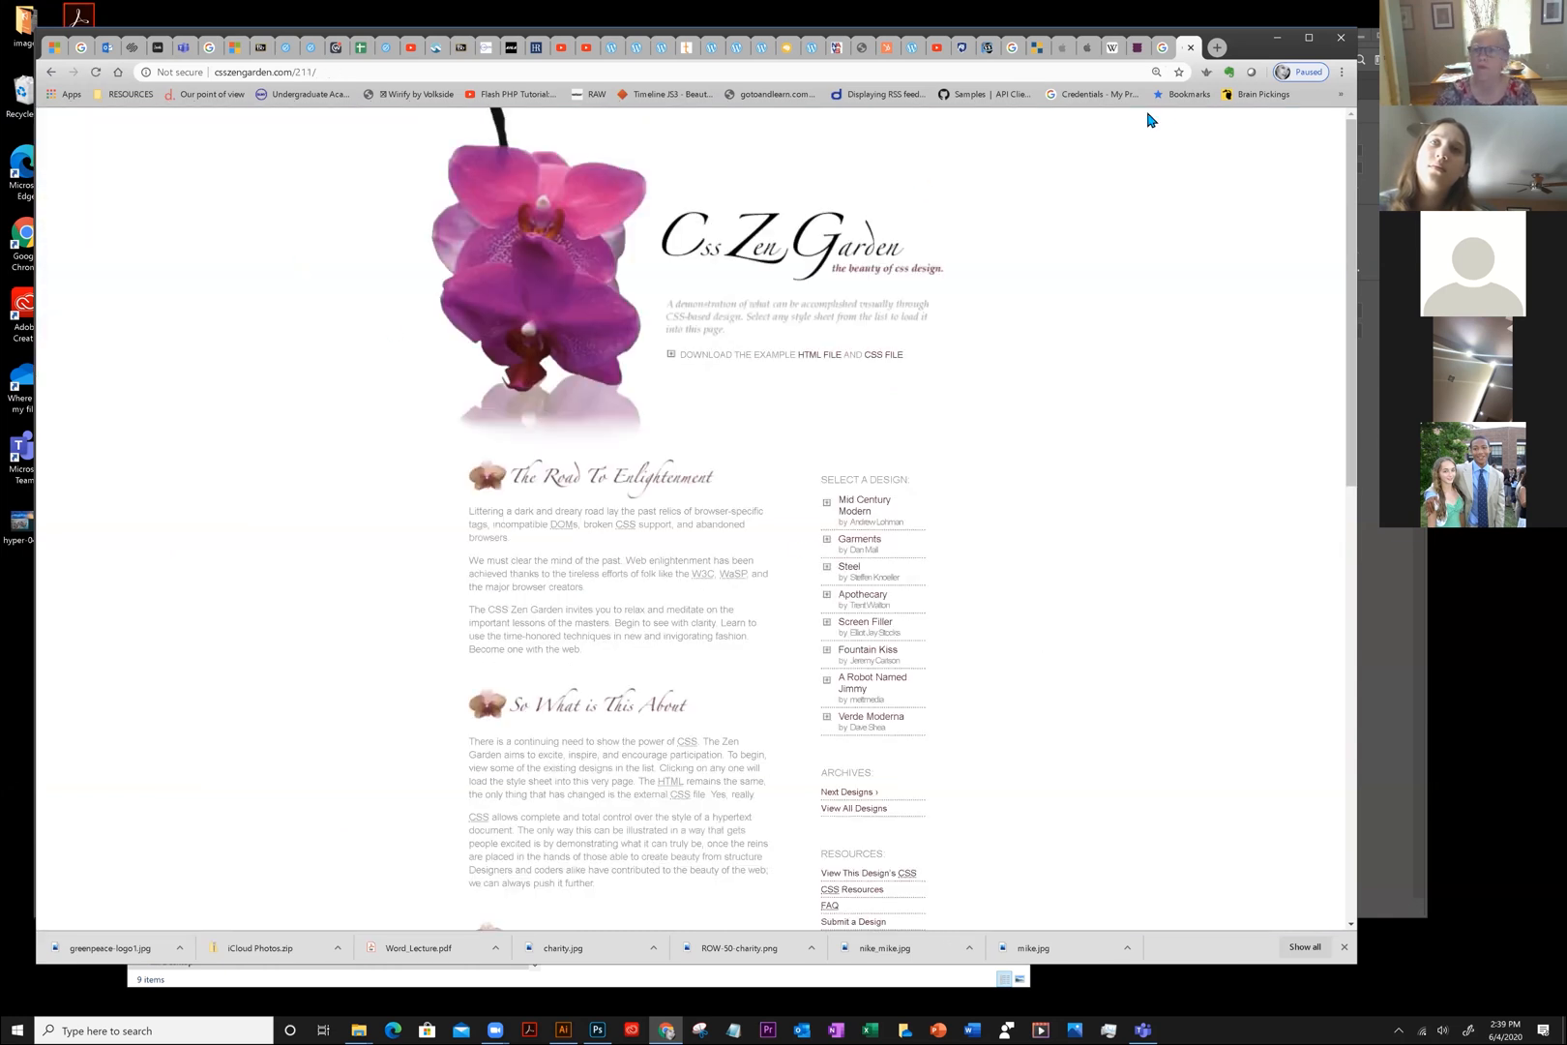
Return from Orchid Beauty to the design list and open the A Walk in the Garden design
left_click(53, 73)
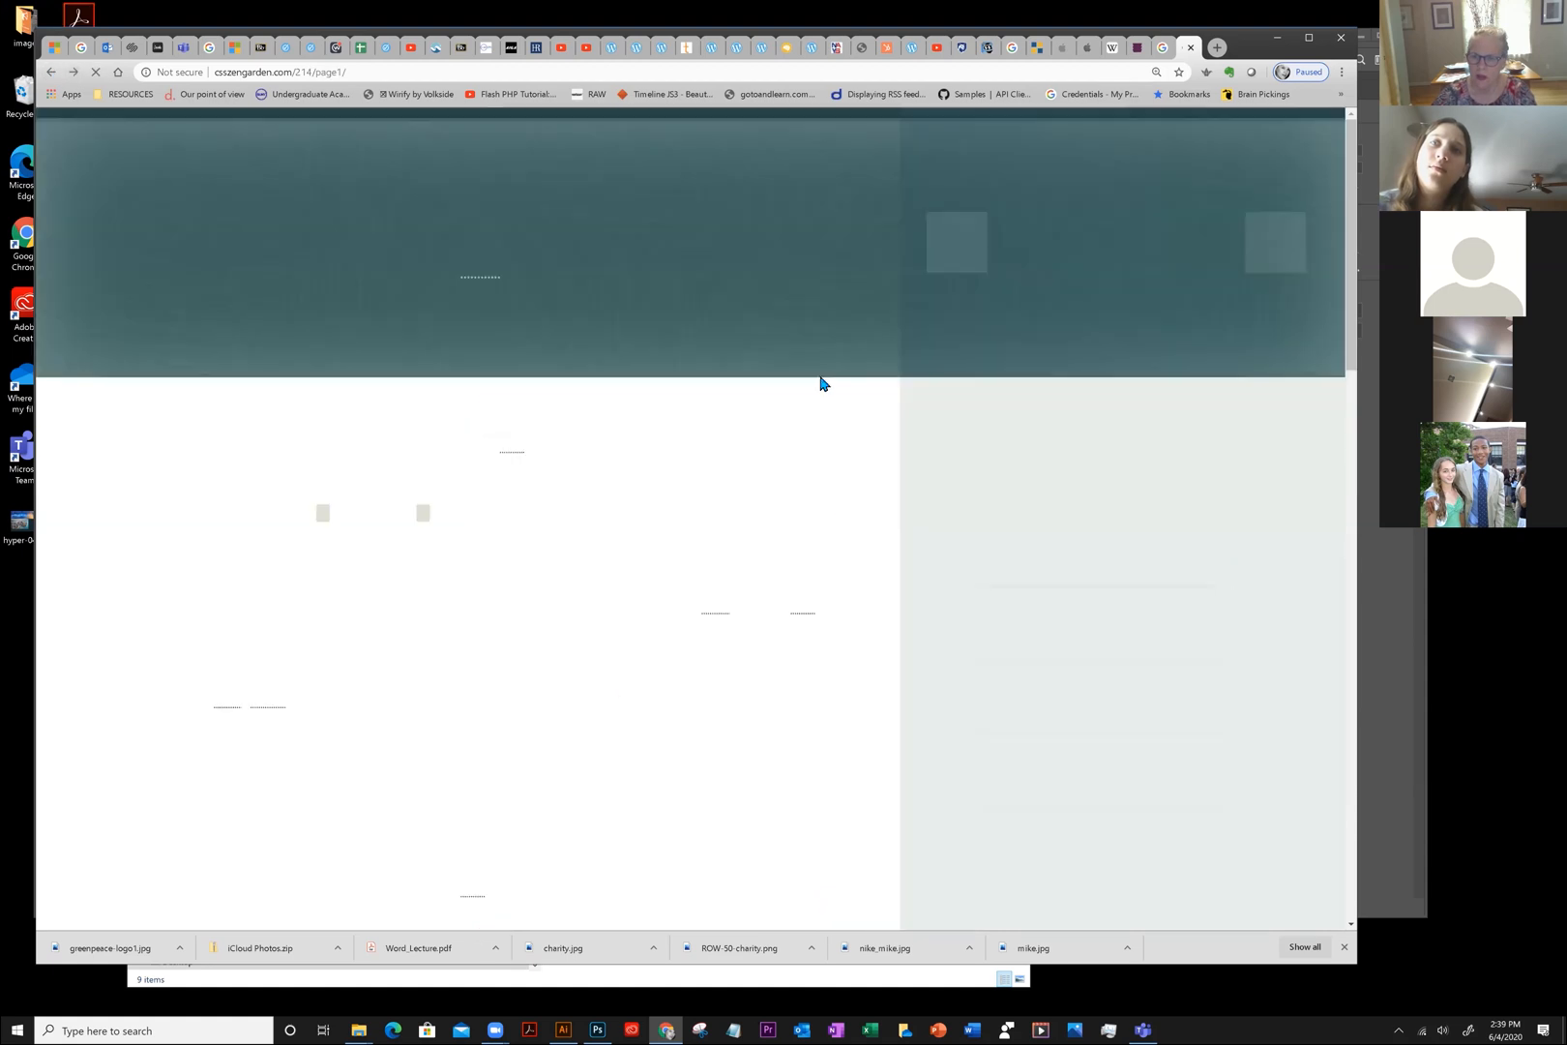
scroll(1132, 830, "down", 3)
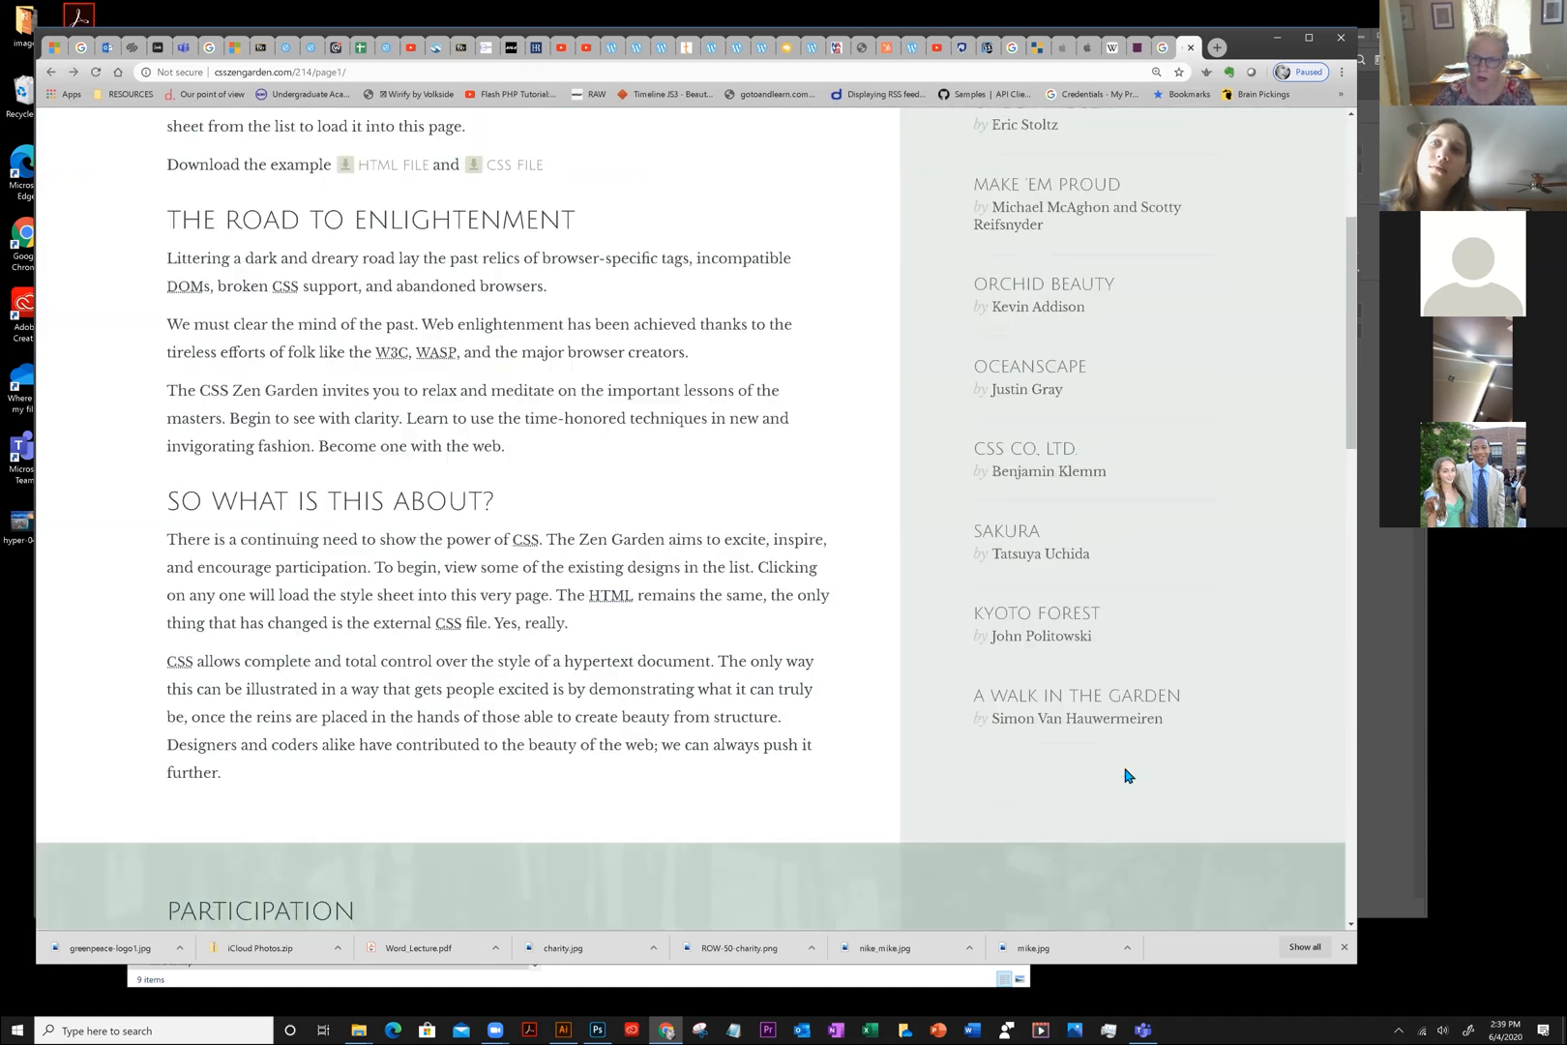
left_click(1081, 697)
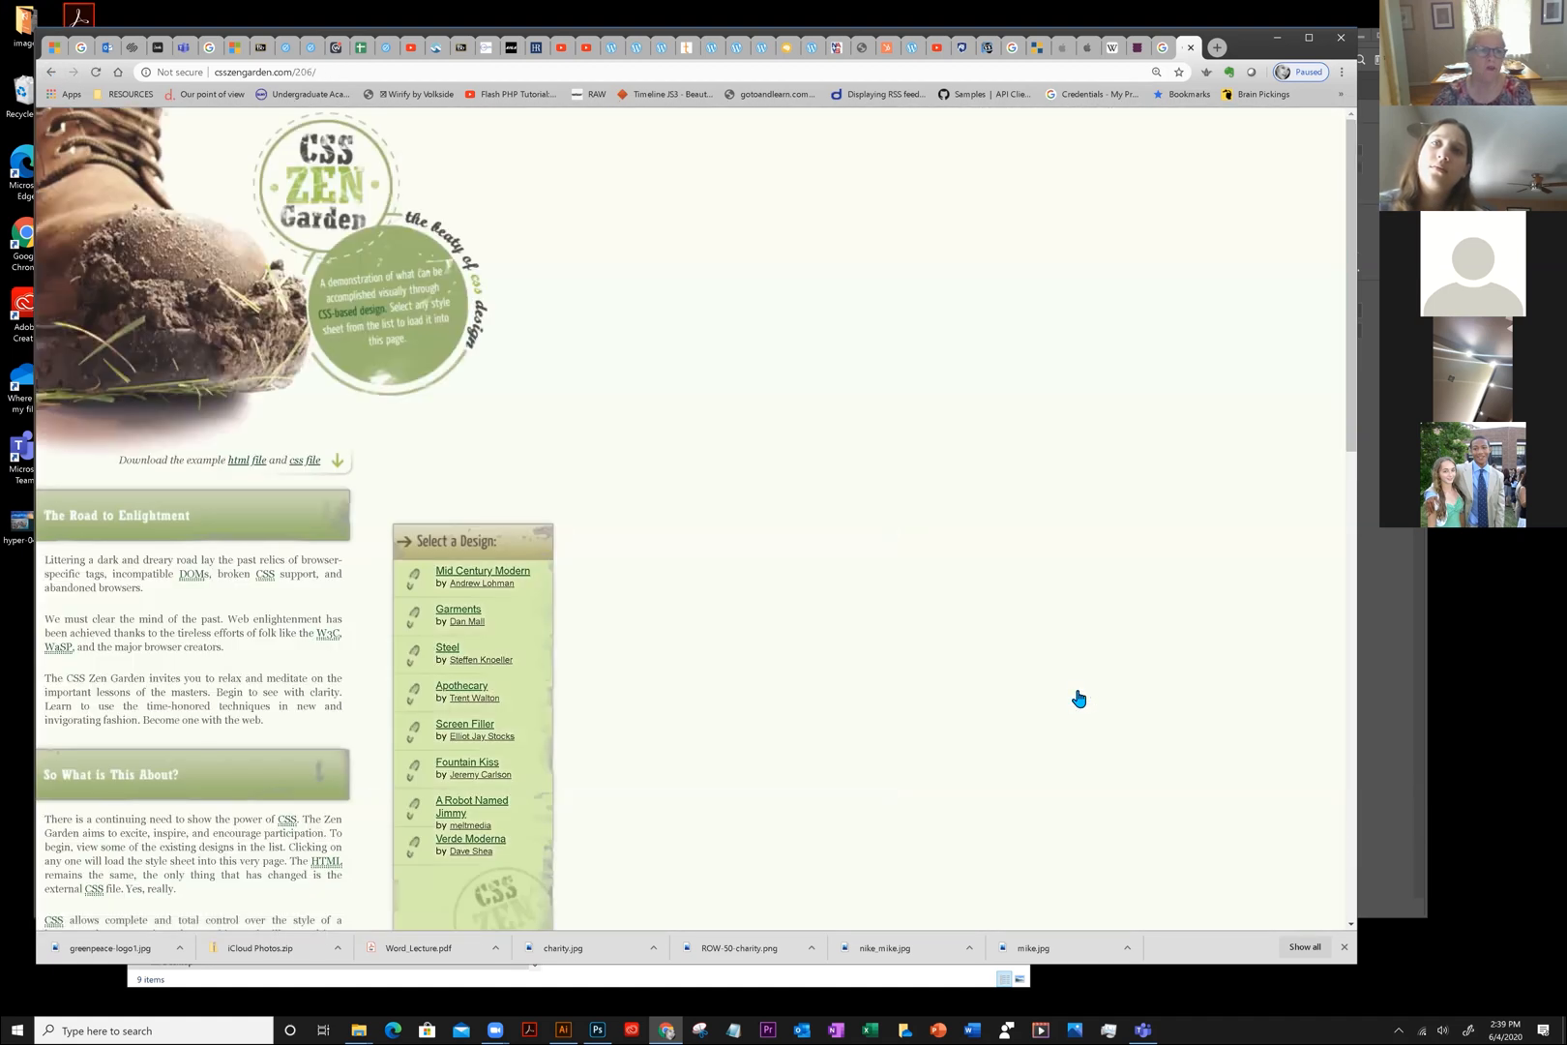
Go back to the design list and advance through its pages to page 5
key("alt+Left")
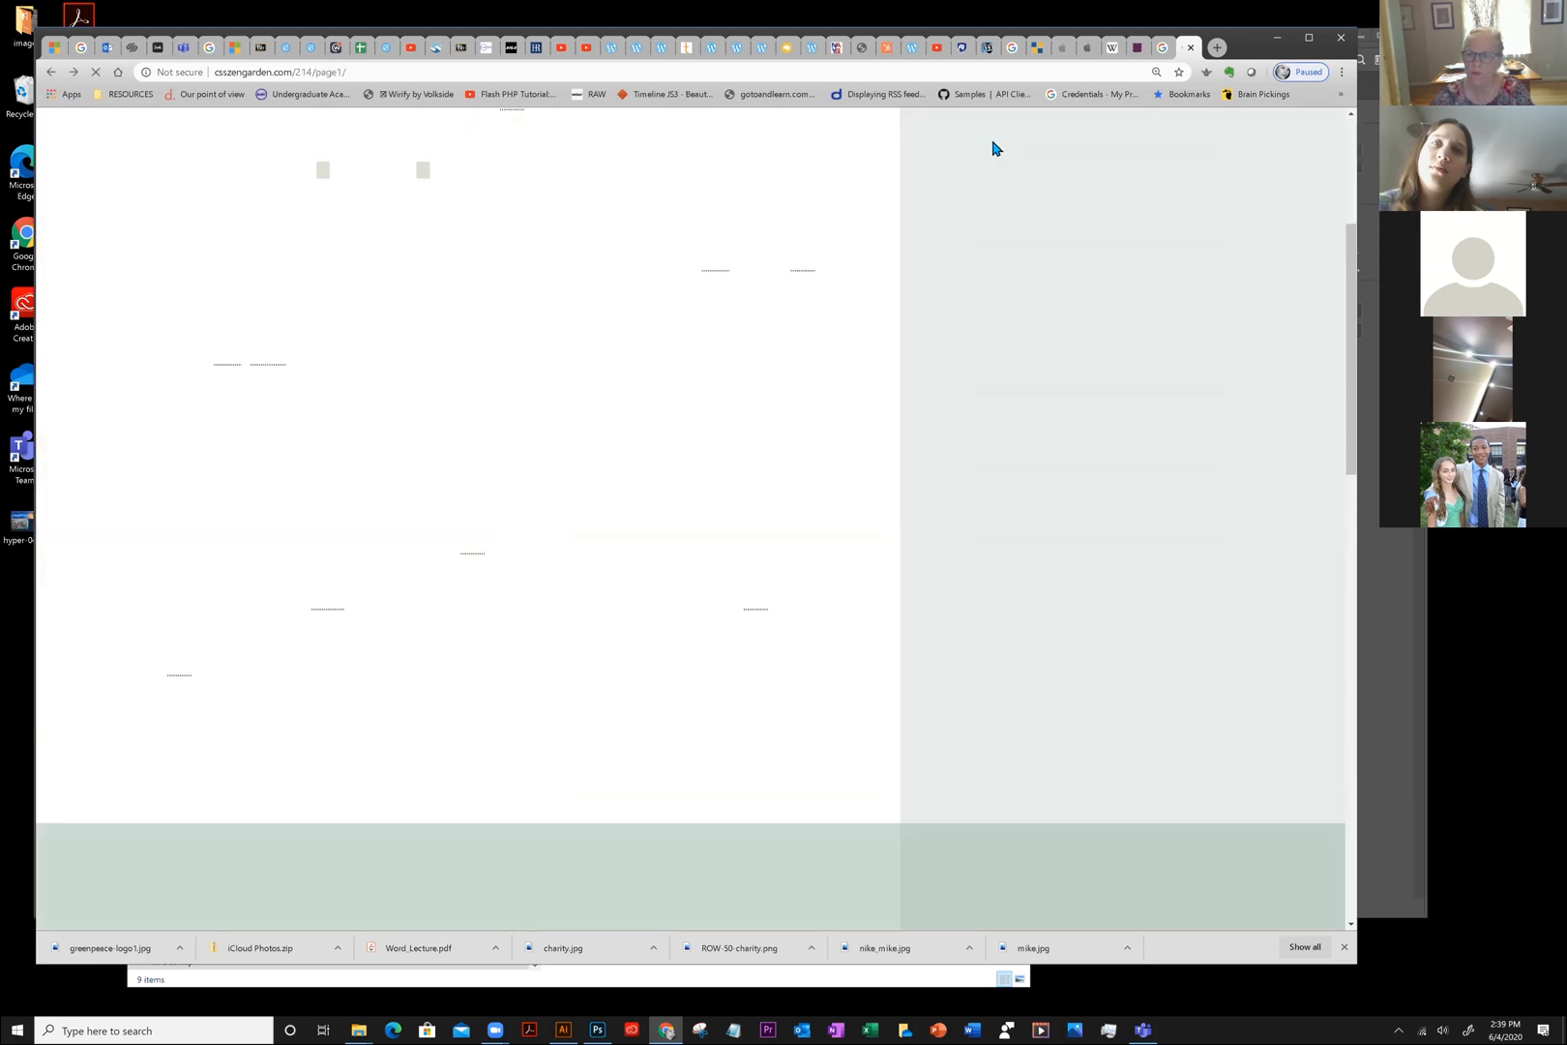
scroll(1277, 245, "up", 4)
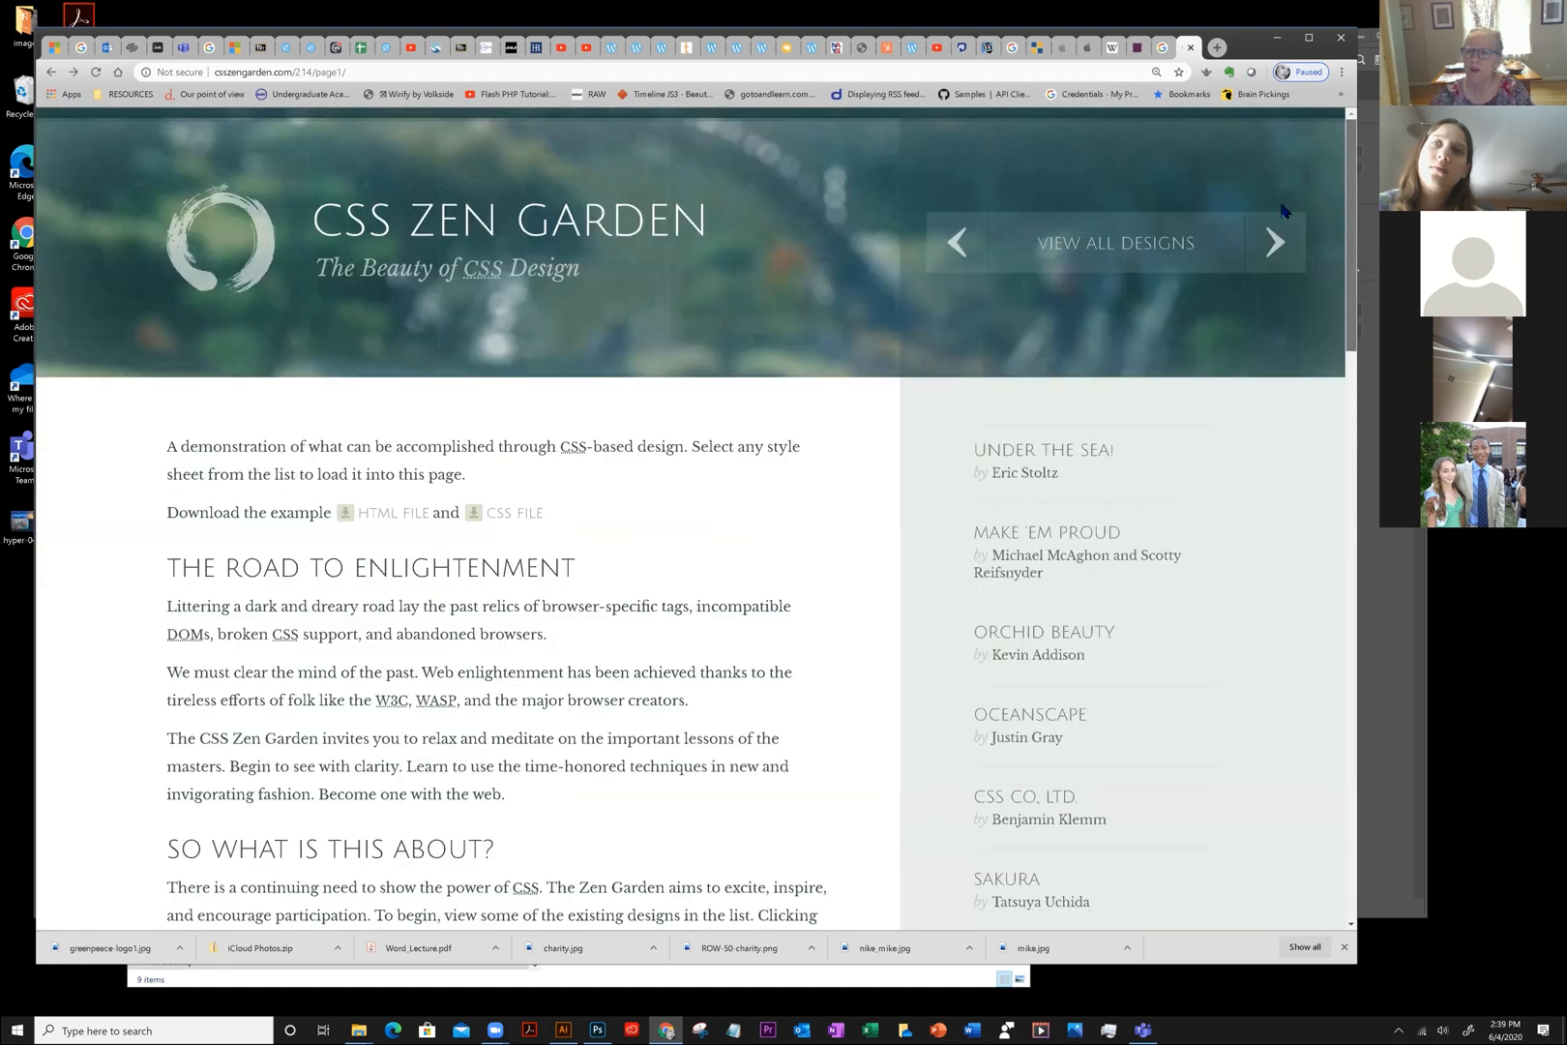
left_click(1275, 243)
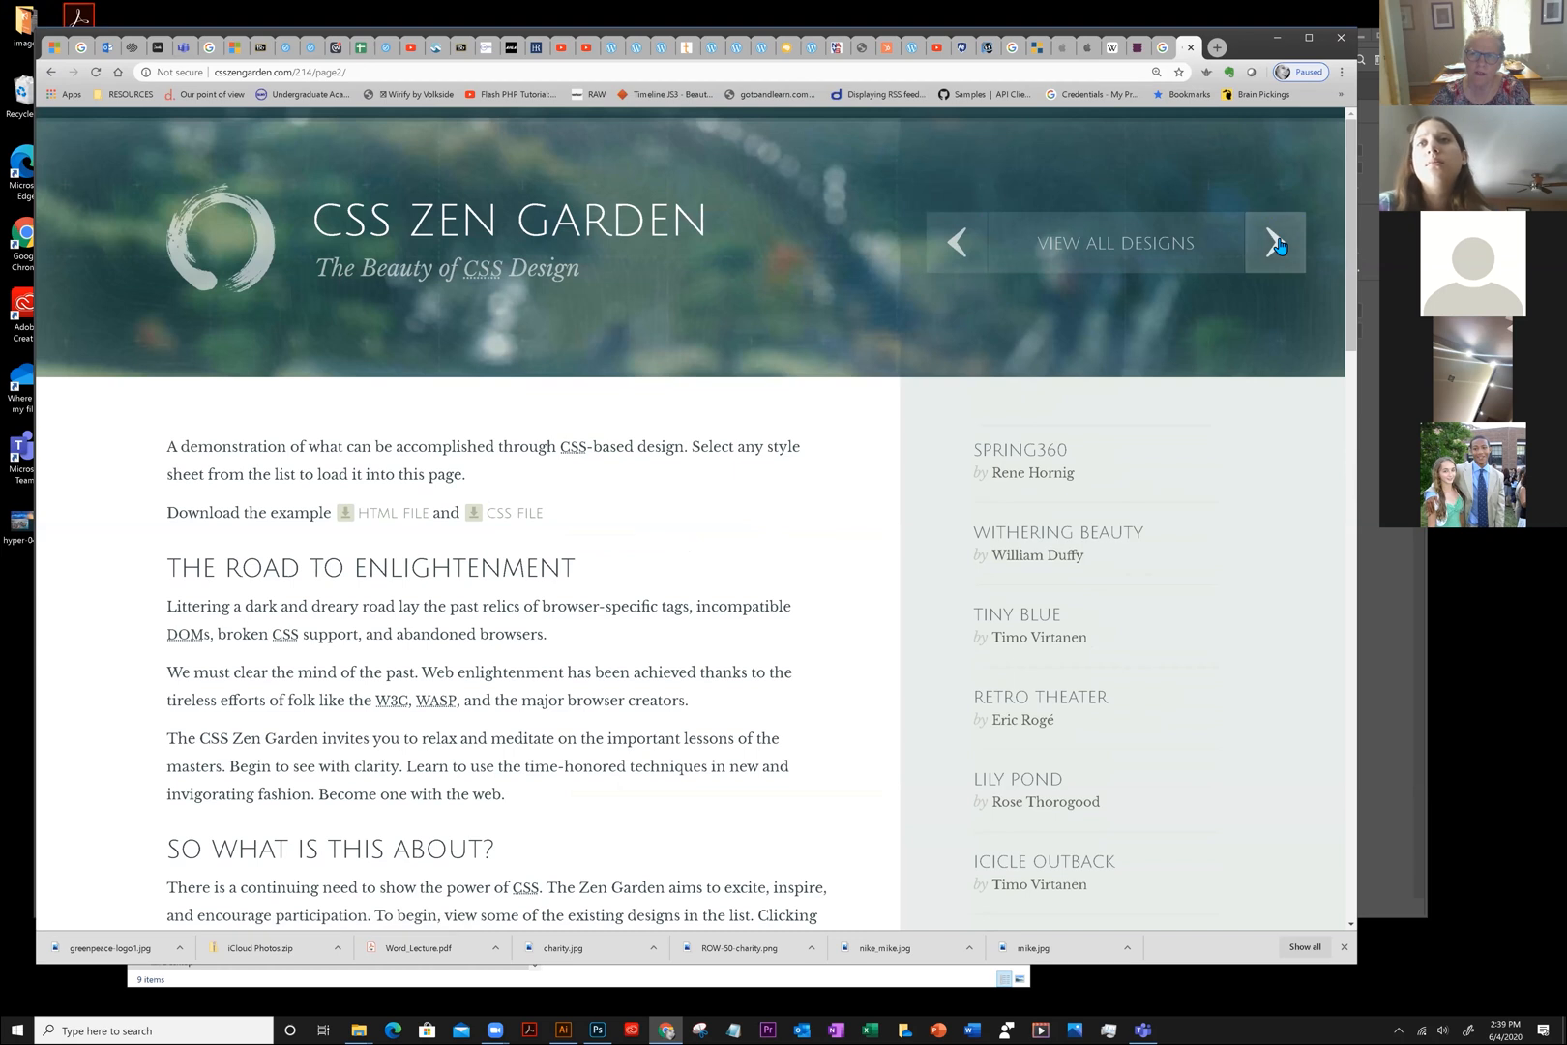
left_click(1275, 243)
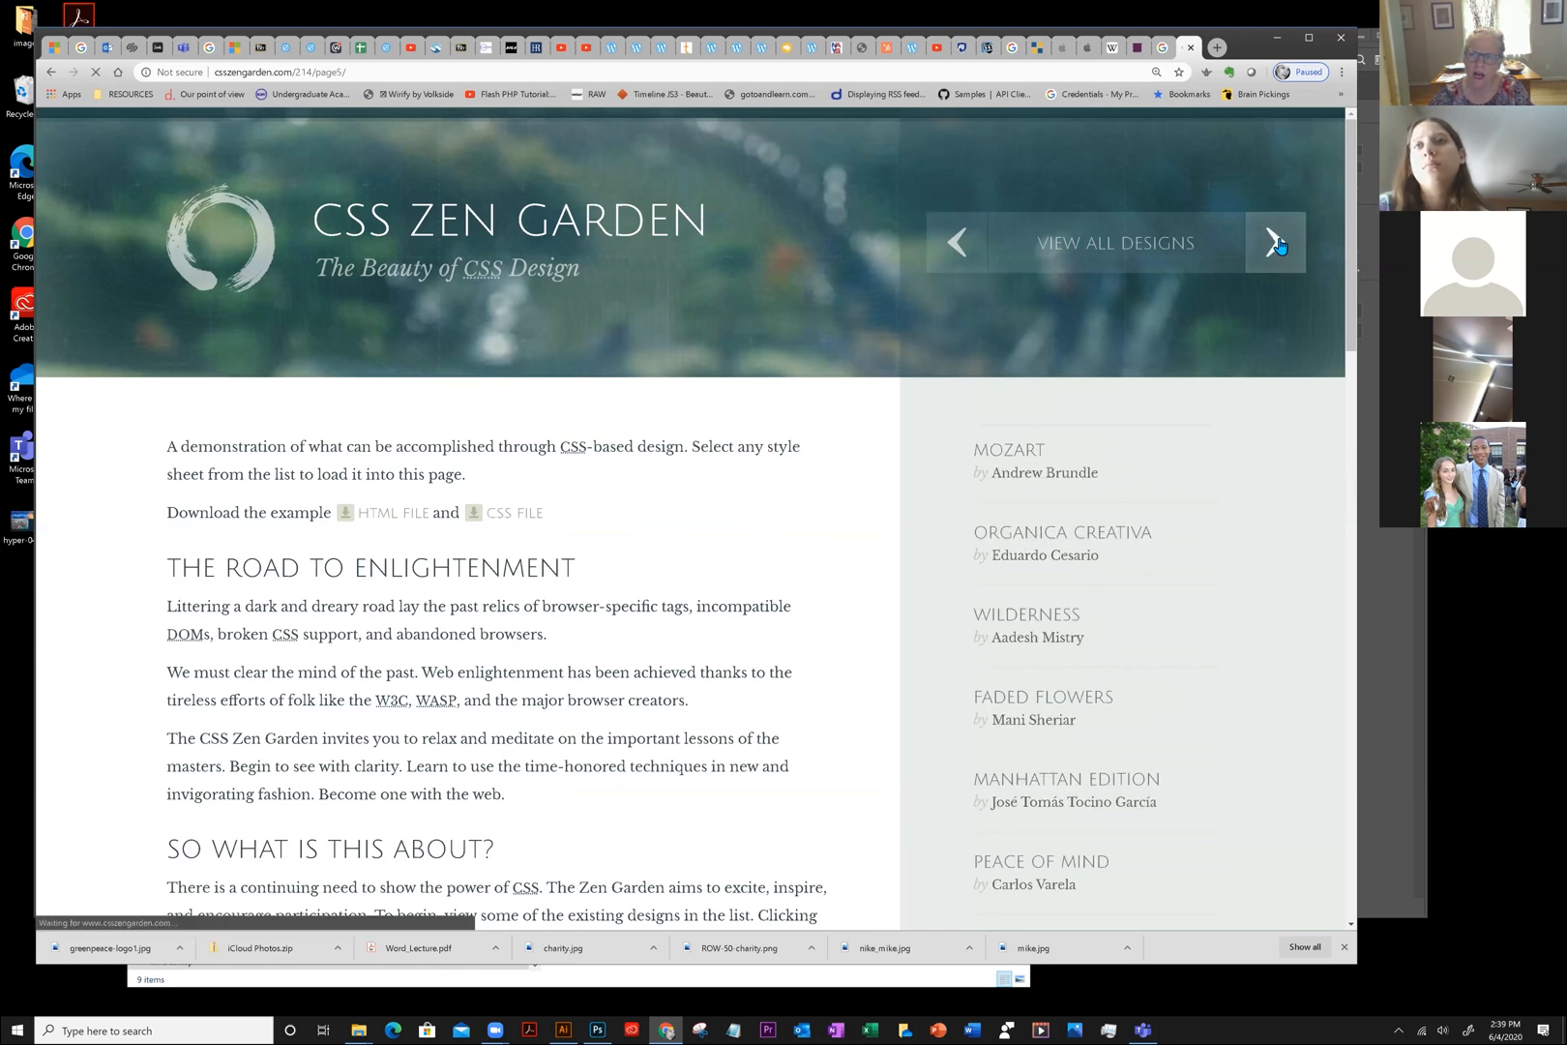
left_click(1275, 243)
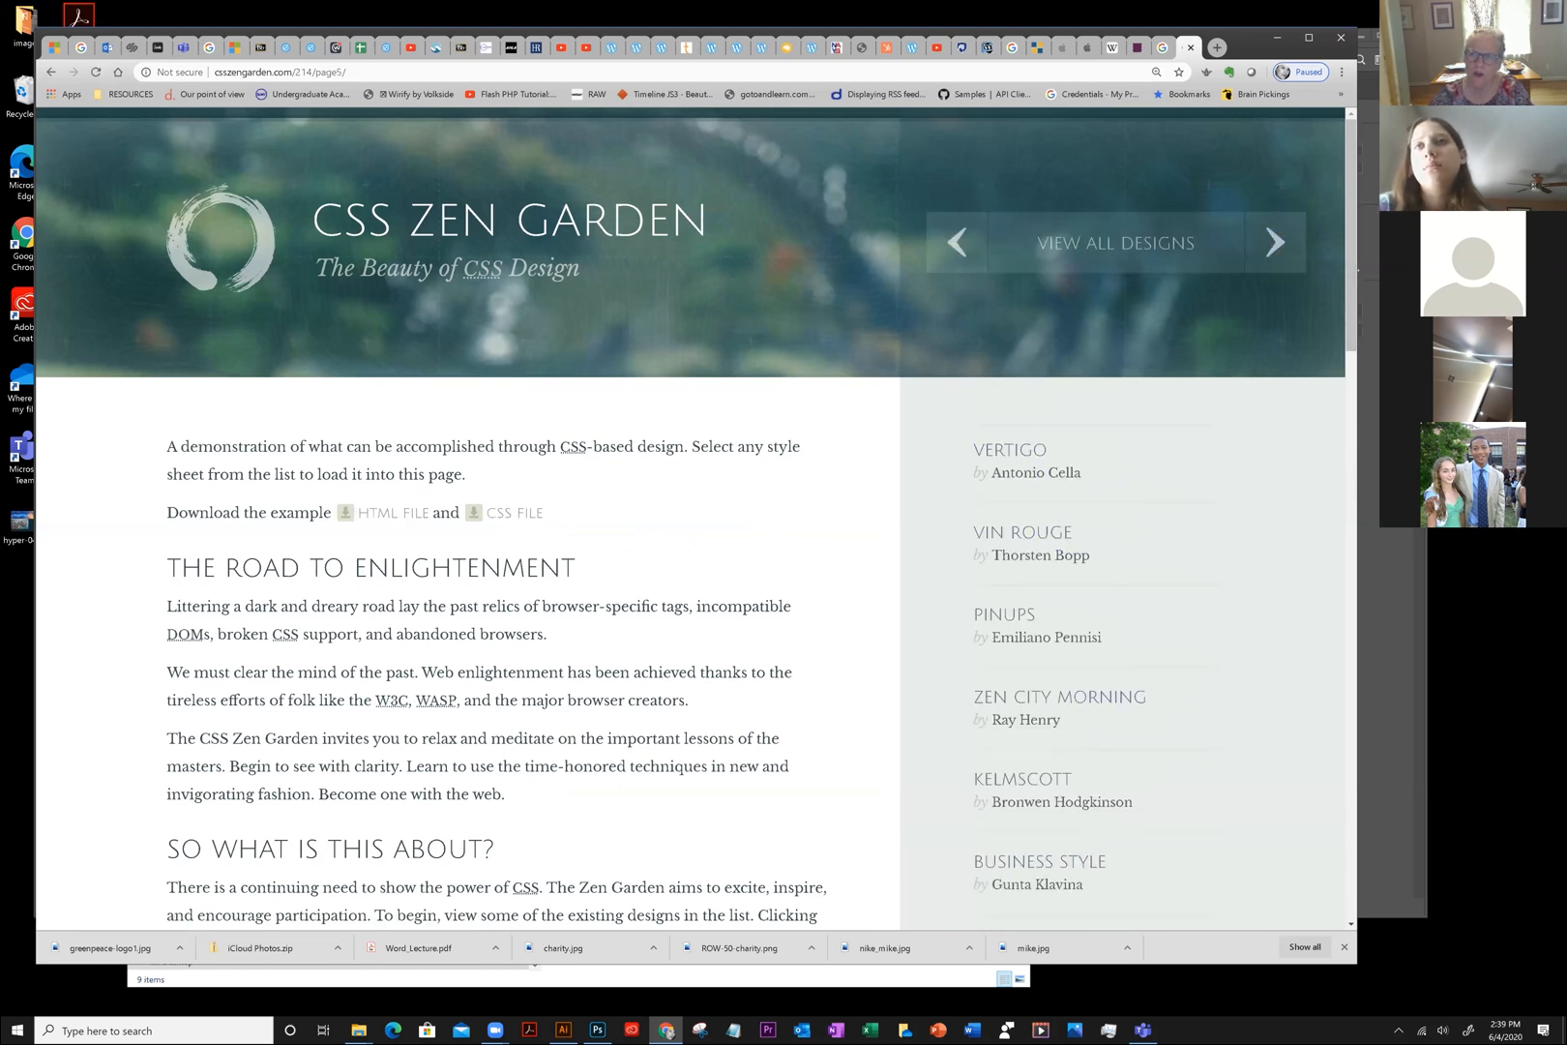
Browse the designs listed on page 5 and open the Business Style design
scroll(1103, 500, "down", 6)
scroll(1103, 500, "up", 2)
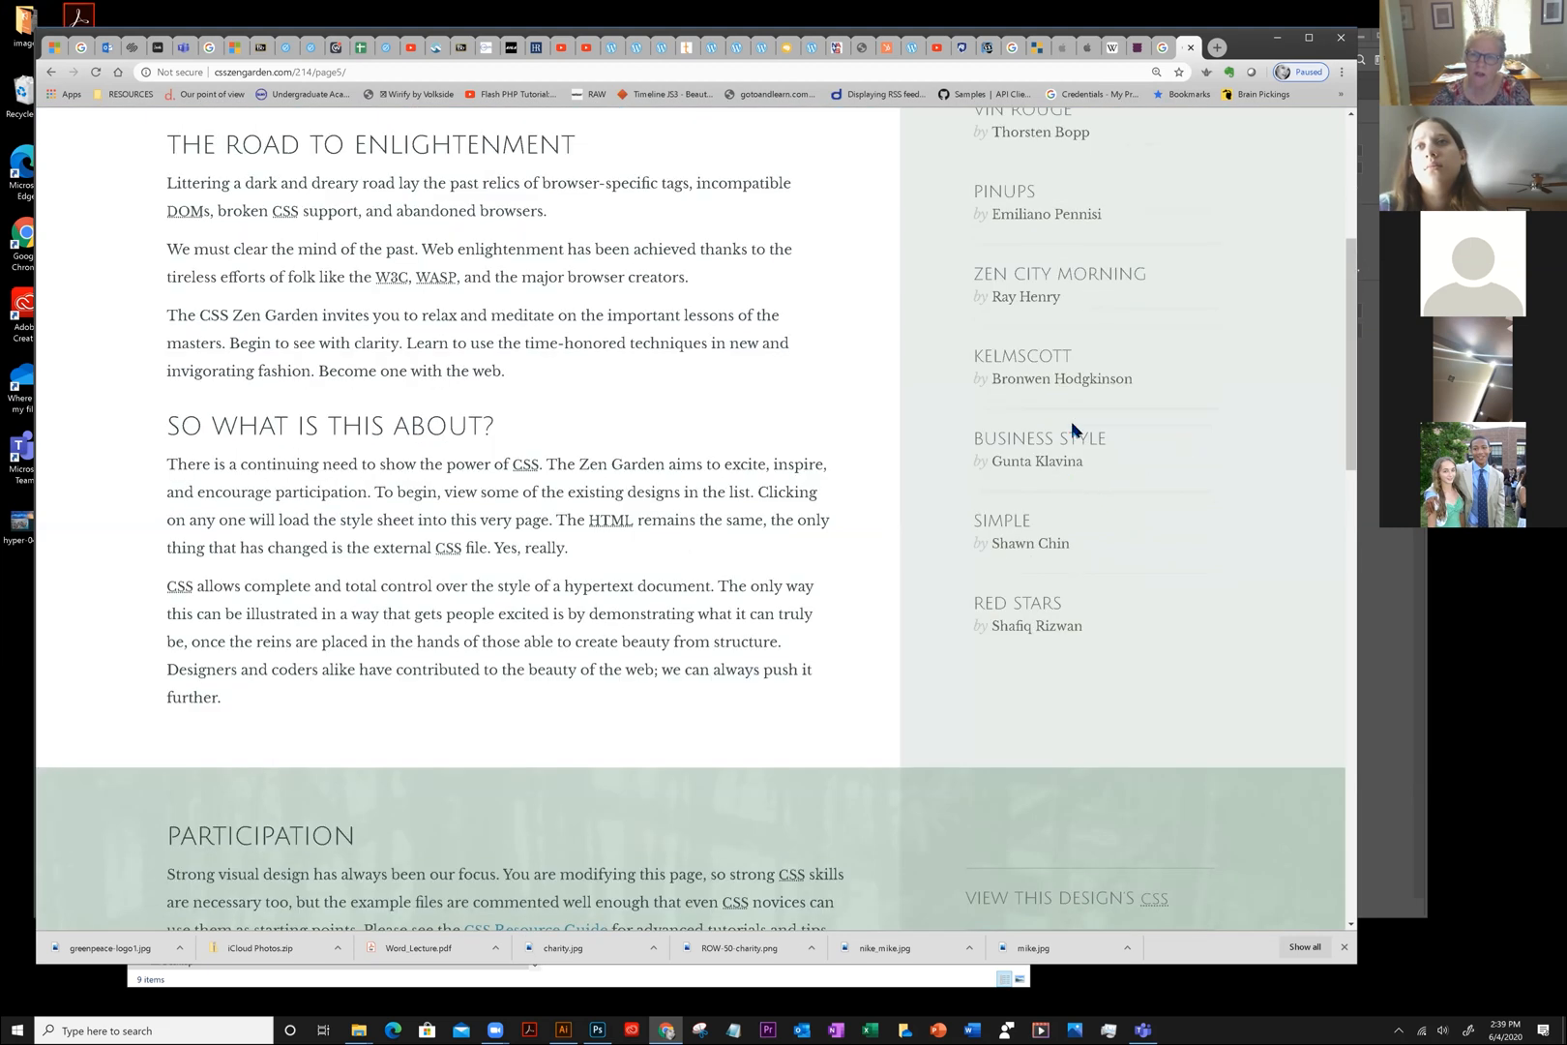
left_click(1053, 438)
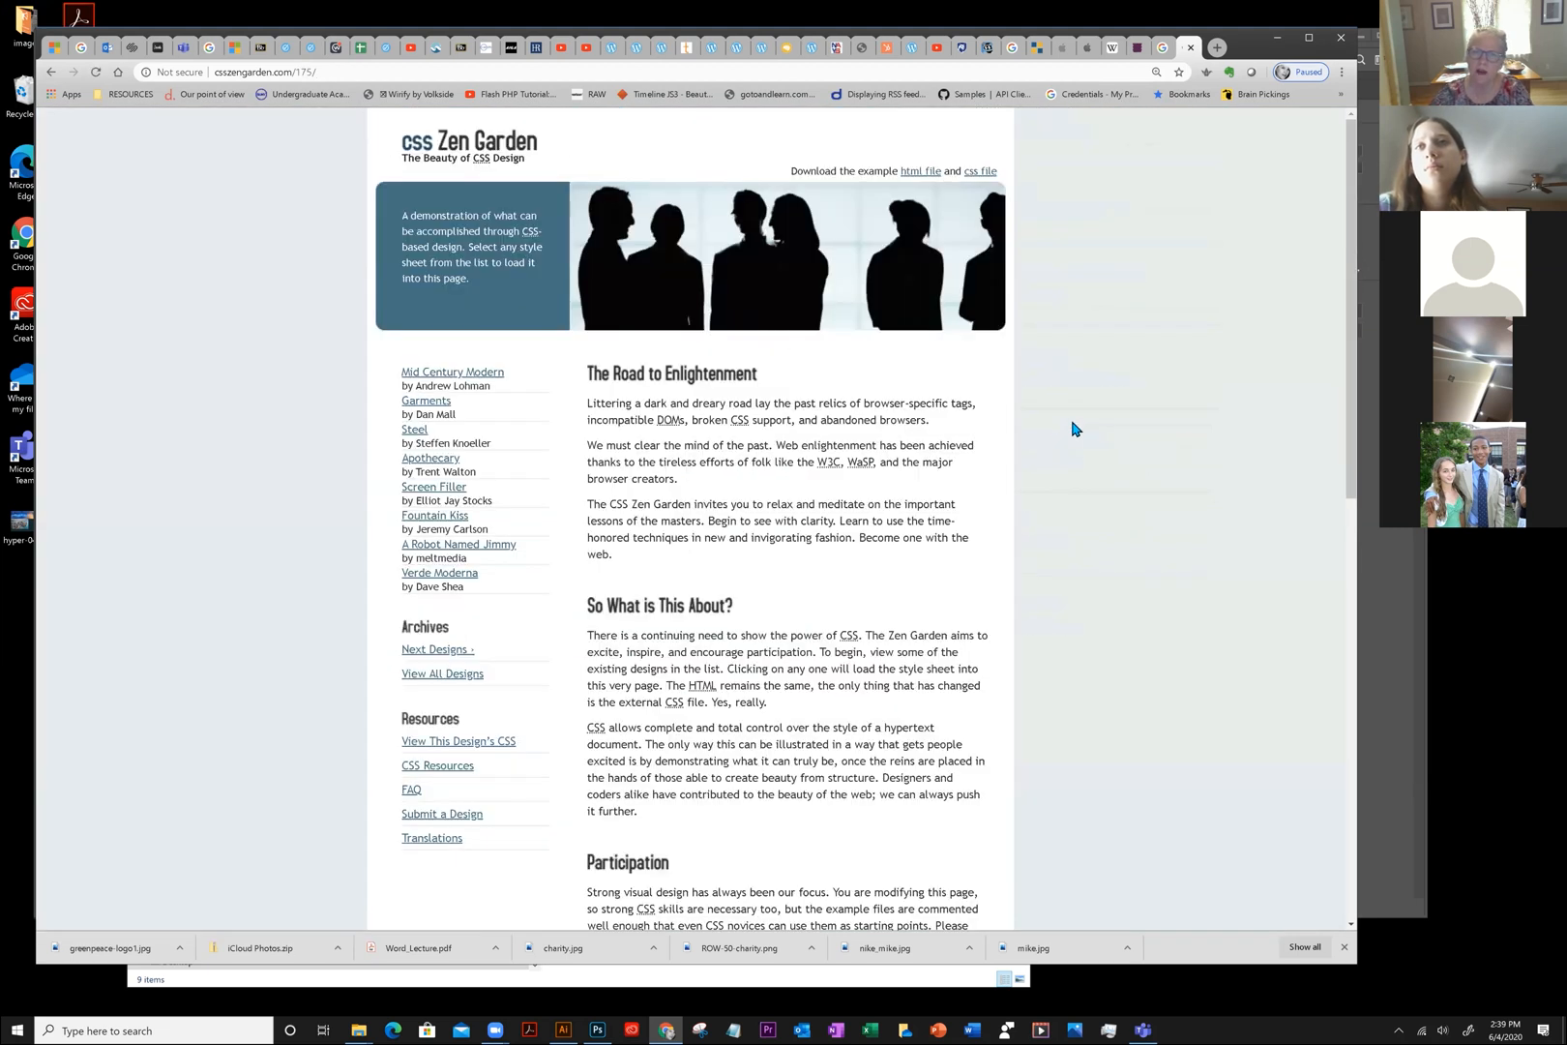
Return to the design list, view the Zen City Morning design, and go back to open Vin Rouge
left_click(54, 73)
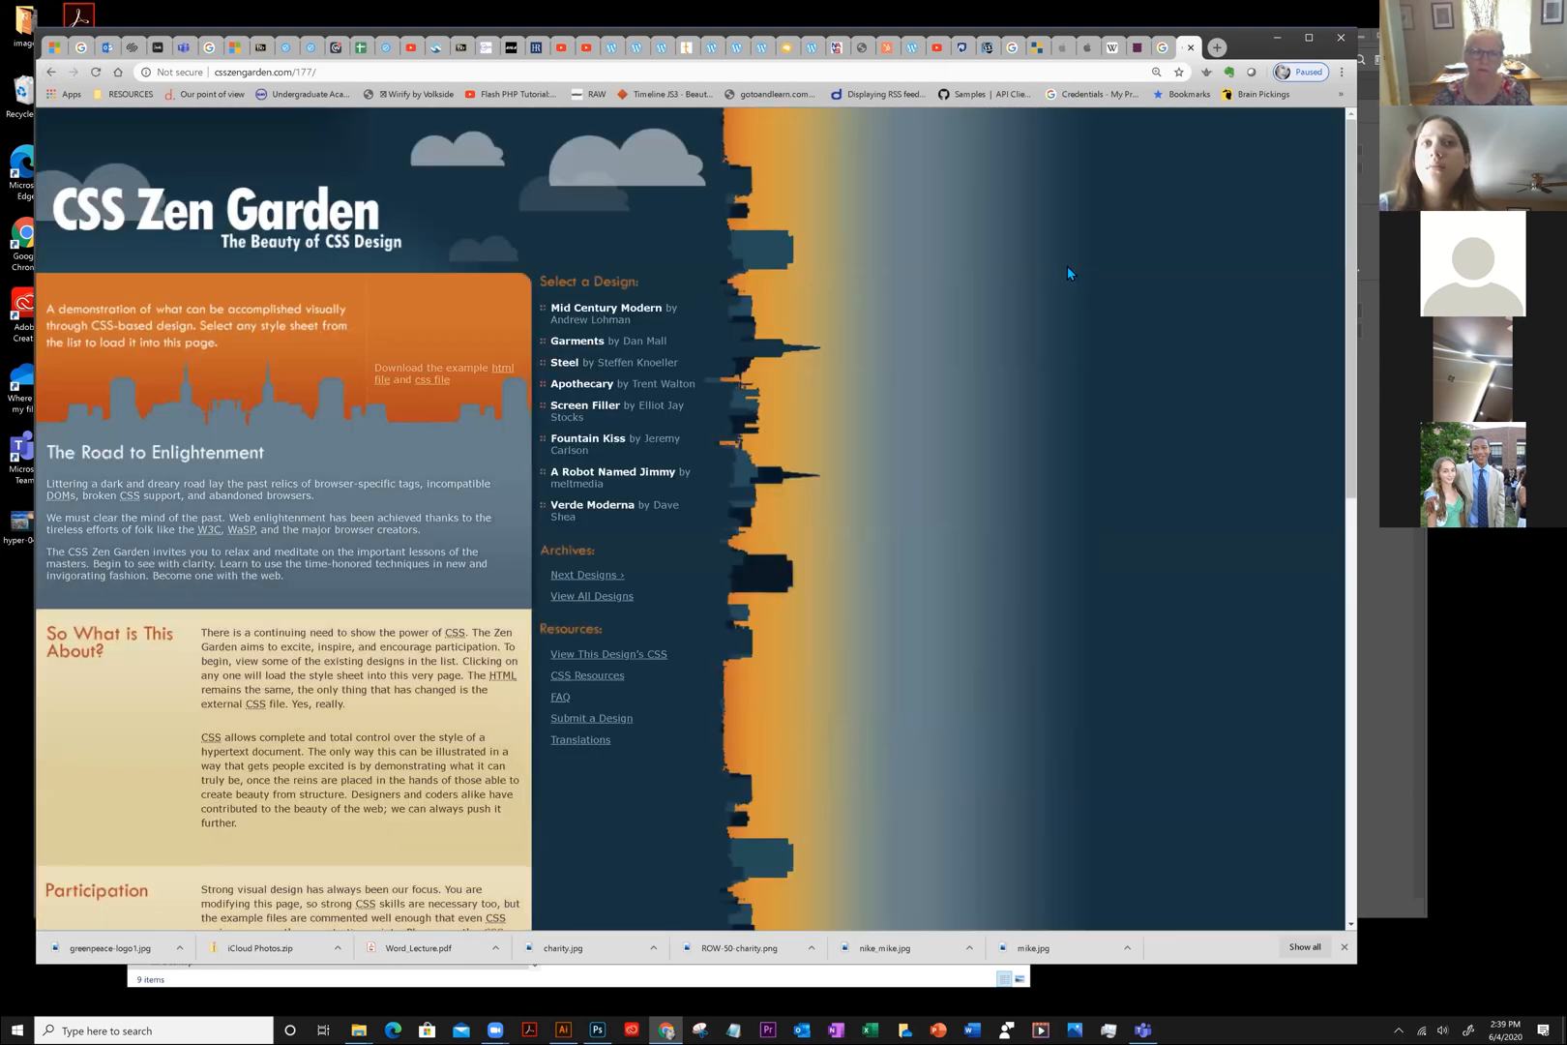
left_click(54, 74)
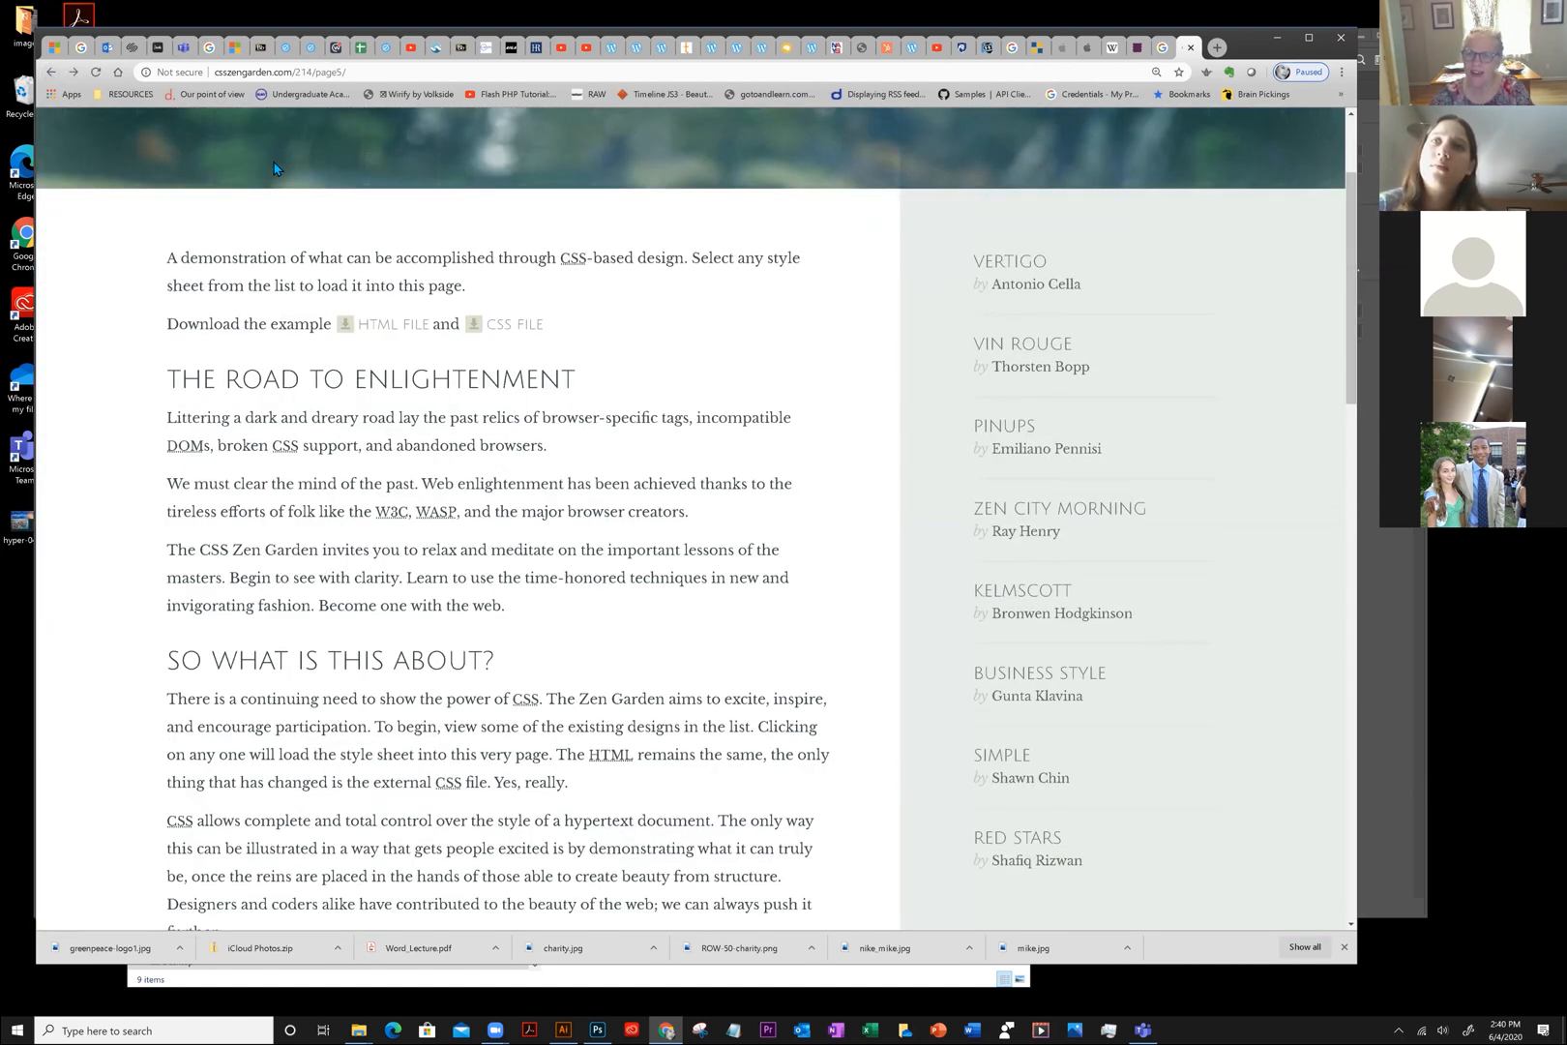
left_click(1024, 351)
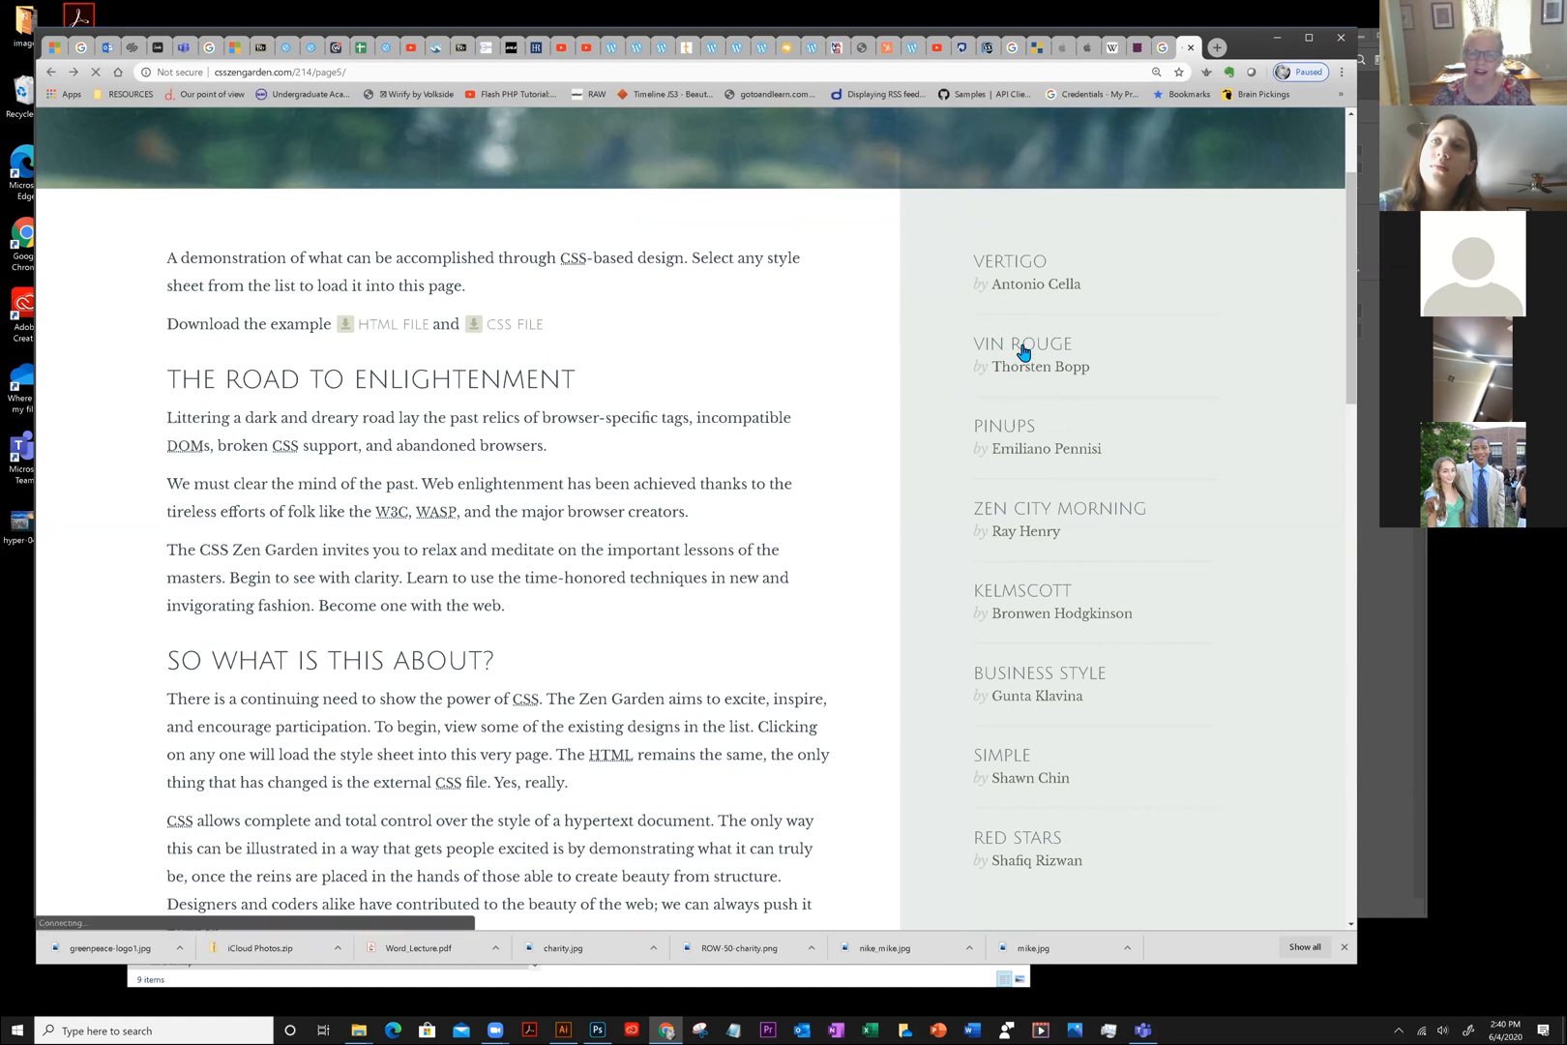